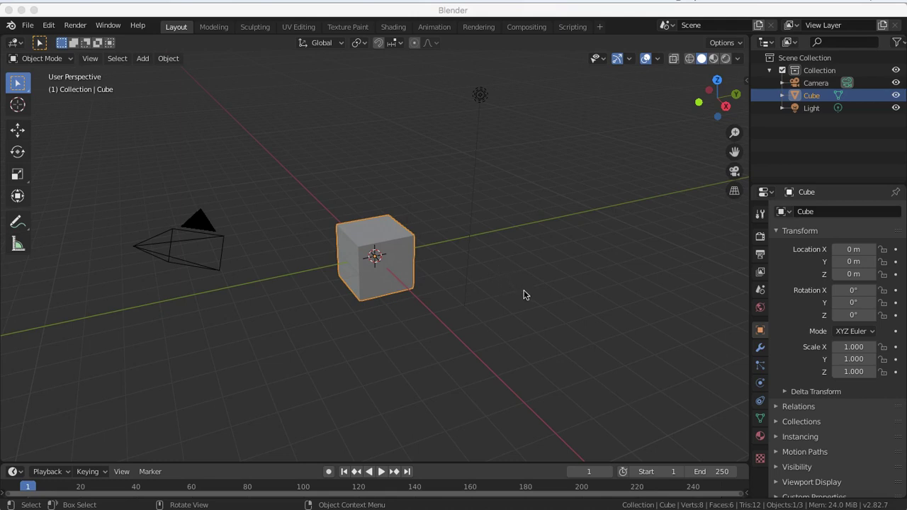
Turn on the Screencast Keys display for the 3D viewport and hide the sidebar again.
{"action": "left_click", "coordinate": [698, 215]}
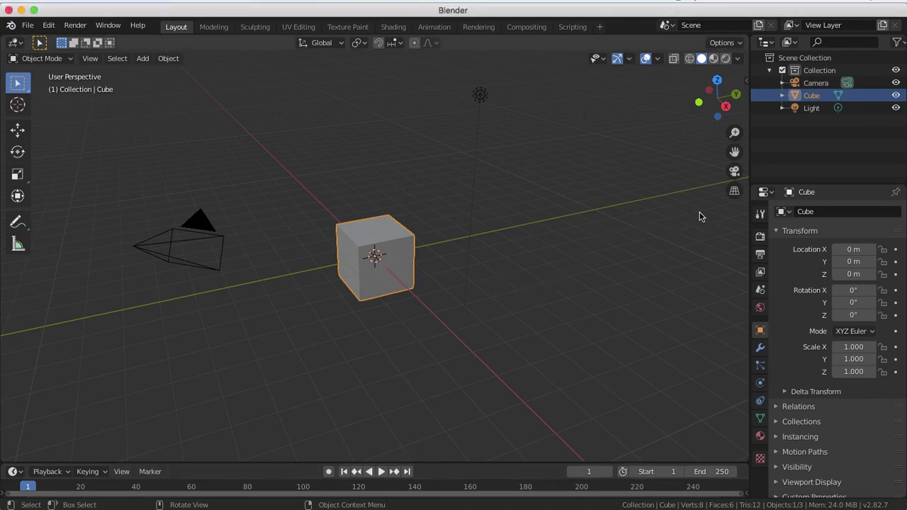
{"action": "key", "text": "n"}
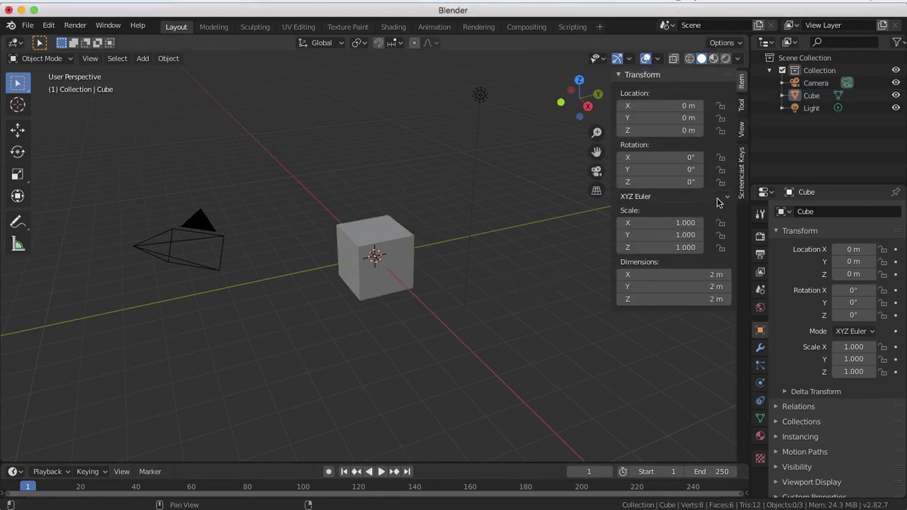
{"action": "left_click", "coordinate": [742, 197]}
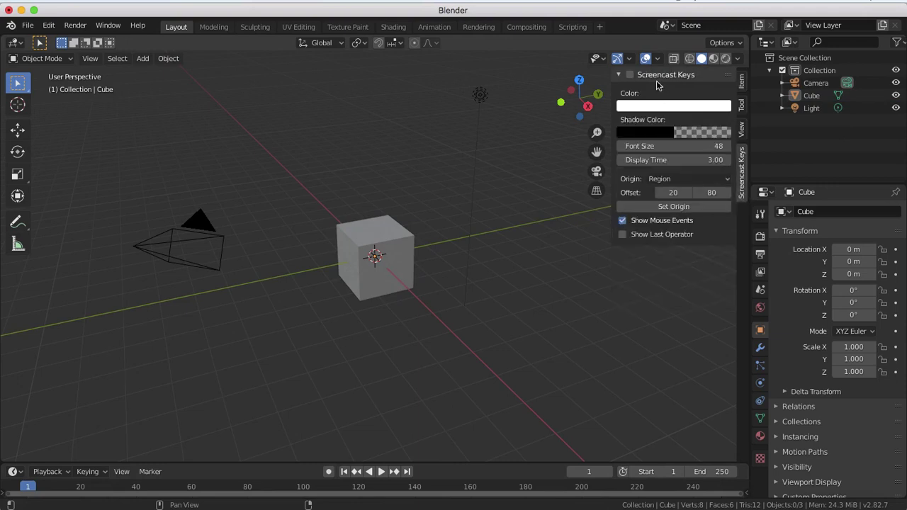
{"action": "left_click", "coordinate": [630, 75]}
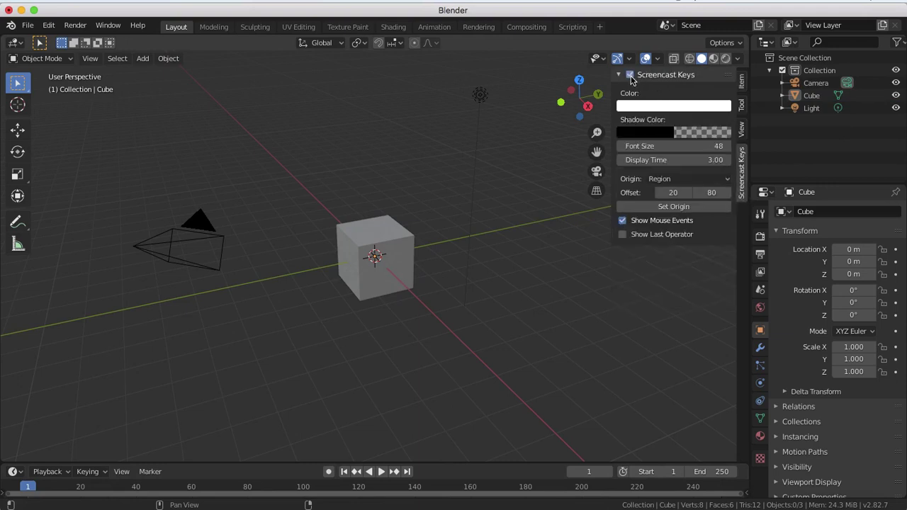
{"action": "left_click", "coordinate": [527, 256]}
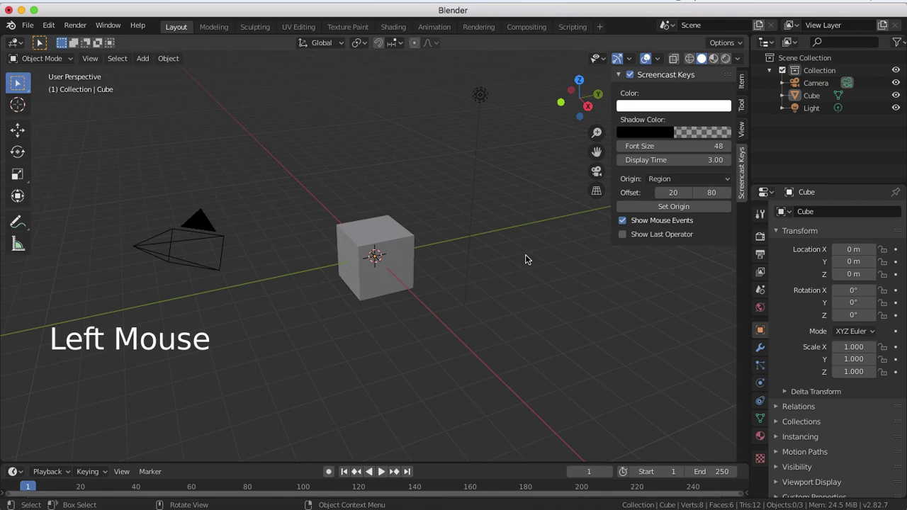
{"action": "key", "text": "n"}
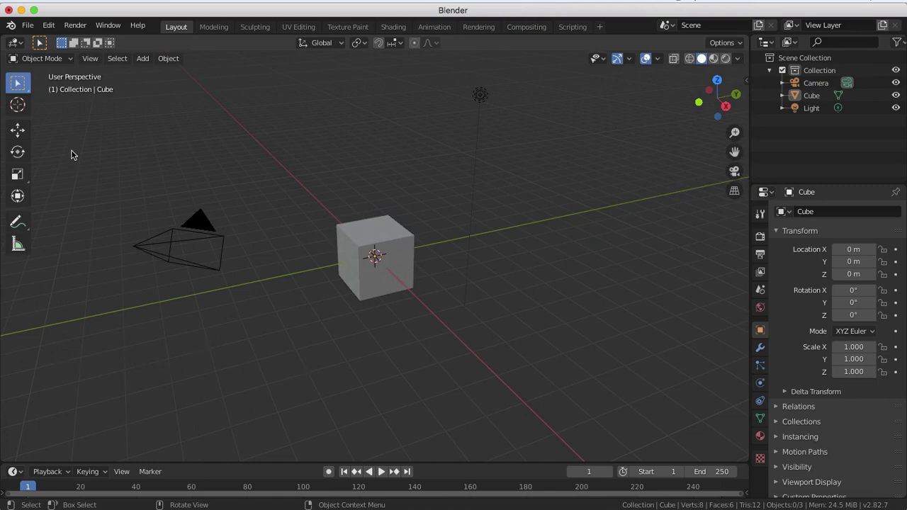
Search the add-on preferences for "rigi" to check whether Rigify is enabled, then close the preferences.
{"action": "key", "text": "super+comma"}
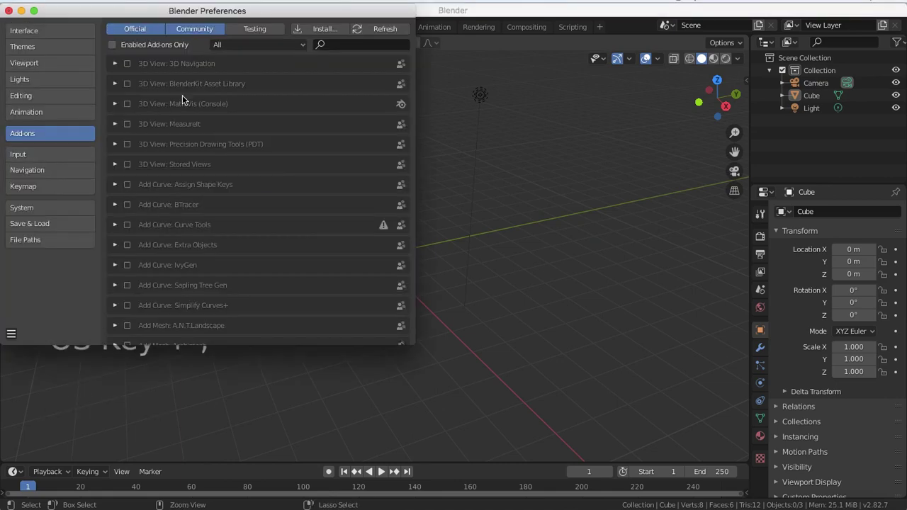
{"action": "left_click", "coordinate": [340, 48]}
{"action": "type", "text": "rig"}
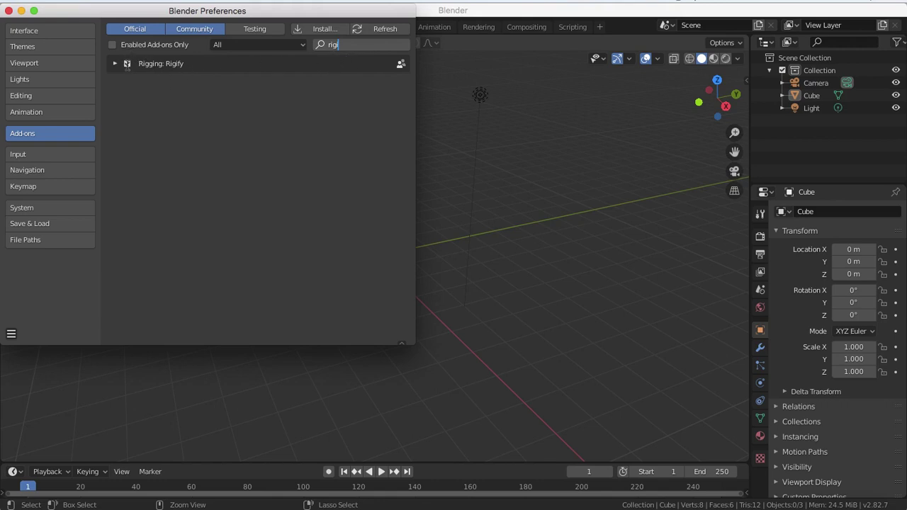
{"action": "left_click", "coordinate": [8, 10]}
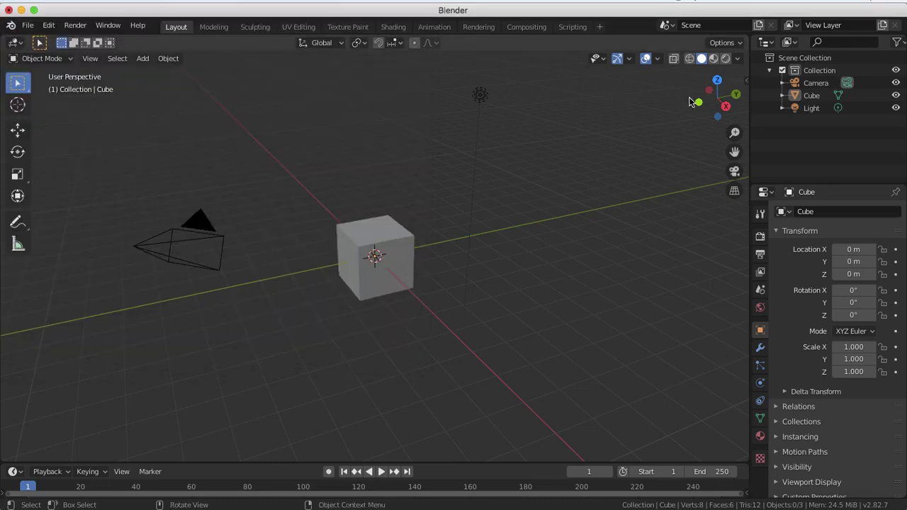
Add a Basic Human (Meta-Rig) armature while working in the front orthographic view.
{"action": "left_click", "coordinate": [735, 95]}
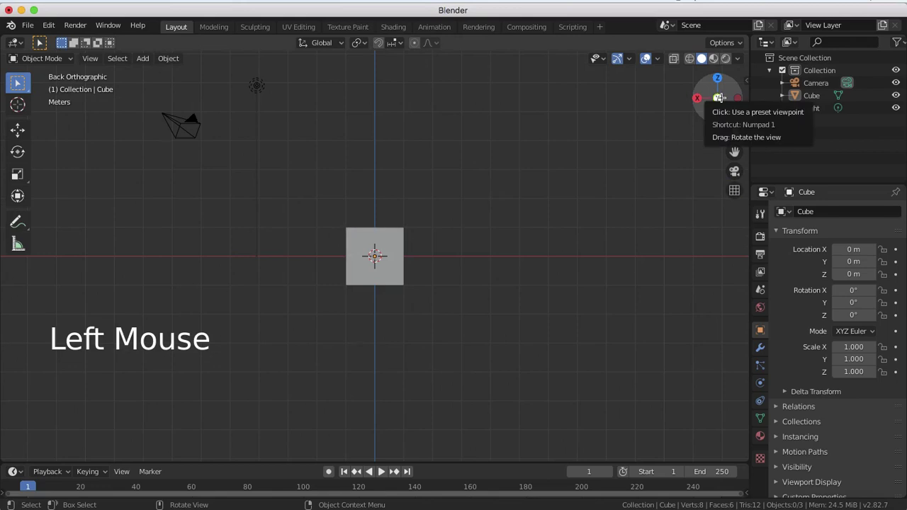
{"action": "left_click", "coordinate": [719, 98]}
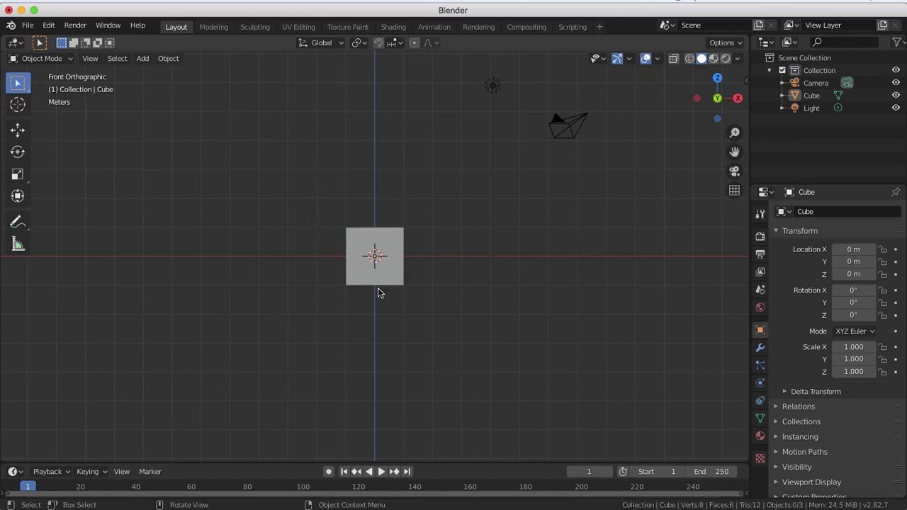
{"action": "scroll", "coordinate": [389, 298], "scroll_direction": "up", "scroll_amount": 4}
{"action": "scroll", "coordinate": [388, 298], "scroll_direction": "up", "scroll_amount": 2}
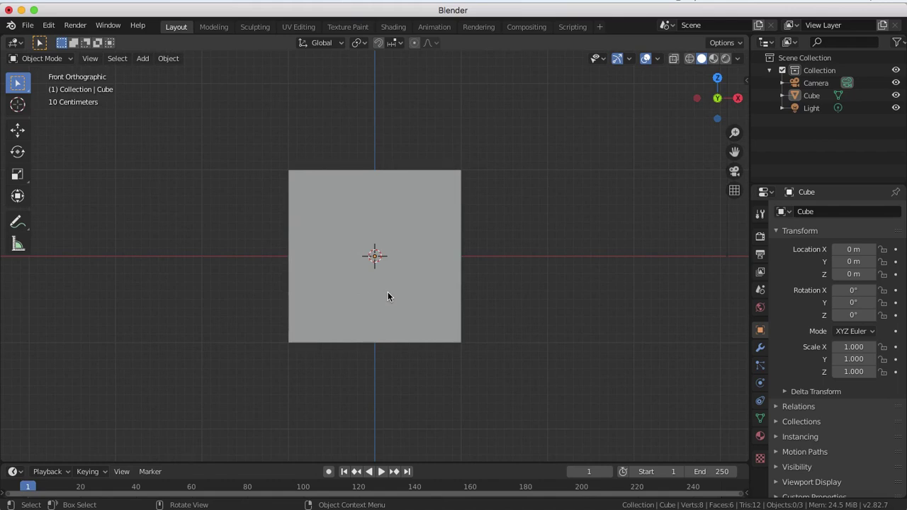
{"action": "key", "text": "shift+a"}
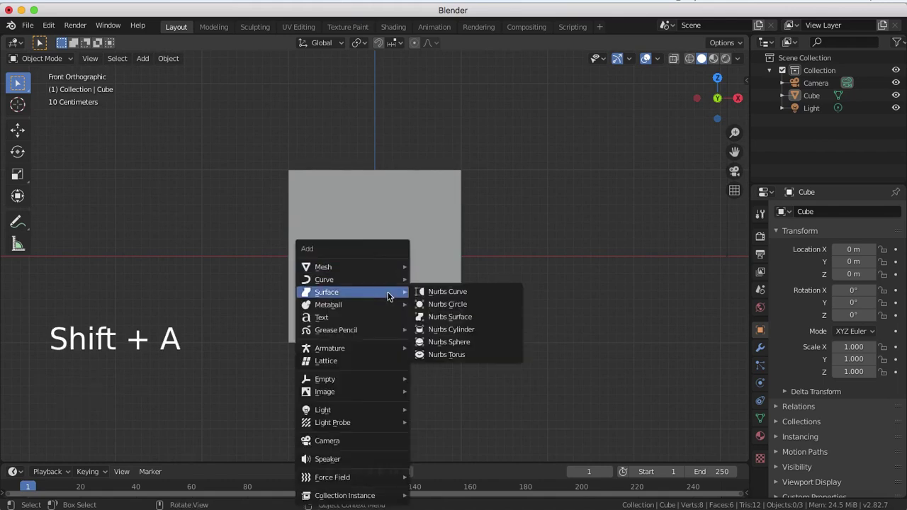
{"action": "mouse_move", "coordinate": [377, 350]}
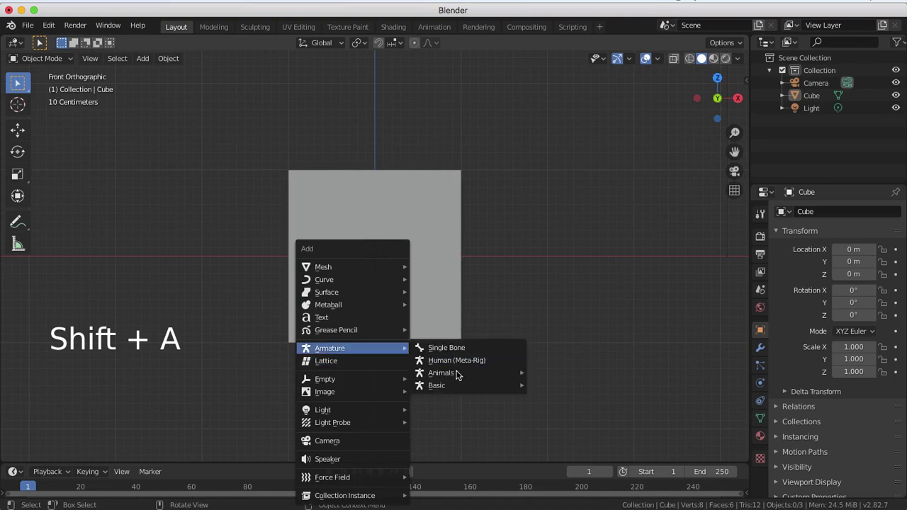
{"action": "mouse_move", "coordinate": [471, 384]}
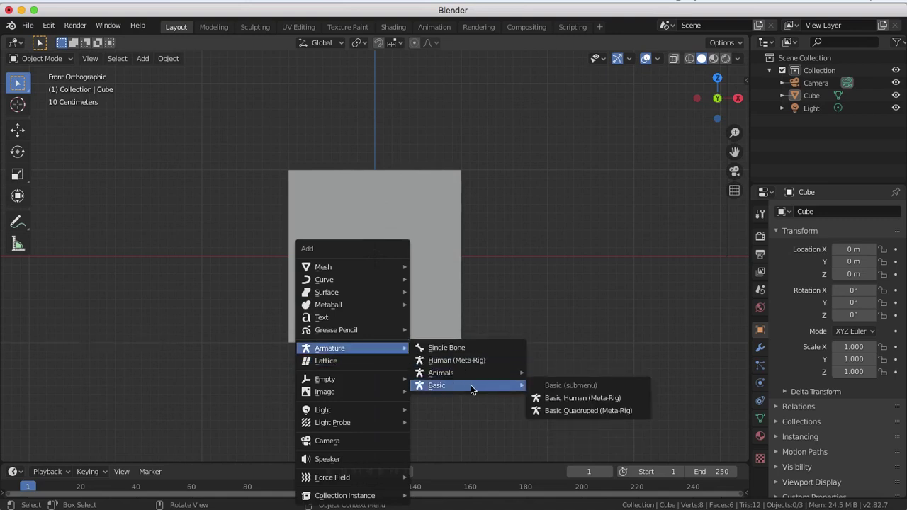
{"action": "left_click", "coordinate": [563, 400]}
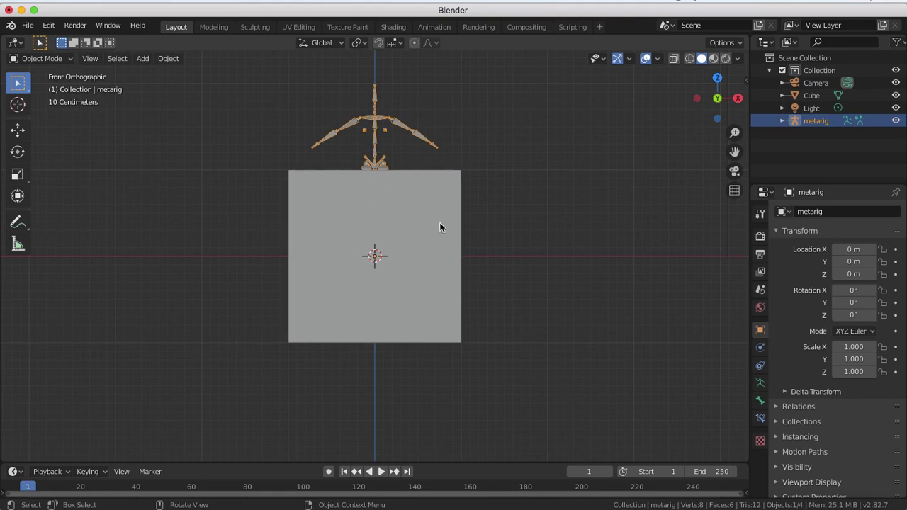
Set the metarig's viewport display to In Front so its bones draw over the cube.
{"action": "left_click", "coordinate": [761, 386]}
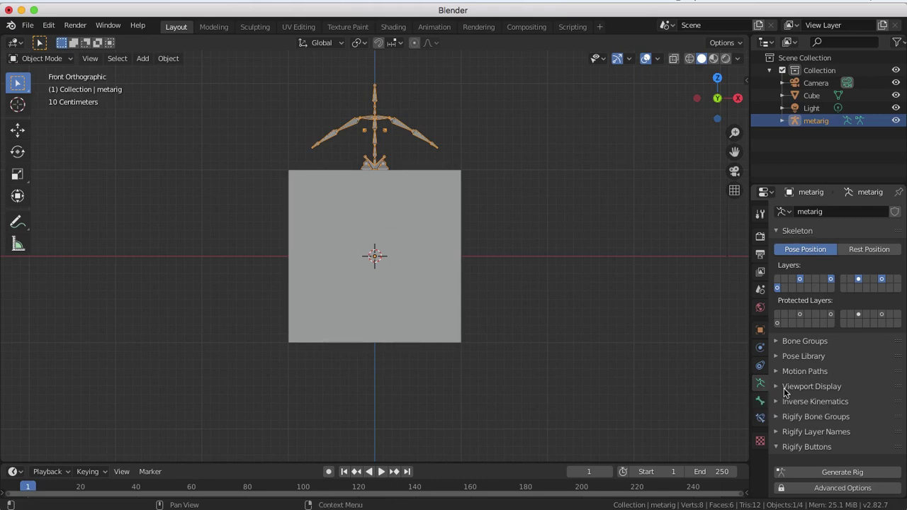
{"action": "left_click", "coordinate": [780, 387]}
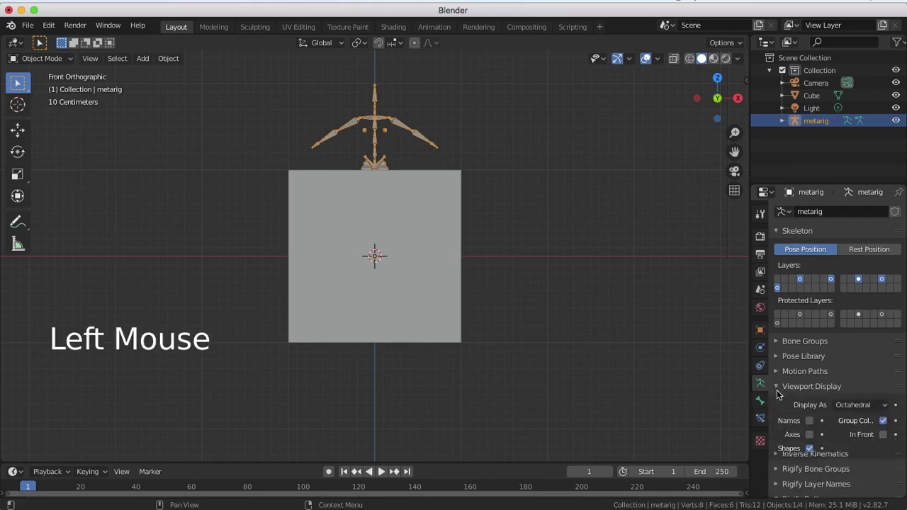
{"action": "scroll", "coordinate": [842, 389], "scroll_direction": "down", "scroll_amount": 5}
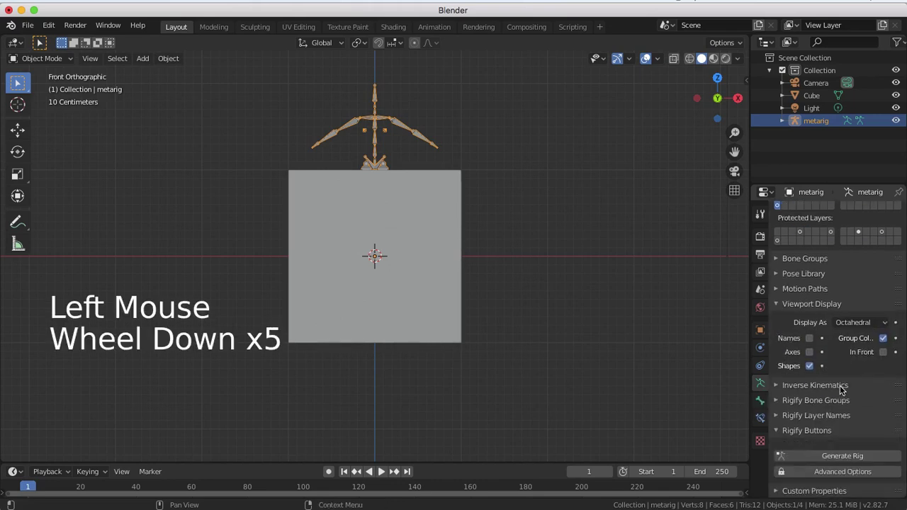
{"action": "left_click", "coordinate": [883, 354]}
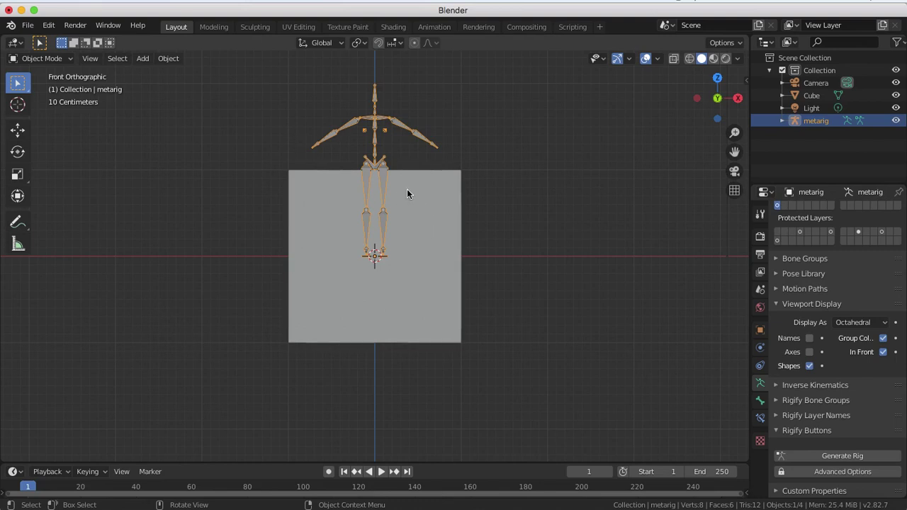
Hide the default cube in the viewport, leaving the metarig visible.
{"action": "middle_click_drag", "start_coordinate": [406, 190], "coordinate": [411, 261], "text": "shift"}
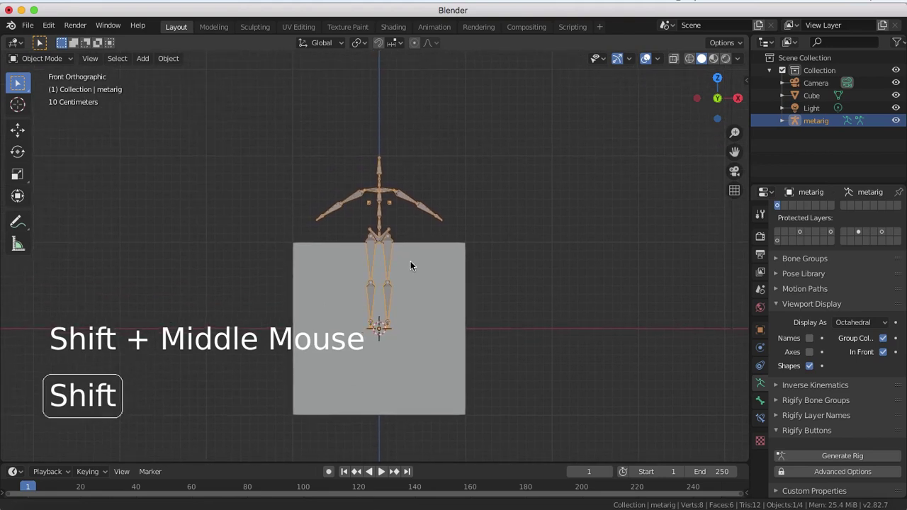
{"action": "scroll", "coordinate": [407, 258], "scroll_direction": "up", "scroll_amount": 3}
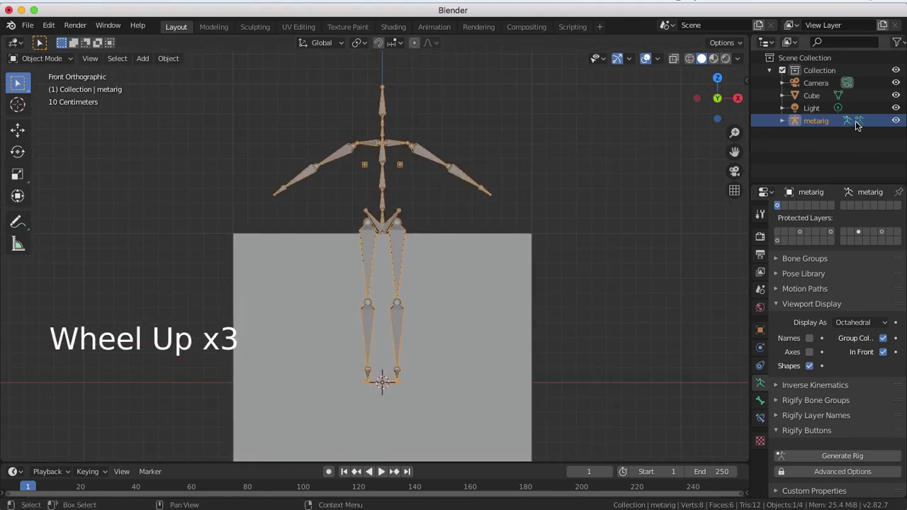
{"action": "left_click", "coordinate": [896, 97]}
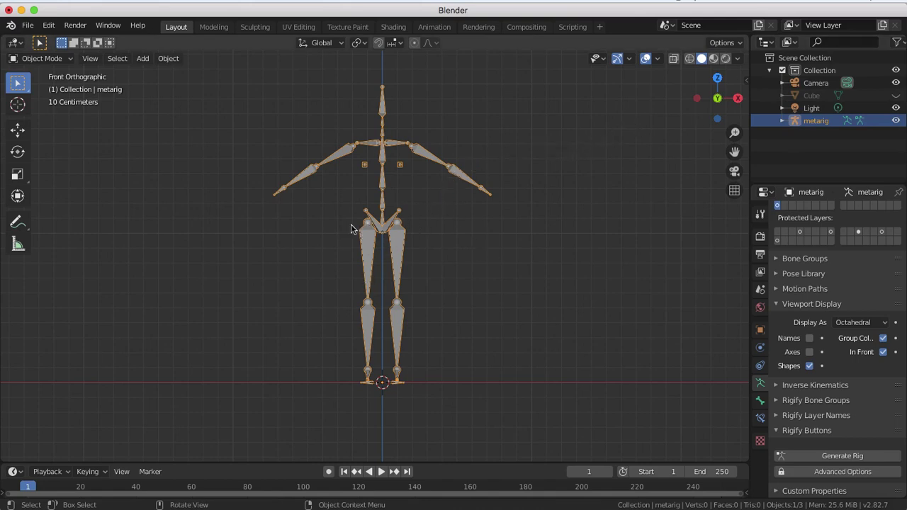
In Edit Mode, move the upper ends of both thigh bones straight down along Z to just above the knees.
{"action": "scroll", "coordinate": [419, 255], "scroll_direction": "up", "scroll_amount": 3}
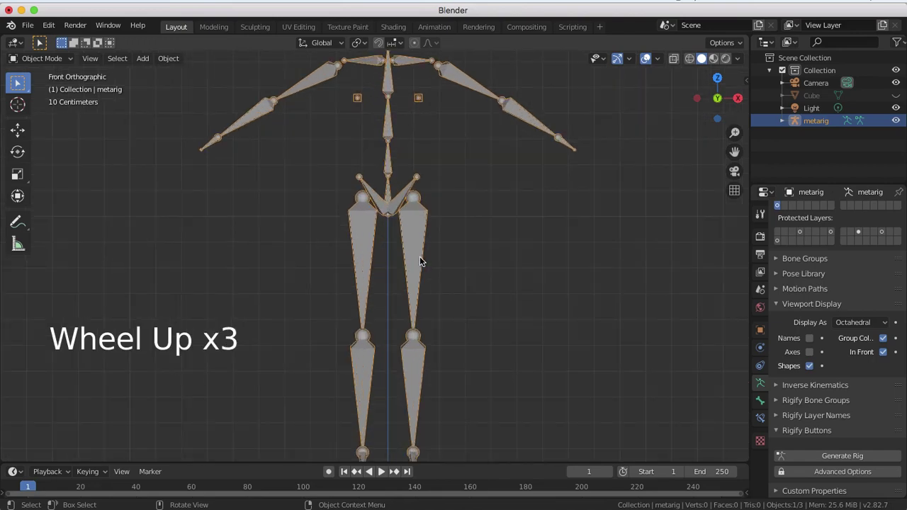
{"action": "scroll", "coordinate": [419, 261], "scroll_direction": "down", "scroll_amount": 1}
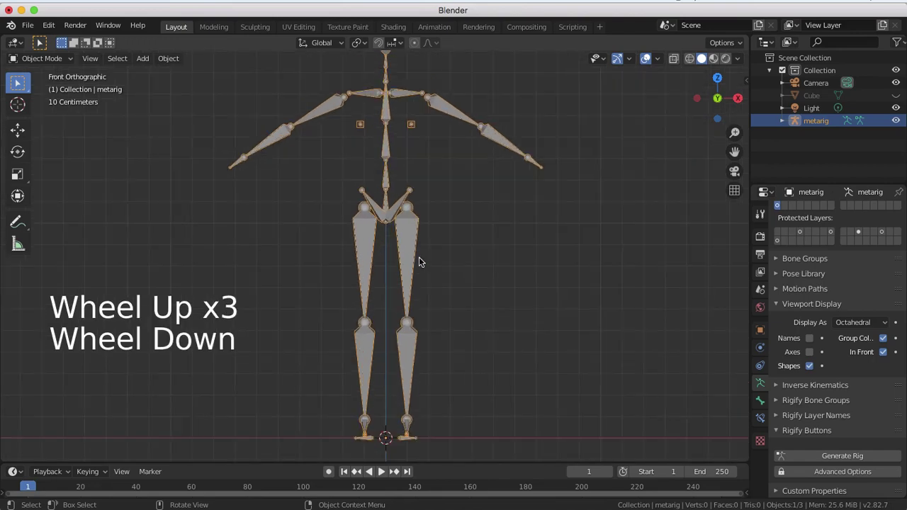
{"action": "left_click", "coordinate": [362, 210]}
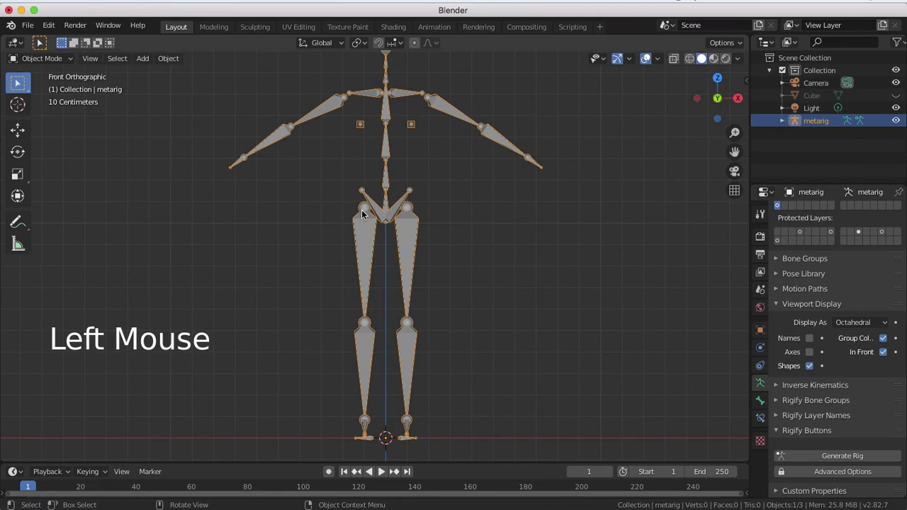
{"action": "key", "text": "Tab"}
{"action": "left_click", "coordinate": [362, 209]}
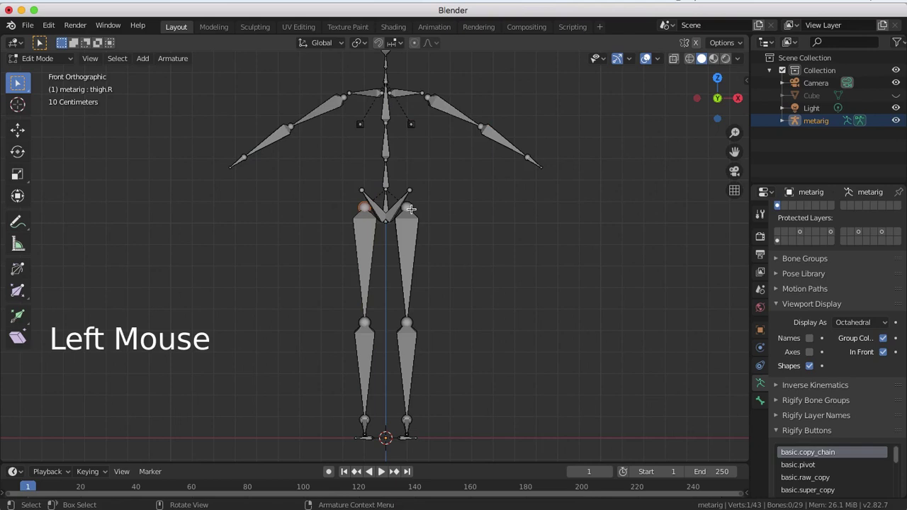
{"action": "left_click", "coordinate": [409, 208], "text": "shift"}
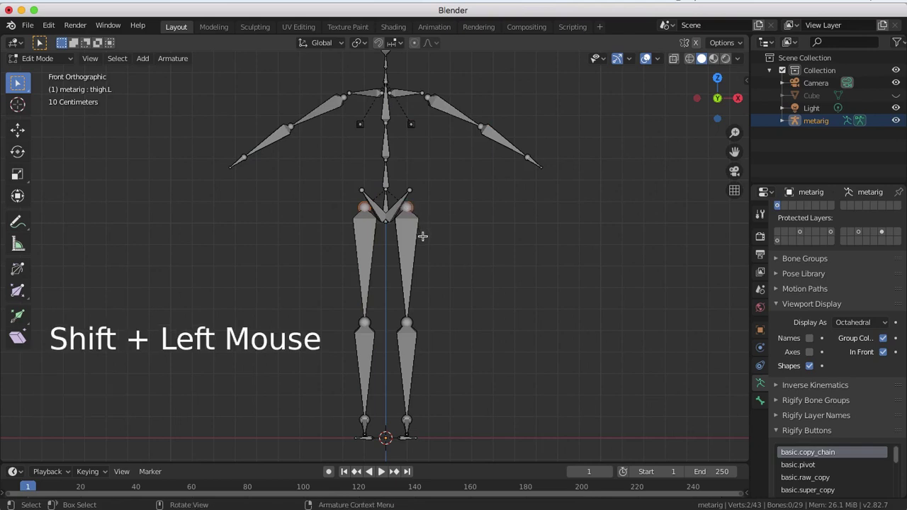
{"action": "key", "text": "g"}
{"action": "key", "text": "z"}
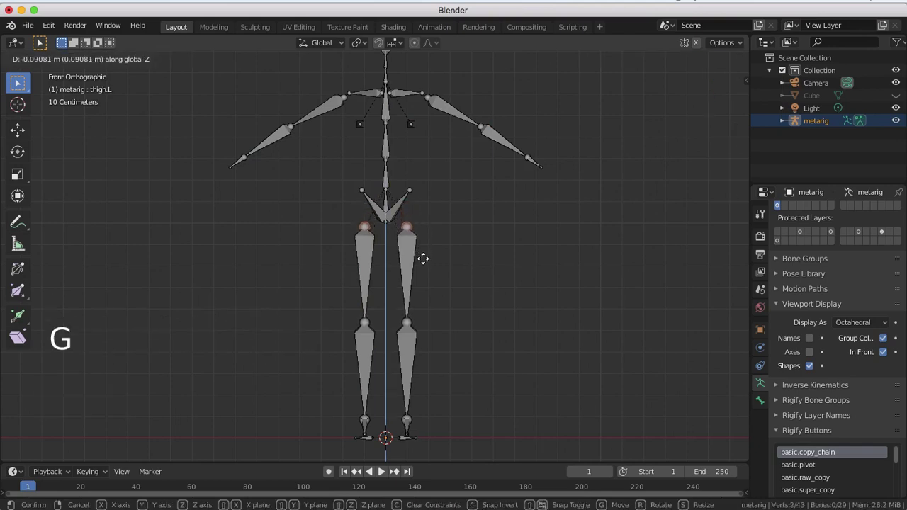
{"action": "left_click", "coordinate": [417, 309]}
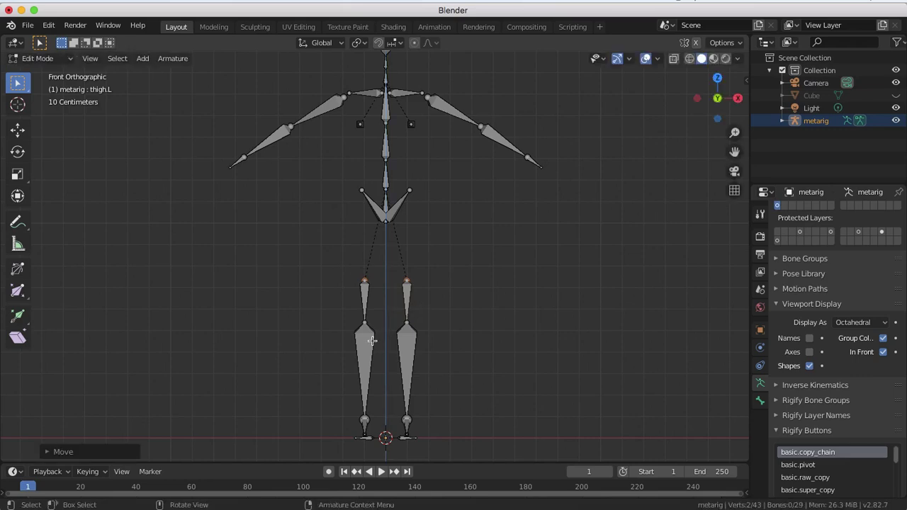
Move both knee joints straight down along Z to about midway between the thigh tops and the feet.
{"action": "left_click", "coordinate": [365, 324]}
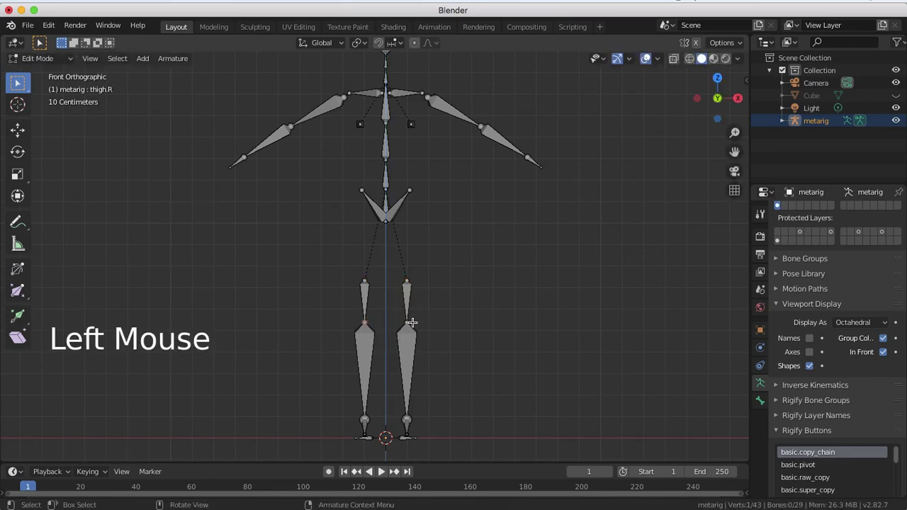
{"action": "left_click", "coordinate": [410, 328], "text": "shift"}
{"action": "key", "text": "g"}
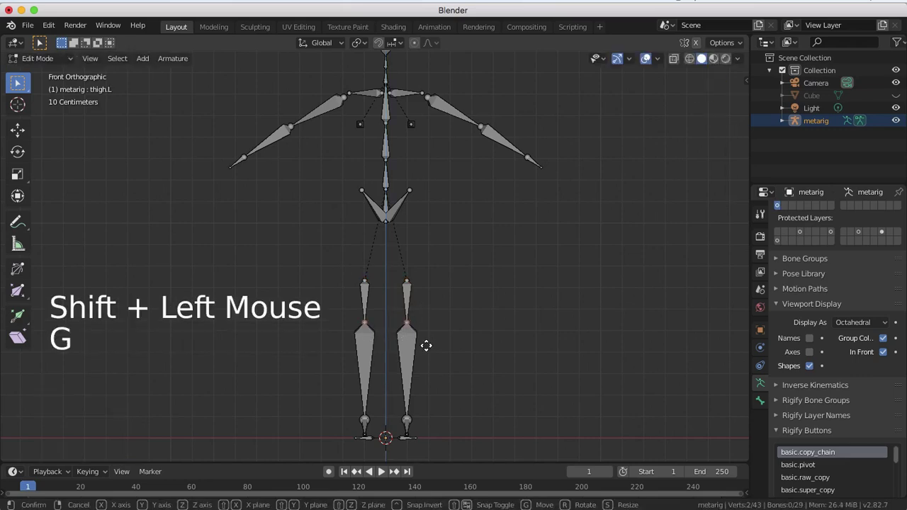
{"action": "key", "text": "z"}
{"action": "left_click", "coordinate": [420, 387]}
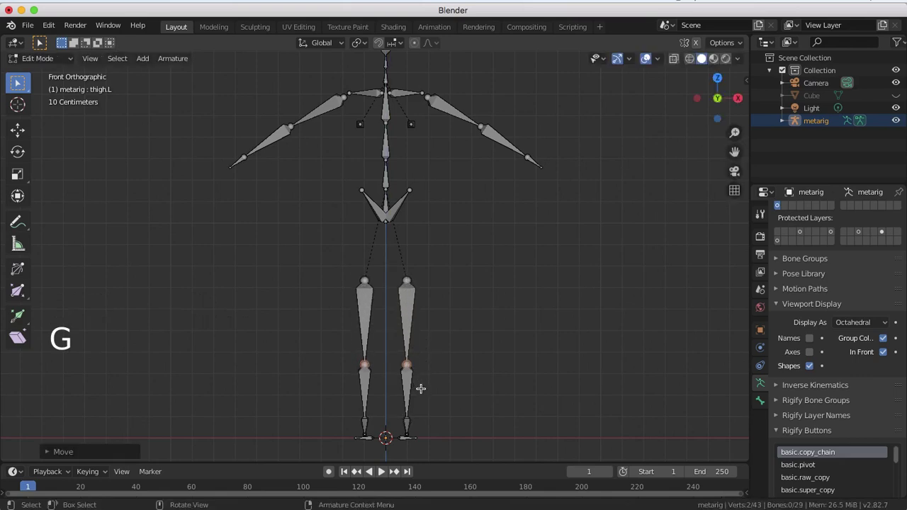
Move the pelvis bones and the lowest spine bone down about 0.28 m along Z to sit between the thigh tops.
{"action": "left_click", "coordinate": [356, 184]}
{"action": "left_click_drag", "start_coordinate": [355, 184], "coordinate": [432, 237]}
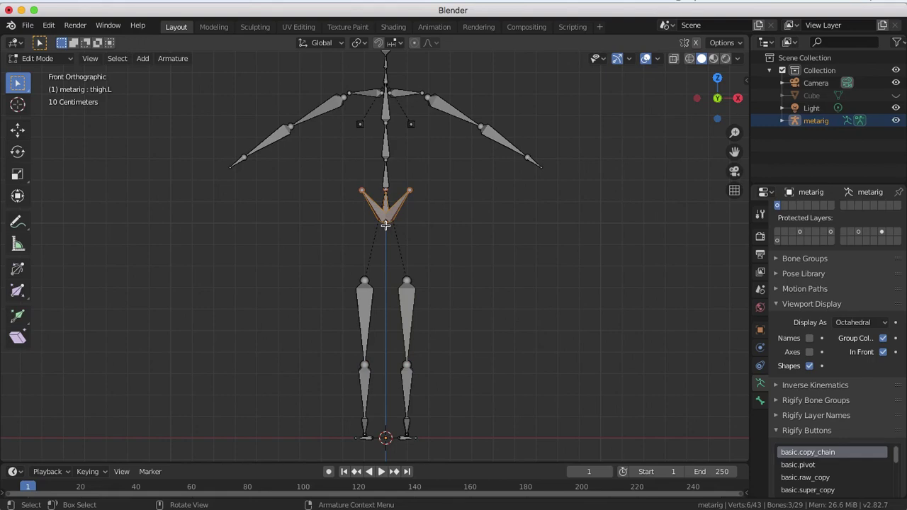
{"action": "key", "text": "g"}
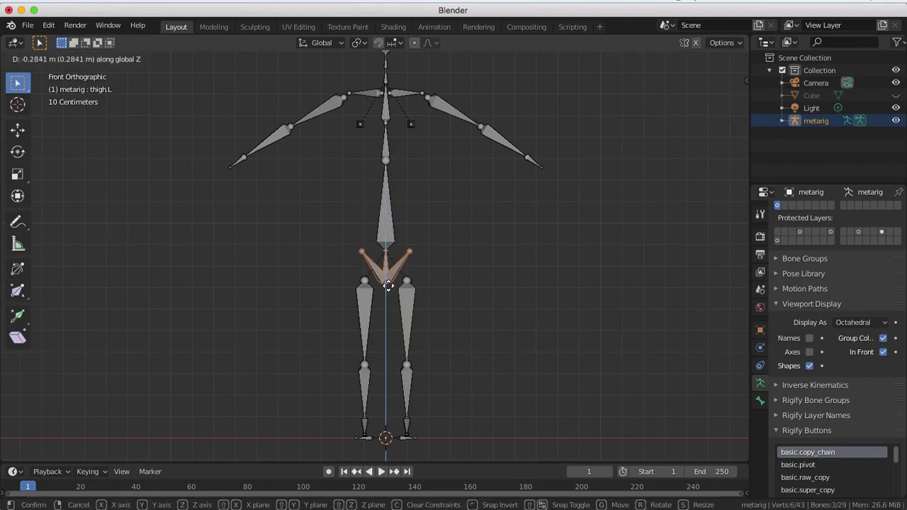
{"action": "left_click", "coordinate": [388, 285]}
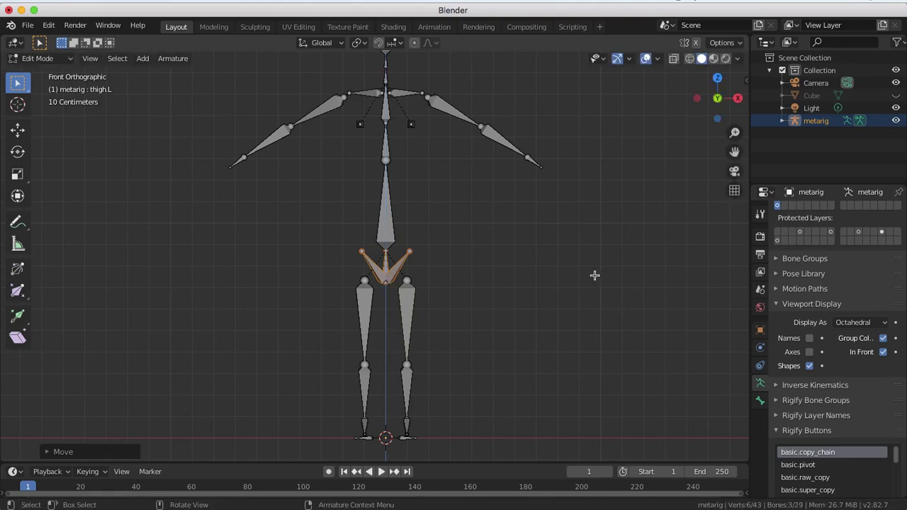
Move the right arm's bones, from shoulder joint to hand and including the breast bone, outward about 0.2 m along X.
{"action": "left_click_drag", "start_coordinate": [373, 78], "coordinate": [205, 200]}
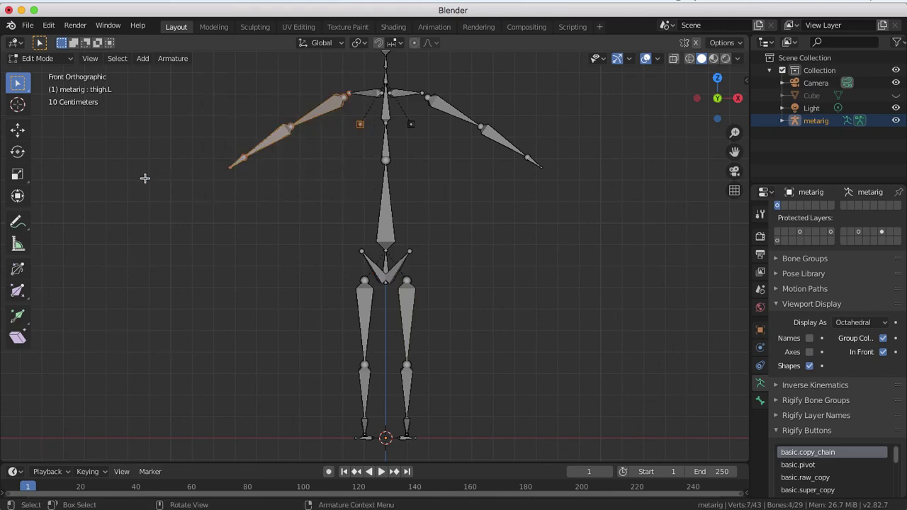
{"action": "key", "text": "g"}
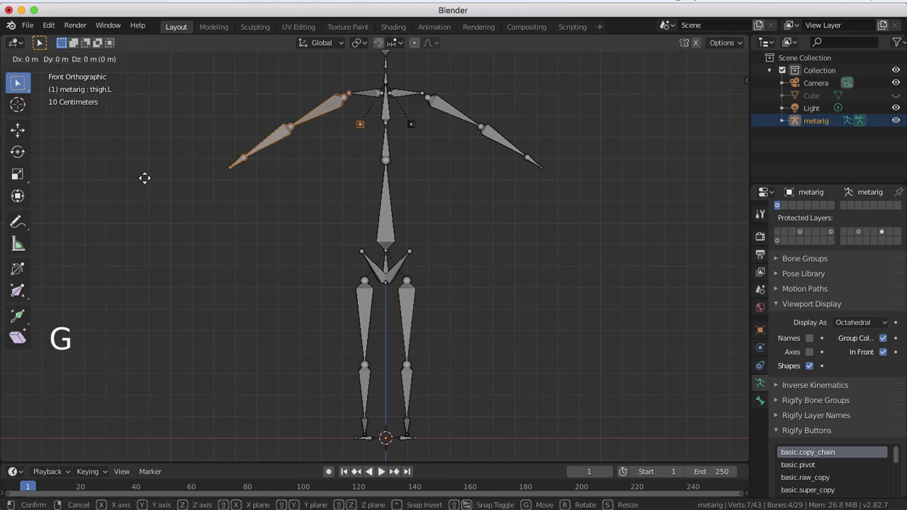
{"action": "key", "text": "x"}
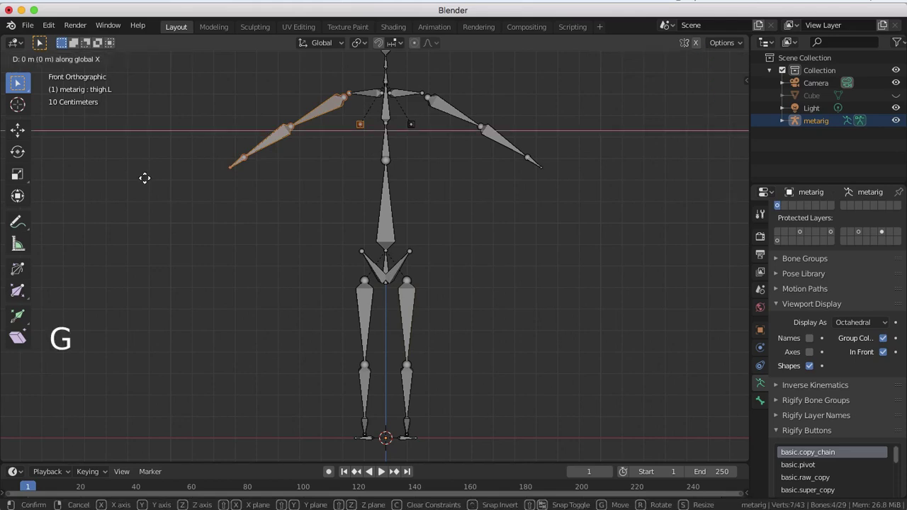
{"action": "left_click", "coordinate": [144, 177]}
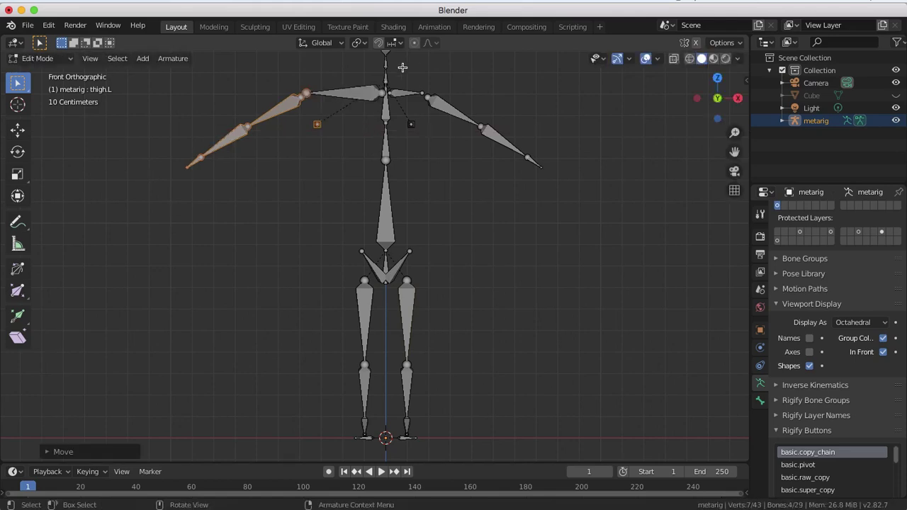
Move the left arm's bones, from shoulder joint to hand and including the breast bone, outward 0.2 m along X.
{"action": "left_click_drag", "start_coordinate": [401, 71], "coordinate": [577, 185]}
{"action": "type", "text": "g"}
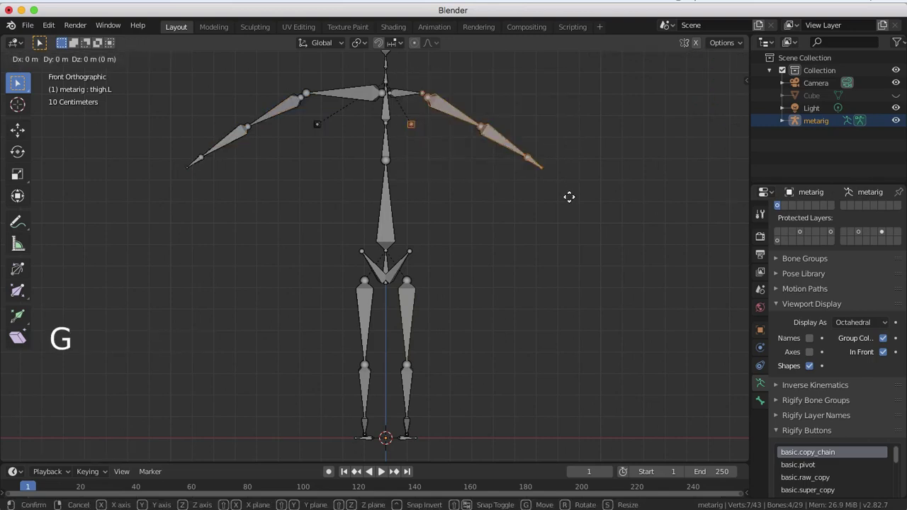
{"action": "type", "text": "x"}
{"action": "type", "text": ".2"}
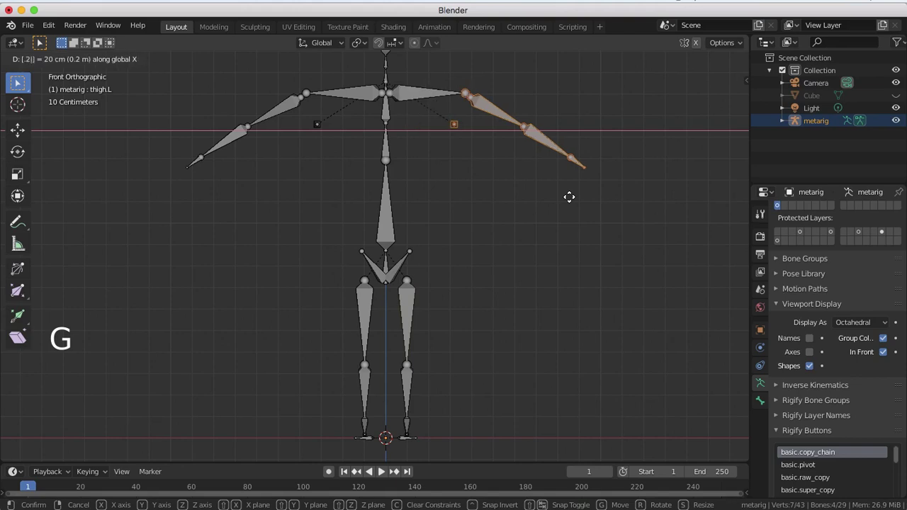
{"action": "key", "text": "Return"}
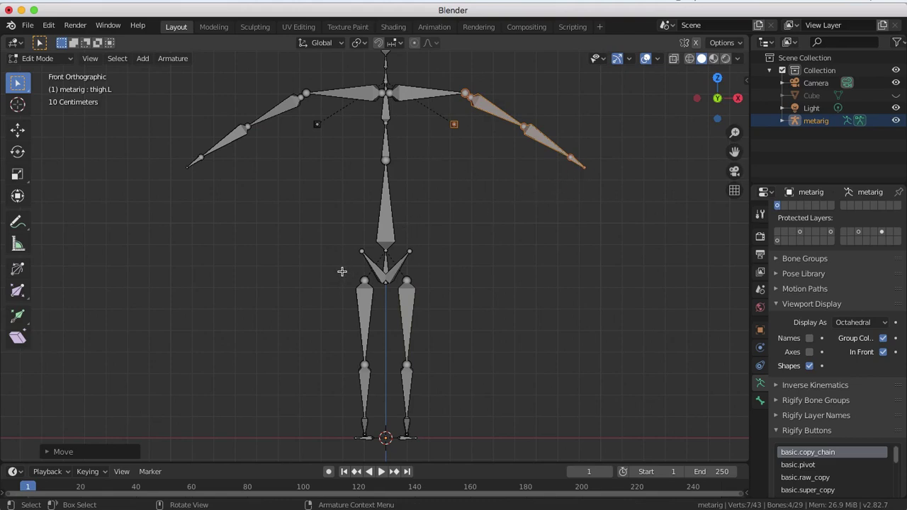
Select the right leg's bones without the pelvis bone and move them outward by -0.1 m along X.
{"action": "left_click_drag", "start_coordinate": [344, 270], "coordinate": [375, 453]}
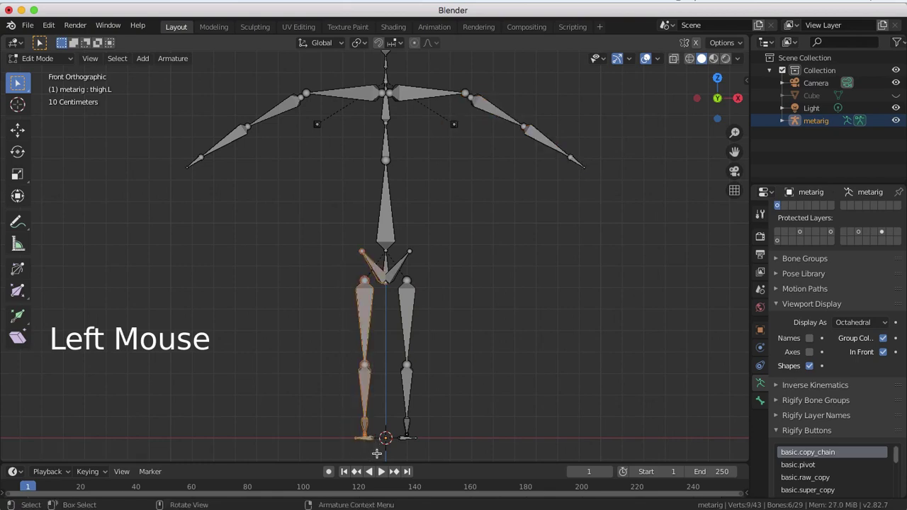
{"action": "left_click", "coordinate": [380, 270], "text": "shift"}
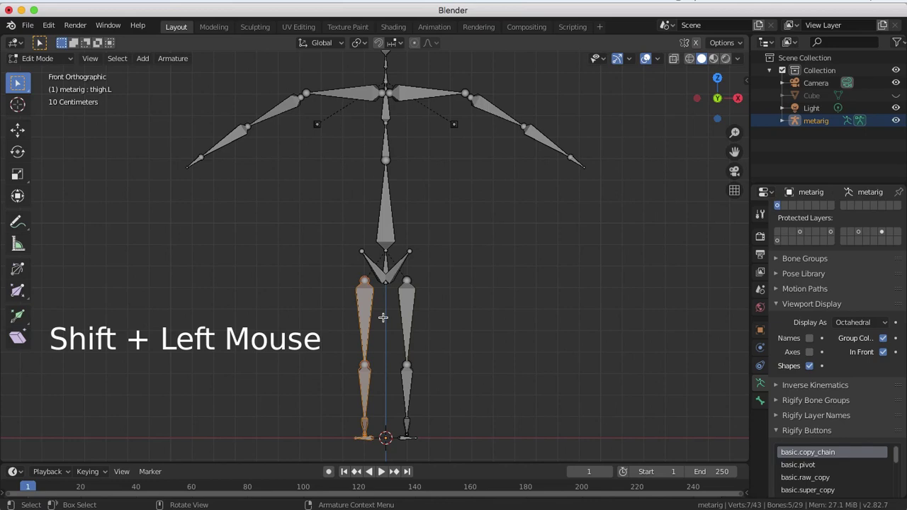
{"action": "type", "text": "gx-0.1"}
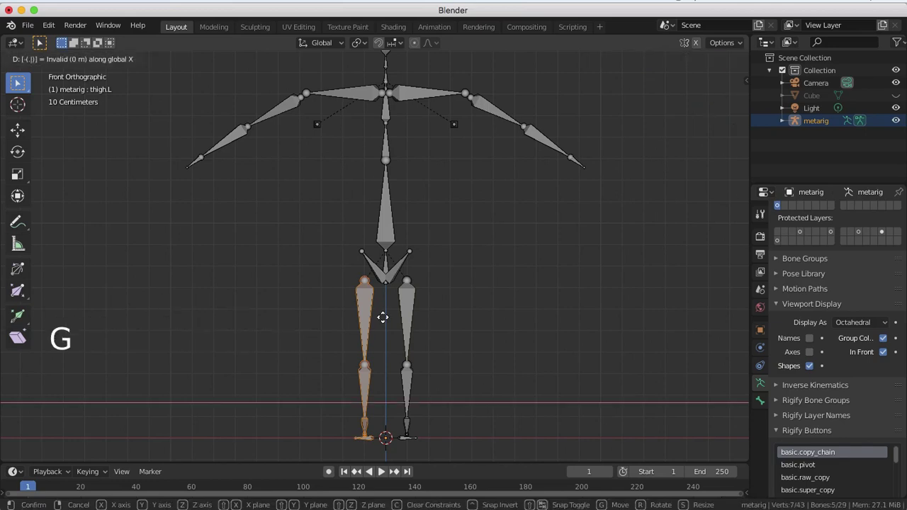
{"action": "key", "text": "Return"}
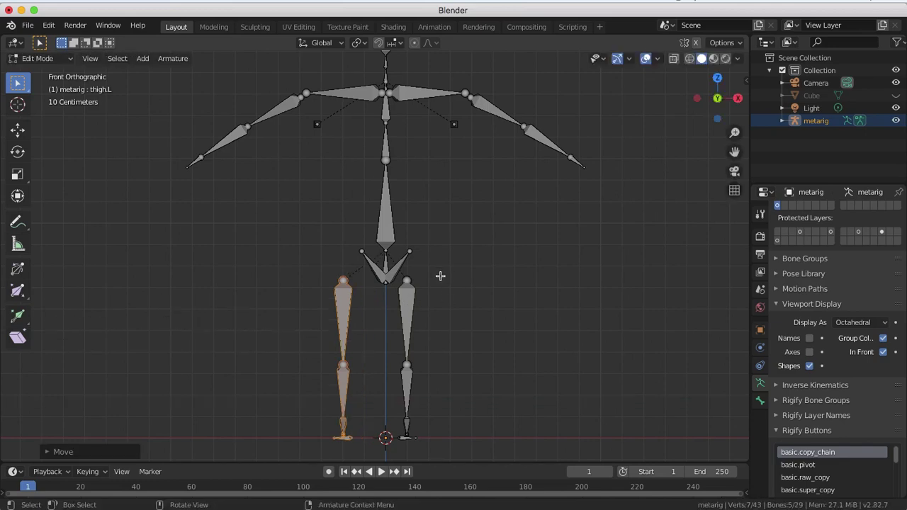
Try to move the left leg's bones, with the pelvis base joint included, 0.1 m along X, and undo the move.
{"action": "left_click_drag", "start_coordinate": [439, 274], "coordinate": [386, 441]}
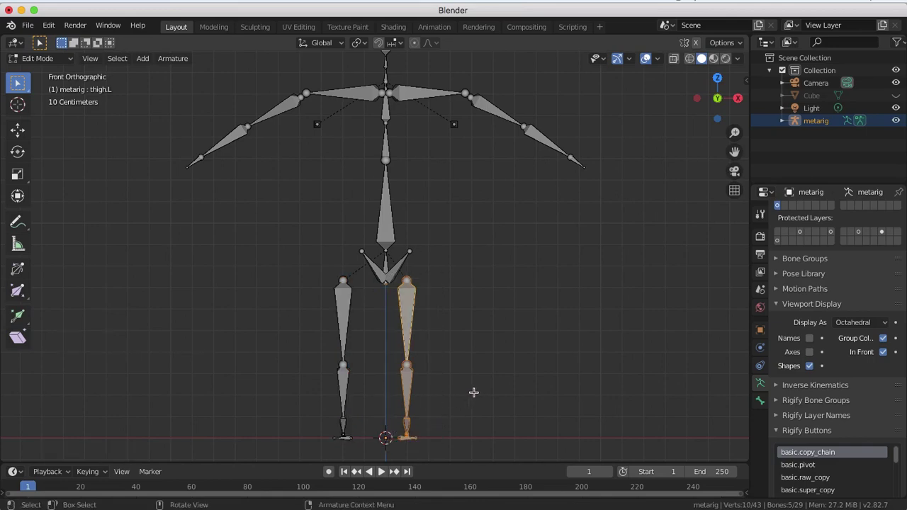
{"action": "type", "text": "gx.1"}
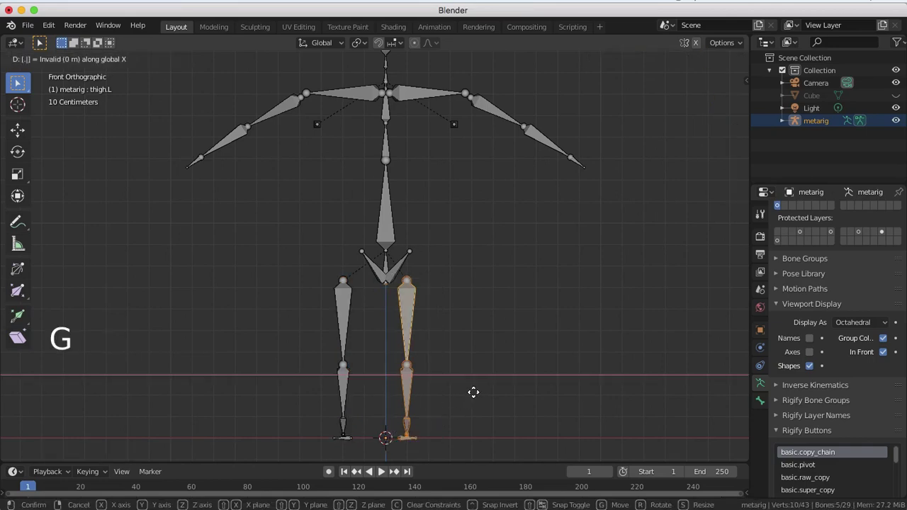
{"action": "key", "text": "Return"}
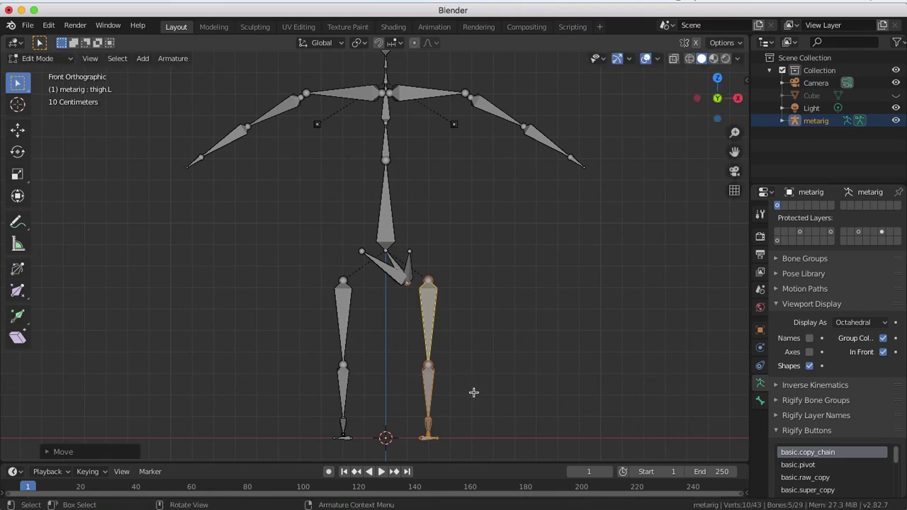
{"action": "key", "text": "super+z"}
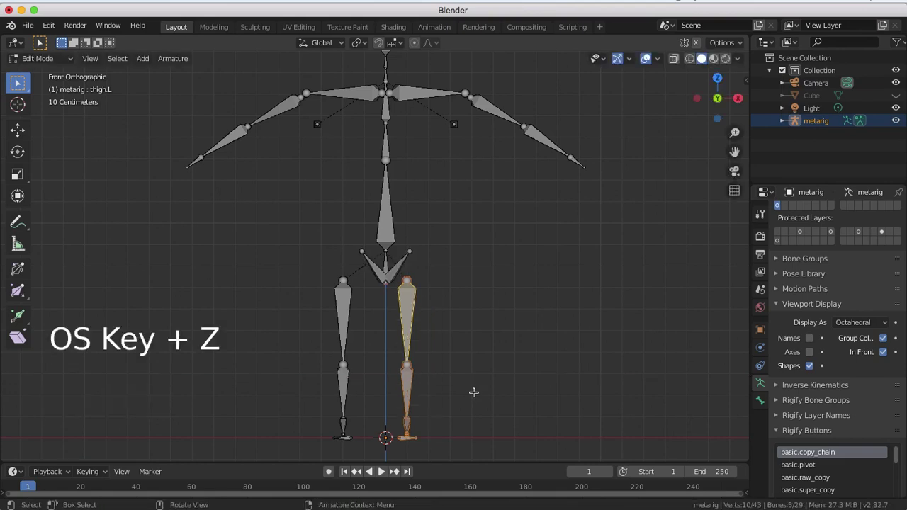
Try to remove the pelvis base joint from the left leg selection, and clear the selection.
{"action": "left_click", "coordinate": [387, 284], "text": "shift"}
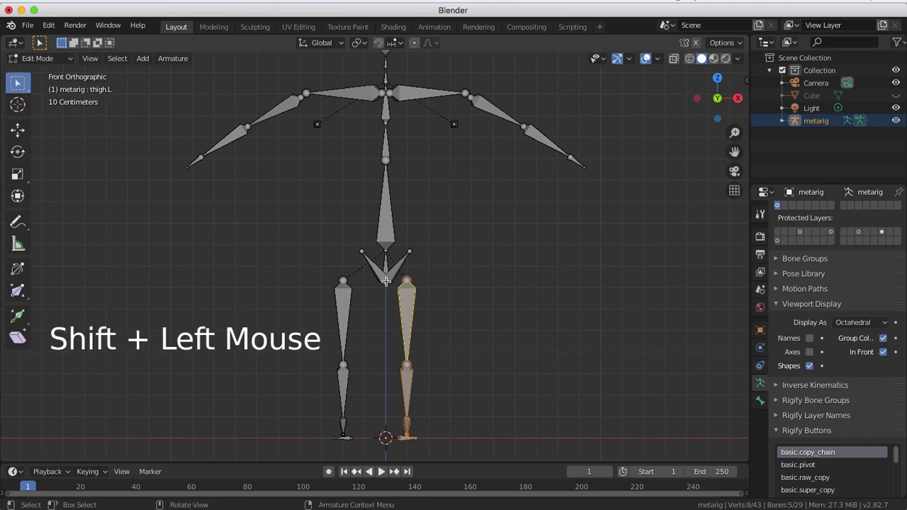
{"action": "left_click", "coordinate": [386, 282], "text": "shift"}
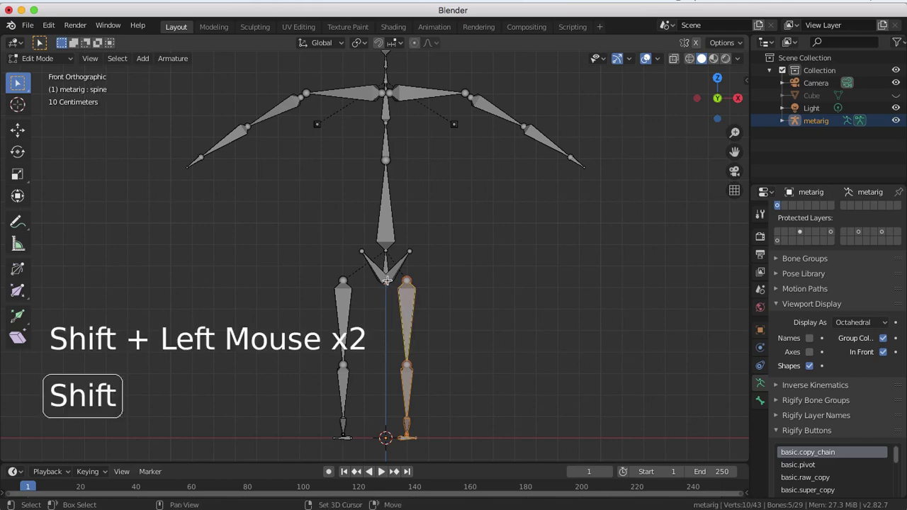
{"action": "left_click", "coordinate": [386, 282], "text": "shift"}
{"action": "scroll", "coordinate": [396, 326], "scroll_direction": "up", "scroll_amount": 5}
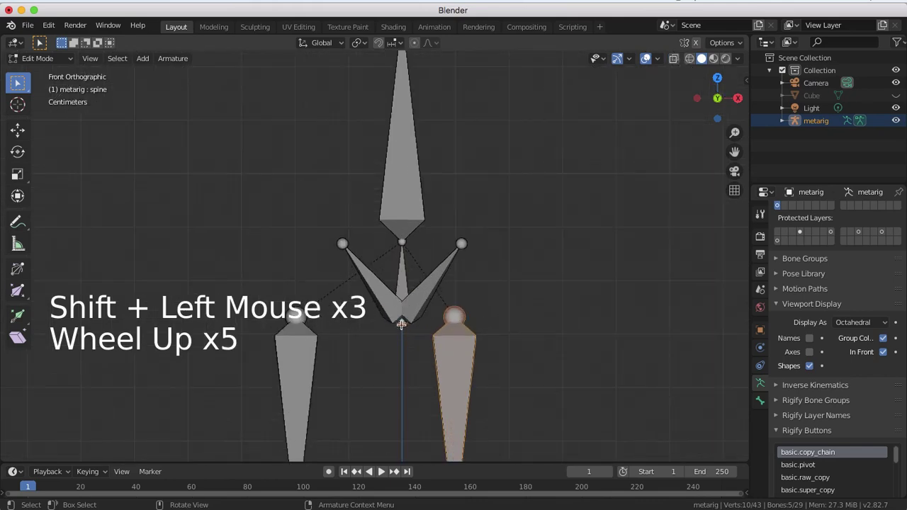
{"action": "left_click", "coordinate": [401, 324], "text": "shift"}
{"action": "left_click", "coordinate": [400, 324], "text": "shift"}
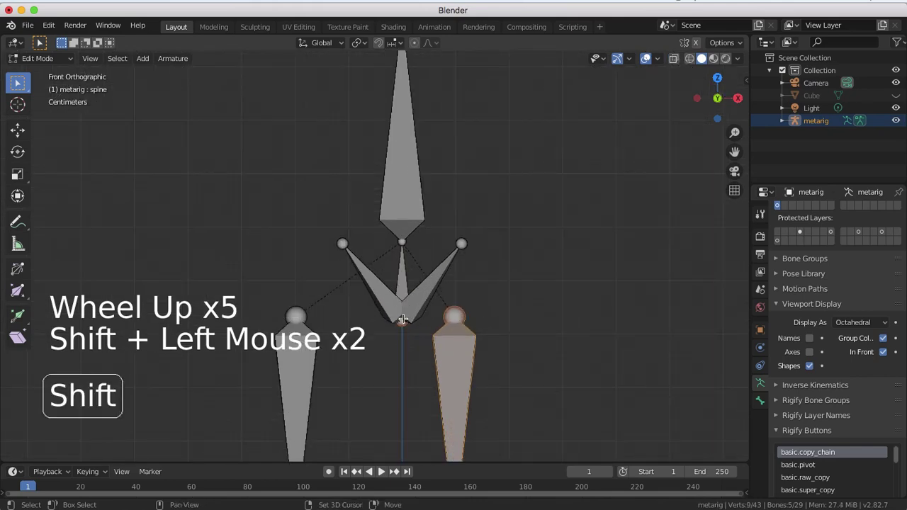
{"action": "left_click_drag", "start_coordinate": [396, 300], "coordinate": [411, 341]}
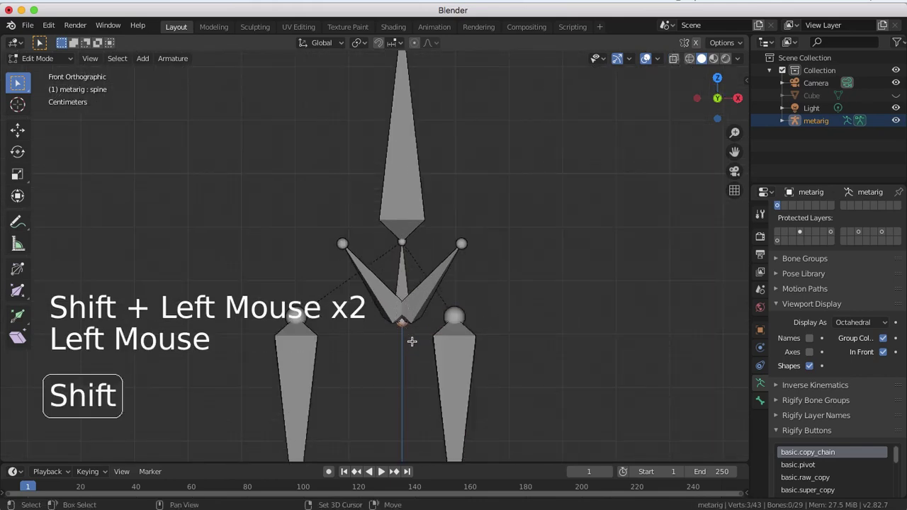
{"action": "scroll", "coordinate": [452, 330], "scroll_direction": "down", "scroll_amount": 4}
{"action": "scroll", "coordinate": [447, 309], "scroll_direction": "down", "scroll_amount": 2}
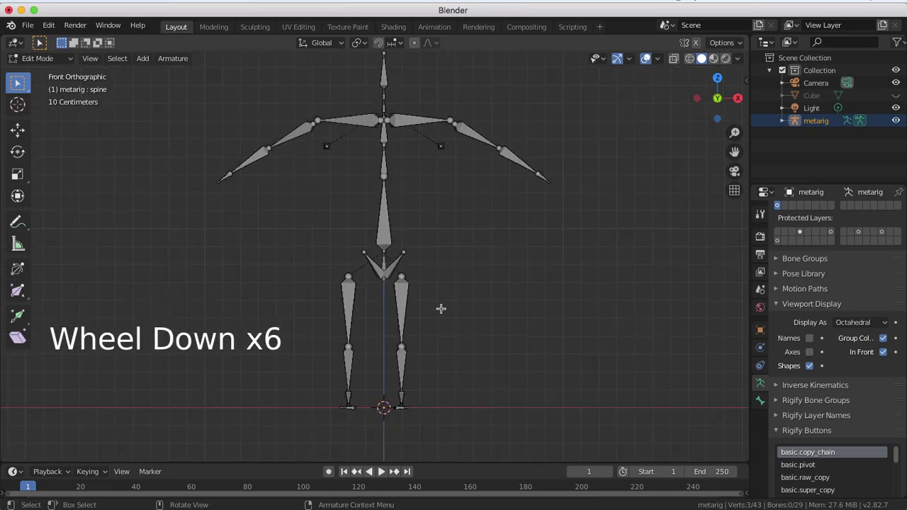
{"action": "left_click", "coordinate": [440, 307]}
Select only the left leg's bones, leaving out the pelvis bone, and move them outward 0.1 m along X.
{"action": "left_click_drag", "start_coordinate": [429, 269], "coordinate": [392, 427]}
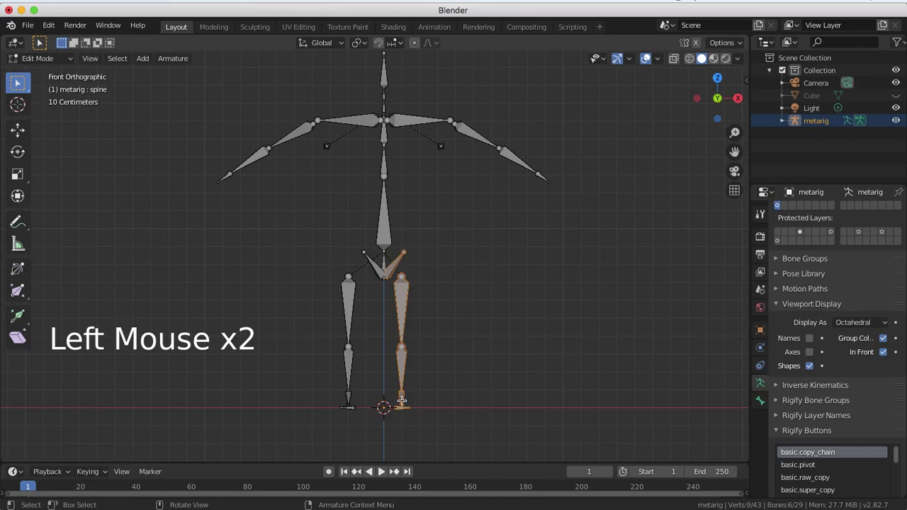
{"action": "left_click", "coordinate": [395, 269], "text": "shift"}
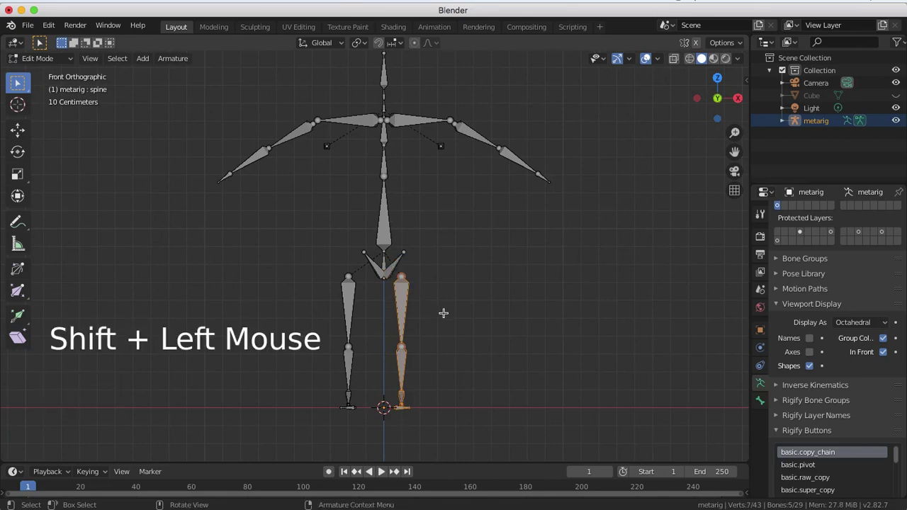
{"action": "scroll", "coordinate": [443, 313], "scroll_direction": "up", "scroll_amount": 3}
{"action": "scroll", "coordinate": [453, 322], "scroll_direction": "down", "scroll_amount": 3}
{"action": "scroll", "coordinate": [456, 327], "scroll_direction": "up", "scroll_amount": 1}
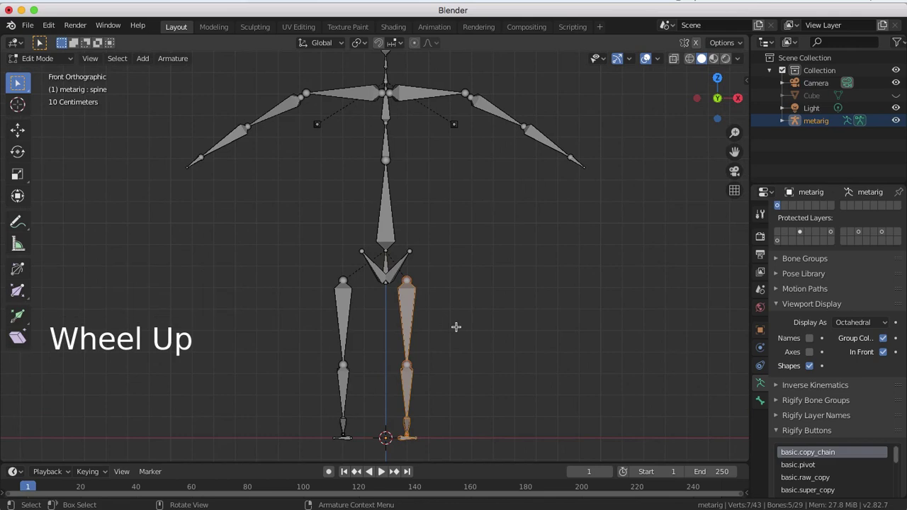
{"action": "type", "text": "gx.1"}
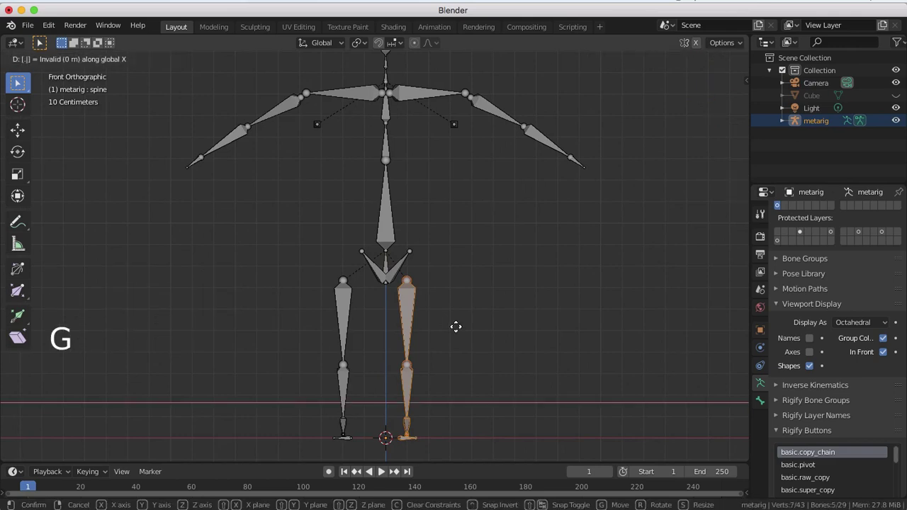
{"action": "key", "text": "Return"}
Move the tip of the head bone up about 0.64 m along Z to make the head much taller.
{"action": "scroll", "coordinate": [457, 326], "scroll_direction": "down", "scroll_amount": 3}
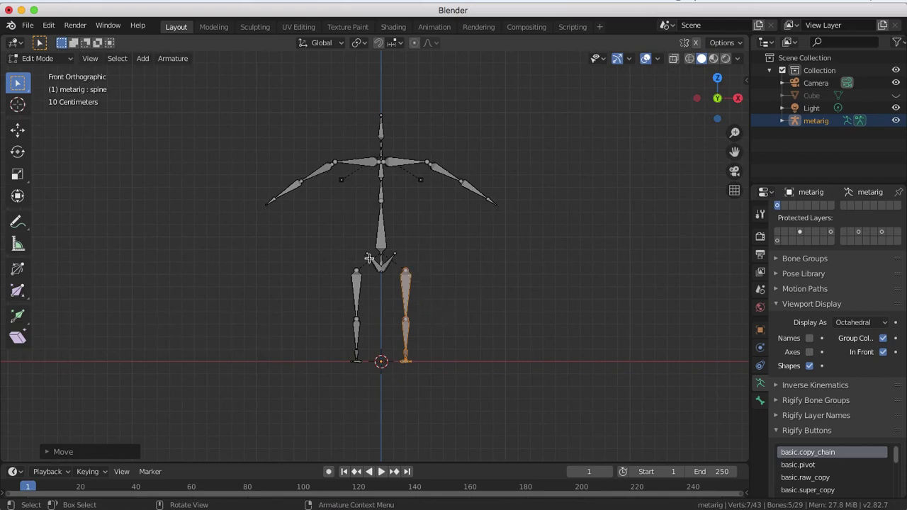
{"action": "middle_click_drag", "start_coordinate": [409, 177], "coordinate": [429, 220], "text": "shift"}
{"action": "left_click", "coordinate": [403, 159]}
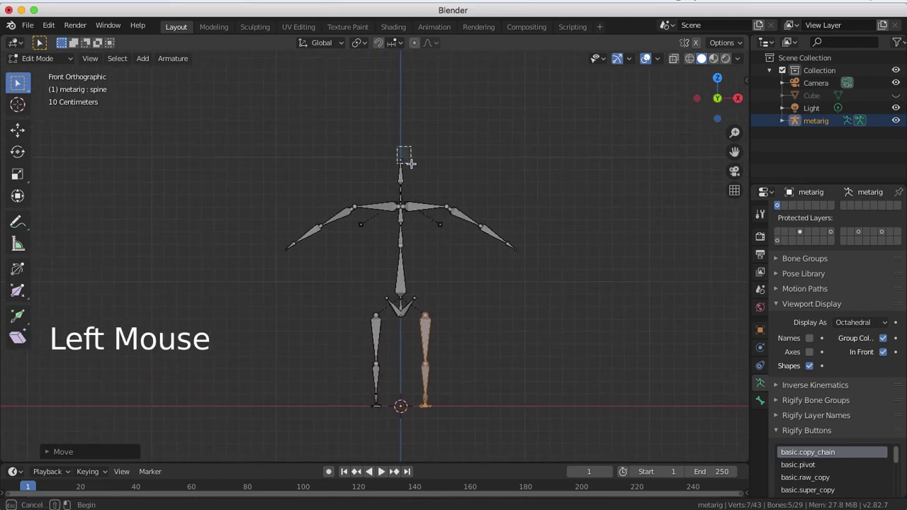
{"action": "scroll", "coordinate": [411, 172], "scroll_direction": "up", "scroll_amount": 2}
{"action": "scroll", "coordinate": [408, 174], "scroll_direction": "up", "scroll_amount": 1}
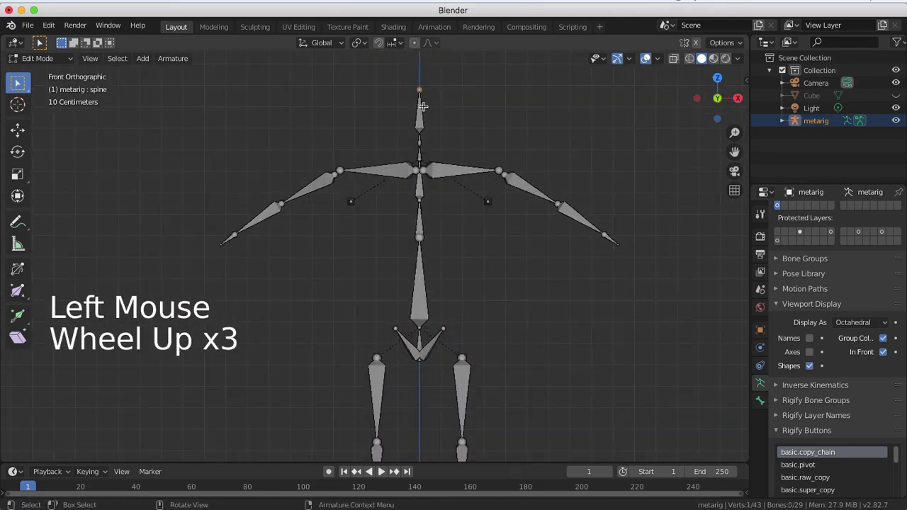
{"action": "middle_click_drag", "start_coordinate": [428, 106], "coordinate": [409, 257], "text": "shift"}
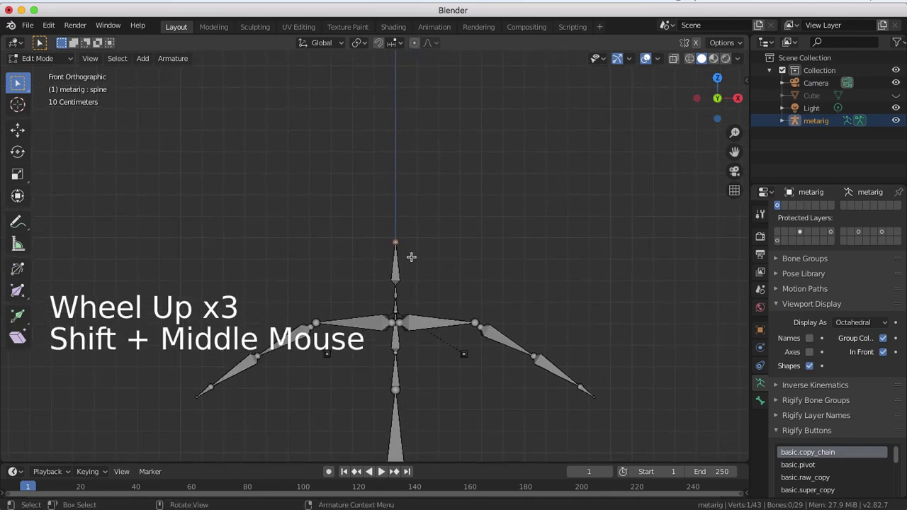
{"action": "key", "text": "g"}
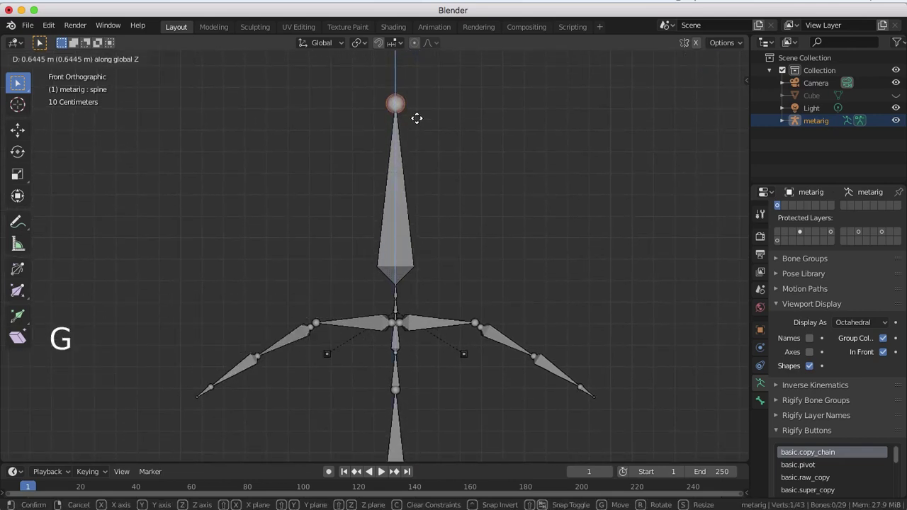
{"action": "left_click", "coordinate": [415, 117]}
{"action": "scroll", "coordinate": [462, 162], "scroll_direction": "down", "scroll_amount": 6}
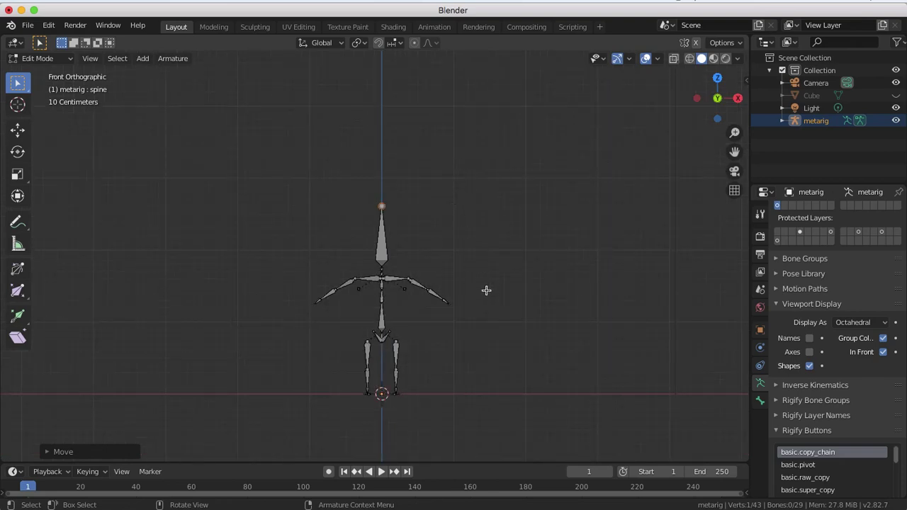
{"action": "middle_click_drag", "start_coordinate": [469, 320], "coordinate": [469, 283], "text": "shift"}
{"action": "scroll", "coordinate": [471, 292], "scroll_direction": "up", "scroll_amount": 4}
{"action": "scroll", "coordinate": [466, 285], "scroll_direction": "down", "scroll_amount": 2}
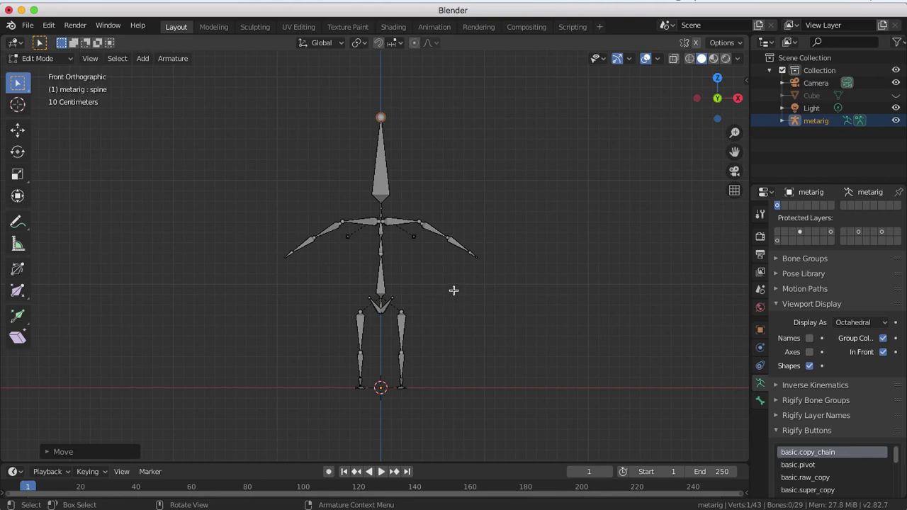
Deselect the rig's bones, unhide the Cube object and make it the selected object in Object Mode.
{"action": "left_click", "coordinate": [453, 291]}
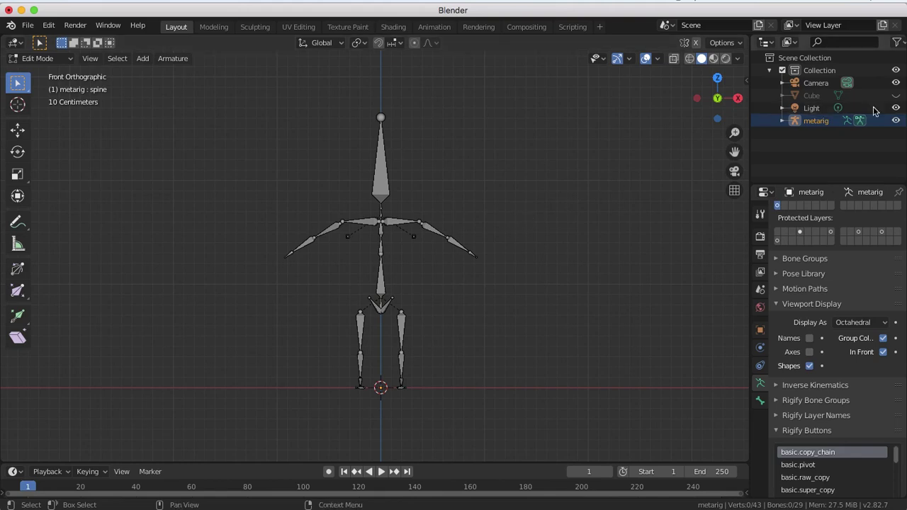
{"action": "left_click", "coordinate": [895, 97]}
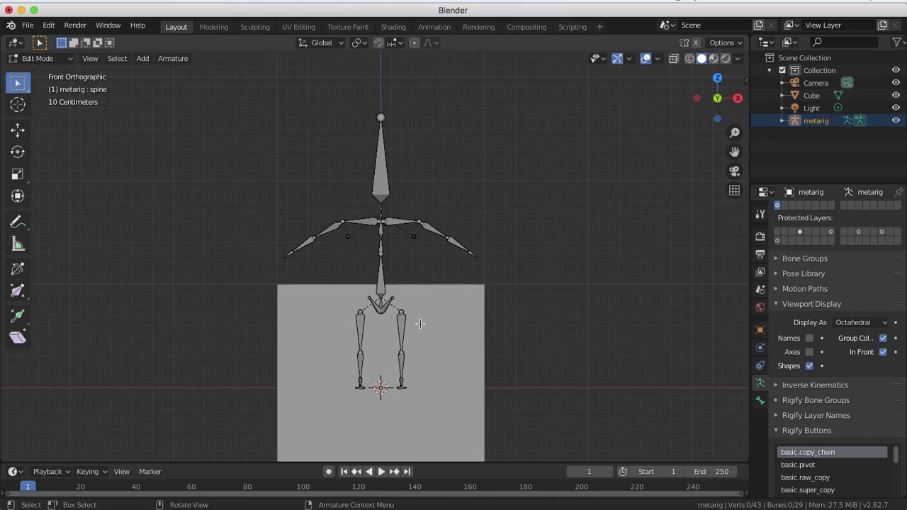
{"action": "key", "text": "Tab"}
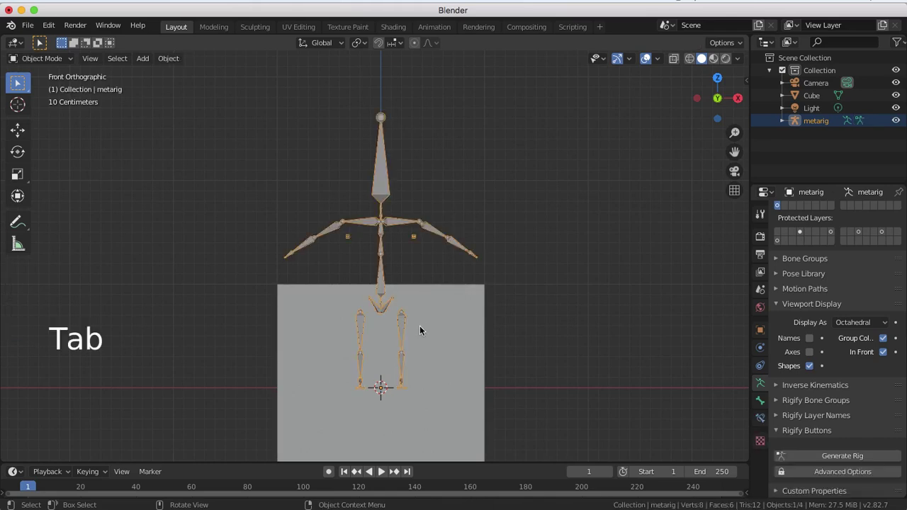
{"action": "left_click", "coordinate": [440, 340]}
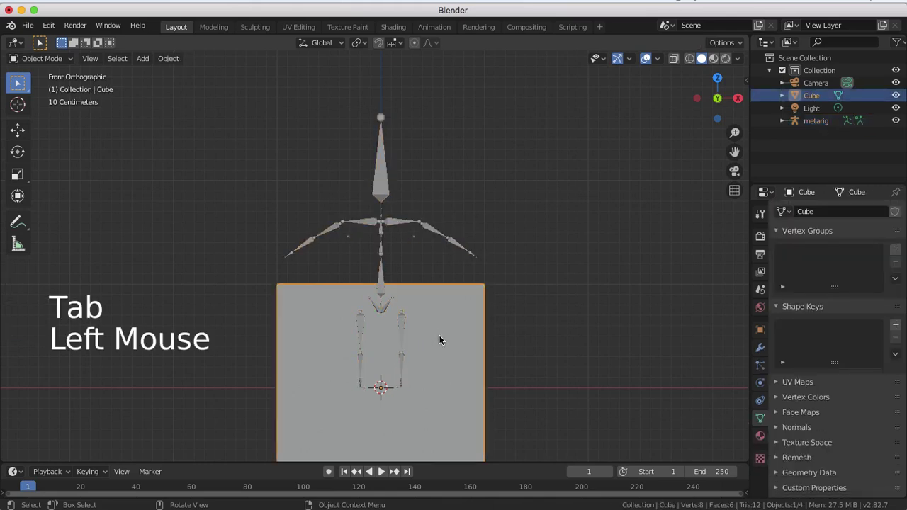
Move the cube up about 0.8 m along Z so its centre sits at the rig's pelvis.
{"action": "key", "text": "g"}
{"action": "key", "text": "z"}
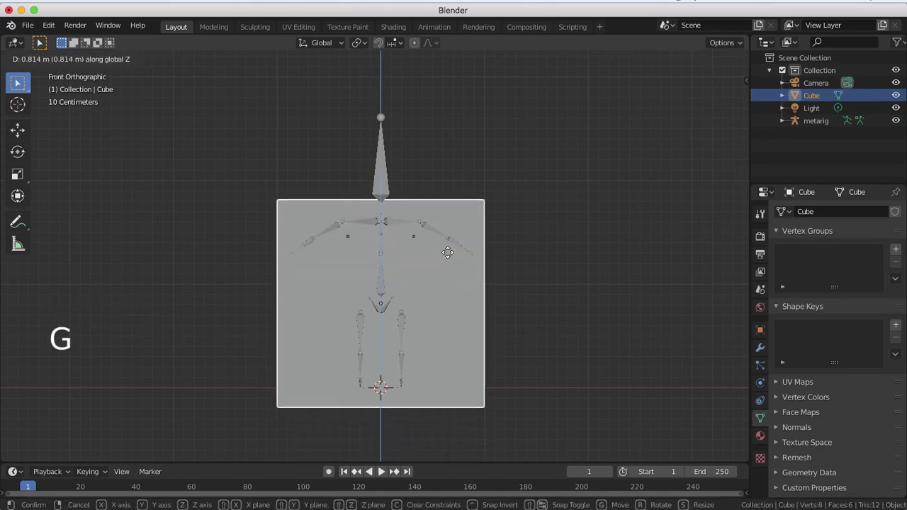
{"action": "left_click", "coordinate": [447, 254]}
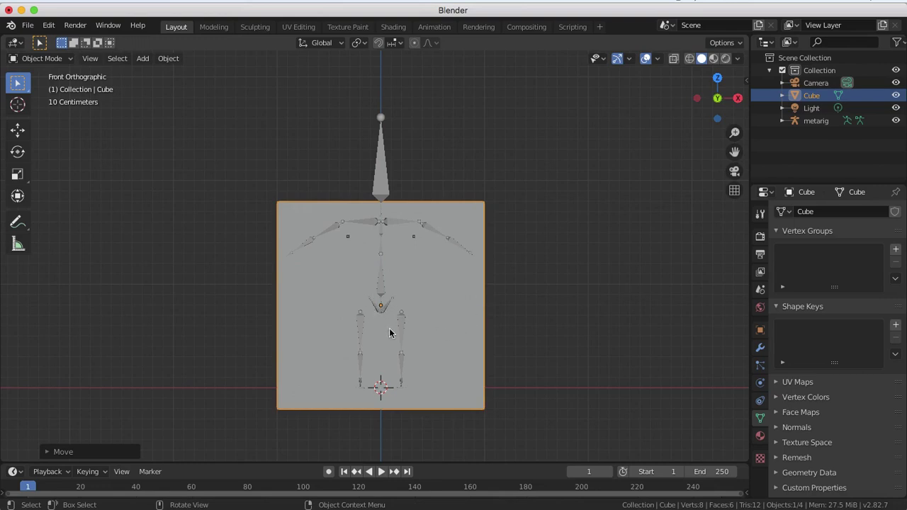
Scale the cube down uniformly to about 0.26 so it surrounds the pelvis and upper thighs.
{"action": "scroll", "coordinate": [391, 333], "scroll_direction": "up", "scroll_amount": 6}
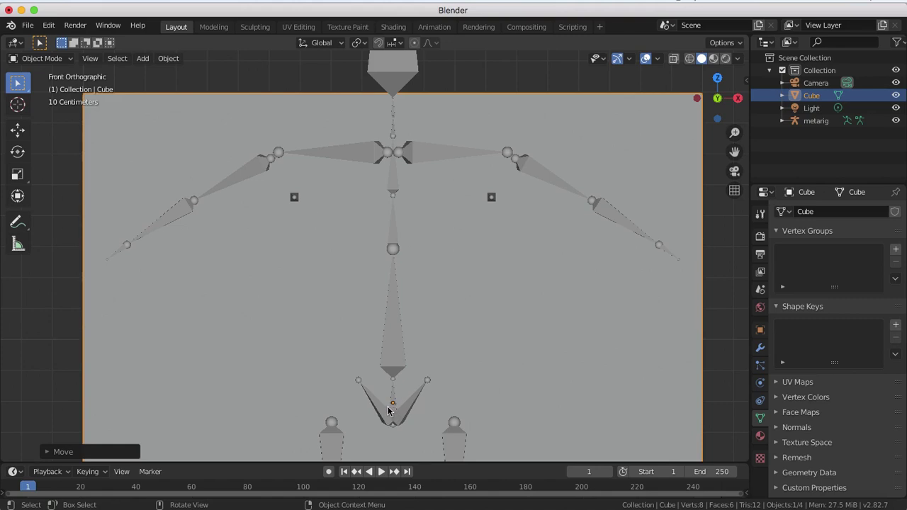
{"action": "scroll", "coordinate": [404, 396], "scroll_direction": "down", "scroll_amount": 5}
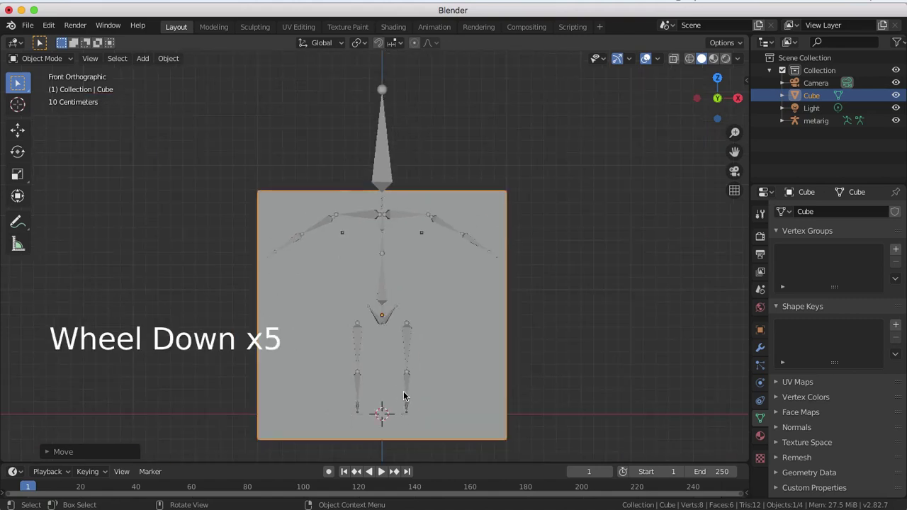
{"action": "key", "text": "s"}
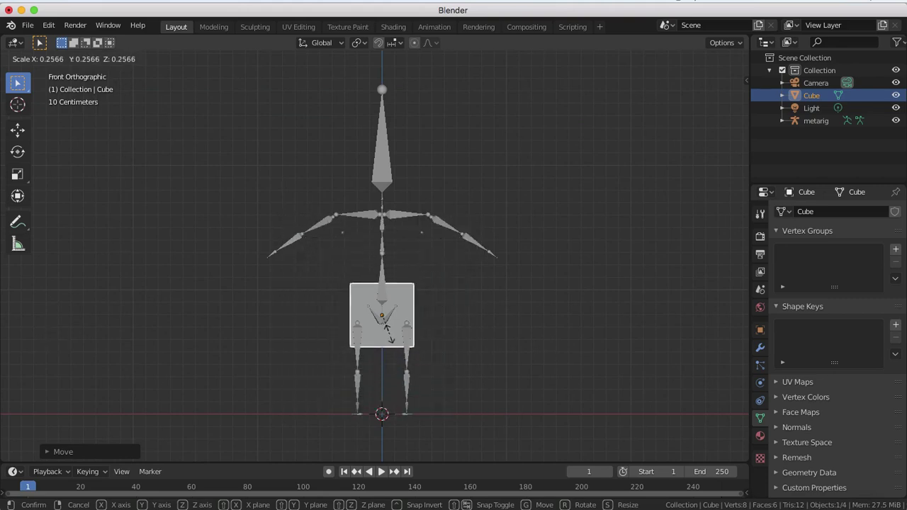
{"action": "left_click", "coordinate": [391, 338]}
In Edit Mode, add one vertical loop cut through the exact middle of the cube, without sliding it.
{"action": "scroll", "coordinate": [391, 340], "scroll_direction": "up", "scroll_amount": 5}
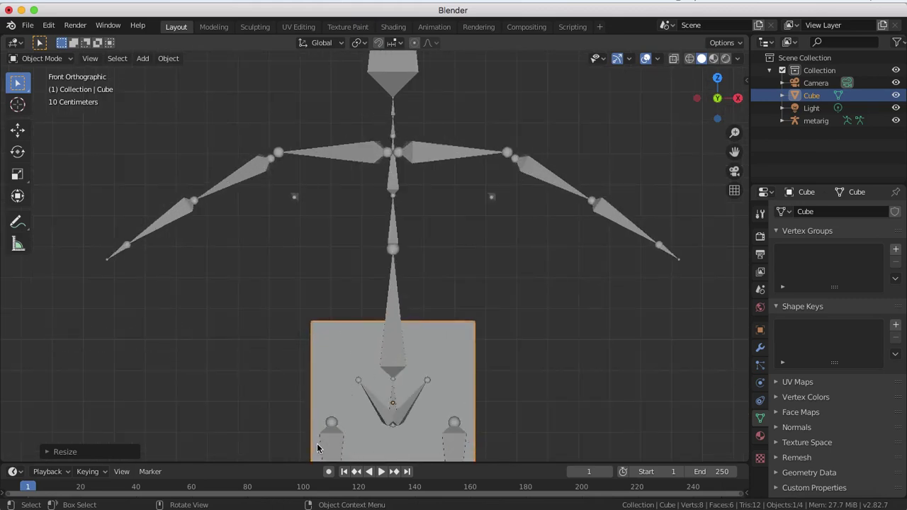
{"action": "scroll", "coordinate": [386, 420], "scroll_direction": "down", "scroll_amount": 3}
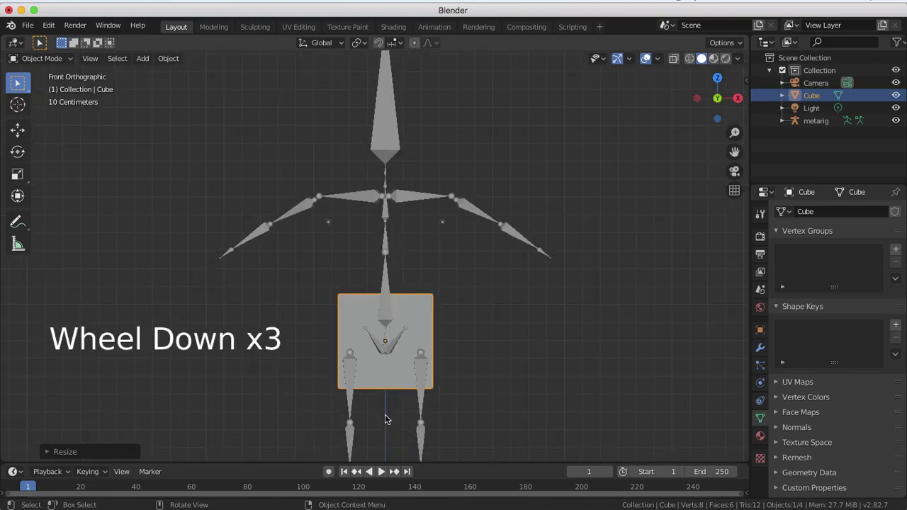
{"action": "scroll", "coordinate": [415, 411], "scroll_direction": "down", "scroll_amount": 1}
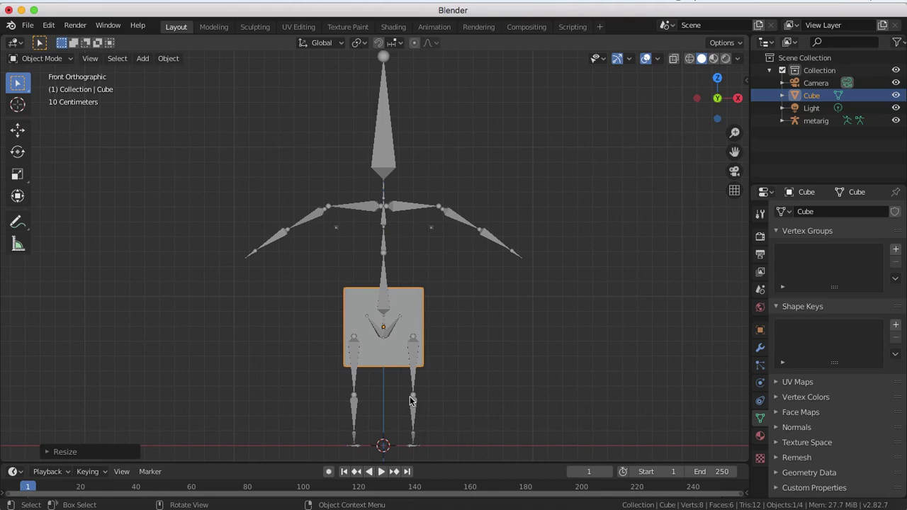
{"action": "key", "text": "Tab"}
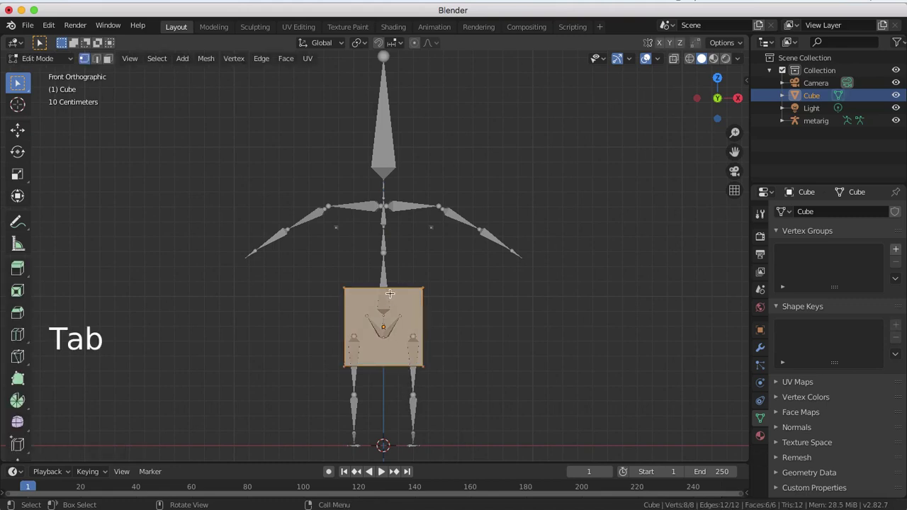
{"action": "scroll", "coordinate": [392, 295], "scroll_direction": "up", "scroll_amount": 4}
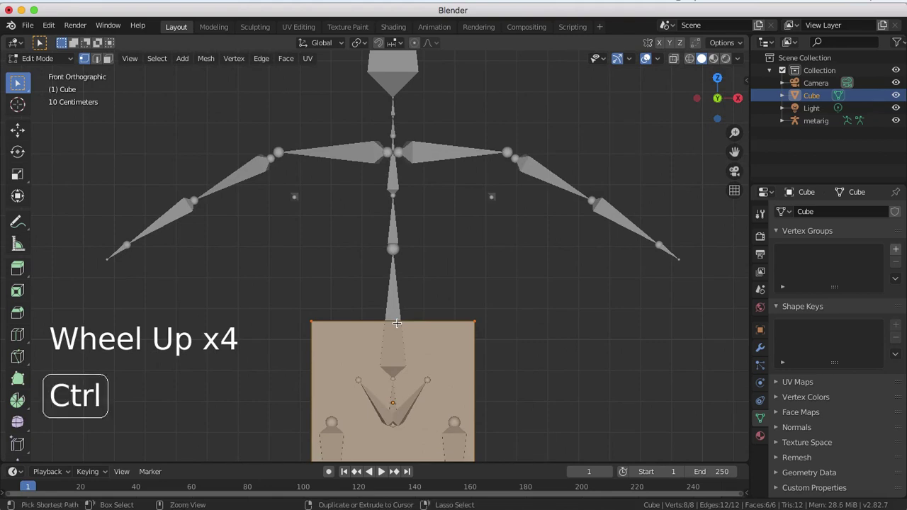
{"action": "key", "text": "ctrl+r"}
{"action": "left_click", "coordinate": [397, 323]}
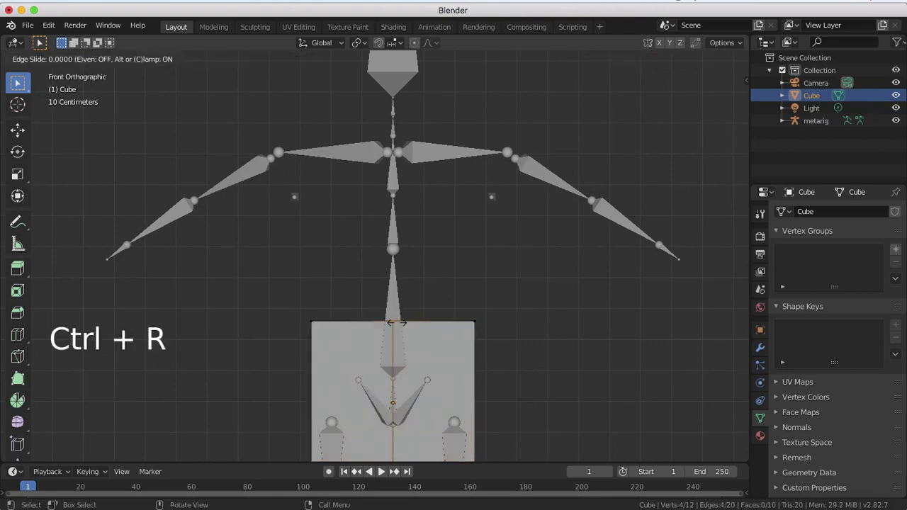
{"action": "left_click", "coordinate": [397, 323]}
{"action": "key", "text": "Return"}
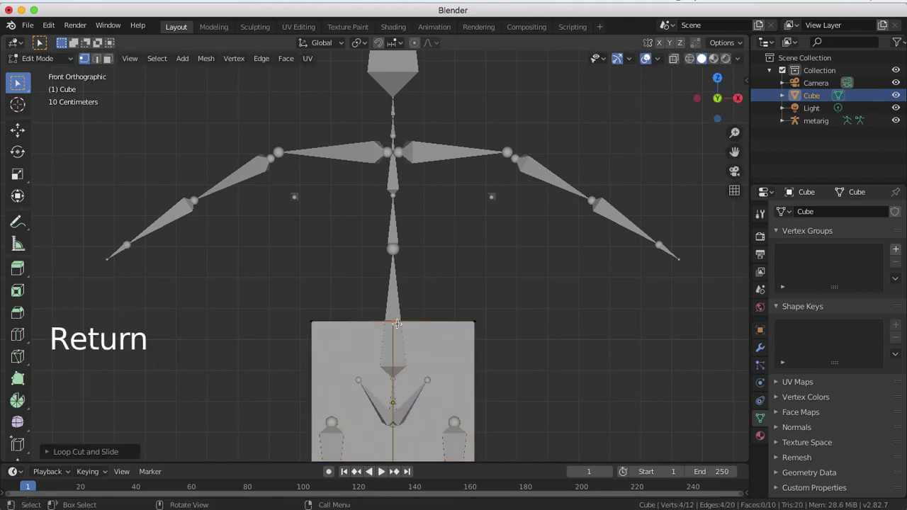
Turn on X-ray and face selection, and delete the four faces selected on the cube's positive X half.
{"action": "mouse_move", "coordinate": [424, 324]}
{"action": "middle_mouse_down"}
{"action": "mouse_move", "coordinate": [344, 275]}
{"action": "mouse_move", "coordinate": [423, 237]}
{"action": "mouse_move", "coordinate": [403, 258]}
{"action": "mouse_move", "coordinate": [415, 304]}
{"action": "mouse_move", "coordinate": [456, 338]}
{"action": "mouse_move", "coordinate": [508, 347]}
{"action": "mouse_move", "coordinate": [400, 318]}
{"action": "mouse_move", "coordinate": [408, 354]}
{"action": "mouse_move", "coordinate": [397, 305]}
{"action": "mouse_move", "coordinate": [414, 335]}
{"action": "mouse_move", "coordinate": [423, 320]}
{"action": "mouse_move", "coordinate": [415, 336]}
{"action": "middle_mouse_up"}
{"action": "scroll", "coordinate": [414, 336], "scroll_direction": "down", "scroll_amount": 2}
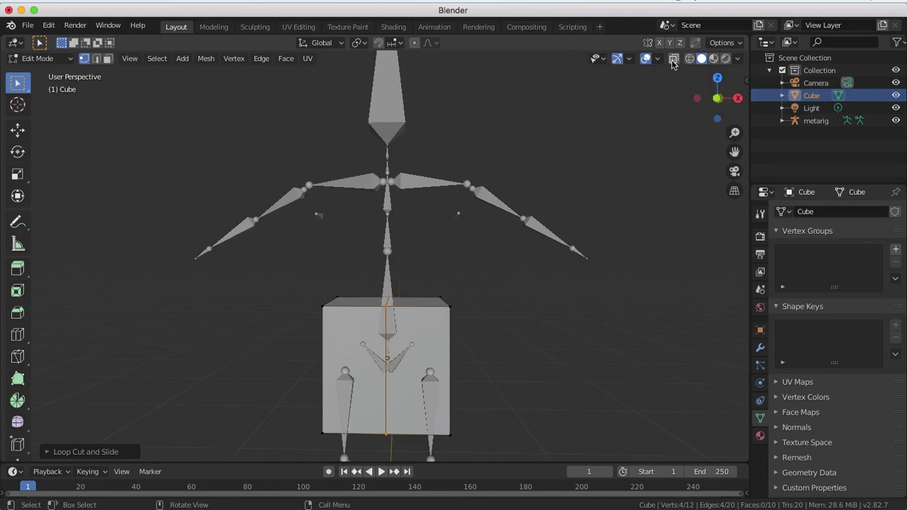
{"action": "left_click", "coordinate": [672, 62]}
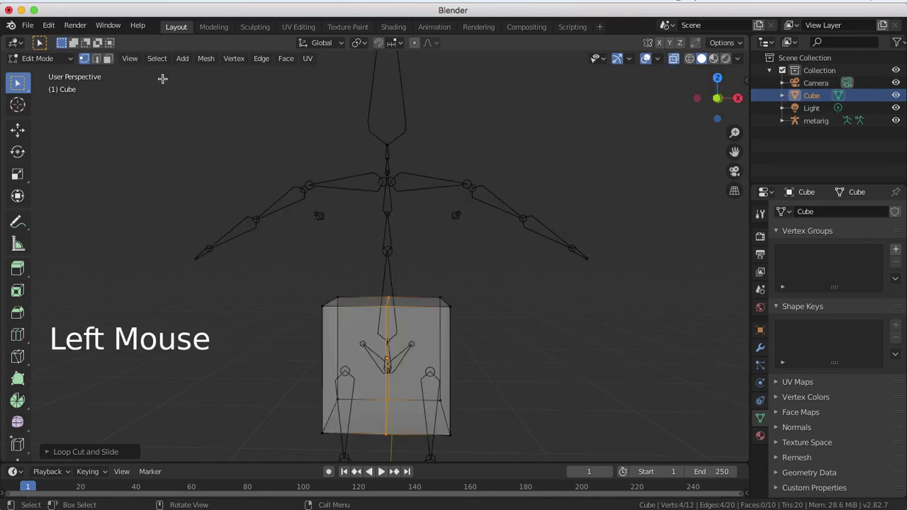
{"action": "left_click", "coordinate": [107, 59]}
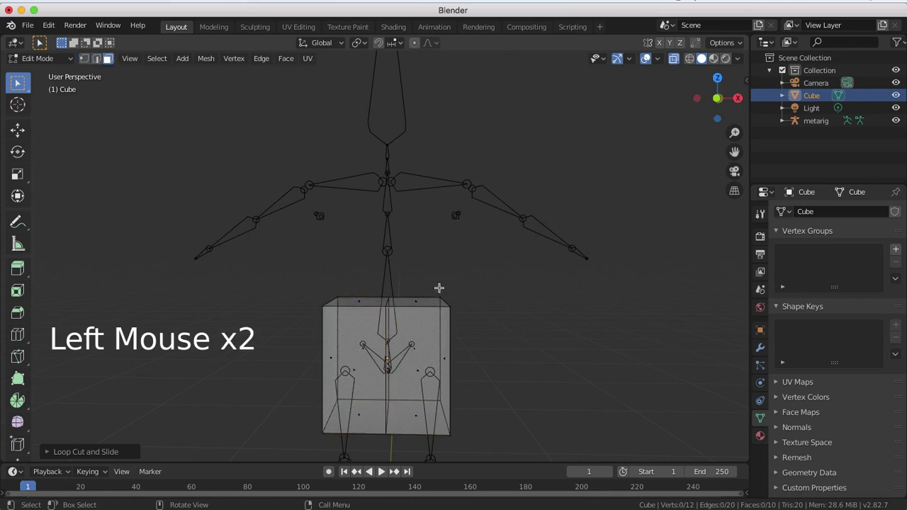
{"action": "left_click_drag", "start_coordinate": [415, 272], "coordinate": [473, 446]}
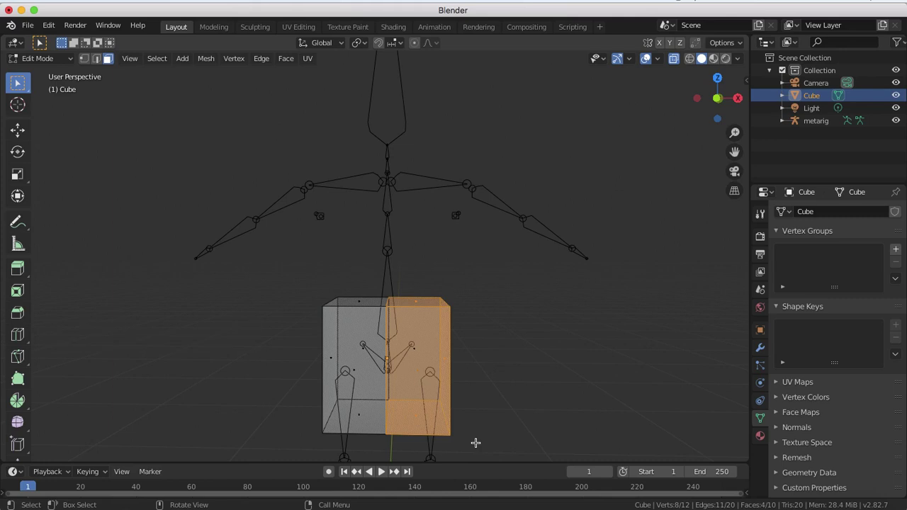
{"action": "key", "text": "x"}
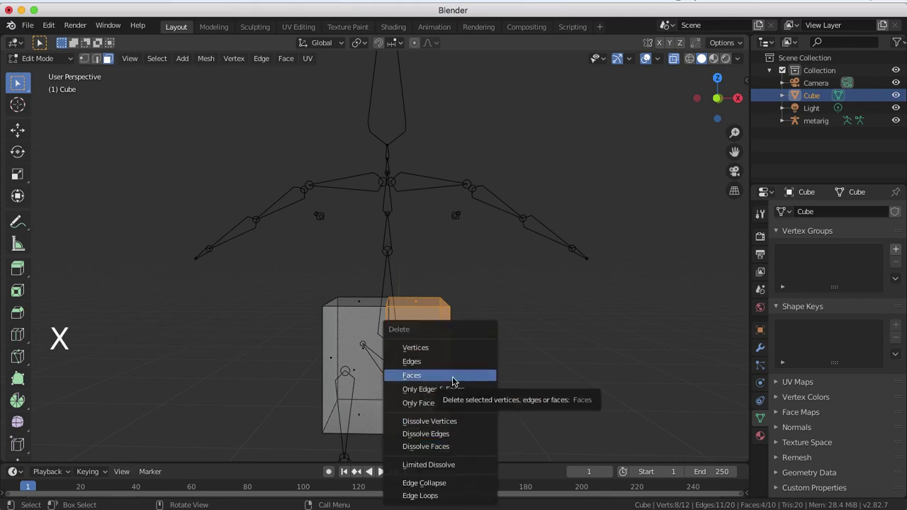
{"action": "left_click", "coordinate": [453, 379]}
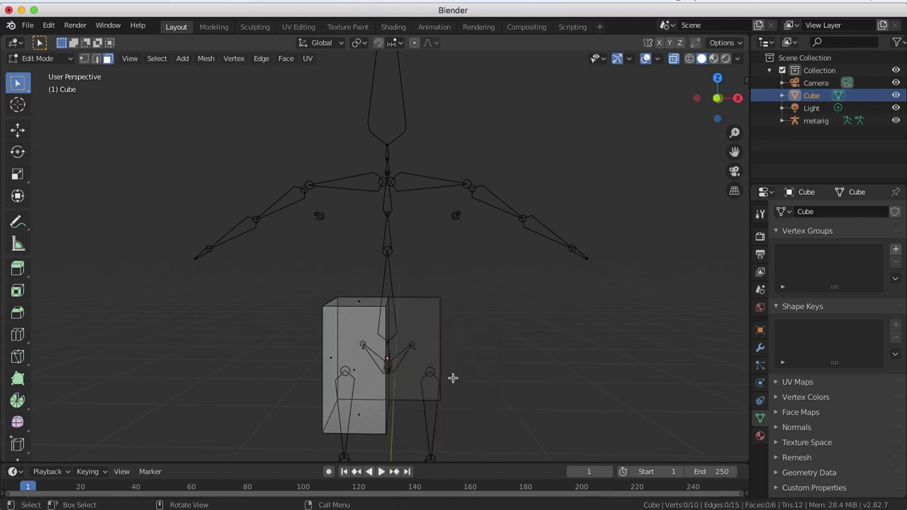
Delete the leftover back face on the cube's positive X side so only the other half remains.
{"action": "middle_click_drag", "start_coordinate": [481, 369], "coordinate": [441, 372]}
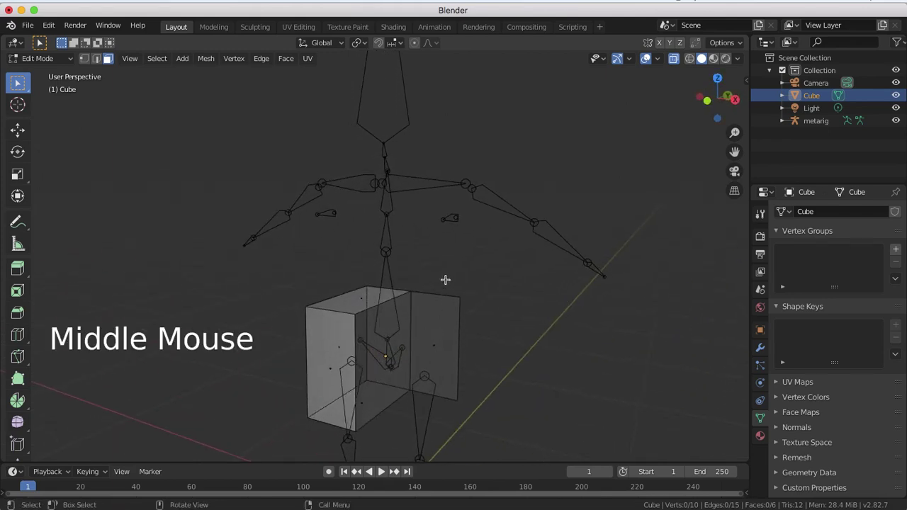
{"action": "left_click_drag", "start_coordinate": [443, 275], "coordinate": [475, 418]}
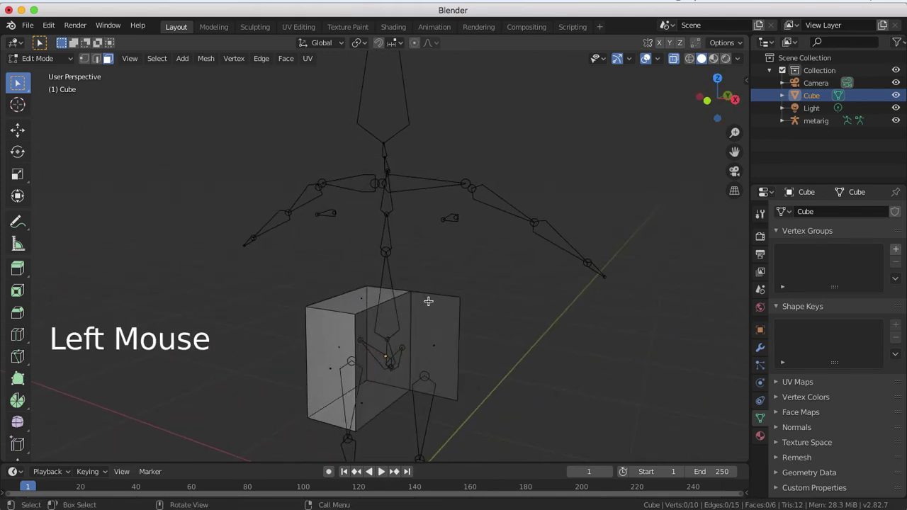
{"action": "middle_click_drag", "start_coordinate": [428, 302], "coordinate": [419, 267]}
{"action": "left_click_drag", "start_coordinate": [415, 256], "coordinate": [468, 415]}
{"action": "key", "text": "x"}
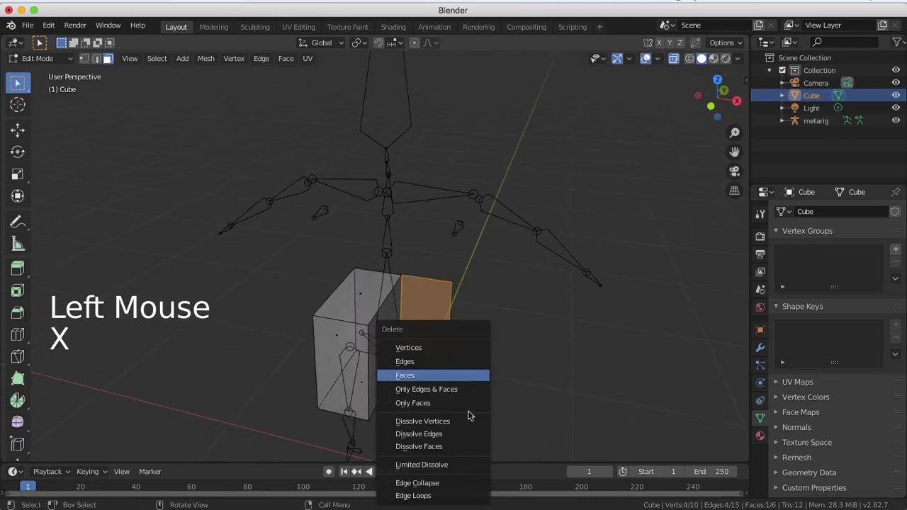
{"action": "left_click", "coordinate": [387, 376]}
{"action": "middle_click_drag", "start_coordinate": [389, 391], "coordinate": [407, 350]}
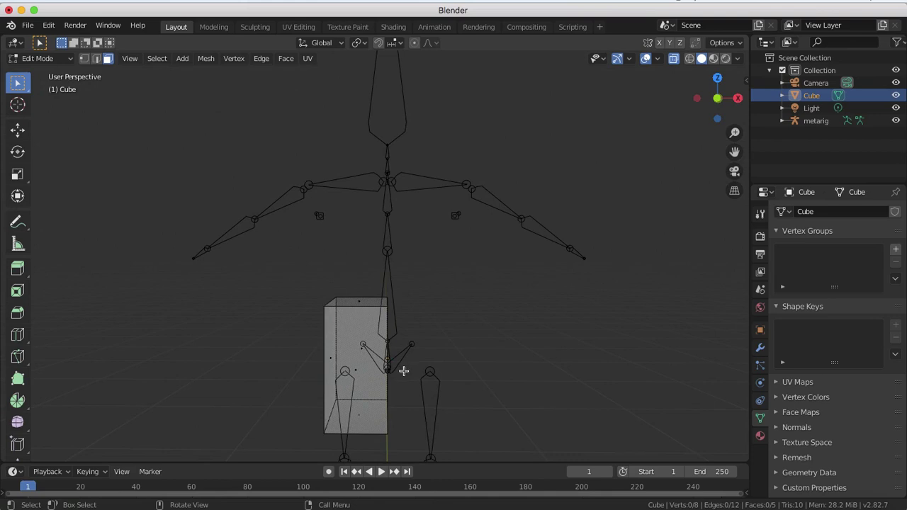
Return to Object Mode and add a Mirror modifier on the X axis to the half cube.
{"action": "key", "text": "Tab"}
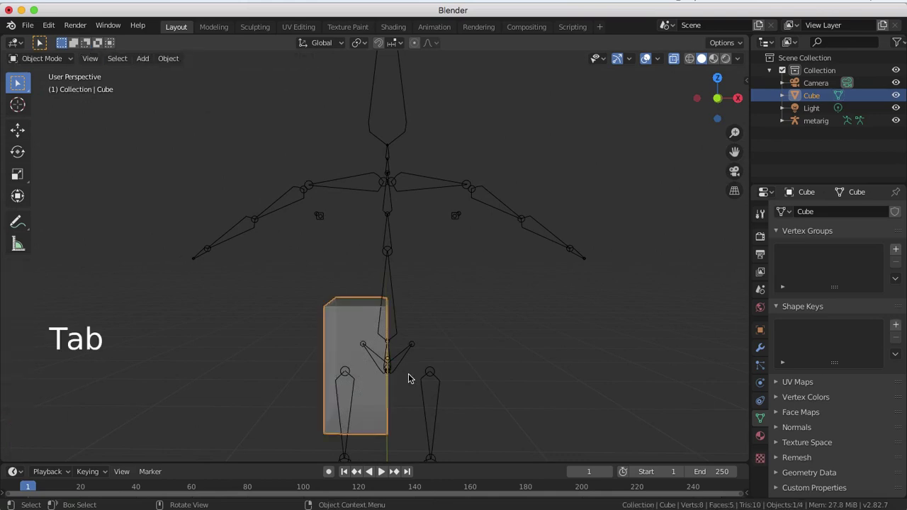
{"action": "left_click", "coordinate": [760, 348]}
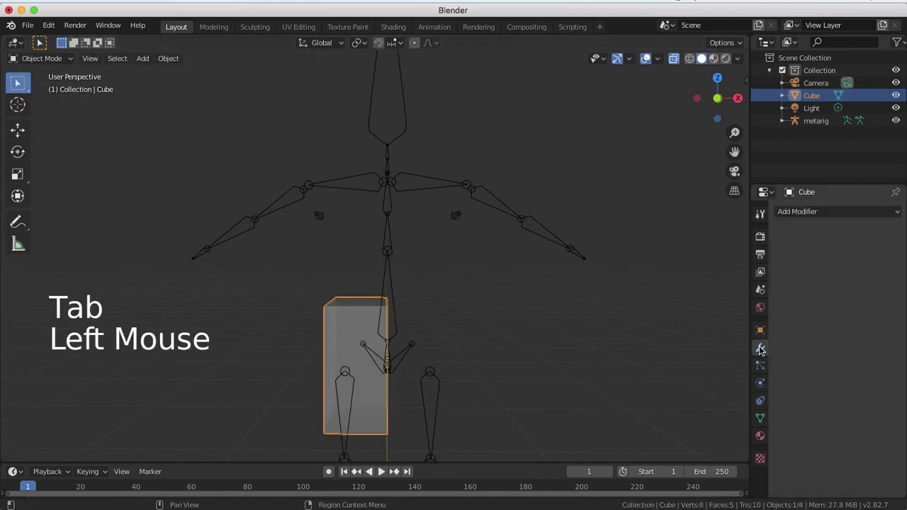
{"action": "left_click", "coordinate": [829, 214]}
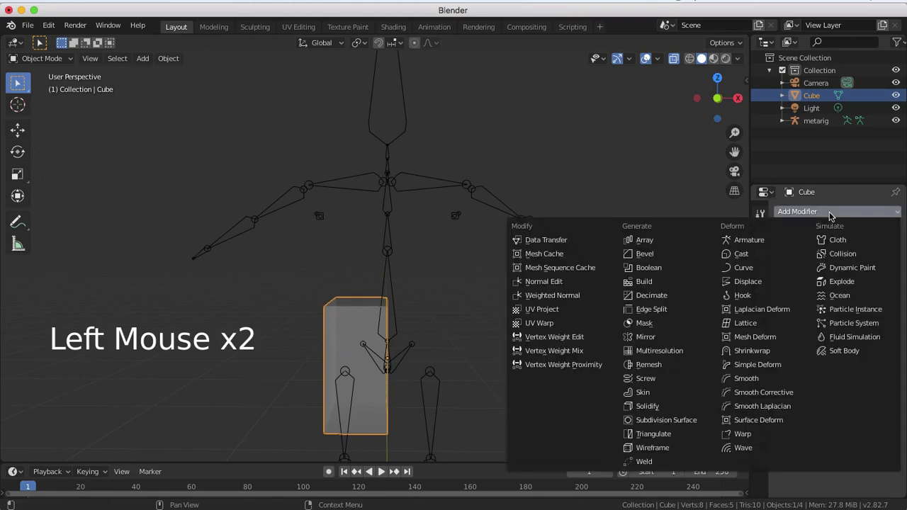
{"action": "left_click", "coordinate": [640, 337]}
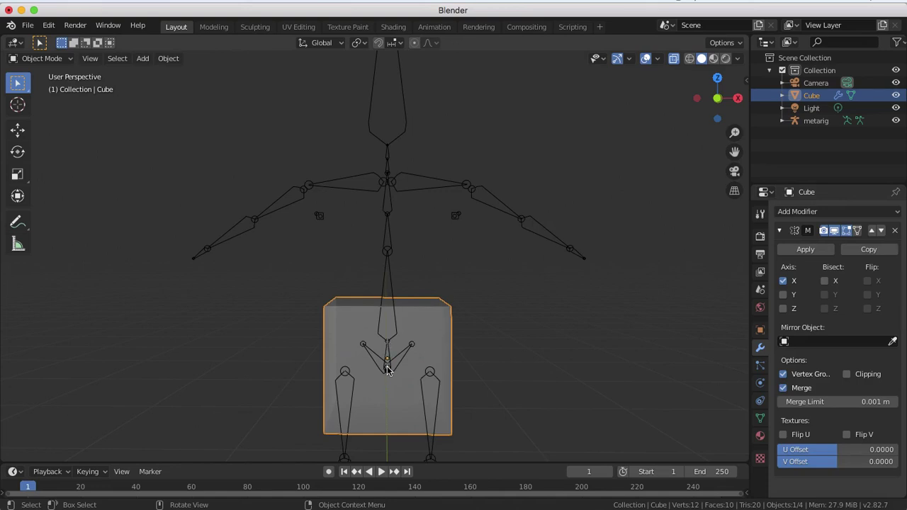
In Edit Mode, add a vertical loop cut to the half cube and slide it by about -0.34 toward the centre line.
{"action": "key", "text": "Tab"}
{"action": "middle_click_drag", "start_coordinate": [404, 380], "coordinate": [358, 290]}
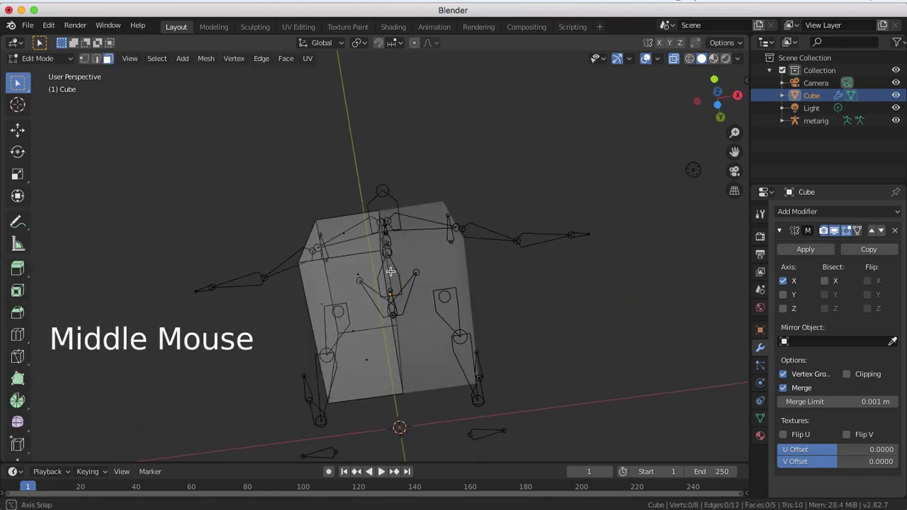
{"action": "scroll", "coordinate": [358, 290], "scroll_direction": "down", "scroll_amount": 2}
{"action": "scroll", "coordinate": [353, 275], "scroll_direction": "up", "scroll_amount": 2}
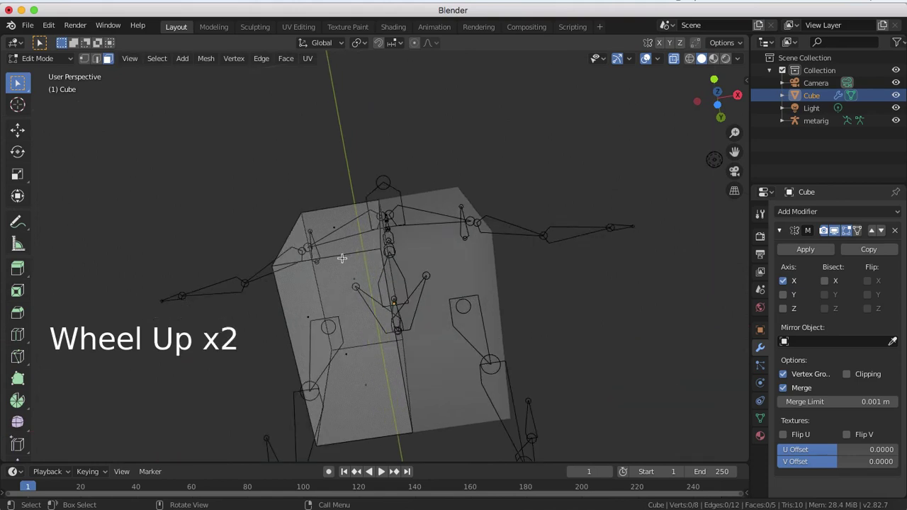
{"action": "key", "text": "ctrl+r"}
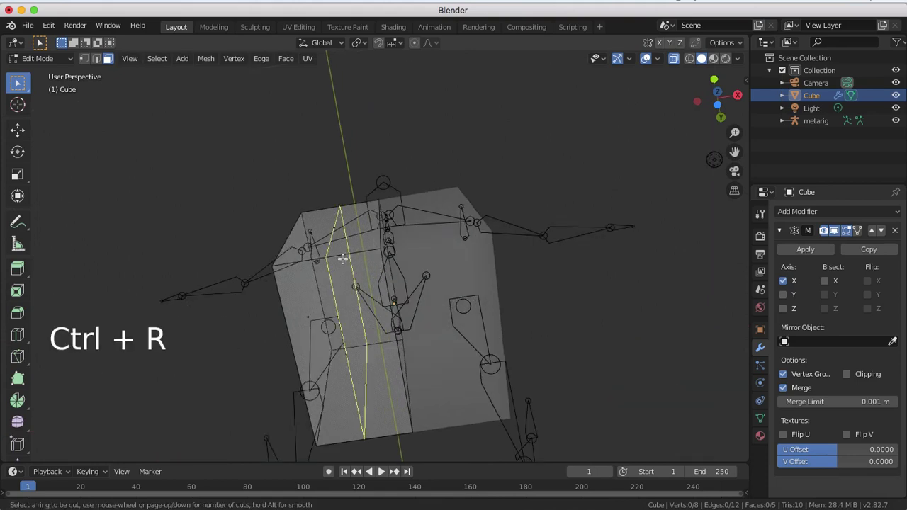
{"action": "left_click", "coordinate": [342, 259]}
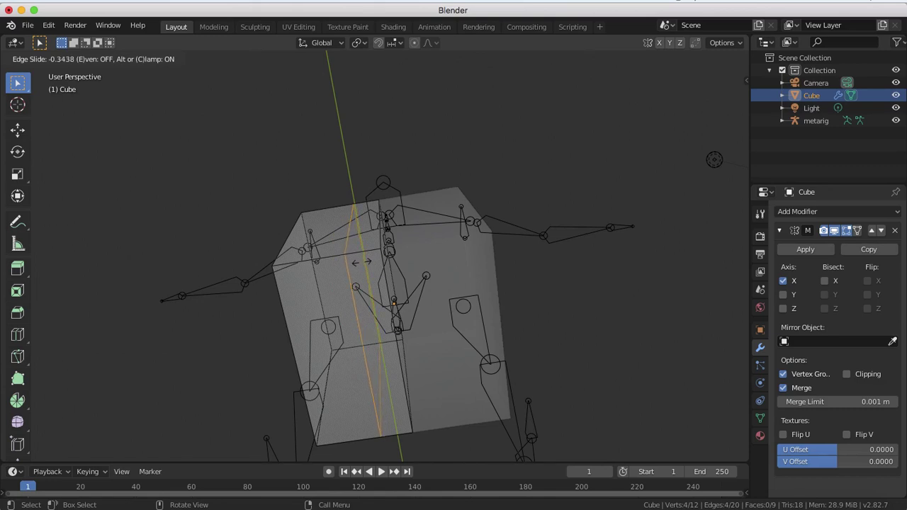
{"action": "left_click", "coordinate": [361, 262]}
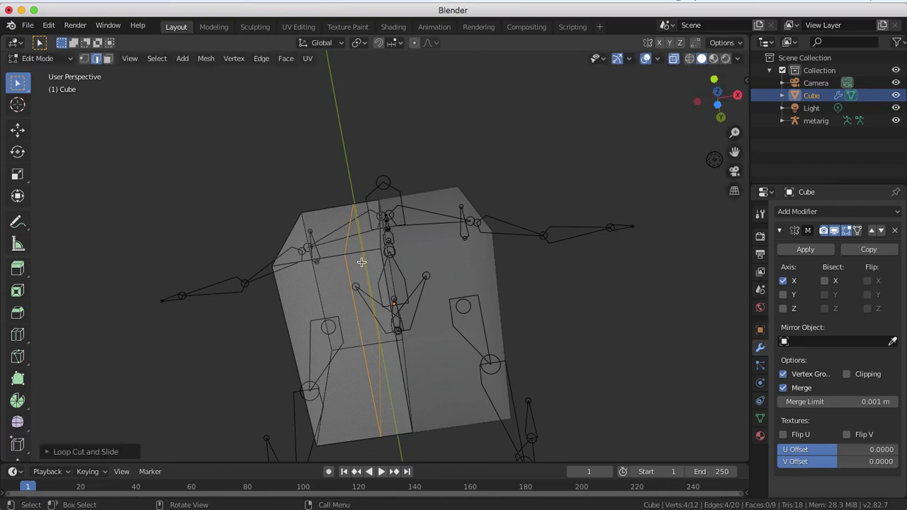
Turn off X-ray, switch to face selection, and select the outer bottom face of the half cube.
{"action": "middle_click_drag", "start_coordinate": [362, 261], "coordinate": [391, 279]}
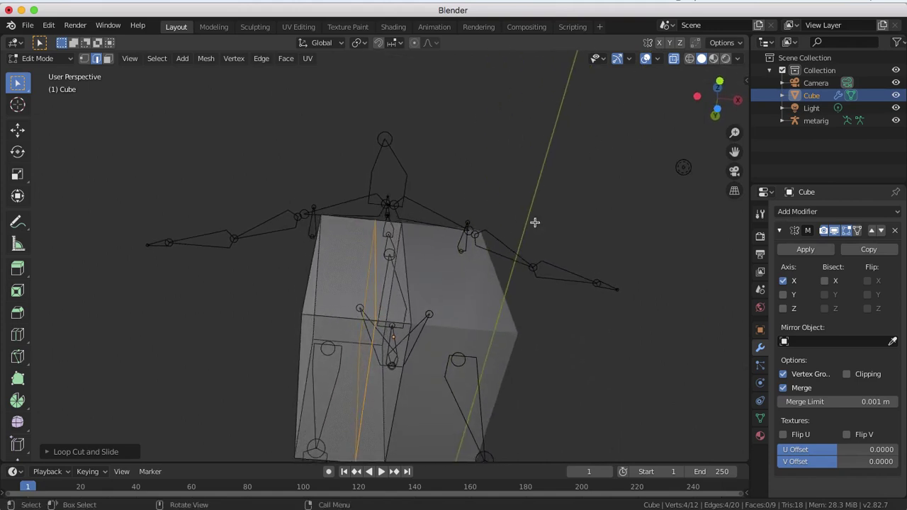
{"action": "left_click", "coordinate": [673, 61]}
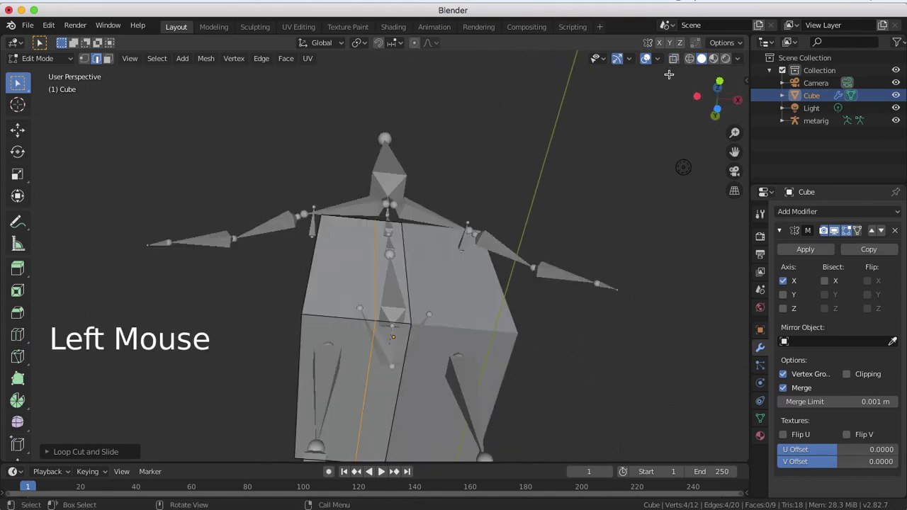
{"action": "middle_click_drag", "start_coordinate": [380, 353], "coordinate": [385, 362]}
{"action": "scroll", "coordinate": [385, 363], "scroll_direction": "down", "scroll_amount": 1}
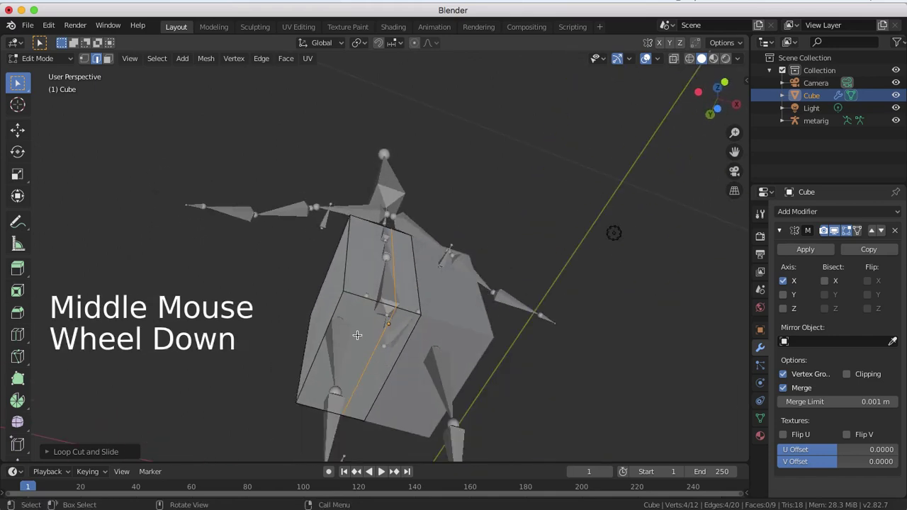
{"action": "left_click", "coordinate": [302, 215]}
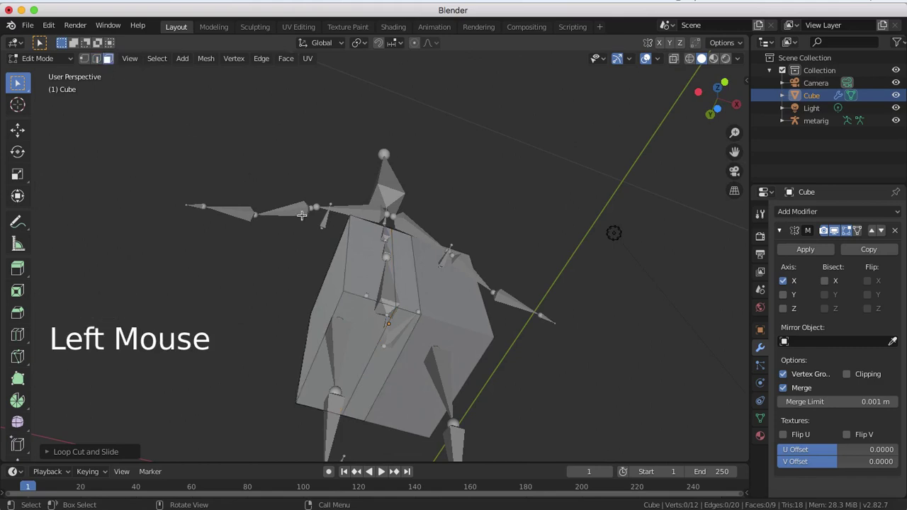
{"action": "left_click", "coordinate": [369, 321]}
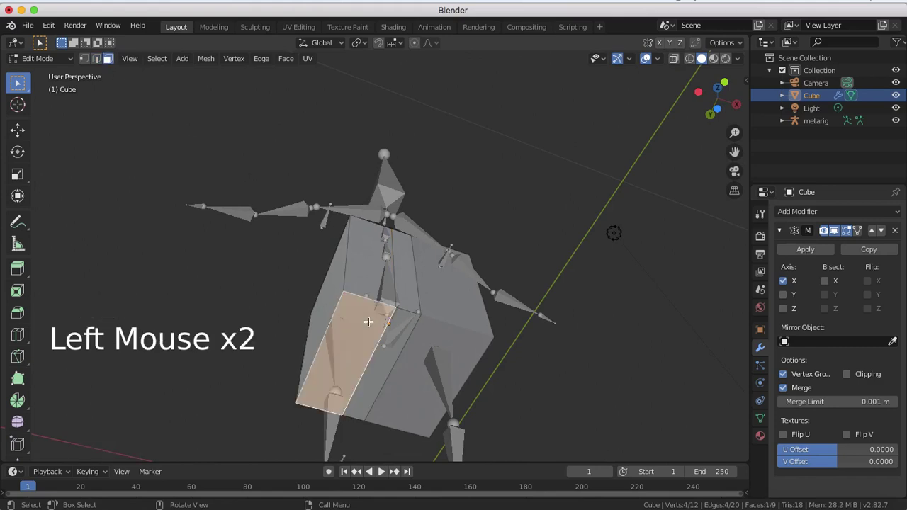
Rotate the selected bottom face by about 5° around the global Y axis.
{"action": "middle_click_drag", "start_coordinate": [364, 313], "coordinate": [335, 383]}
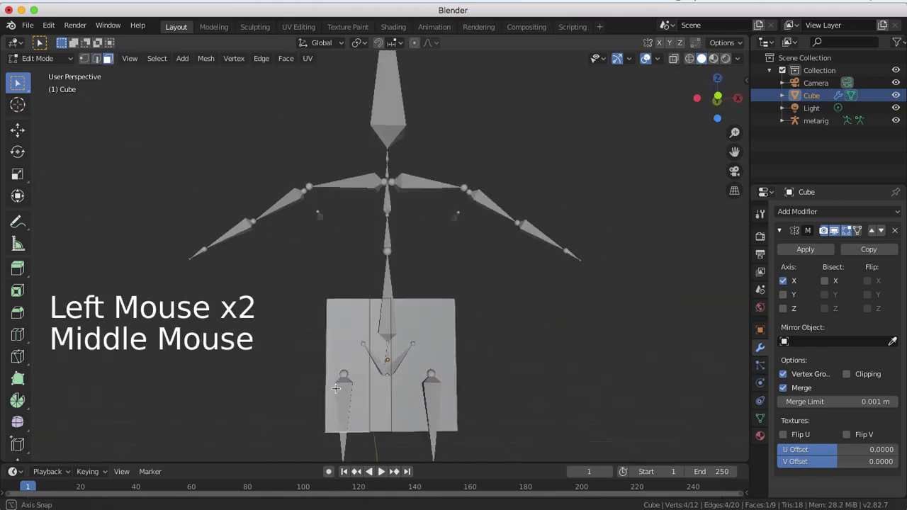
{"action": "scroll", "coordinate": [332, 388], "scroll_direction": "down", "scroll_amount": 1}
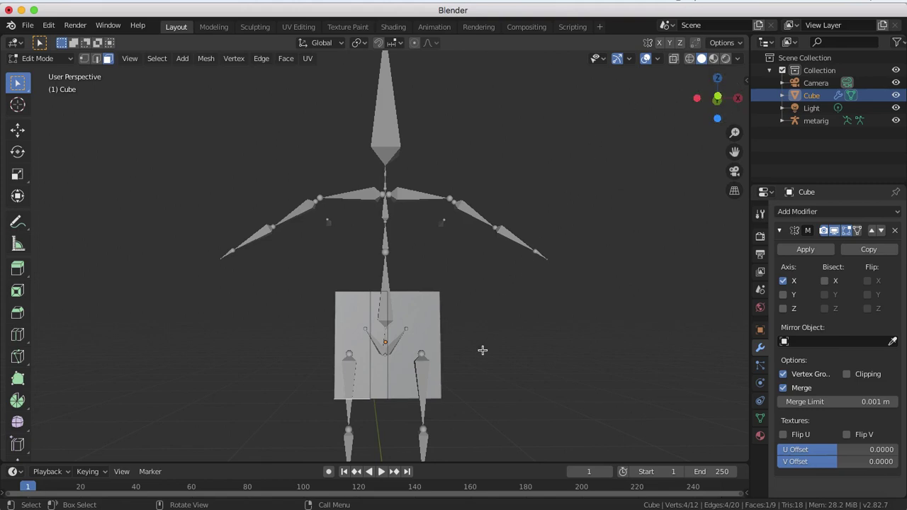
{"action": "middle_click_drag", "start_coordinate": [482, 350], "coordinate": [488, 290], "text": "shift"}
{"action": "scroll", "coordinate": [502, 251], "scroll_direction": "up", "scroll_amount": 2}
{"action": "scroll", "coordinate": [502, 251], "scroll_direction": "up", "scroll_amount": 2}
{"action": "key", "text": "r"}
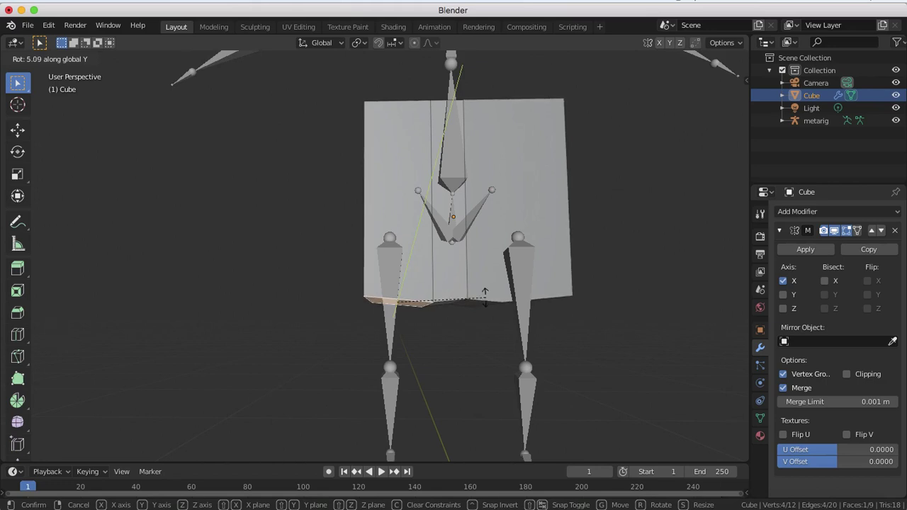
{"action": "left_click", "coordinate": [486, 297]}
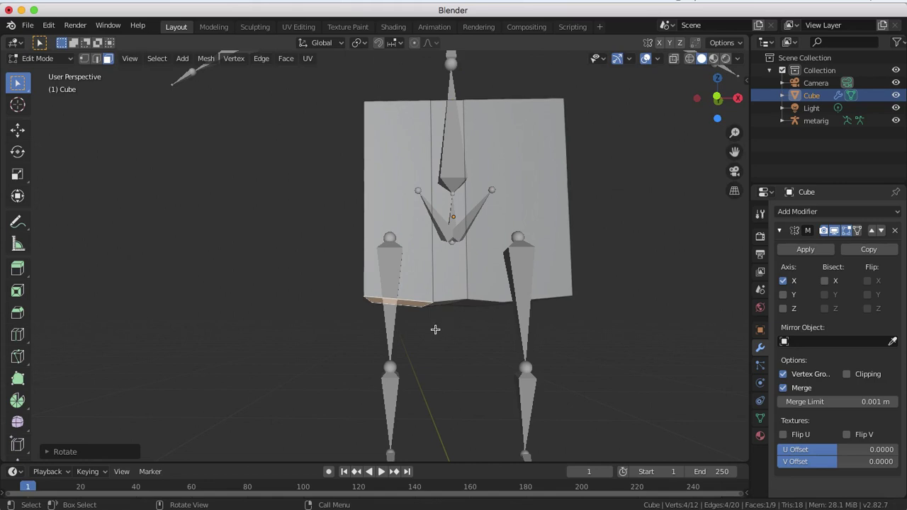
Try extruding the tilted bottom face downward by about 0.145 m, and undo the extrusion.
{"action": "scroll", "coordinate": [433, 329], "scroll_direction": "down", "scroll_amount": 2}
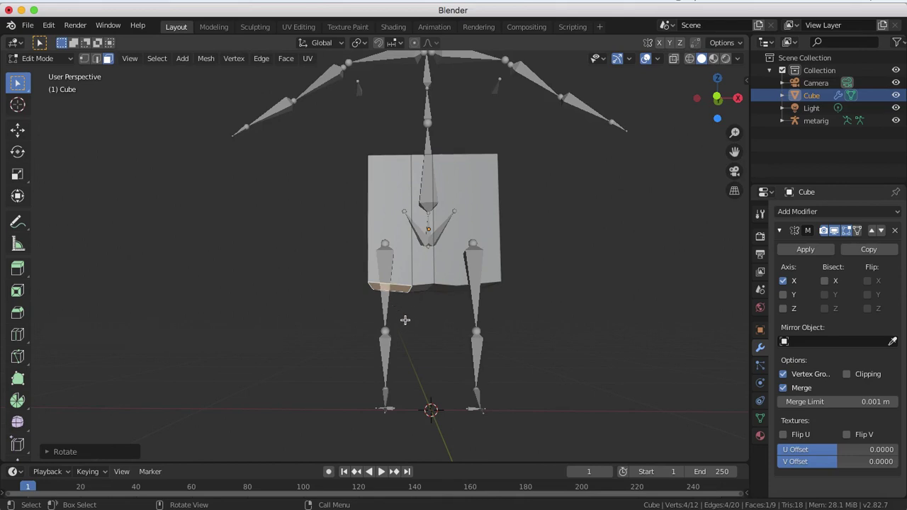
{"action": "key", "text": "e"}
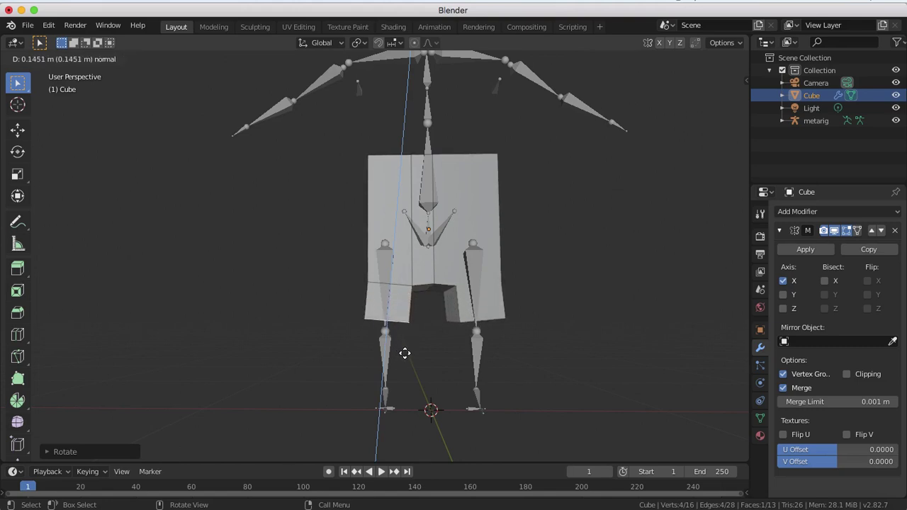
{"action": "left_click", "coordinate": [405, 353]}
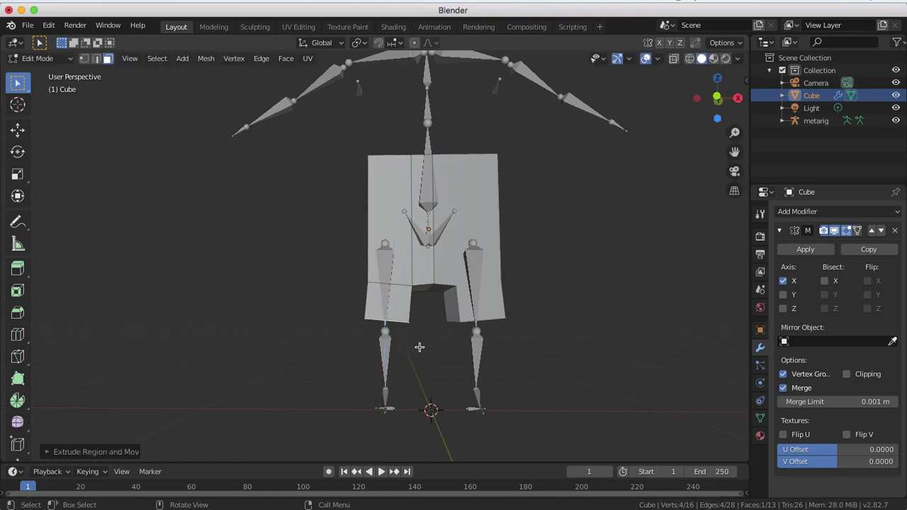
{"action": "mouse_move", "coordinate": [421, 343]}
{"action": "middle_mouse_down"}
{"action": "mouse_move", "coordinate": [404, 343]}
{"action": "mouse_move", "coordinate": [429, 342]}
{"action": "mouse_move", "coordinate": [416, 343]}
{"action": "middle_mouse_up"}
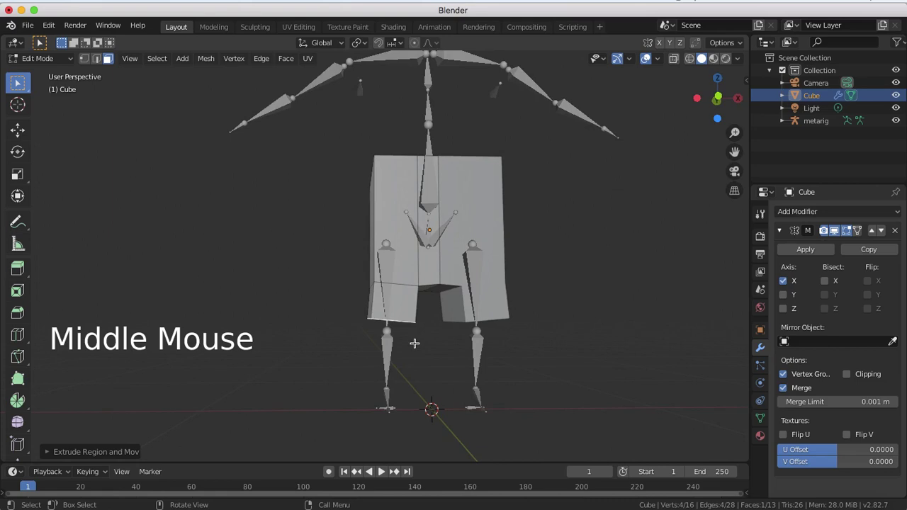
{"action": "key", "text": "super+z"}
Rotate the outer bottom face back by about -3.4° around the global Y axis.
{"action": "middle_click_drag", "start_coordinate": [419, 313], "coordinate": [408, 329]}
{"action": "scroll", "coordinate": [400, 327], "scroll_direction": "up", "scroll_amount": 2}
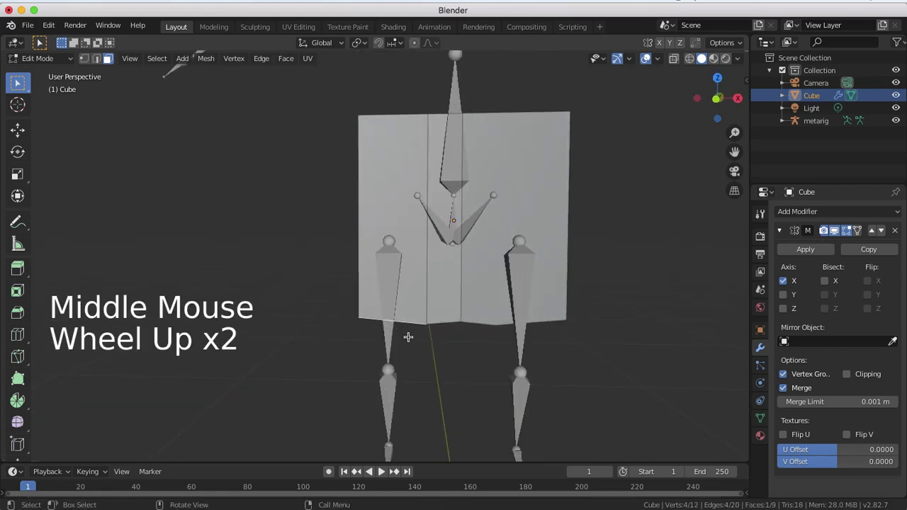
{"action": "key", "text": "r"}
{"action": "key", "text": "y"}
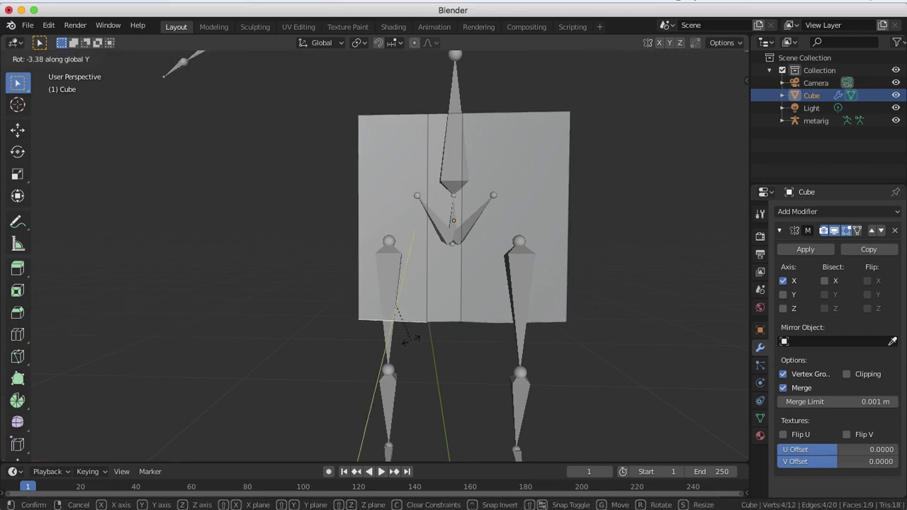
{"action": "left_click", "coordinate": [412, 342]}
Extrude the outer bottom face about 0.13 m down along the thigh bone and shift it about -0.006 m along X.
{"action": "middle_click_drag", "start_coordinate": [413, 342], "coordinate": [419, 337]}
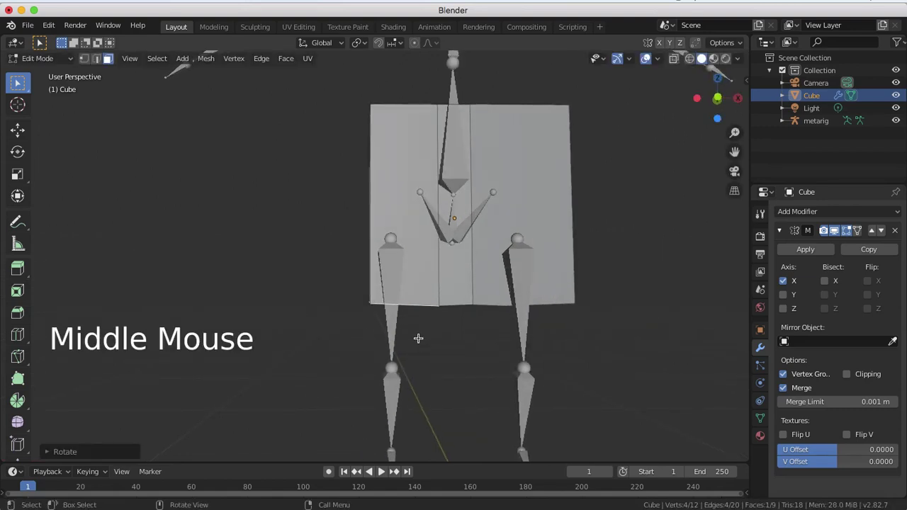
{"action": "key", "text": "e"}
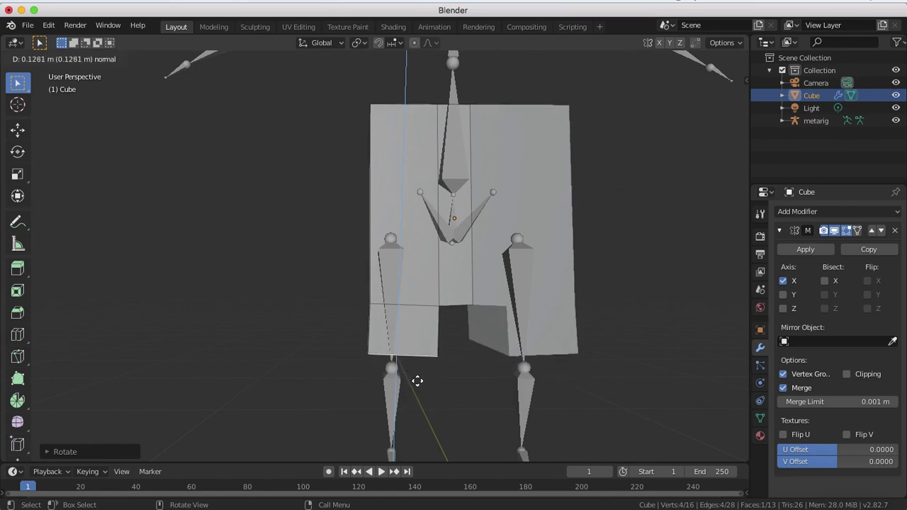
{"action": "left_click", "coordinate": [417, 380]}
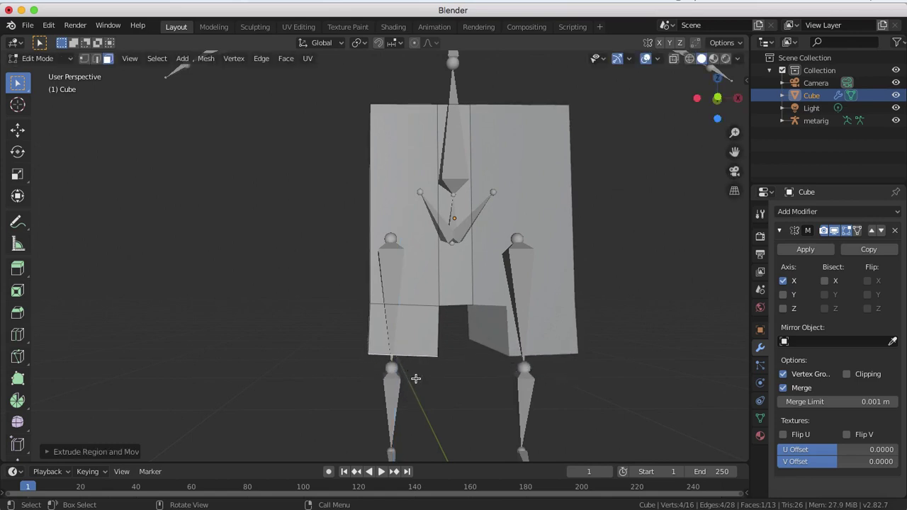
{"action": "key", "text": "g"}
{"action": "key", "text": "x"}
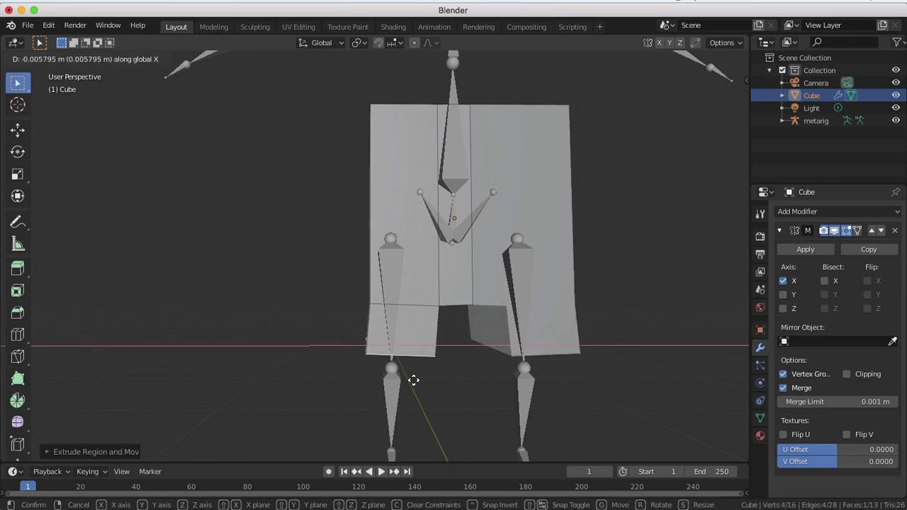
{"action": "left_click", "coordinate": [414, 381]}
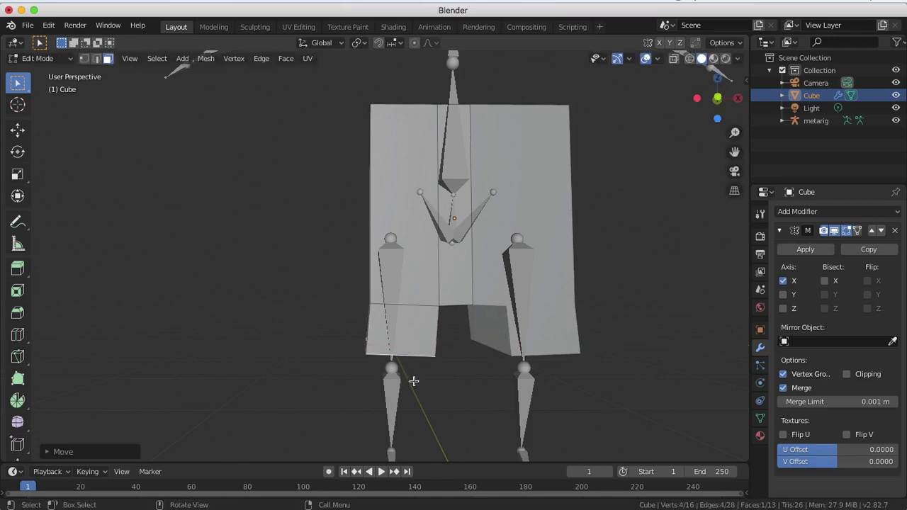
Extrude the leg's end face another 0.074 m or so to the knee and rotate it about -4° around global Y.
{"action": "key", "text": "e"}
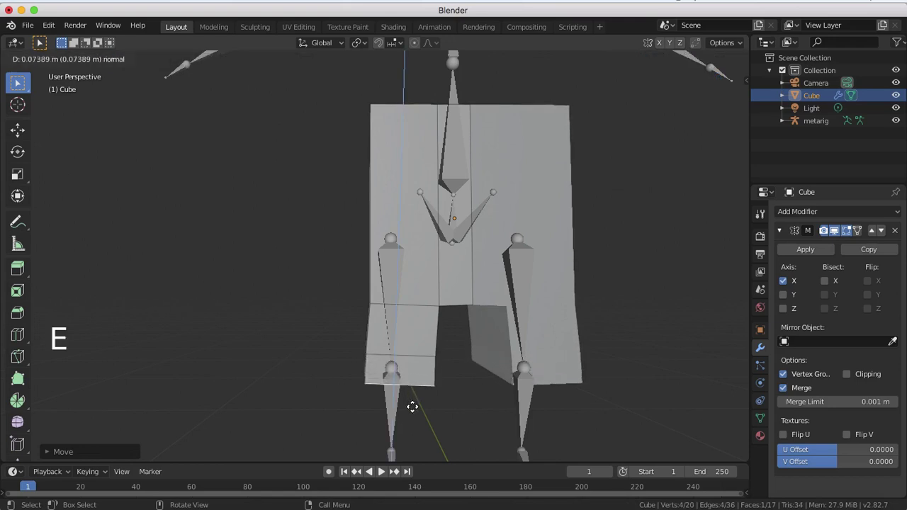
{"action": "left_click", "coordinate": [414, 406]}
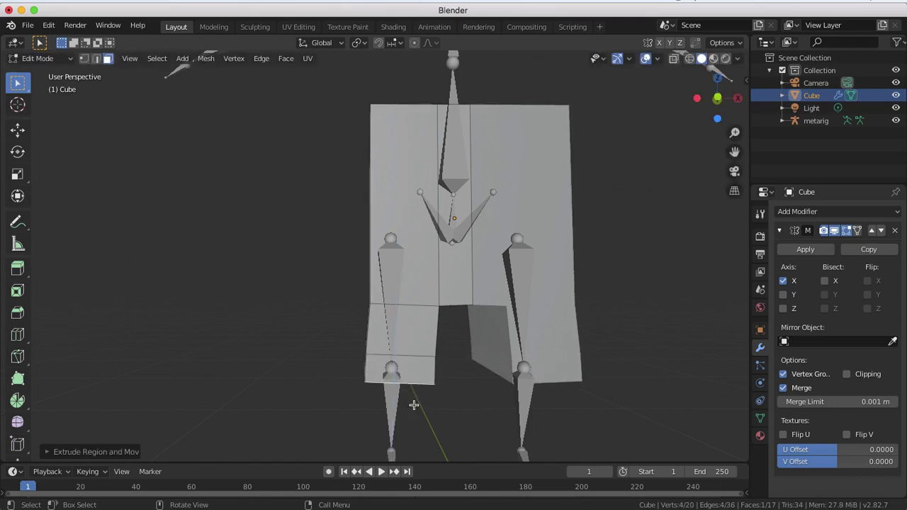
{"action": "key", "text": "r"}
{"action": "key", "text": "y"}
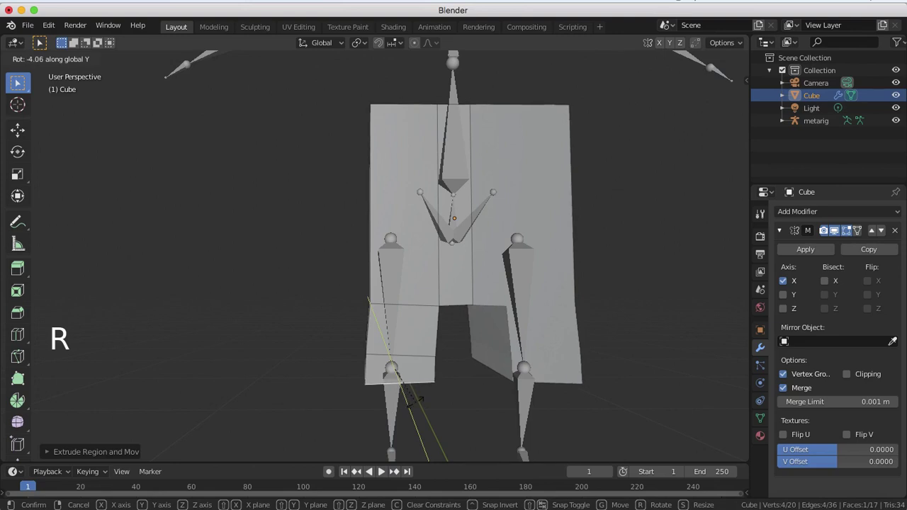
{"action": "left_click", "coordinate": [414, 401]}
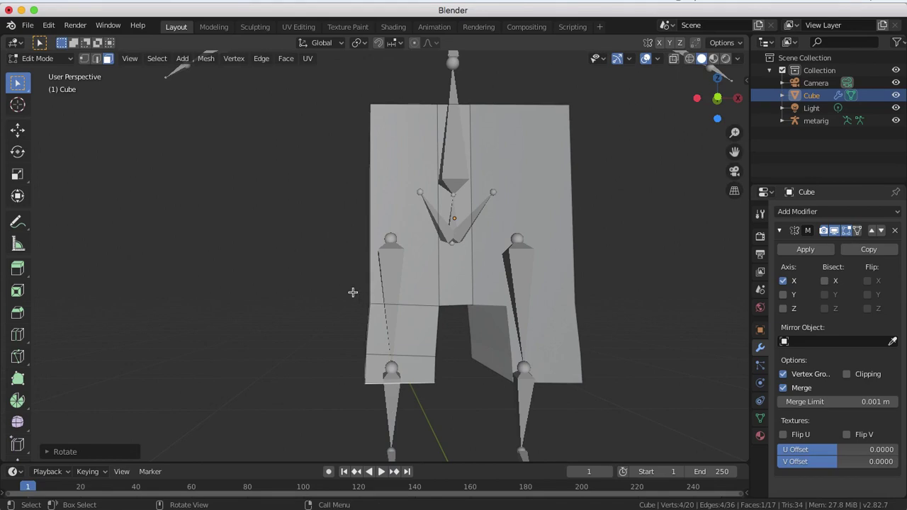
In edge selection, move the outer side edge where the leg meets the hip about -0.021 m along X.
{"action": "mouse_move", "coordinate": [353, 292]}
{"action": "middle_mouse_down"}
{"action": "mouse_move", "coordinate": [373, 295]}
{"action": "mouse_move", "coordinate": [362, 296]}
{"action": "middle_mouse_up"}
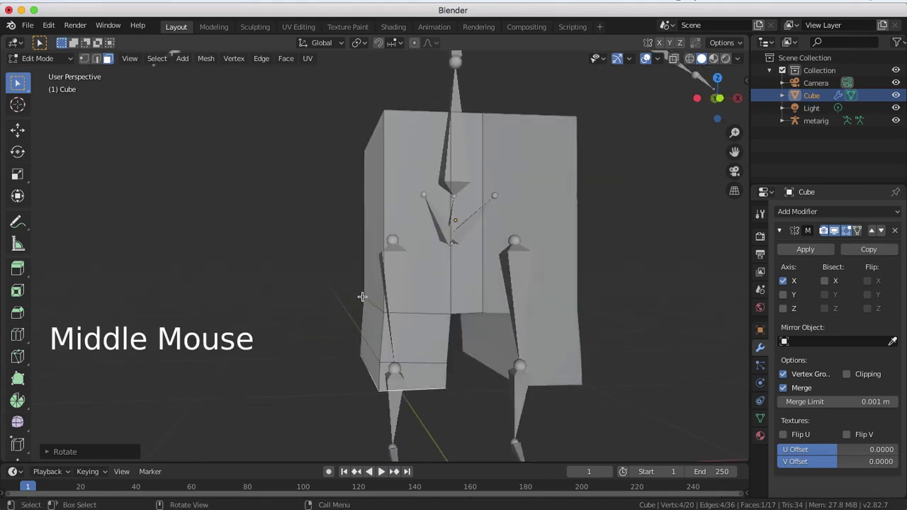
{"action": "left_click", "coordinate": [97, 61]}
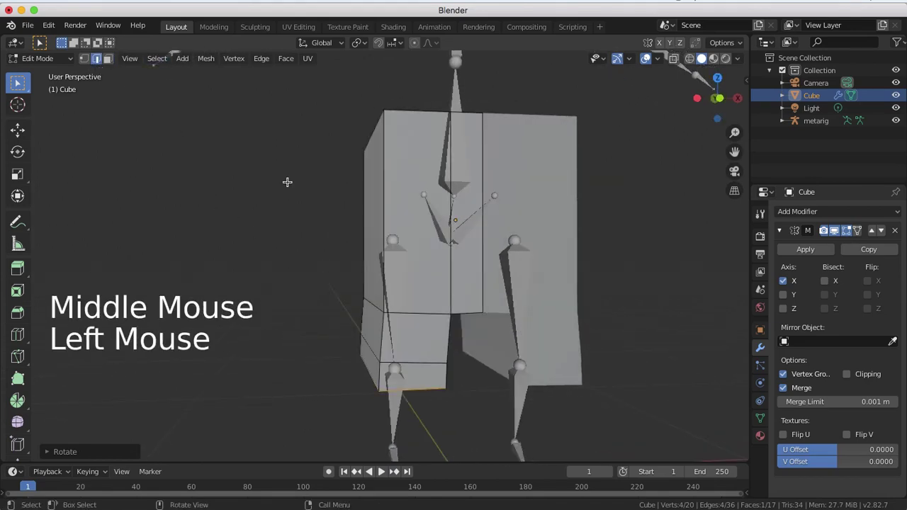
{"action": "double_click", "coordinate": [367, 306]}
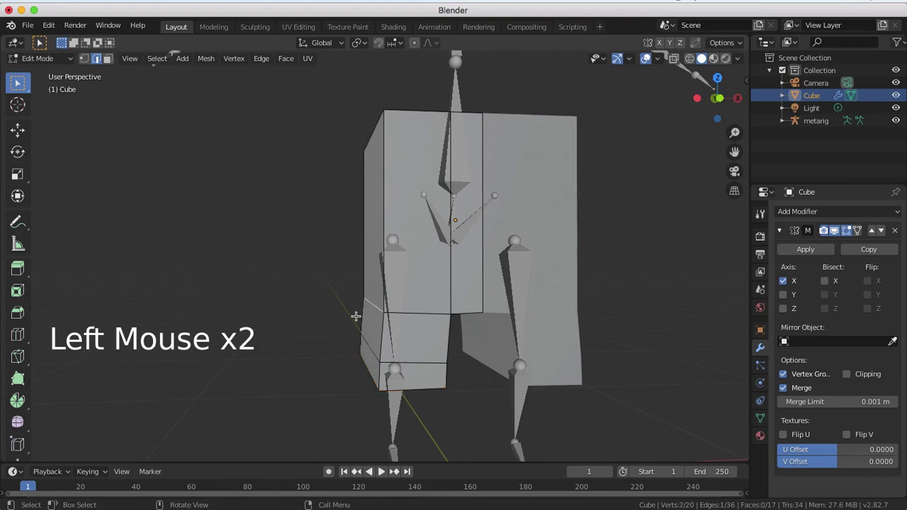
{"action": "key", "text": "g"}
{"action": "key", "text": "x"}
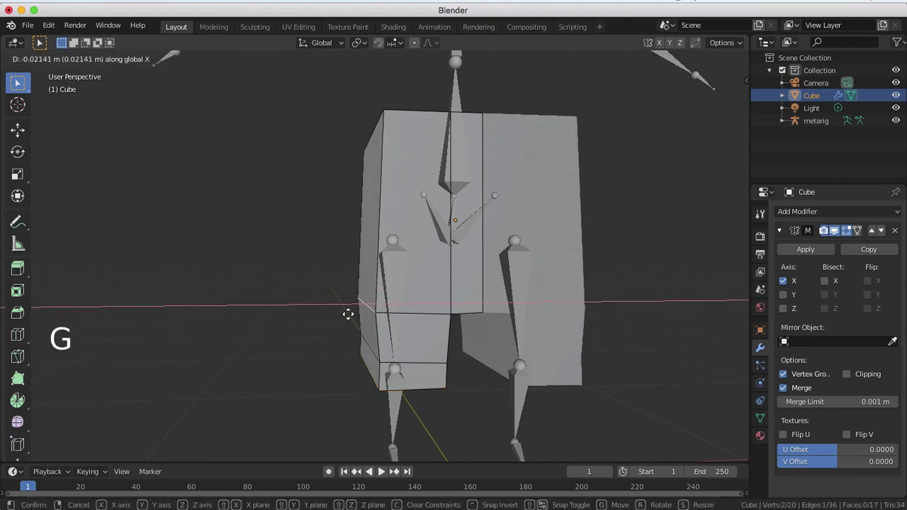
{"action": "left_click", "coordinate": [349, 315]}
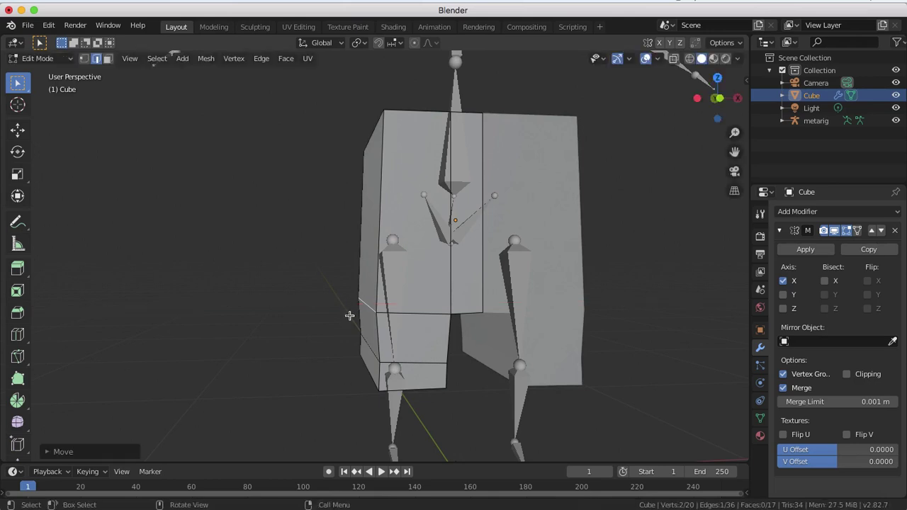
Return to face selection, select the leg's bottom face at the knee, and show the model in front orthographic view.
{"action": "middle_click_drag", "start_coordinate": [349, 315], "coordinate": [372, 309]}
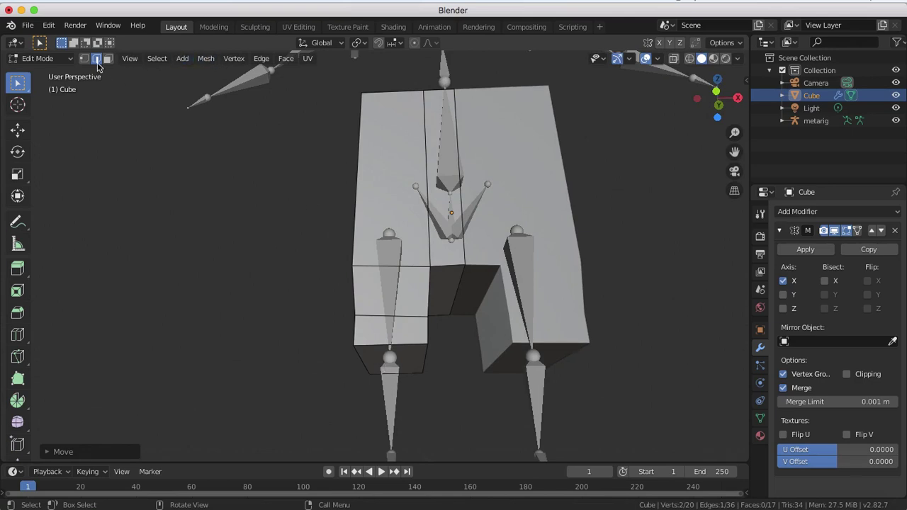
{"action": "left_click", "coordinate": [336, 230]}
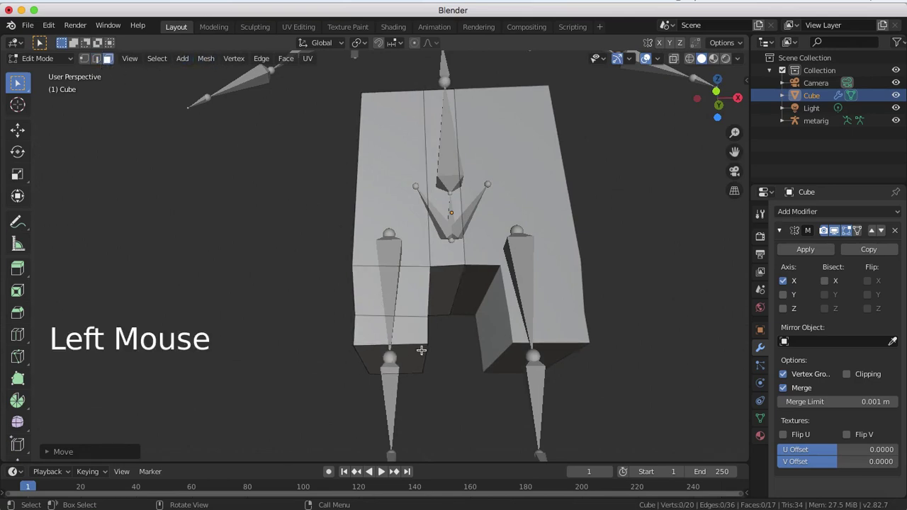
{"action": "left_click", "coordinate": [415, 352]}
{"action": "middle_click_drag", "start_coordinate": [415, 357], "coordinate": [417, 377]}
{"action": "left_click", "coordinate": [717, 99]}
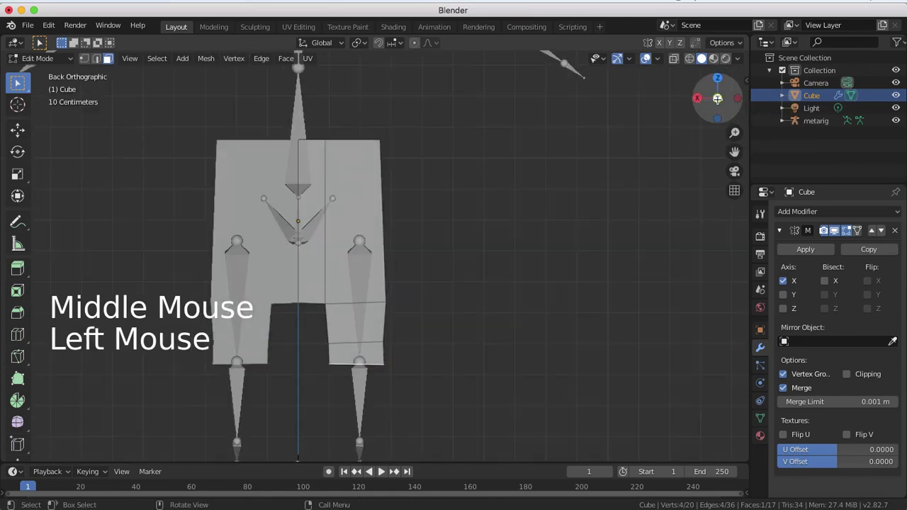
{"action": "left_click", "coordinate": [717, 98]}
{"action": "middle_click_drag", "start_coordinate": [606, 273], "coordinate": [586, 216]}
{"action": "scroll", "coordinate": [604, 290], "scroll_direction": "down", "scroll_amount": 2}
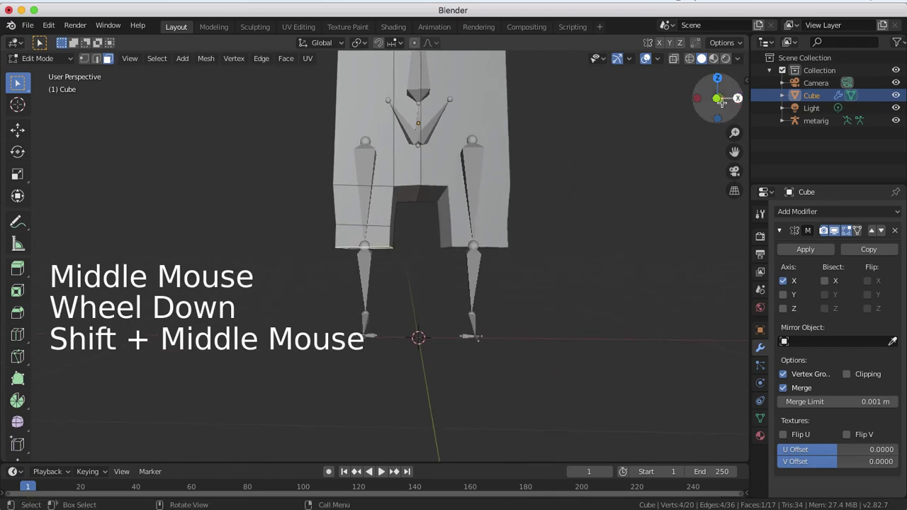
{"action": "left_click", "coordinate": [717, 99]}
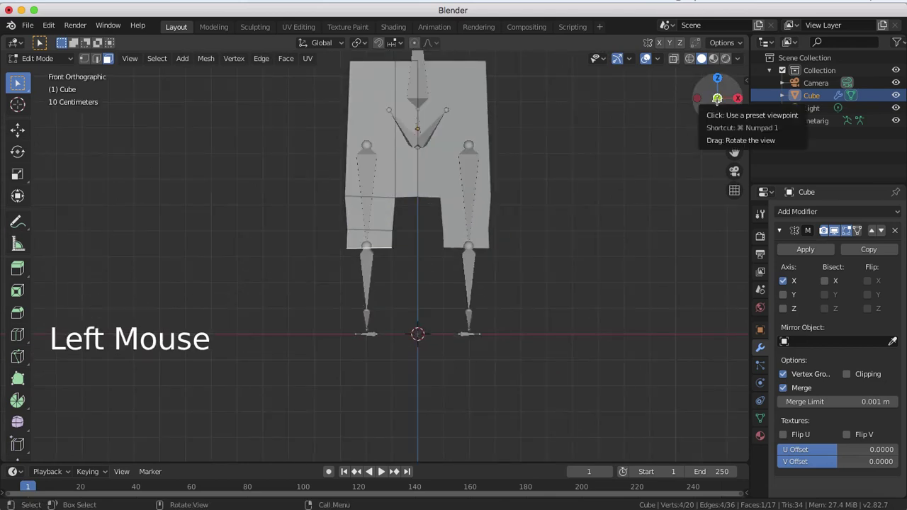
{"action": "scroll", "coordinate": [411, 304], "scroll_direction": "up", "scroll_amount": 4}
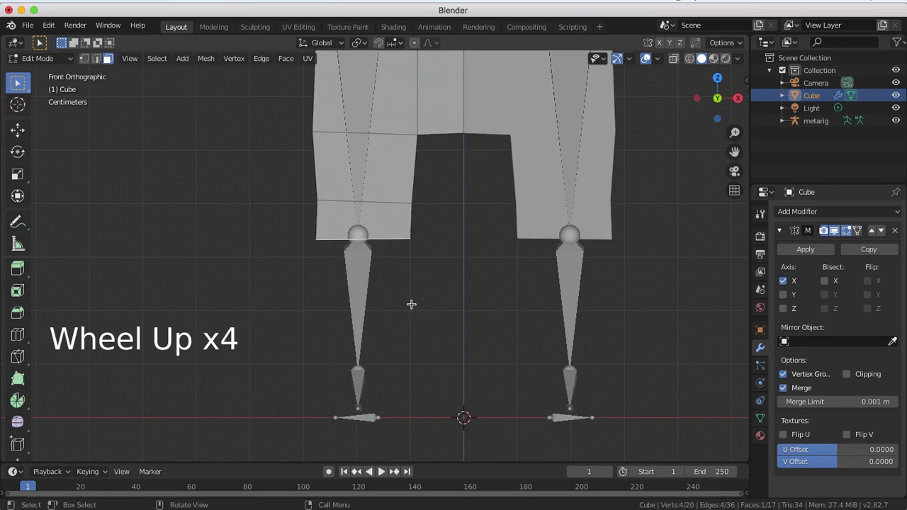
Rotate the leg's bottom face at the knee about 1.2° around global Y and move it about -0.03 m along Z.
{"action": "key", "text": "r"}
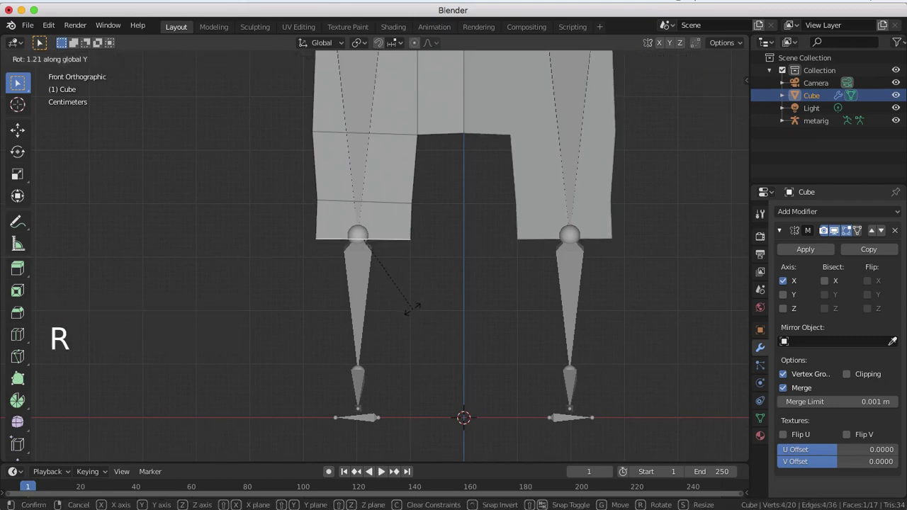
{"action": "left_click", "coordinate": [412, 310]}
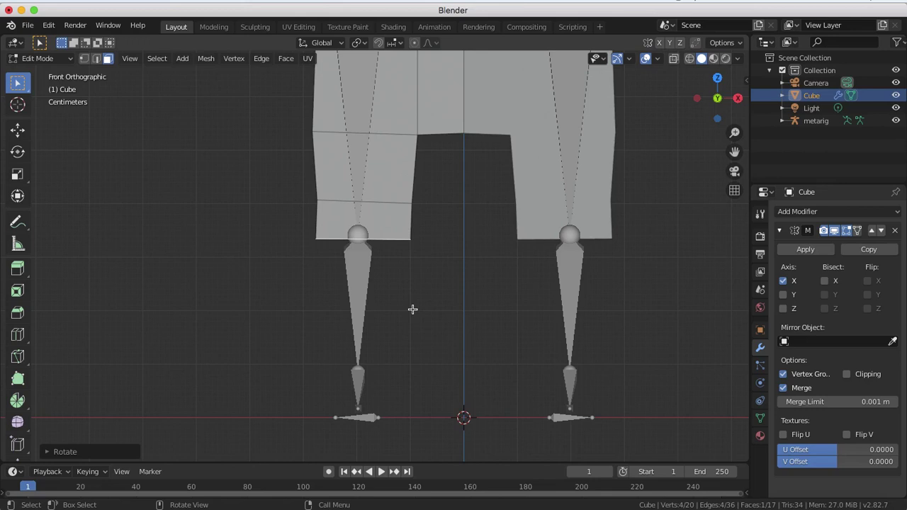
{"action": "key", "text": "g"}
{"action": "key", "text": "z"}
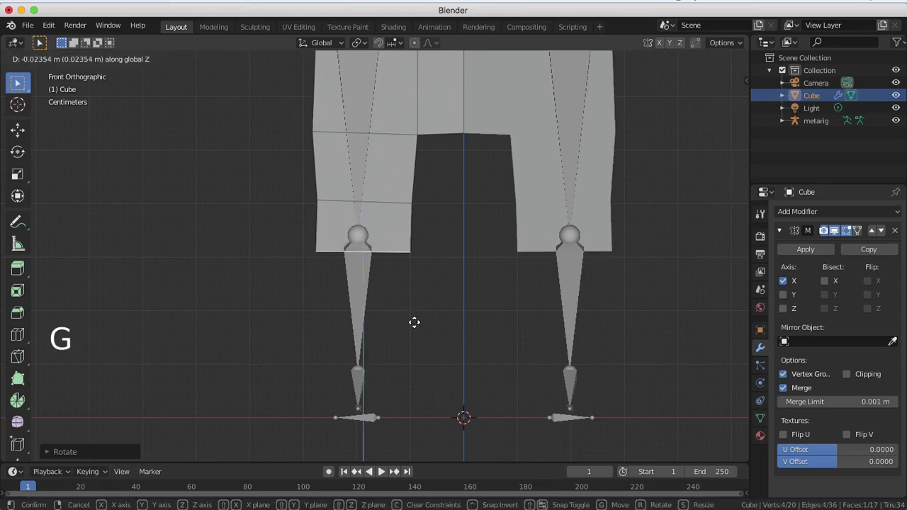
{"action": "left_click", "coordinate": [416, 327]}
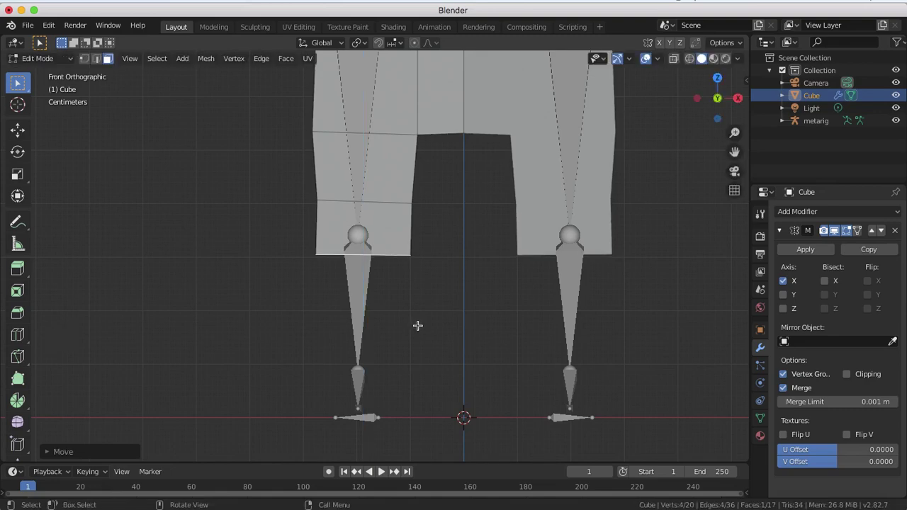
Extrude the knee face down along the shin bone to just above the ankle and scale the new end to about 0.46.
{"action": "mouse_move", "coordinate": [417, 326]}
{"action": "middle_mouse_down"}
{"action": "mouse_move", "coordinate": [490, 302]}
{"action": "mouse_move", "coordinate": [486, 324]}
{"action": "mouse_move", "coordinate": [403, 340]}
{"action": "mouse_move", "coordinate": [414, 325]}
{"action": "middle_mouse_up"}
{"action": "scroll", "coordinate": [415, 330], "scroll_direction": "down", "scroll_amount": 1}
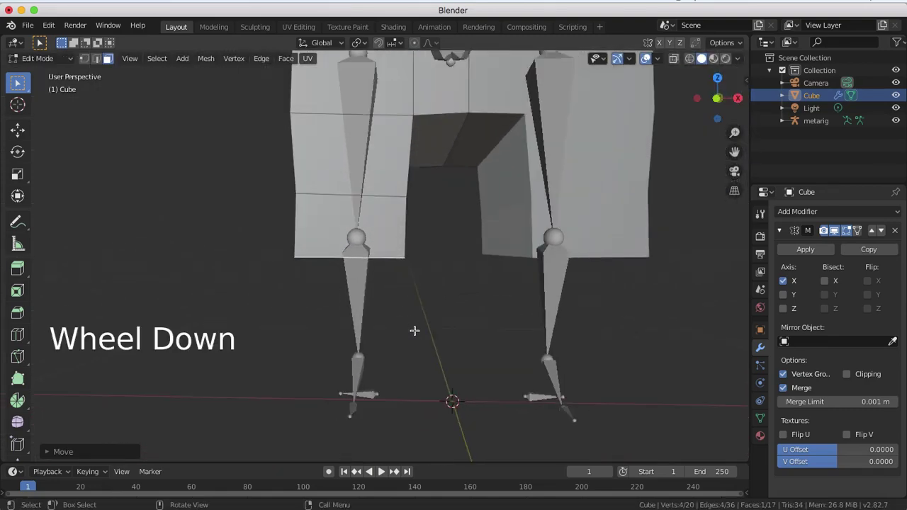
{"action": "scroll", "coordinate": [415, 331], "scroll_direction": "down", "scroll_amount": 1}
{"action": "scroll", "coordinate": [407, 323], "scroll_direction": "down", "scroll_amount": 1}
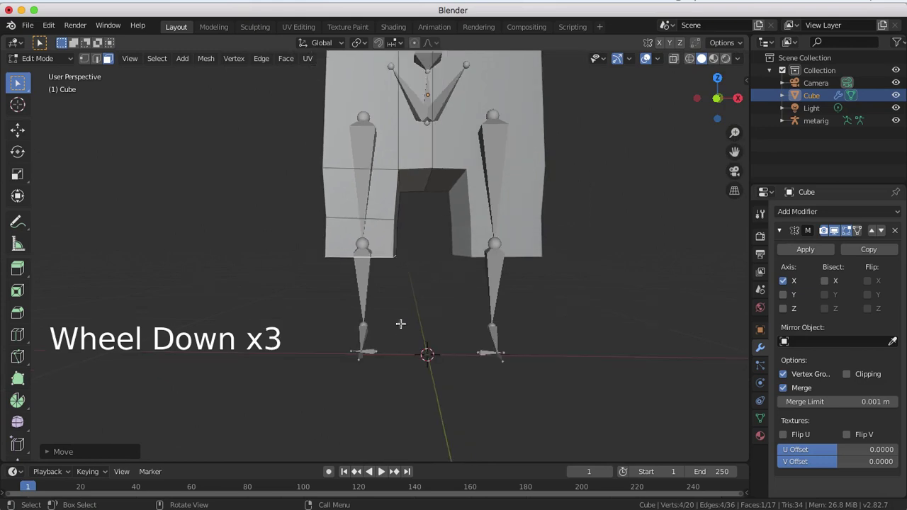
{"action": "key", "text": "e"}
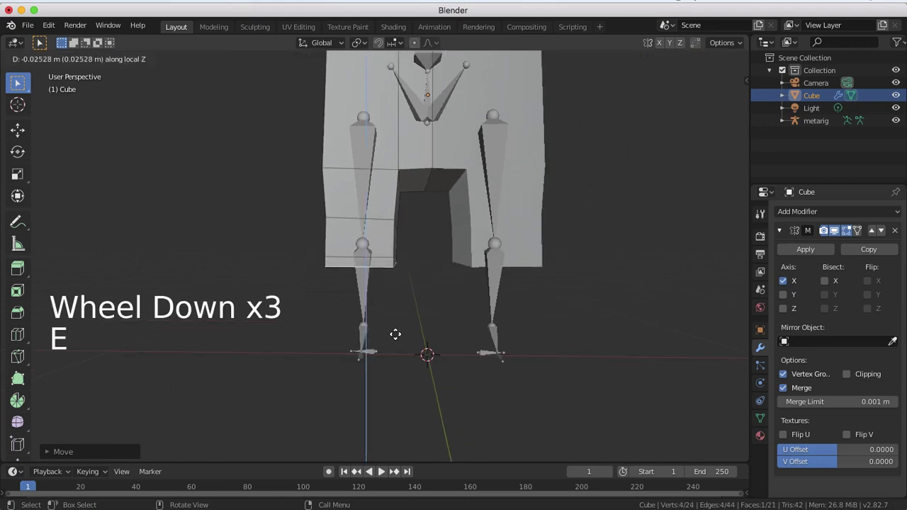
{"action": "left_click", "coordinate": [399, 379]}
{"action": "key", "text": "s"}
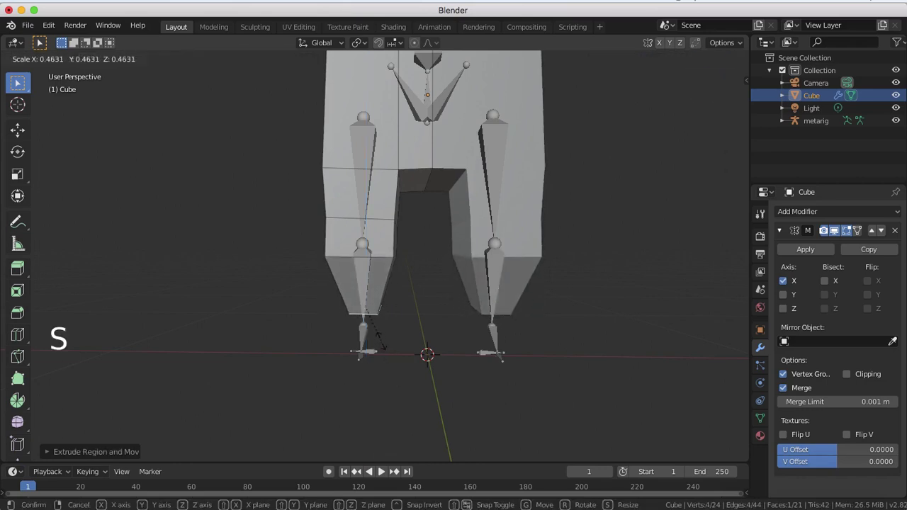
{"action": "left_click", "coordinate": [378, 341]}
Shift the narrowed end face above the ankle slightly along negative global X to centre it on the shin bone.
{"action": "middle_click_drag", "start_coordinate": [378, 340], "coordinate": [387, 359]}
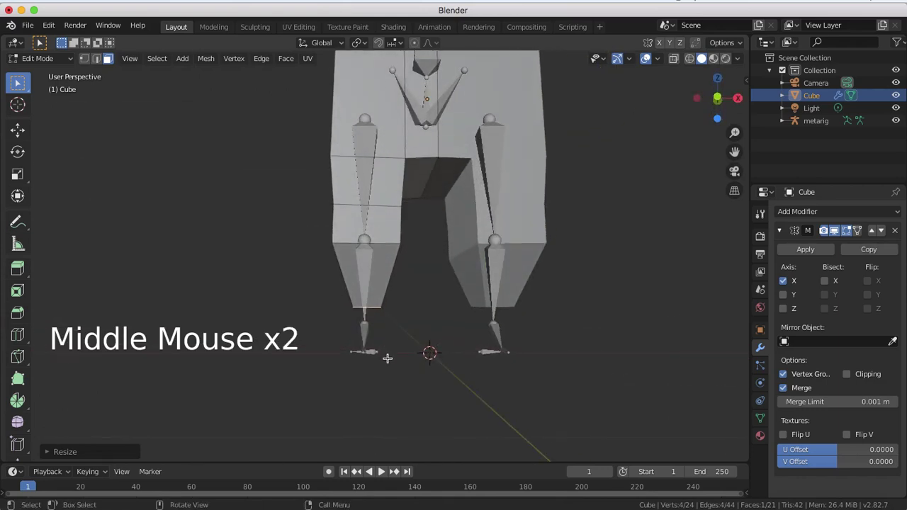
{"action": "key", "text": "g"}
{"action": "key", "text": "x"}
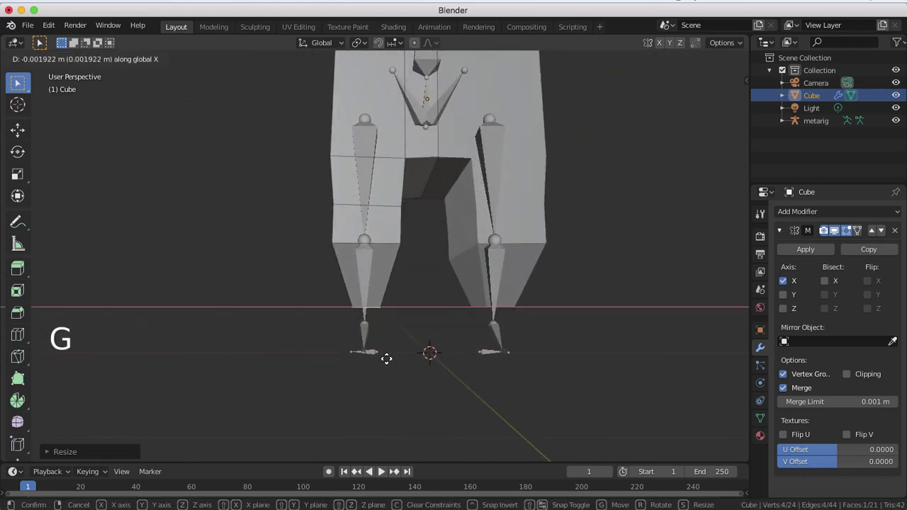
{"action": "left_click", "coordinate": [385, 360]}
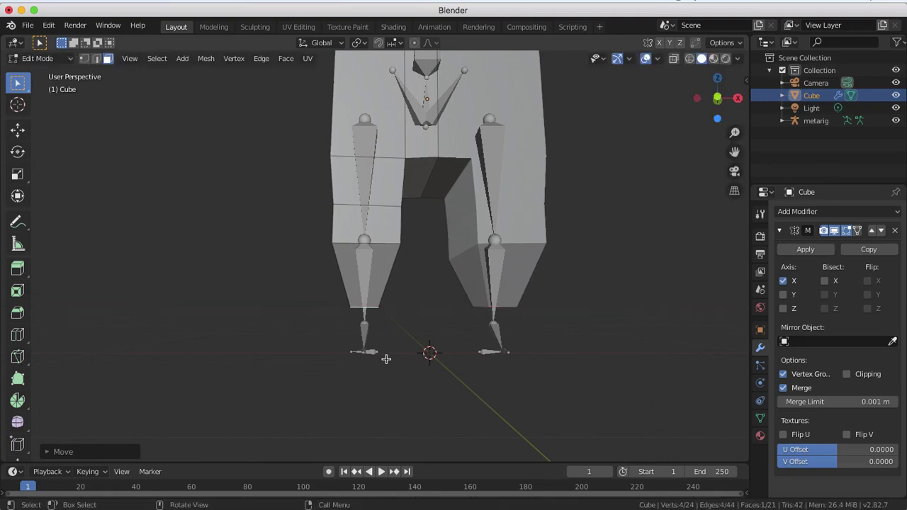
Extrude the ankle face down over the foot bone, and in front view move its end about -0.021 m along Z to ground level.
{"action": "mouse_move", "coordinate": [385, 359]}
{"action": "middle_mouse_down"}
{"action": "mouse_move", "coordinate": [389, 320]}
{"action": "mouse_move", "coordinate": [391, 361]}
{"action": "middle_mouse_up"}
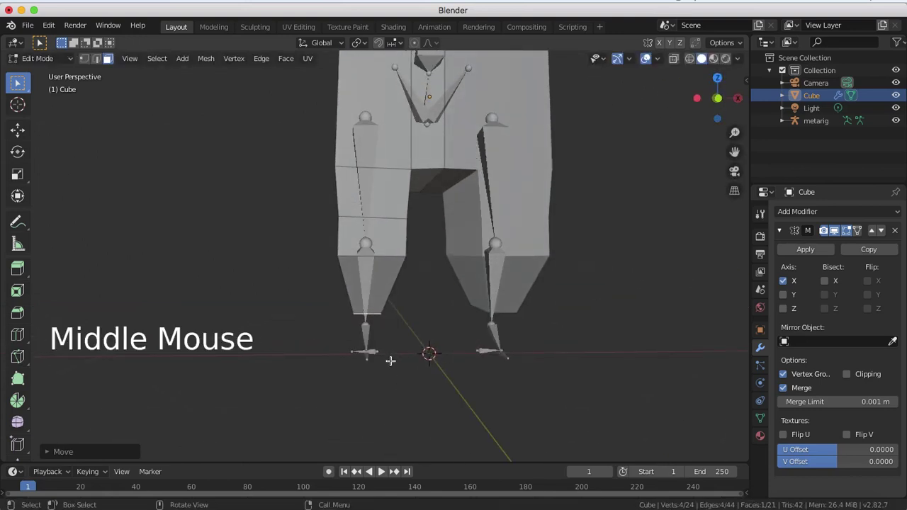
{"action": "key", "text": "e"}
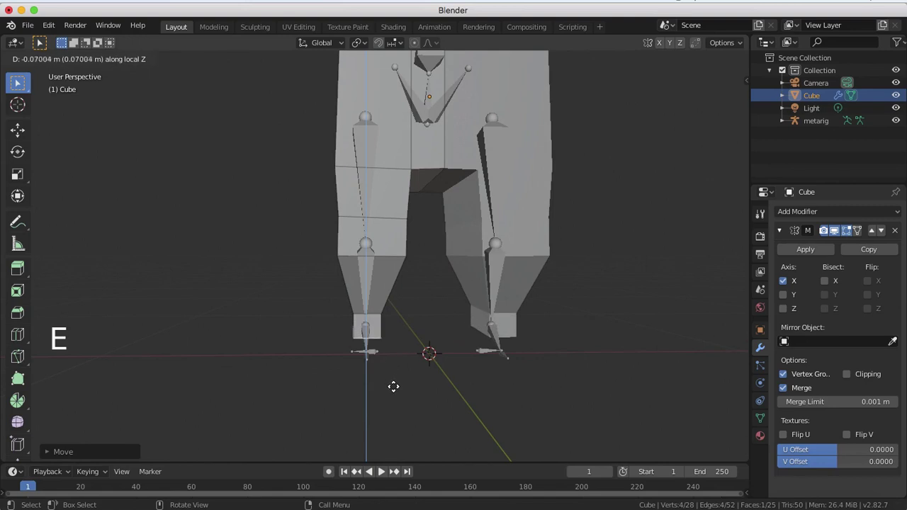
{"action": "left_click", "coordinate": [392, 401]}
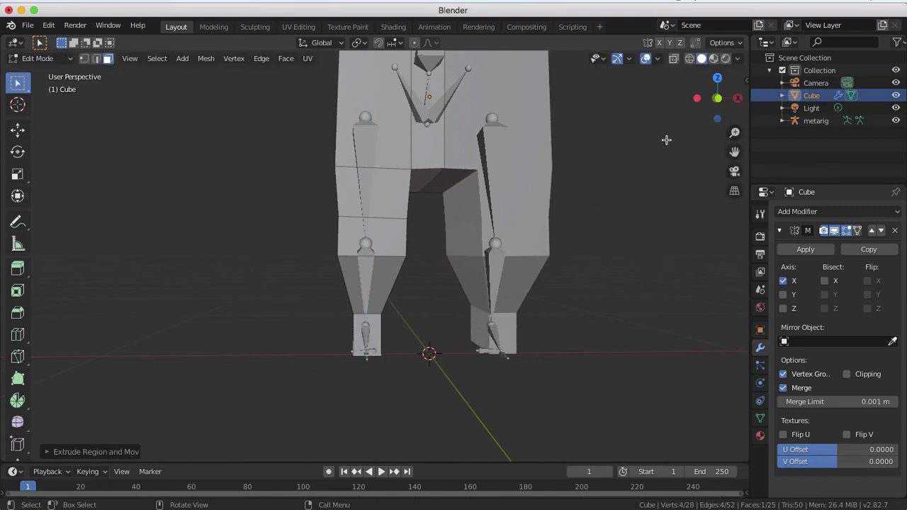
{"action": "left_click", "coordinate": [719, 98]}
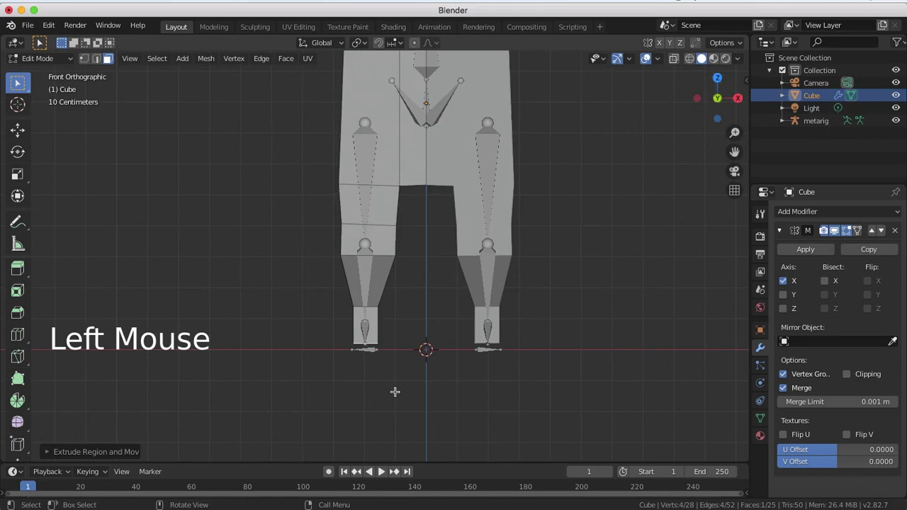
{"action": "scroll", "coordinate": [389, 386], "scroll_direction": "up", "scroll_amount": 5}
{"action": "middle_click_drag", "start_coordinate": [389, 385], "coordinate": [432, 218], "text": "shift"}
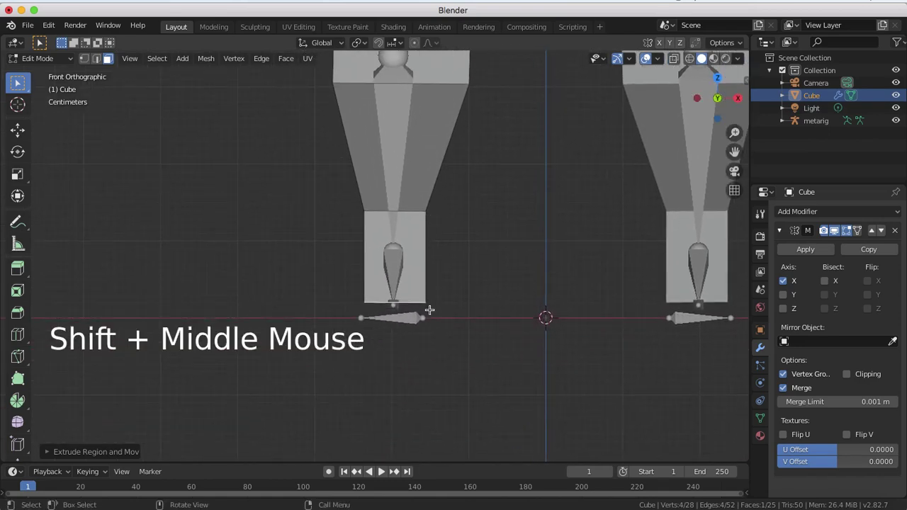
{"action": "key", "text": "g"}
{"action": "key", "text": "z"}
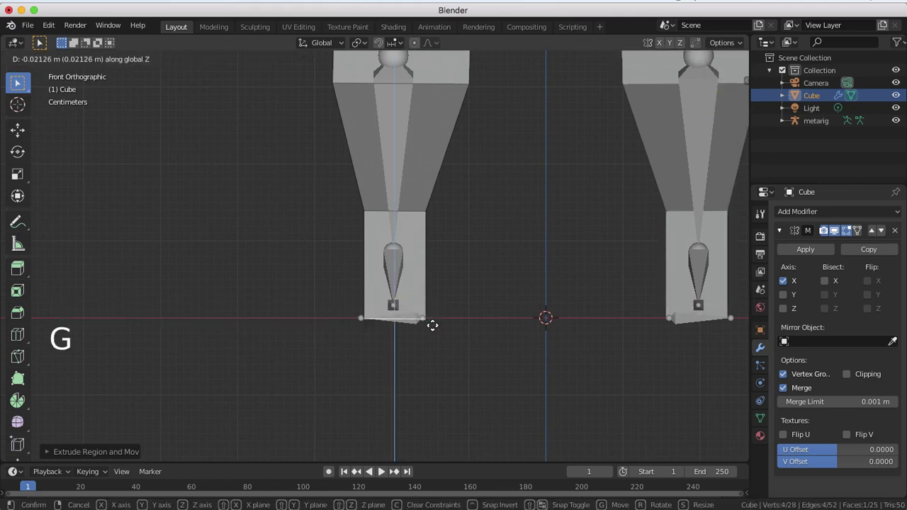
{"action": "left_click", "coordinate": [433, 324]}
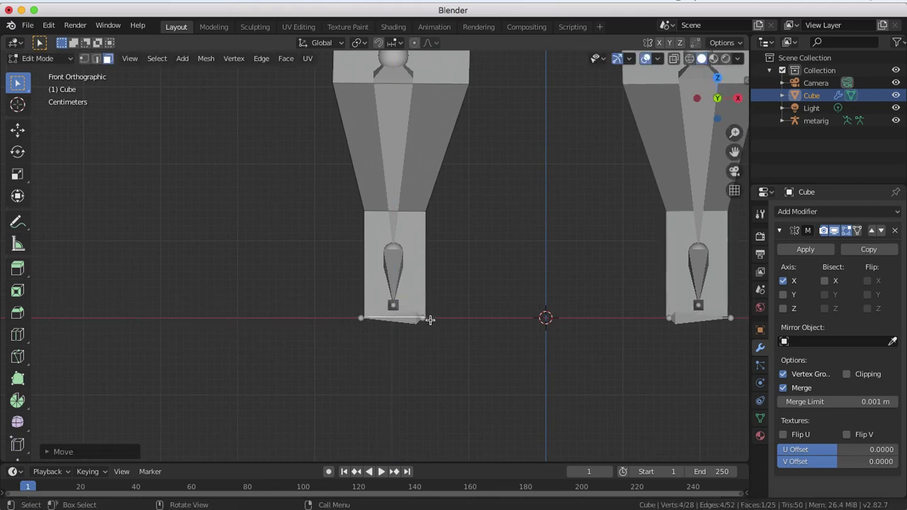
Select the front face of the foot block and extrude it a short distance along negative global Y towards the toes.
{"action": "middle_click_drag", "start_coordinate": [306, 258], "coordinate": [347, 268]}
{"action": "left_click", "coordinate": [108, 59]}
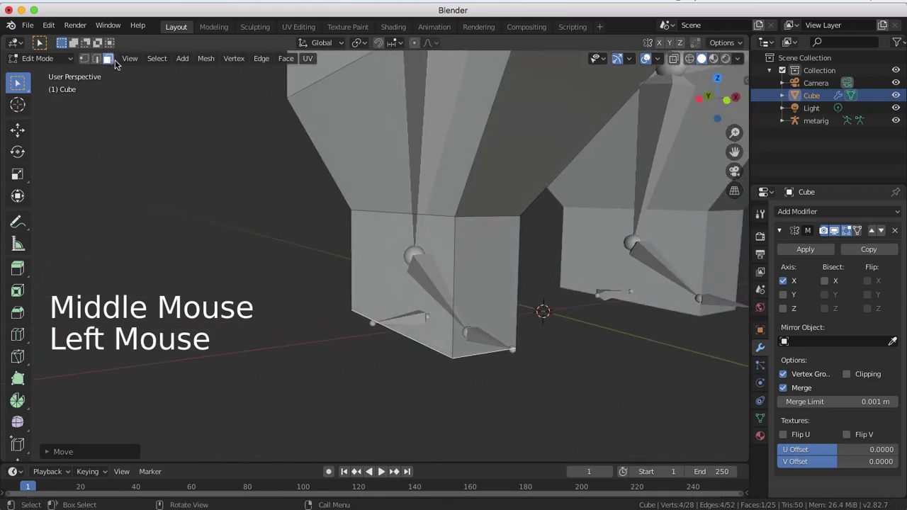
{"action": "left_click", "coordinate": [485, 244]}
{"action": "scroll", "coordinate": [482, 244], "scroll_direction": "down", "scroll_amount": 3}
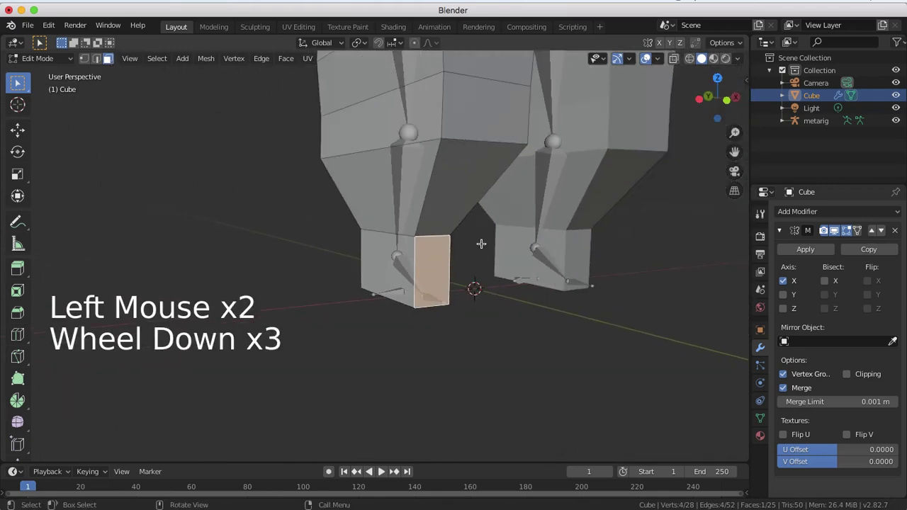
{"action": "middle_click_drag", "start_coordinate": [482, 243], "coordinate": [457, 274]}
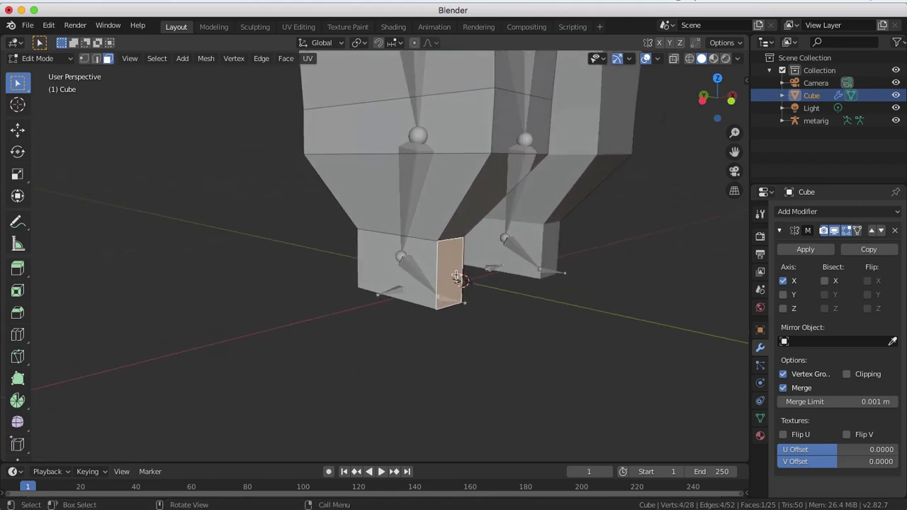
{"action": "key", "text": "e"}
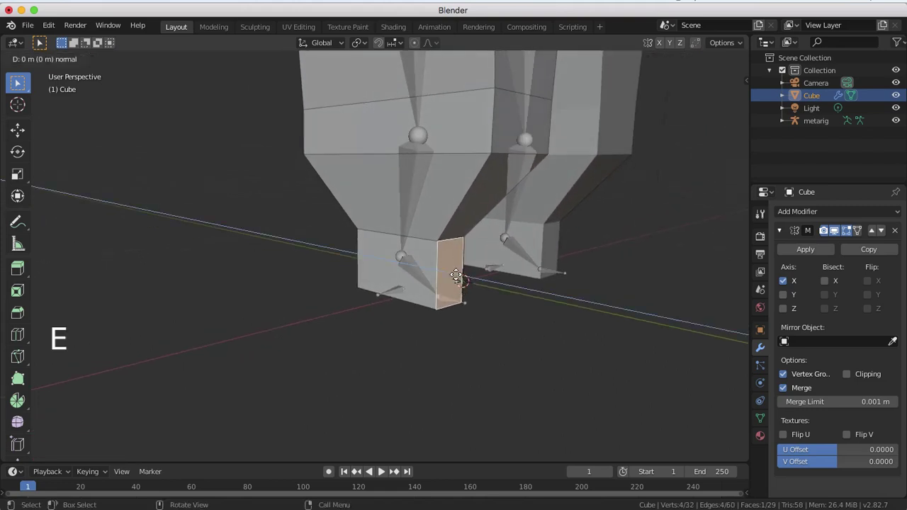
{"action": "key", "text": "y"}
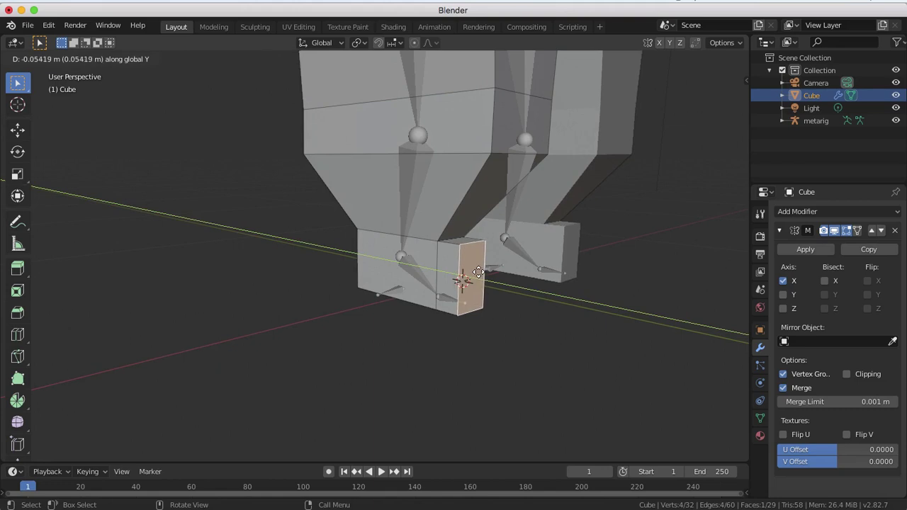
{"action": "left_click", "coordinate": [470, 271]}
{"action": "middle_click_drag", "start_coordinate": [471, 271], "coordinate": [519, 268]}
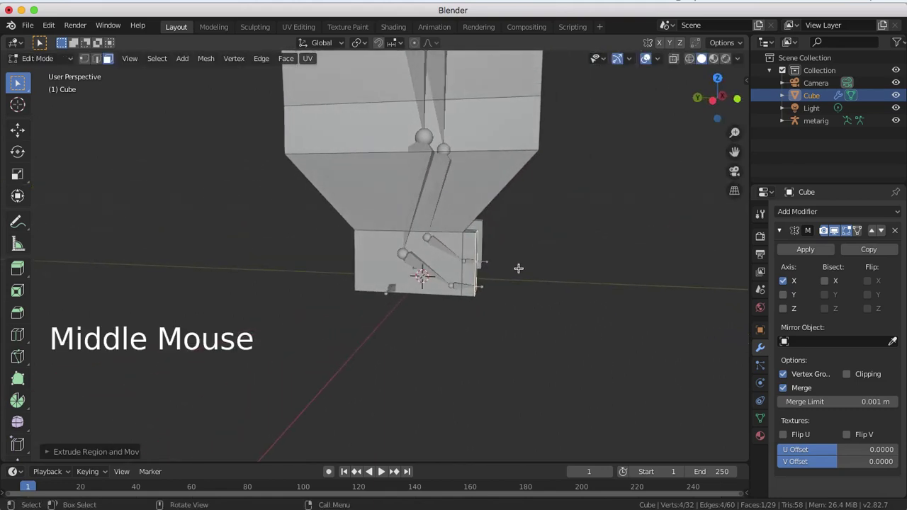
{"action": "key", "text": "e"}
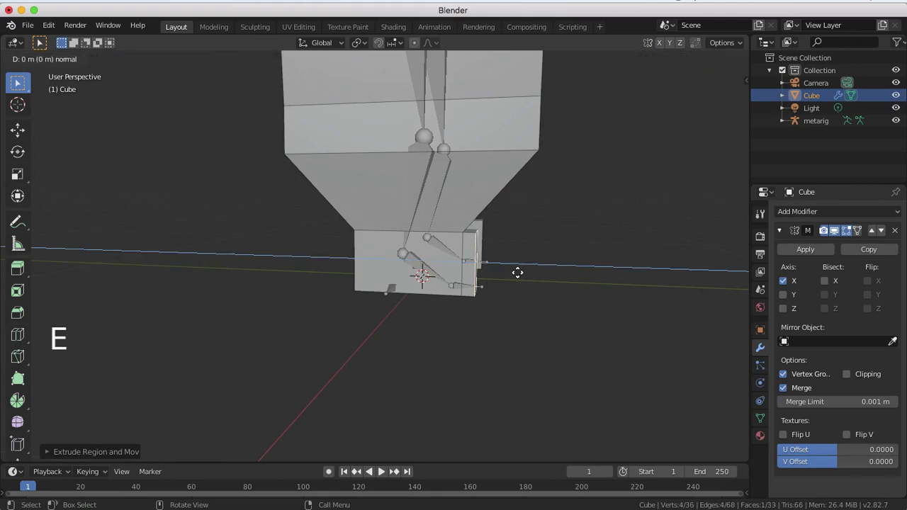
{"action": "left_click", "coordinate": [520, 273]}
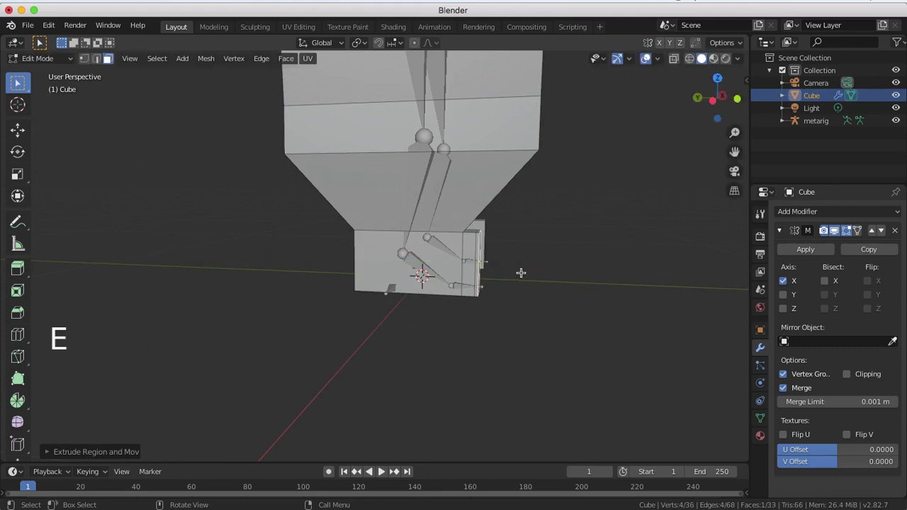
{"action": "key", "text": "super+z"}
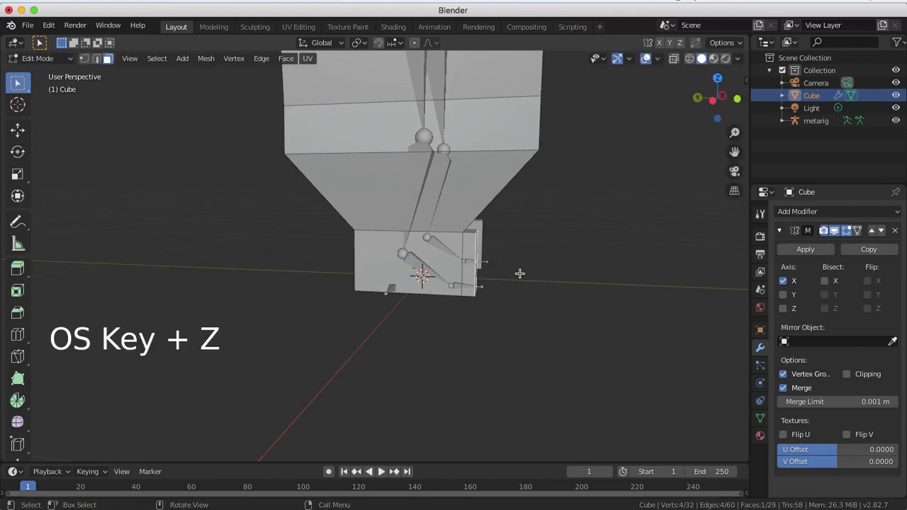
{"action": "key", "text": "g"}
{"action": "key", "text": "z"}
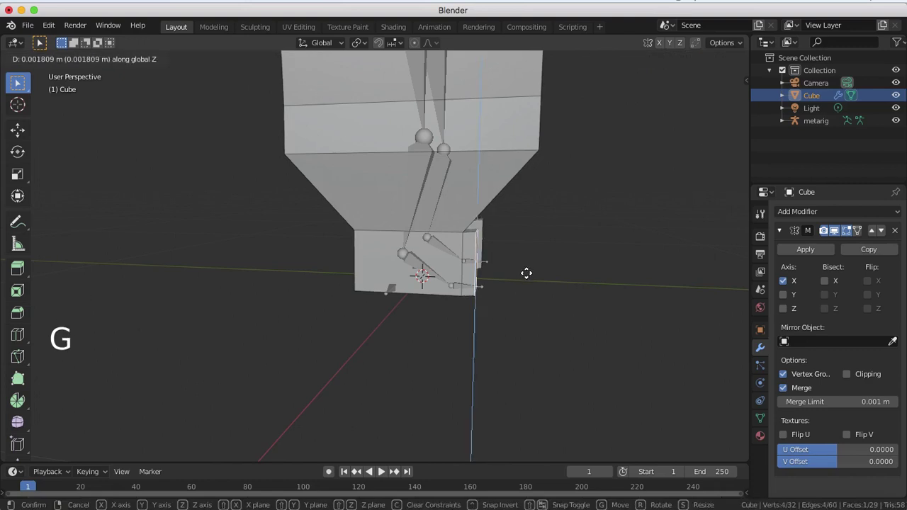
{"action": "left_click", "coordinate": [526, 273]}
{"action": "key", "text": "z"}
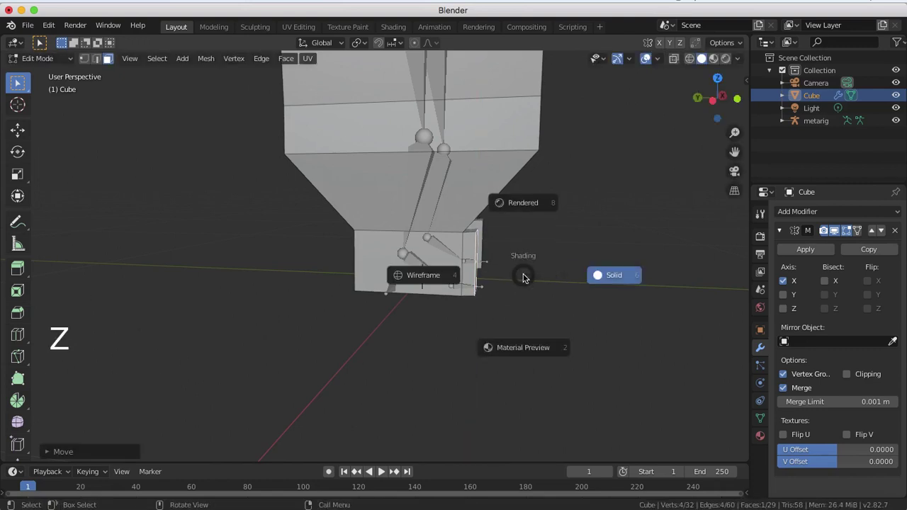
{"action": "key", "text": "super"}
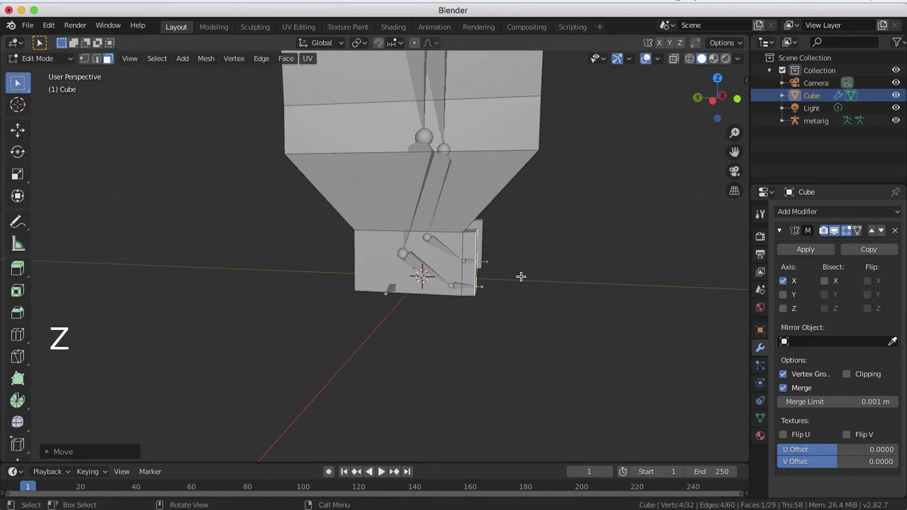
{"action": "key", "text": "super+z"}
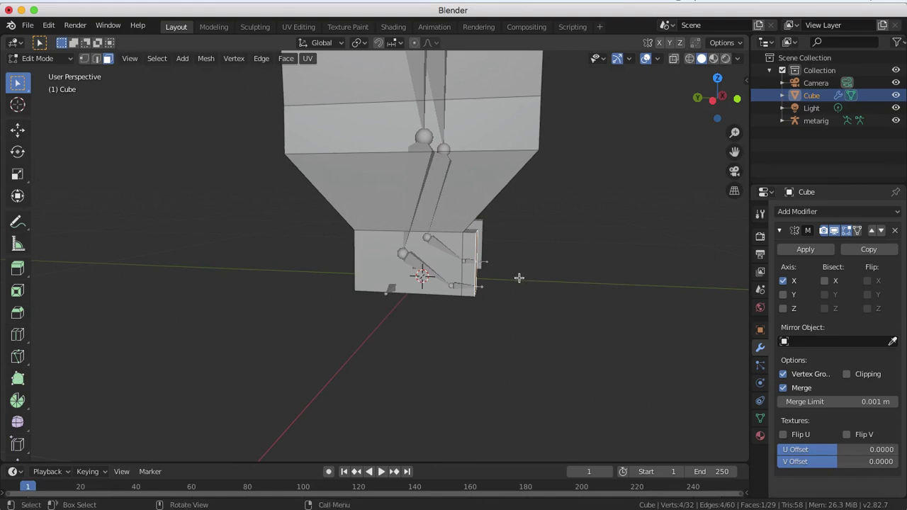
Move the foot's front face about -0.015 m along global Y to cover the toe bone.
{"action": "key", "text": "g"}
{"action": "key", "text": "y"}
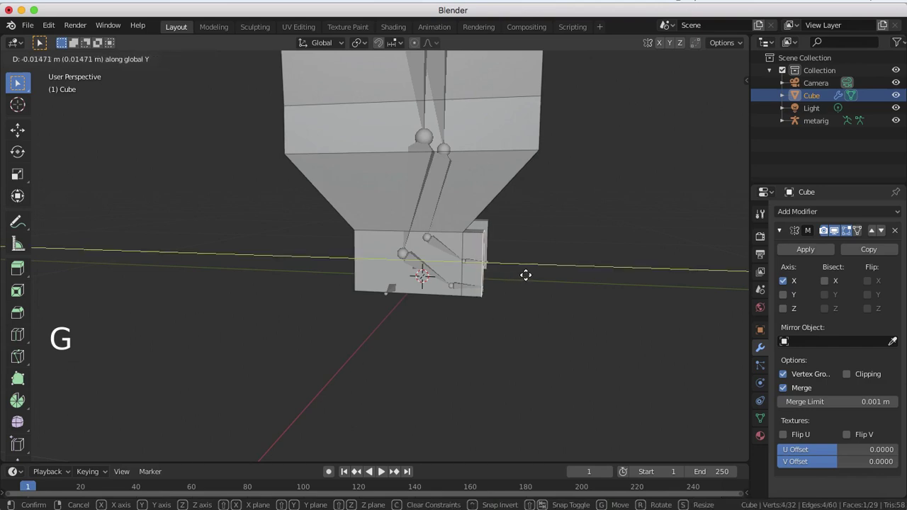
{"action": "left_click", "coordinate": [524, 275]}
{"action": "middle_click_drag", "start_coordinate": [522, 276], "coordinate": [473, 289]}
{"action": "scroll", "coordinate": [503, 180], "scroll_direction": "down", "scroll_amount": 3}
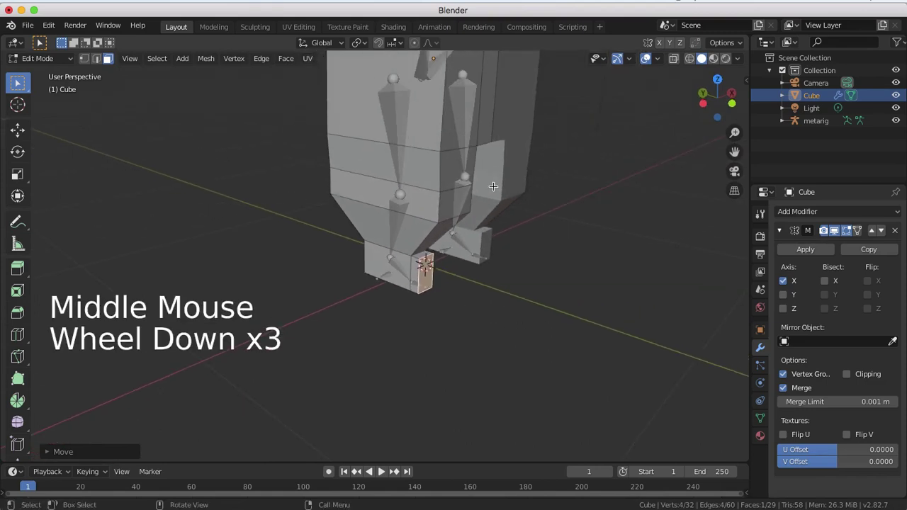
{"action": "middle_click_drag", "start_coordinate": [429, 217], "coordinate": [399, 217]}
{"action": "scroll", "coordinate": [398, 217], "scroll_direction": "down", "scroll_amount": 4}
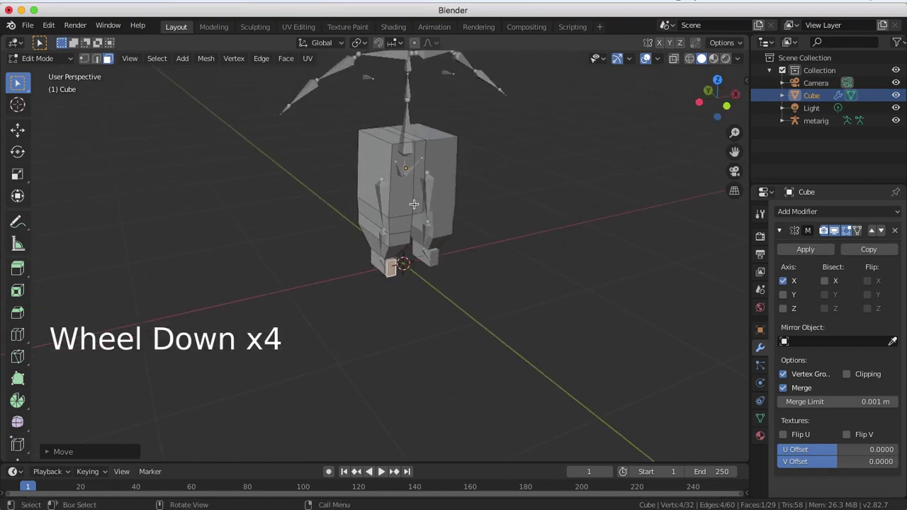
{"action": "scroll", "coordinate": [423, 193], "scroll_direction": "up", "scroll_amount": 4}
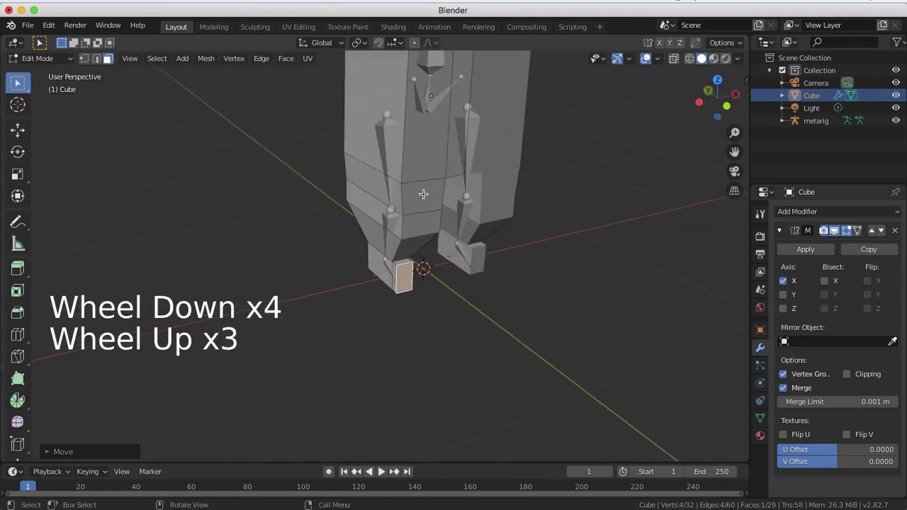
Select both top faces of the torso half and extrude them straight up to the joint above the lowest spine bone.
{"action": "middle_click_drag", "start_coordinate": [424, 202], "coordinate": [401, 199]}
{"action": "scroll", "coordinate": [363, 224], "scroll_direction": "down", "scroll_amount": 3}
{"action": "scroll", "coordinate": [402, 199], "scroll_direction": "down", "scroll_amount": 1}
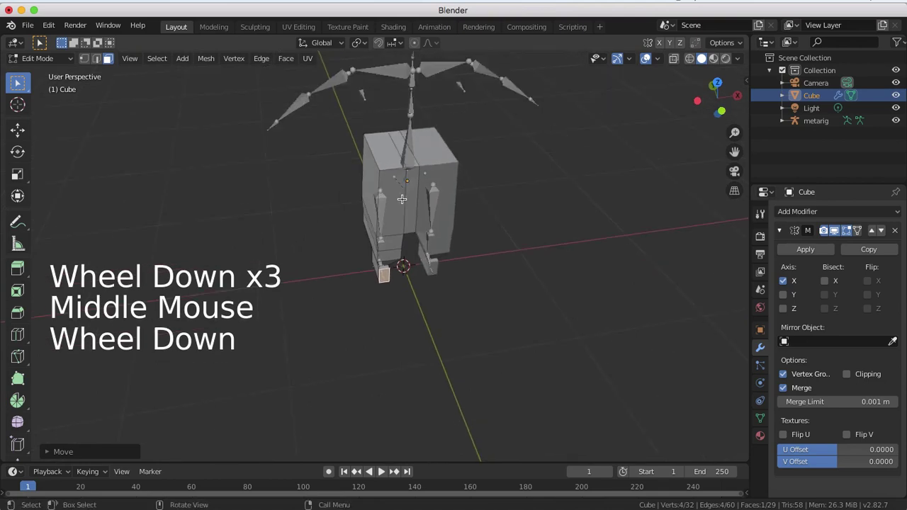
{"action": "scroll", "coordinate": [397, 199], "scroll_direction": "down", "scroll_amount": 1}
{"action": "scroll", "coordinate": [394, 196], "scroll_direction": "up", "scroll_amount": 2}
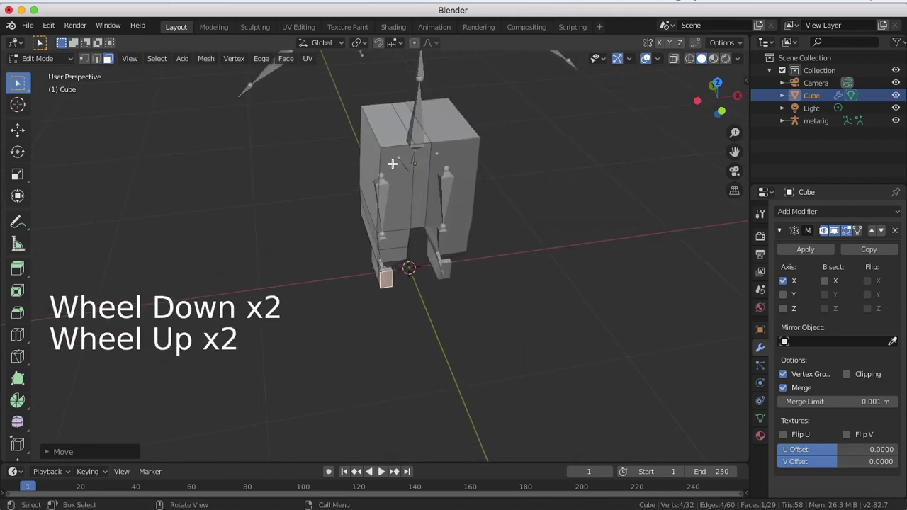
{"action": "middle_click_drag", "start_coordinate": [391, 152], "coordinate": [393, 152]}
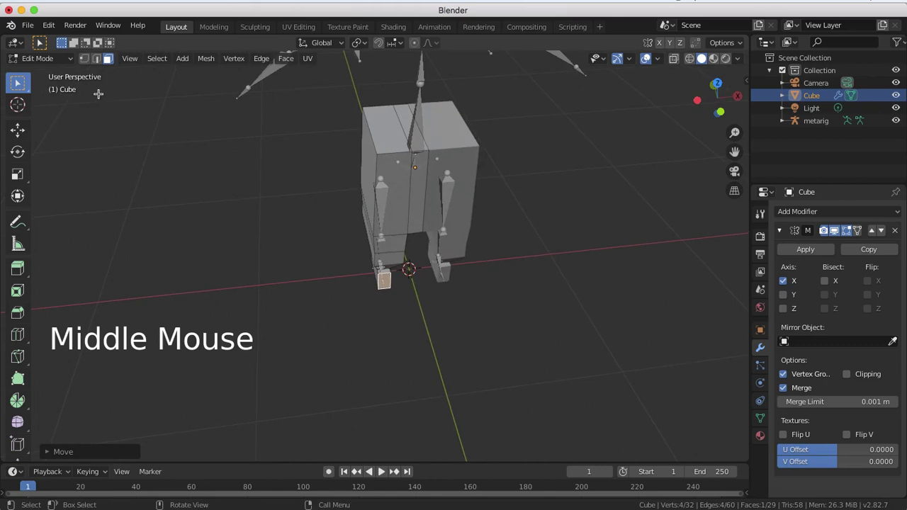
{"action": "left_click", "coordinate": [390, 133]}
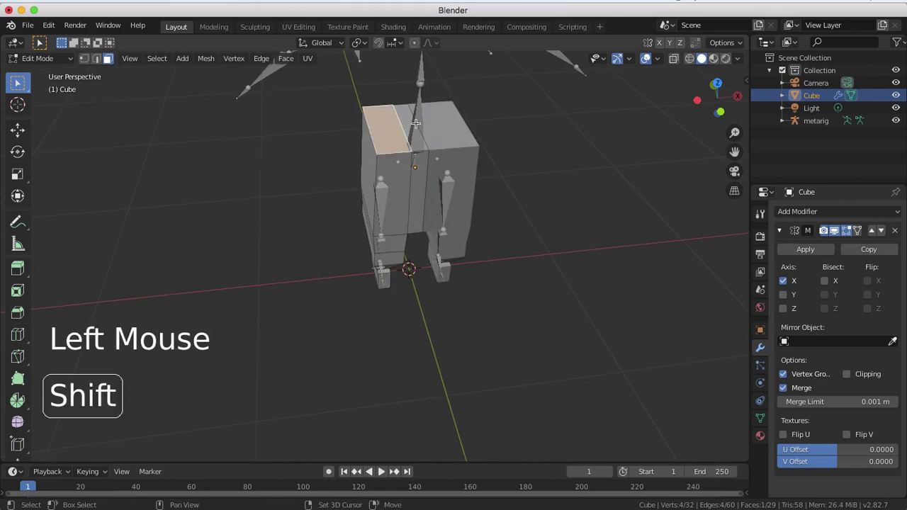
{"action": "left_click", "coordinate": [420, 137], "text": "shift"}
{"action": "scroll", "coordinate": [408, 145], "scroll_direction": "up", "scroll_amount": 2}
{"action": "scroll", "coordinate": [407, 145], "scroll_direction": "down", "scroll_amount": 2}
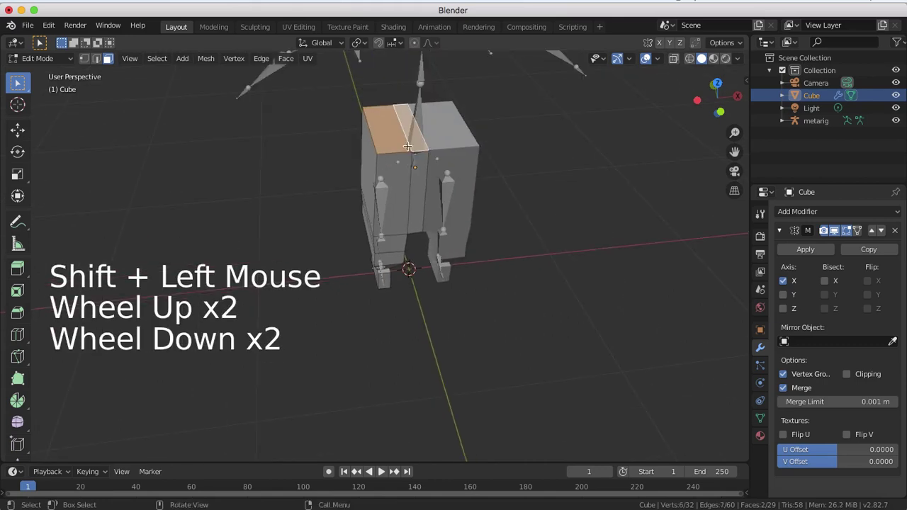
{"action": "left_click", "coordinate": [721, 110]}
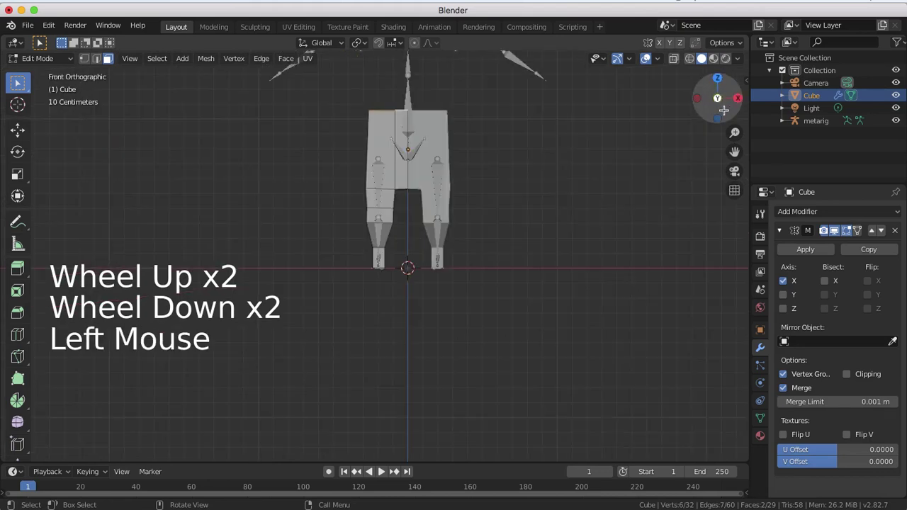
{"action": "middle_click_drag", "start_coordinate": [576, 139], "coordinate": [546, 300]}
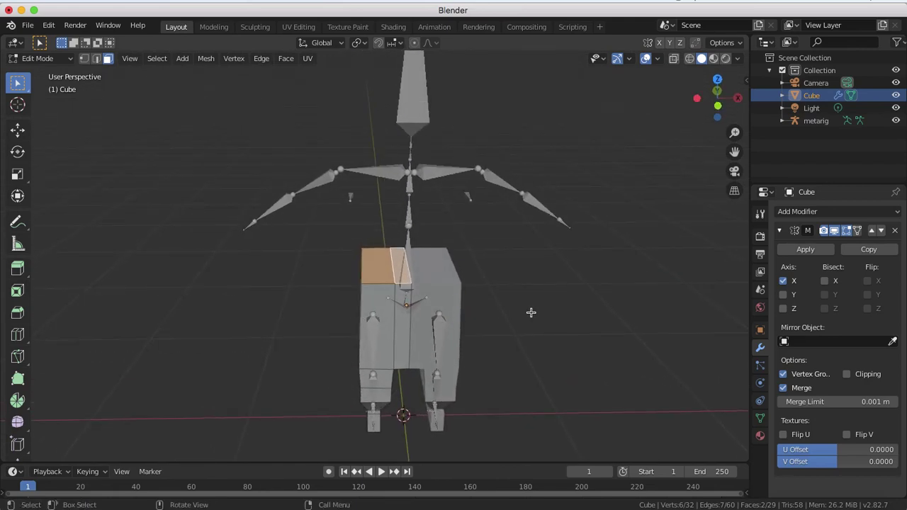
{"action": "key", "text": "e"}
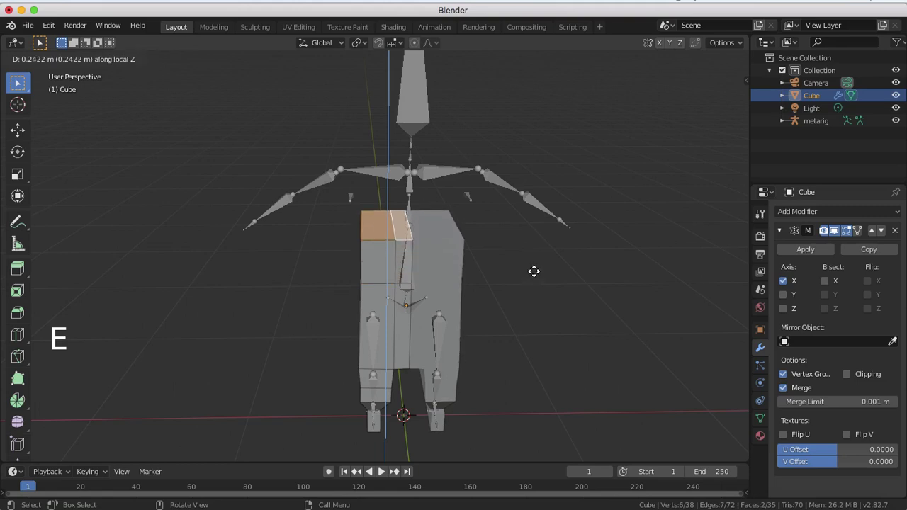
{"action": "left_click", "coordinate": [535, 264]}
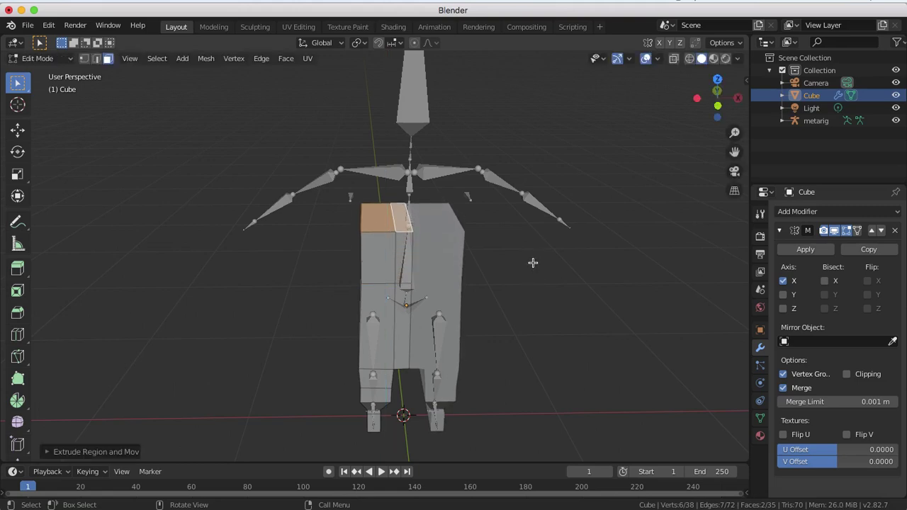
Enable Clipping on the Mirror modifier and scale the top faces along global X by about 1.4.
{"action": "left_click", "coordinate": [846, 375]}
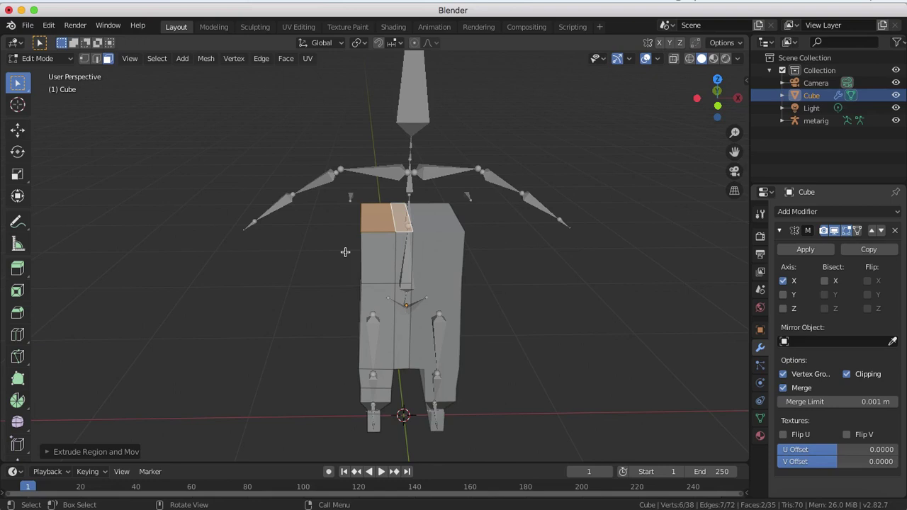
{"action": "key", "text": "s"}
{"action": "key", "text": "x"}
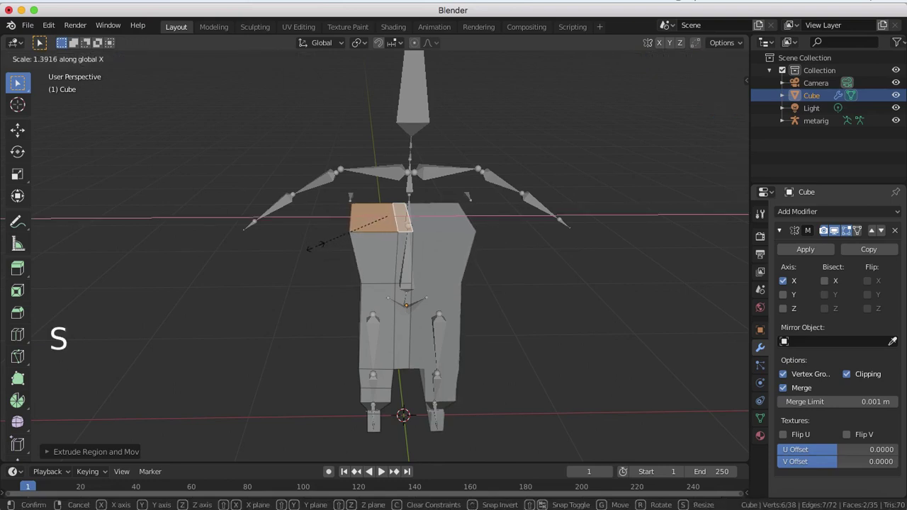
{"action": "left_click", "coordinate": [313, 246]}
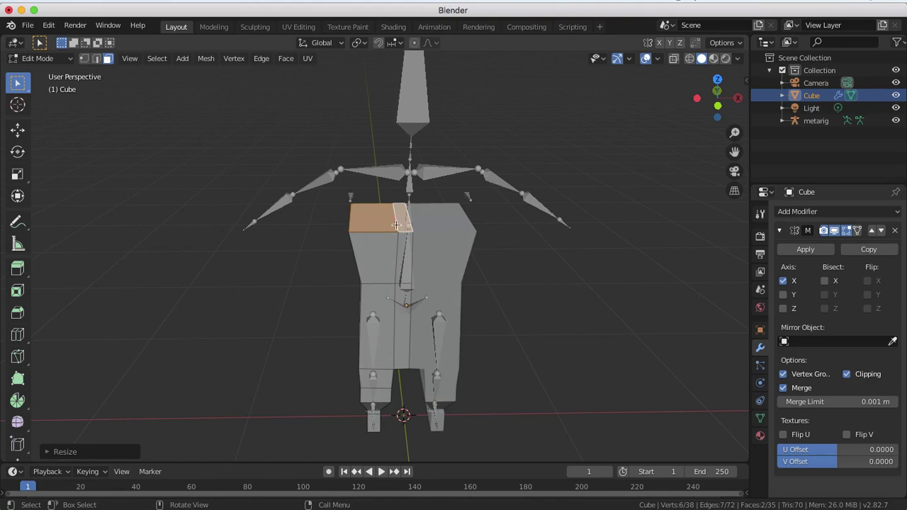
Extrude the top faces up about 0.3 m to shoulder height and widen them along global X out to the shoulder joints.
{"action": "key", "text": "e"}
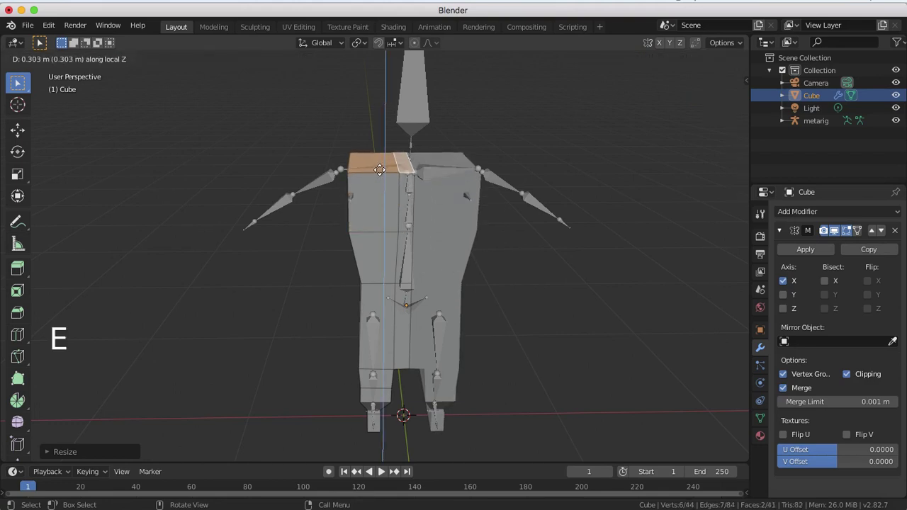
{"action": "left_click", "coordinate": [380, 170]}
{"action": "key", "text": "s"}
{"action": "key", "text": "x"}
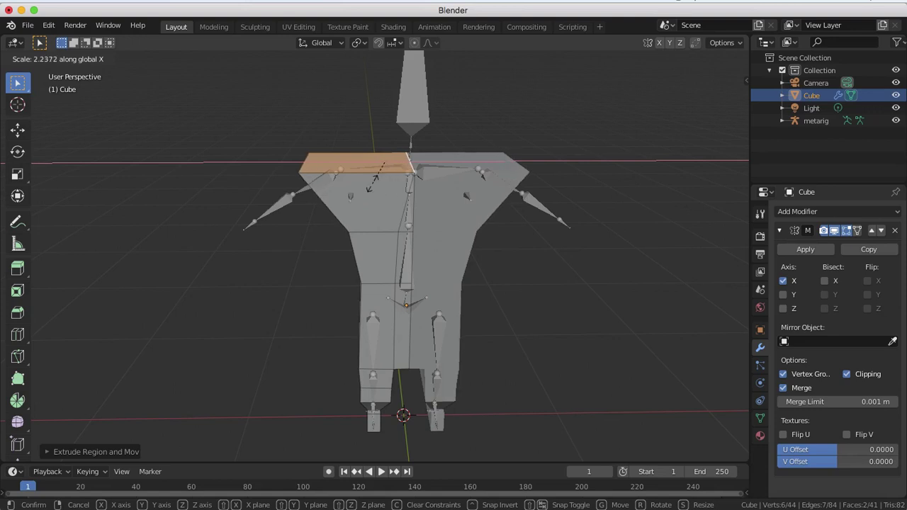
{"action": "left_click", "coordinate": [379, 173]}
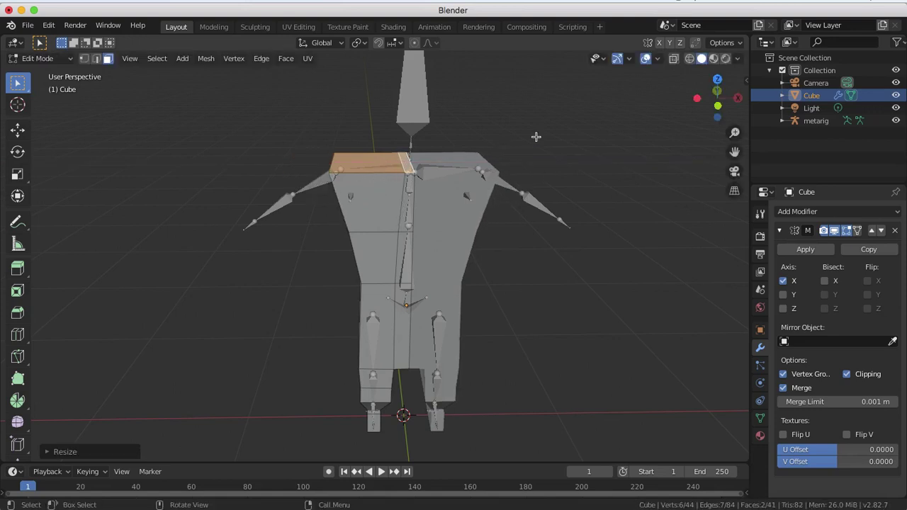
{"action": "left_click", "coordinate": [716, 98]}
{"action": "double_click", "coordinate": [716, 97]}
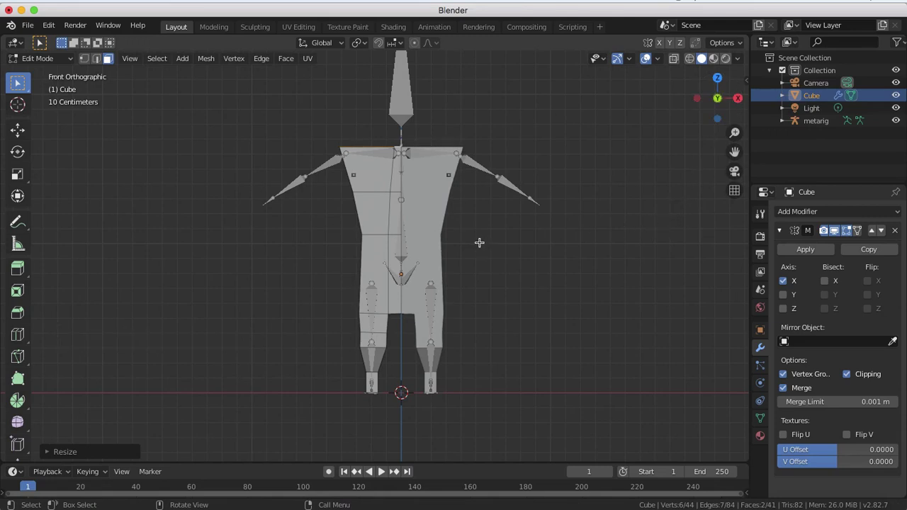
Select only the narrow top face beside the mirror line and extrude it upward along the neck bones.
{"action": "middle_click_drag", "start_coordinate": [511, 222], "coordinate": [506, 267]}
{"action": "scroll", "coordinate": [501, 271], "scroll_direction": "up", "scroll_amount": 2}
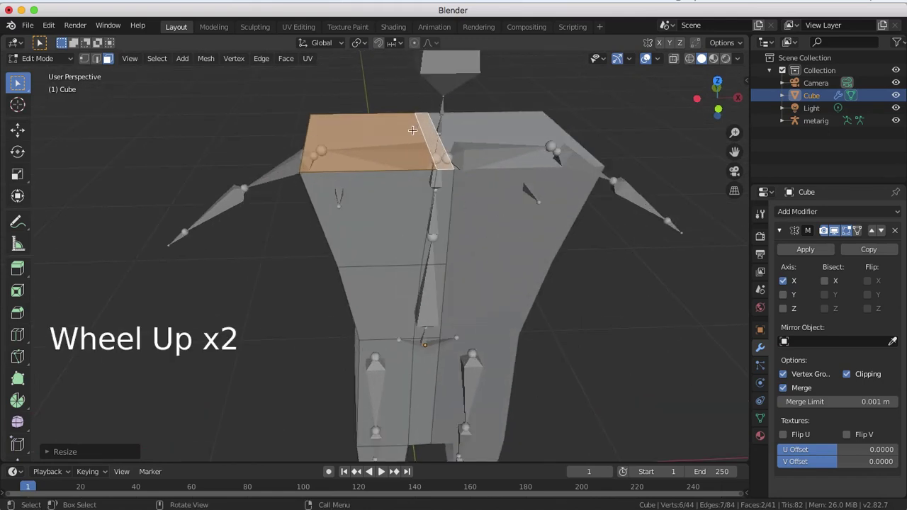
{"action": "middle_click_drag", "start_coordinate": [413, 131], "coordinate": [466, 174]}
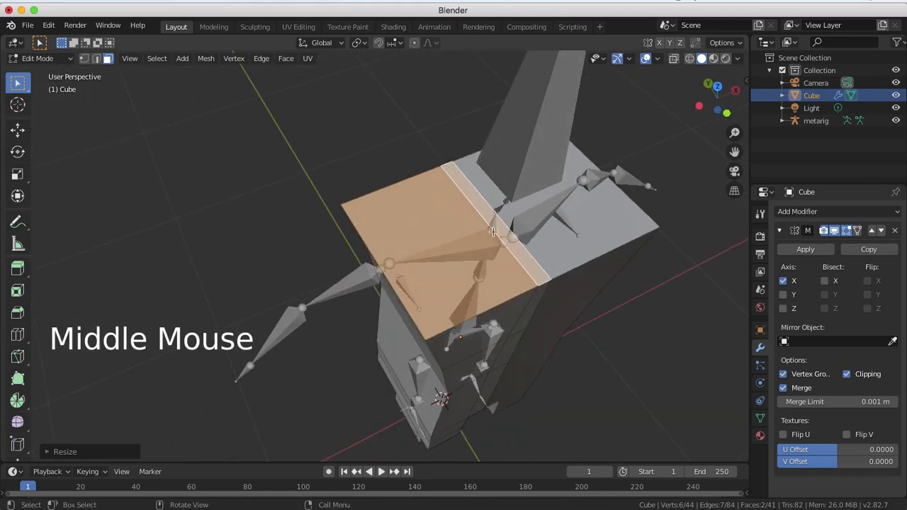
{"action": "middle_click_drag", "start_coordinate": [493, 232], "coordinate": [448, 204]}
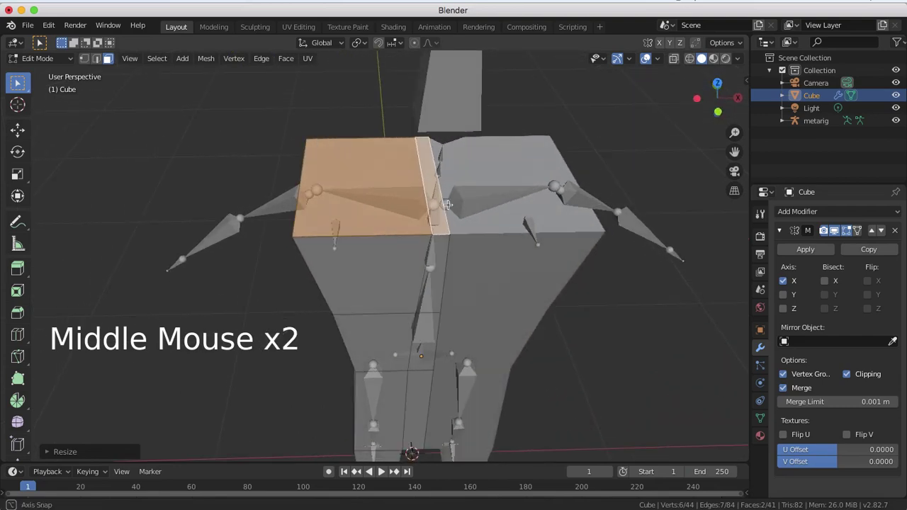
{"action": "left_click", "coordinate": [438, 205]}
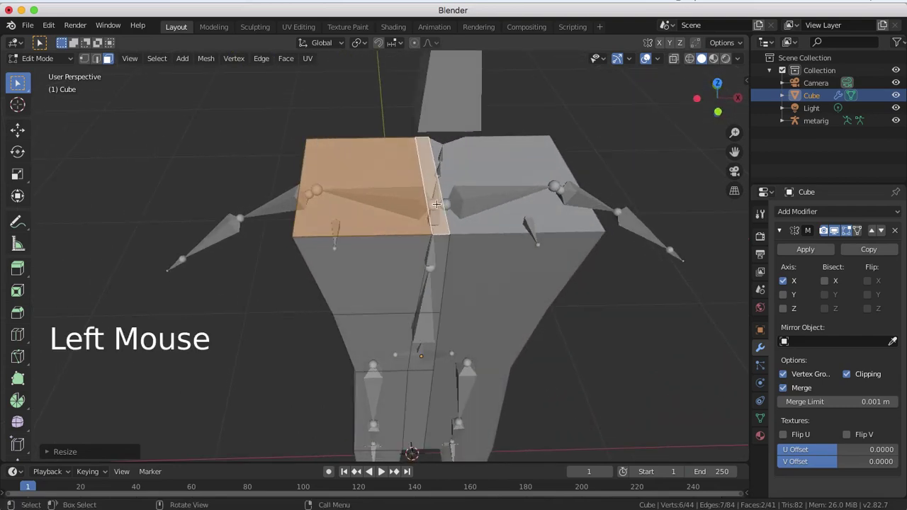
{"action": "middle_click_drag", "start_coordinate": [438, 205], "coordinate": [435, 193]}
{"action": "key", "text": "e"}
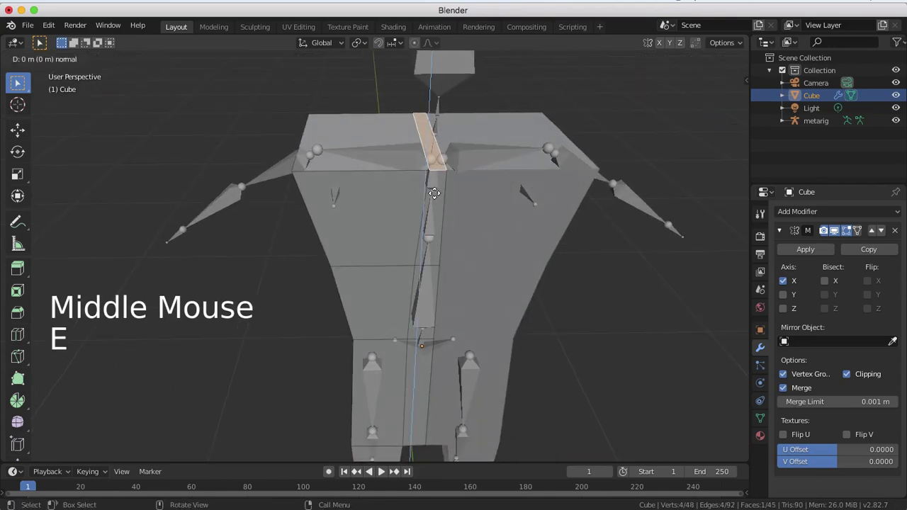
{"action": "left_click", "coordinate": [437, 155]}
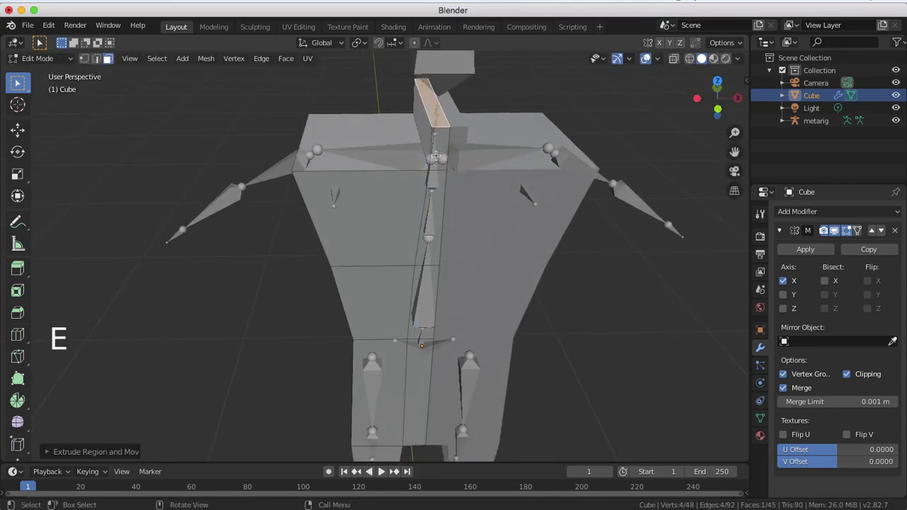
Scale the neck's top face along global Y to about 0.41 so the neck tapers front to back.
{"action": "middle_click_drag", "start_coordinate": [437, 156], "coordinate": [502, 179]}
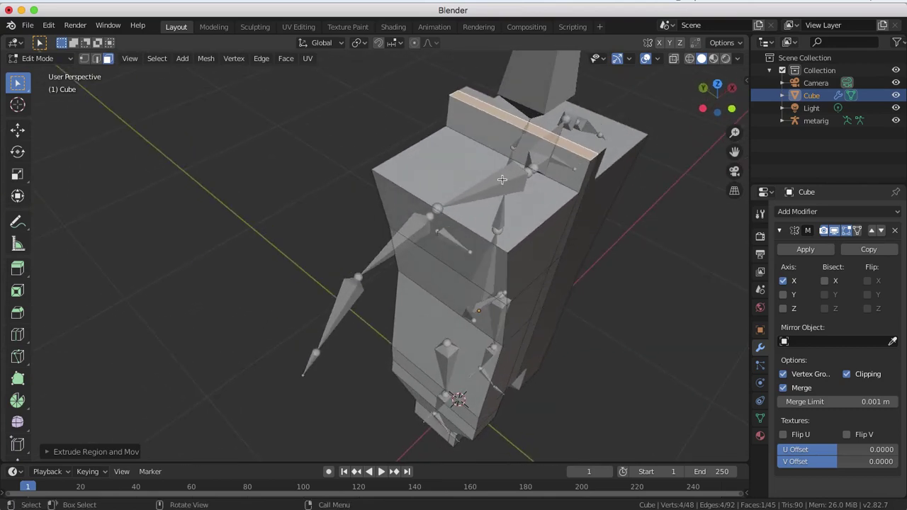
{"action": "key", "text": "s"}
{"action": "key", "text": "y"}
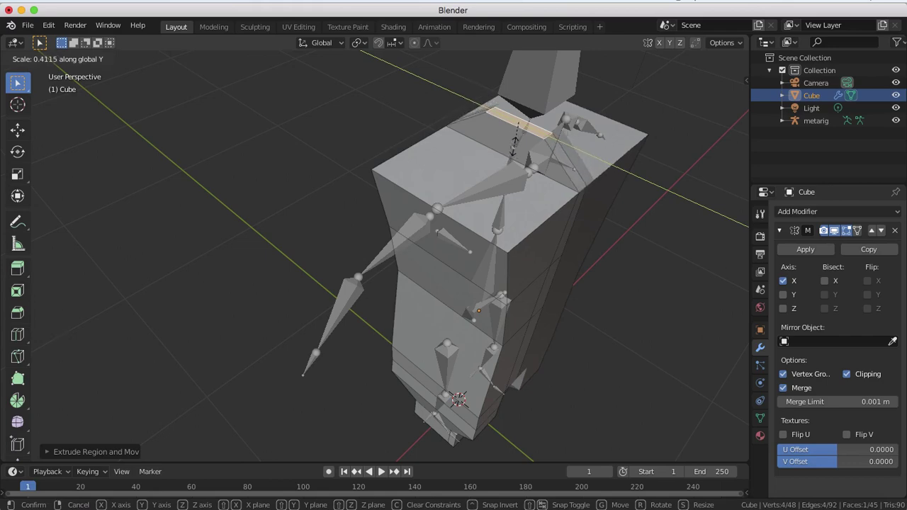
{"action": "left_click", "coordinate": [513, 146]}
Extrude the neck's top face up about 0.12 m to the head bone and scale it up uniformly as the head's base.
{"action": "middle_click_drag", "start_coordinate": [523, 154], "coordinate": [463, 152]}
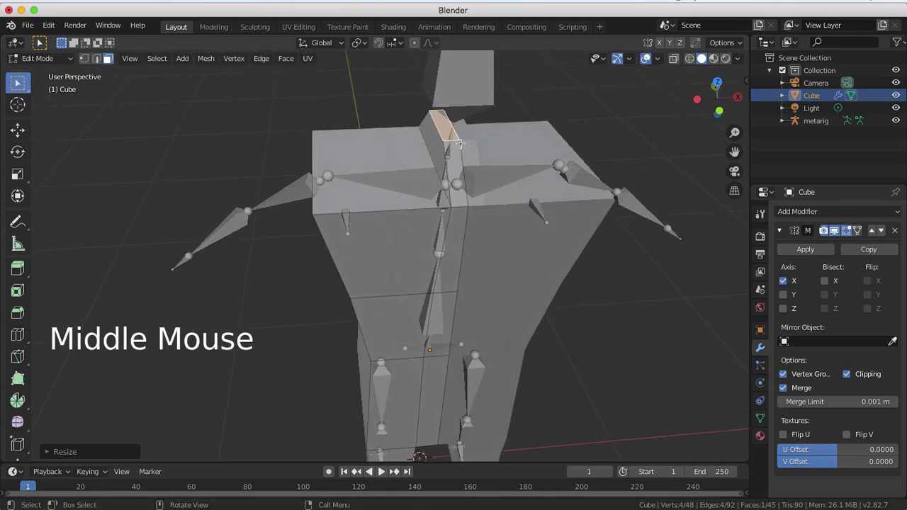
{"action": "scroll", "coordinate": [463, 152], "scroll_direction": "down", "scroll_amount": 3}
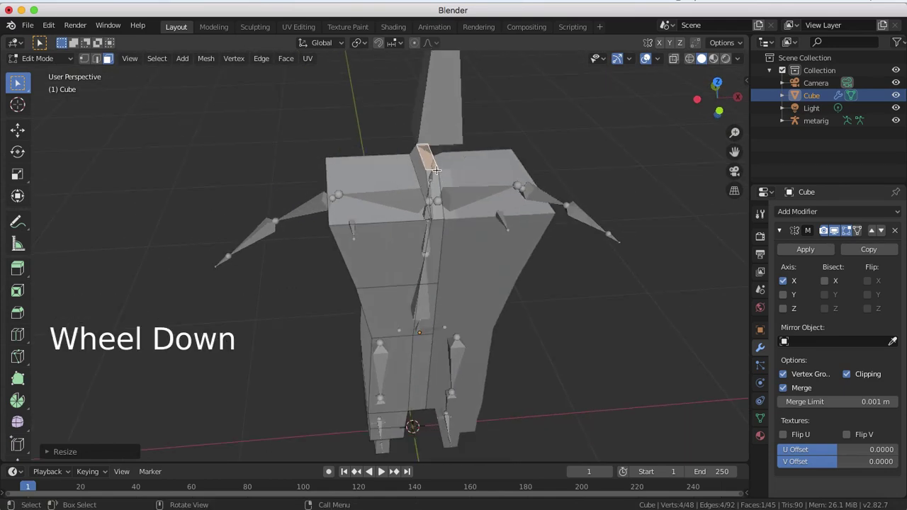
{"action": "scroll", "coordinate": [436, 170], "scroll_direction": "down", "scroll_amount": 1}
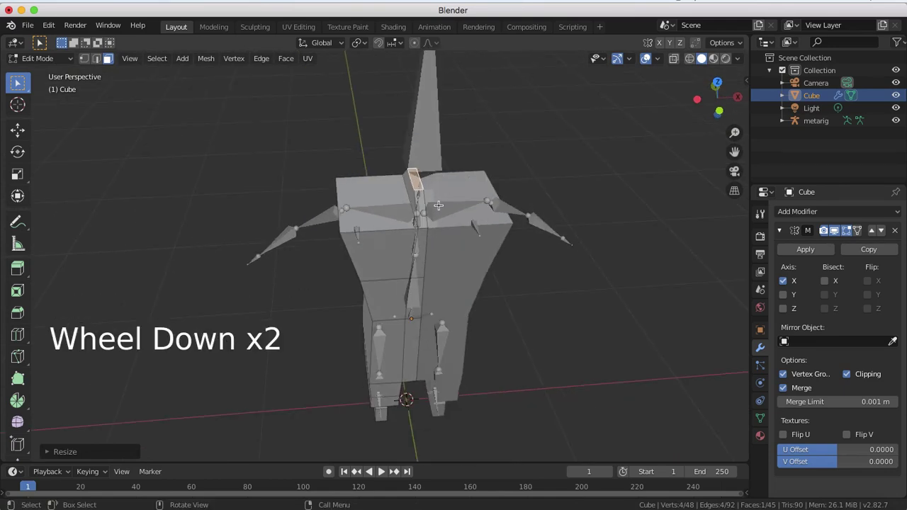
{"action": "middle_click_drag", "start_coordinate": [439, 204], "coordinate": [429, 168]}
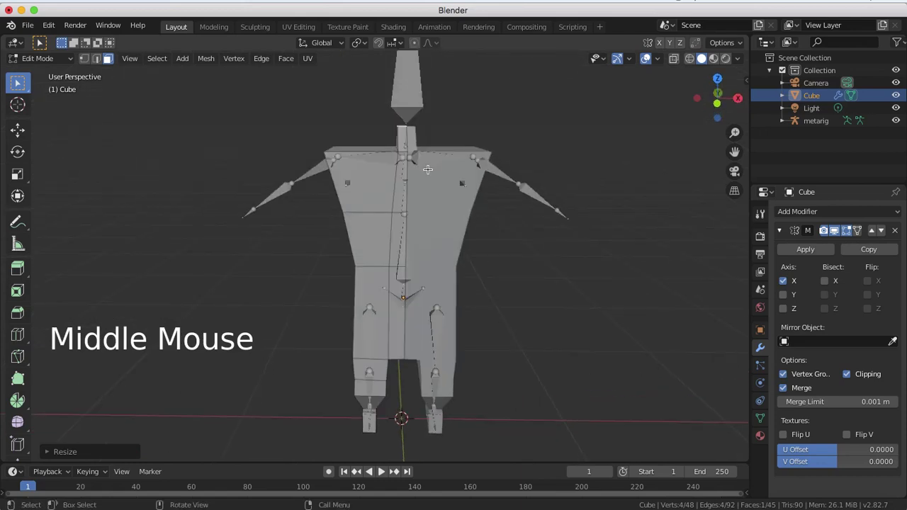
{"action": "key", "text": "e"}
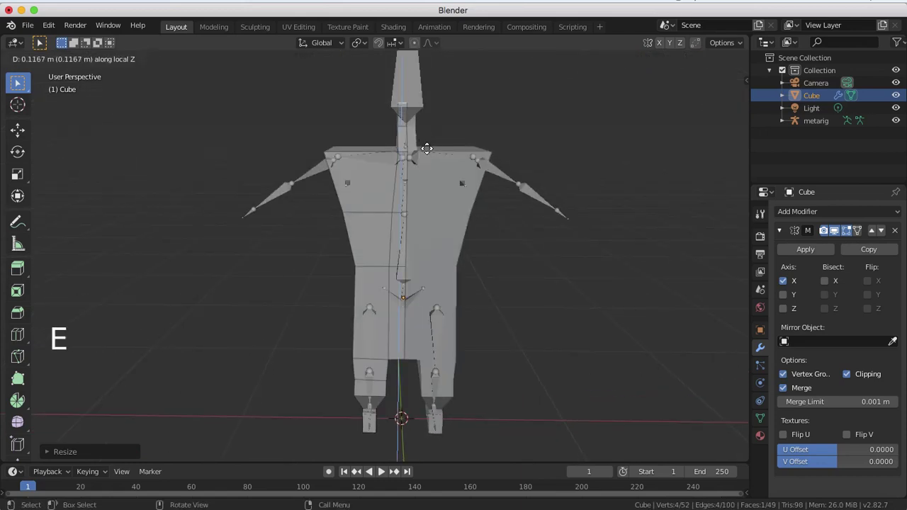
{"action": "left_click", "coordinate": [428, 150]}
{"action": "key", "text": "s"}
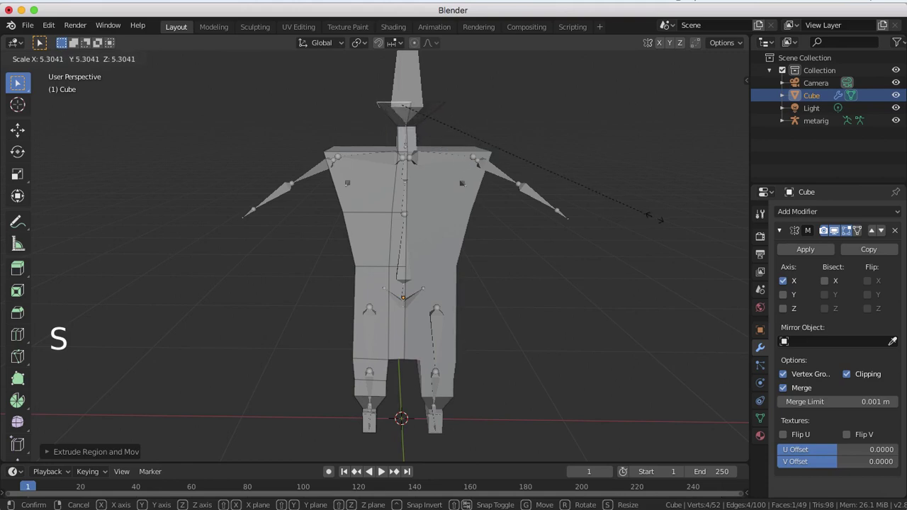
{"action": "left_click", "coordinate": [702, 227]}
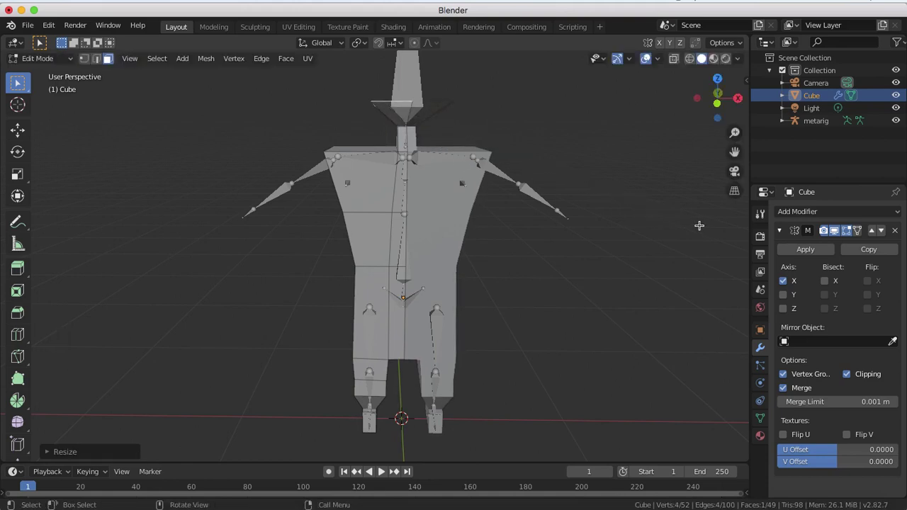
Extrude the head's base face upward along the head bone and enlarge the new top face uniformly.
{"action": "key", "text": "e"}
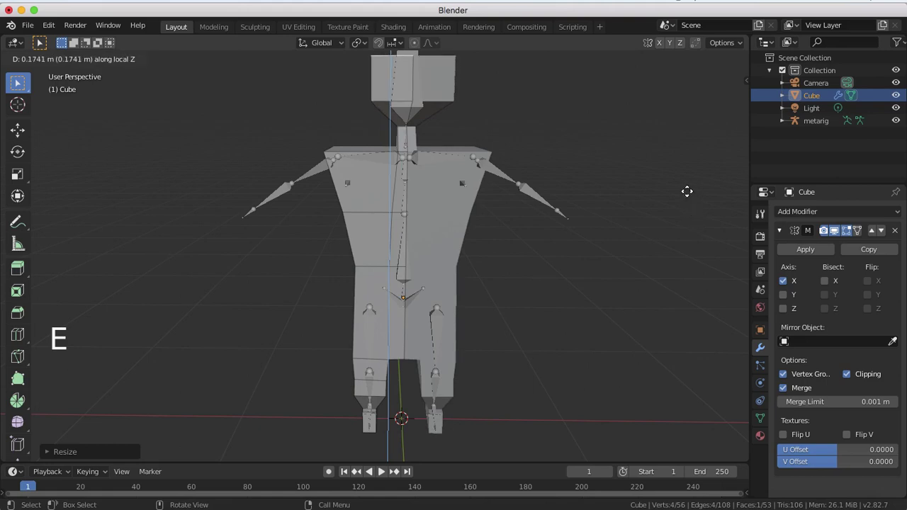
{"action": "left_click", "coordinate": [689, 194]}
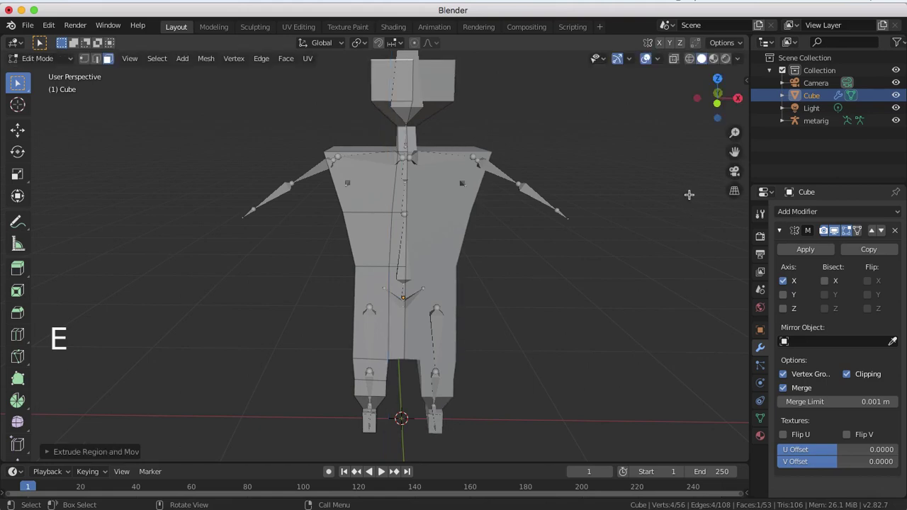
{"action": "key", "text": "s"}
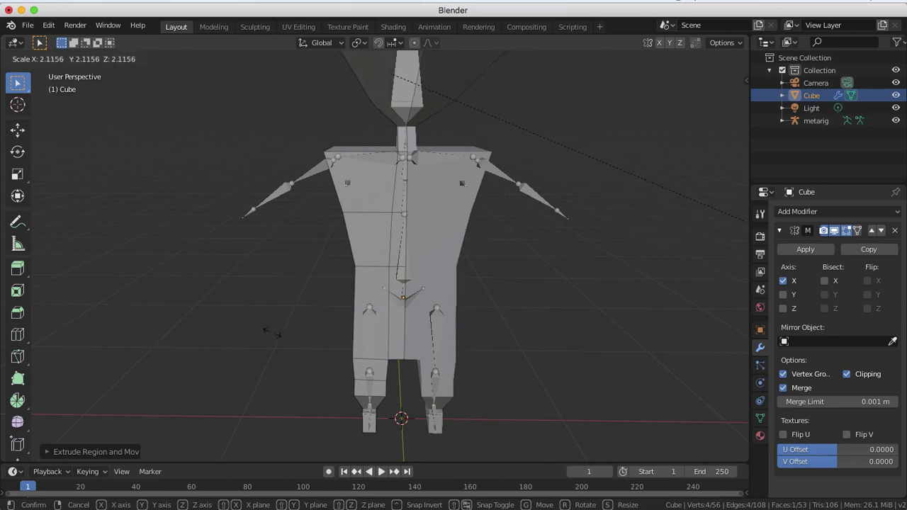
{"action": "left_click", "coordinate": [66, 258]}
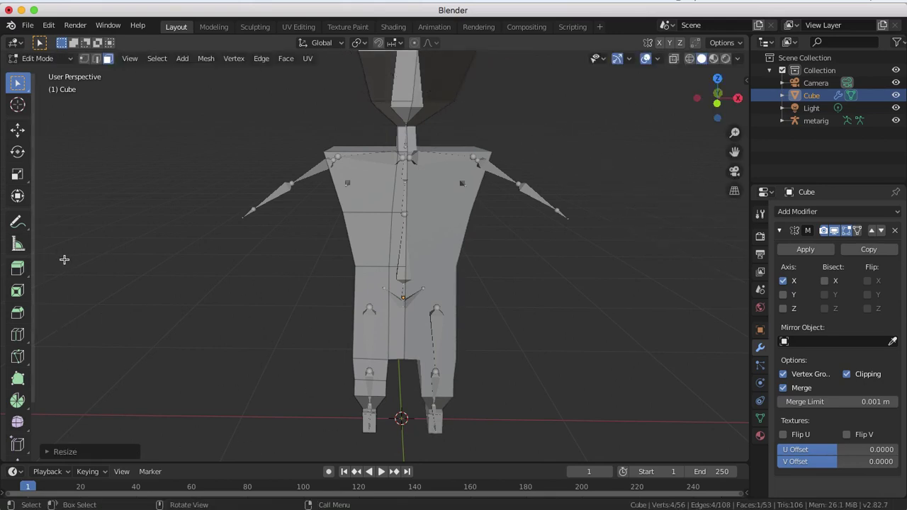
Undo the head's upper extrusion and the enlargement of the face at the base of the head.
{"action": "middle_click_drag", "start_coordinate": [64, 259], "coordinate": [131, 285]}
{"action": "scroll", "coordinate": [132, 284], "scroll_direction": "down", "scroll_amount": 4}
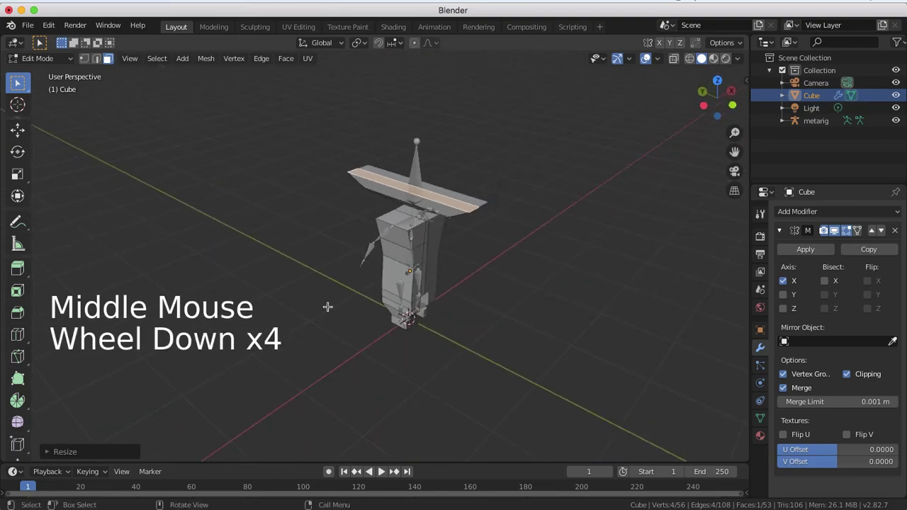
{"action": "middle_click_drag", "start_coordinate": [326, 307], "coordinate": [326, 277]}
{"action": "key", "text": "super+z"}
{"action": "scroll", "coordinate": [407, 239], "scroll_direction": "down", "scroll_amount": 1}
{"action": "scroll", "coordinate": [406, 239], "scroll_direction": "up", "scroll_amount": 5}
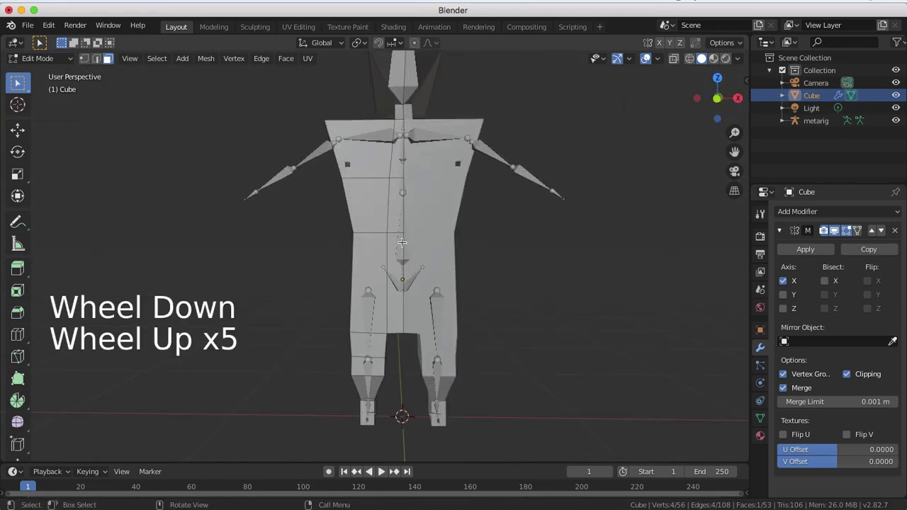
{"action": "middle_click_drag", "start_coordinate": [411, 202], "coordinate": [394, 302], "text": "shift"}
{"action": "scroll", "coordinate": [399, 304], "scroll_direction": "up", "scroll_amount": 2}
{"action": "scroll", "coordinate": [399, 303], "scroll_direction": "up", "scroll_amount": 1}
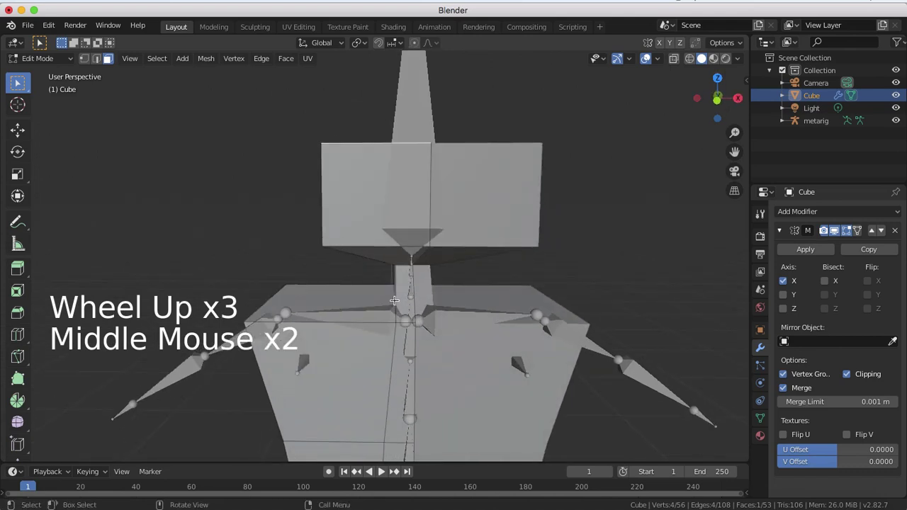
{"action": "key", "text": "super+z"}
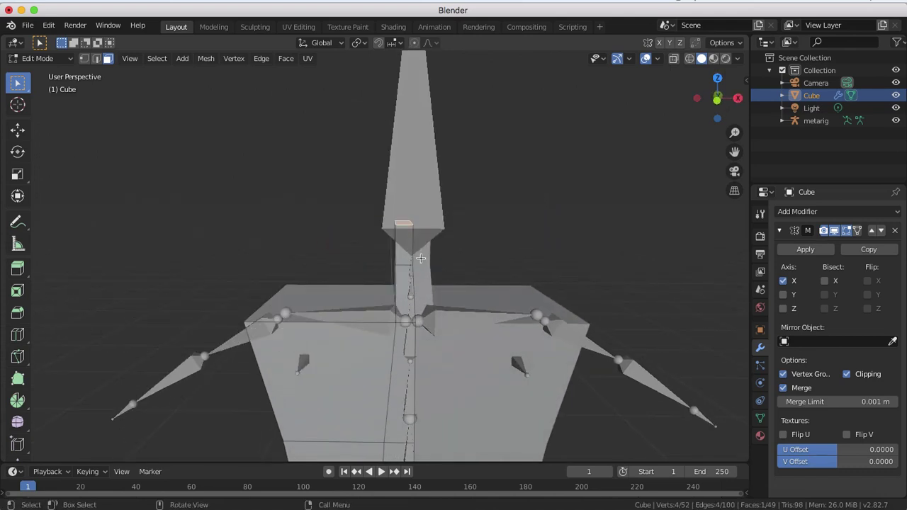
Try scaling the head's base face up uniformly to about 6.5 times its size.
{"action": "key", "text": "s"}
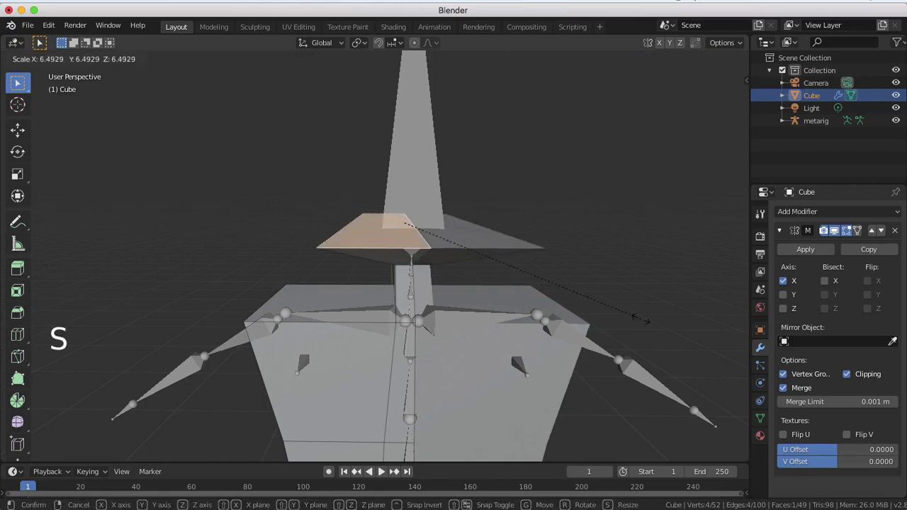
{"action": "left_click", "coordinate": [648, 314]}
{"action": "middle_click_drag", "start_coordinate": [651, 314], "coordinate": [534, 314]}
{"action": "key", "text": "super+z"}
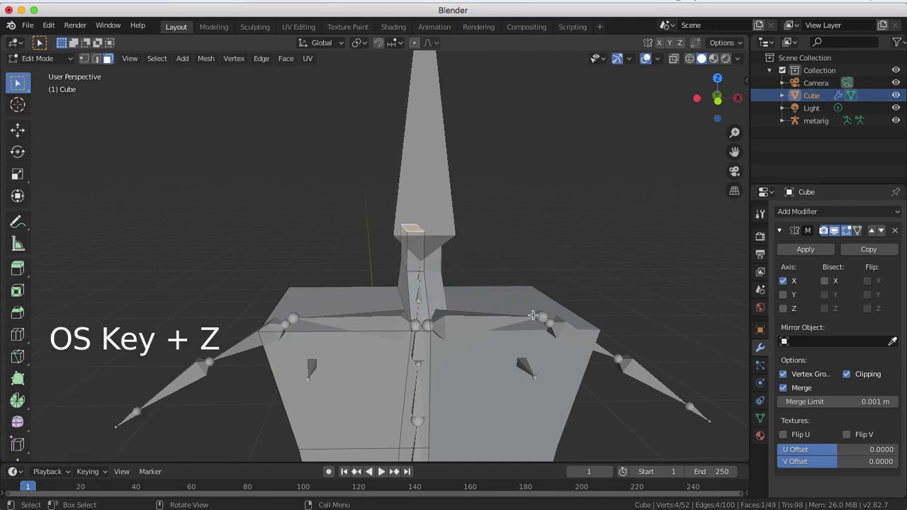
Scale the head's base face up uniformly, with extra widening along global X.
{"action": "key", "text": "s"}
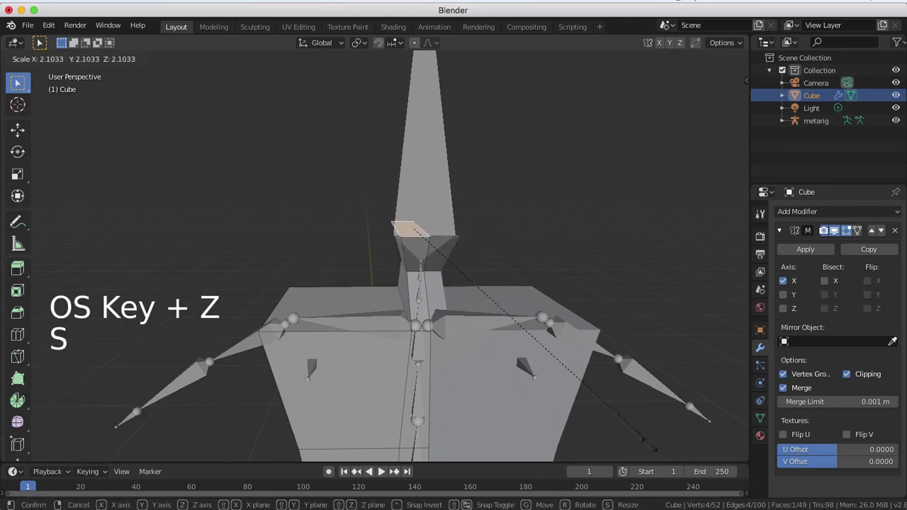
{"action": "left_click", "coordinate": [170, 302]}
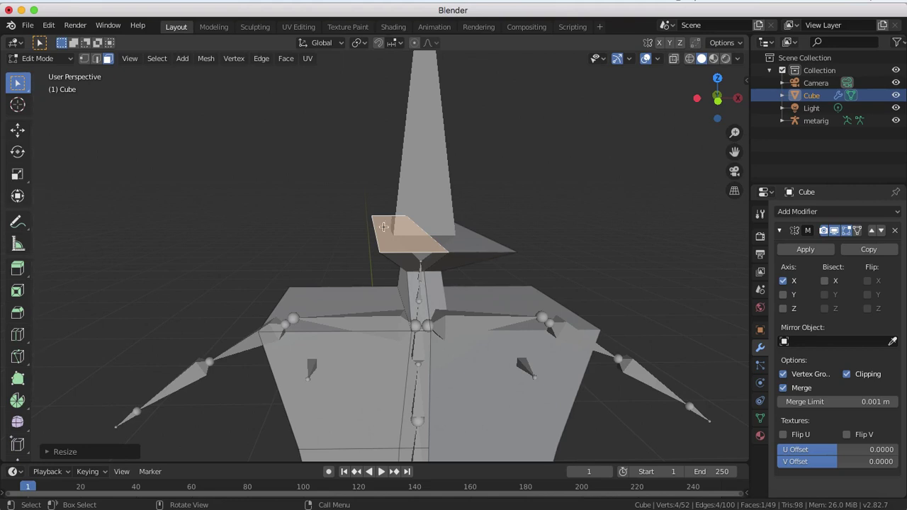
{"action": "key", "text": "s"}
{"action": "key", "text": "x"}
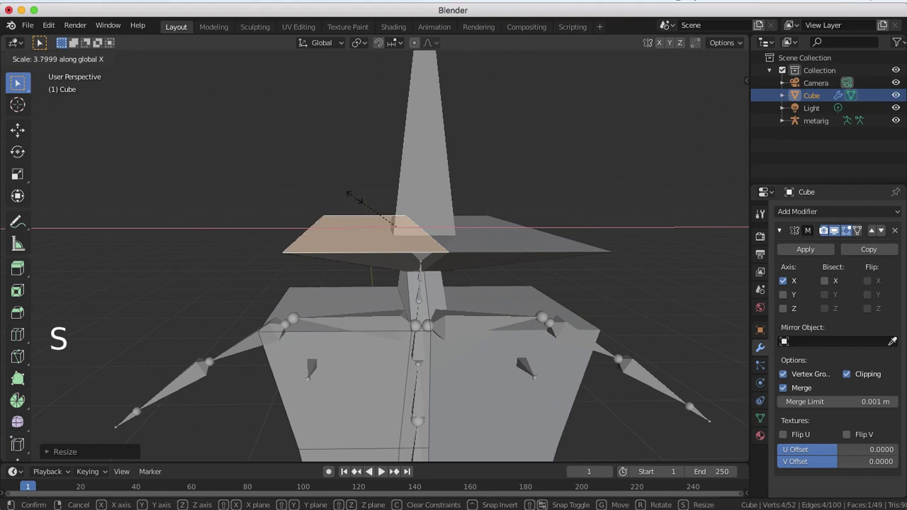
{"action": "left_click", "coordinate": [370, 210]}
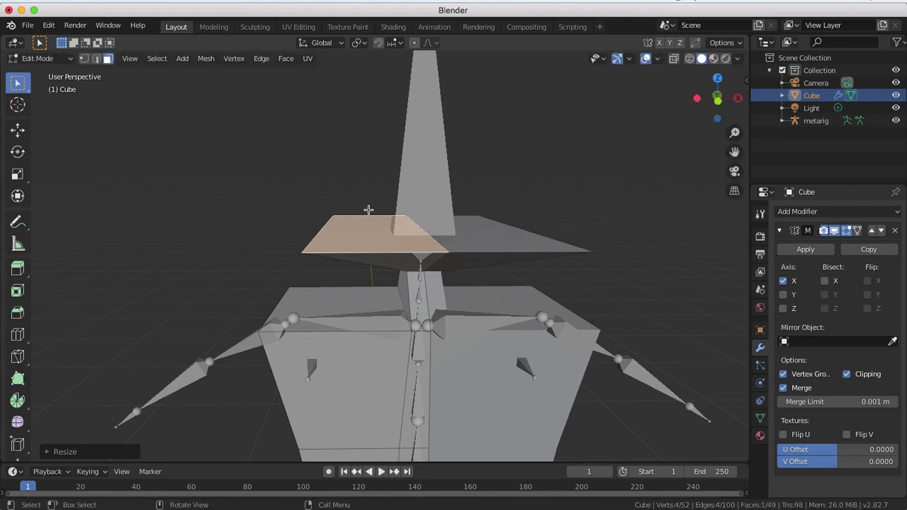
Extrude the head's base face up about 0.2 m along the head bone and widen the new top face along global X.
{"action": "key", "text": "e"}
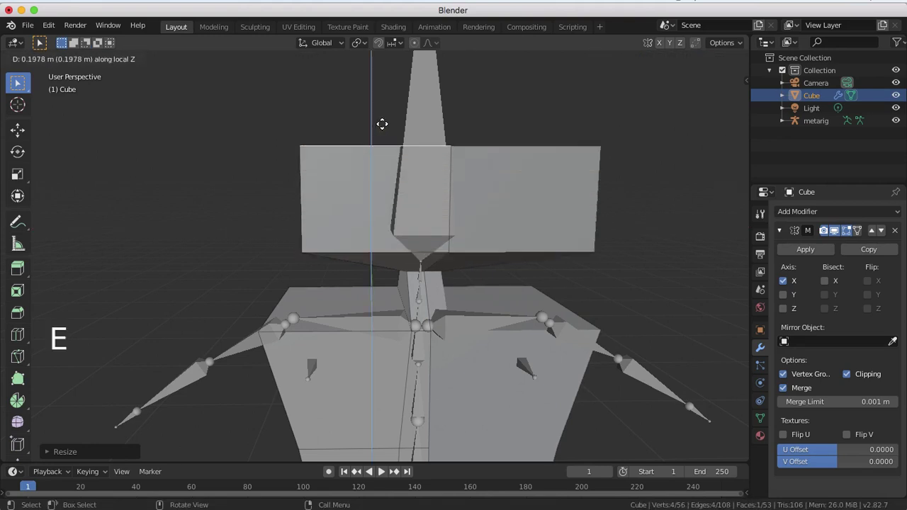
{"action": "left_click", "coordinate": [382, 108]}
{"action": "middle_click_drag", "start_coordinate": [382, 110], "coordinate": [444, 130]}
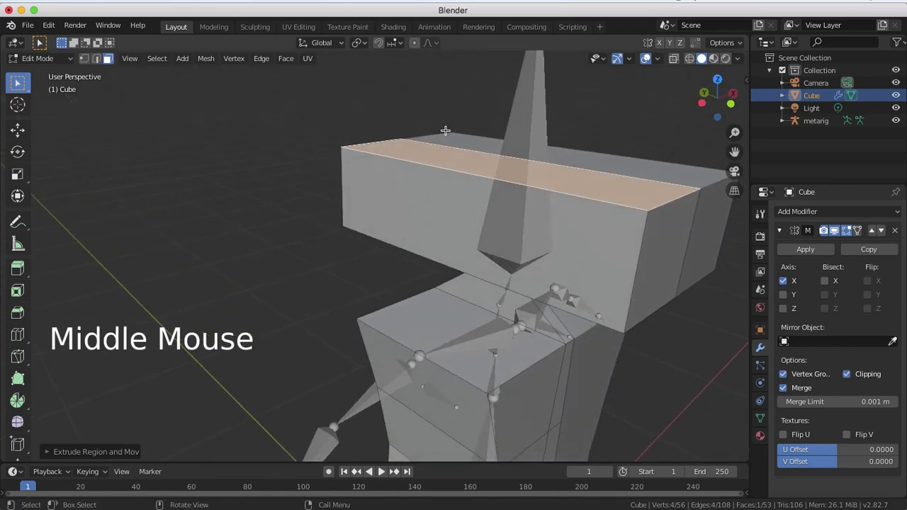
{"action": "key", "text": "s"}
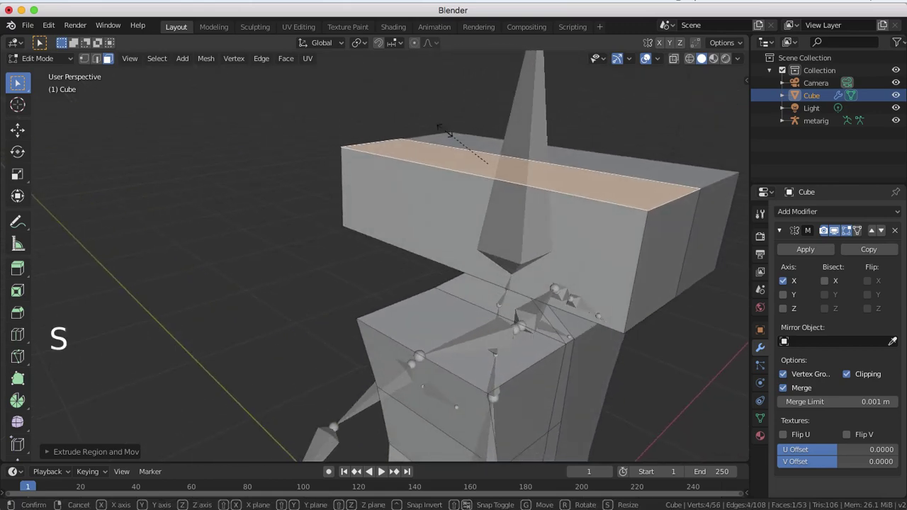
{"action": "key", "text": "x"}
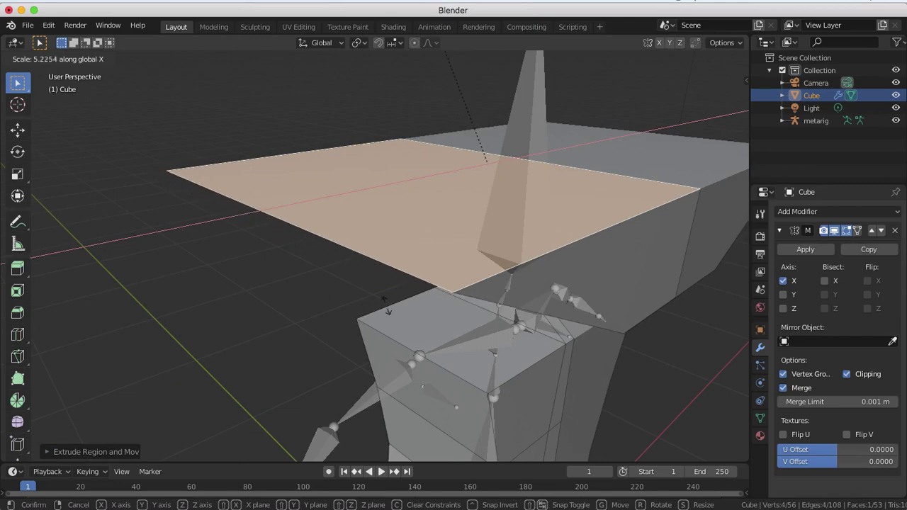
{"action": "left_click", "coordinate": [397, 407]}
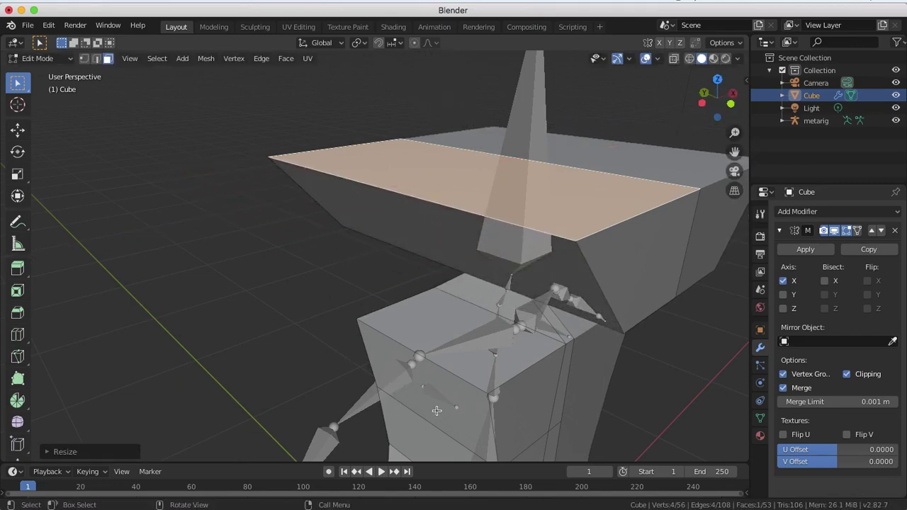
Extrude the head's top face upward twice, about 0.2 m each, up to just below the head bone's tip.
{"action": "middle_click_drag", "start_coordinate": [435, 414], "coordinate": [388, 385]}
{"action": "scroll", "coordinate": [390, 385], "scroll_direction": "down", "scroll_amount": 5}
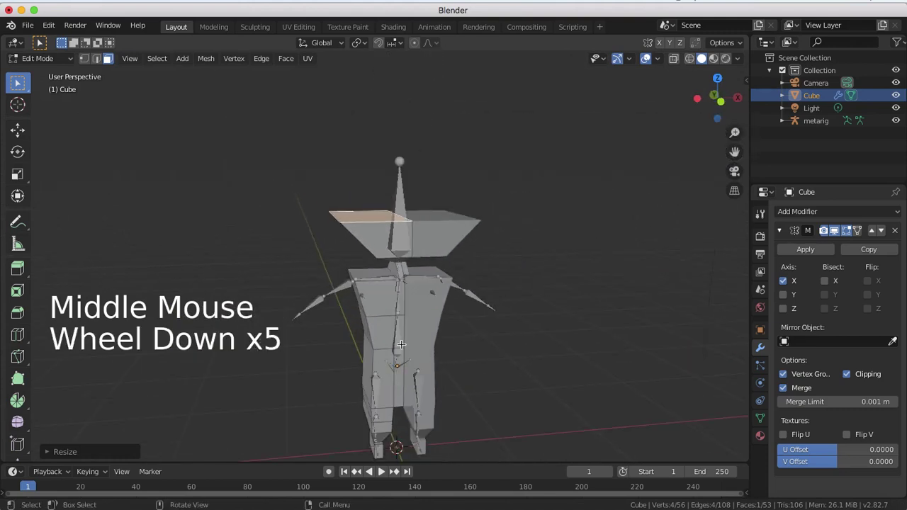
{"action": "middle_click_drag", "start_coordinate": [443, 302], "coordinate": [427, 309]}
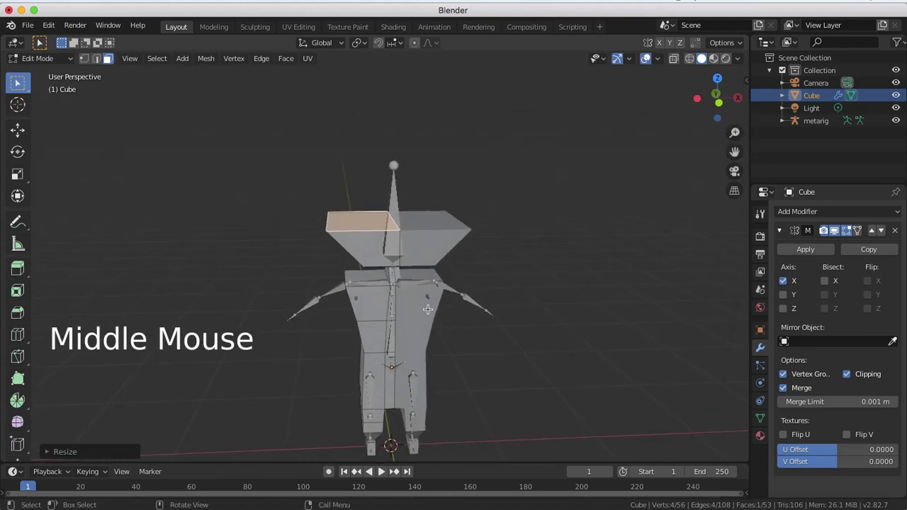
{"action": "key", "text": "e"}
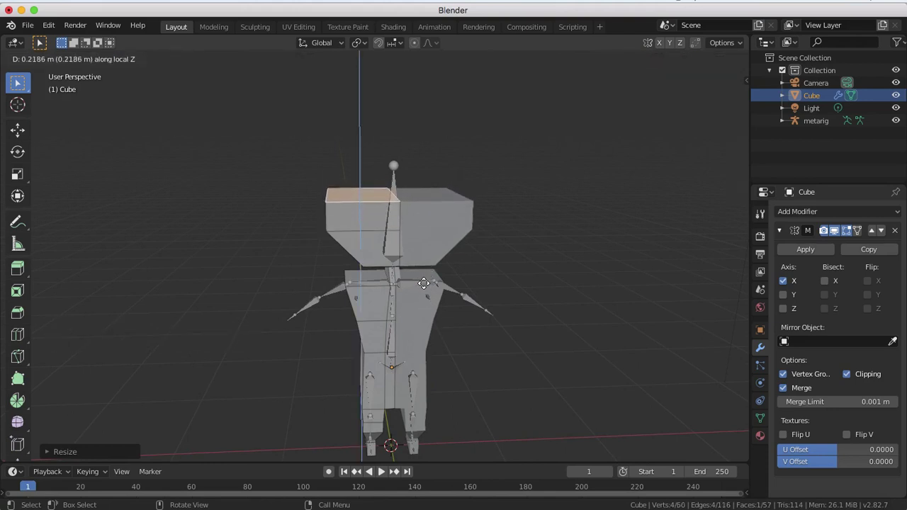
{"action": "left_click", "coordinate": [424, 284]}
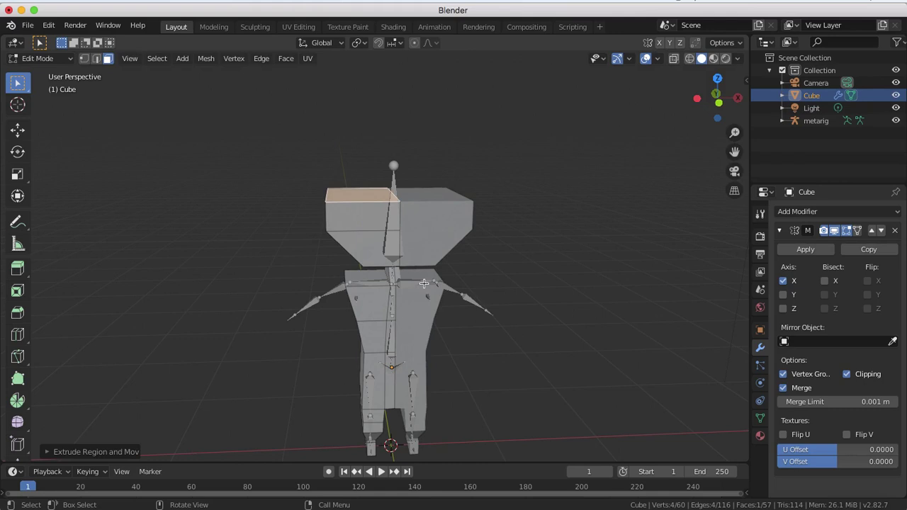
{"action": "key", "text": "e"}
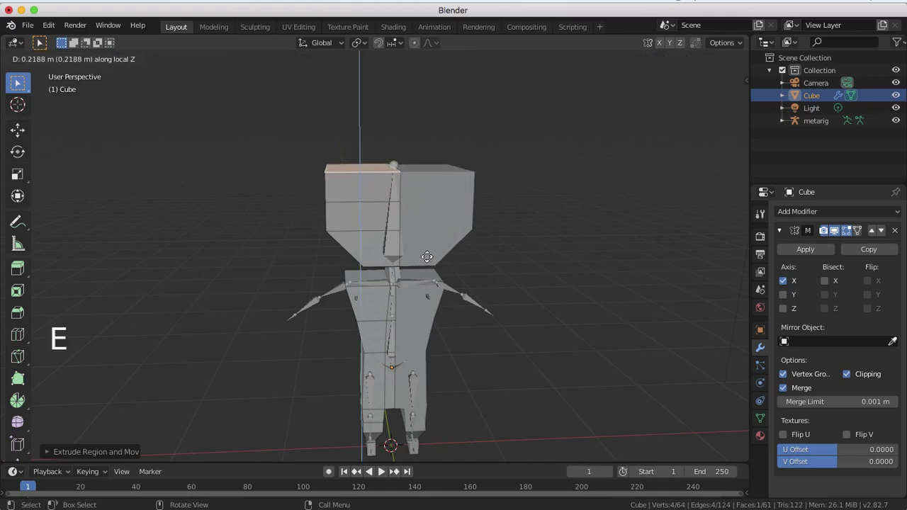
{"action": "left_click", "coordinate": [426, 259]}
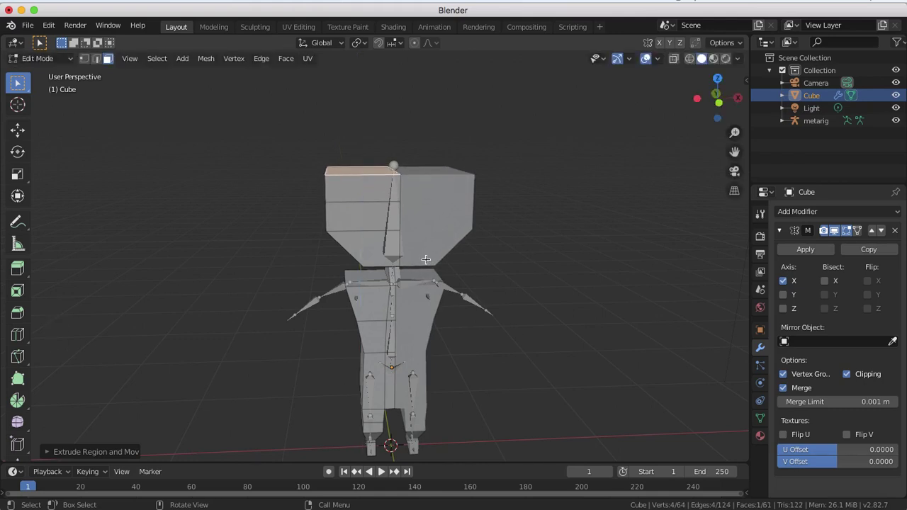
Narrow the head's topmost face along global X to slope the upper sides of the head.
{"action": "key", "text": "s"}
{"action": "key", "text": "x"}
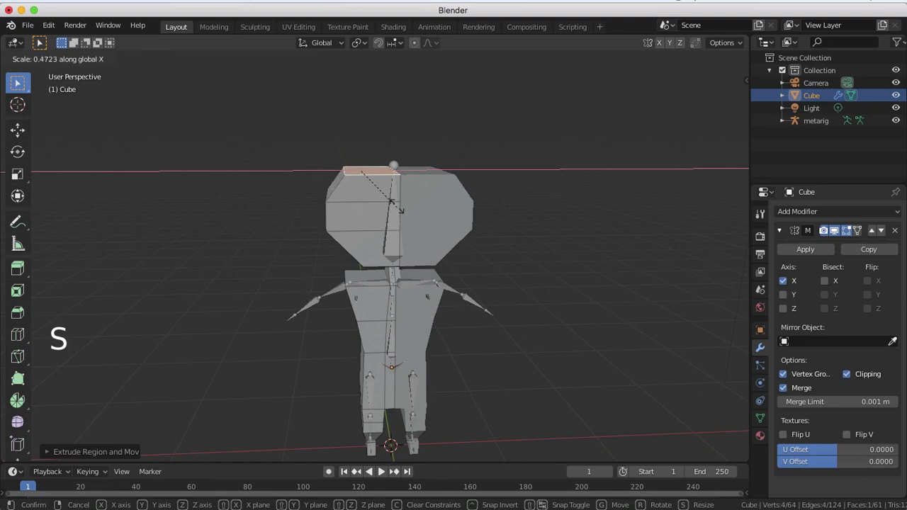
{"action": "left_click", "coordinate": [384, 168]}
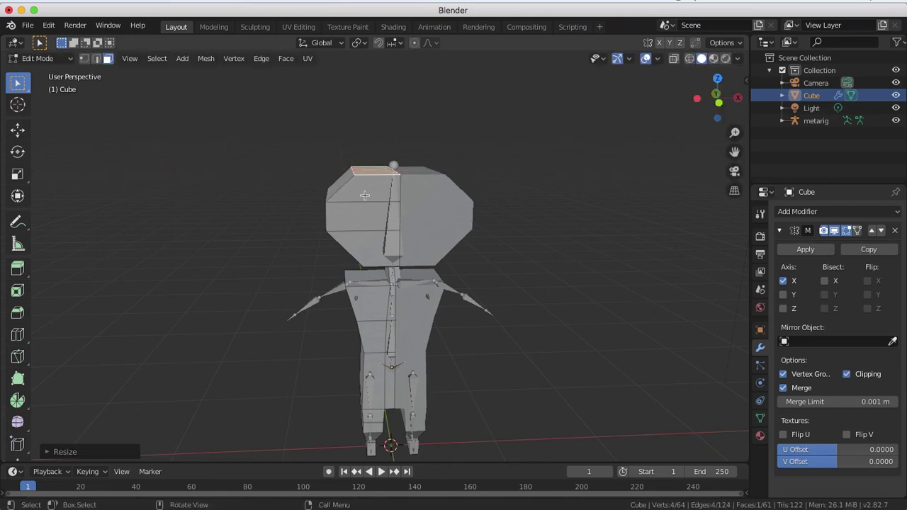
Select the three faces on the back of the head and move them forward along global Y to make it shallower.
{"action": "middle_click_drag", "start_coordinate": [383, 169], "coordinate": [411, 211]}
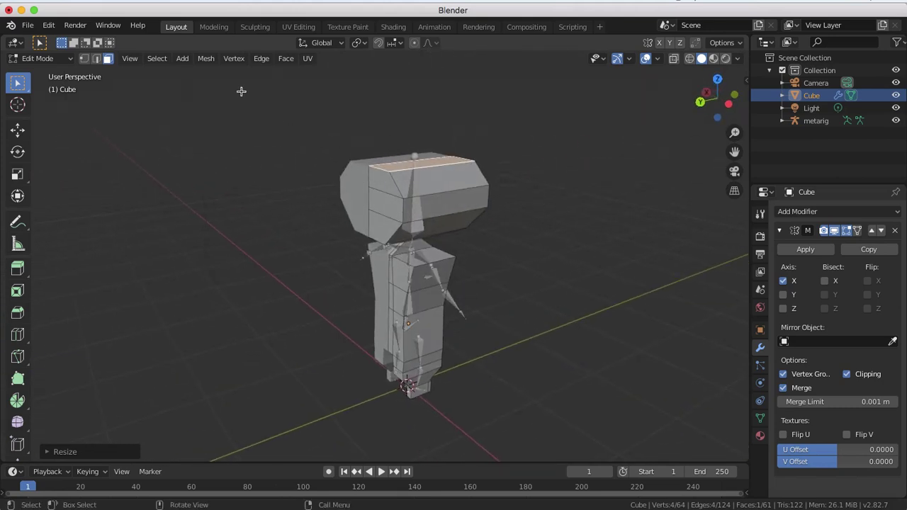
{"action": "left_click", "coordinate": [391, 182]}
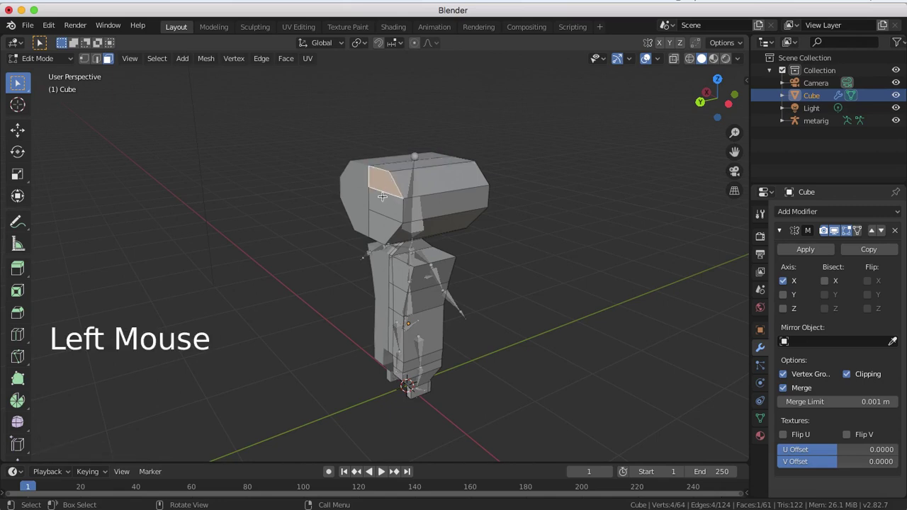
{"action": "left_click", "coordinate": [383, 205], "text": "shift"}
{"action": "left_click", "coordinate": [378, 229], "text": "shift"}
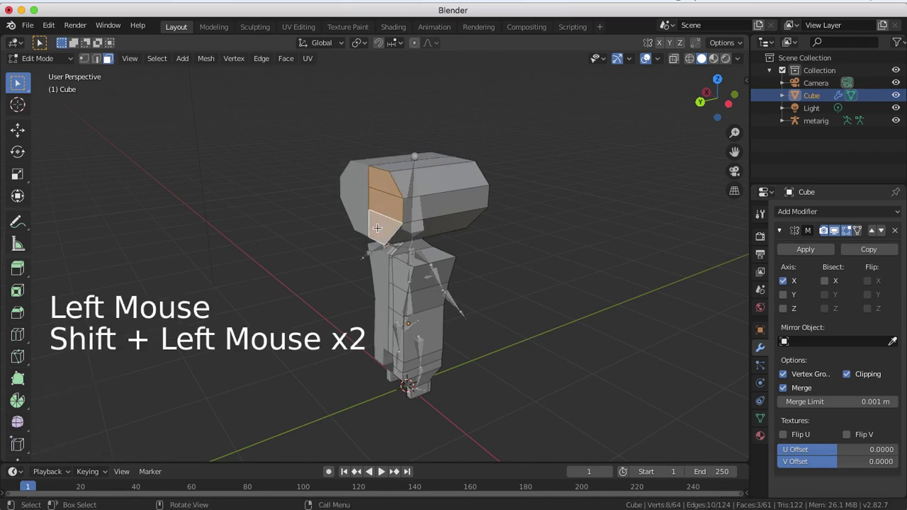
{"action": "key", "text": "g"}
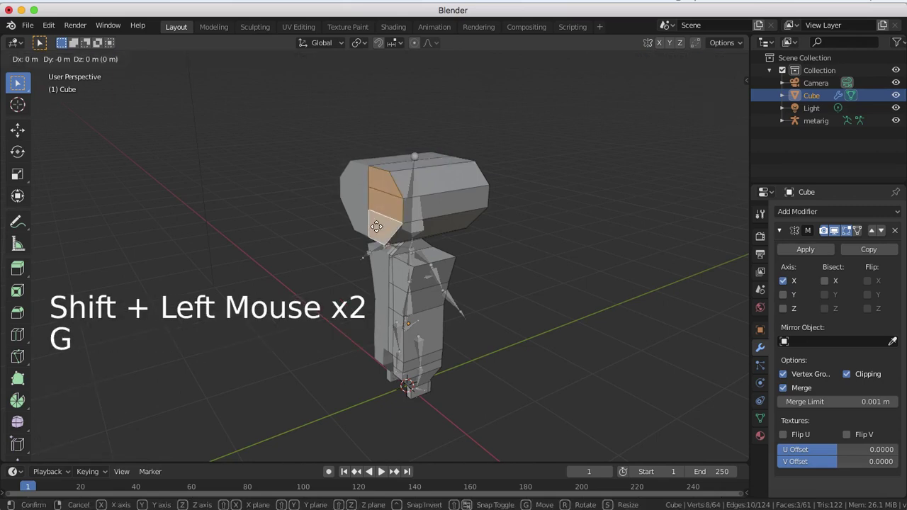
{"action": "key", "text": "y"}
{"action": "left_click", "coordinate": [390, 224]}
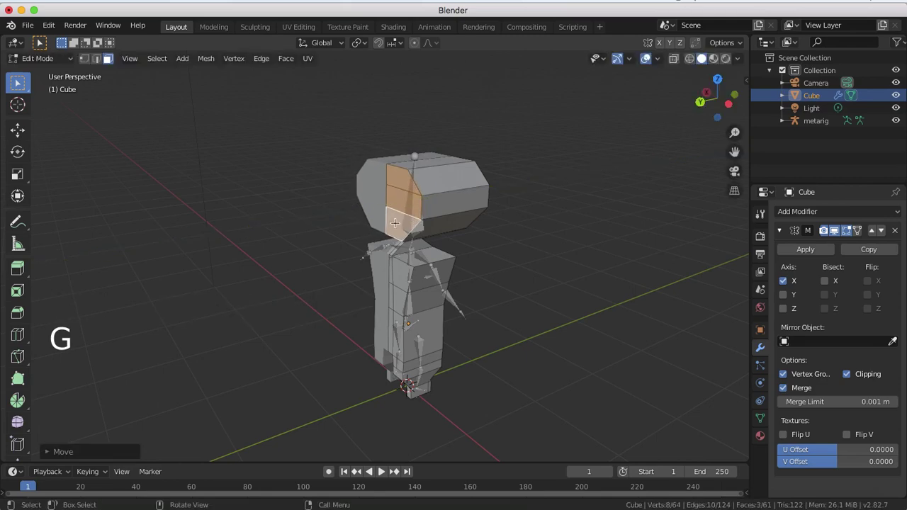
Extrude the upper side face of the torso outward about 0.24 m along the arm bone as the shoulder.
{"action": "middle_click_drag", "start_coordinate": [389, 224], "coordinate": [345, 187]}
{"action": "middle_click_drag", "start_coordinate": [302, 179], "coordinate": [301, 221]}
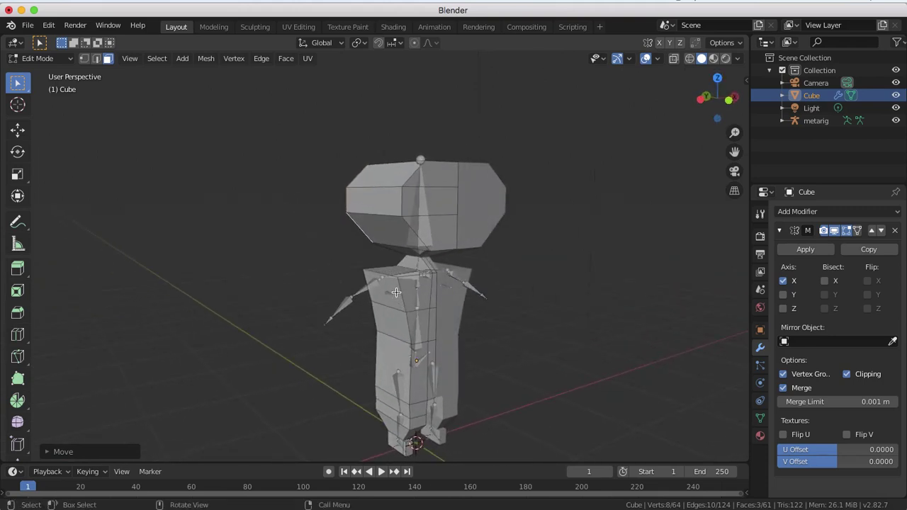
{"action": "left_click", "coordinate": [396, 292]}
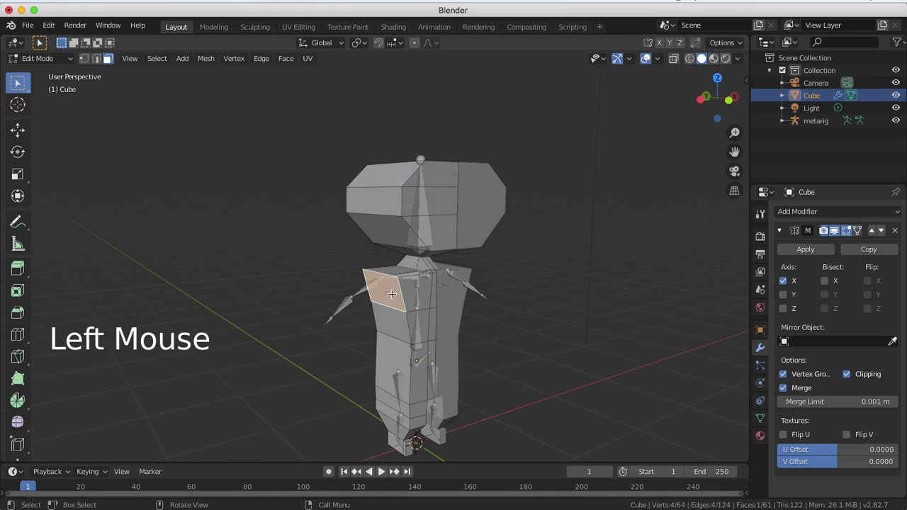
{"action": "middle_click_drag", "start_coordinate": [392, 293], "coordinate": [351, 293]}
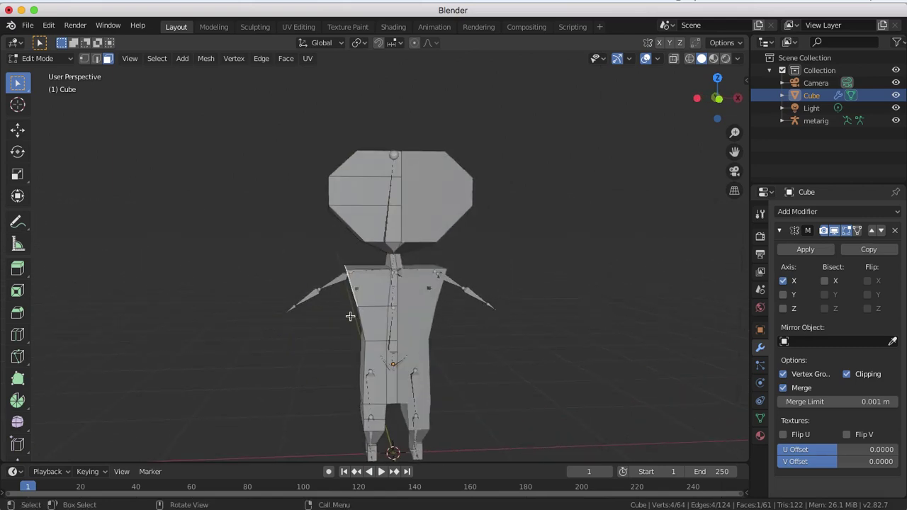
{"action": "key", "text": "e"}
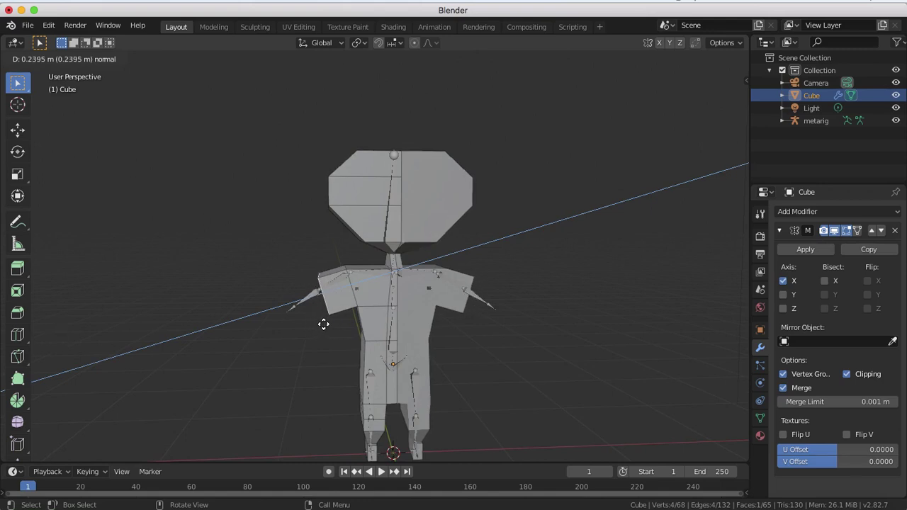
{"action": "left_click", "coordinate": [323, 323]}
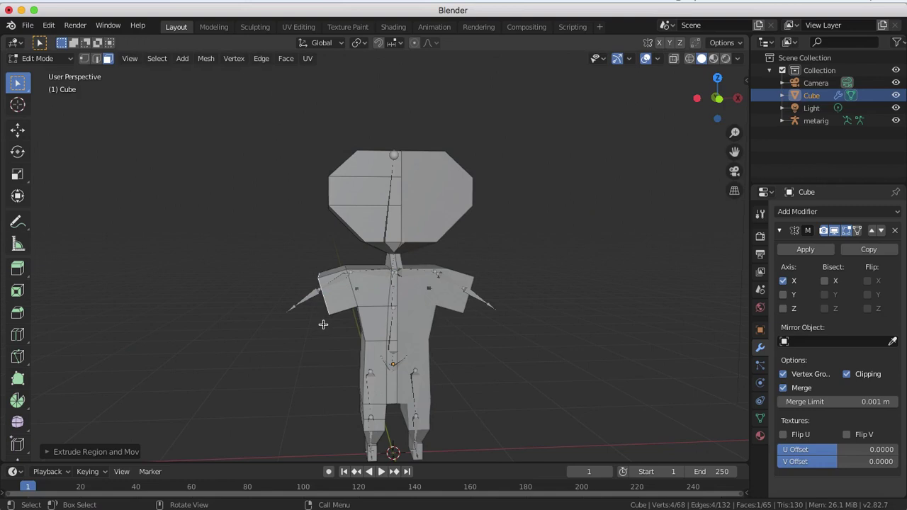
Rotate the shoulder's end face about -5° around global Y.
{"action": "key", "text": "r"}
{"action": "key", "text": "y"}
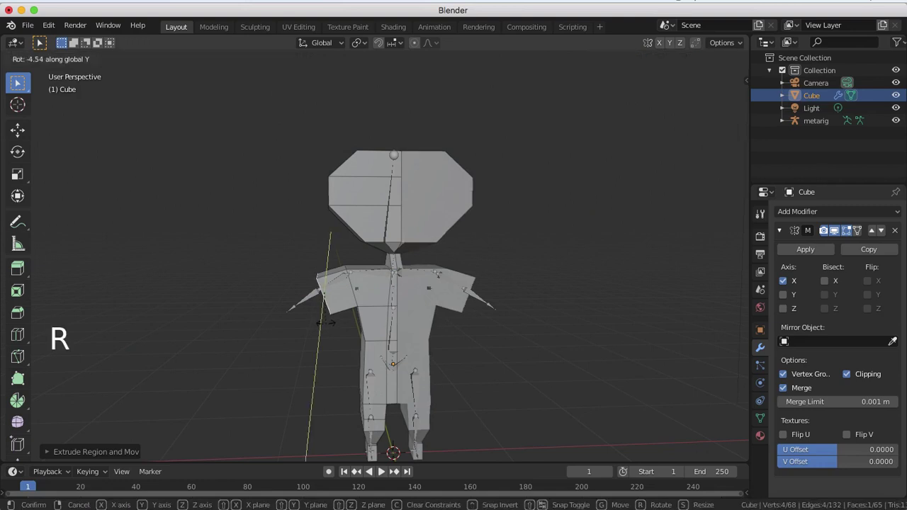
{"action": "left_click", "coordinate": [326, 323]}
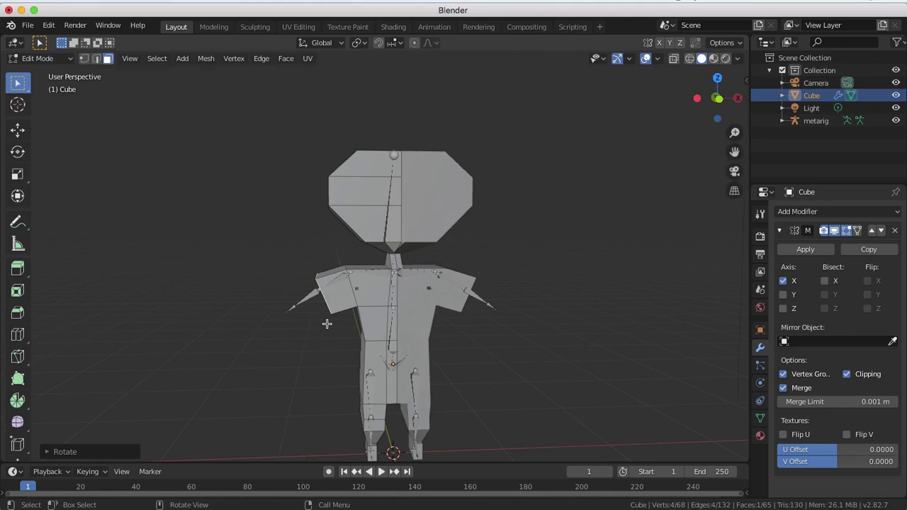
Raise the shoulder's end face about 0.03 m along global Z.
{"action": "key", "text": "g"}
{"action": "key", "text": "z"}
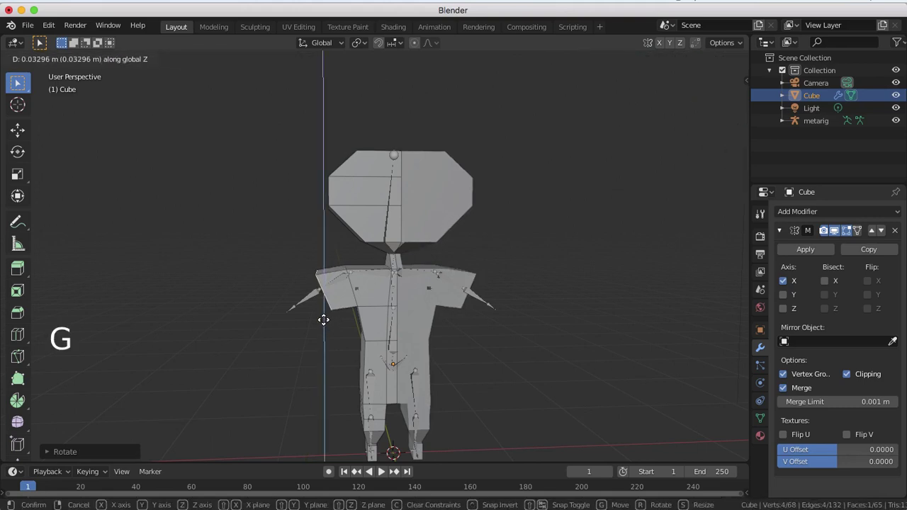
{"action": "left_click", "coordinate": [323, 320]}
{"action": "key", "text": "e"}
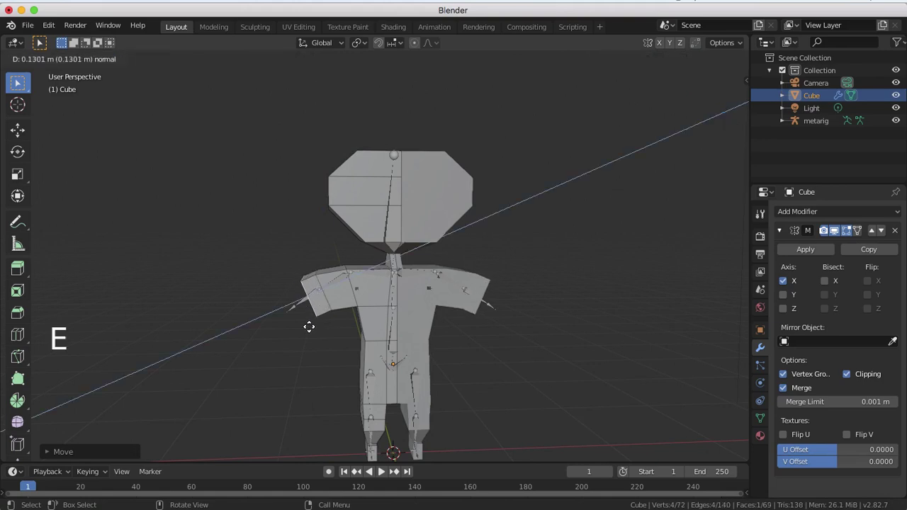
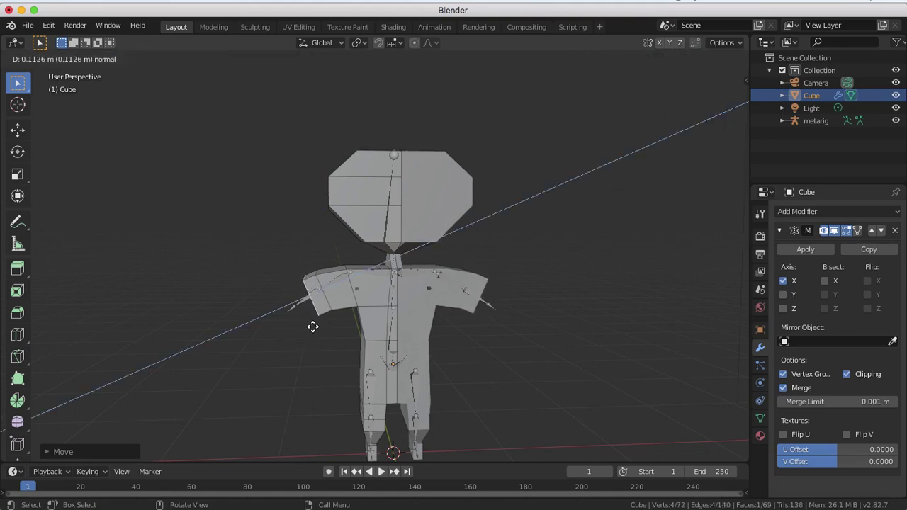
{"action": "left_click", "coordinate": [312, 327]}
{"action": "key", "text": "super+z"}
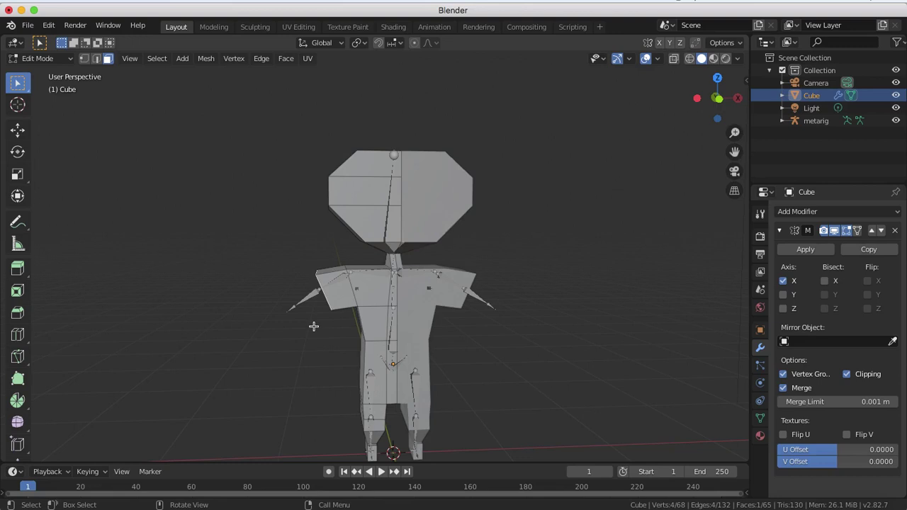
Scale the shoulder's end face to about 0.61 and extrude it about 0.11 m outward along the arm bone.
{"action": "key", "text": "s"}
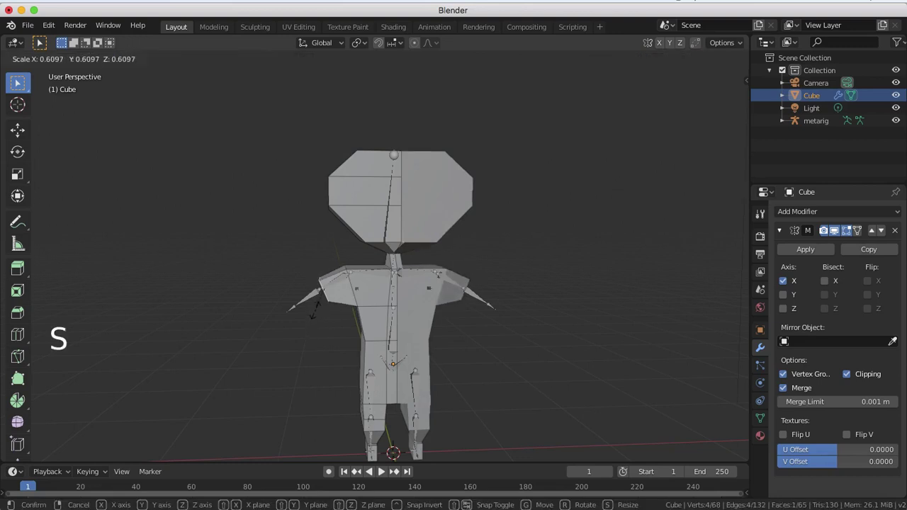
{"action": "left_click", "coordinate": [315, 307]}
{"action": "key", "text": "e"}
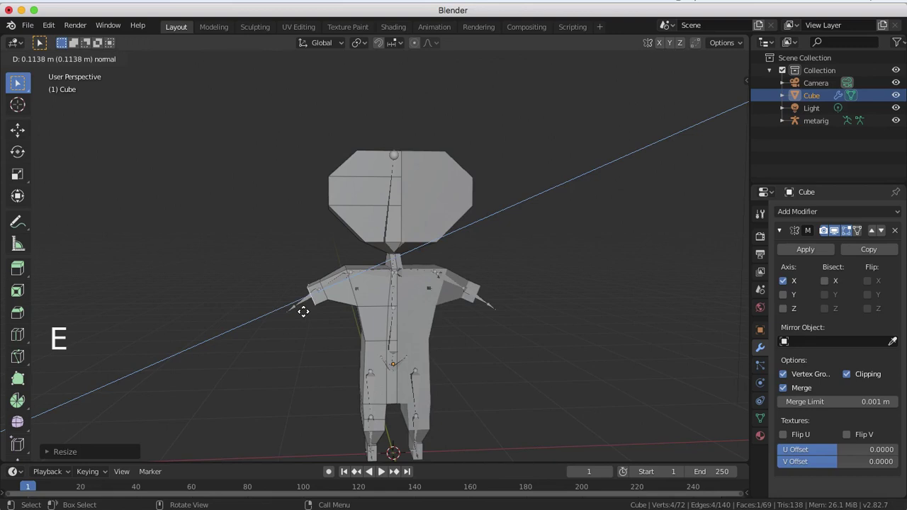
{"action": "left_click", "coordinate": [303, 312]}
Shrink the upper arm's end face slightly and rotate it about -10° around global Y to align with the forearm bone.
{"action": "key", "text": "s"}
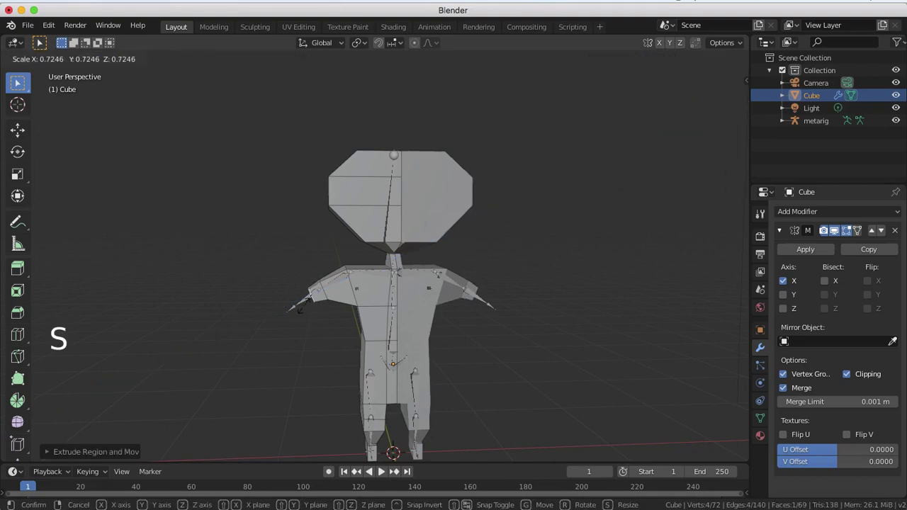
{"action": "left_click", "coordinate": [303, 307]}
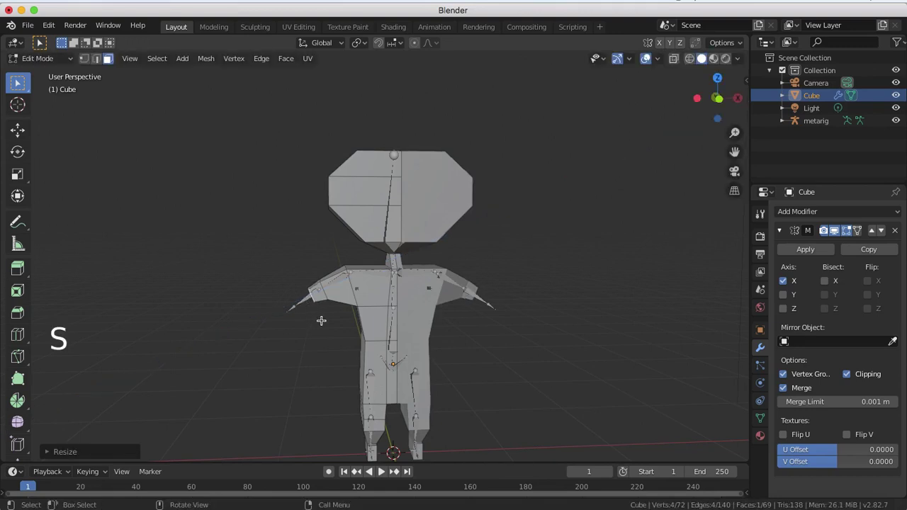
{"action": "scroll", "coordinate": [321, 321], "scroll_direction": "up", "scroll_amount": 3}
{"action": "scroll", "coordinate": [304, 334], "scroll_direction": "down", "scroll_amount": 2}
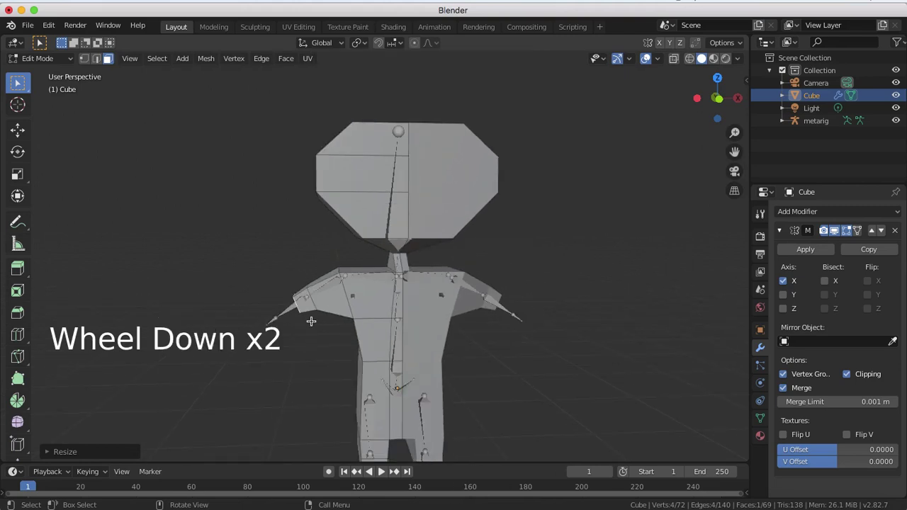
{"action": "scroll", "coordinate": [309, 325], "scroll_direction": "up", "scroll_amount": 2}
{"action": "mouse_move", "coordinate": [309, 325]}
{"action": "middle_mouse_down"}
{"action": "mouse_move", "coordinate": [331, 312]}
{"action": "mouse_move", "coordinate": [311, 329]}
{"action": "middle_mouse_up"}
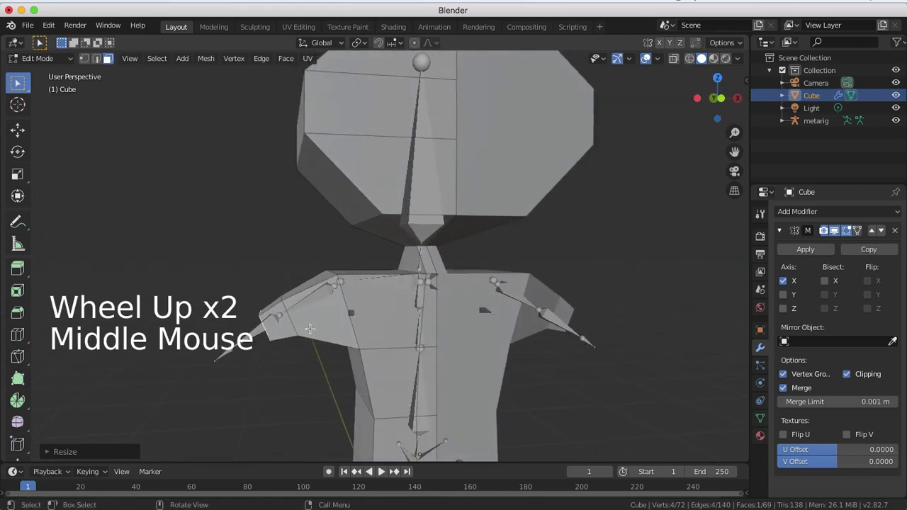
{"action": "key", "text": "r"}
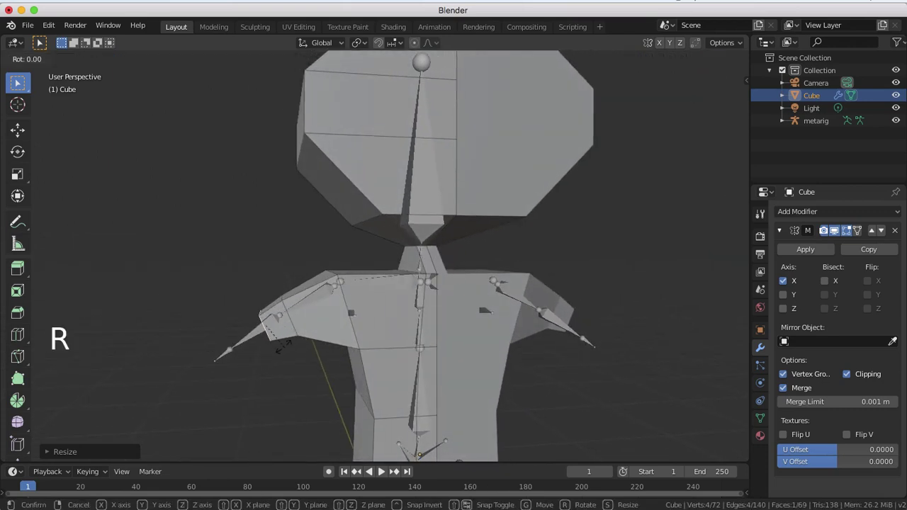
{"action": "key", "text": "y"}
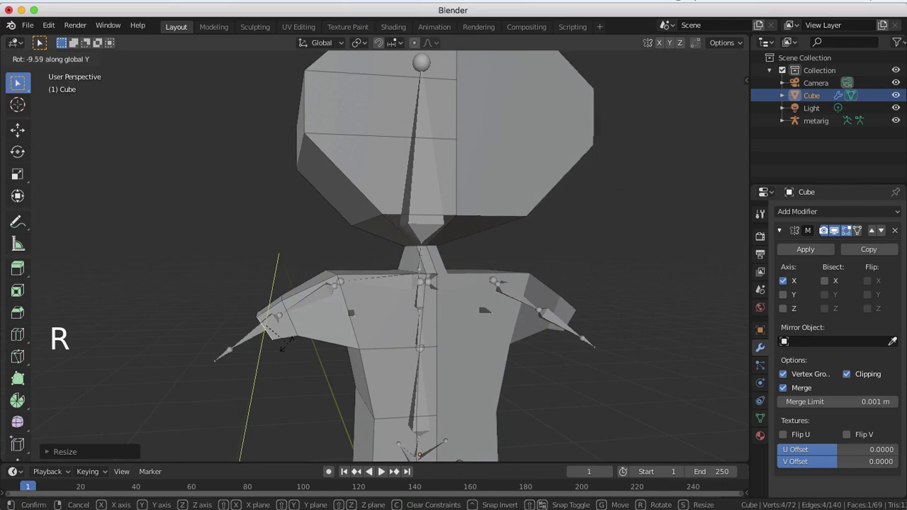
{"action": "left_click", "coordinate": [286, 345]}
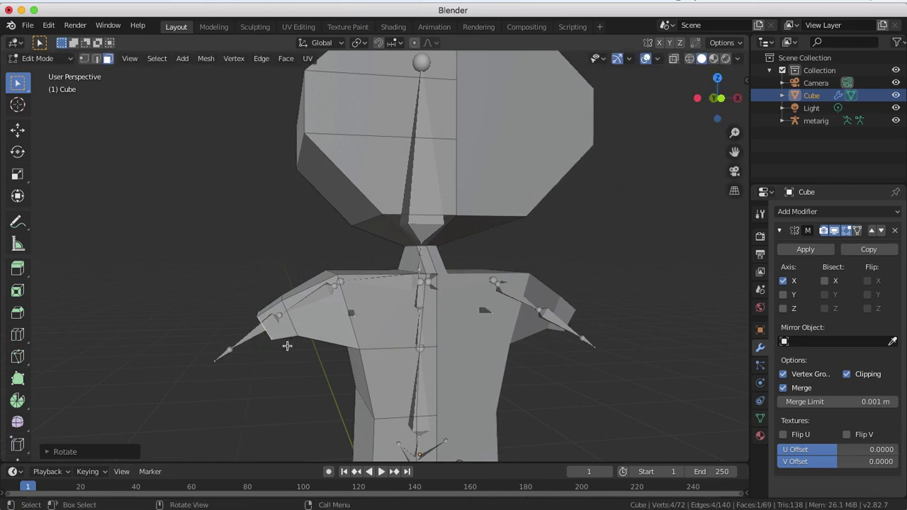
Extrude the forearm about 0.15 m to the wrist and scale its end face to about 0.66.
{"action": "key", "text": "e"}
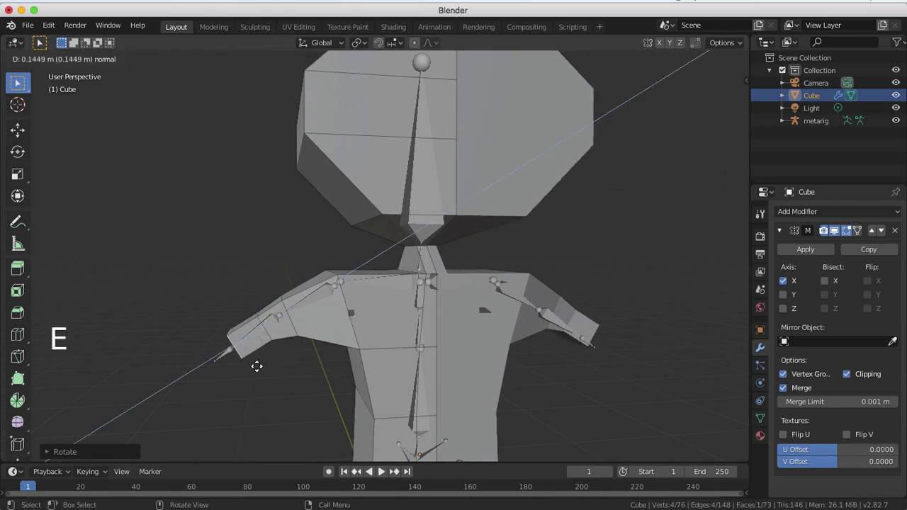
{"action": "left_click", "coordinate": [258, 367]}
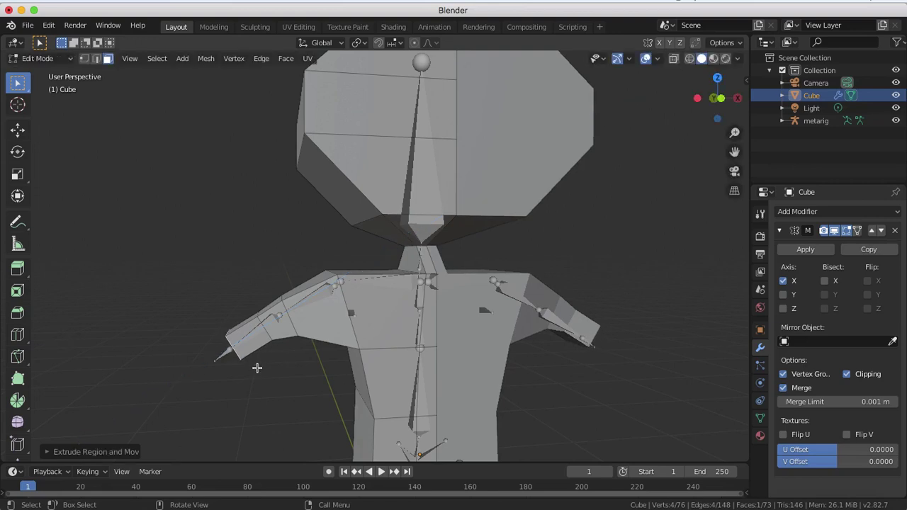
{"action": "key", "text": "s"}
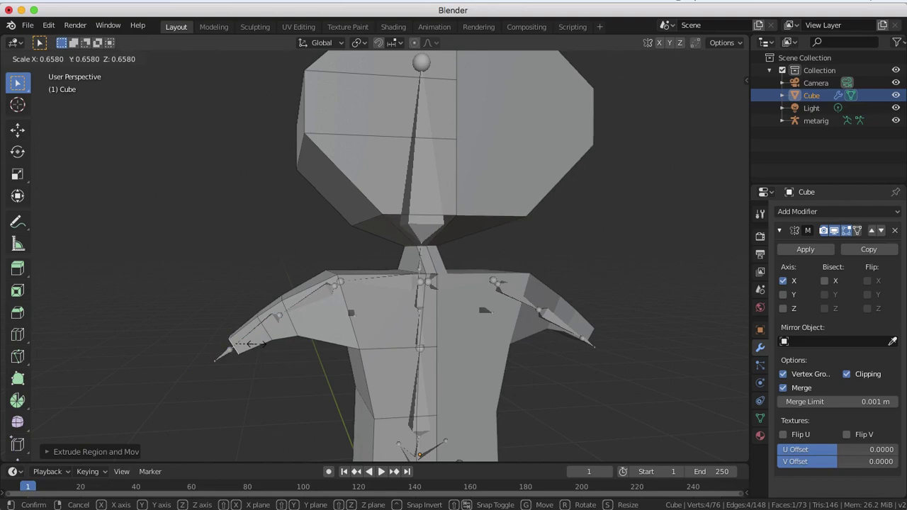
{"action": "left_click", "coordinate": [257, 344]}
Extrude the forearm's end about 0.04 m, then extrude it again past the hand bone and taper the tip to about 0.47.
{"action": "key", "text": "e"}
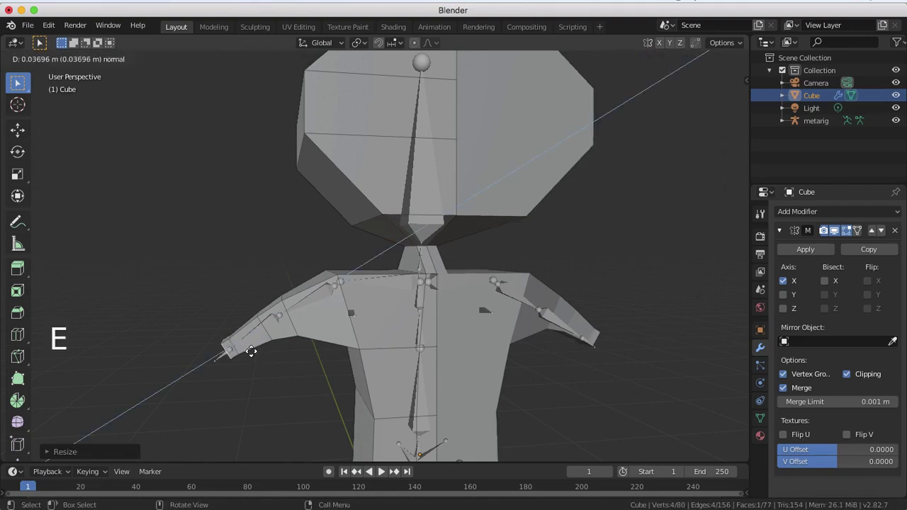
{"action": "left_click", "coordinate": [249, 353]}
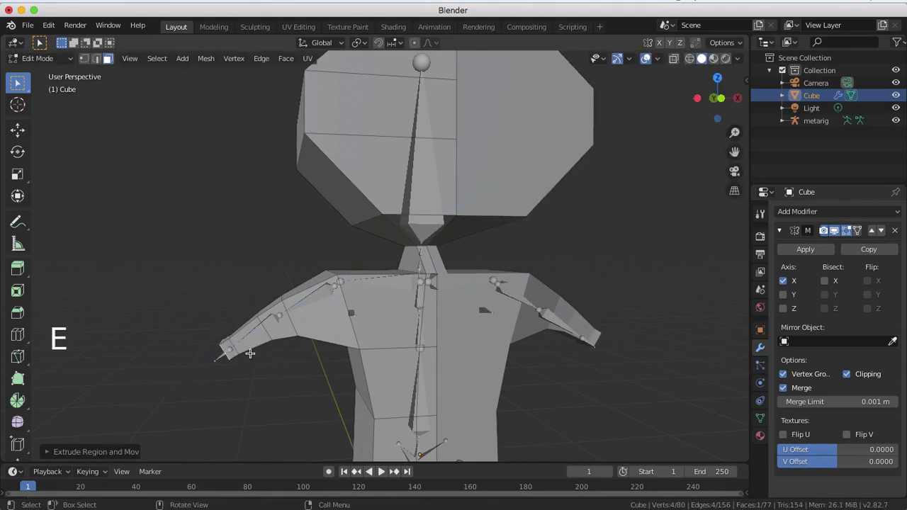
{"action": "key", "text": "e"}
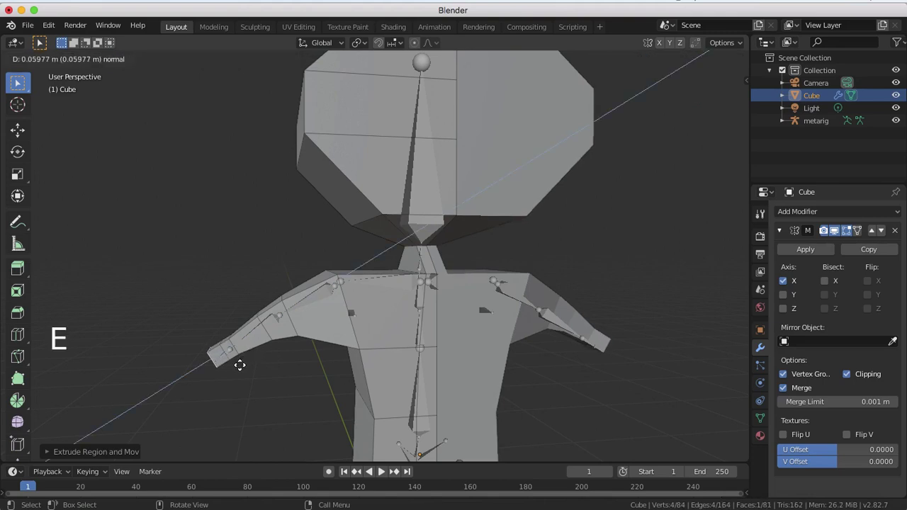
{"action": "left_click", "coordinate": [234, 374]}
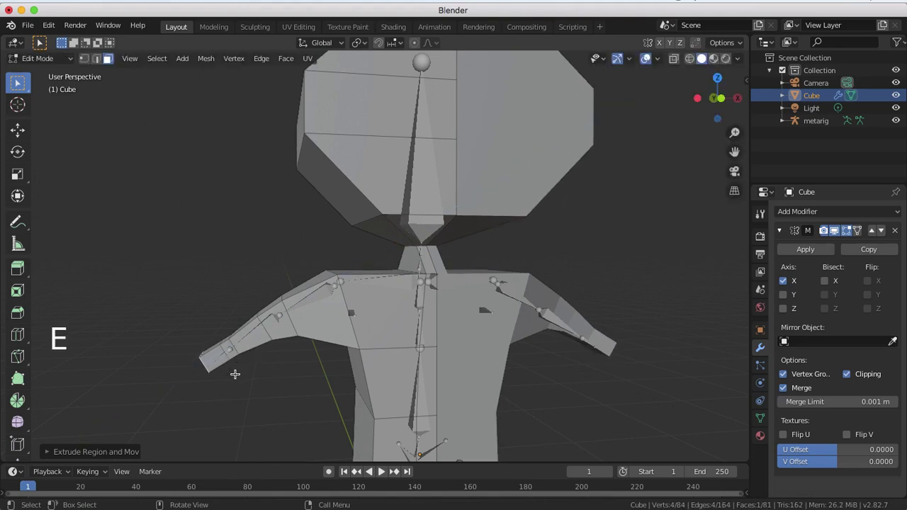
{"action": "key", "text": "s"}
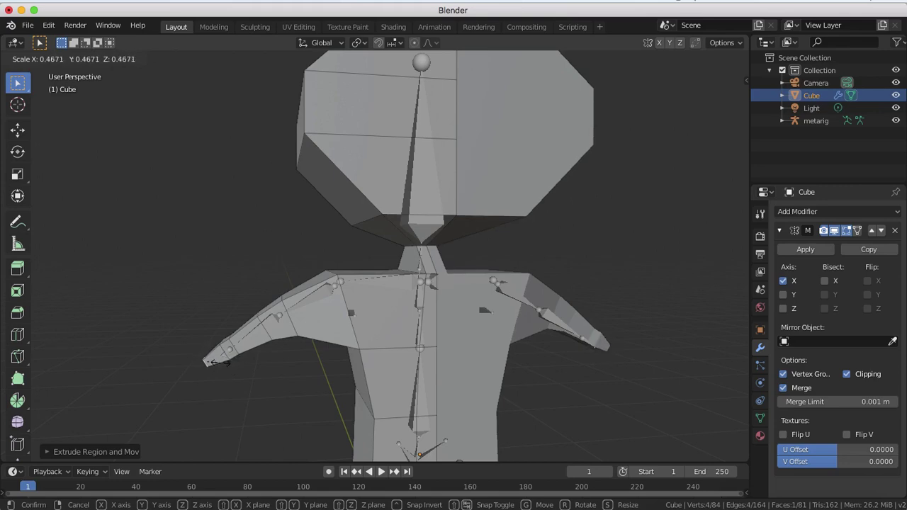
{"action": "left_click", "coordinate": [212, 362]}
Enable X-ray, select all faces of the arm and move them about 0.05 m, mainly along global Y, to centre them on the arm bones.
{"action": "middle_click_drag", "start_coordinate": [223, 363], "coordinate": [366, 363]}
{"action": "scroll", "coordinate": [366, 363], "scroll_direction": "down", "scroll_amount": 2}
{"action": "middle_click_drag", "start_coordinate": [410, 304], "coordinate": [391, 348]}
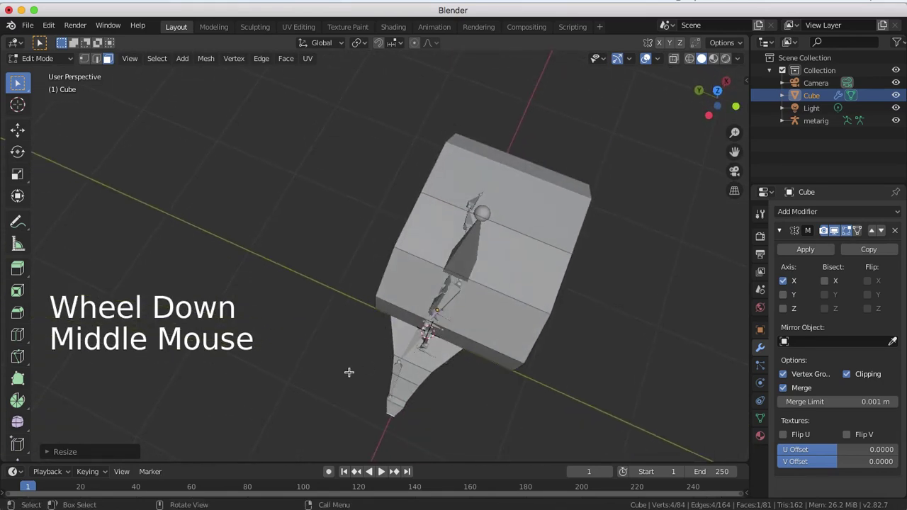
{"action": "left_click", "coordinate": [674, 59]}
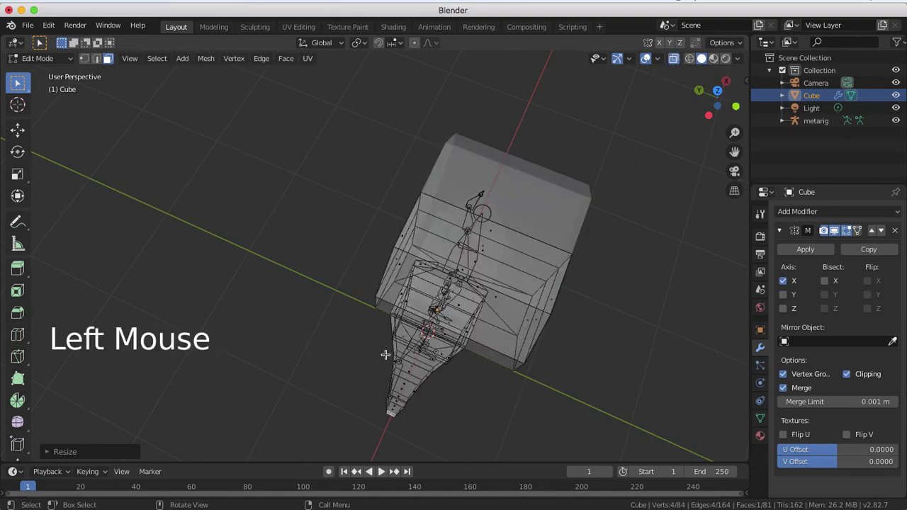
{"action": "middle_click_drag", "start_coordinate": [436, 385], "coordinate": [473, 394]}
{"action": "scroll", "coordinate": [493, 393], "scroll_direction": "up", "scroll_amount": 2}
{"action": "scroll", "coordinate": [527, 396], "scroll_direction": "up", "scroll_amount": 1}
{"action": "middle_click_drag", "start_coordinate": [526, 396], "coordinate": [518, 328], "text": "shift"}
{"action": "left_click_drag", "start_coordinate": [533, 307], "coordinate": [411, 419]}
{"action": "middle_click_drag", "start_coordinate": [411, 419], "coordinate": [409, 400]}
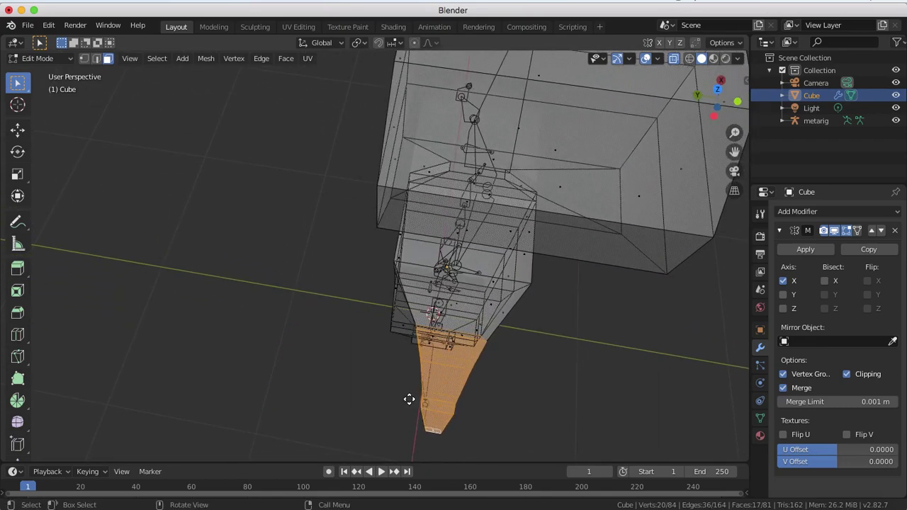
{"action": "key", "text": "g"}
{"action": "key", "text": "y"}
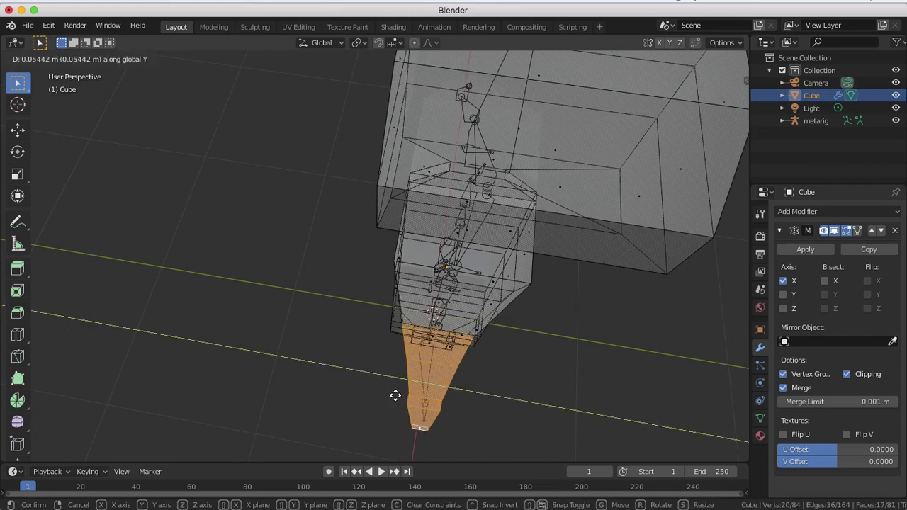
{"action": "key", "text": "c"}
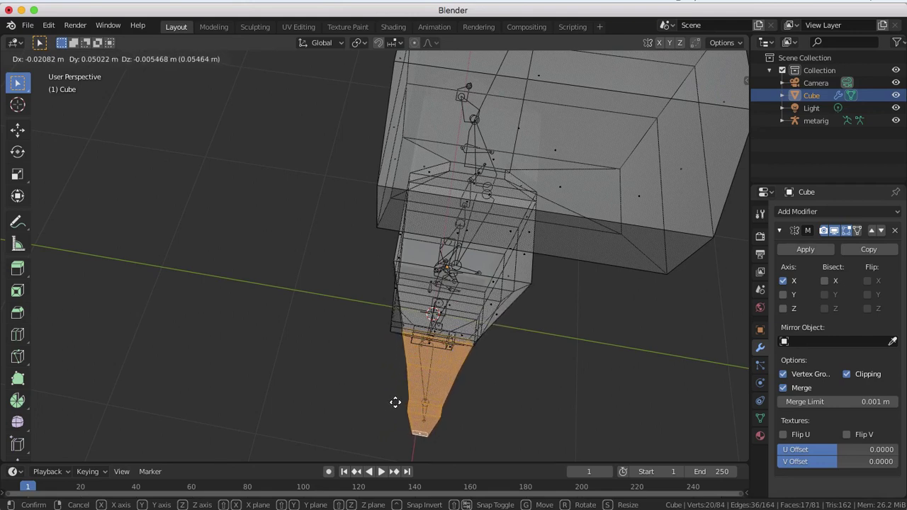
{"action": "left_click", "coordinate": [397, 403]}
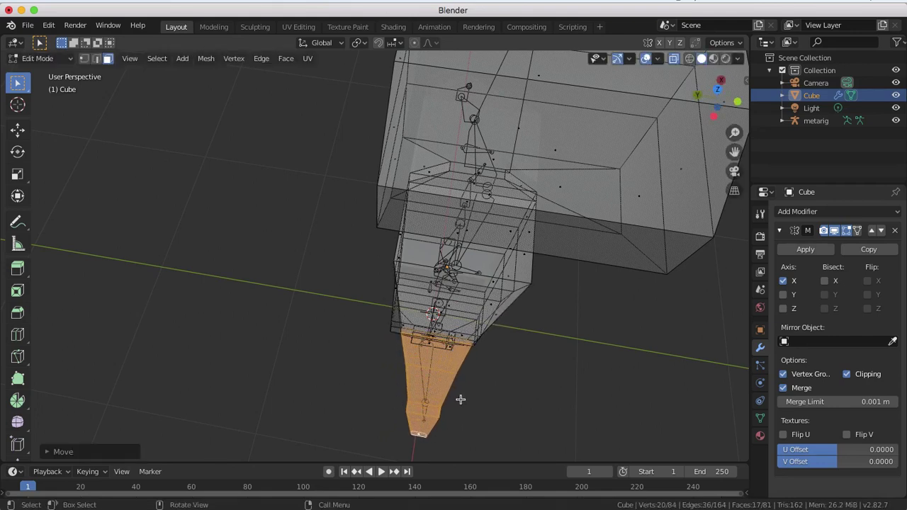
{"action": "left_click", "coordinate": [490, 400]}
Move the vertical edge at the head's front outer corner about 0.07 m backward along global Y.
{"action": "middle_click_drag", "start_coordinate": [489, 401], "coordinate": [472, 333]}
{"action": "scroll", "coordinate": [471, 332], "scroll_direction": "down", "scroll_amount": 3}
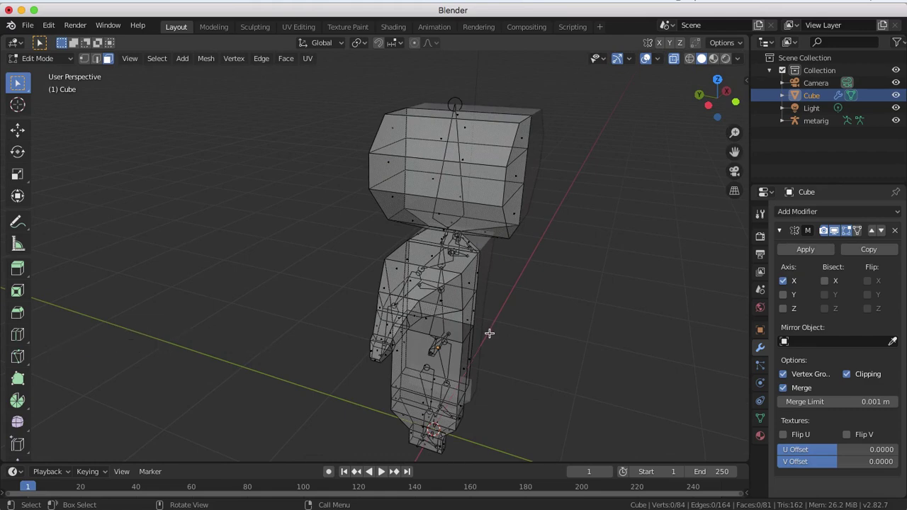
{"action": "middle_click_drag", "start_coordinate": [554, 329], "coordinate": [550, 374]}
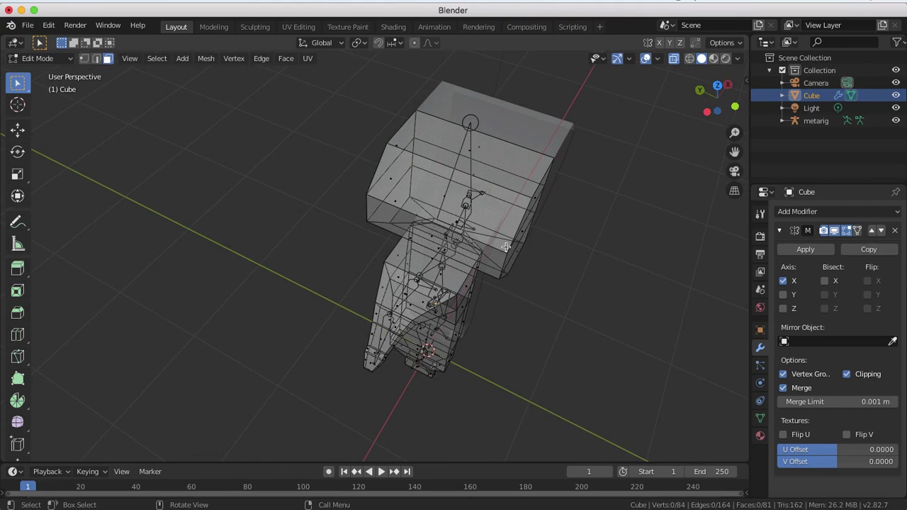
{"action": "middle_click_drag", "start_coordinate": [506, 246], "coordinate": [541, 237]}
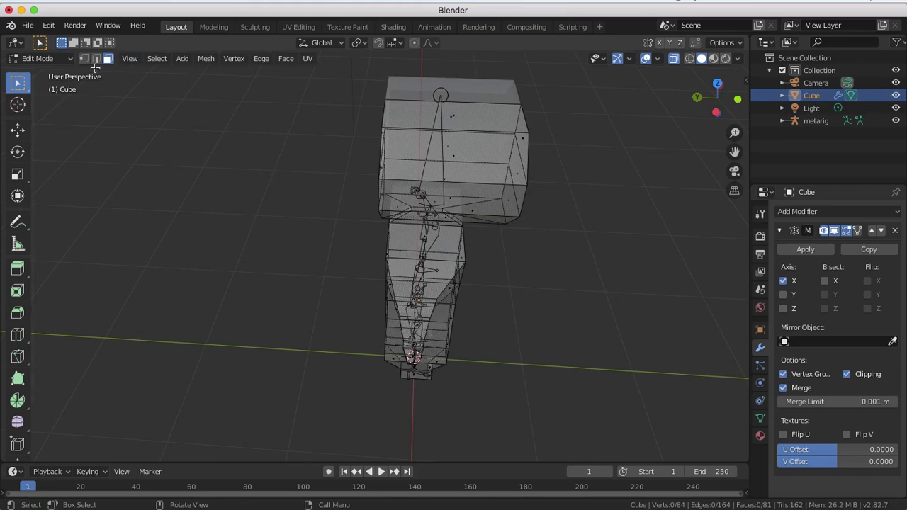
{"action": "middle_click_drag", "start_coordinate": [570, 214], "coordinate": [518, 203]}
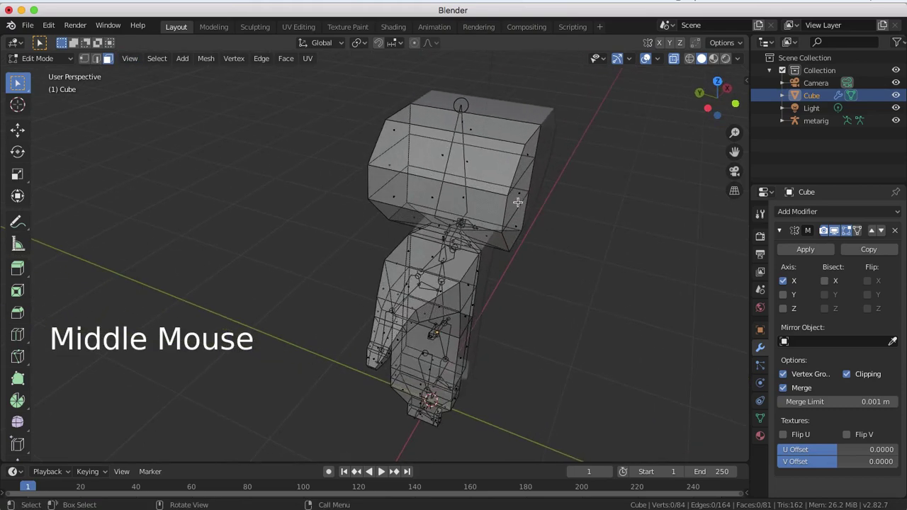
{"action": "left_click", "coordinate": [507, 220]}
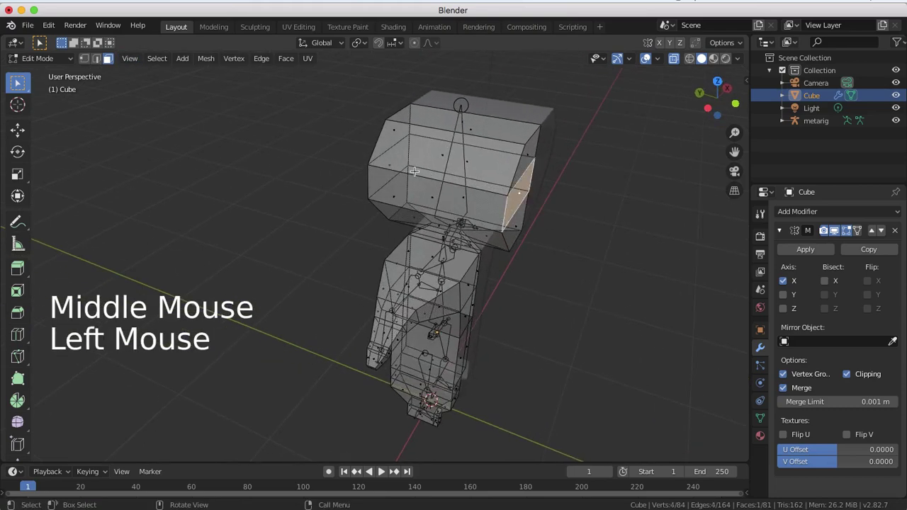
{"action": "left_click", "coordinate": [97, 59]}
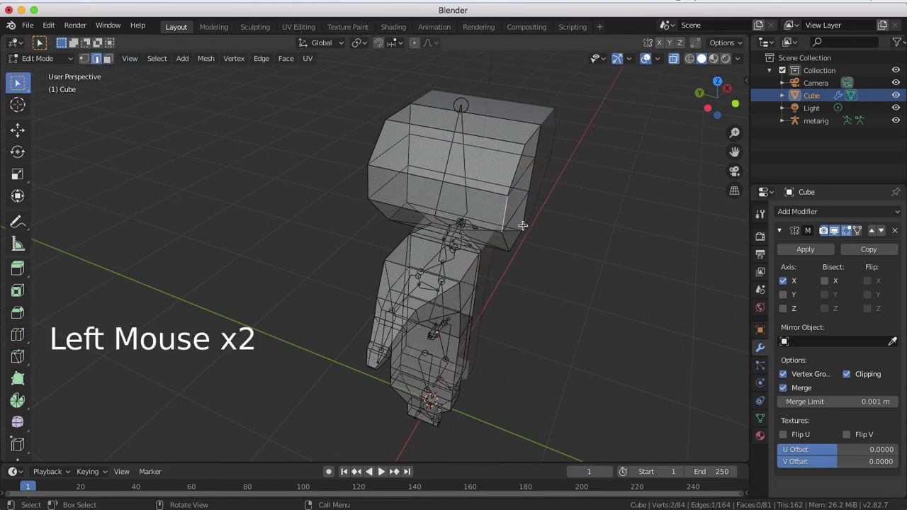
{"action": "mouse_move", "coordinate": [573, 206]}
{"action": "middle_mouse_down"}
{"action": "mouse_move", "coordinate": [571, 214]}
{"action": "mouse_move", "coordinate": [522, 208]}
{"action": "mouse_move", "coordinate": [522, 198]}
{"action": "mouse_move", "coordinate": [562, 199]}
{"action": "middle_mouse_up"}
{"action": "key", "text": "g"}
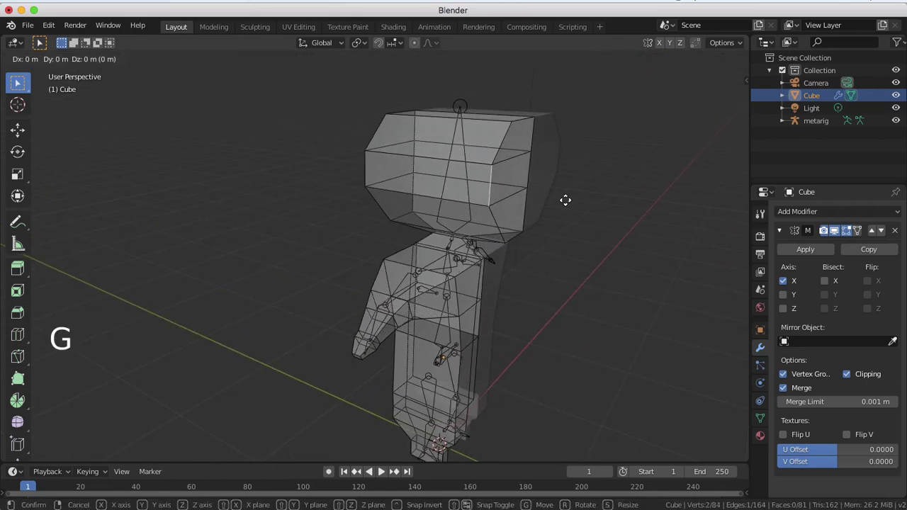
{"action": "key", "text": "y"}
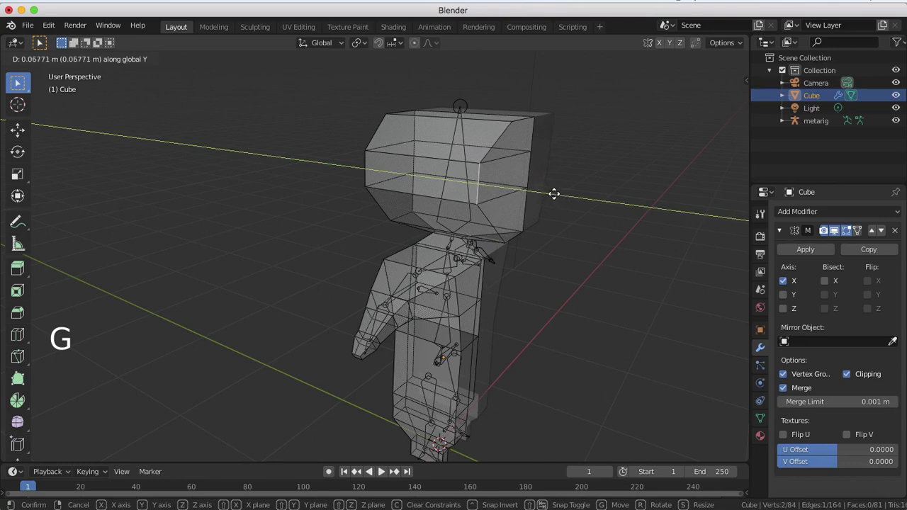
{"action": "left_click", "coordinate": [552, 192]}
Add four evenly spaced vertical loop cuts through the half head, running down through the torso.
{"action": "middle_click_drag", "start_coordinate": [552, 192], "coordinate": [580, 252]}
{"action": "middle_click_drag", "start_coordinate": [555, 213], "coordinate": [426, 143]}
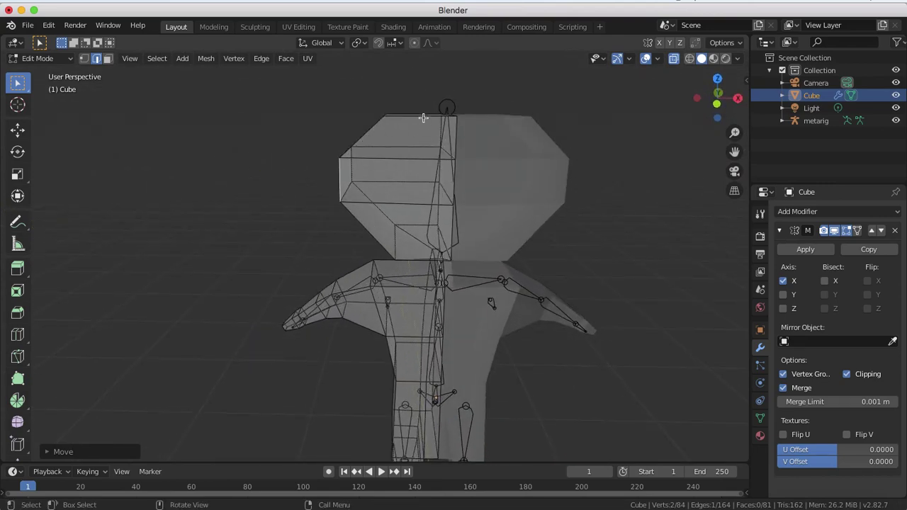
{"action": "left_click", "coordinate": [423, 117]}
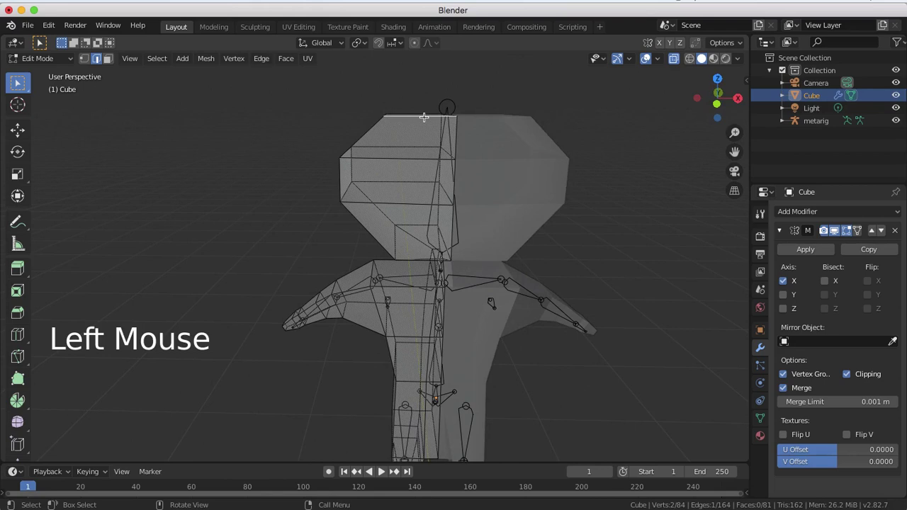
{"action": "key", "text": "ctrl"}
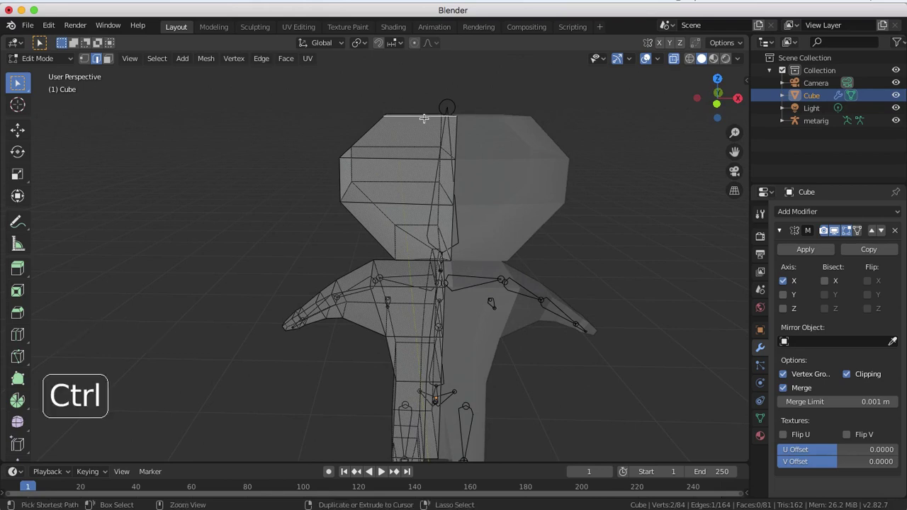
{"action": "key", "text": "ctrl+r"}
{"action": "scroll", "coordinate": [424, 120], "scroll_direction": "up", "scroll_amount": 3}
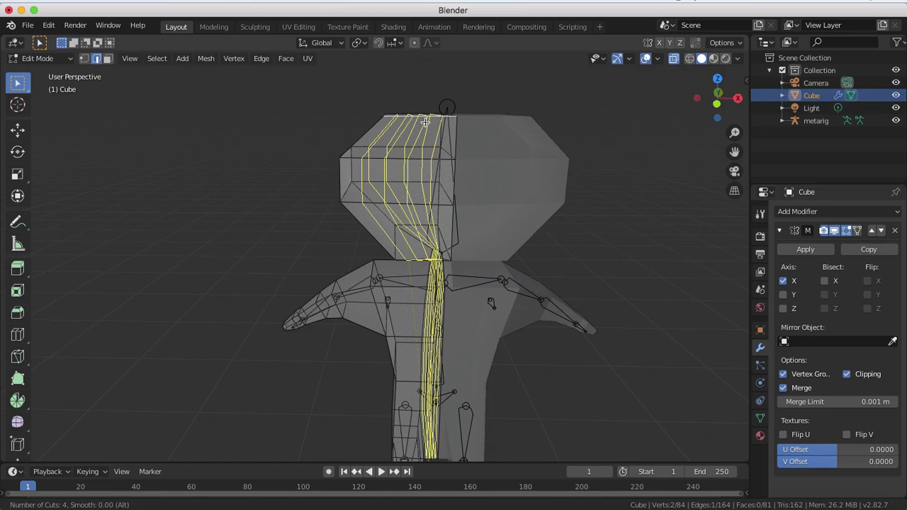
{"action": "left_click", "coordinate": [425, 122]}
{"action": "right_click", "coordinate": [420, 122]}
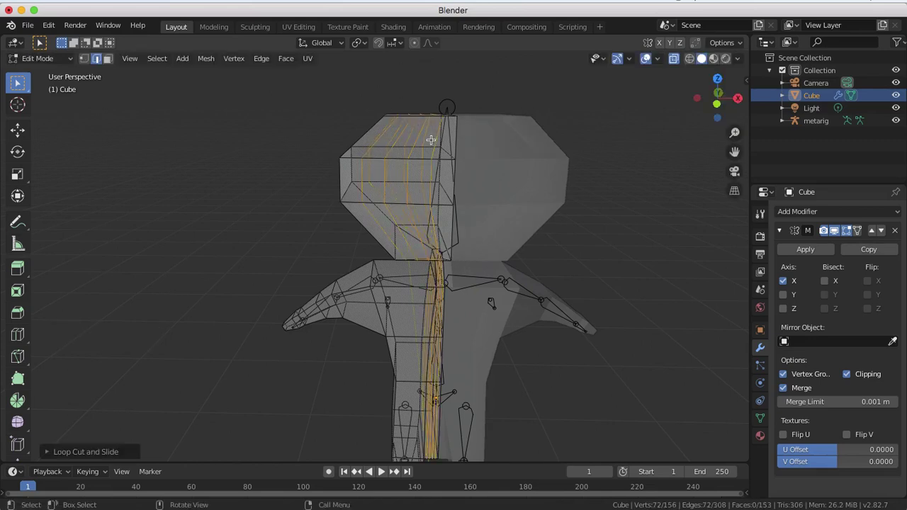
{"action": "left_click", "coordinate": [439, 167]}
{"action": "key", "text": "Return"}
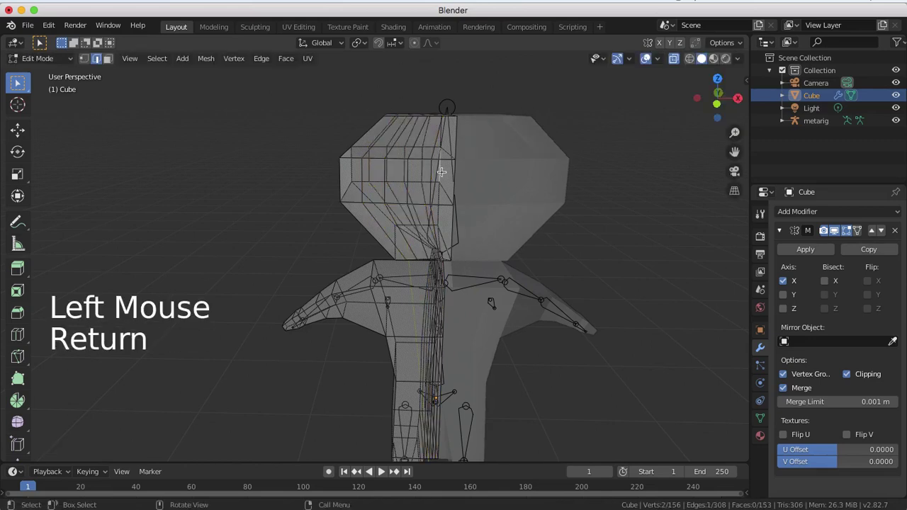
Move the face's upper front vertex beside the centre line closer to the mirror plane along global X.
{"action": "middle_click_drag", "start_coordinate": [440, 167], "coordinate": [472, 176]}
{"action": "scroll", "coordinate": [461, 181], "scroll_direction": "down", "scroll_amount": 1}
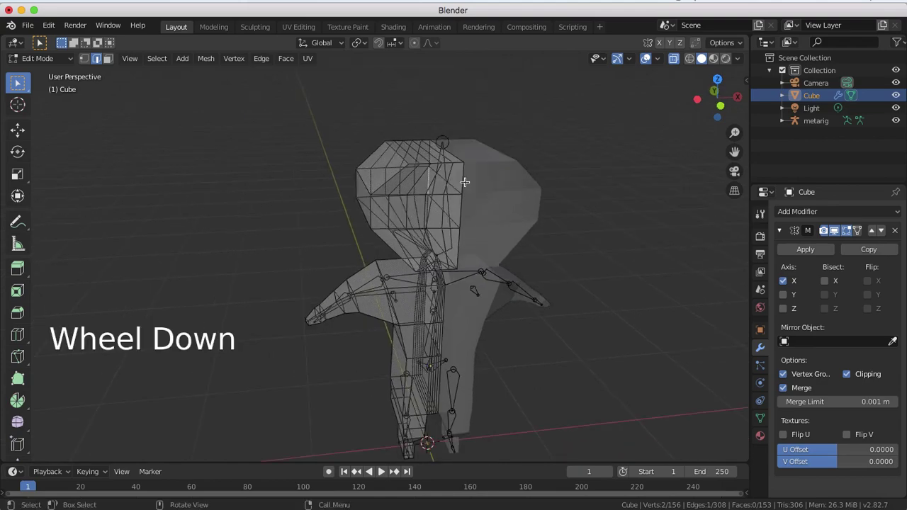
{"action": "scroll", "coordinate": [461, 183], "scroll_direction": "up", "scroll_amount": 3}
{"action": "middle_click_drag", "start_coordinate": [461, 182], "coordinate": [528, 164]}
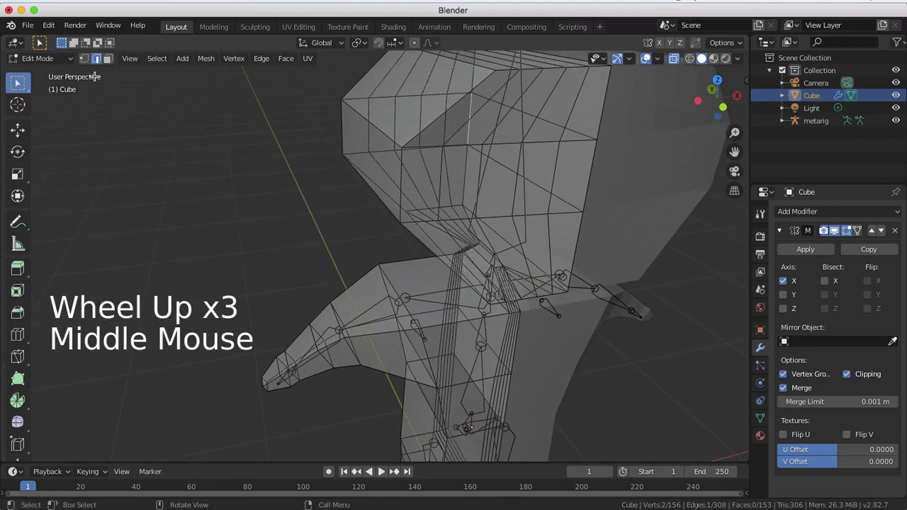
{"action": "left_click", "coordinate": [83, 59]}
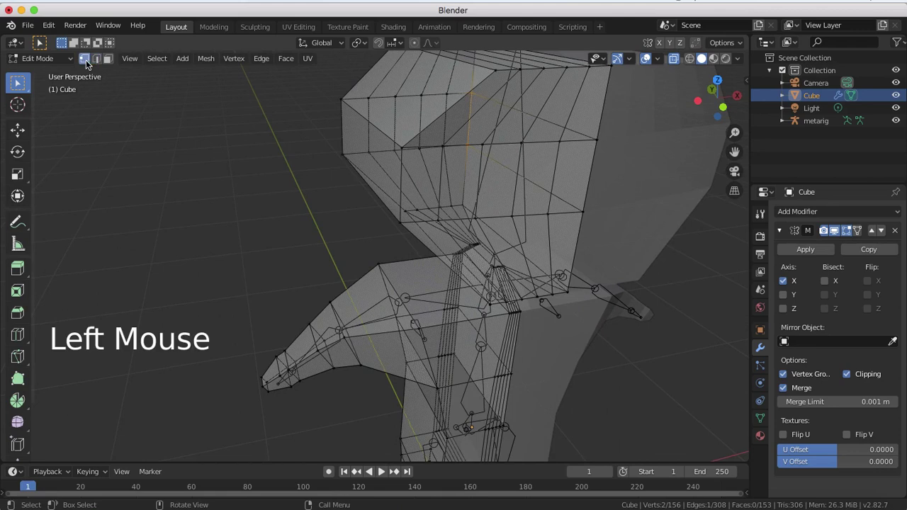
{"action": "left_click", "coordinate": [560, 142]}
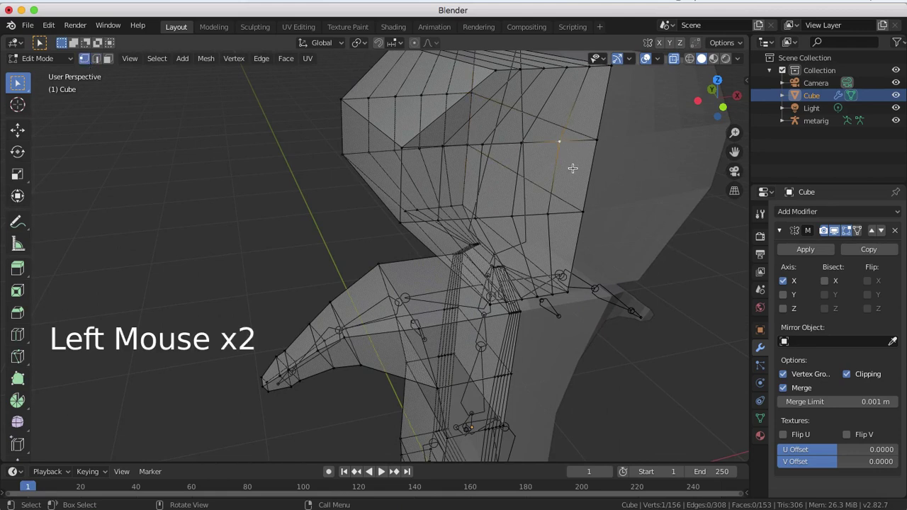
{"action": "key", "text": "g"}
{"action": "key", "text": "x"}
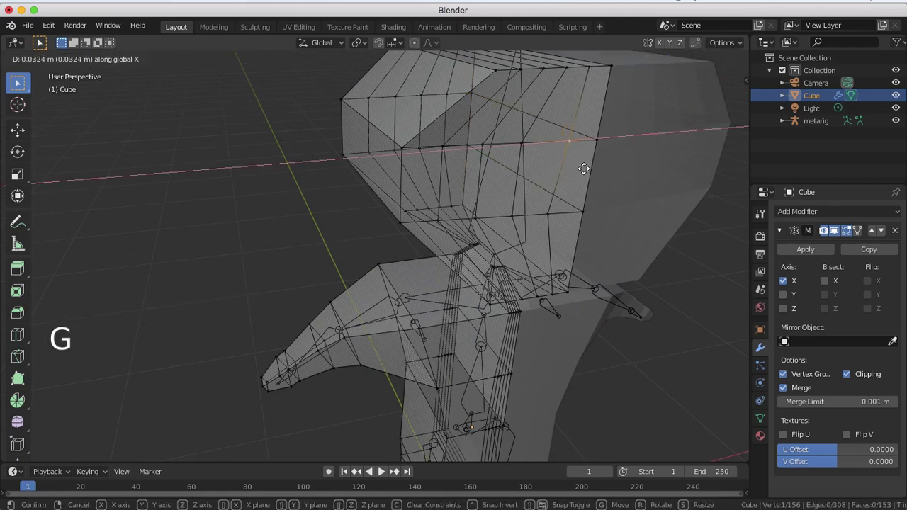
{"action": "left_click", "coordinate": [588, 168]}
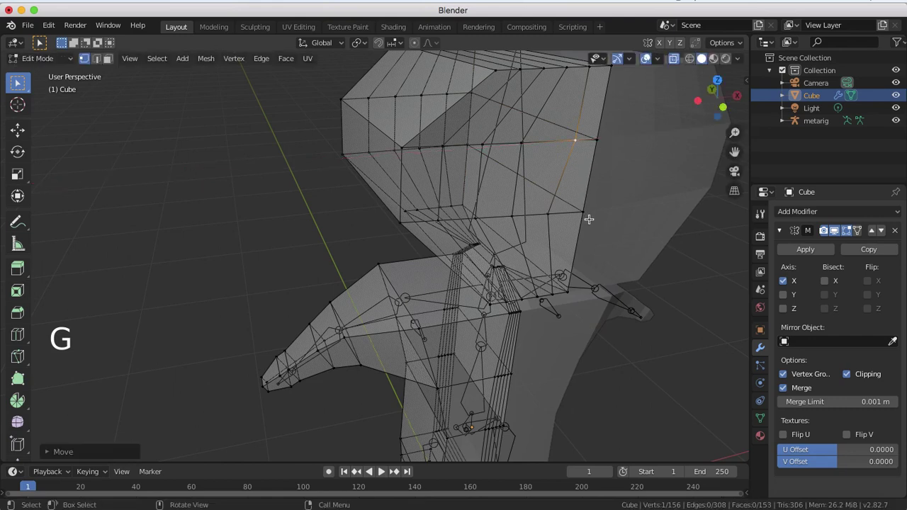
Add two evenly spaced horizontal loop cuts around the lower part of the head, between the face and the neck.
{"action": "left_click", "coordinate": [578, 254]}
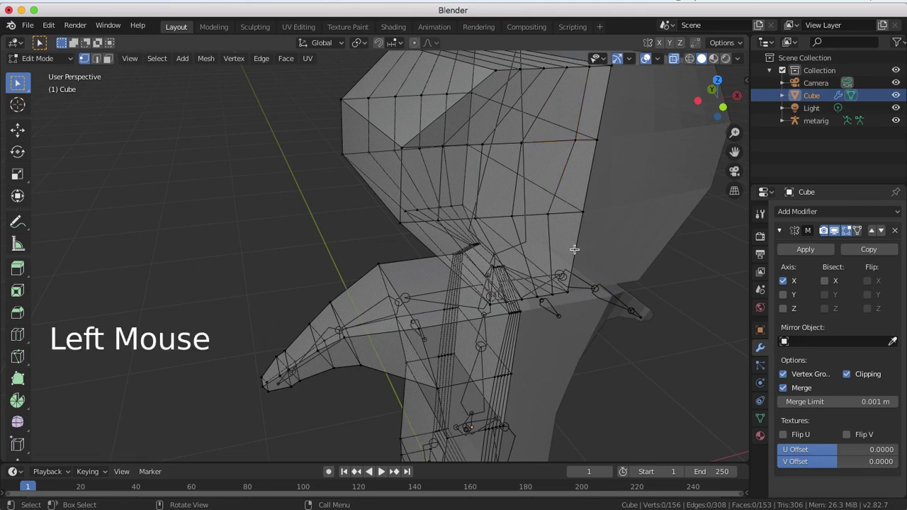
{"action": "left_click", "coordinate": [575, 253]}
{"action": "left_click", "coordinate": [578, 249]}
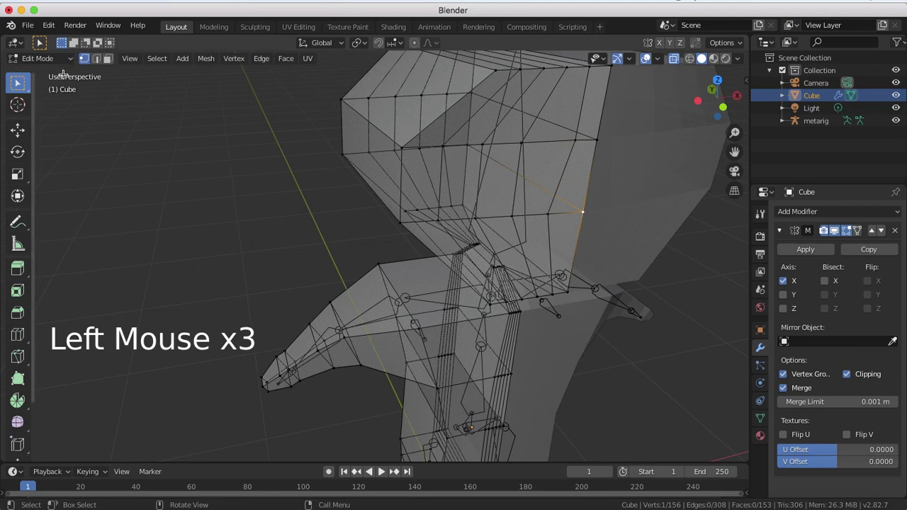
{"action": "left_click", "coordinate": [96, 58]}
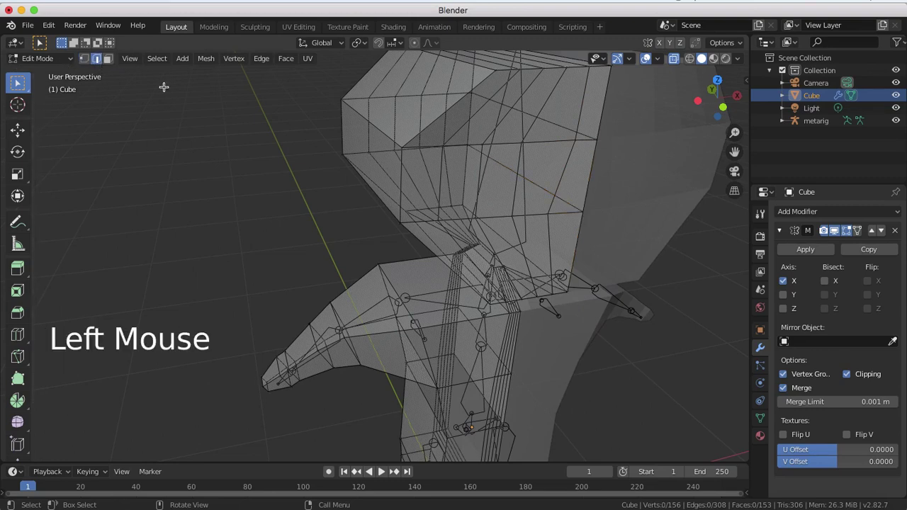
{"action": "left_click", "coordinate": [578, 248]}
{"action": "key", "text": "ctrl"}
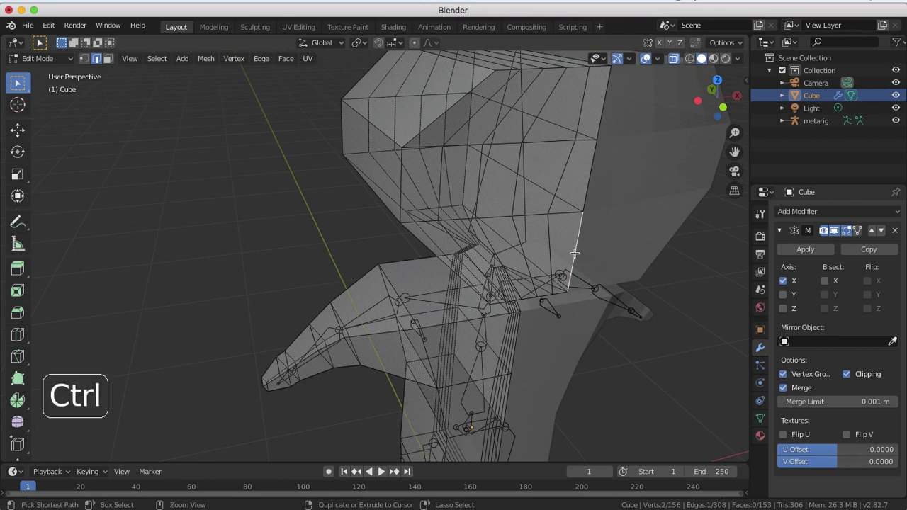
{"action": "key", "text": "ctrl+r"}
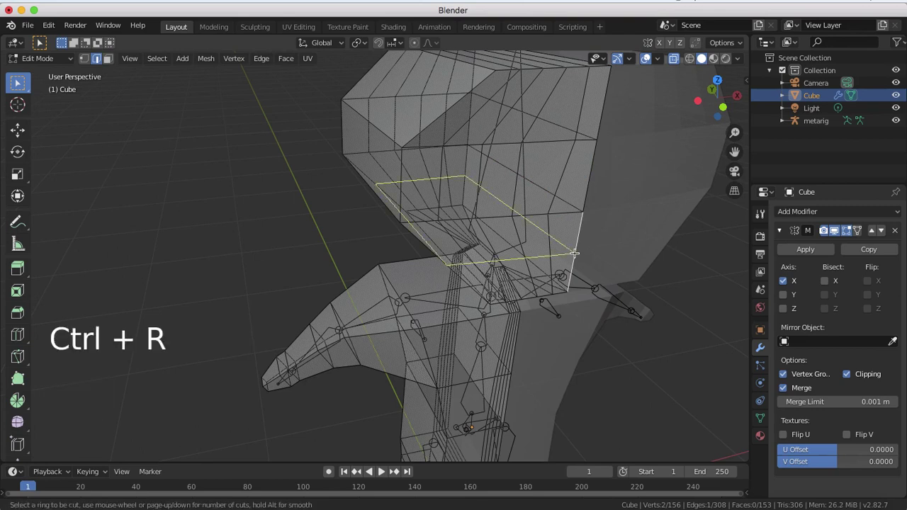
{"action": "scroll", "coordinate": [575, 253], "scroll_direction": "up", "scroll_amount": 1}
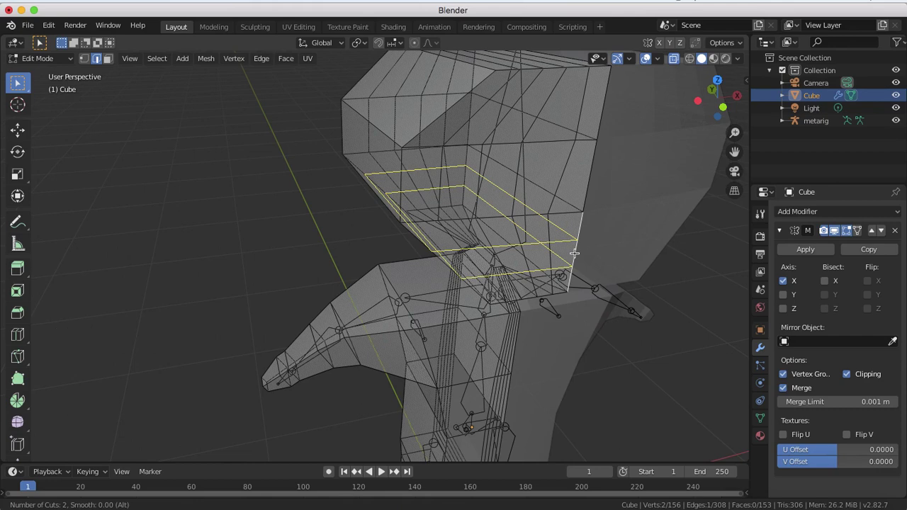
{"action": "left_click", "coordinate": [574, 253]}
{"action": "right_click", "coordinate": [574, 253]}
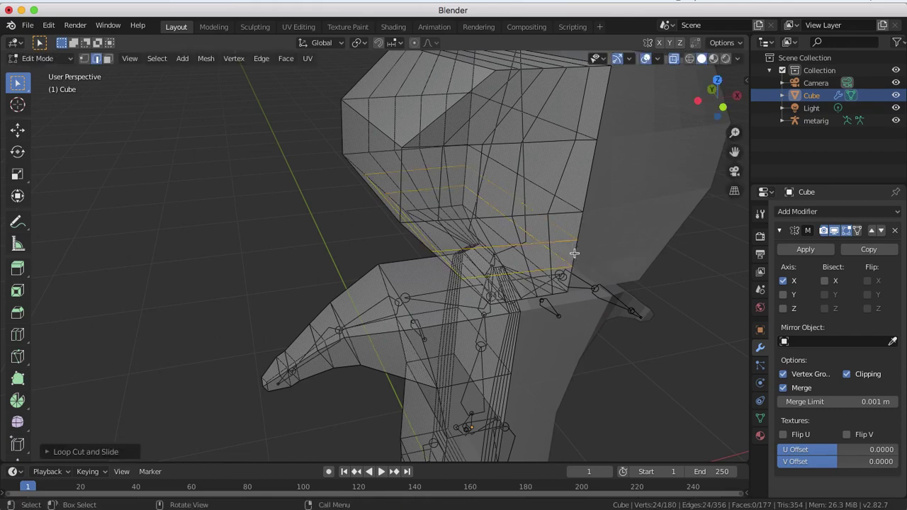
{"action": "key", "text": "Return"}
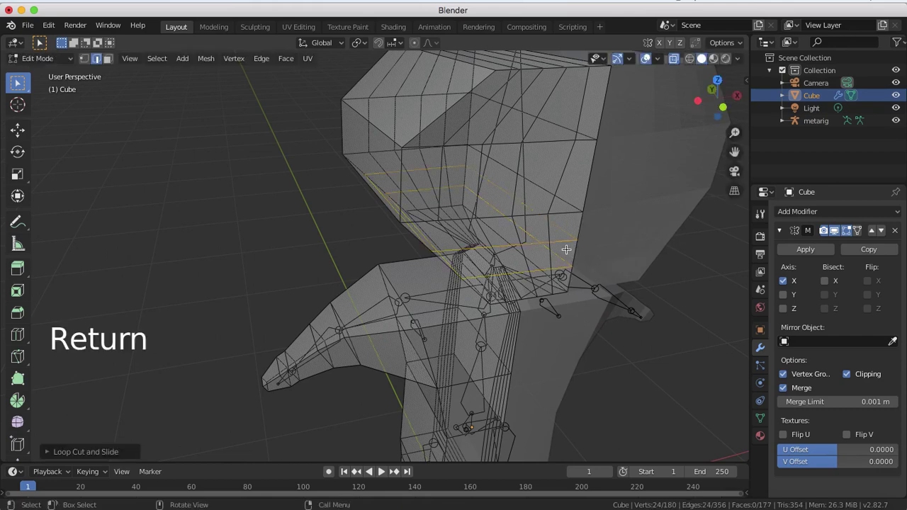
Pull the centre-line vertex at the lower front of the face about 0.06 m forward to form the nose tip.
{"action": "left_click", "coordinate": [573, 257]}
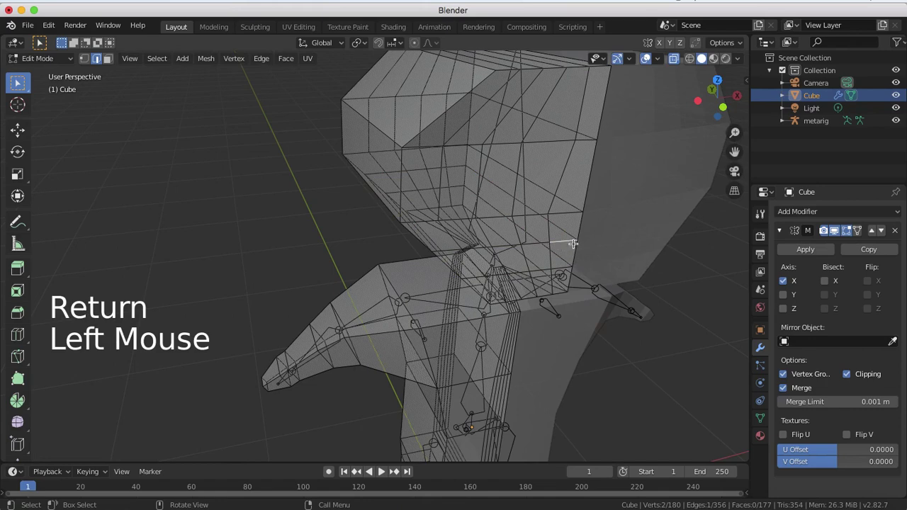
{"action": "middle_click_drag", "start_coordinate": [586, 253], "coordinate": [564, 227]}
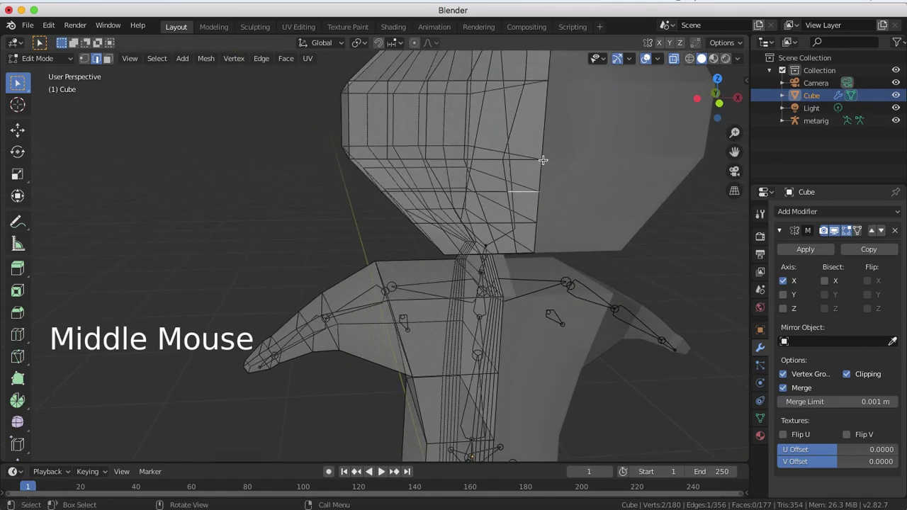
{"action": "left_click", "coordinate": [84, 58]}
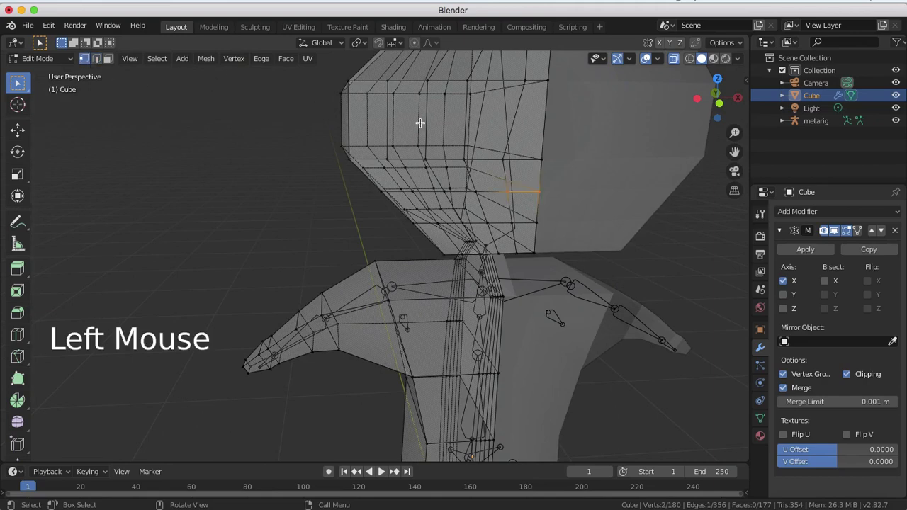
{"action": "left_click", "coordinate": [548, 167]}
{"action": "middle_click_drag", "start_coordinate": [564, 187], "coordinate": [619, 216]}
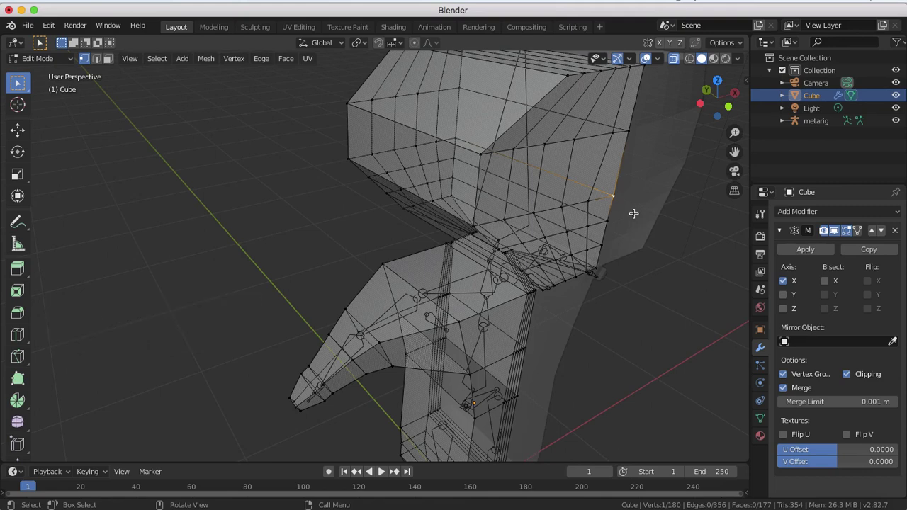
{"action": "key", "text": "g"}
{"action": "key", "text": "y"}
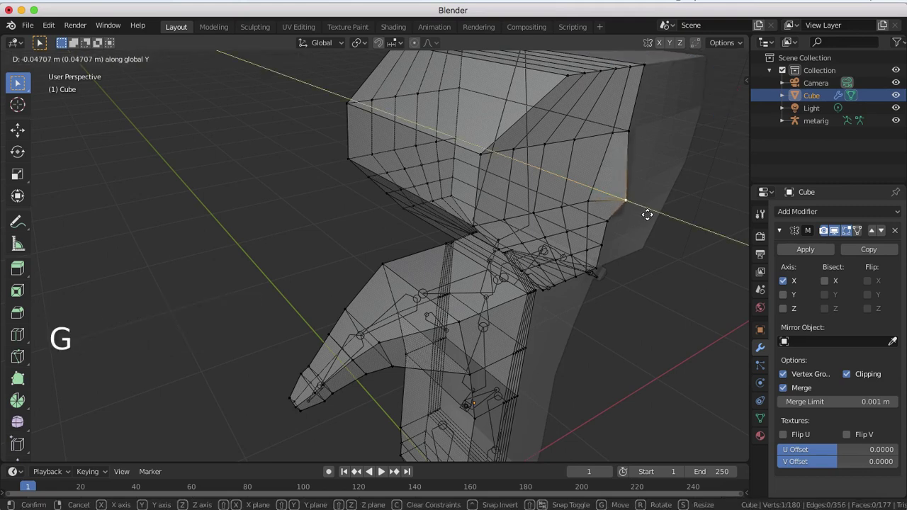
{"action": "key", "text": "y"}
{"action": "key", "text": "y"}
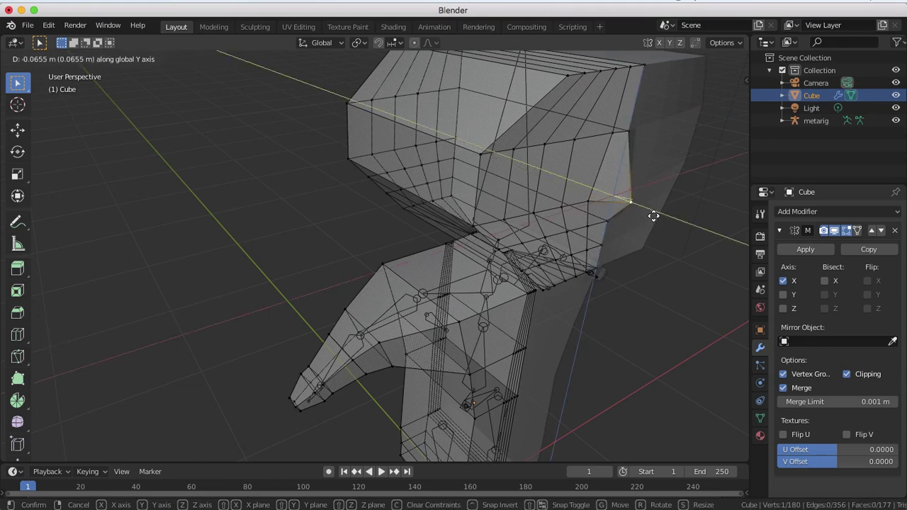
{"action": "key", "text": "shift+y"}
{"action": "key", "text": "shift+y"}
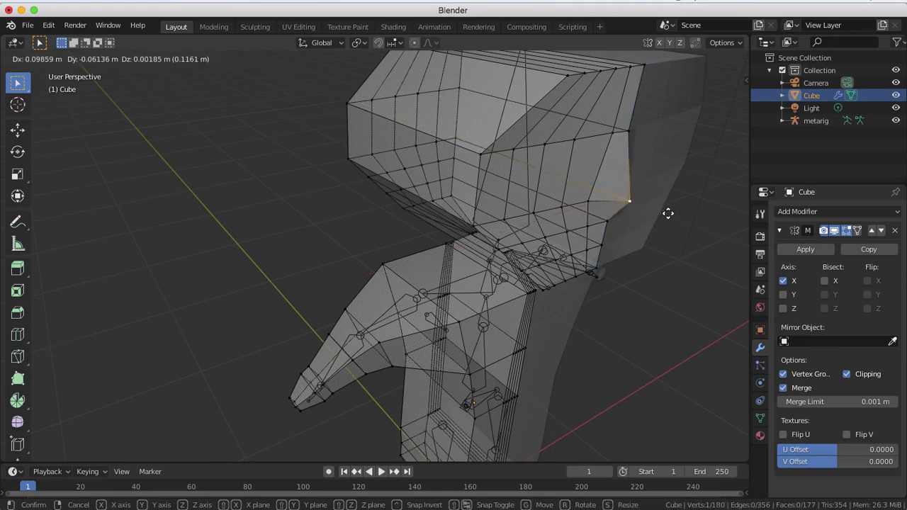
{"action": "left_click", "coordinate": [668, 213]}
{"action": "left_click", "coordinate": [652, 238]}
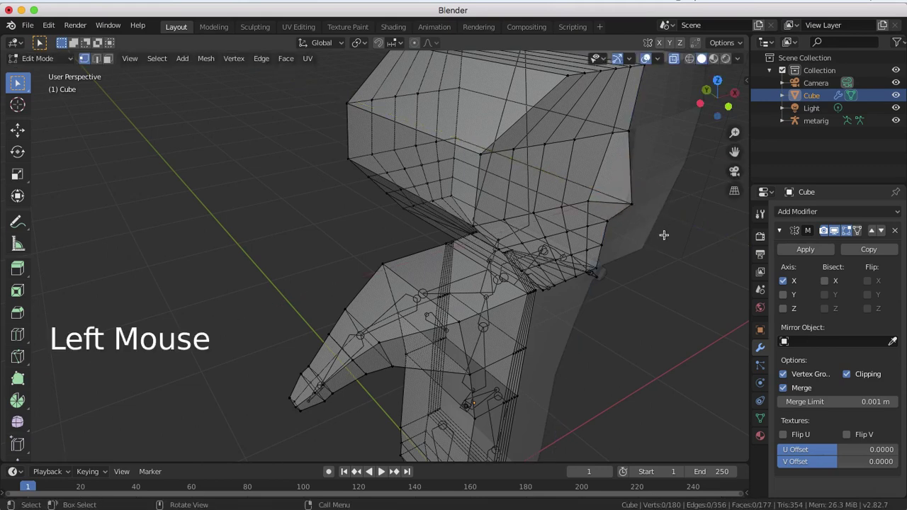
Raise the centre-line vertex just below the nose tip about 0.05 m along global Z.
{"action": "middle_click_drag", "start_coordinate": [655, 245], "coordinate": [574, 186]}
{"action": "scroll", "coordinate": [574, 186], "scroll_direction": "down", "scroll_amount": 1}
{"action": "left_click", "coordinate": [526, 192]}
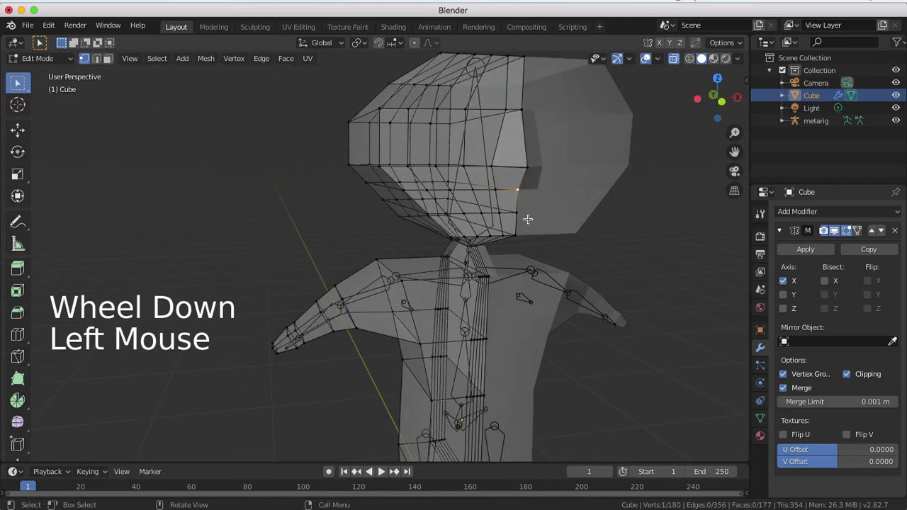
{"action": "key", "text": "g"}
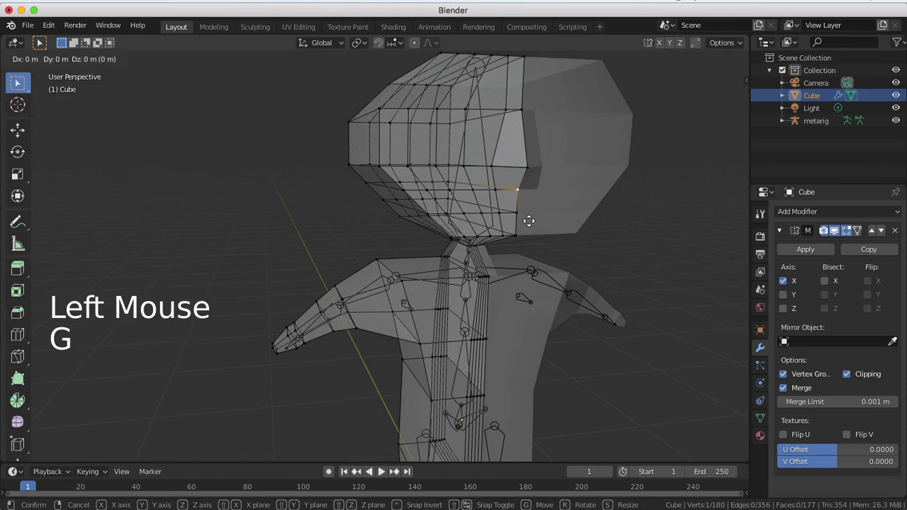
{"action": "key", "text": "z"}
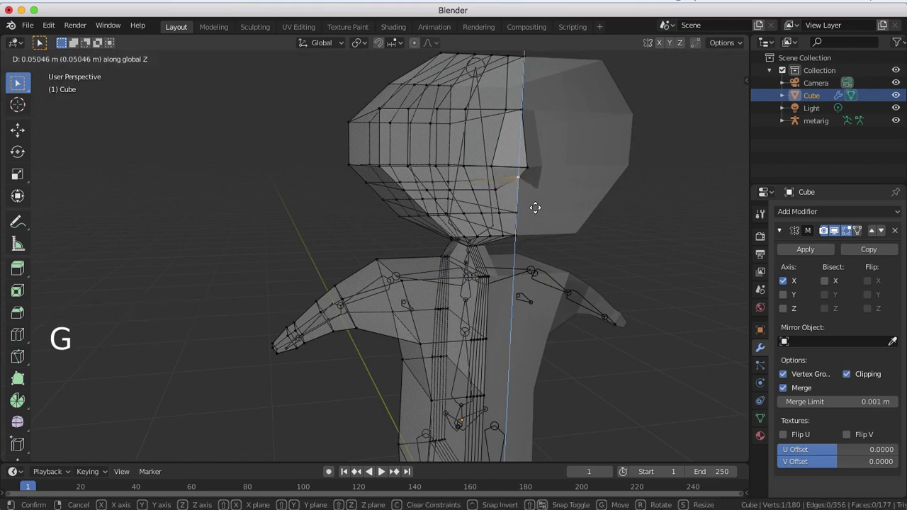
{"action": "left_click", "coordinate": [533, 208]}
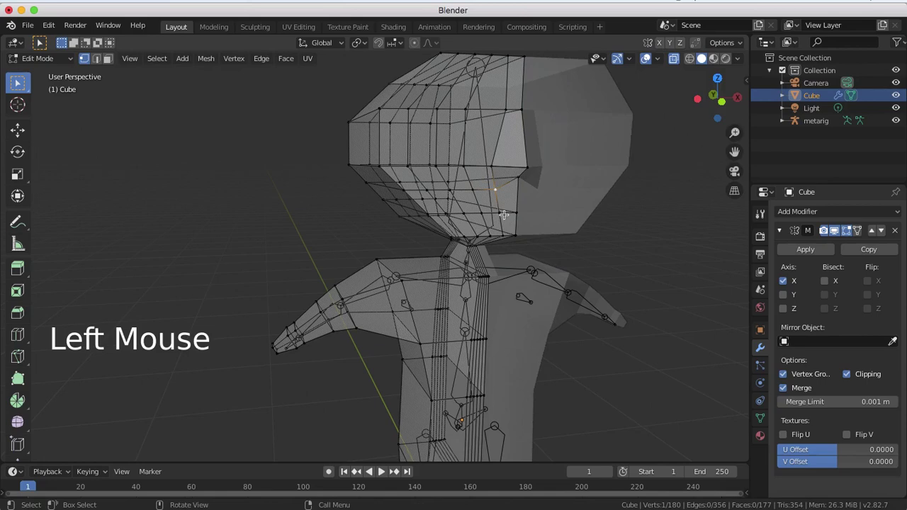
Raise the vertex beside the centre line under the nose about 0.03 m along global Z.
{"action": "key", "text": "g"}
{"action": "key", "text": "z"}
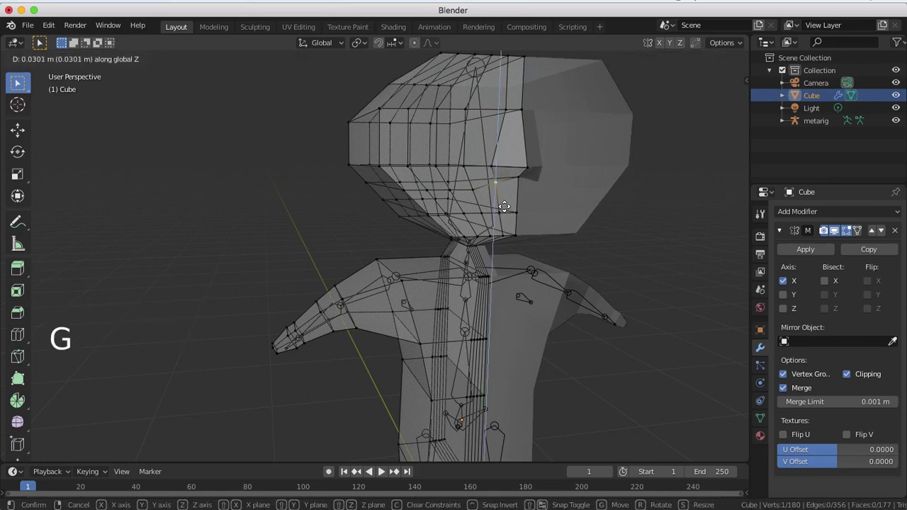
{"action": "left_click", "coordinate": [504, 206]}
{"action": "middle_click_drag", "start_coordinate": [583, 235], "coordinate": [683, 253]}
{"action": "scroll", "coordinate": [666, 248], "scroll_direction": "down", "scroll_amount": 2}
{"action": "left_click", "coordinate": [600, 237]}
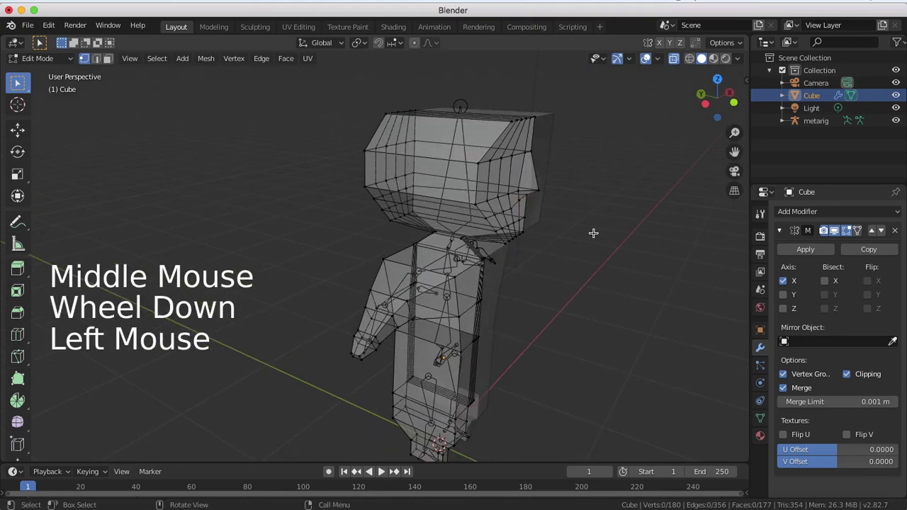
Inset the face at the eye position on the front of the head by about 0.09 m.
{"action": "middle_click_drag", "start_coordinate": [593, 233], "coordinate": [527, 227]}
{"action": "scroll", "coordinate": [515, 228], "scroll_direction": "down", "scroll_amount": 1}
{"action": "scroll", "coordinate": [455, 217], "scroll_direction": "up", "scroll_amount": 2}
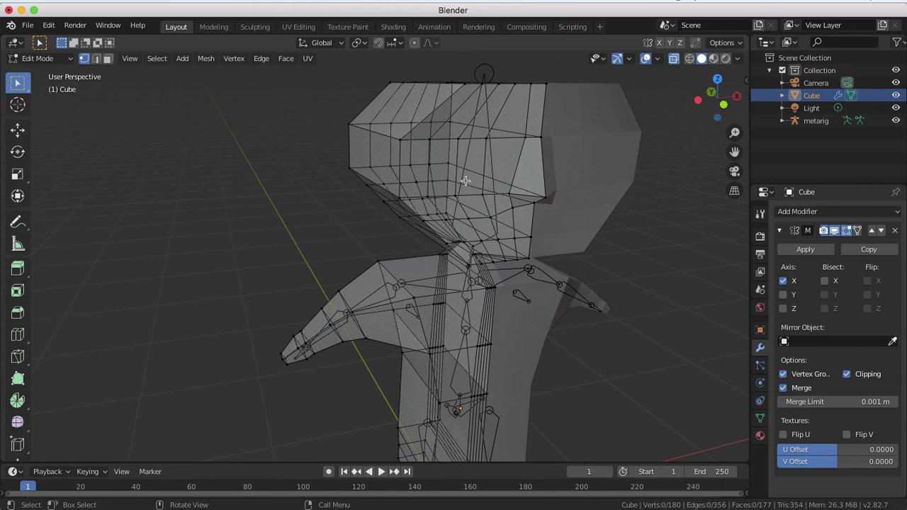
{"action": "mouse_move", "coordinate": [466, 181]}
{"action": "middle_mouse_down"}
{"action": "mouse_move", "coordinate": [462, 170]}
{"action": "mouse_move", "coordinate": [470, 174]}
{"action": "middle_mouse_up"}
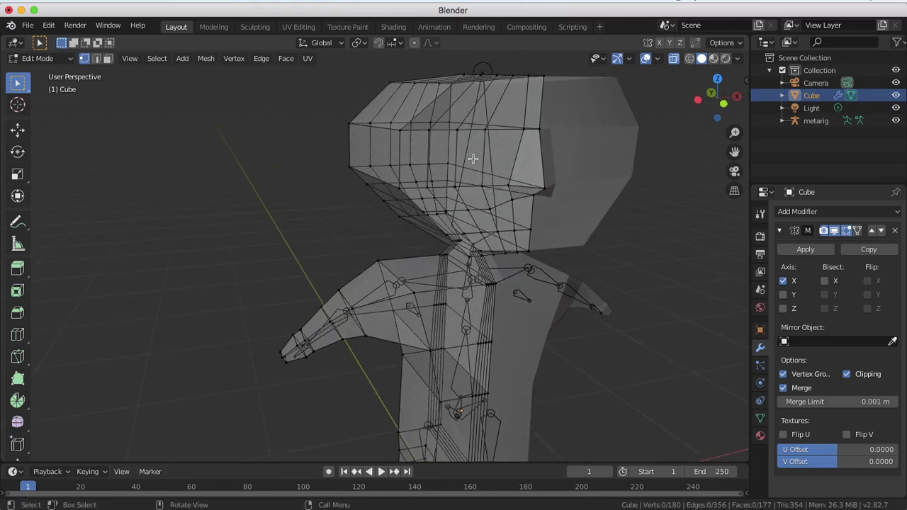
{"action": "left_click", "coordinate": [107, 58]}
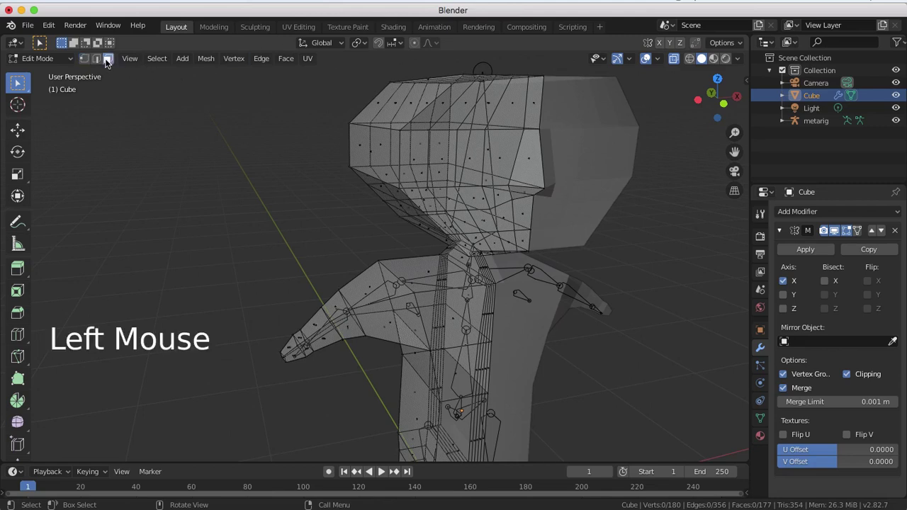
{"action": "left_click", "coordinate": [469, 167]}
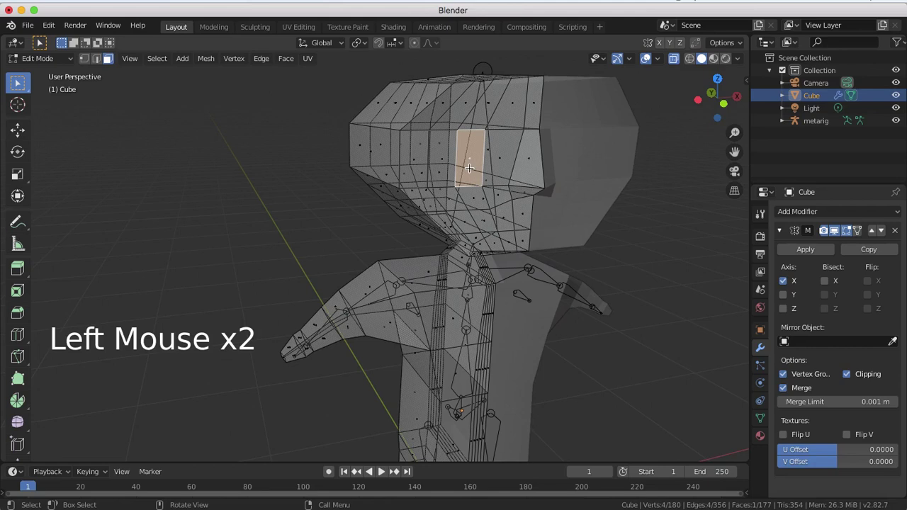
{"action": "key", "text": "i"}
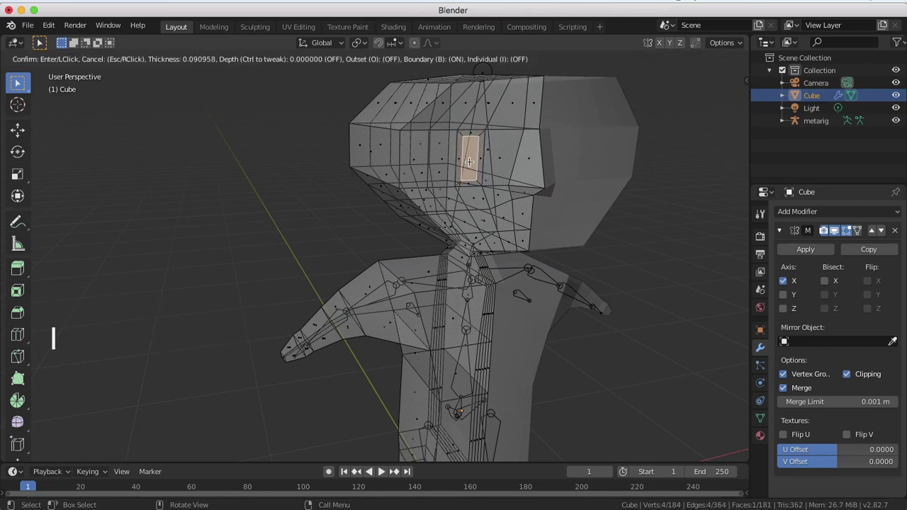
{"action": "left_click", "coordinate": [468, 160]}
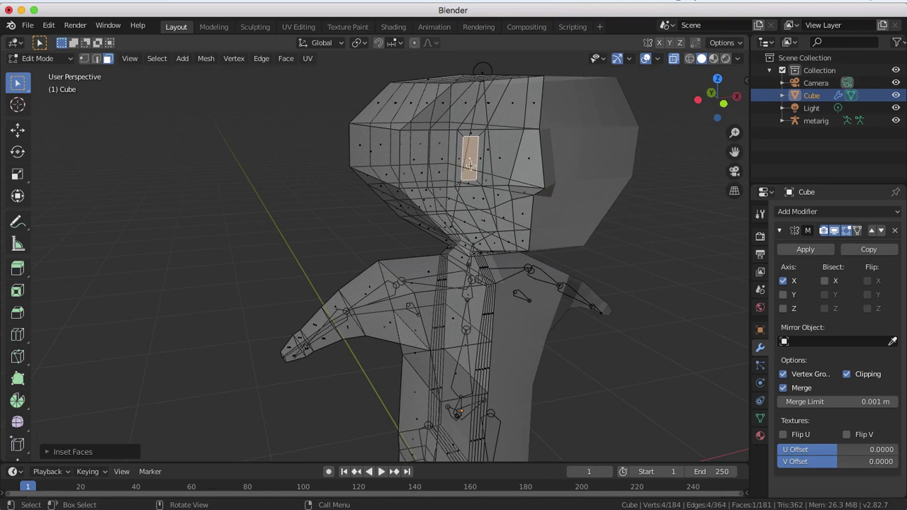
Move the inset eye face about 0.03 m back into the head along global Y to form a socket.
{"action": "key", "text": "g"}
{"action": "key", "text": "y"}
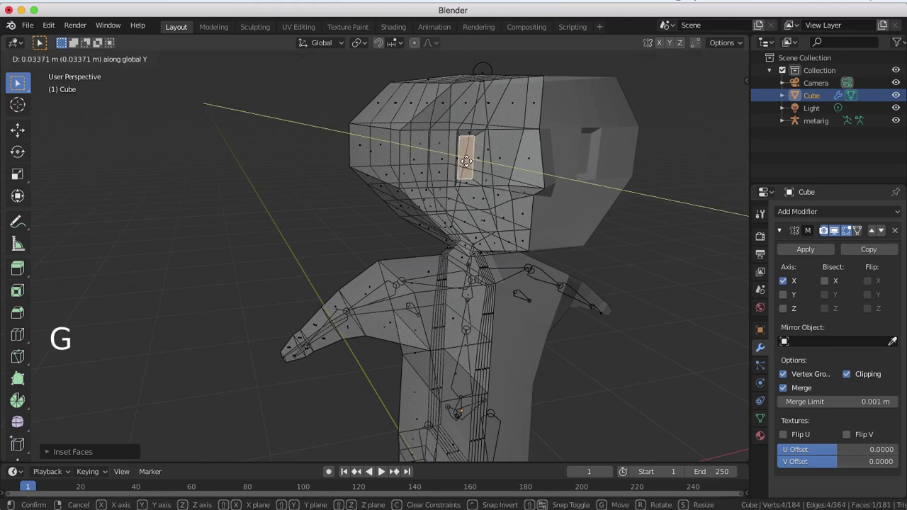
{"action": "left_click", "coordinate": [466, 161]}
{"action": "middle_click", "coordinate": [342, 210]}
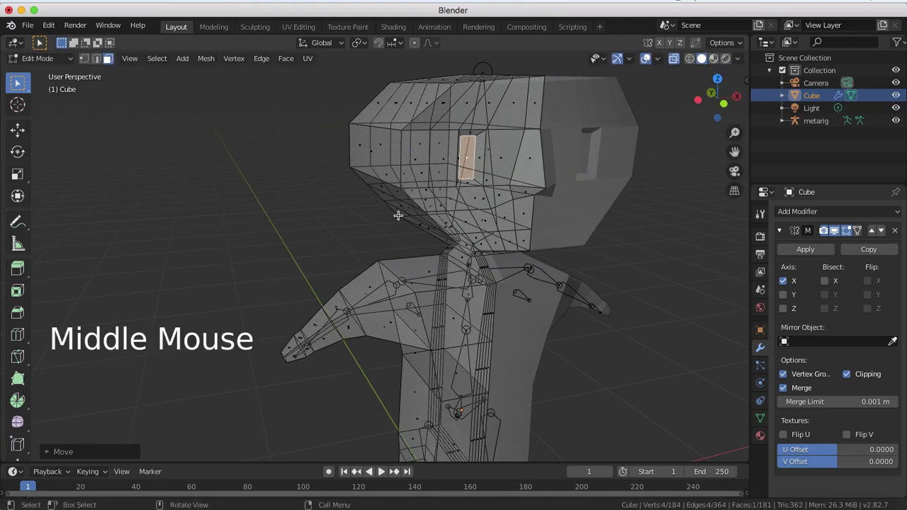
{"action": "left_click", "coordinate": [606, 245]}
Turn off X-ray display and examine the underside of the body between the legs.
{"action": "middle_click_drag", "start_coordinate": [606, 246], "coordinate": [642, 250]}
{"action": "scroll", "coordinate": [651, 253], "scroll_direction": "down", "scroll_amount": 1}
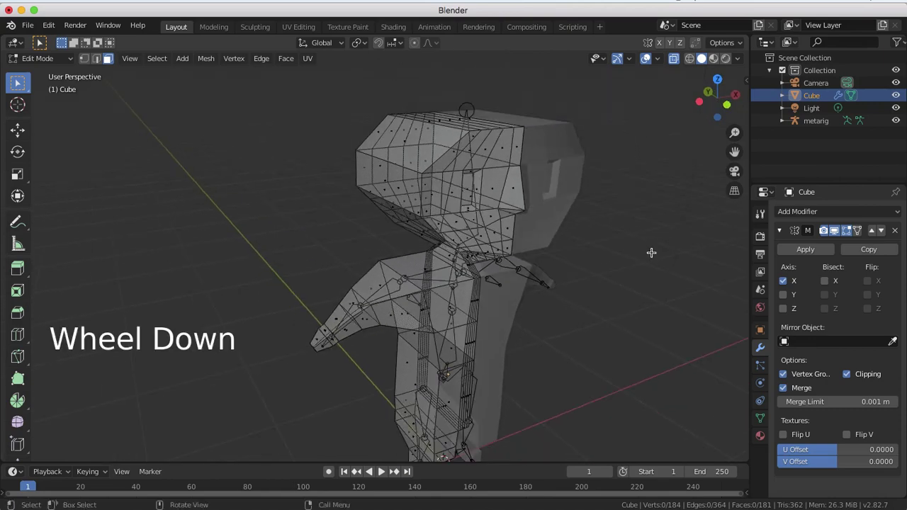
{"action": "left_click", "coordinate": [602, 261]}
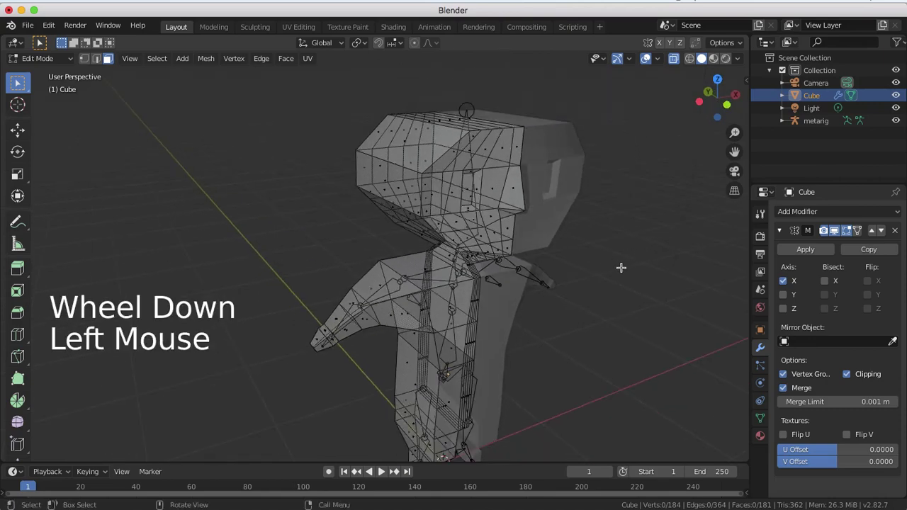
{"action": "left_click", "coordinate": [674, 61]}
{"action": "middle_click_drag", "start_coordinate": [644, 198], "coordinate": [614, 182]}
{"action": "scroll", "coordinate": [566, 269], "scroll_direction": "down", "scroll_amount": 2}
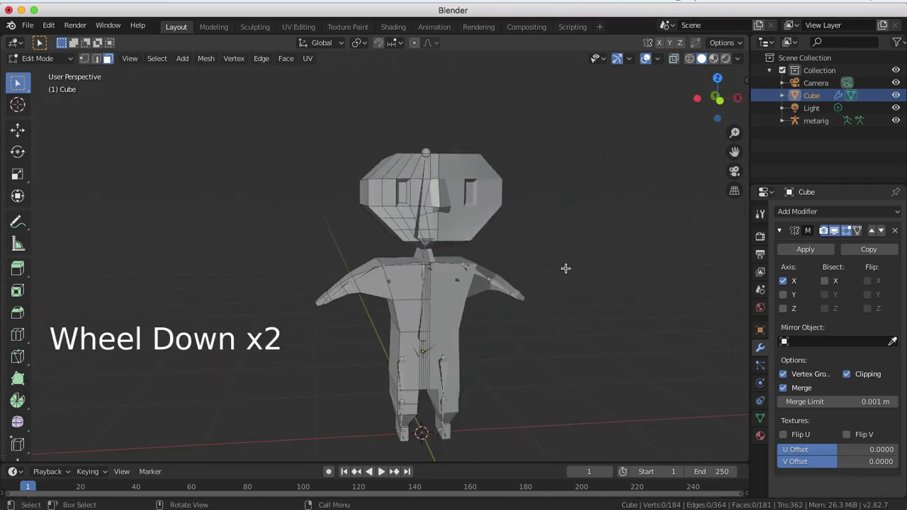
{"action": "middle_click_drag", "start_coordinate": [484, 304], "coordinate": [417, 329]}
{"action": "scroll", "coordinate": [411, 372], "scroll_direction": "up", "scroll_amount": 1}
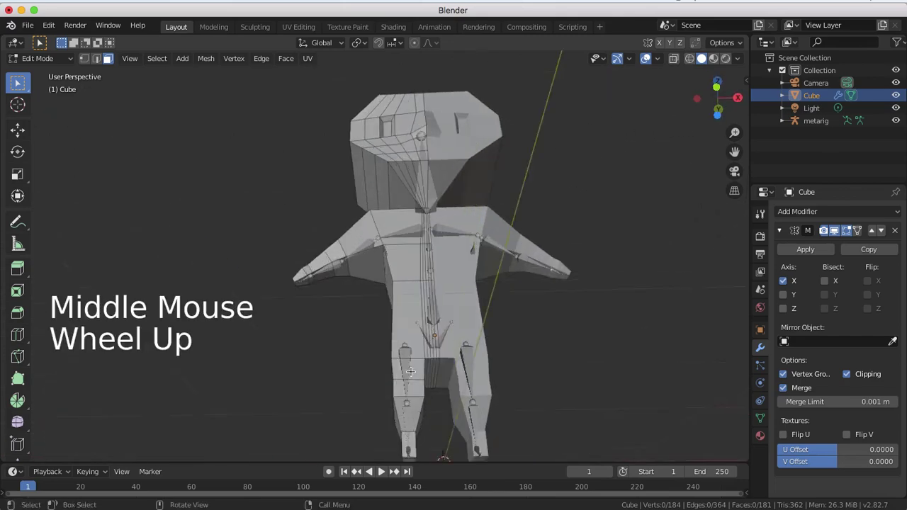
{"action": "scroll", "coordinate": [412, 372], "scroll_direction": "up", "scroll_amount": 3}
{"action": "middle_click_drag", "start_coordinate": [448, 392], "coordinate": [435, 267], "text": "shift"}
{"action": "left_click", "coordinate": [466, 283]}
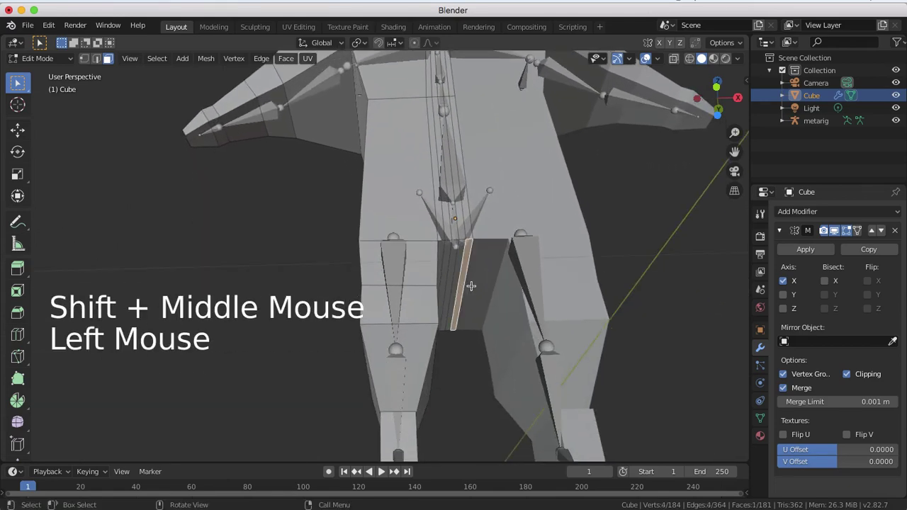
{"action": "left_click", "coordinate": [470, 287]}
{"action": "left_click", "coordinate": [466, 281]}
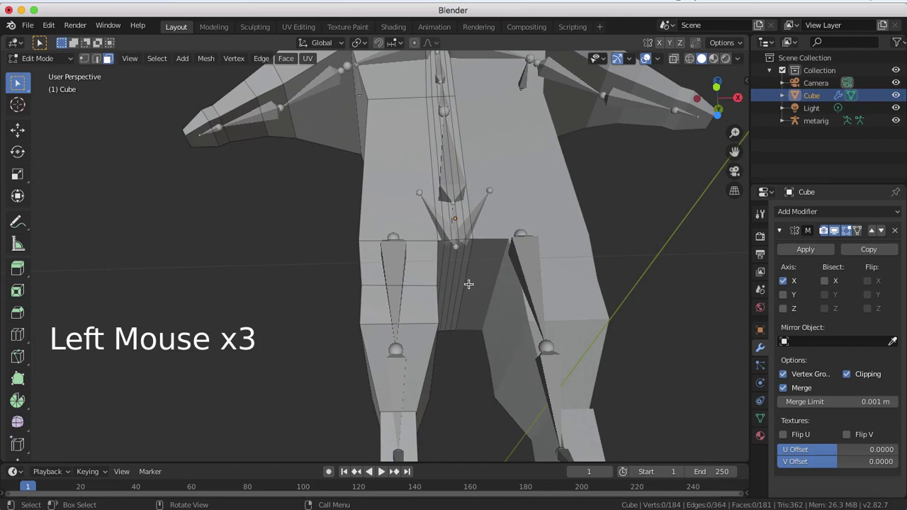
{"action": "left_click", "coordinate": [468, 271]}
{"action": "scroll", "coordinate": [467, 287], "scroll_direction": "up", "scroll_amount": 2}
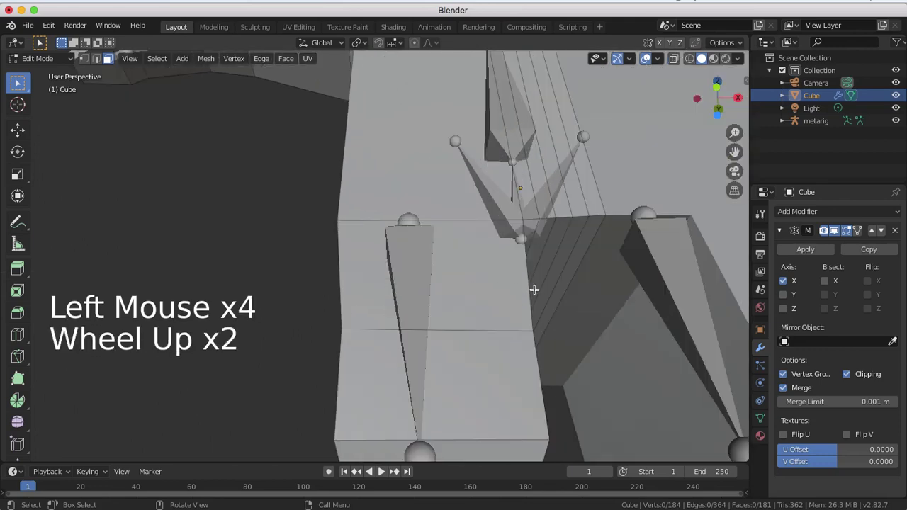
{"action": "left_click", "coordinate": [574, 283]}
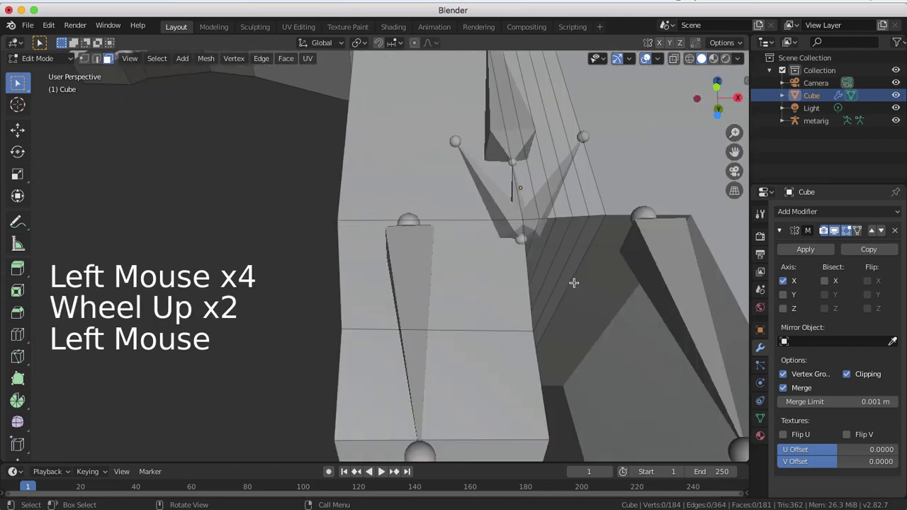
Try to lower the centre-line vertex at the front edge of the crotch along global Z, and undo the move.
{"action": "left_click", "coordinate": [97, 60]}
{"action": "left_click", "coordinate": [589, 252]}
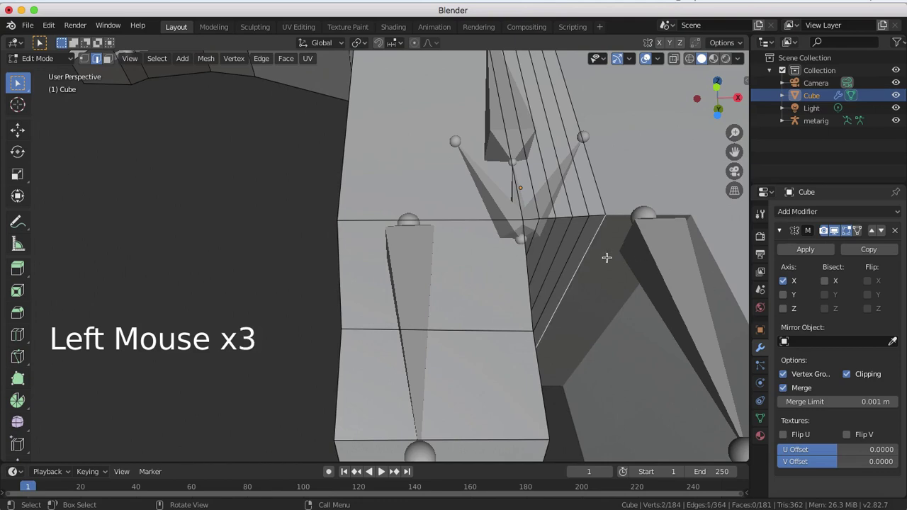
{"action": "middle_click_drag", "start_coordinate": [606, 256], "coordinate": [582, 322]}
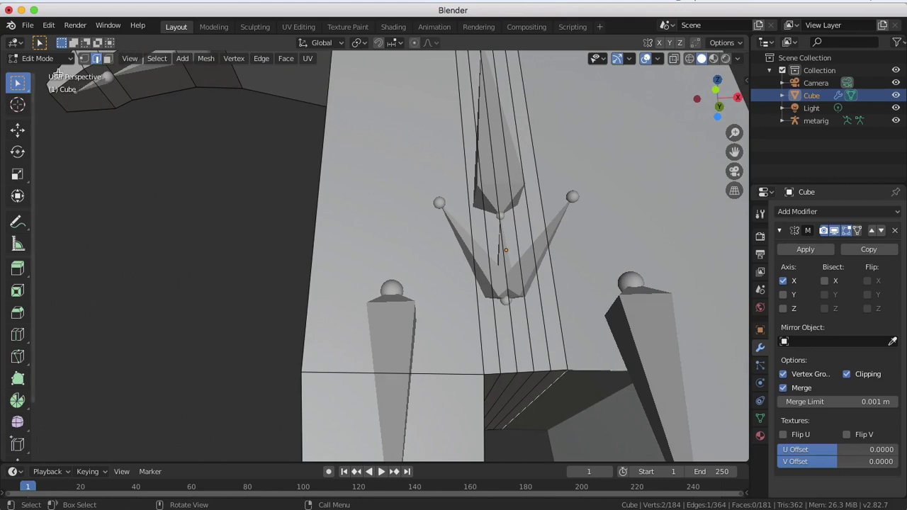
{"action": "left_click", "coordinate": [84, 58]}
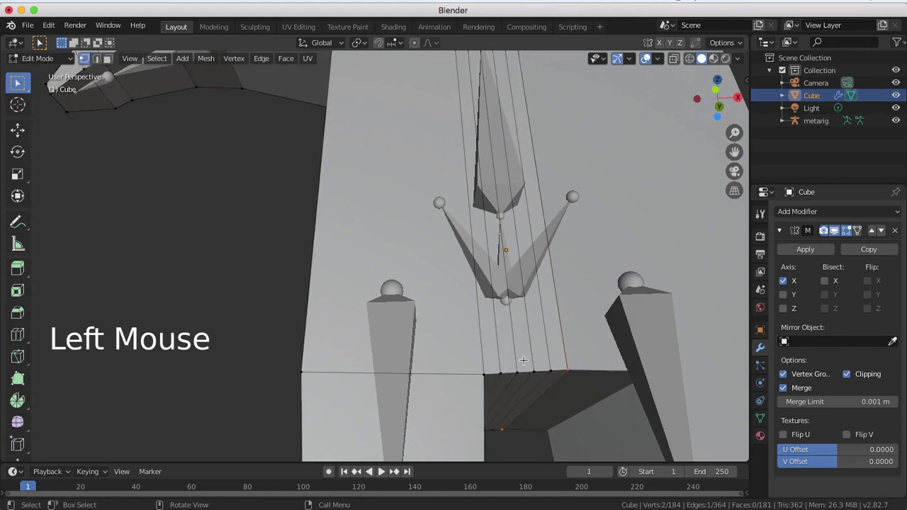
{"action": "left_click", "coordinate": [572, 365]}
{"action": "scroll", "coordinate": [578, 389], "scroll_direction": "down", "scroll_amount": 2}
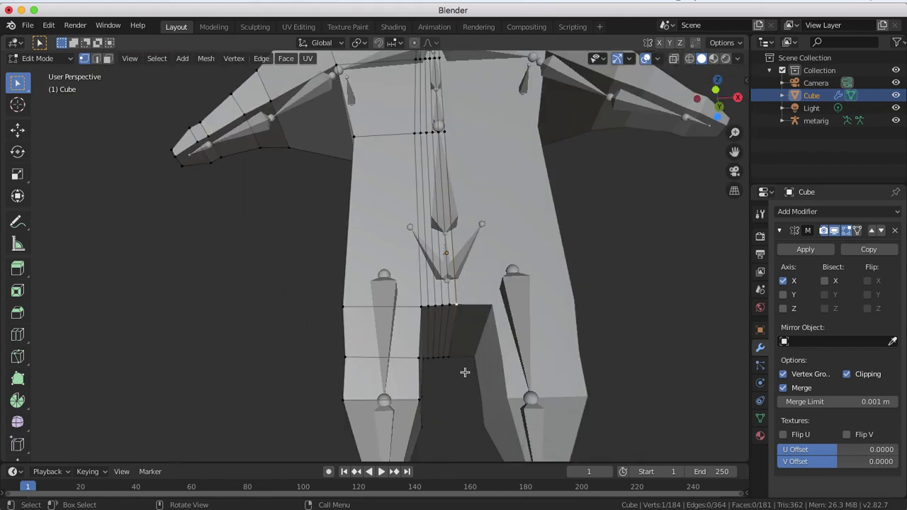
{"action": "key", "text": "g"}
{"action": "key", "text": "z"}
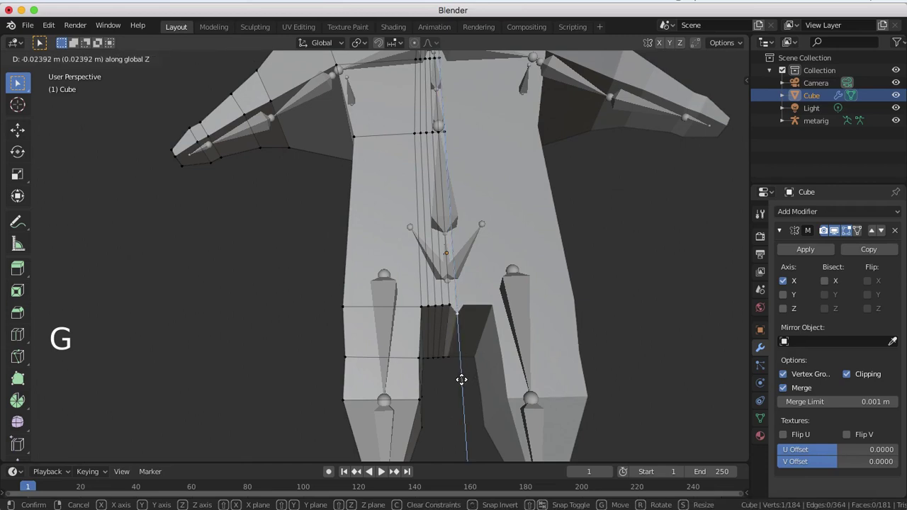
{"action": "left_click", "coordinate": [462, 377]}
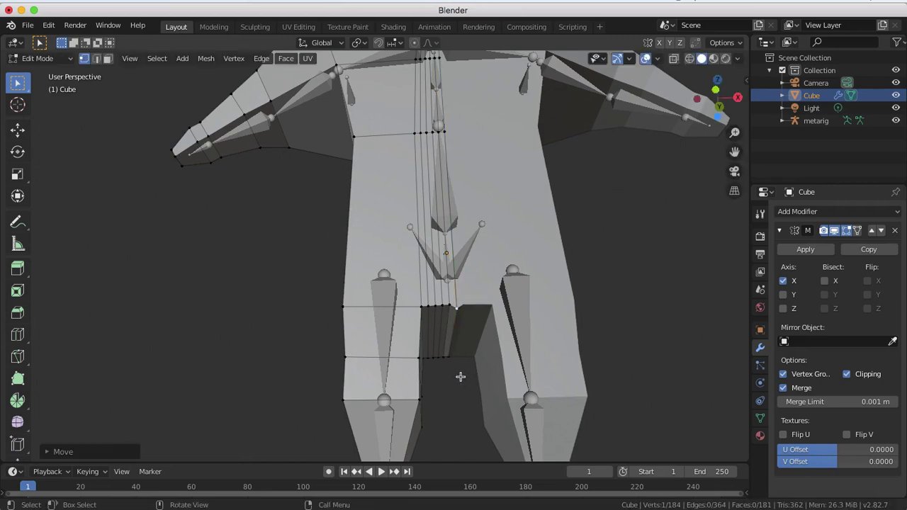
{"action": "key", "text": "super+z"}
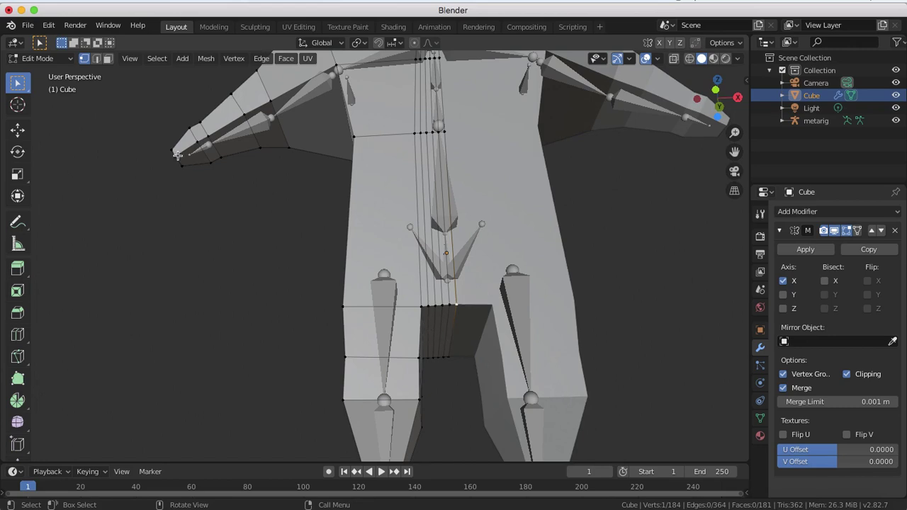
Rotate the five narrow faces on the underside of the crotch about global Y so they slope down toward the centre line.
{"action": "left_click", "coordinate": [108, 58]}
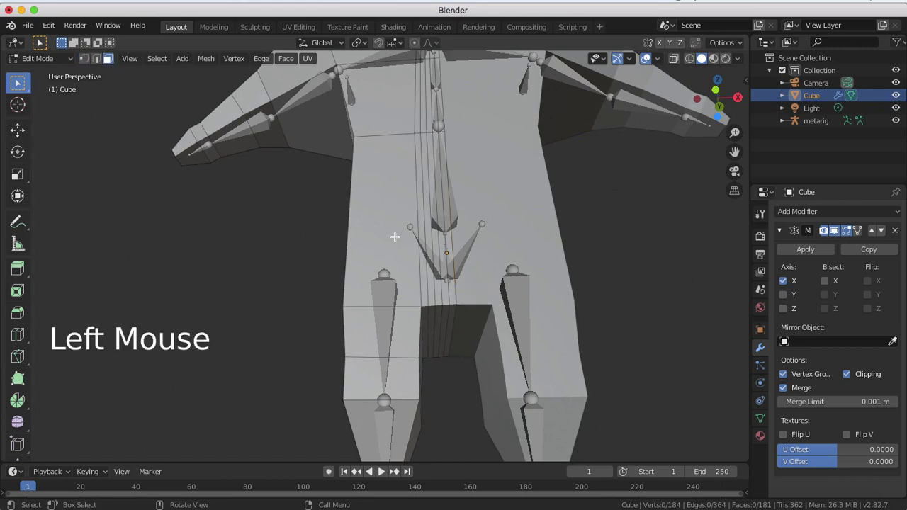
{"action": "left_click", "coordinate": [426, 327], "text": "shift"}
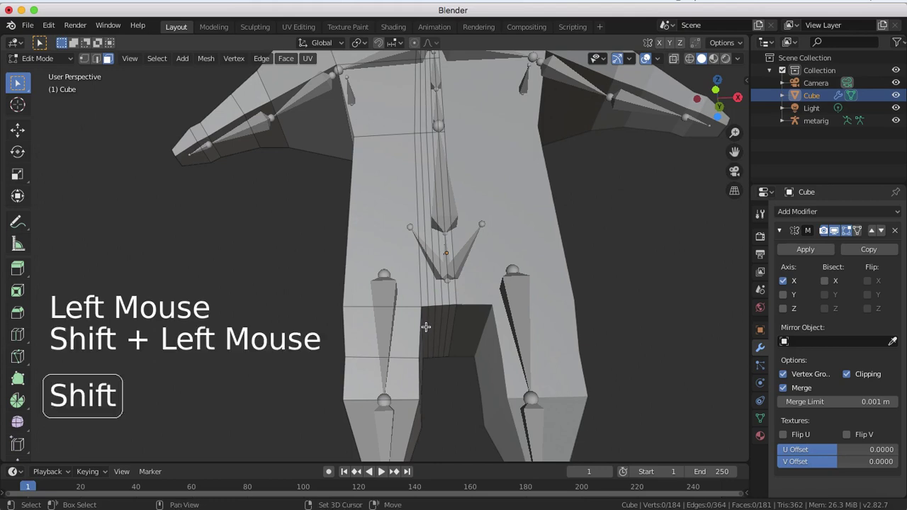
{"action": "left_click", "coordinate": [428, 326], "text": "shift"}
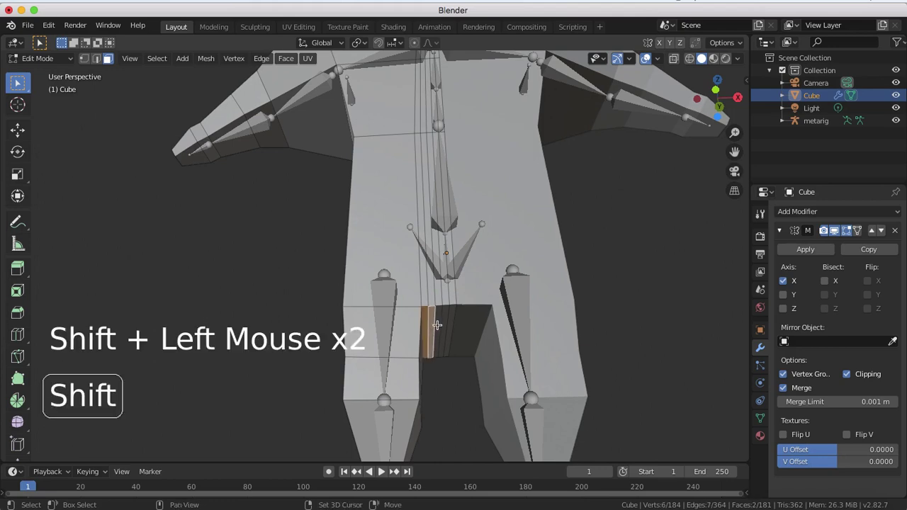
{"action": "left_click", "coordinate": [451, 326], "text": "ctrl"}
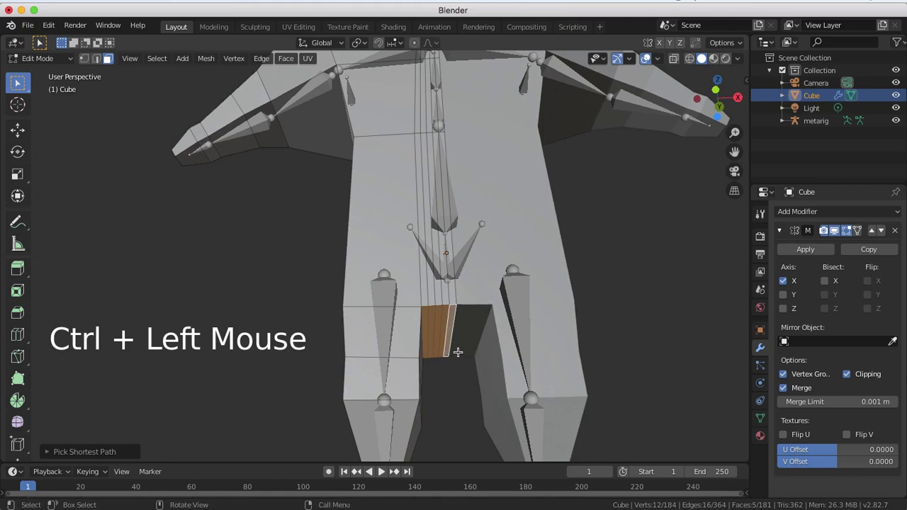
{"action": "mouse_move", "coordinate": [456, 349]}
{"action": "middle_mouse_down"}
{"action": "mouse_move", "coordinate": [455, 365]}
{"action": "mouse_move", "coordinate": [456, 357]}
{"action": "middle_mouse_up"}
{"action": "key", "text": "r"}
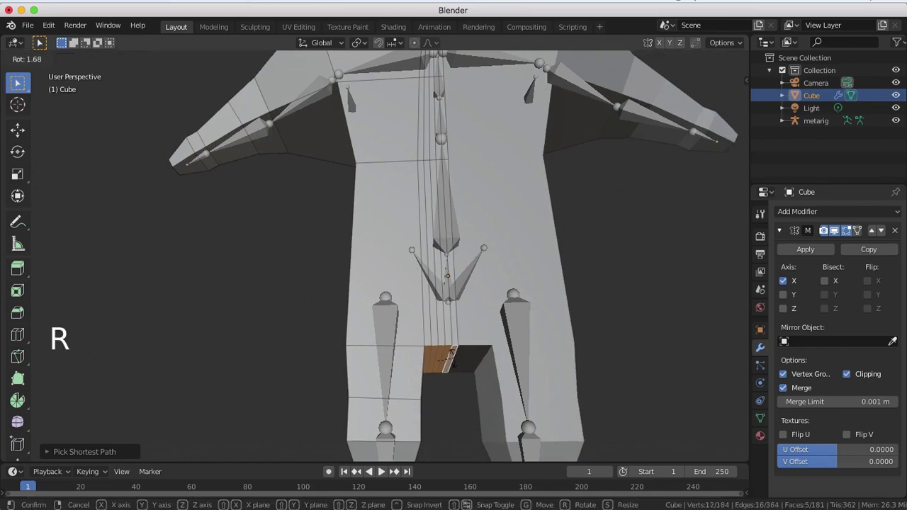
{"action": "key", "text": "y"}
{"action": "left_click", "coordinate": [439, 372]}
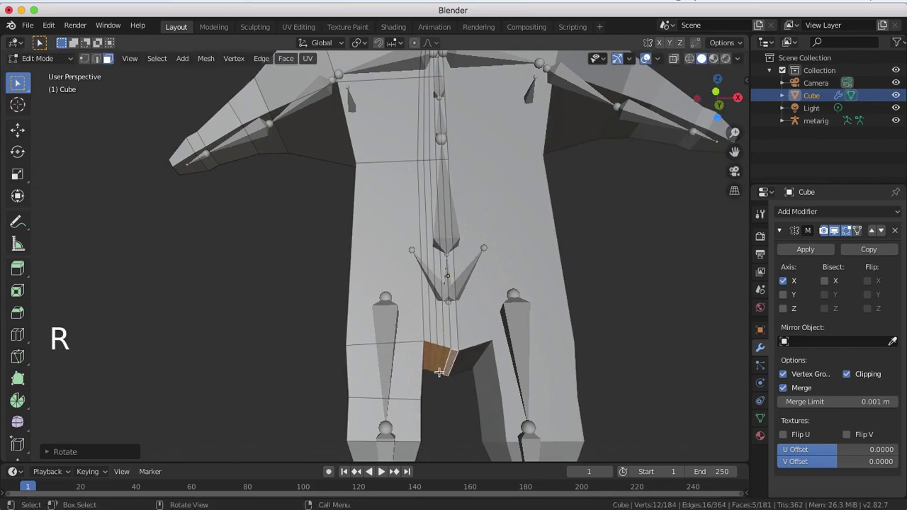
Examine the sloped crotch faces from behind and below, between the legs.
{"action": "middle_click_drag", "start_coordinate": [439, 372], "coordinate": [478, 383]}
{"action": "scroll", "coordinate": [458, 389], "scroll_direction": "up", "scroll_amount": 2}
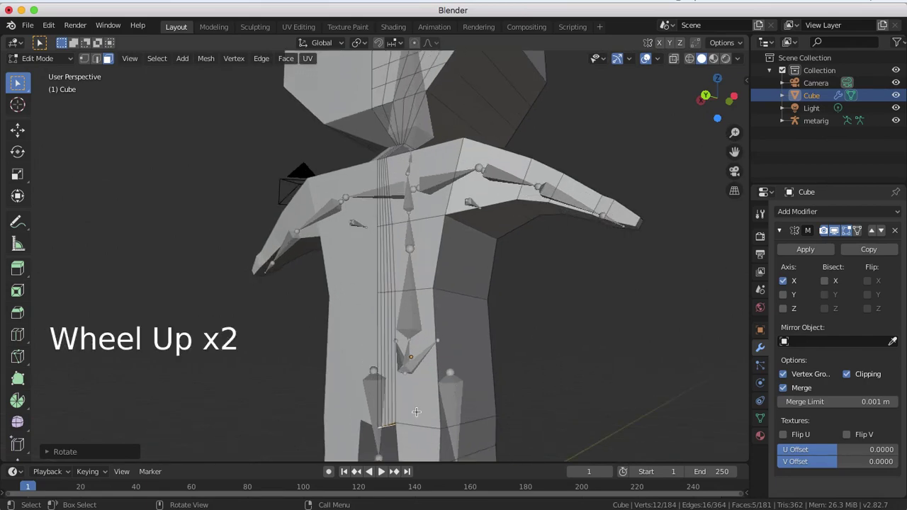
{"action": "scroll", "coordinate": [416, 412], "scroll_direction": "up", "scroll_amount": 1}
{"action": "middle_click_drag", "start_coordinate": [416, 412], "coordinate": [570, 267], "text": "shift"}
{"action": "scroll", "coordinate": [569, 270], "scroll_direction": "up", "scroll_amount": 3}
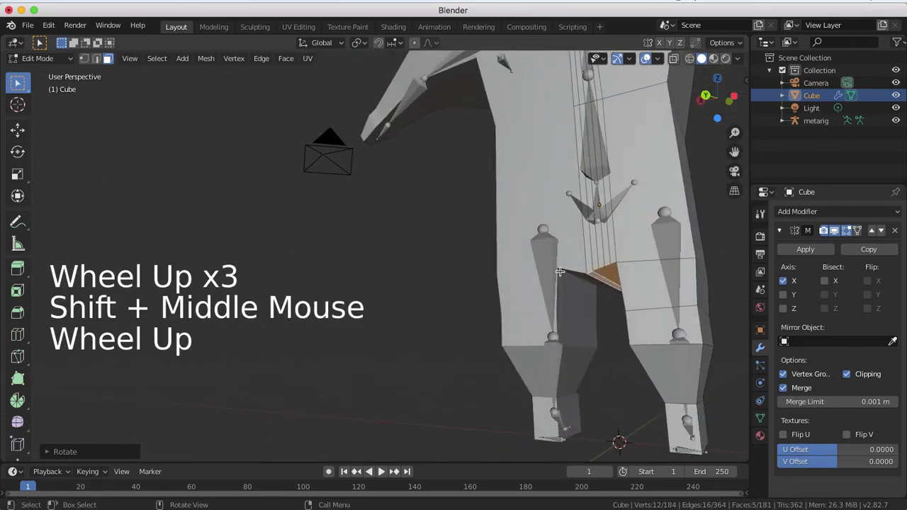
{"action": "middle_click_drag", "start_coordinate": [614, 271], "coordinate": [626, 306]}
{"action": "scroll", "coordinate": [575, 295], "scroll_direction": "up", "scroll_amount": 1}
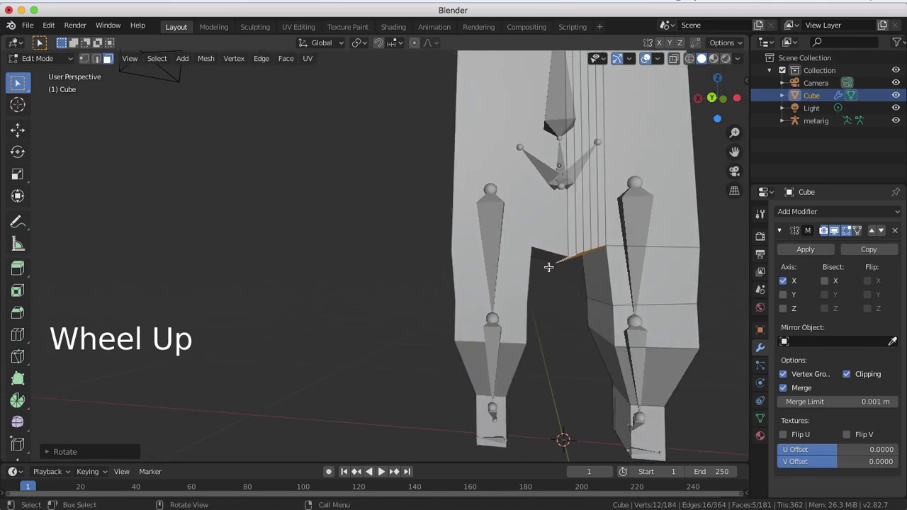
{"action": "scroll", "coordinate": [549, 267], "scroll_direction": "up", "scroll_amount": 2}
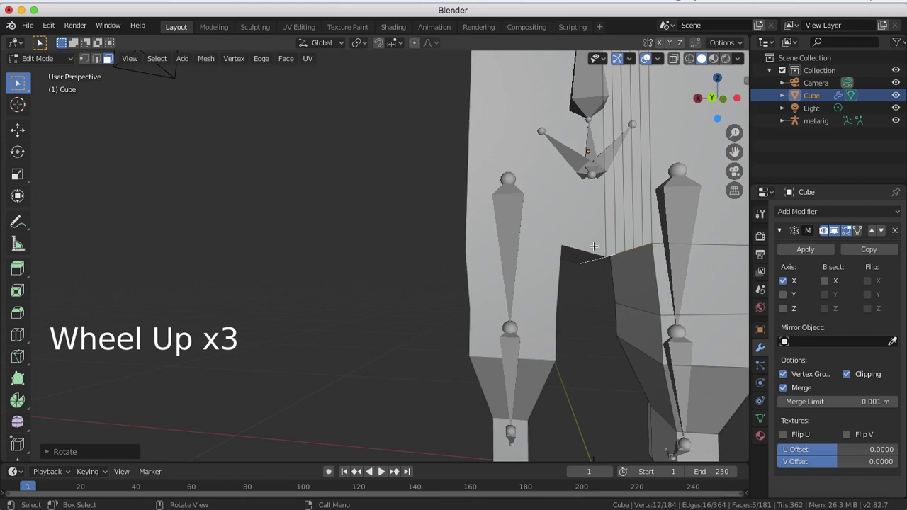
{"action": "middle_click", "coordinate": [604, 252]}
{"action": "mouse_move", "coordinate": [605, 249]}
{"action": "middle_mouse_down"}
{"action": "mouse_move", "coordinate": [589, 256]}
{"action": "mouse_move", "coordinate": [603, 258]}
{"action": "middle_mouse_up"}
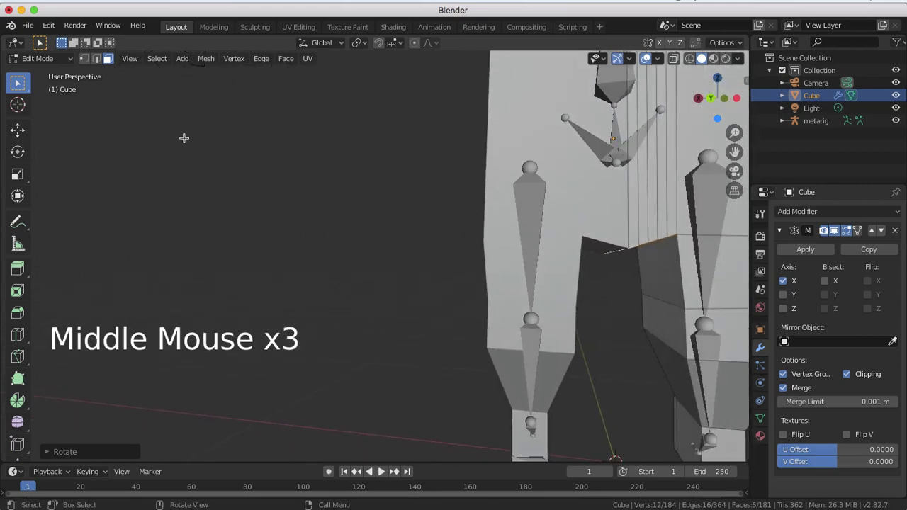
Raise the rear crotch edge's five vertices nearest the centre line slightly along global Z, leaving out the one at the leg.
{"action": "left_click", "coordinate": [83, 58]}
{"action": "middle_click_drag", "start_coordinate": [656, 282], "coordinate": [316, 277]}
{"action": "middle_click_drag", "start_coordinate": [434, 300], "coordinate": [382, 284], "text": "shift"}
{"action": "scroll", "coordinate": [425, 267], "scroll_direction": "up", "scroll_amount": 14}
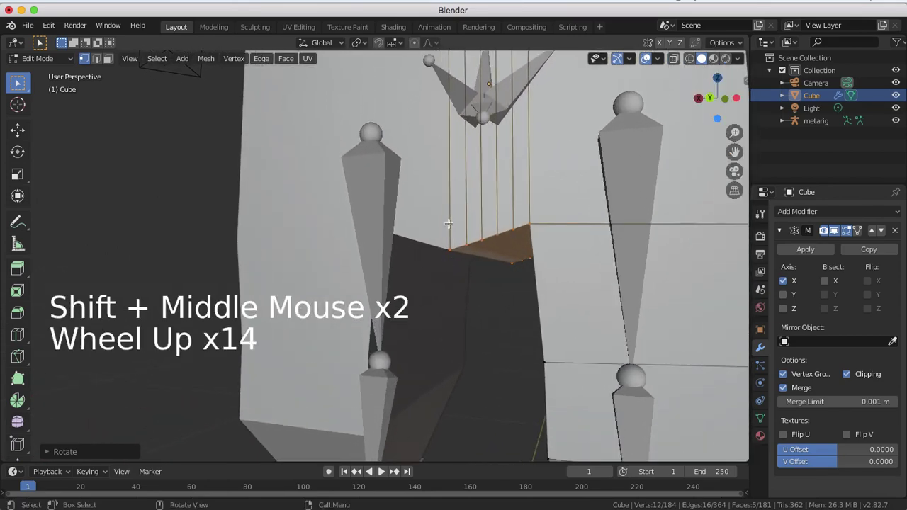
{"action": "left_click_drag", "start_coordinate": [443, 228], "coordinate": [523, 262]}
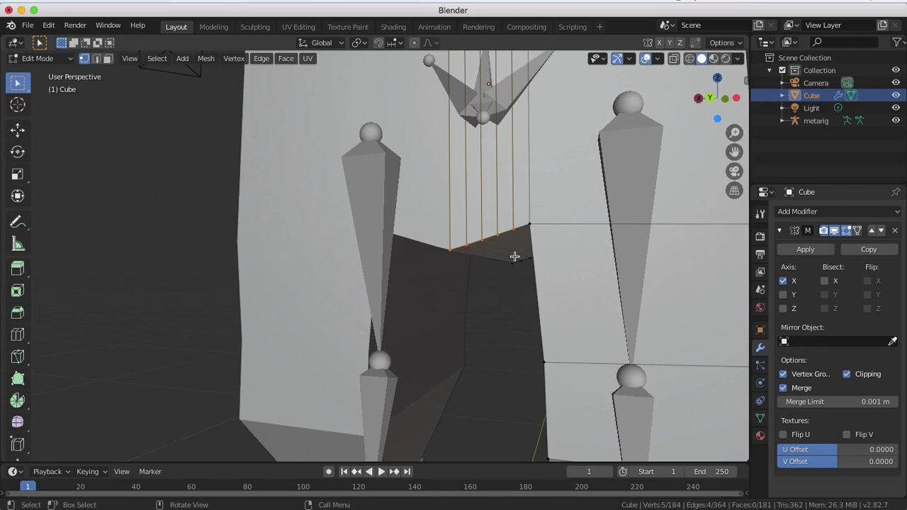
{"action": "key", "text": "g"}
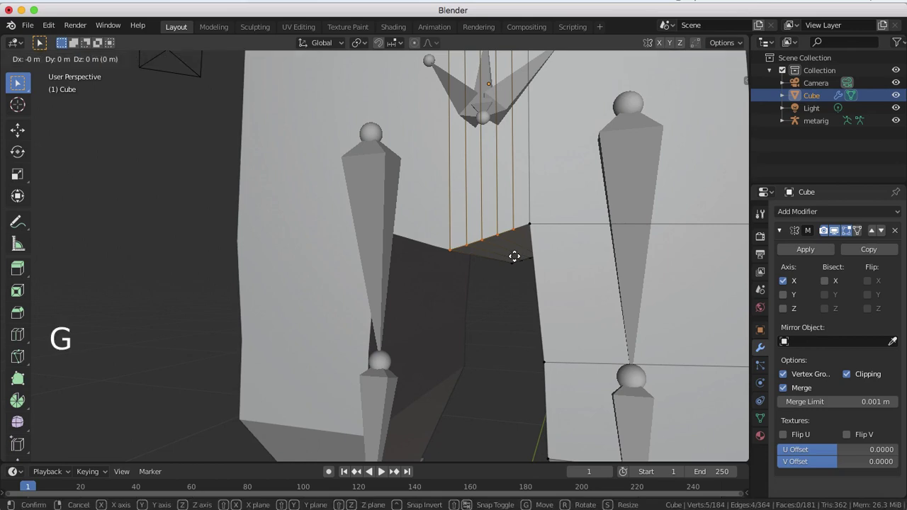
{"action": "key", "text": "z"}
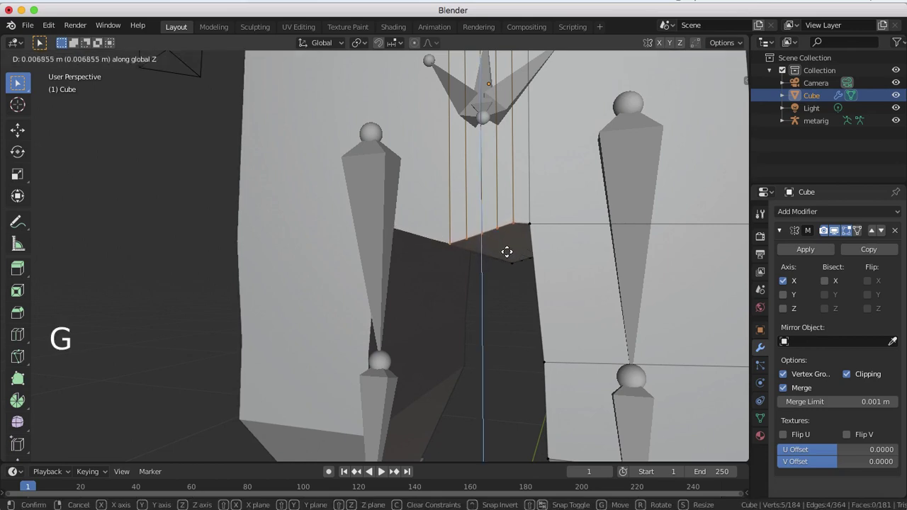
{"action": "left_click", "coordinate": [500, 249]}
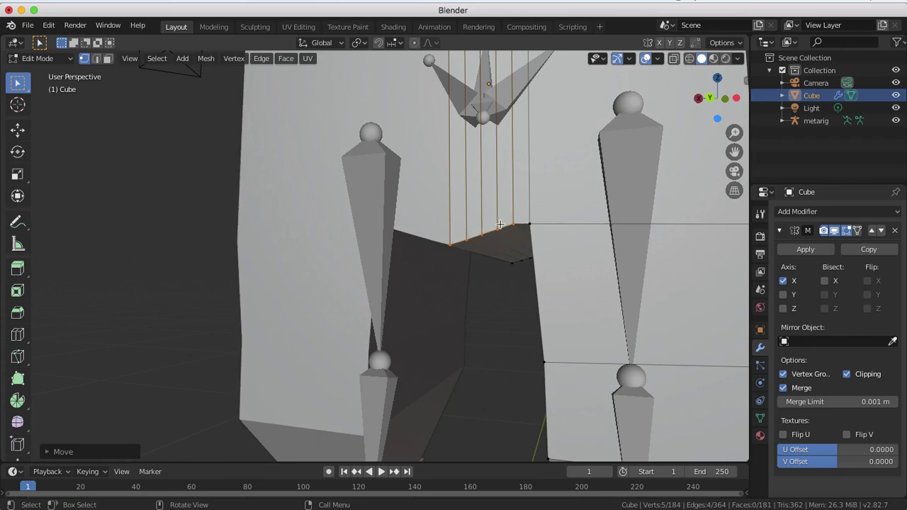
Raise the four rear crotch-edge vertices nearest the centre line slightly along global Z.
{"action": "left_click_drag", "start_coordinate": [501, 222], "coordinate": [441, 260]}
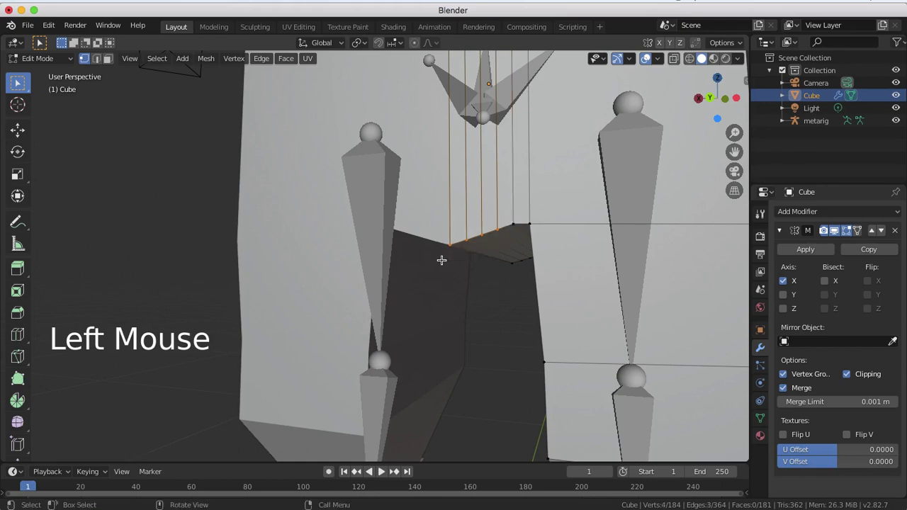
{"action": "key", "text": "g"}
{"action": "key", "text": "z"}
{"action": "left_click", "coordinate": [437, 255]}
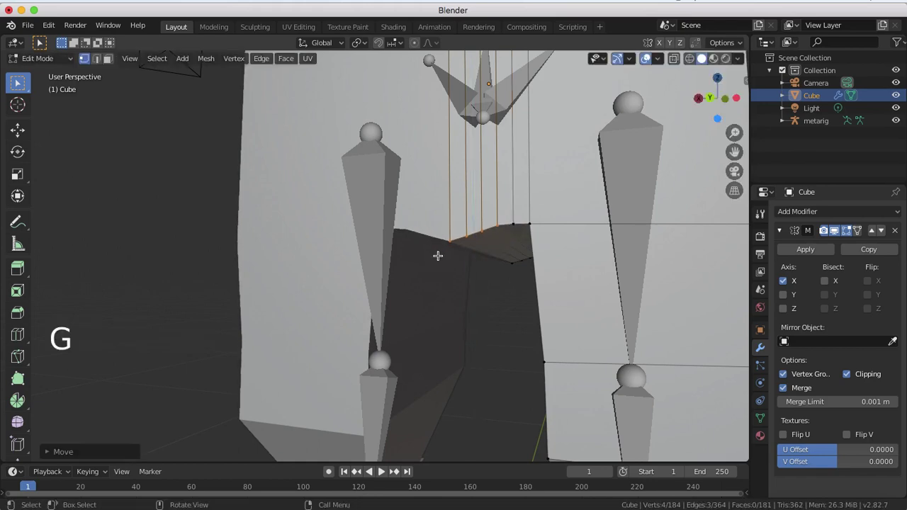
Select the three rear crotch-edge vertices nearest the centre line and move them.
{"action": "left_click", "coordinate": [467, 226]}
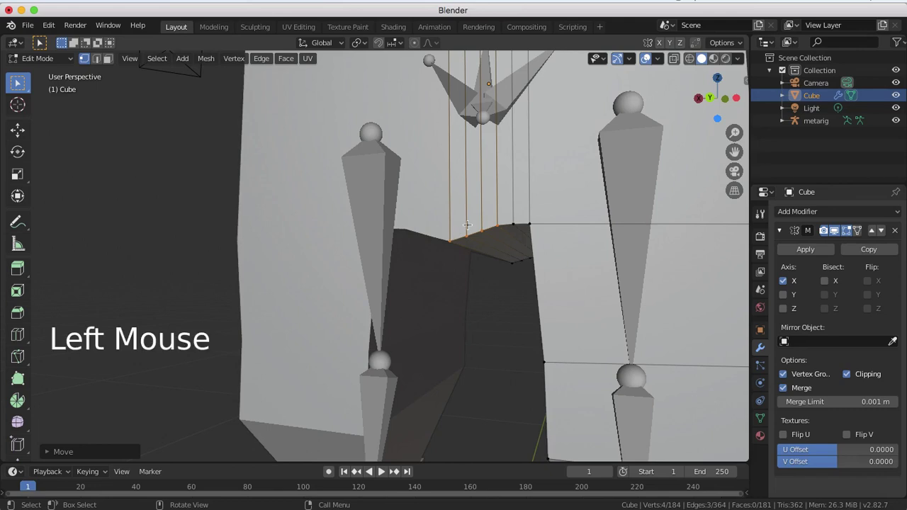
{"action": "left_click_drag", "start_coordinate": [484, 221], "coordinate": [444, 256]}
{"action": "key", "text": "g"}
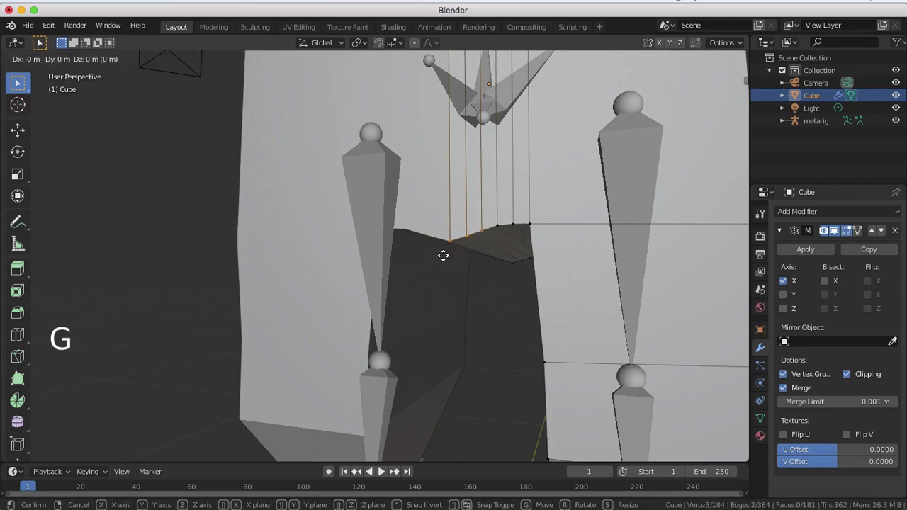
Raise the three crotch vertices closest to the mirror centre along Z, followed by the innermost two a little more.
{"action": "key", "text": "z"}
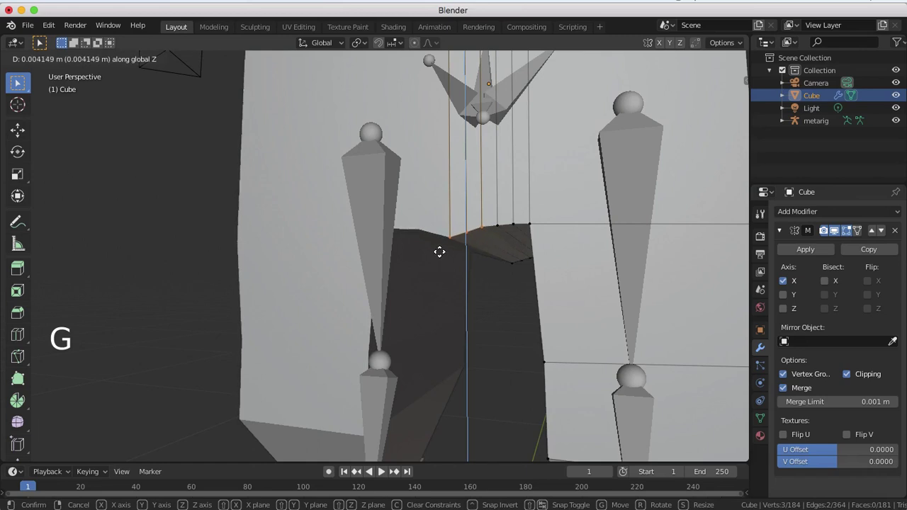
{"action": "left_click", "coordinate": [440, 251]}
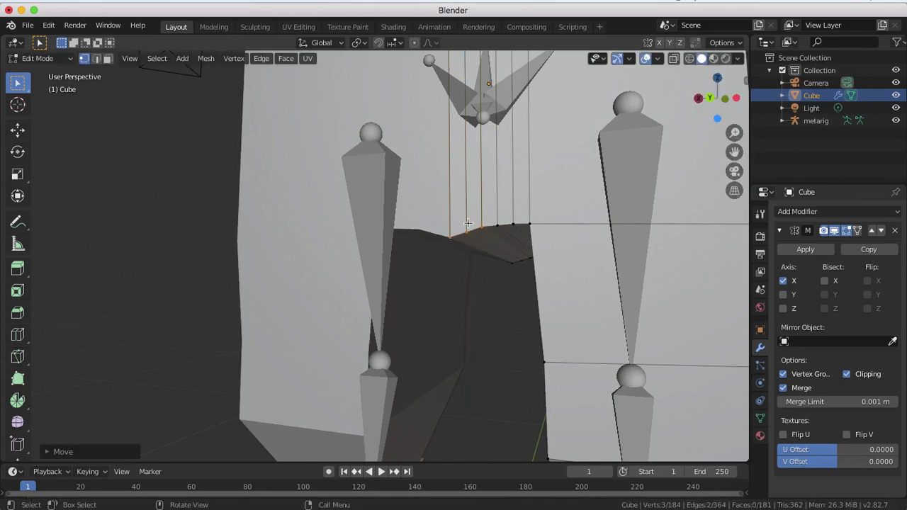
{"action": "left_click_drag", "start_coordinate": [468, 223], "coordinate": [445, 249]}
{"action": "key", "text": "g"}
{"action": "key", "text": "z"}
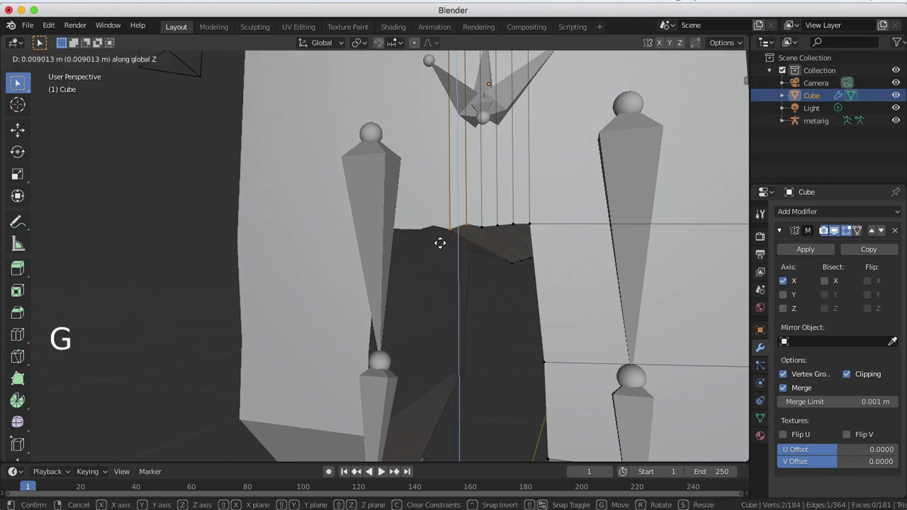
{"action": "left_click", "coordinate": [439, 248]}
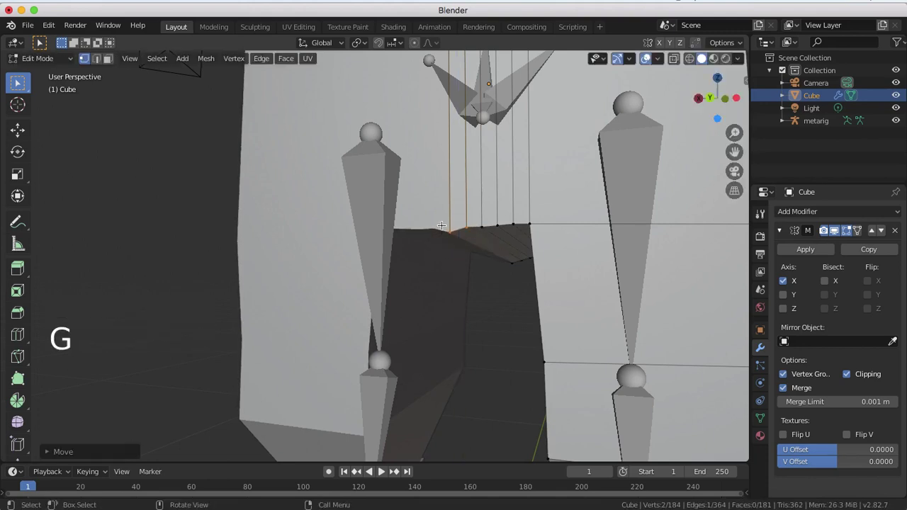
Move the single crotch vertex on the mirror centre line up along Z to form a peak between the legs.
{"action": "left_click", "coordinate": [442, 225]}
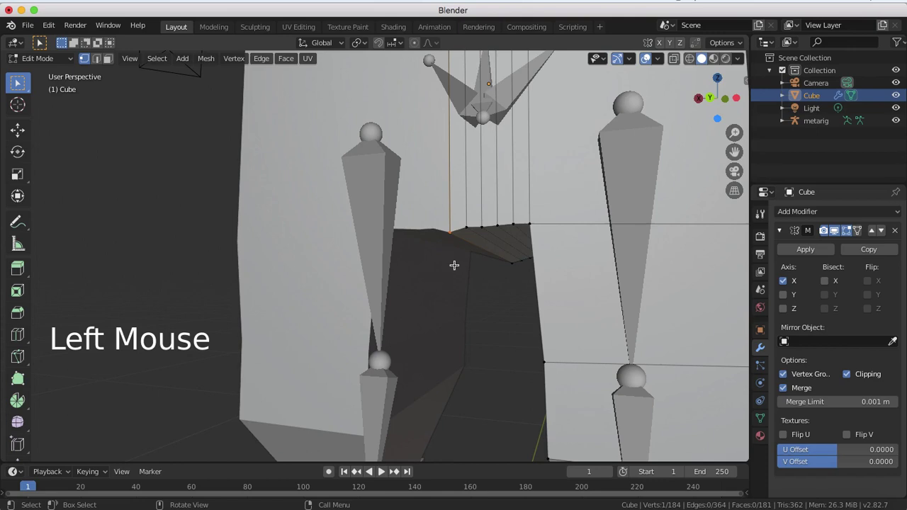
{"action": "key", "text": "g"}
{"action": "key", "text": "z"}
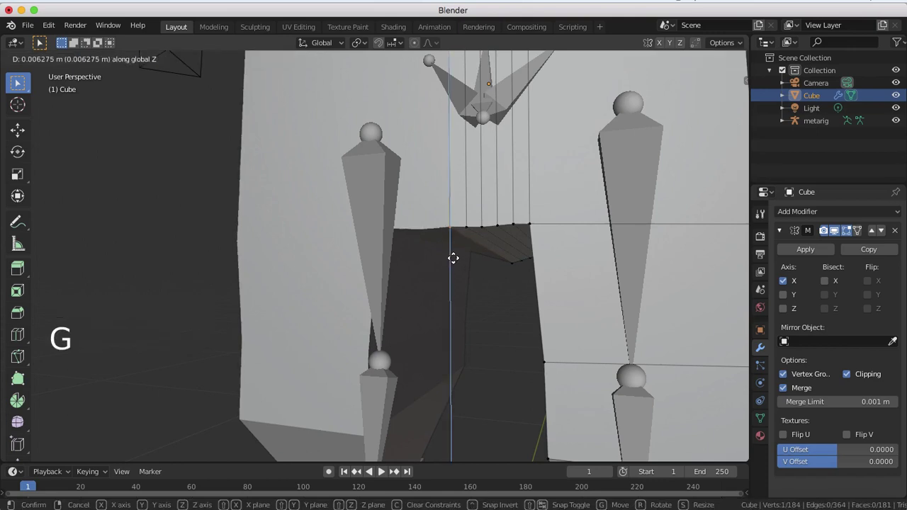
{"action": "left_click", "coordinate": [452, 254]}
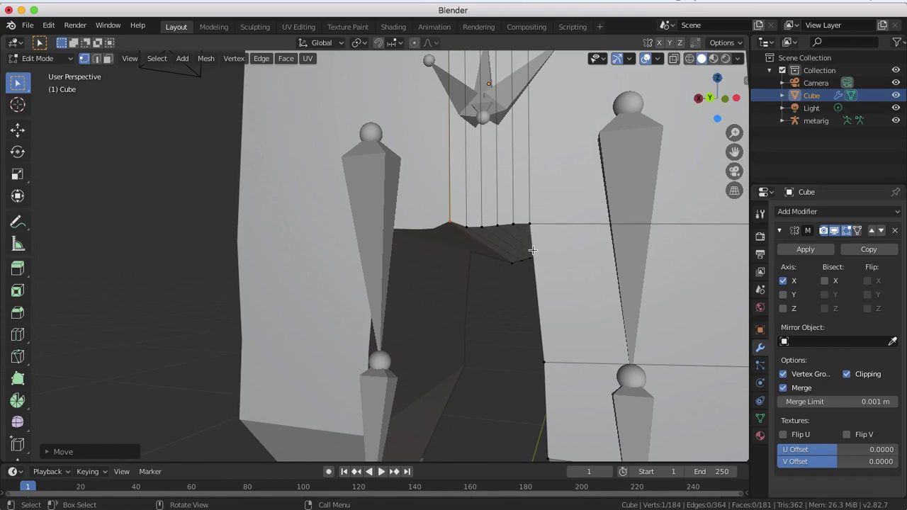
Scale the five remaining vertices of the crotch's lower edge along X to about 0.4 so they sit closer together.
{"action": "middle_click_drag", "start_coordinate": [533, 251], "coordinate": [508, 260]}
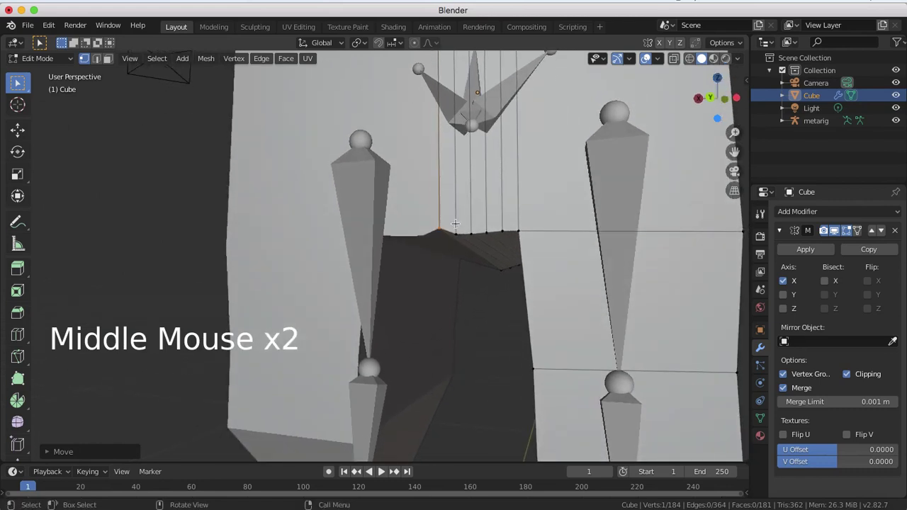
{"action": "left_click_drag", "start_coordinate": [455, 224], "coordinate": [523, 244]}
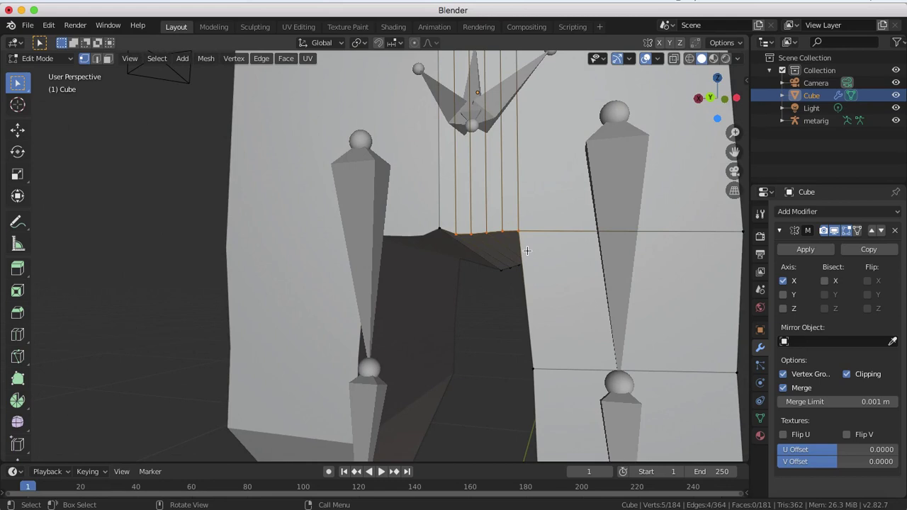
{"action": "key", "text": "s"}
{"action": "key", "text": "x"}
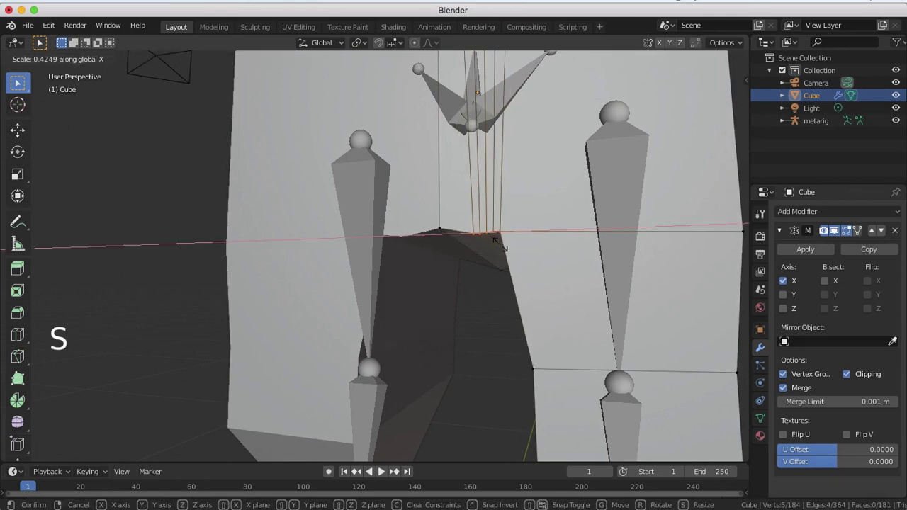
{"action": "left_click", "coordinate": [500, 245]}
Move the innermost of the five bunched crotch vertices along X towards the mirror centre.
{"action": "middle_click_drag", "start_coordinate": [499, 245], "coordinate": [457, 262]}
{"action": "left_click", "coordinate": [406, 236]}
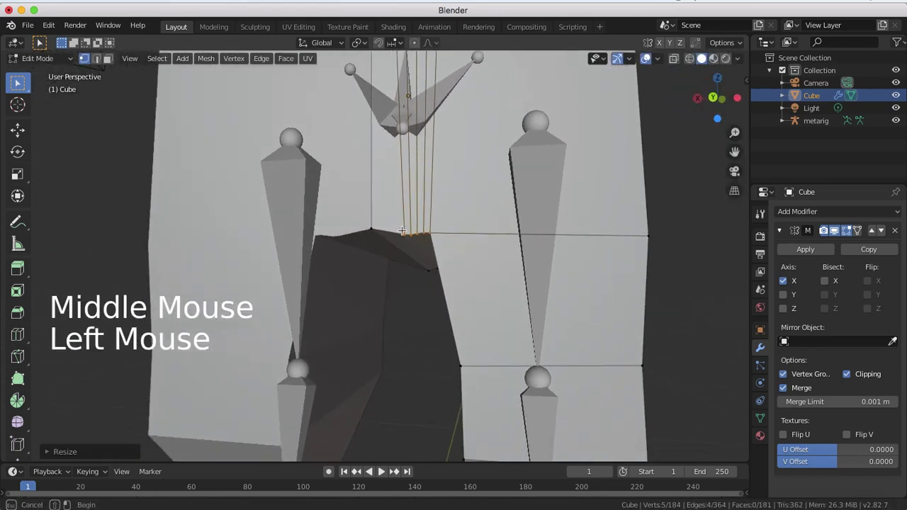
{"action": "left_click", "coordinate": [401, 234]}
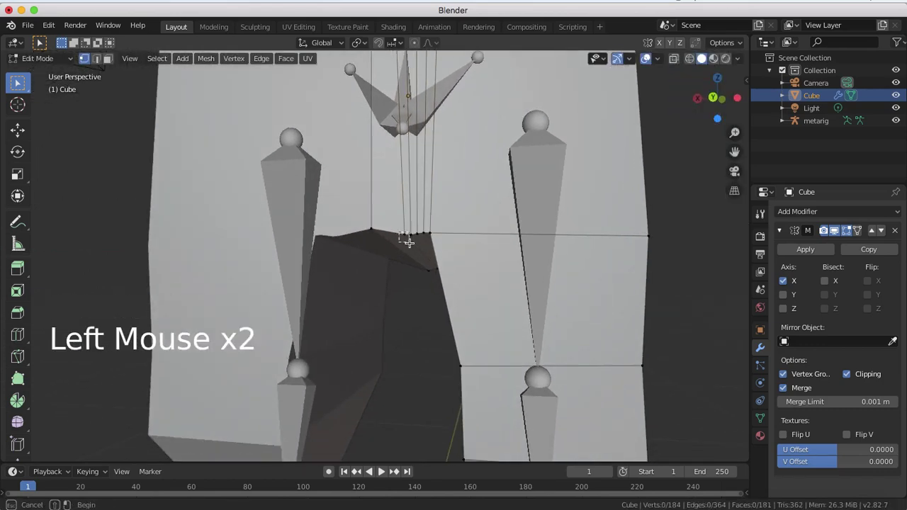
{"action": "key", "text": "g"}
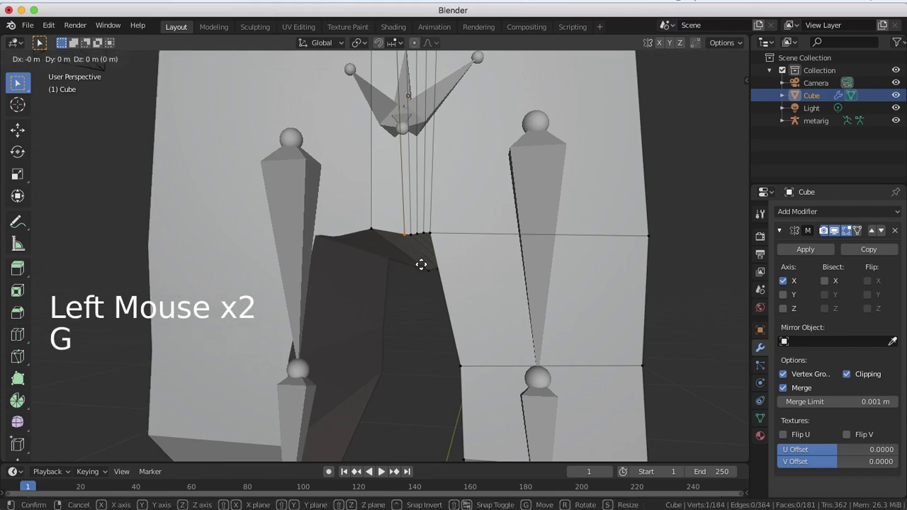
{"action": "key", "text": "x"}
{"action": "left_click", "coordinate": [406, 262]}
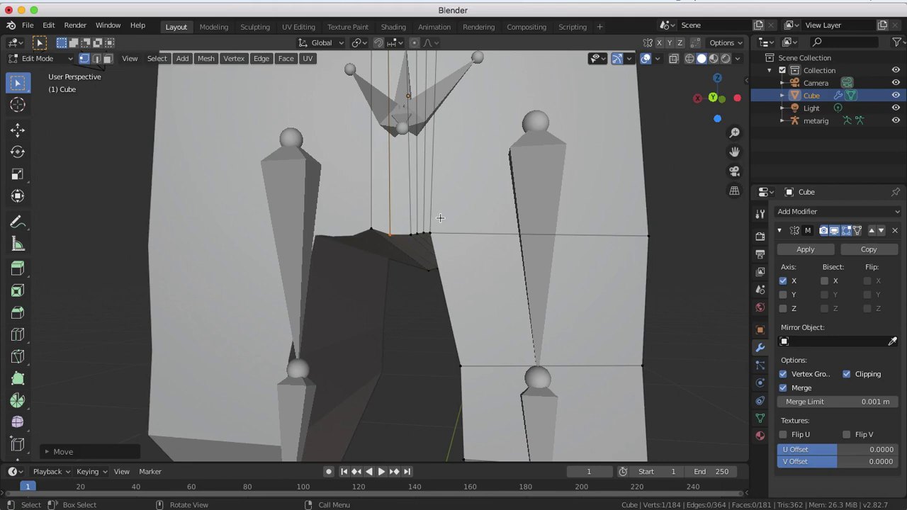
Move the other four bunched crotch vertices along X about 0.03 m towards the mirror centre to narrow the leg gap.
{"action": "left_click_drag", "start_coordinate": [440, 217], "coordinate": [406, 248]}
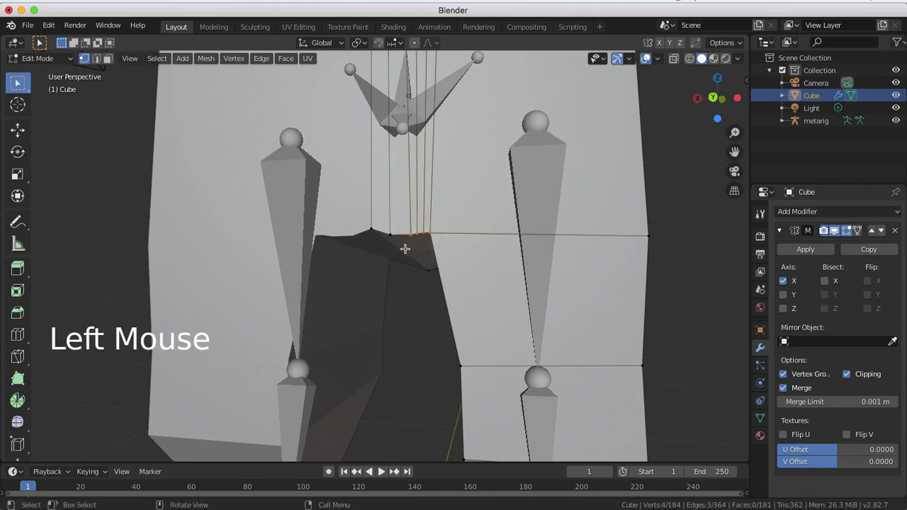
{"action": "key", "text": "g"}
{"action": "key", "text": "x"}
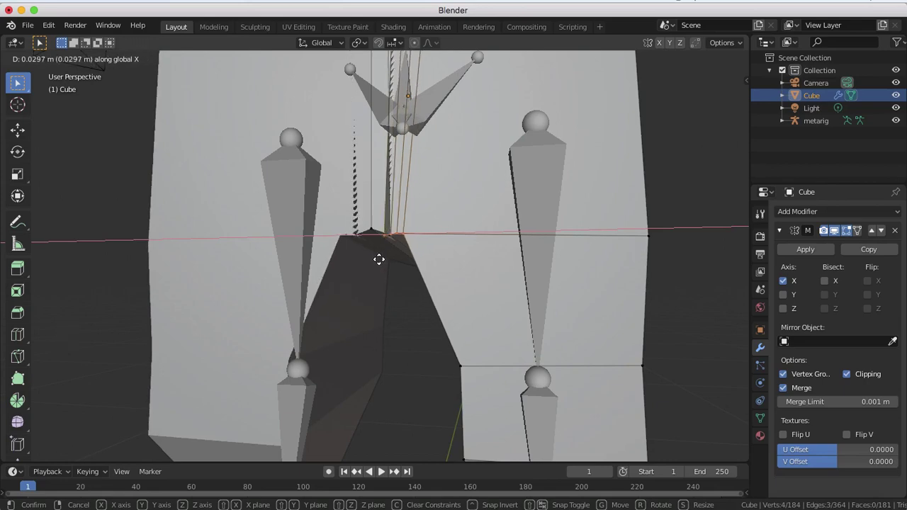
{"action": "left_click", "coordinate": [378, 259]}
Examine the reshaped crotch, the legs and the whole character's proportions from several angles.
{"action": "middle_click_drag", "start_coordinate": [376, 262], "coordinate": [405, 308]}
{"action": "scroll", "coordinate": [372, 302], "scroll_direction": "down", "scroll_amount": 3}
{"action": "scroll", "coordinate": [384, 314], "scroll_direction": "down", "scroll_amount": 2}
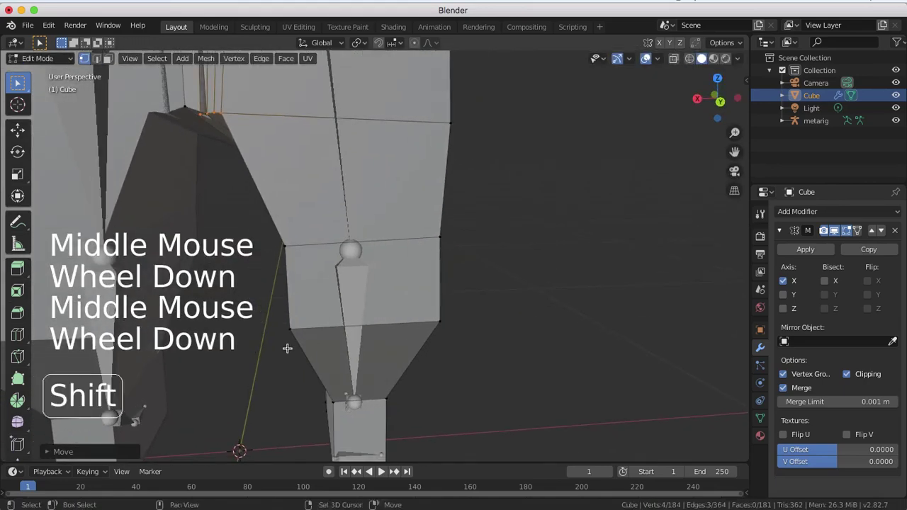
{"action": "middle_click_drag", "start_coordinate": [294, 349], "coordinate": [367, 307], "text": "shift"}
{"action": "scroll", "coordinate": [367, 307], "scroll_direction": "down", "scroll_amount": 1, "text": "shift"}
{"action": "scroll", "coordinate": [287, 347], "scroll_direction": "down", "scroll_amount": 20}
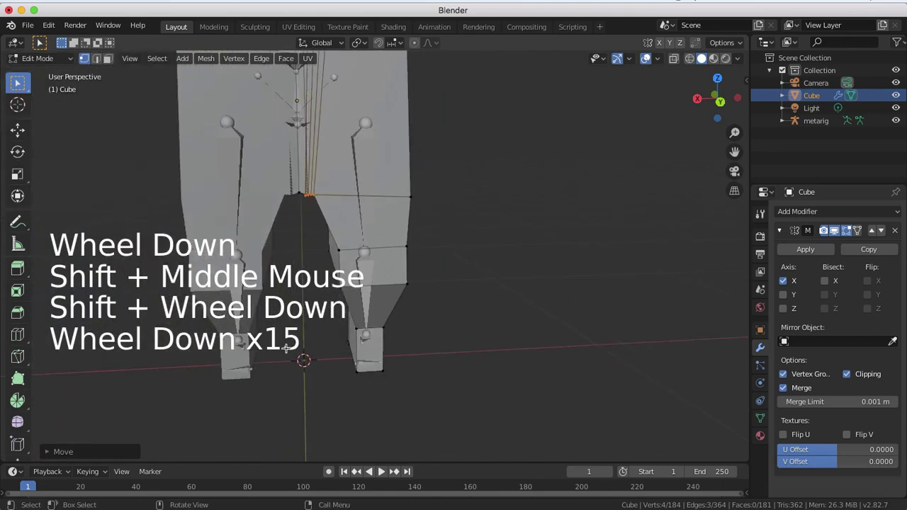
{"action": "middle_click_drag", "start_coordinate": [282, 362], "coordinate": [382, 283]}
{"action": "scroll", "coordinate": [333, 317], "scroll_direction": "up", "scroll_amount": 7}
{"action": "scroll", "coordinate": [492, 251], "scroll_direction": "down", "scroll_amount": 10}
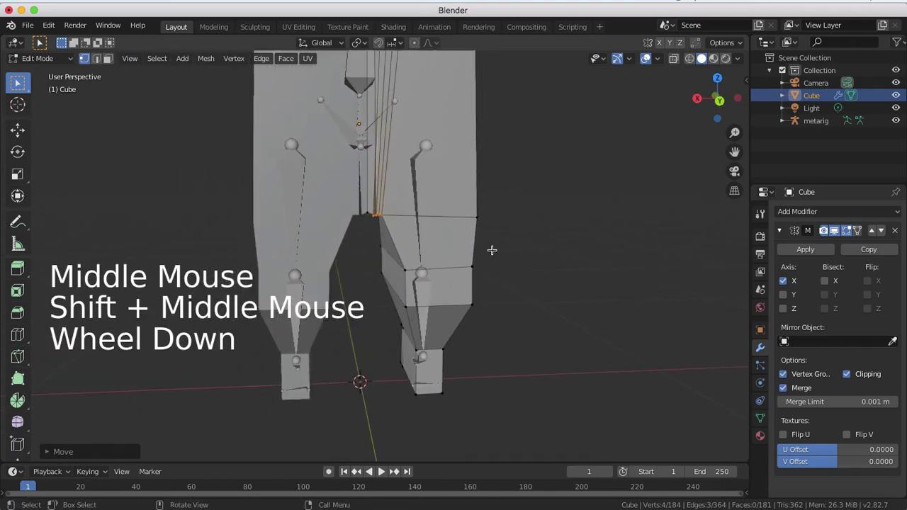
{"action": "middle_click_drag", "start_coordinate": [478, 243], "coordinate": [282, 231]}
{"action": "scroll", "coordinate": [283, 232], "scroll_direction": "down", "scroll_amount": 6}
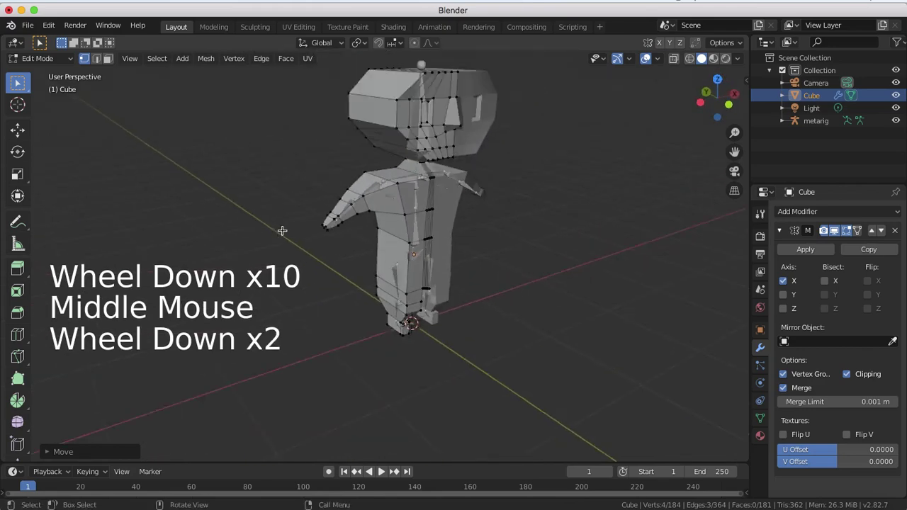
{"action": "scroll", "coordinate": [414, 213], "scroll_direction": "up", "scroll_amount": 6}
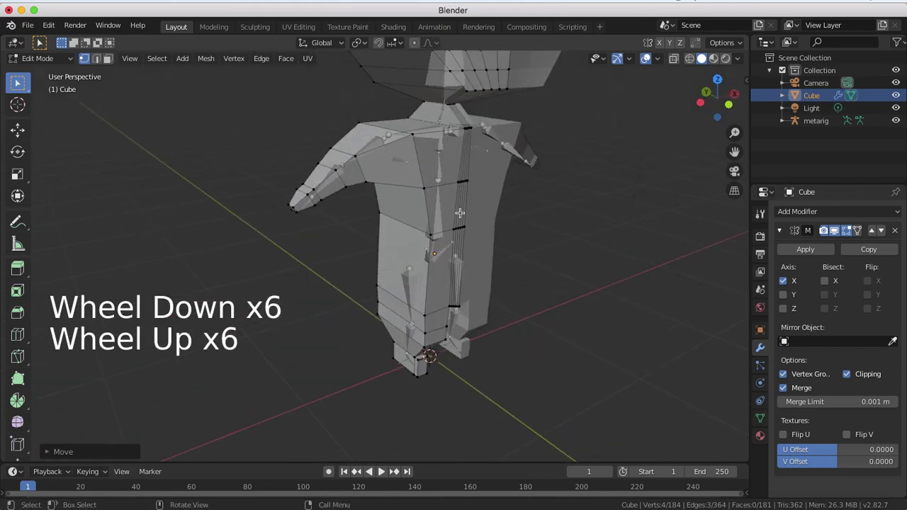
{"action": "scroll", "coordinate": [461, 215], "scroll_direction": "down", "scroll_amount": 1}
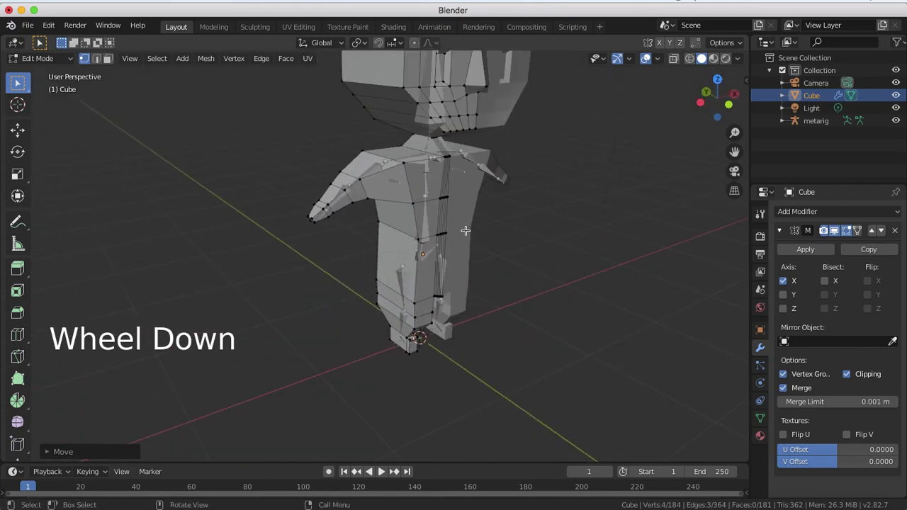
Switch to edge selection and move the two outer bottom edges of the foot outward along X to widen the sole.
{"action": "middle_click_drag", "start_coordinate": [419, 328], "coordinate": [418, 303]}
{"action": "scroll", "coordinate": [376, 347], "scroll_direction": "up", "scroll_amount": 4}
{"action": "scroll", "coordinate": [403, 386], "scroll_direction": "up", "scroll_amount": 1, "text": "shift"}
{"action": "middle_click_drag", "start_coordinate": [403, 385], "coordinate": [438, 351], "text": "shift"}
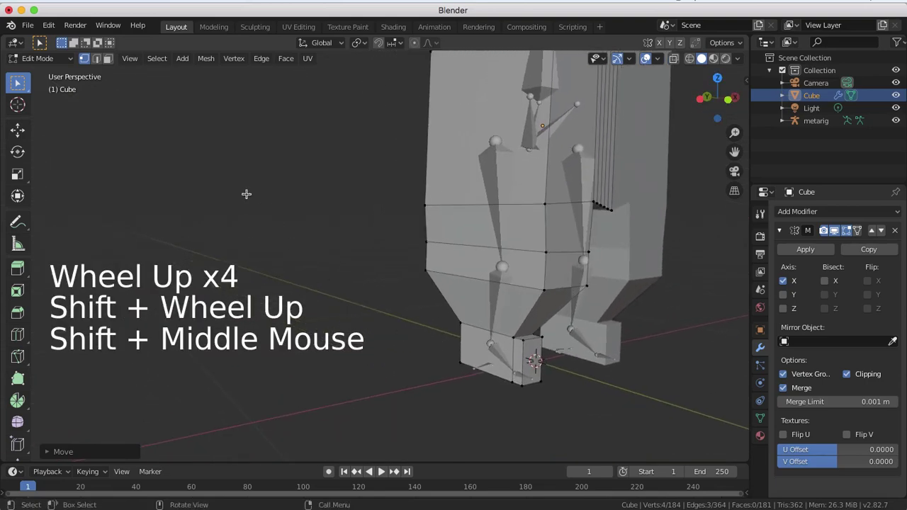
{"action": "left_click", "coordinate": [97, 61]}
{"action": "left_click", "coordinate": [501, 377]}
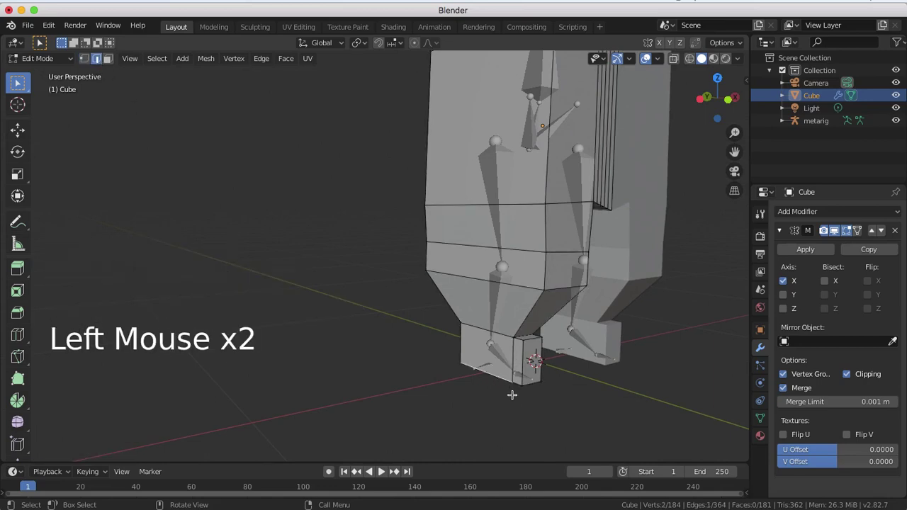
{"action": "scroll", "coordinate": [520, 390], "scroll_direction": "up", "scroll_amount": 2}
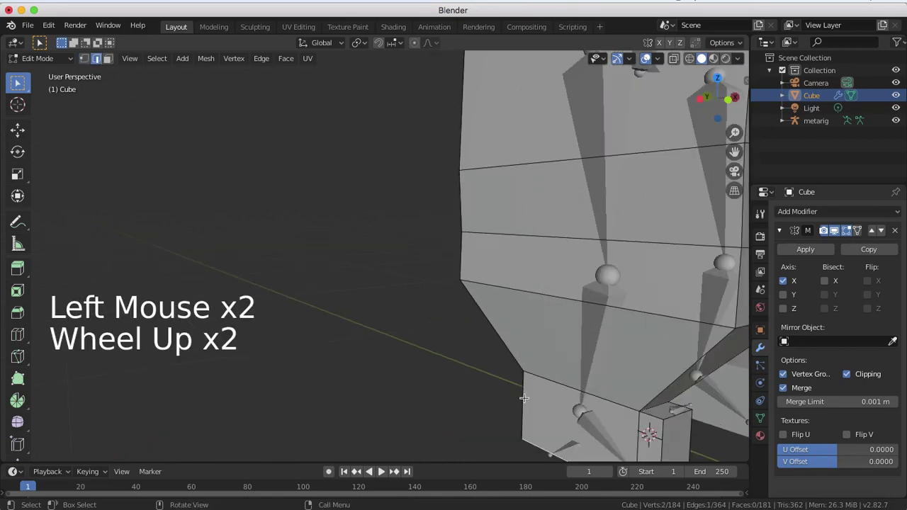
{"action": "scroll", "coordinate": [520, 390], "scroll_direction": "up", "scroll_amount": 1, "text": "shift"}
{"action": "middle_click_drag", "start_coordinate": [520, 391], "coordinate": [542, 360], "text": "shift"}
{"action": "left_click", "coordinate": [542, 361], "text": "shift"}
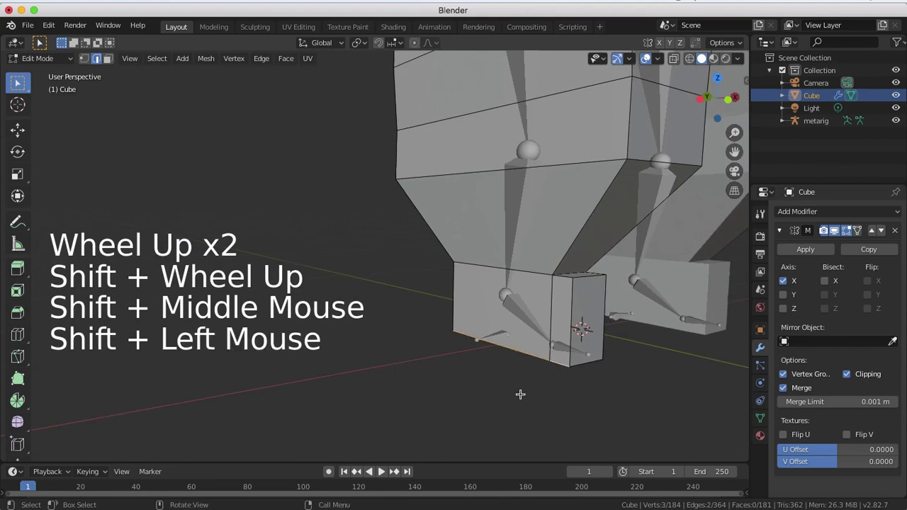
{"action": "key", "text": "g"}
{"action": "key", "text": "x"}
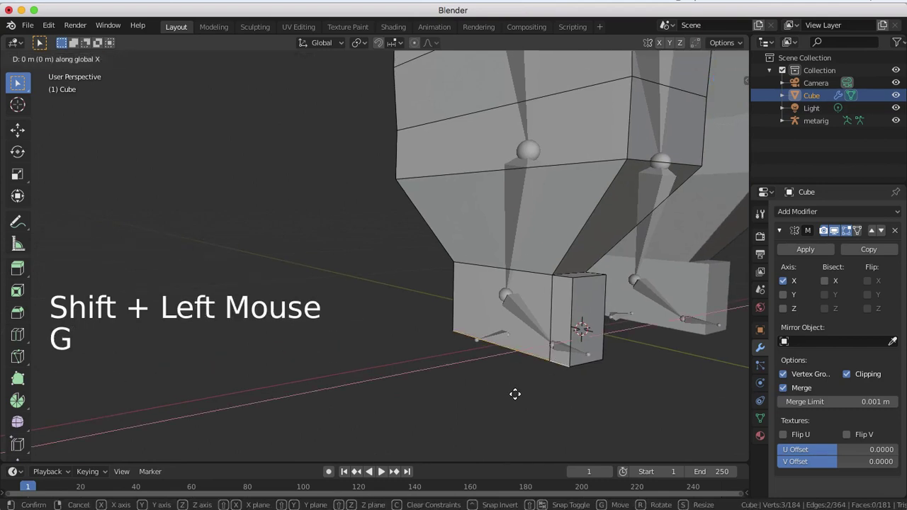
{"action": "left_click", "coordinate": [510, 394]}
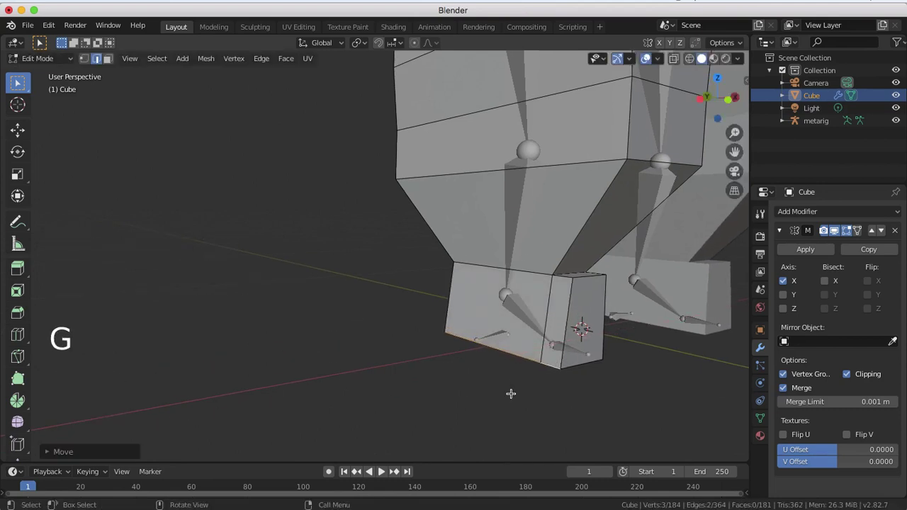
Move the two inner bottom edges of the foot along X about 0.013 m towards the other foot.
{"action": "middle_click_drag", "start_coordinate": [549, 386], "coordinate": [356, 364]}
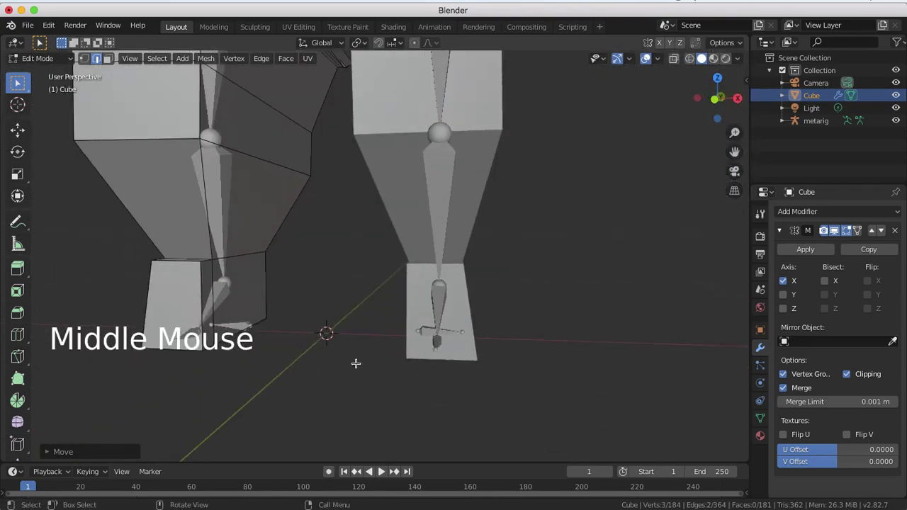
{"action": "middle_click_drag", "start_coordinate": [326, 334], "coordinate": [344, 304], "text": "shift"}
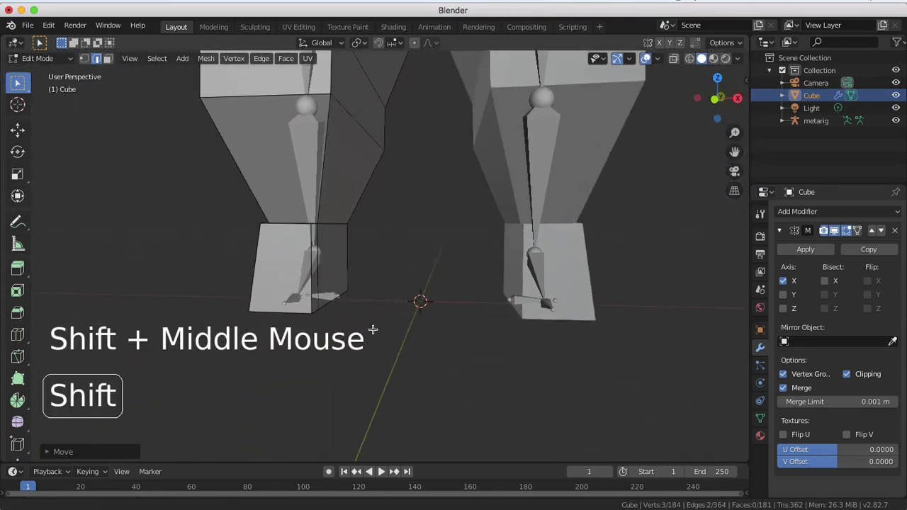
{"action": "left_click", "coordinate": [344, 304]}
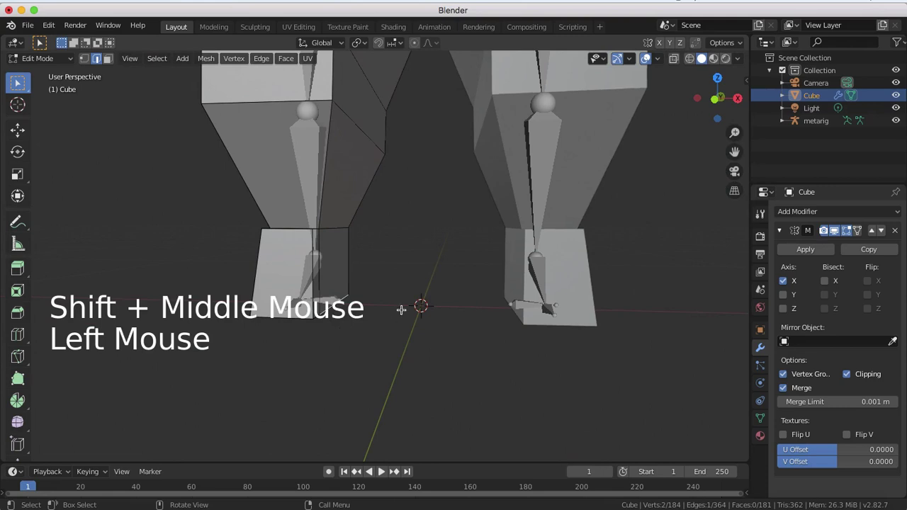
{"action": "middle_click_drag", "start_coordinate": [401, 310], "coordinate": [361, 361]}
{"action": "left_click", "coordinate": [319, 343], "text": "shift"}
{"action": "key", "text": "g"}
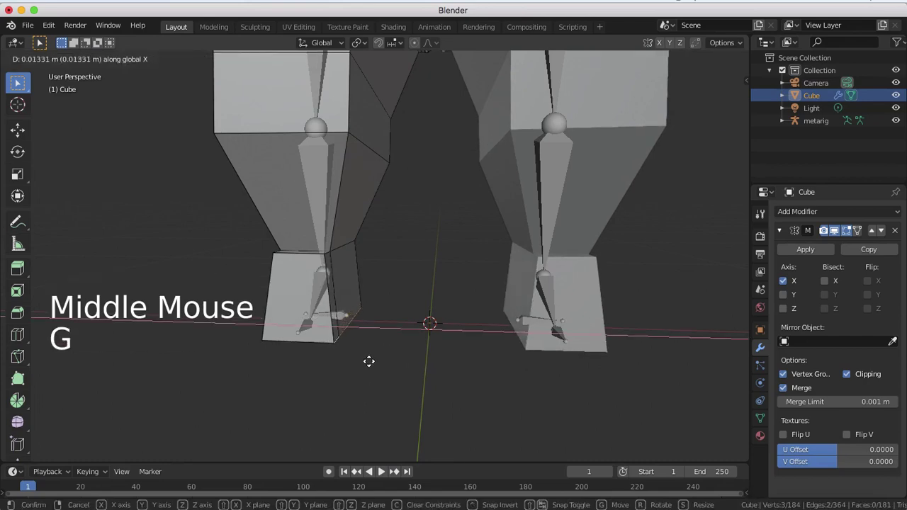
{"action": "left_click", "coordinate": [369, 360]}
{"action": "middle_click_drag", "start_coordinate": [363, 355], "coordinate": [442, 358]}
{"action": "scroll", "coordinate": [443, 359], "scroll_direction": "down", "scroll_amount": 2}
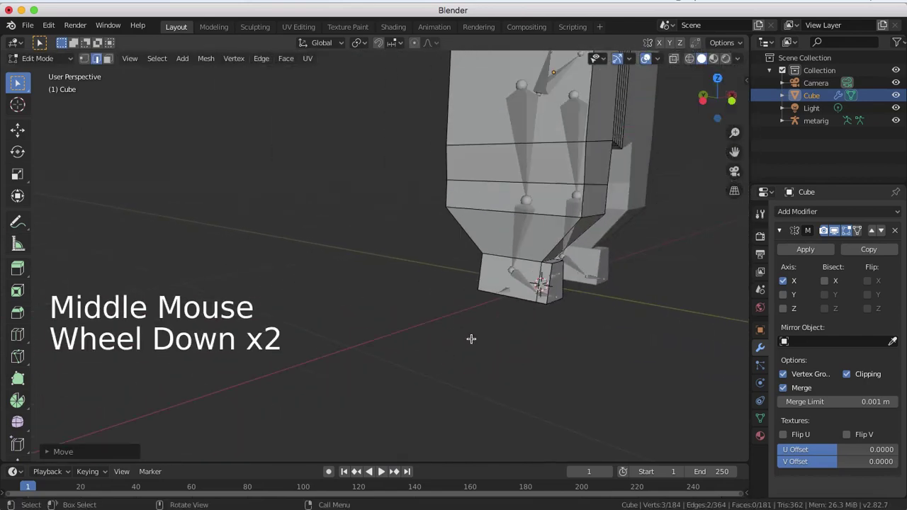
{"action": "scroll", "coordinate": [471, 337], "scroll_direction": "down", "scroll_amount": 6}
{"action": "scroll", "coordinate": [461, 341], "scroll_direction": "up", "scroll_amount": 3}
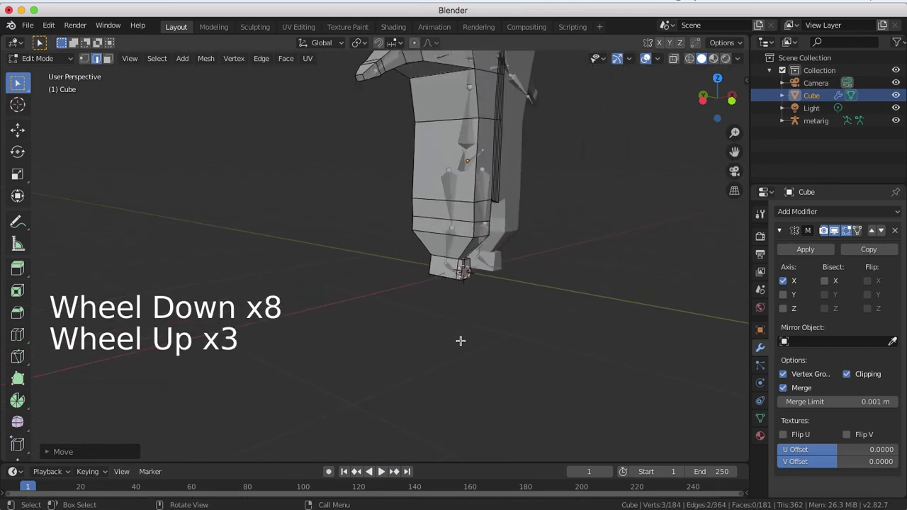
{"action": "scroll", "coordinate": [462, 338], "scroll_direction": "up", "scroll_amount": 2}
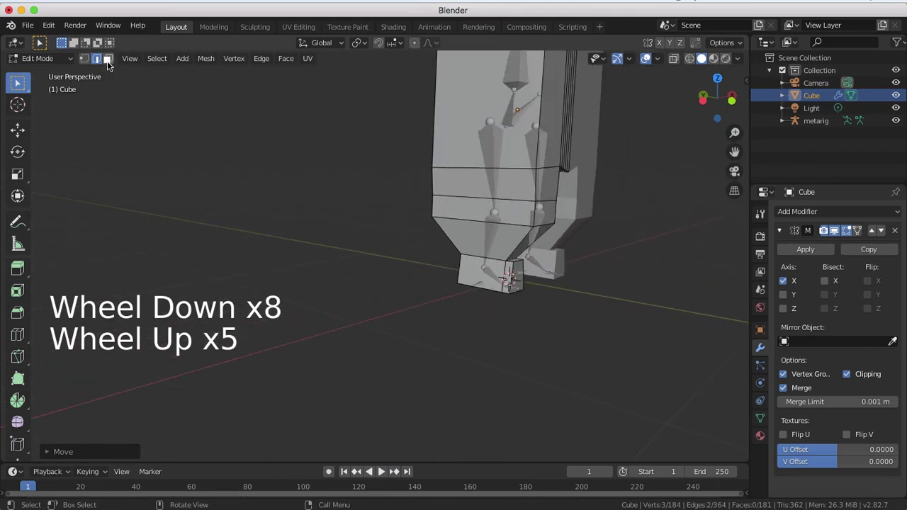
Switch to face selection and select the front face of the foot.
{"action": "left_click", "coordinate": [455, 250]}
{"action": "left_click", "coordinate": [509, 281]}
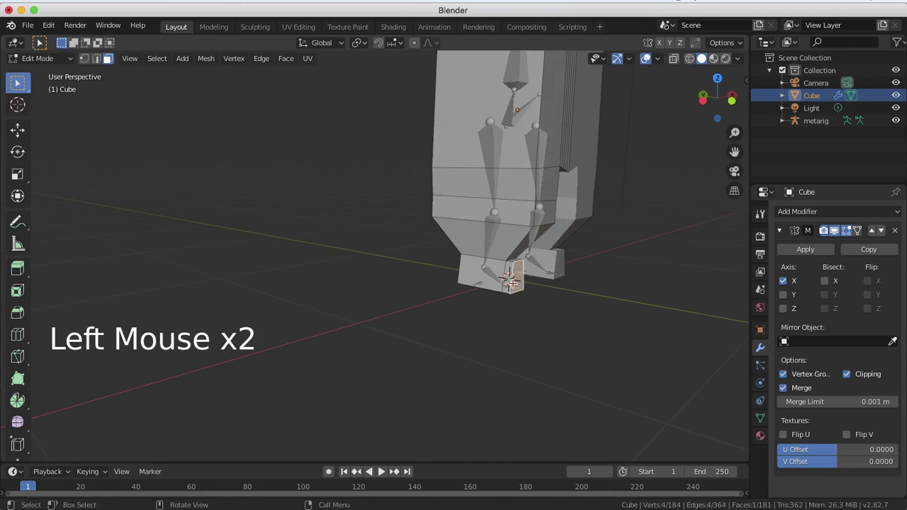
{"action": "key", "text": "e"}
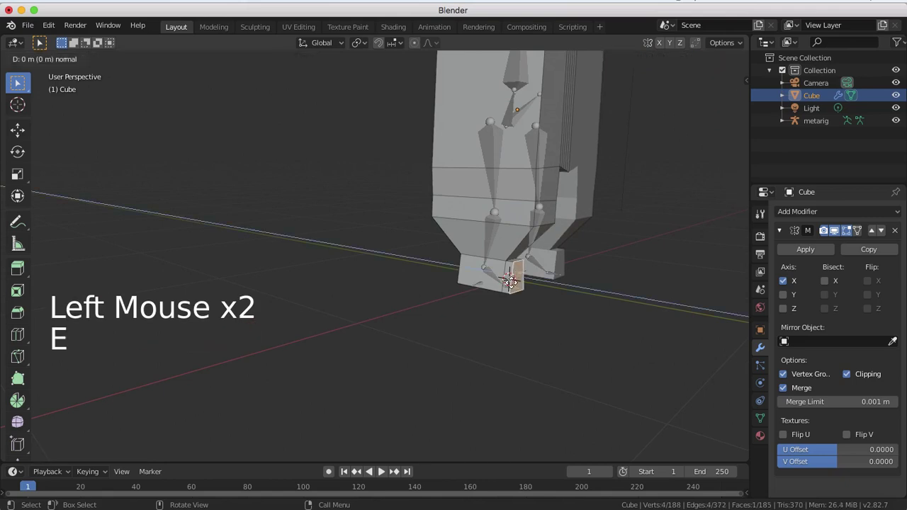
{"action": "left_click", "coordinate": [510, 281]}
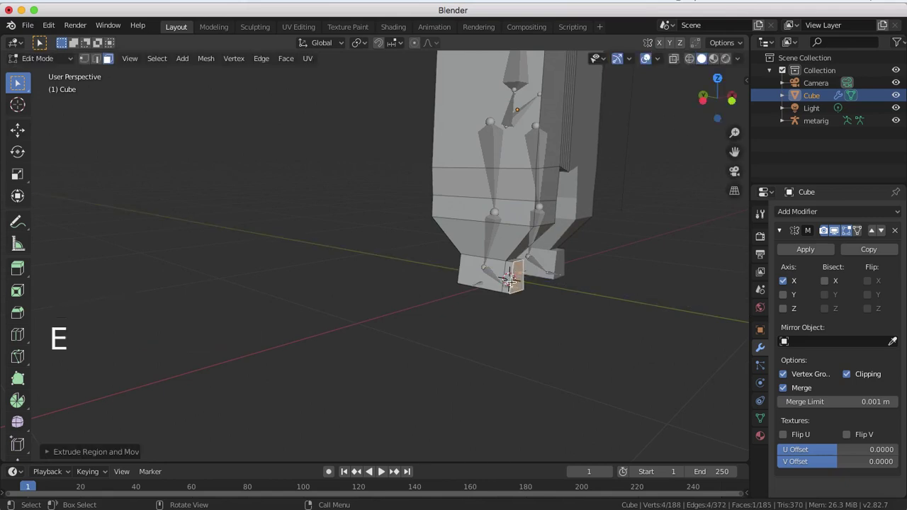
{"action": "key", "text": "super+z"}
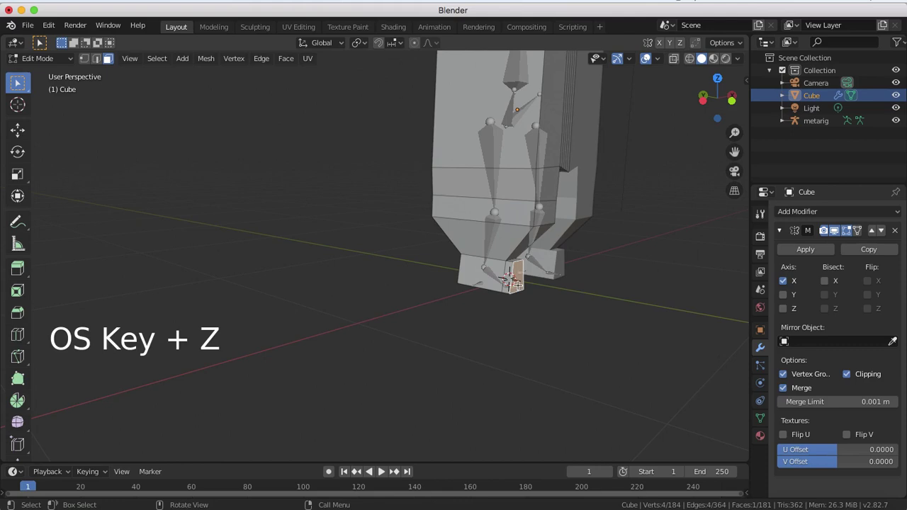
{"action": "key", "text": "g"}
{"action": "key", "text": "x"}
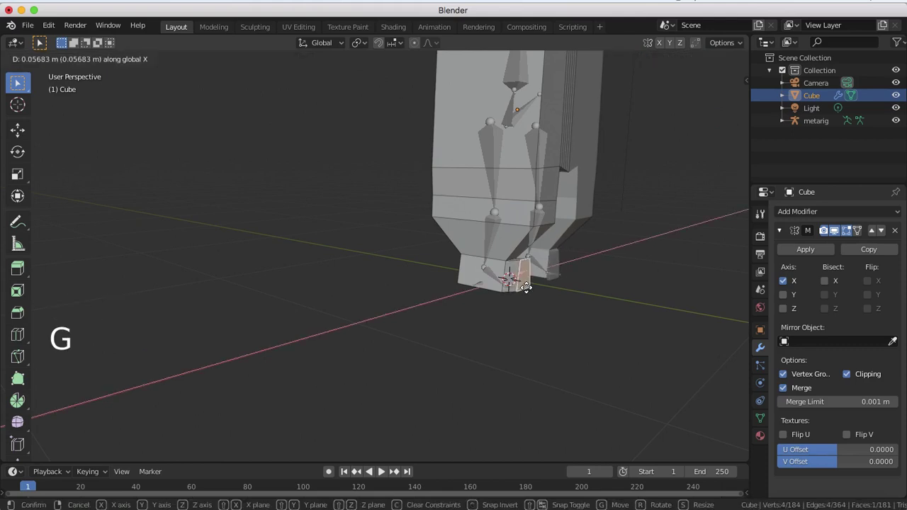
{"action": "left_click", "coordinate": [526, 286]}
{"action": "key", "text": "super+z"}
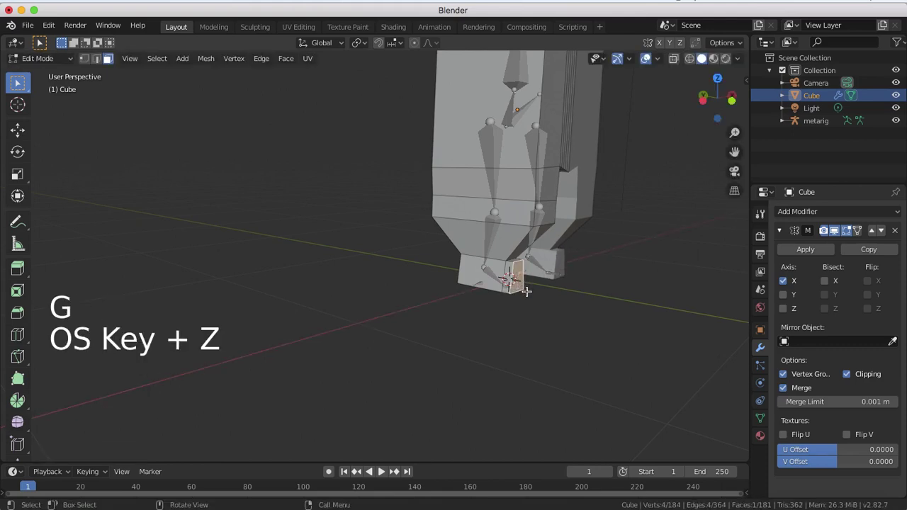
Move the front face of the foot forward along Y to lengthen the toe.
{"action": "key", "text": "g"}
{"action": "key", "text": "y"}
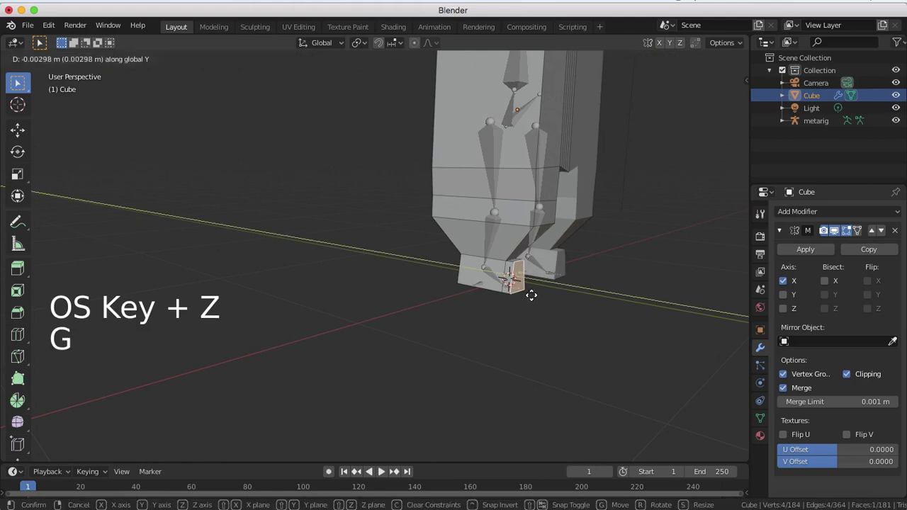
{"action": "left_click", "coordinate": [540, 297]}
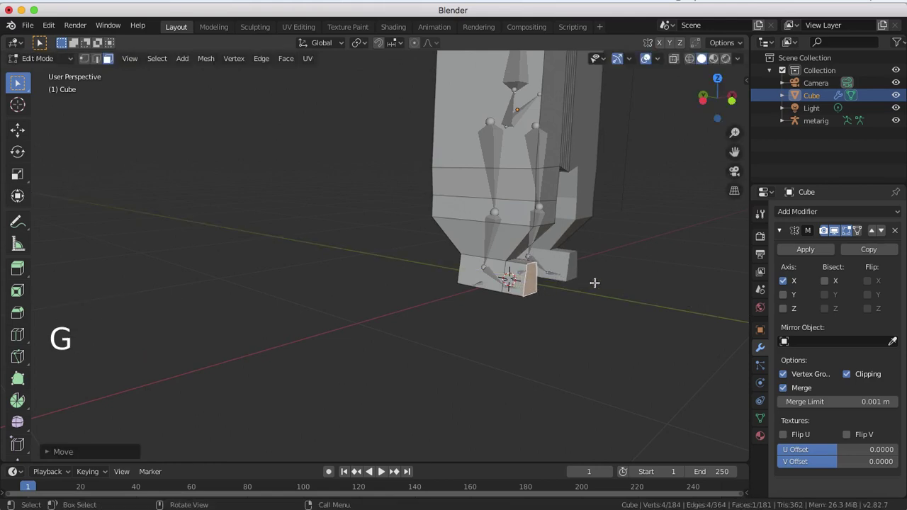
Switch to edge selection and lower the toe's upper front edge about 0.07 m along Z to slope the foot.
{"action": "middle_click_drag", "start_coordinate": [595, 283], "coordinate": [567, 297]}
{"action": "scroll", "coordinate": [567, 298], "scroll_direction": "up", "scroll_amount": 2}
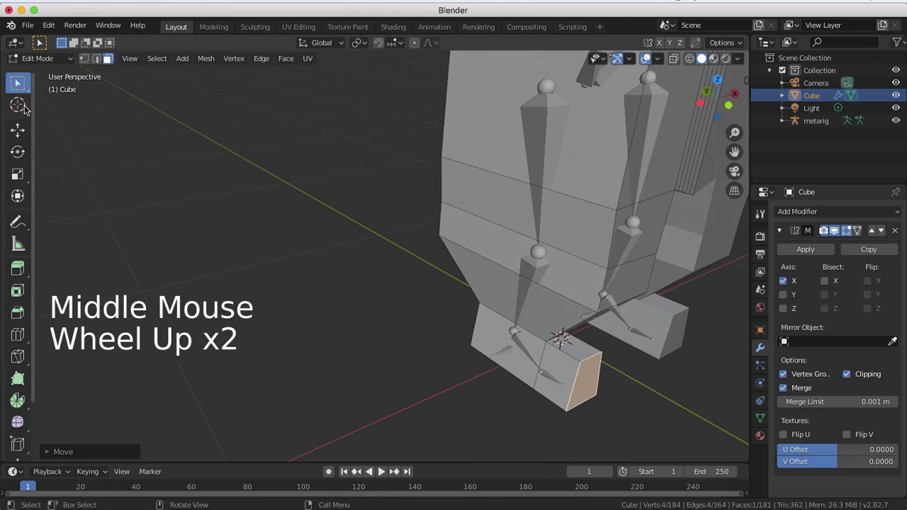
{"action": "left_click", "coordinate": [96, 58]}
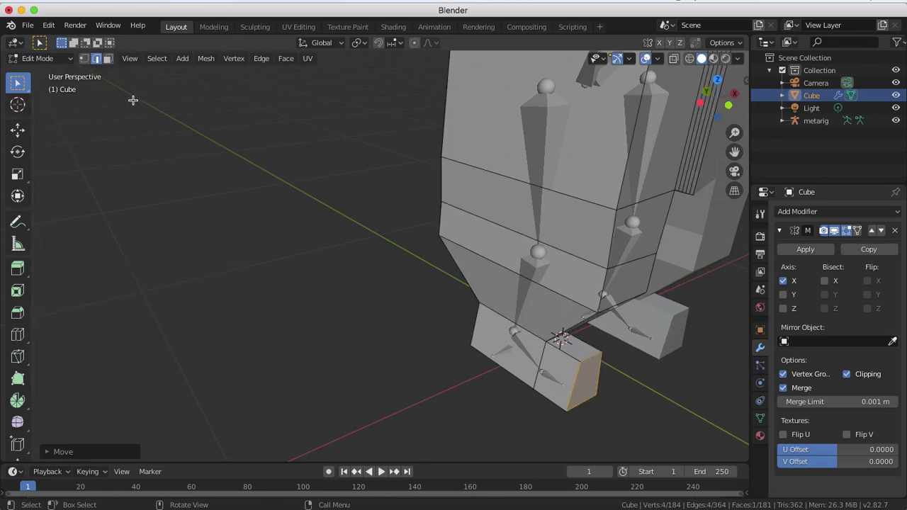
{"action": "left_click", "coordinate": [599, 354]}
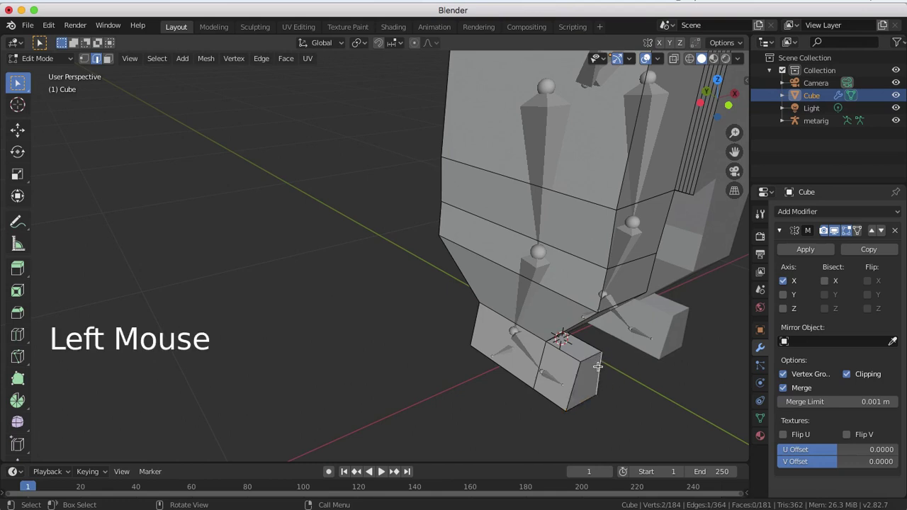
{"action": "left_click", "coordinate": [598, 366]}
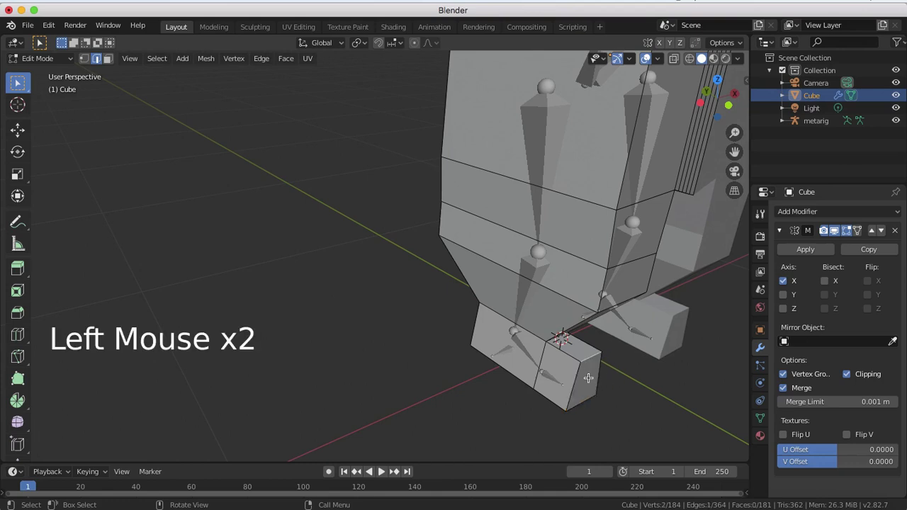
{"action": "key", "text": "g"}
{"action": "key", "text": "z"}
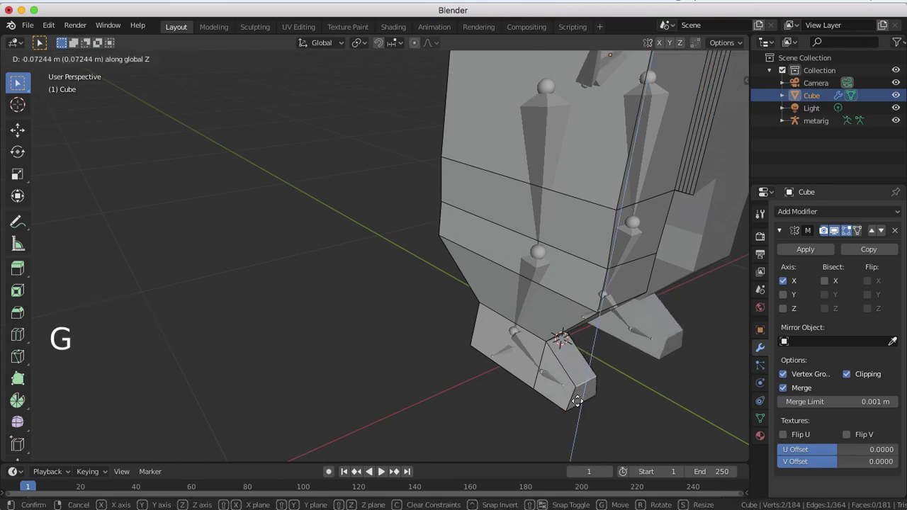
{"action": "left_click", "coordinate": [576, 401]}
{"action": "middle_click_drag", "start_coordinate": [567, 405], "coordinate": [462, 398]}
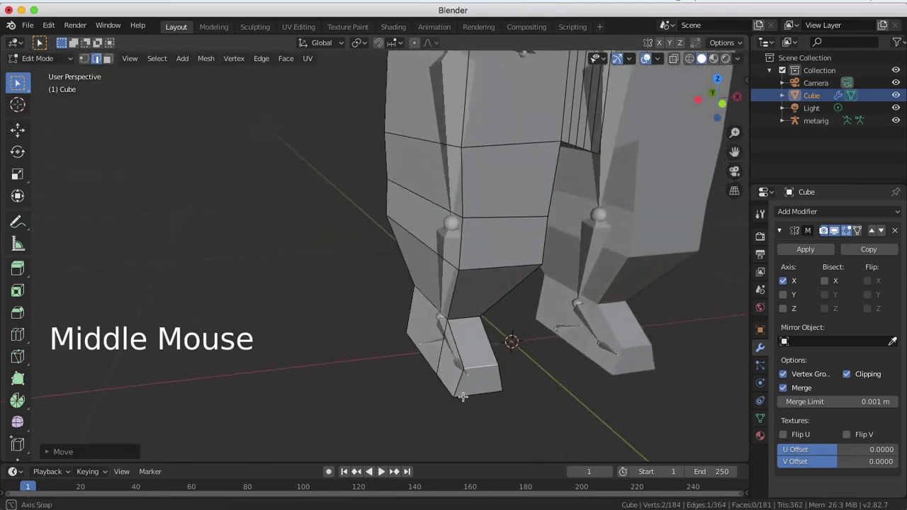
{"action": "scroll", "coordinate": [462, 398], "scroll_direction": "down", "scroll_amount": 5}
{"action": "middle_click_drag", "start_coordinate": [473, 336], "coordinate": [482, 318]}
{"action": "scroll", "coordinate": [463, 291], "scroll_direction": "up", "scroll_amount": 3}
{"action": "scroll", "coordinate": [455, 276], "scroll_direction": "down", "scroll_amount": 2}
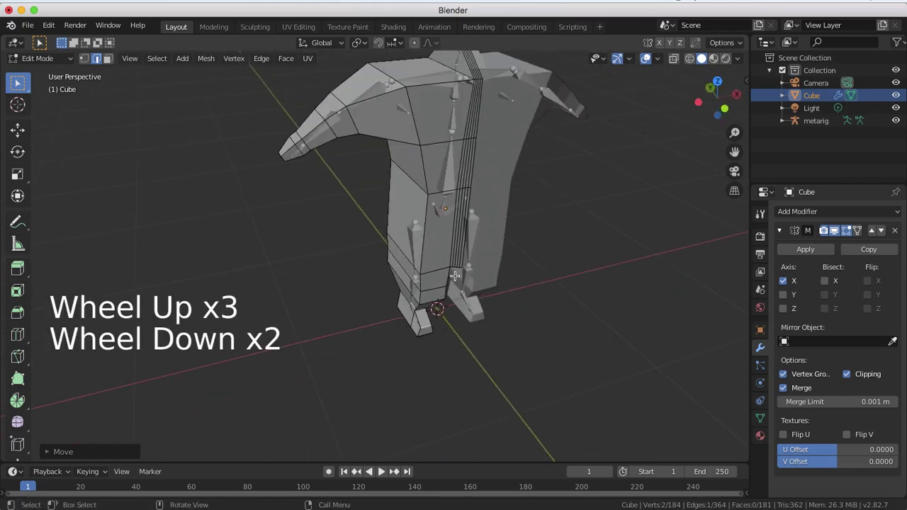
{"action": "middle_click_drag", "start_coordinate": [451, 177], "coordinate": [428, 219]}
{"action": "left_click", "coordinate": [410, 223]}
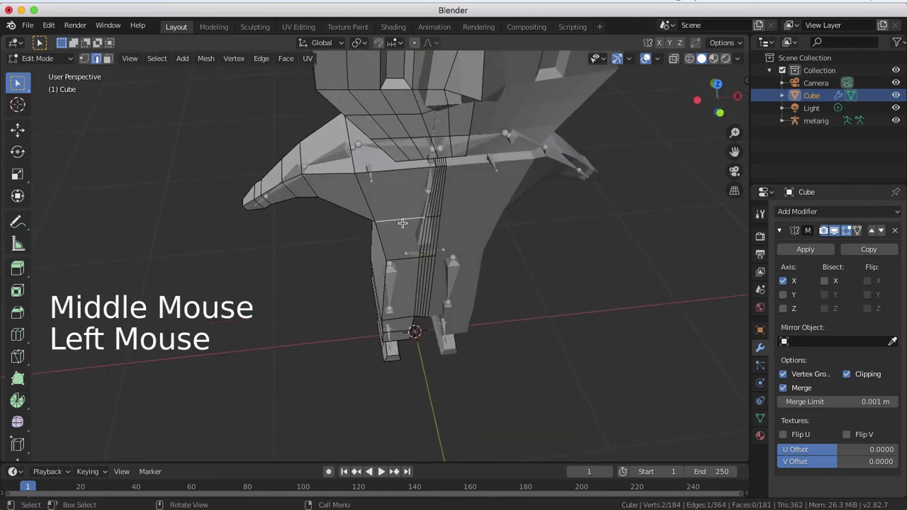
{"action": "scroll", "coordinate": [438, 232], "scroll_direction": "up", "scroll_amount": 3}
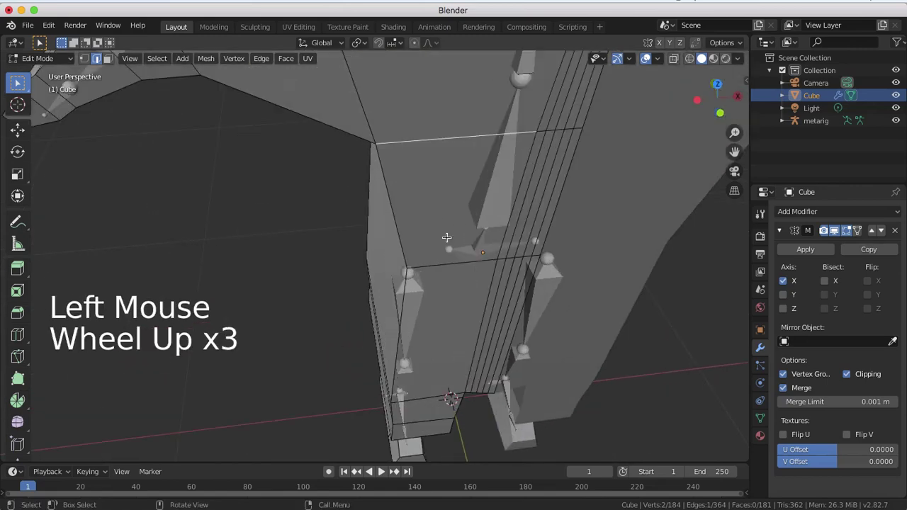
{"action": "scroll", "coordinate": [447, 239], "scroll_direction": "up", "scroll_amount": 1}
{"action": "middle_click_drag", "start_coordinate": [447, 238], "coordinate": [428, 172], "text": "shift"}
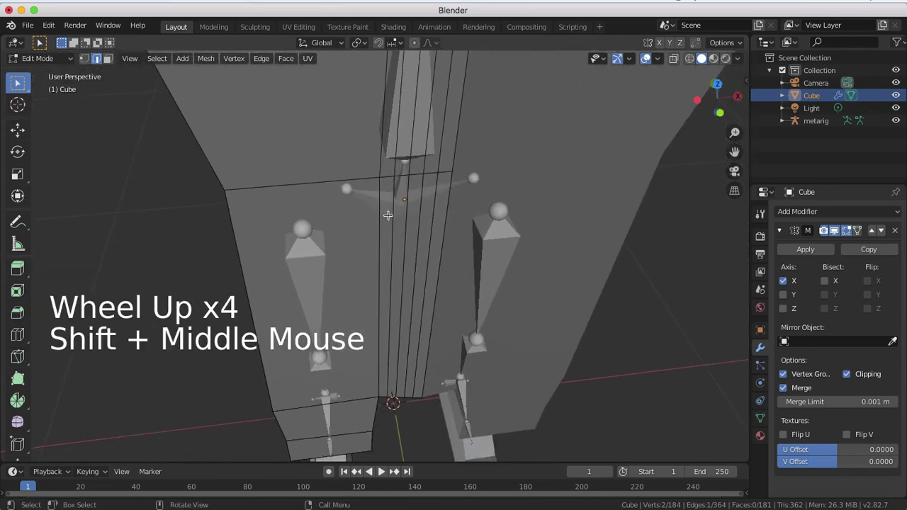
{"action": "left_click", "coordinate": [327, 187]}
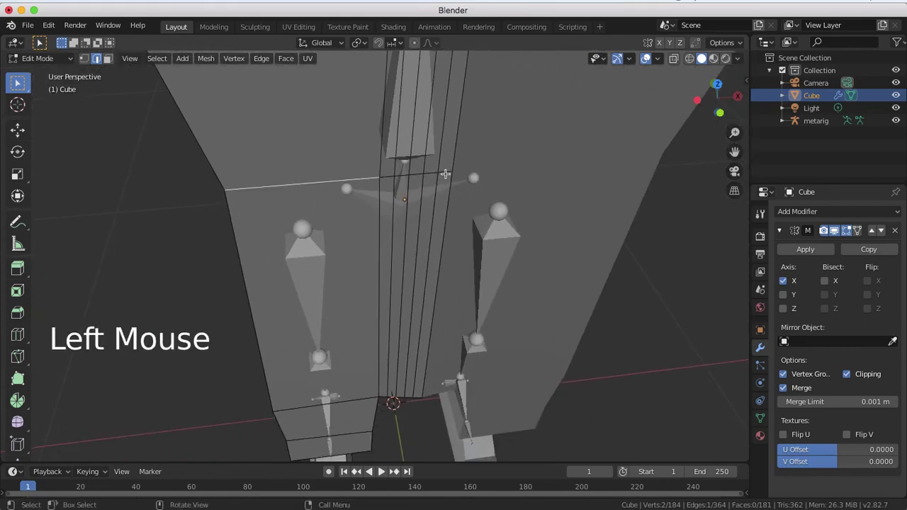
{"action": "left_click", "coordinate": [448, 173], "text": "ctrl"}
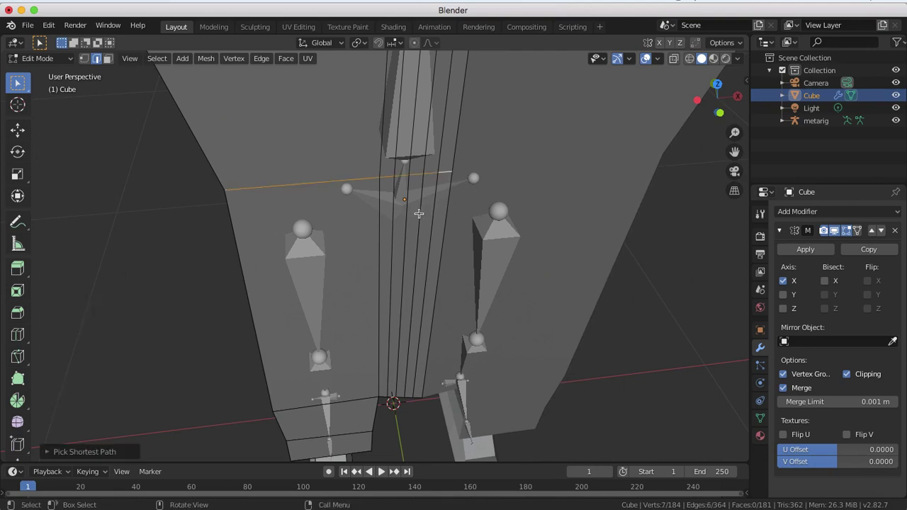
{"action": "middle_click_drag", "start_coordinate": [419, 213], "coordinate": [484, 205]}
{"action": "scroll", "coordinate": [479, 207], "scroll_direction": "down", "scroll_amount": 2}
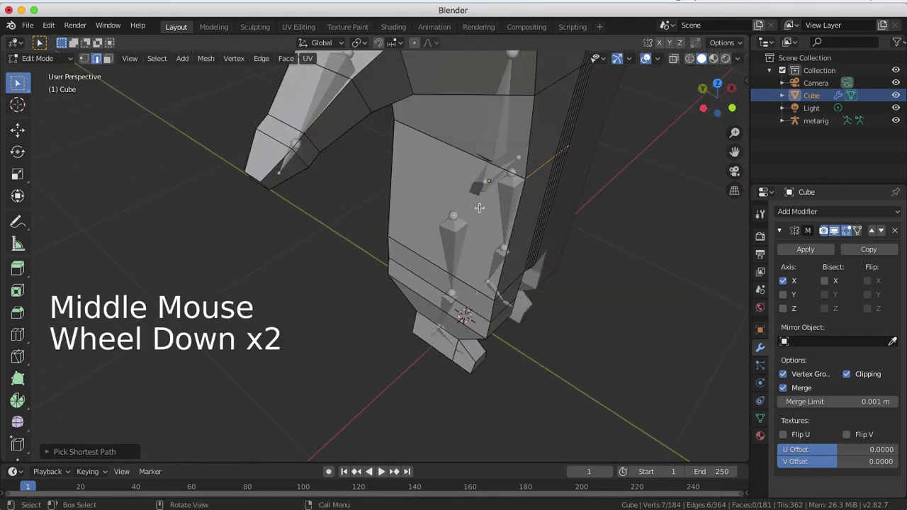
{"action": "scroll", "coordinate": [471, 210], "scroll_direction": "down", "scroll_amount": 2}
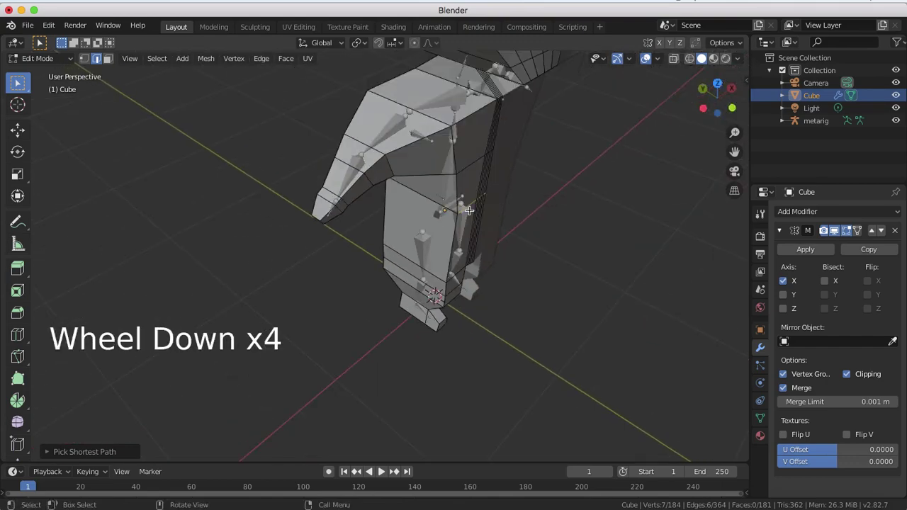
{"action": "middle_click_drag", "start_coordinate": [480, 214], "coordinate": [421, 168]}
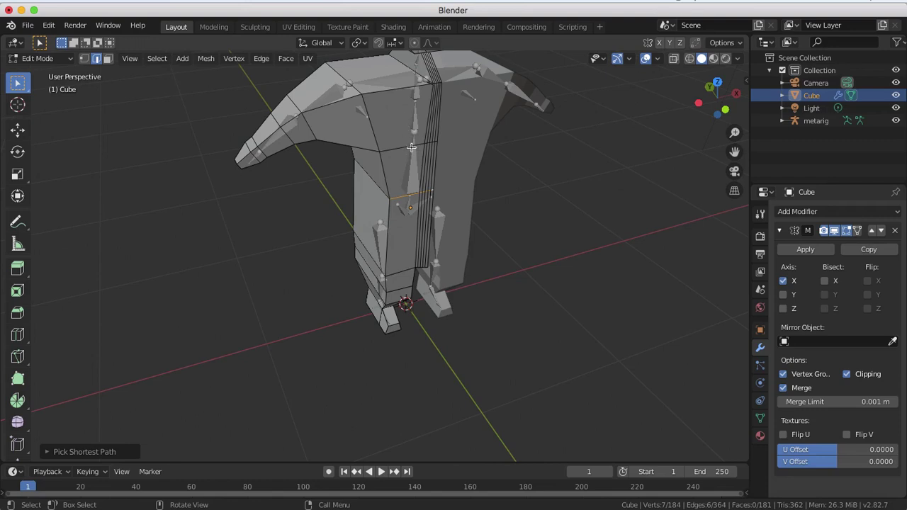
Select the row of belly edges from the outer front corner to the mirror centre and move it forward along Y.
{"action": "left_click", "coordinate": [411, 149]}
{"action": "scroll", "coordinate": [450, 171], "scroll_direction": "up", "scroll_amount": 3}
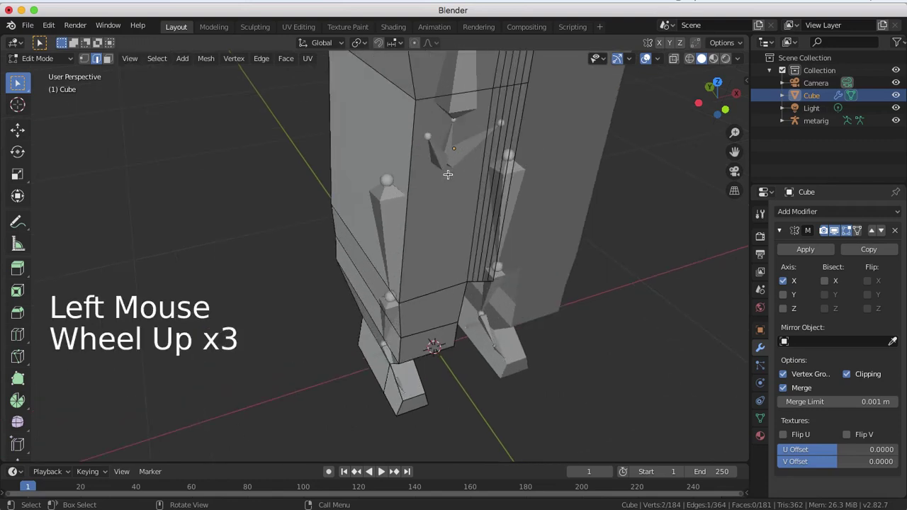
{"action": "middle_click_drag", "start_coordinate": [470, 148], "coordinate": [421, 246], "text": "shift"}
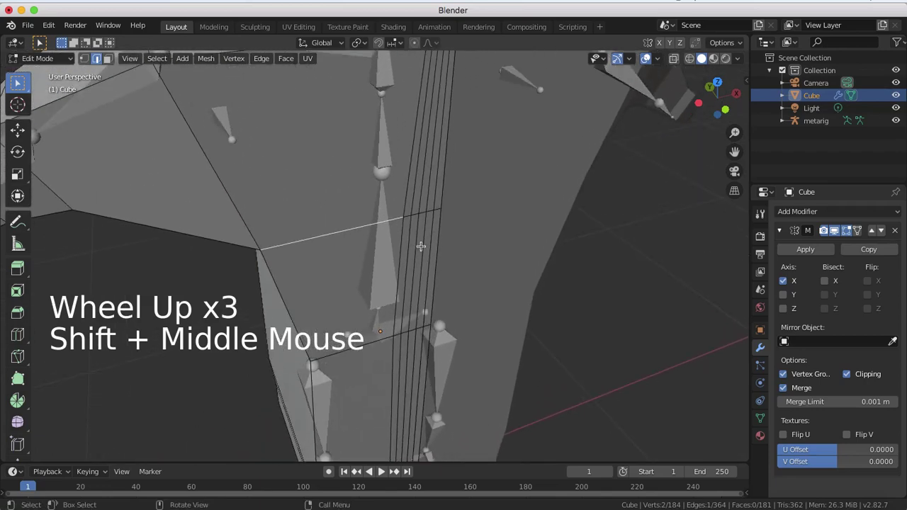
{"action": "key", "text": "ctrl"}
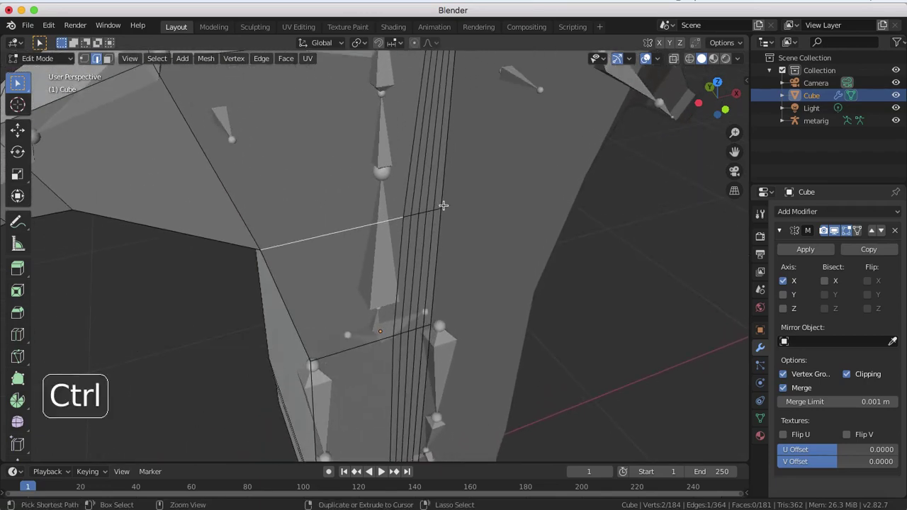
{"action": "left_click", "coordinate": [439, 207], "text": "ctrl"}
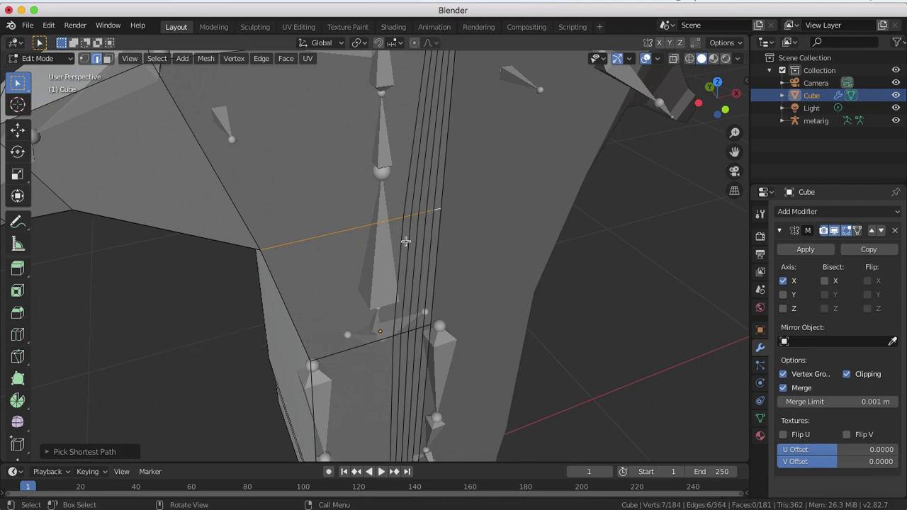
{"action": "key", "text": "g"}
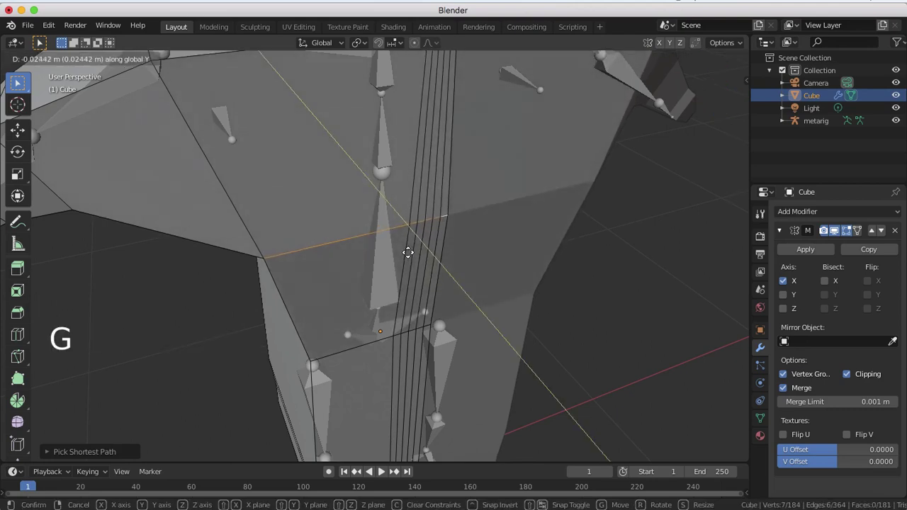
{"action": "left_click", "coordinate": [410, 263]}
Move the rear edge at the top of the leg, level with the crotch, slightly backward along Y.
{"action": "middle_click_drag", "start_coordinate": [409, 265], "coordinate": [515, 236]}
{"action": "scroll", "coordinate": [379, 277], "scroll_direction": "down", "scroll_amount": 3}
{"action": "scroll", "coordinate": [531, 239], "scroll_direction": "up", "scroll_amount": 5}
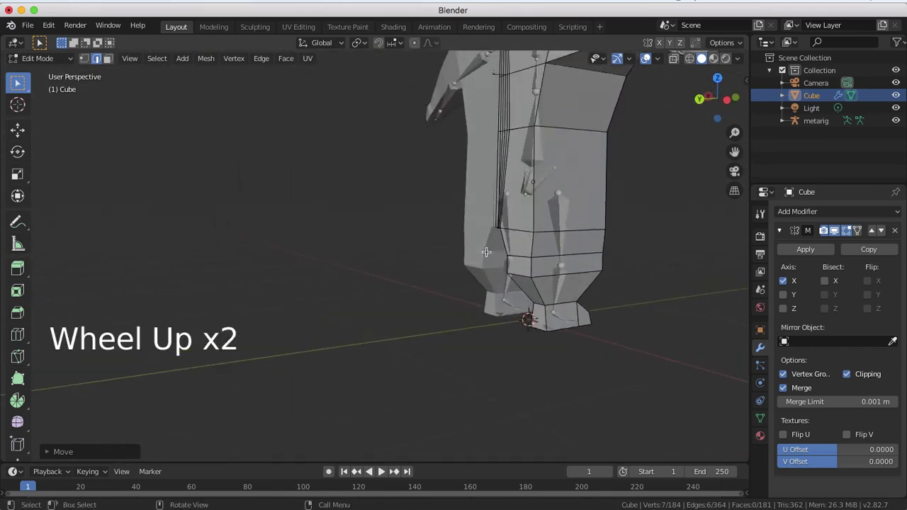
{"action": "middle_click_drag", "start_coordinate": [592, 229], "coordinate": [623, 236]}
{"action": "left_click", "coordinate": [642, 233]}
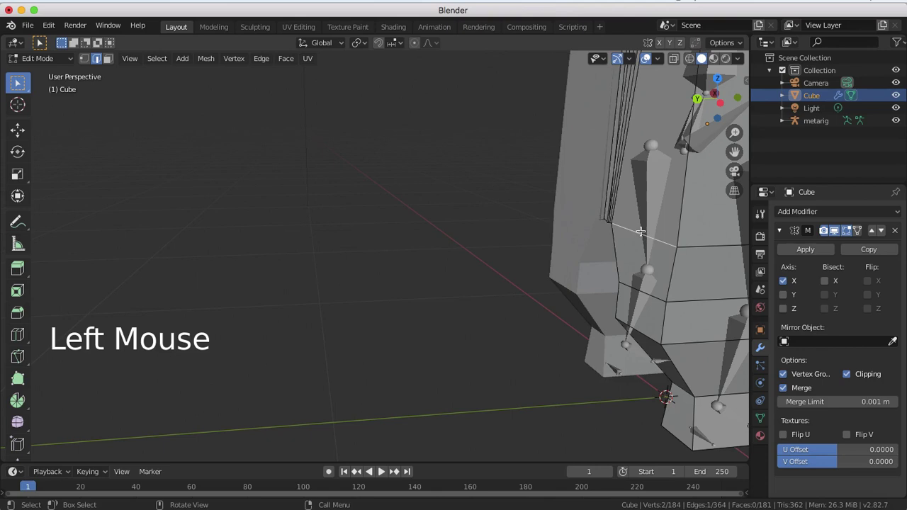
{"action": "key", "text": "g"}
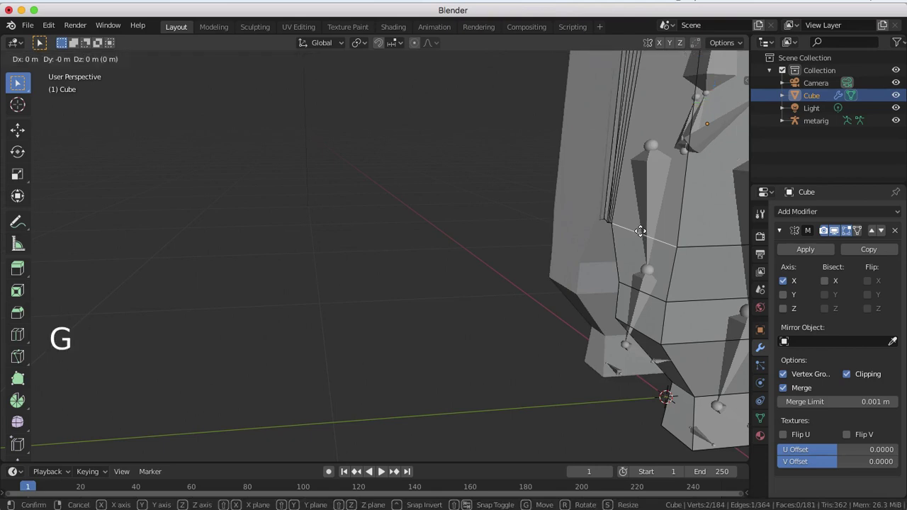
{"action": "key", "text": "y"}
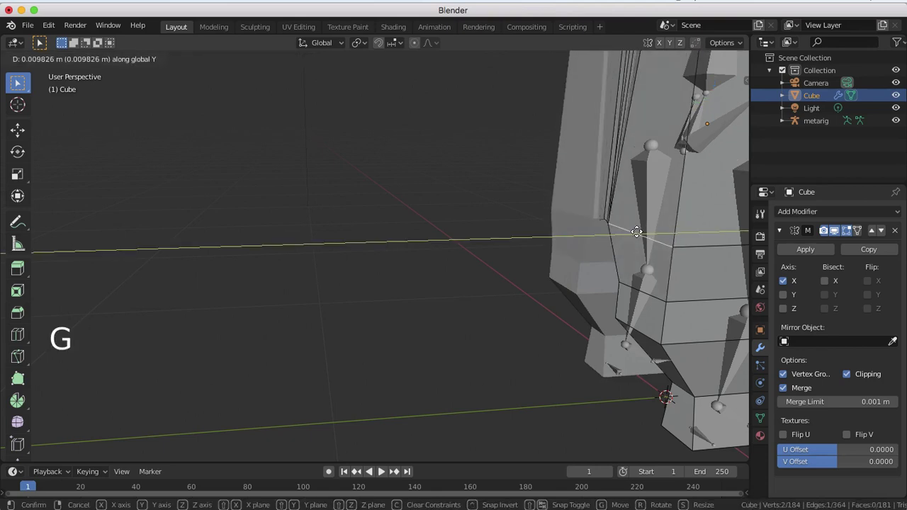
{"action": "left_click", "coordinate": [639, 233]}
Examine the torso, legs and overall proportions of the character from the side and front.
{"action": "scroll", "coordinate": [642, 234], "scroll_direction": "down", "scroll_amount": 2}
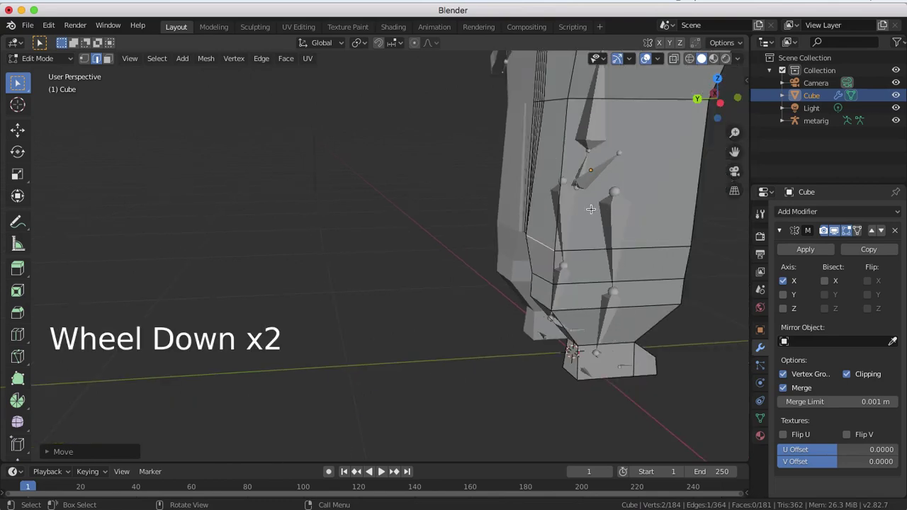
{"action": "middle_click_drag", "start_coordinate": [590, 209], "coordinate": [426, 225]}
{"action": "scroll", "coordinate": [437, 230], "scroll_direction": "down", "scroll_amount": 4}
{"action": "middle_click_drag", "start_coordinate": [302, 264], "coordinate": [401, 283]}
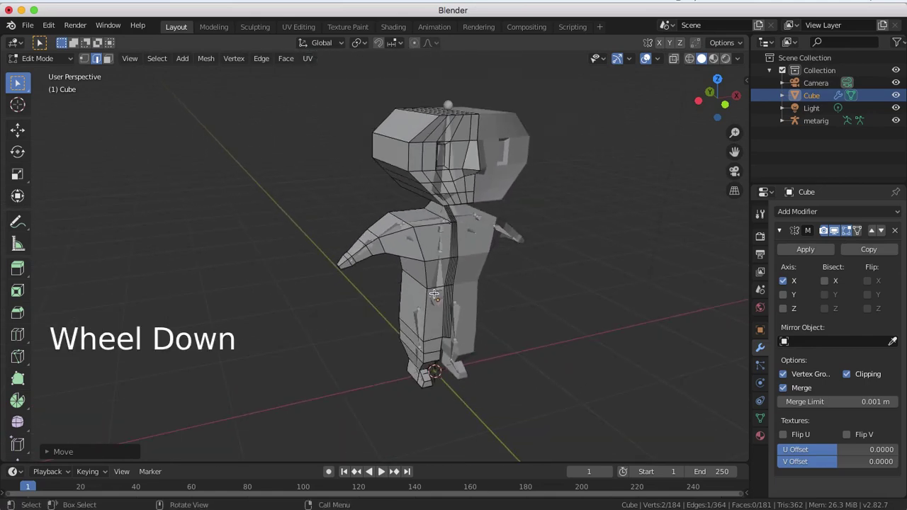
{"action": "scroll", "coordinate": [436, 300], "scroll_direction": "up", "scroll_amount": 2}
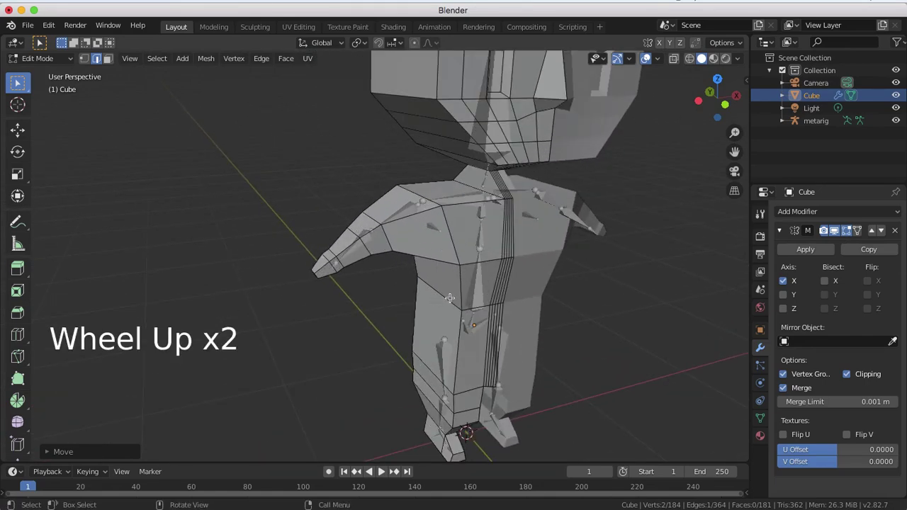
Save the scene to the Desktop as LP.blend.
{"action": "scroll", "coordinate": [485, 308], "scroll_direction": "down", "scroll_amount": 1}
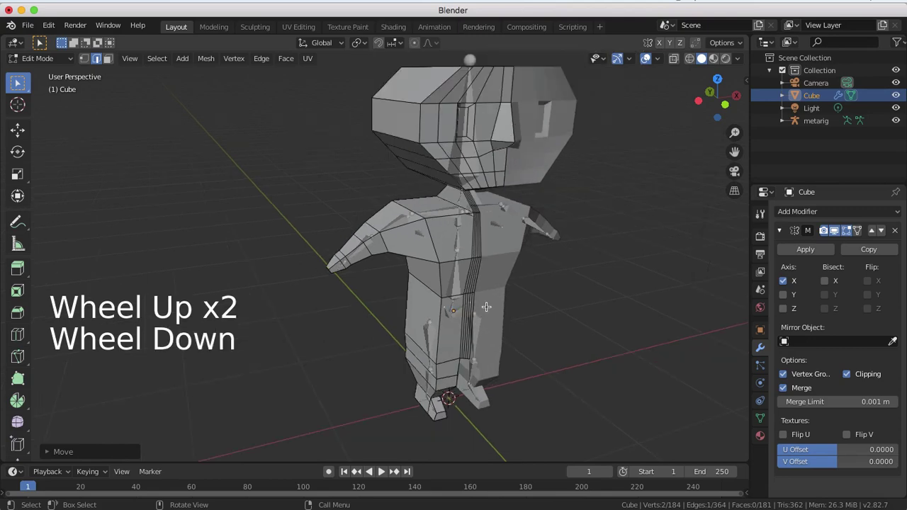
{"action": "scroll", "coordinate": [487, 291], "scroll_direction": "down", "scroll_amount": 1}
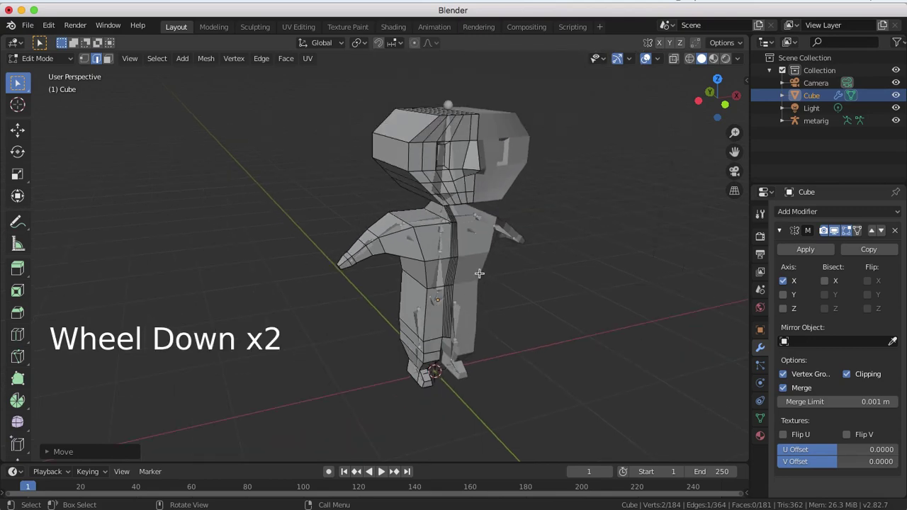
{"action": "middle_click_drag", "start_coordinate": [479, 273], "coordinate": [461, 277]}
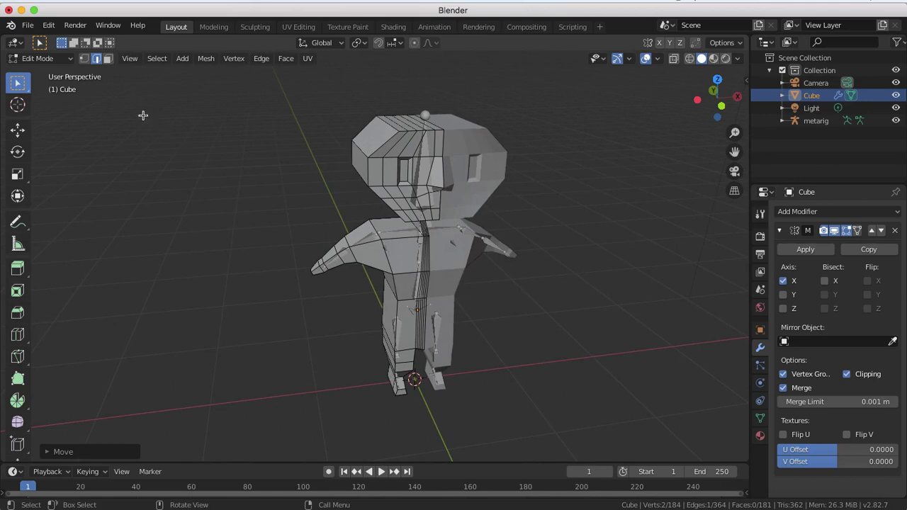
{"action": "left_click", "coordinate": [28, 27]}
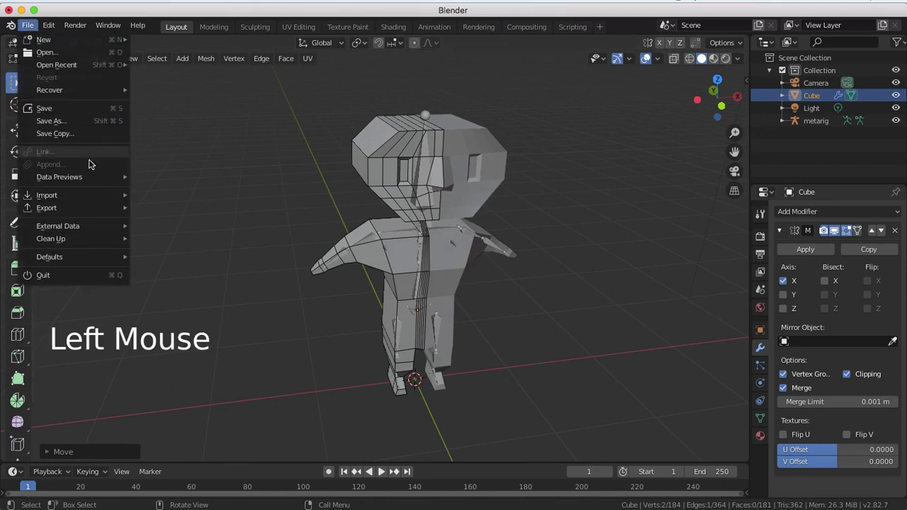
{"action": "mouse_move", "coordinate": [73, 199]}
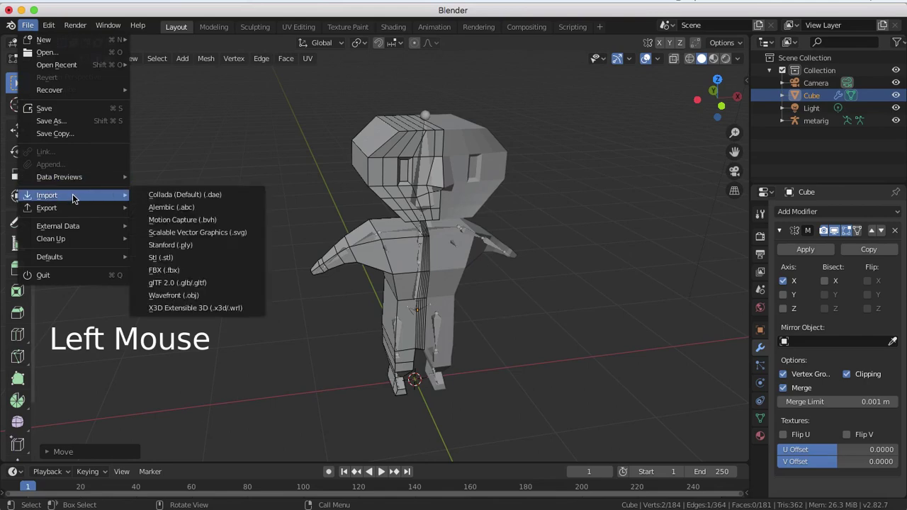
{"action": "left_click", "coordinate": [60, 125]}
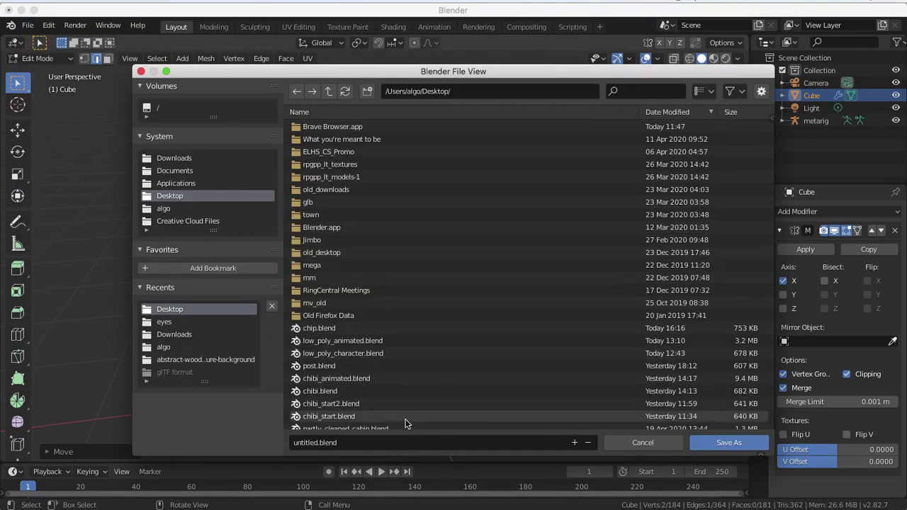
{"action": "left_click", "coordinate": [368, 443]}
{"action": "type", "text": "LP"}
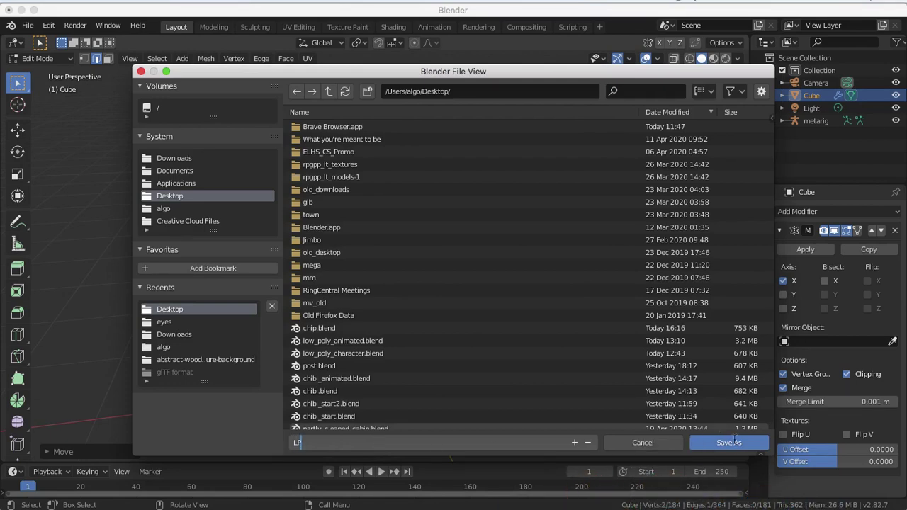
{"action": "left_click", "coordinate": [735, 444]}
{"action": "left_click", "coordinate": [736, 445]}
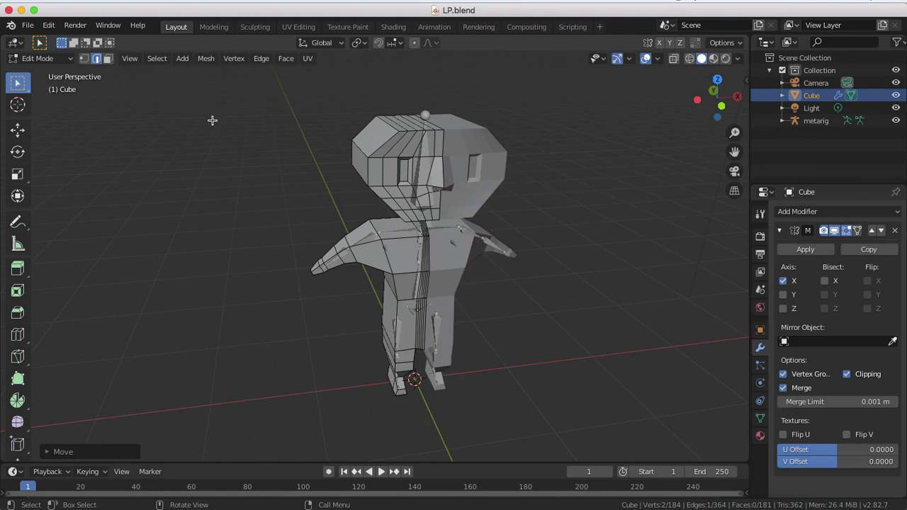
Leave Edit Mode and export the character mesh to the Desktop as Wavefront LP.obj with Selection Only enabled.
{"action": "key", "text": "Tab"}
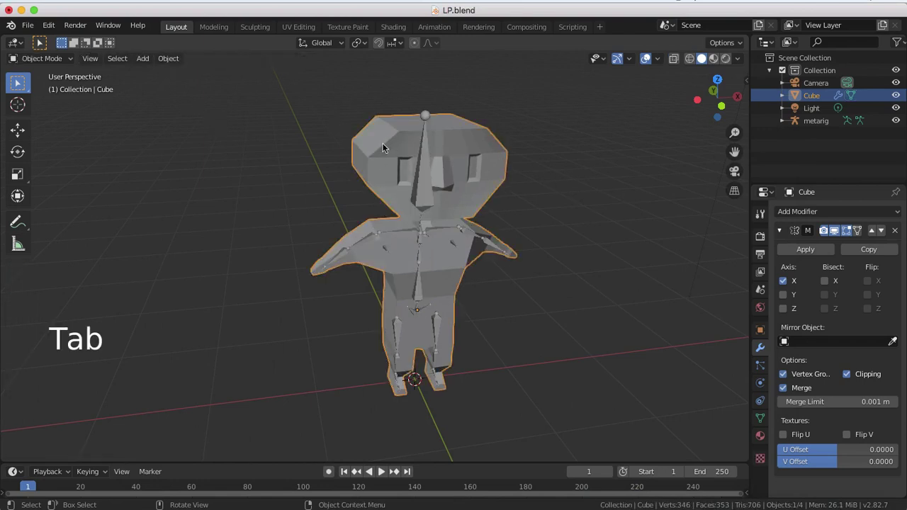
{"action": "left_click", "coordinate": [27, 25]}
{"action": "mouse_move", "coordinate": [78, 211]}
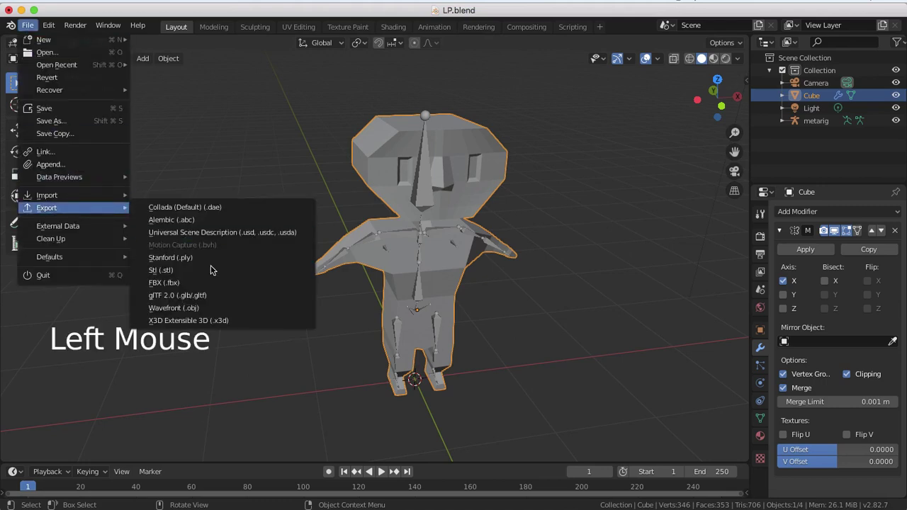
{"action": "left_click", "coordinate": [173, 308]}
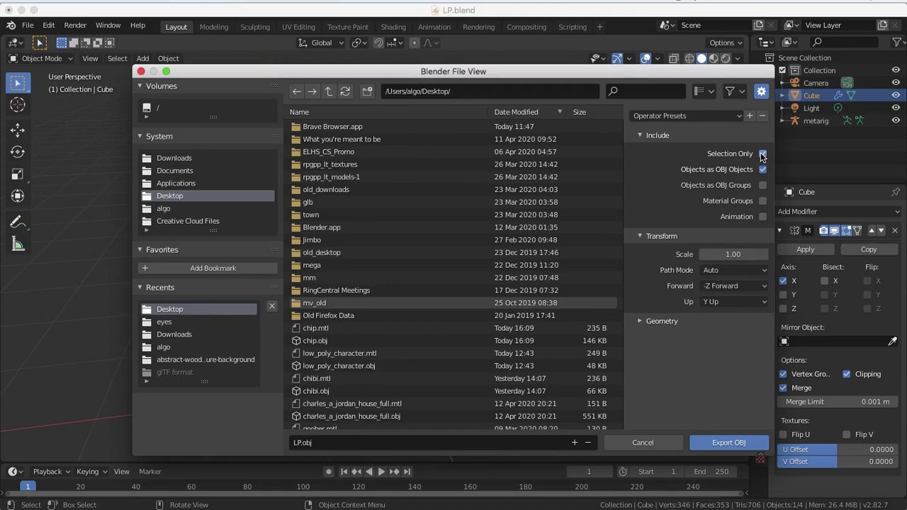
{"action": "left_click", "coordinate": [720, 442]}
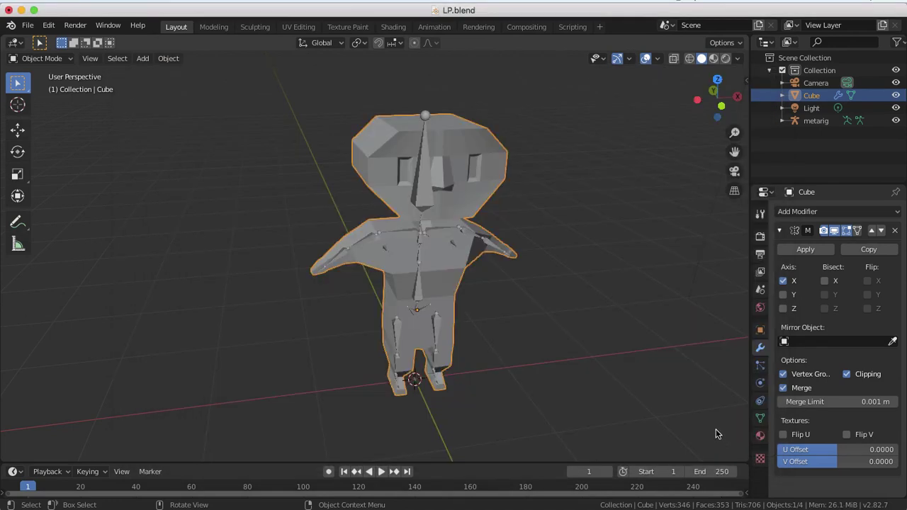
Export the selected character mesh as Wavefront OBJ again, overwriting LP.obj on the Desktop.
{"action": "left_click", "coordinate": [29, 25]}
{"action": "mouse_move", "coordinate": [88, 207]}
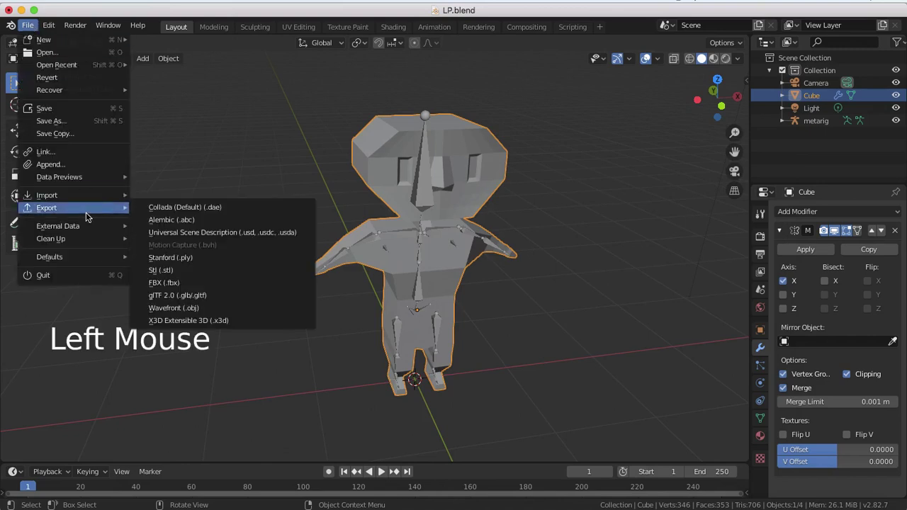
{"action": "left_click", "coordinate": [177, 308]}
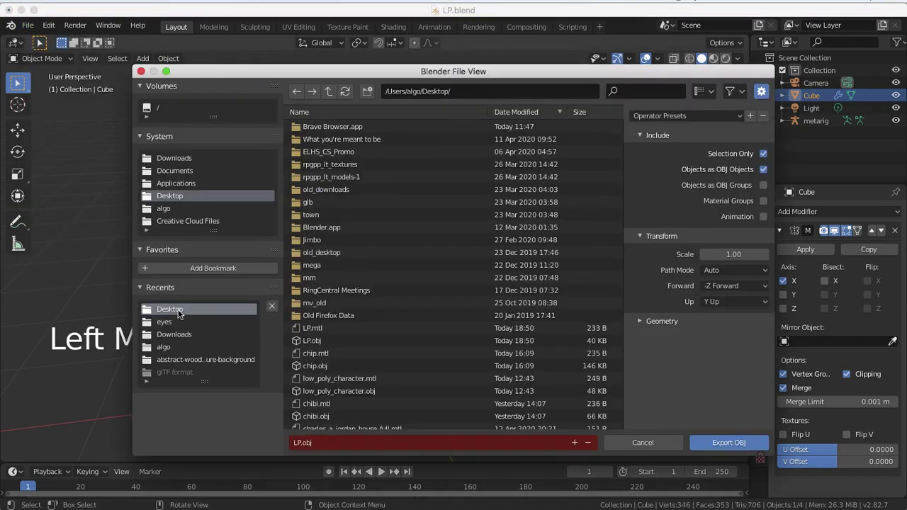
{"action": "left_click", "coordinate": [714, 445]}
Switch to Mixamo in the browser, upload LP.obj from the Desktop as a new character and accept its front-facing orientation.
{"action": "key", "text": "super+Tab"}
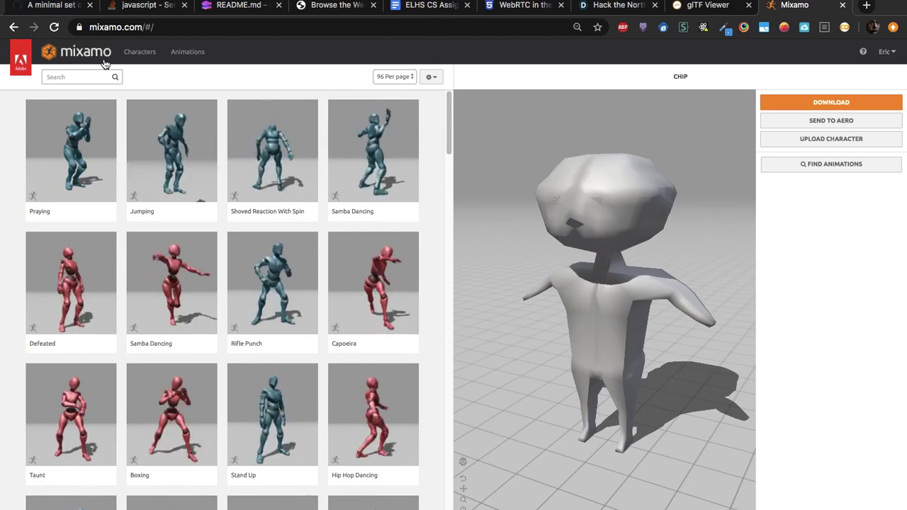
{"action": "left_click", "coordinate": [808, 140]}
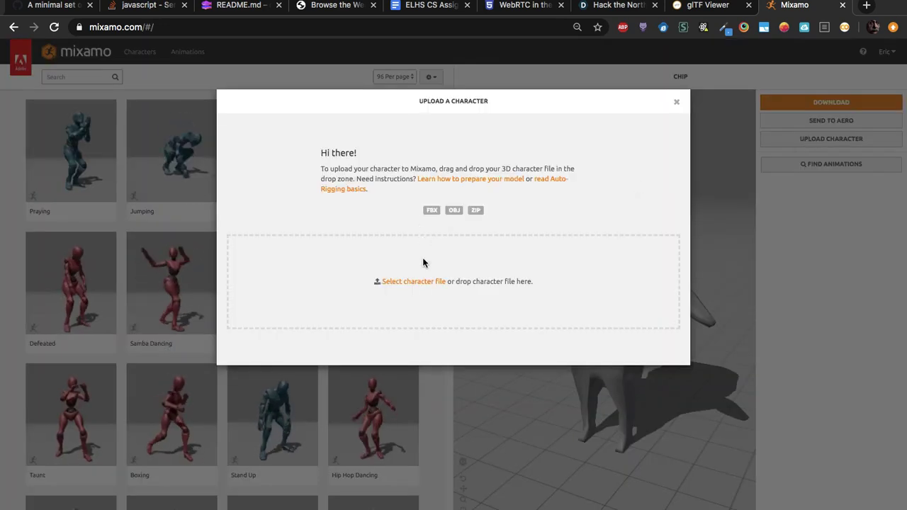
{"action": "left_click", "coordinate": [422, 282]}
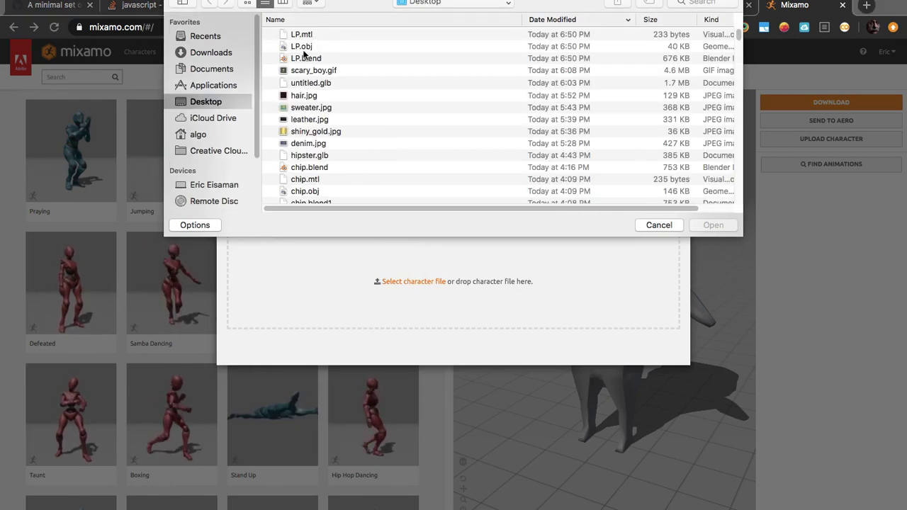
{"action": "double_click", "coordinate": [303, 48]}
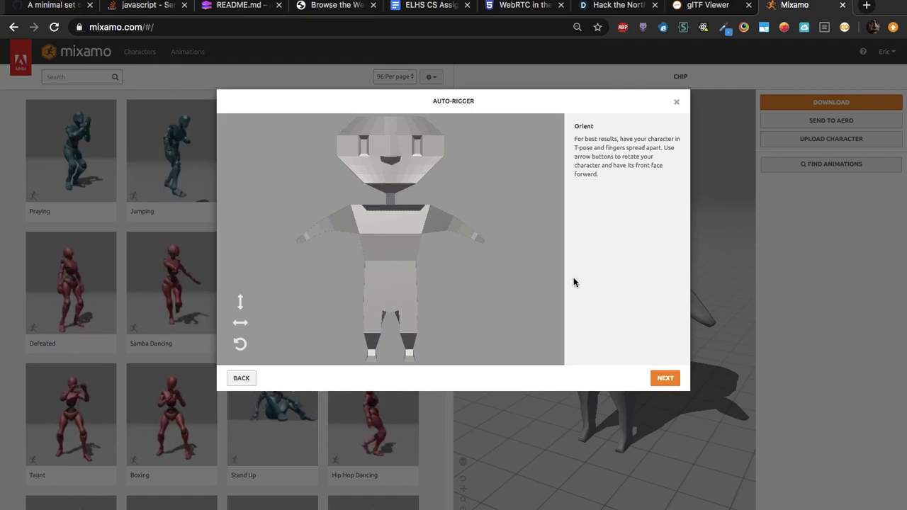
{"action": "left_click", "coordinate": [656, 380]}
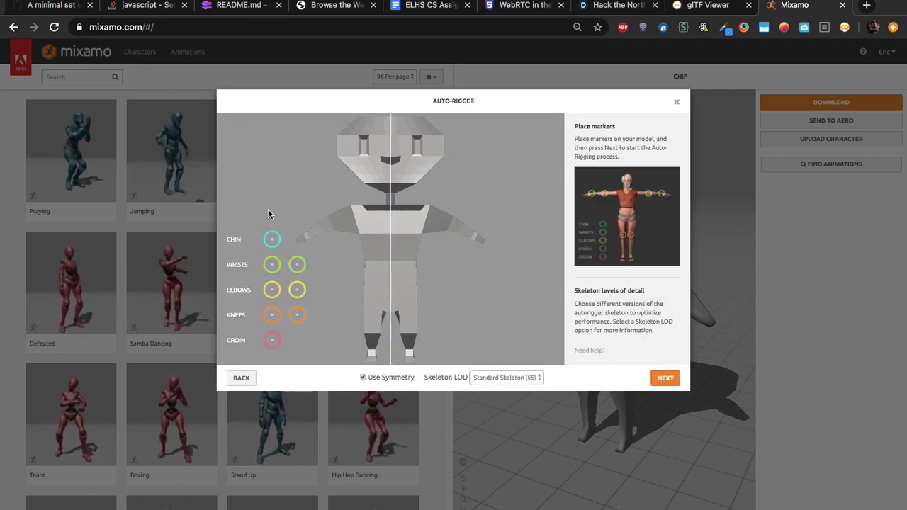
Place the auto-rigger markers on the character's chin, wrists, elbows, knees and groin, using symmetry for the paired joints.
{"action": "mouse_move", "coordinate": [274, 245]}
{"action": "left_mouse_down"}
{"action": "mouse_move", "coordinate": [360, 191]}
{"action": "mouse_move", "coordinate": [390, 188]}
{"action": "left_mouse_up"}
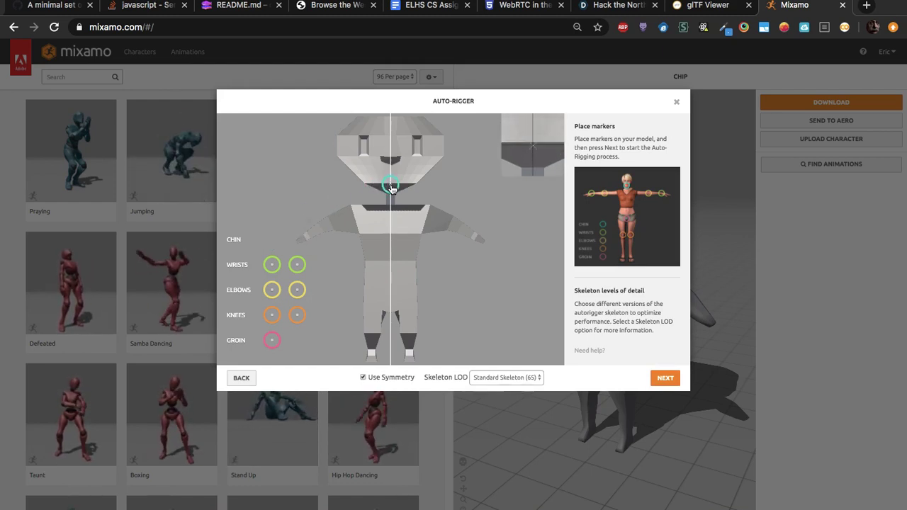
{"action": "left_click_drag", "start_coordinate": [273, 265], "coordinate": [310, 238]}
{"action": "left_click_drag", "start_coordinate": [273, 290], "coordinate": [327, 228]}
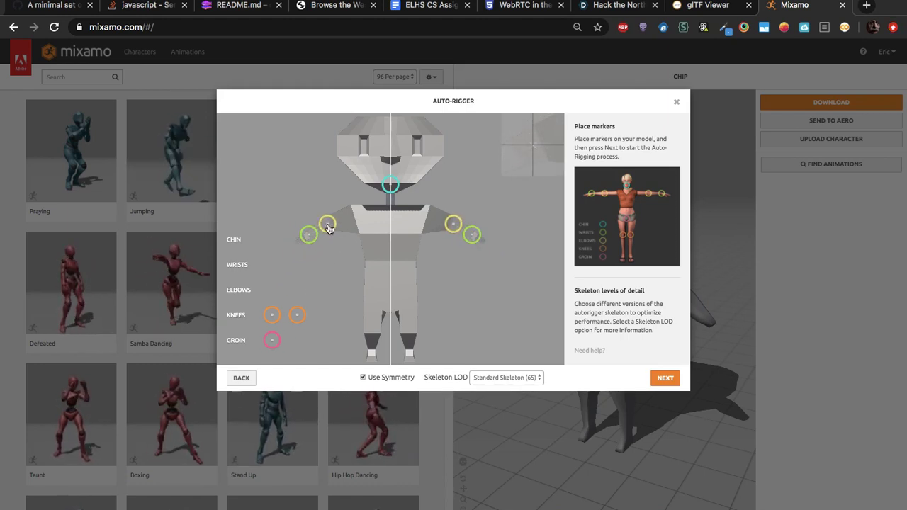
{"action": "left_click_drag", "start_coordinate": [329, 229], "coordinate": [327, 231]}
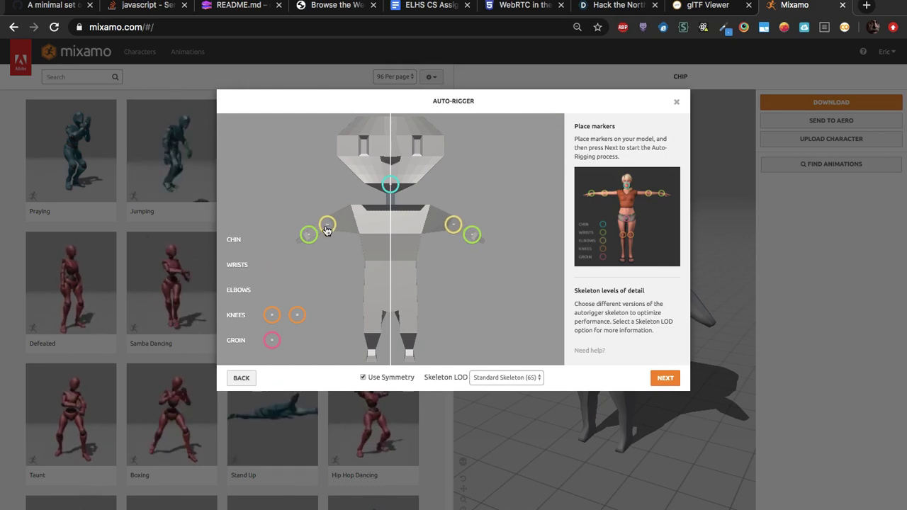
{"action": "mouse_move", "coordinate": [273, 317]}
{"action": "left_mouse_down"}
{"action": "mouse_move", "coordinate": [355, 332]}
{"action": "mouse_move", "coordinate": [376, 308]}
{"action": "mouse_move", "coordinate": [374, 354]}
{"action": "mouse_move", "coordinate": [374, 334]}
{"action": "left_mouse_up"}
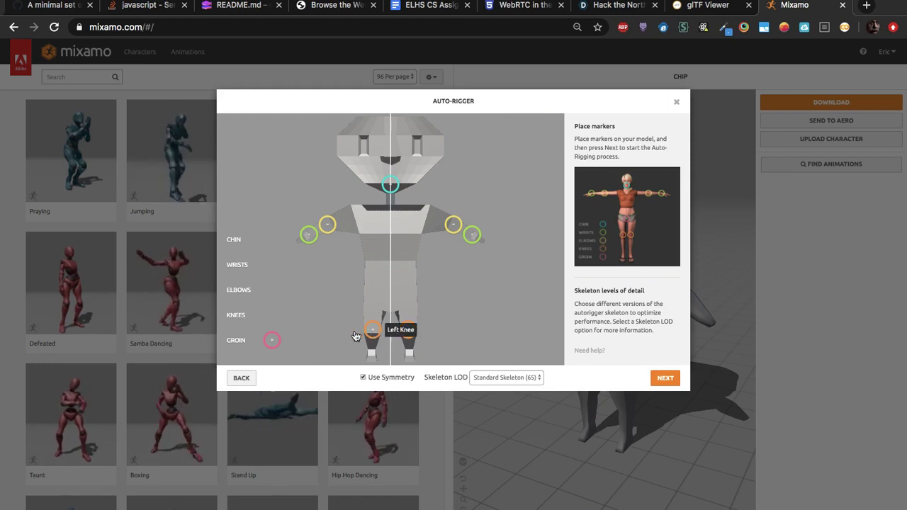
{"action": "left_click_drag", "start_coordinate": [277, 340], "coordinate": [297, 347]}
{"action": "left_click_drag", "start_coordinate": [359, 313], "coordinate": [392, 316]}
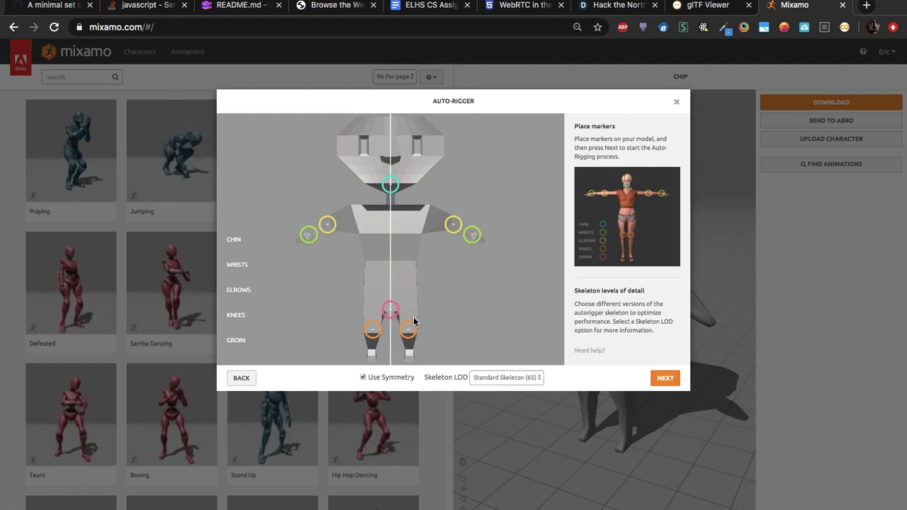
Set the Skeleton LOD to No Fingers (25) and start the auto-rigging.
{"action": "left_click", "coordinate": [517, 377]}
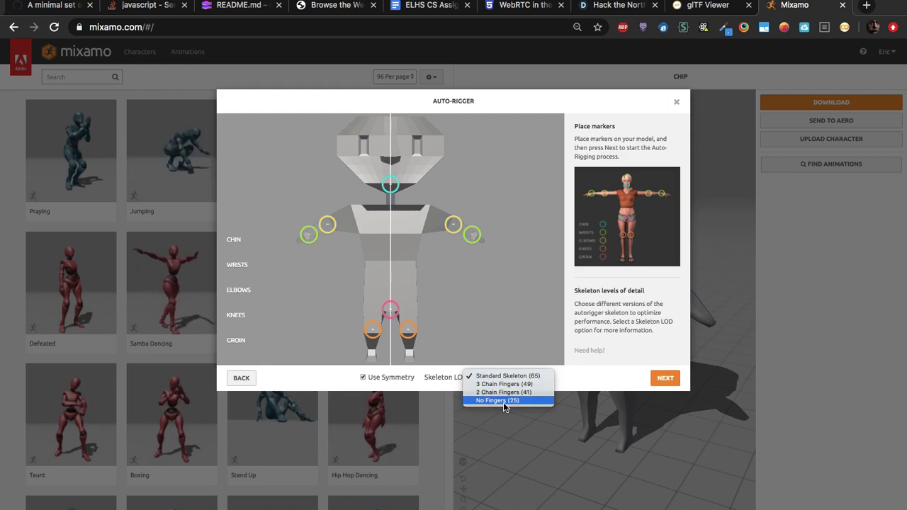
{"action": "left_click", "coordinate": [504, 401]}
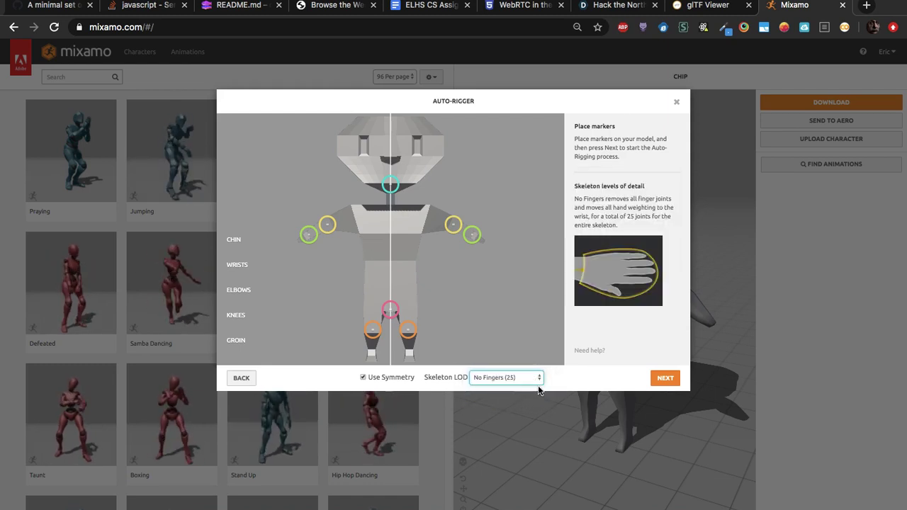
{"action": "left_click", "coordinate": [662, 380]}
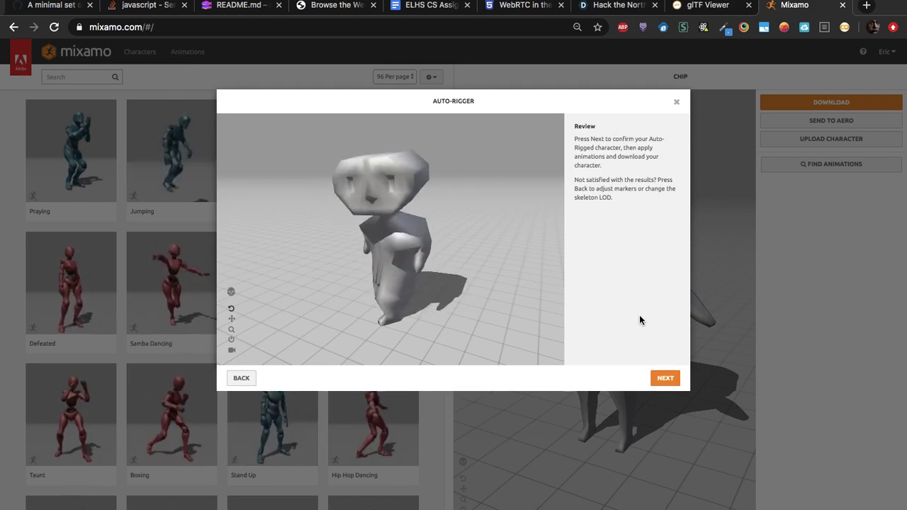
Review the rigged character from another angle and accept it as the replacement for the previous character.
{"action": "left_click_drag", "start_coordinate": [414, 258], "coordinate": [387, 251]}
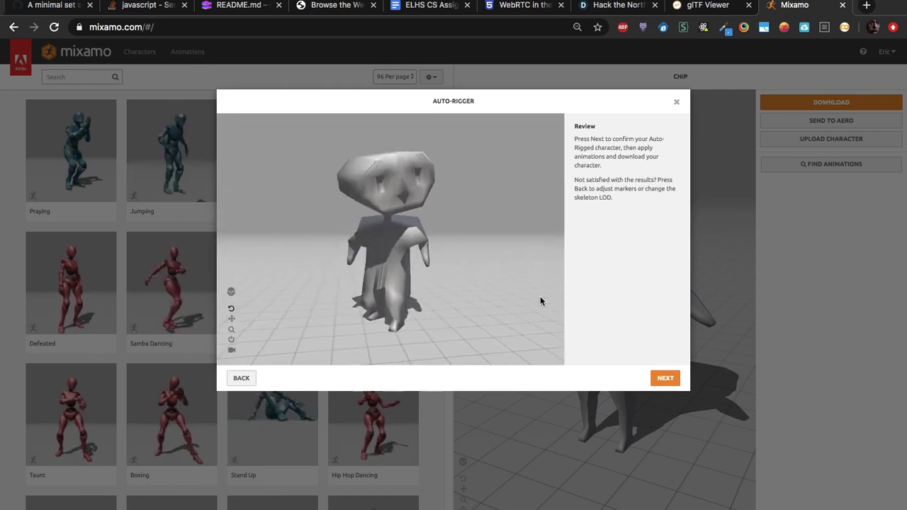
{"action": "left_click", "coordinate": [665, 380]}
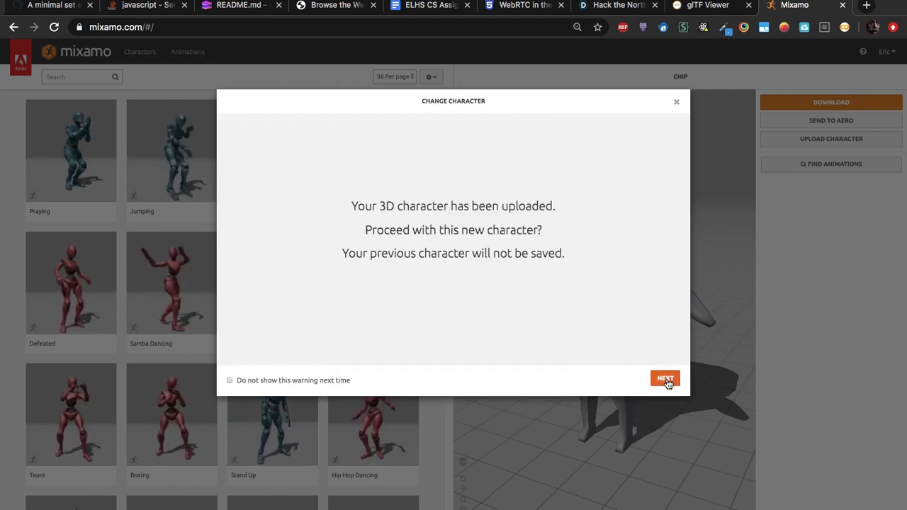
{"action": "left_click", "coordinate": [666, 380]}
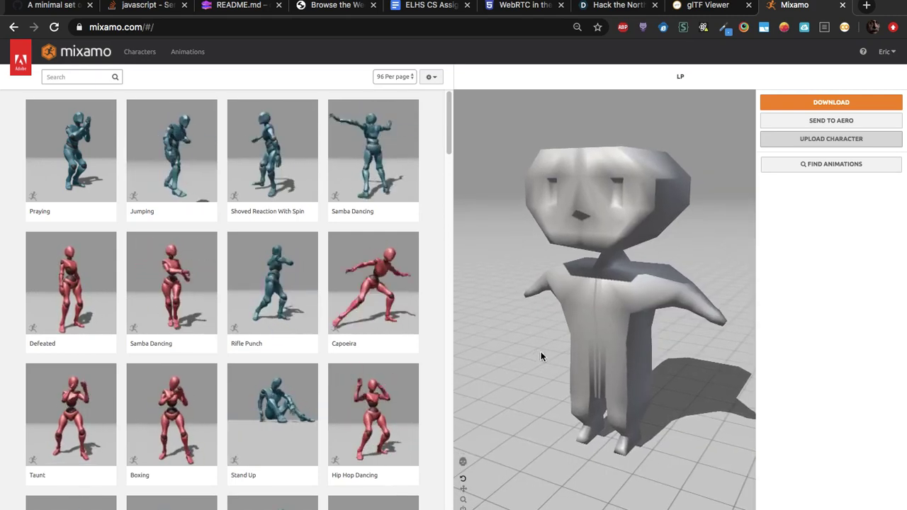
Search the animations for "talk" and apply the first Talking animation to the LP character.
{"action": "left_click_drag", "start_coordinate": [550, 349], "coordinate": [593, 375]}
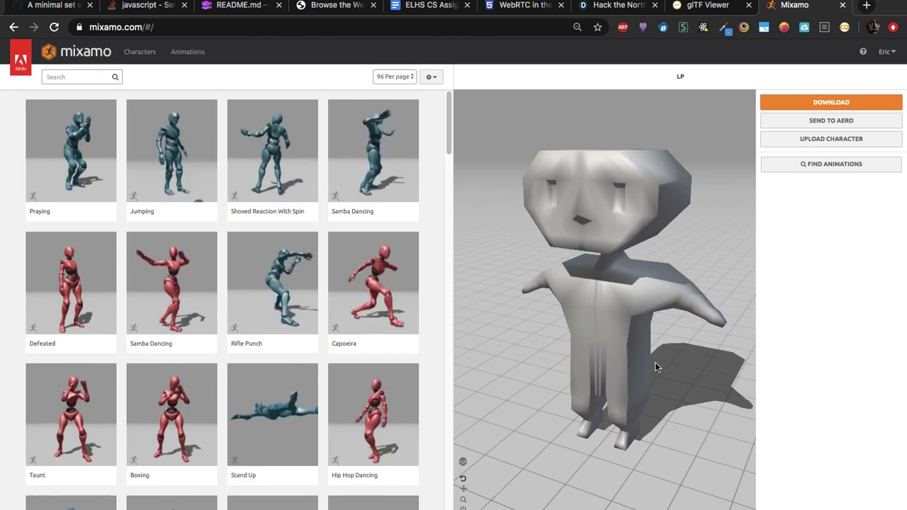
{"action": "mouse_move", "coordinate": [655, 362]}
{"action": "left_mouse_down"}
{"action": "mouse_move", "coordinate": [499, 328]}
{"action": "mouse_move", "coordinate": [614, 354]}
{"action": "mouse_move", "coordinate": [684, 353]}
{"action": "mouse_move", "coordinate": [661, 358]}
{"action": "mouse_move", "coordinate": [662, 348]}
{"action": "mouse_move", "coordinate": [653, 369]}
{"action": "left_mouse_up"}
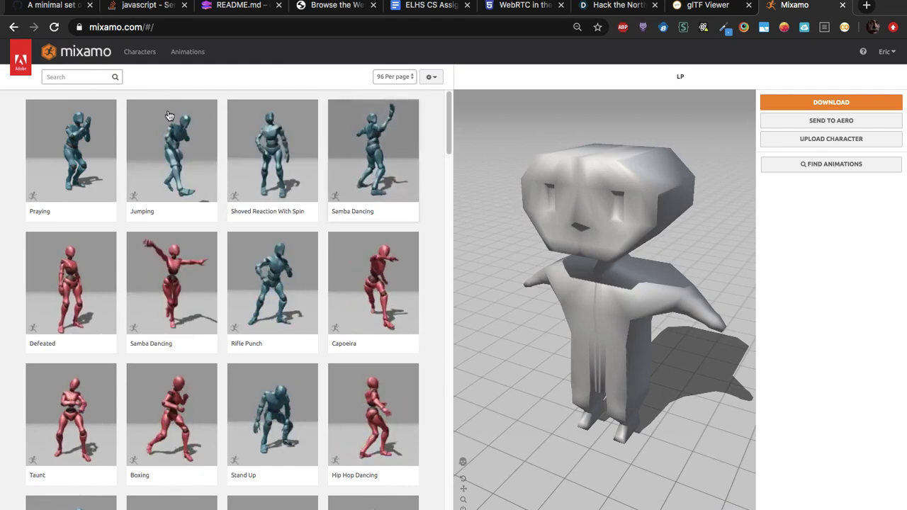
{"action": "left_click", "coordinate": [70, 78]}
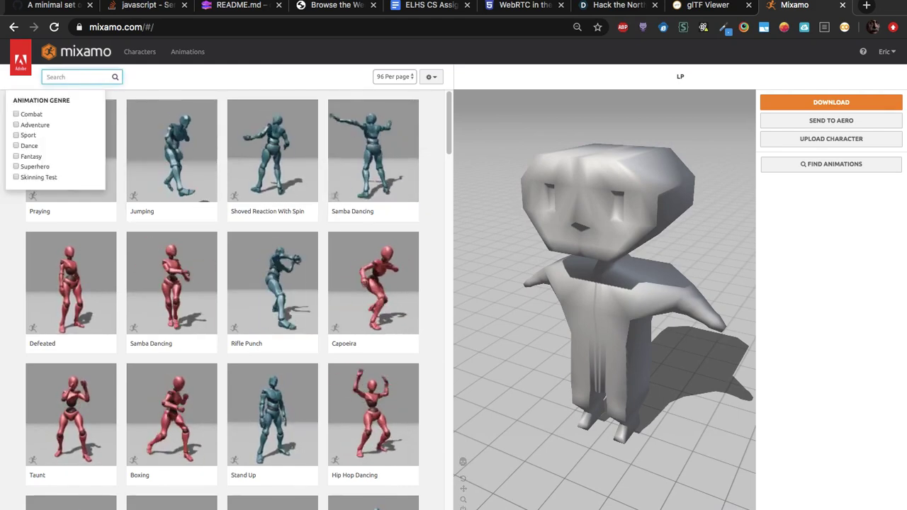
{"action": "type", "text": "talk"}
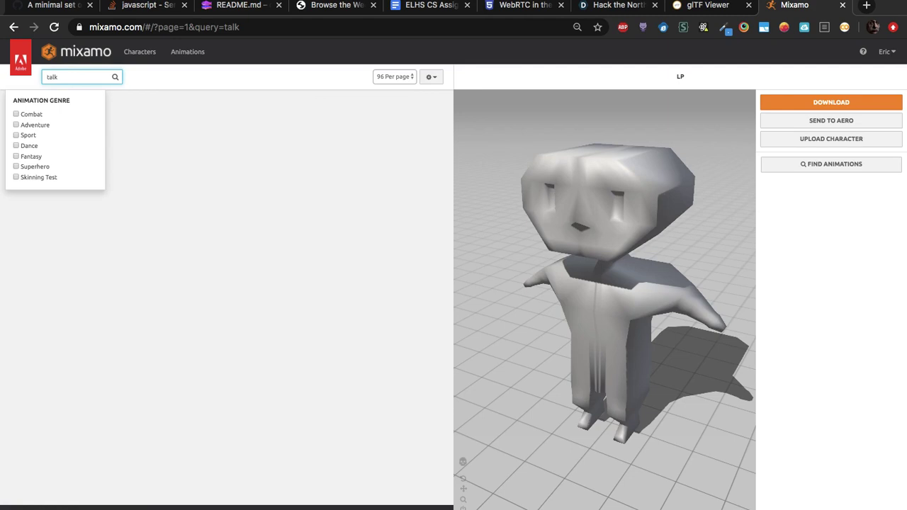
{"action": "left_click", "coordinate": [71, 221]}
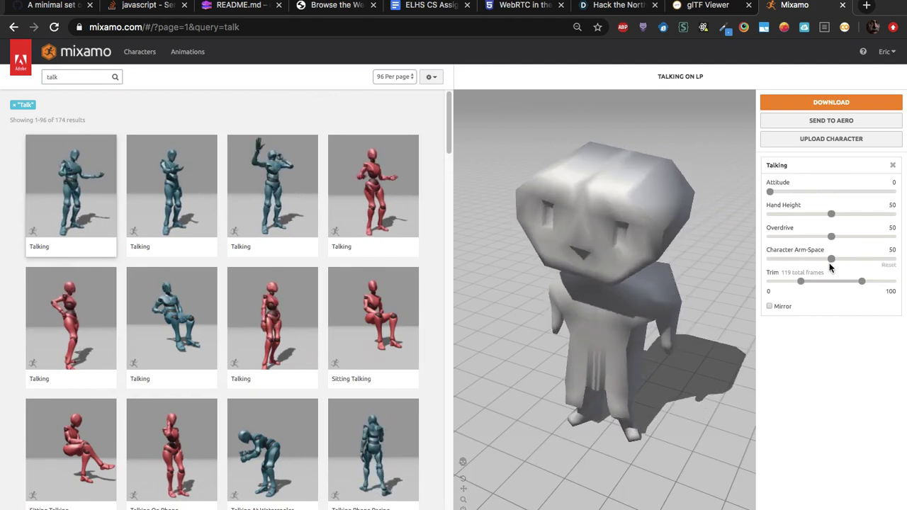
Set the Talking animation's Character Arm-Space to 81 and download it as FBX with skin at 30 frames per second.
{"action": "left_click_drag", "start_coordinate": [831, 258], "coordinate": [853, 263]}
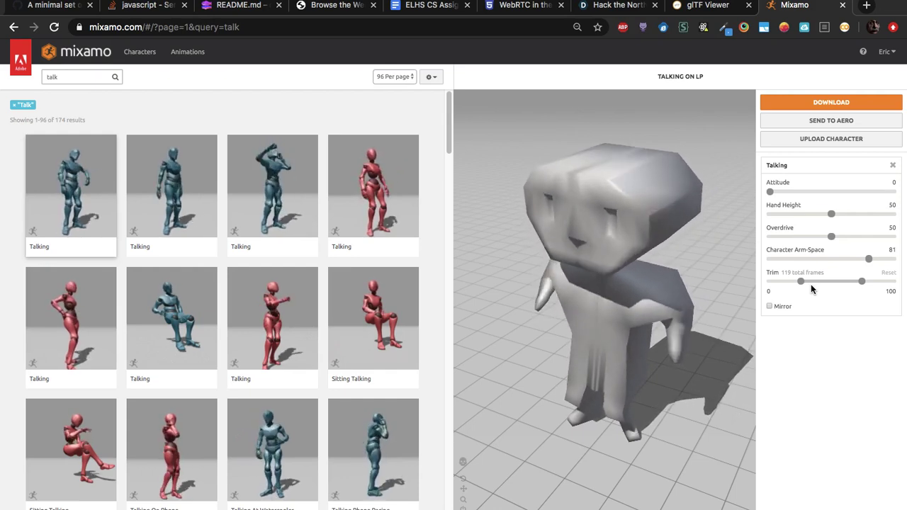
{"action": "left_click", "coordinate": [839, 99]}
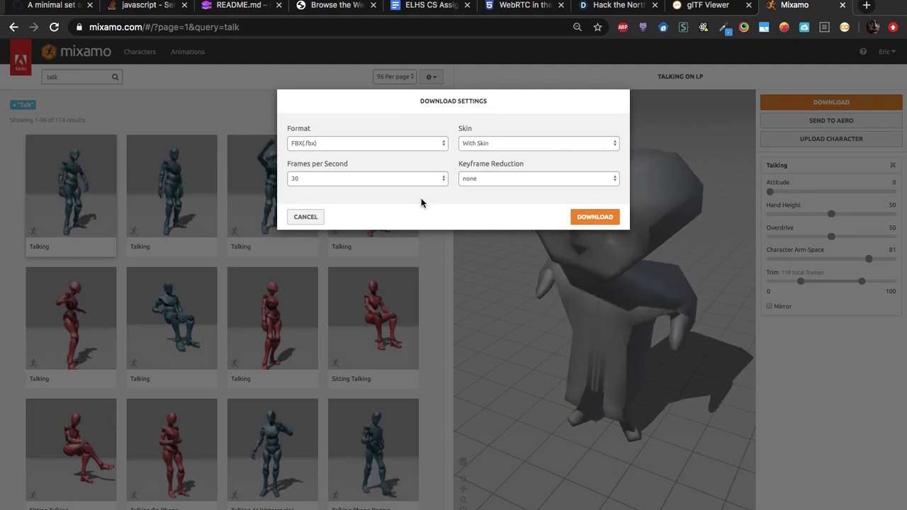
{"action": "left_click", "coordinate": [580, 220]}
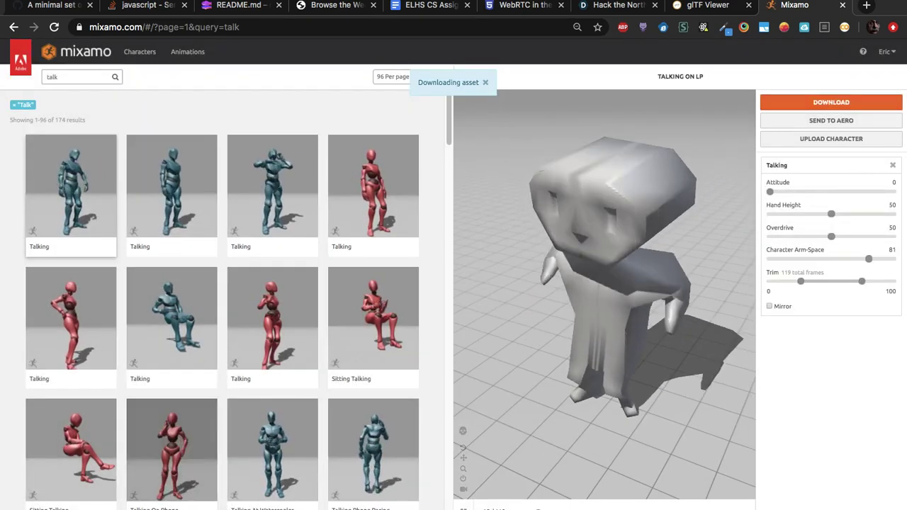
Locate the downloaded Talking (5).fbx in the Downloads folder, rename it LP_idle.fbx, and return to Mixamo.
{"action": "left_click", "coordinate": [138, 509]}
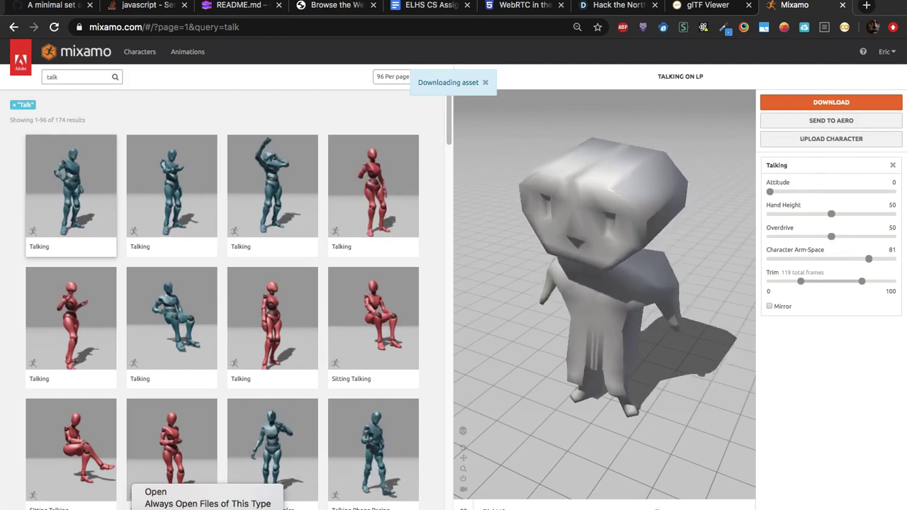
{"action": "left_click", "coordinate": [167, 509]}
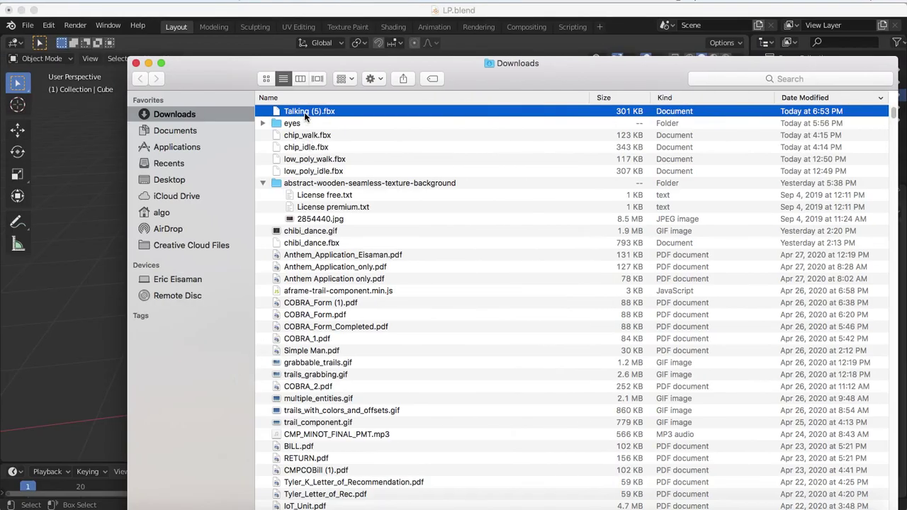
{"action": "left_click", "coordinate": [304, 112]}
{"action": "key", "text": "ctrl+Right"}
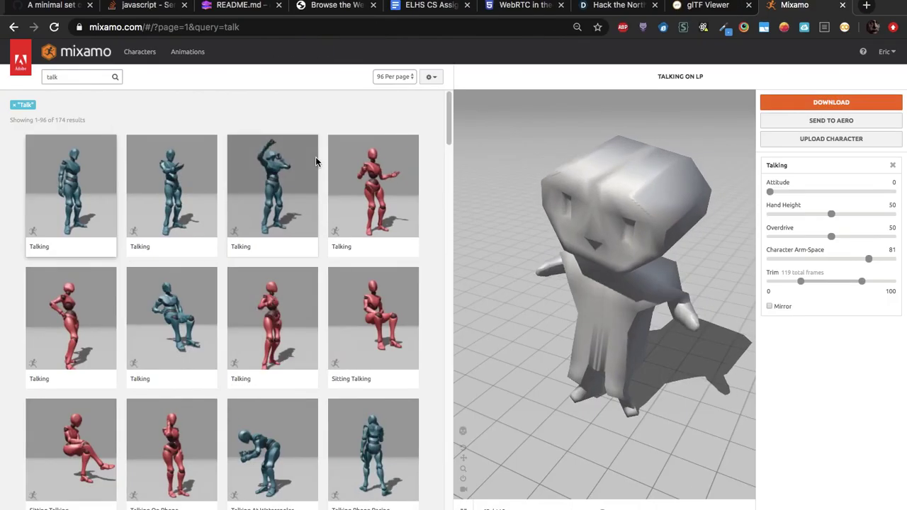
Search the animations for "running", apply a Running animation to the LP character, and make it run In Place.
{"action": "left_click", "coordinate": [58, 74]}
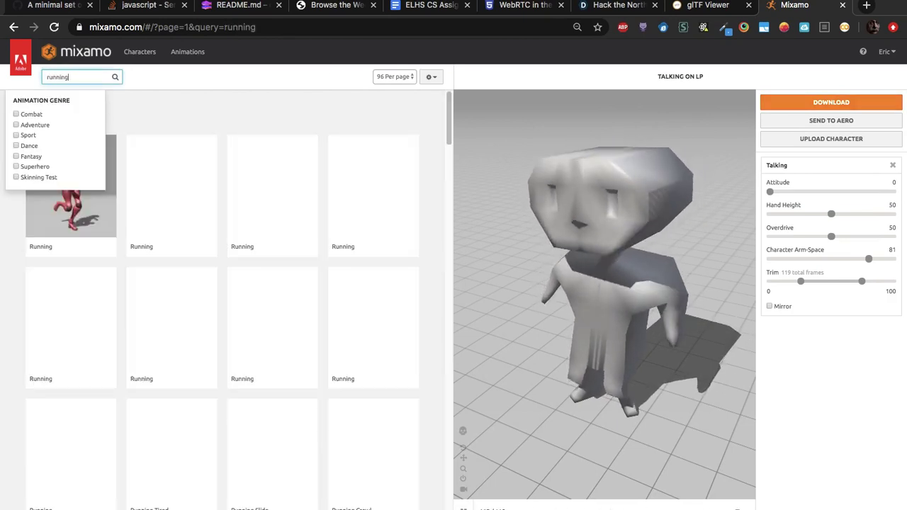
{"action": "left_click", "coordinate": [375, 314]}
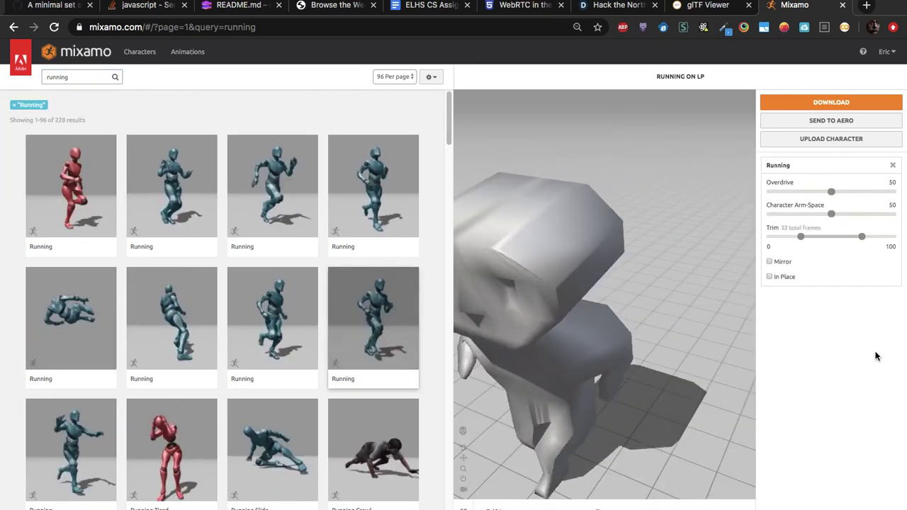
{"action": "left_click", "coordinate": [770, 277]}
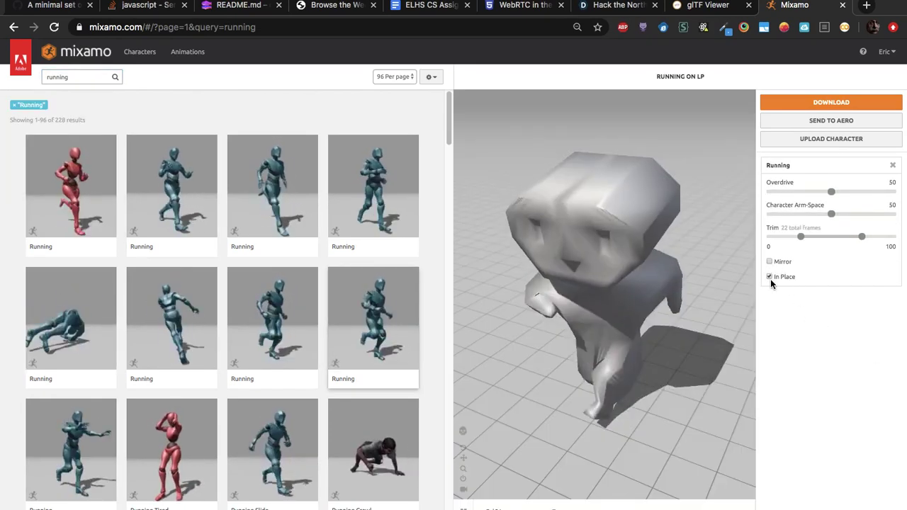
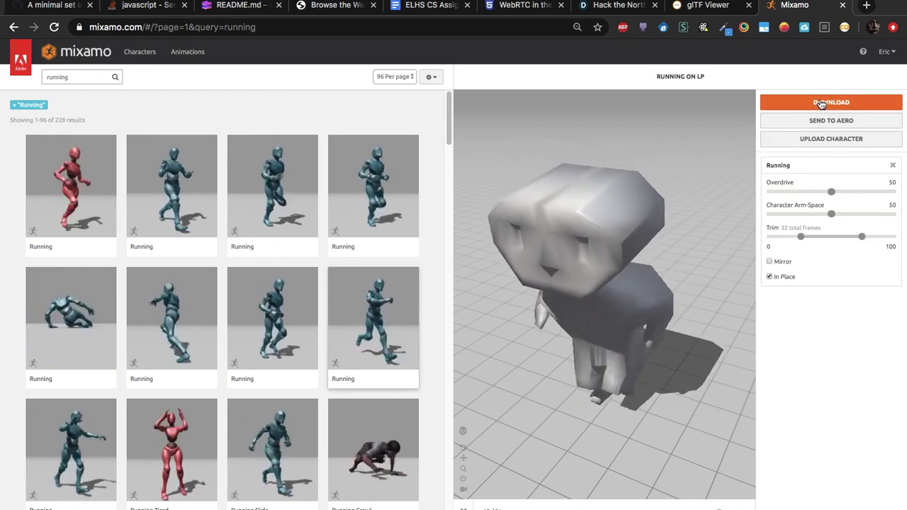
Download the Running animation as FBX without skin at 30 frames per second.
{"action": "left_click", "coordinate": [821, 103]}
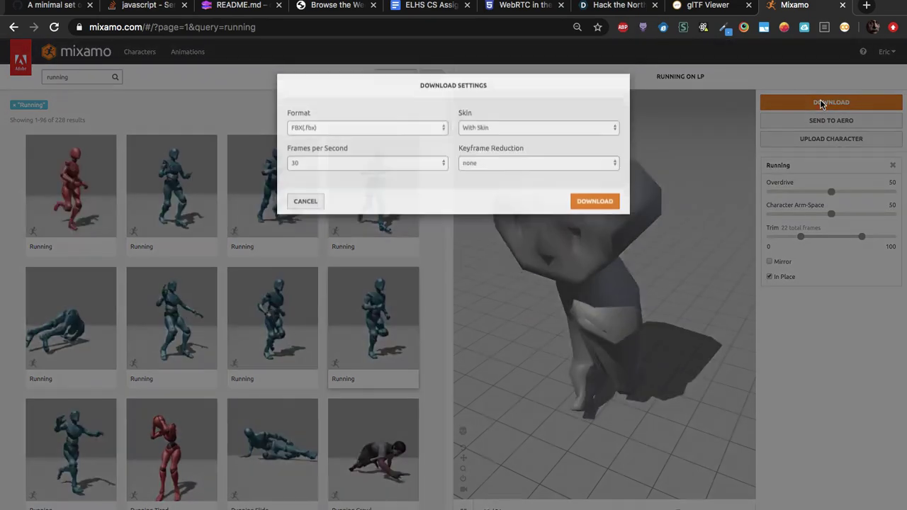
{"action": "left_click", "coordinate": [506, 141]}
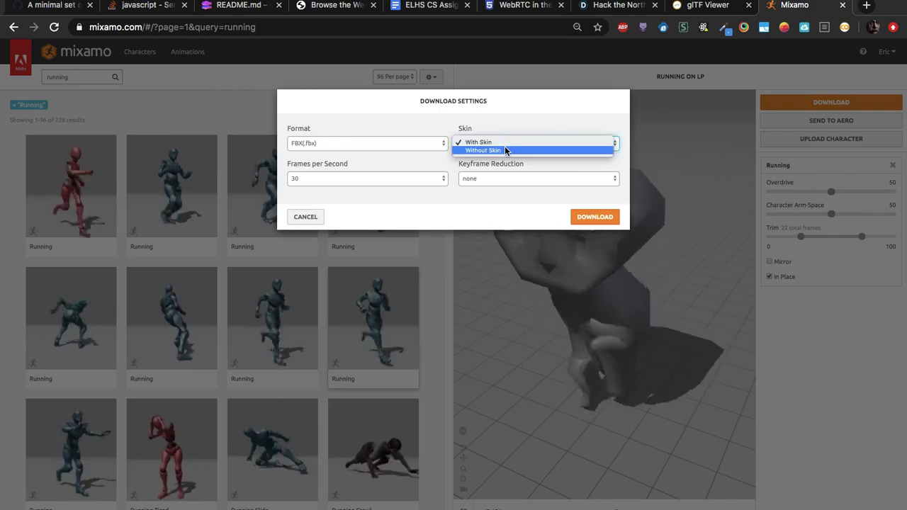
{"action": "left_click", "coordinate": [504, 148]}
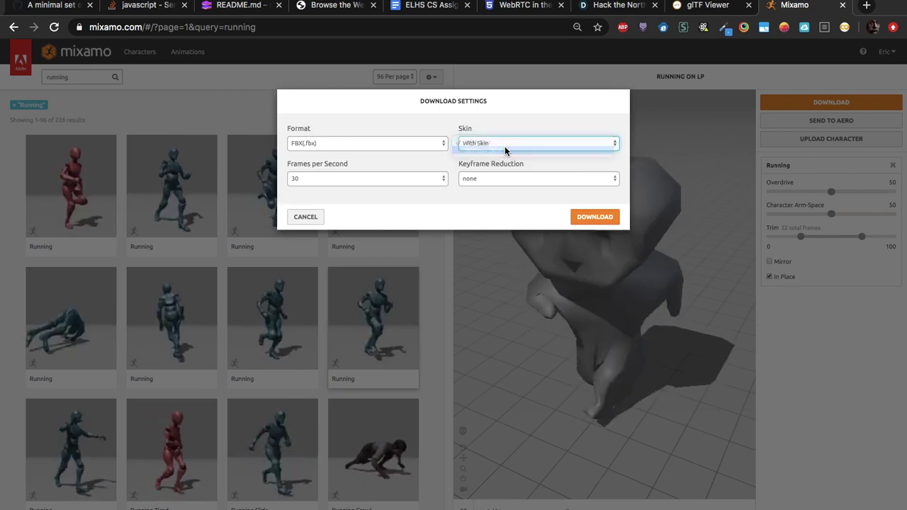
{"action": "left_click", "coordinate": [595, 219]}
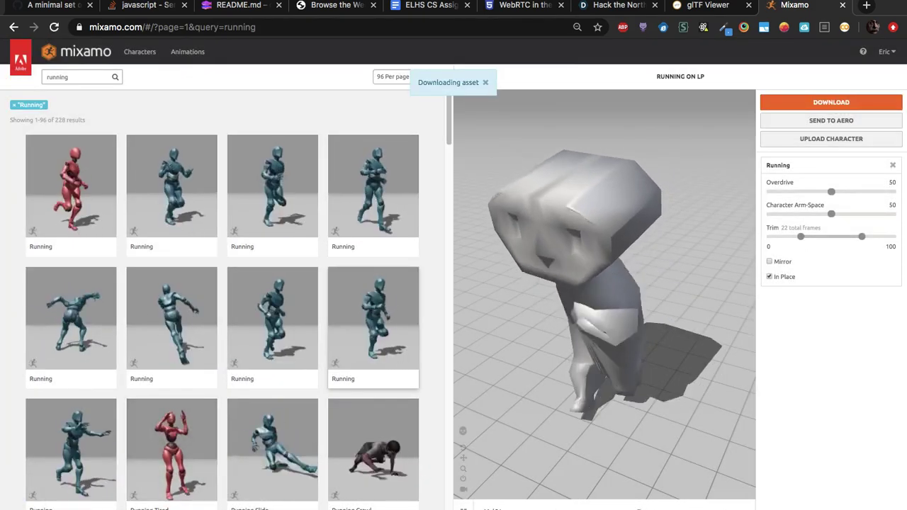
Locate the downloaded Running (3).fbx in the Downloads folder and rename it LP_walk.
{"action": "left_click", "coordinate": [157, 507]}
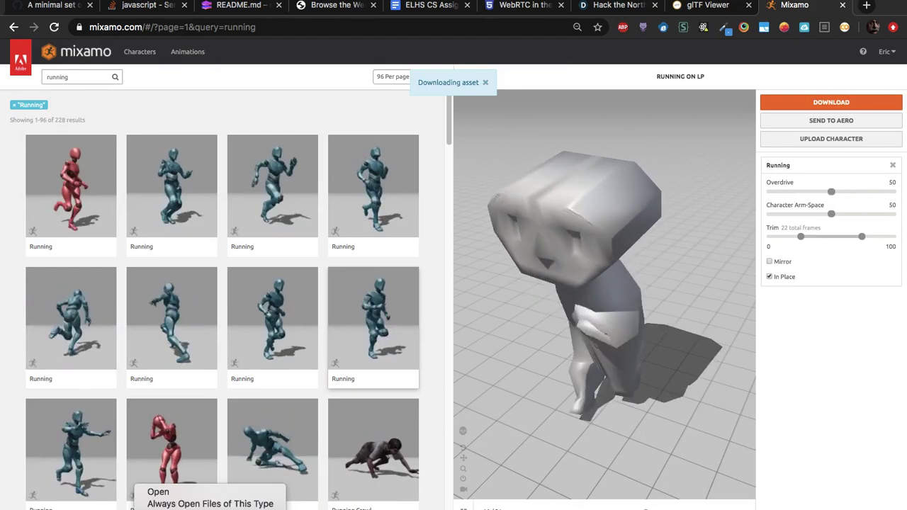
{"action": "left_click", "coordinate": [205, 509]}
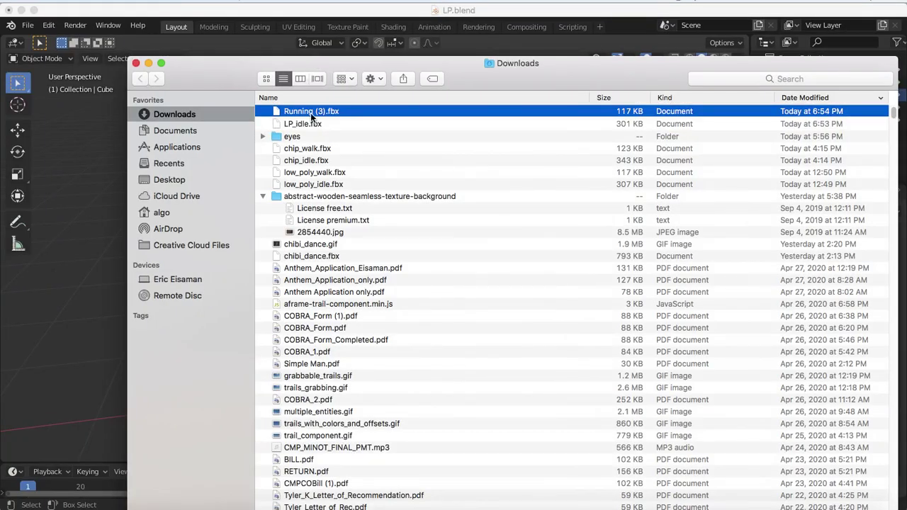
{"action": "left_click", "coordinate": [310, 113]}
{"action": "key", "text": "BackSpace"}
{"action": "key", "text": "BackSpace"}
{"action": "key", "text": "BackSpace"}
{"action": "key", "text": "BackSpace"}
{"action": "key", "text": "BackSpace"}
{"action": "key", "text": "BackSpace"}
{"action": "key", "text": "BackSpace"}
{"action": "key", "text": "BackSpace"}
{"action": "key", "text": "BackSpace"}
{"action": "key", "text": "BackSpace"}
{"action": "key", "text": "BackSpace"}
{"action": "type", "text": "LP_walk"}
{"action": "key", "text": "Return"}
Switch back to the Chrome browser and close the Mixamo page.
{"action": "left_click", "coordinate": [112, 239]}
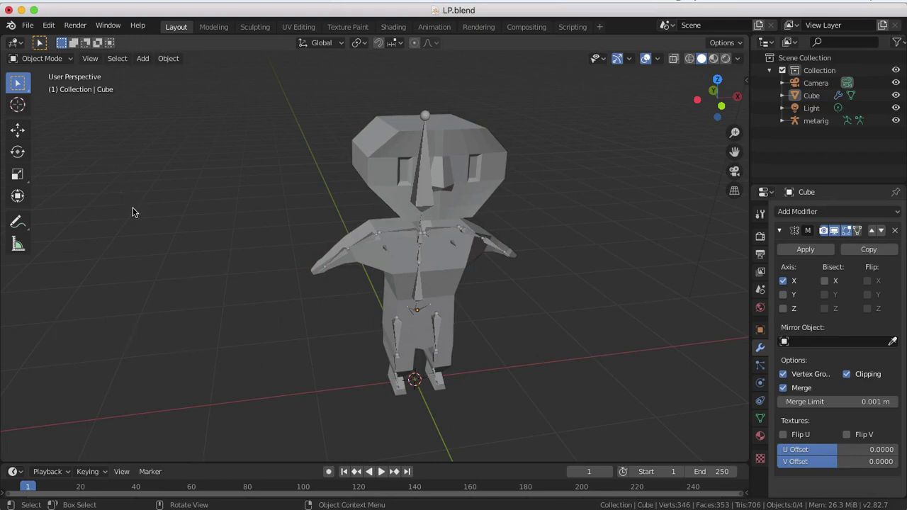
{"action": "key", "text": "super+Tab"}
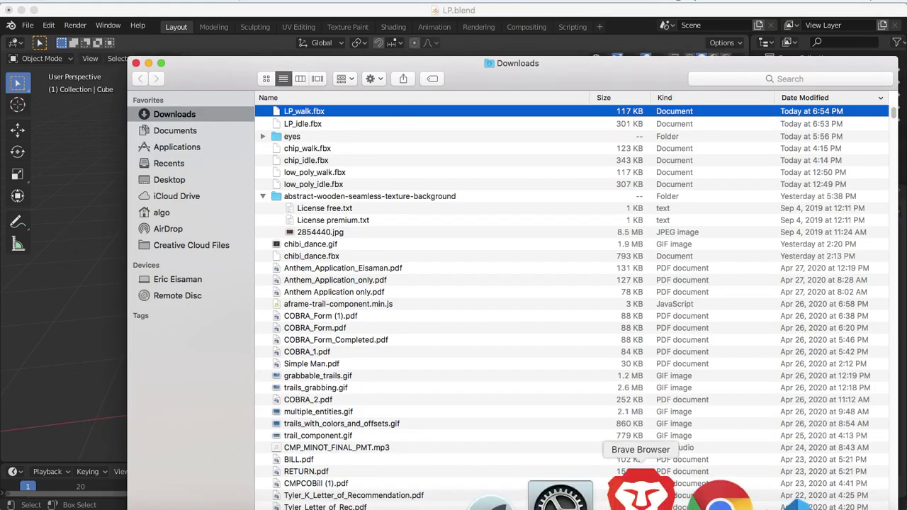
{"action": "left_click", "coordinate": [702, 496]}
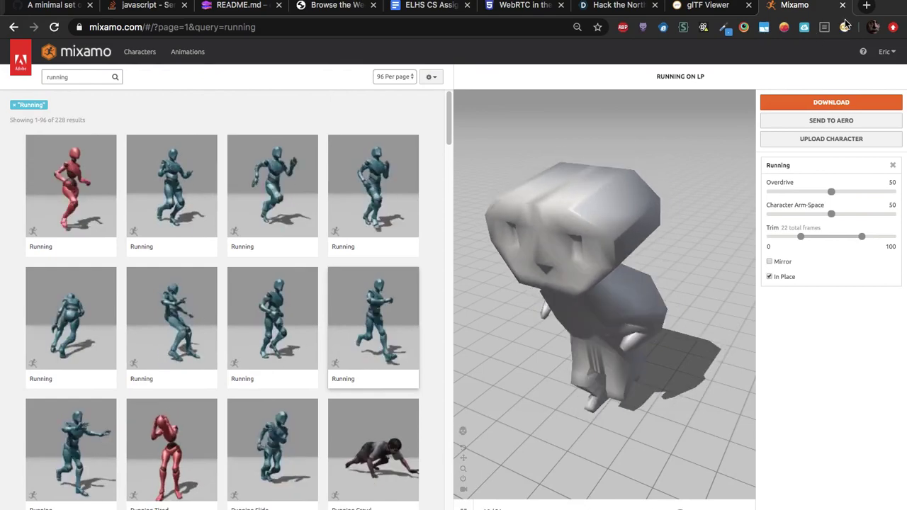
{"action": "left_click", "coordinate": [843, 6]}
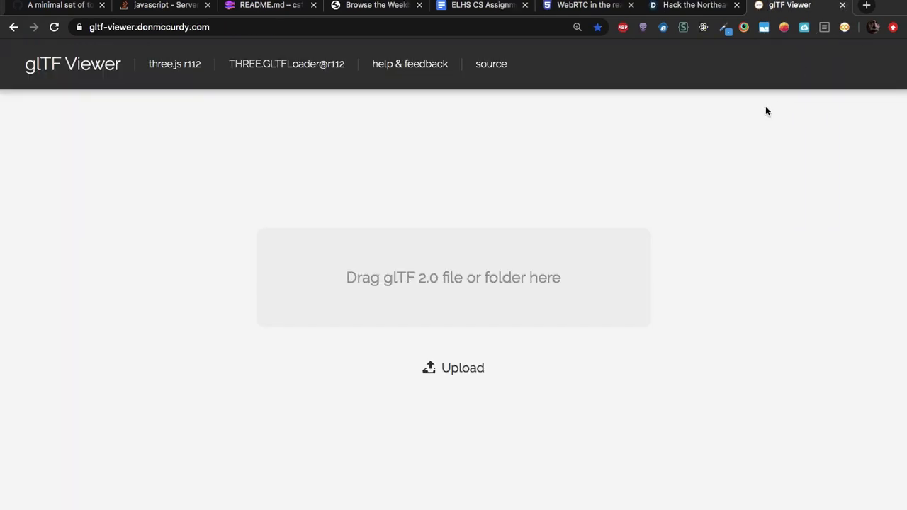
Switch to Blender, start a new General file without saving the changes to LP, and delete the default cube.
{"action": "key", "text": "super+Tab"}
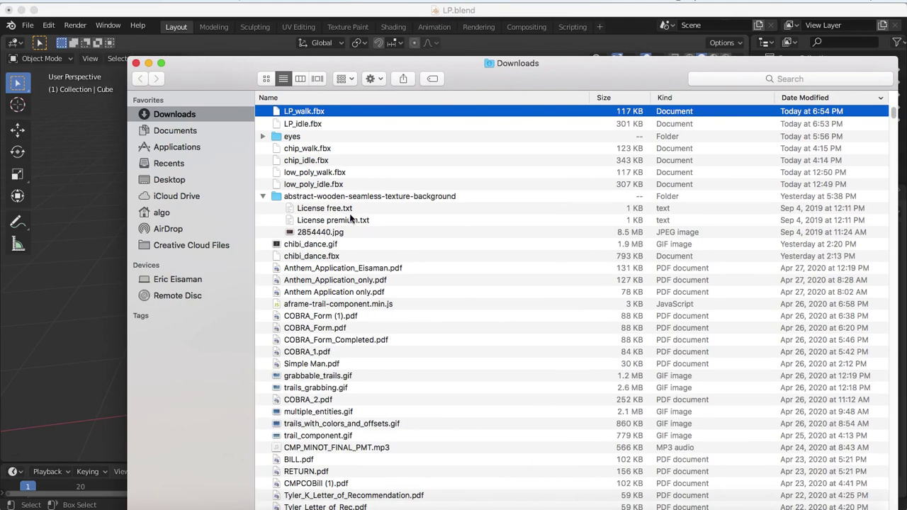
{"action": "left_click", "coordinate": [55, 269]}
{"action": "left_click", "coordinate": [26, 25]}
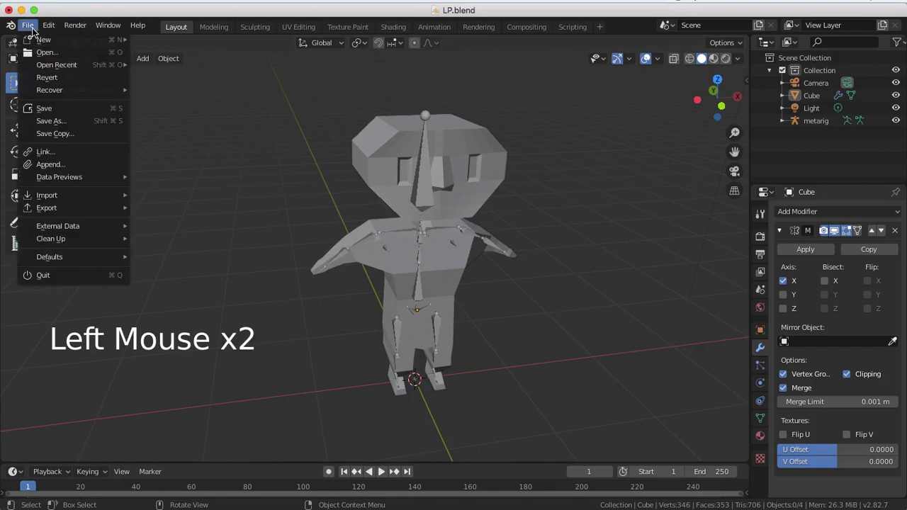
{"action": "mouse_move", "coordinate": [43, 41]}
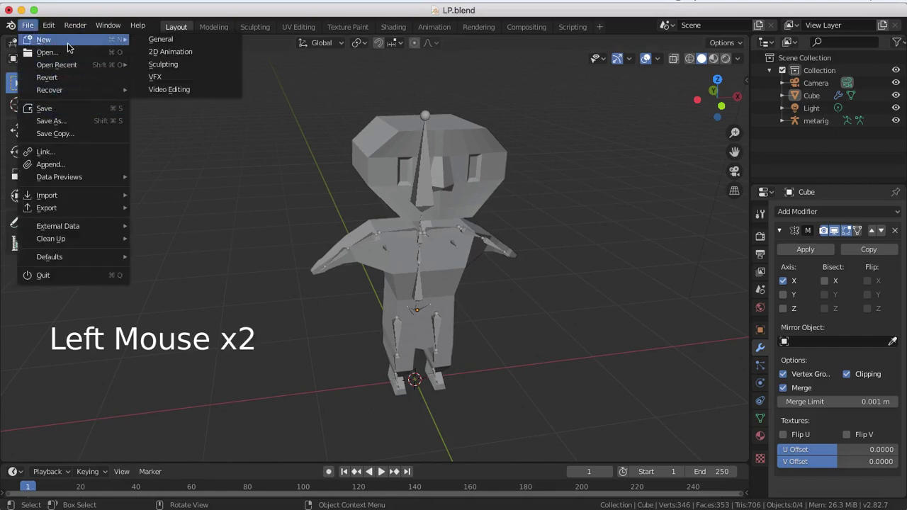
{"action": "left_click", "coordinate": [156, 41]}
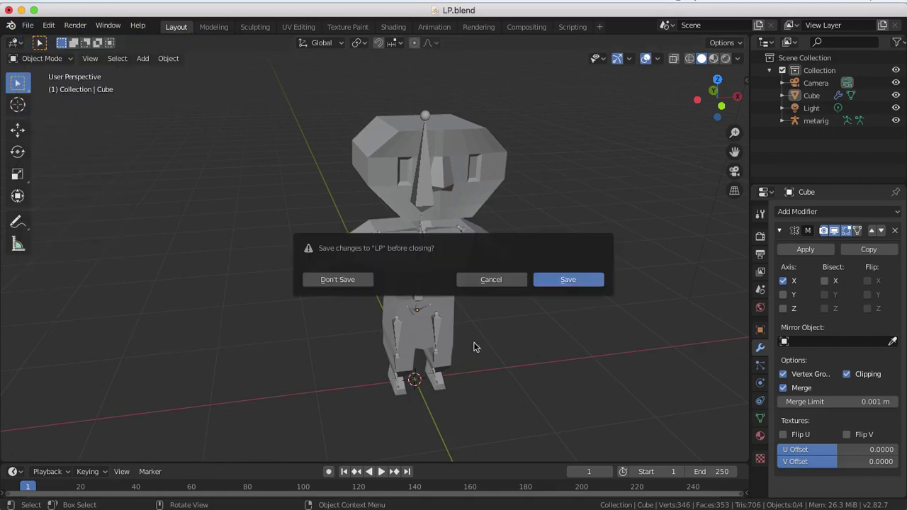
{"action": "left_click", "coordinate": [360, 278]}
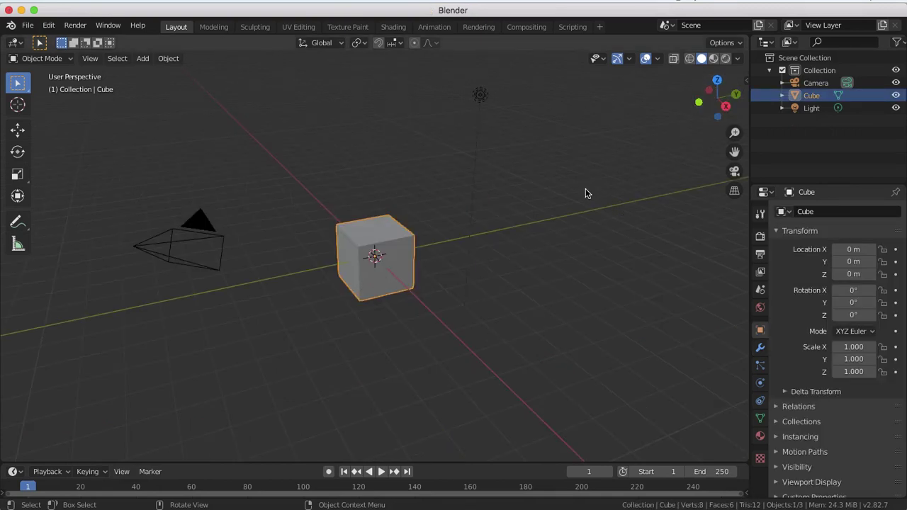
{"action": "key", "text": "x"}
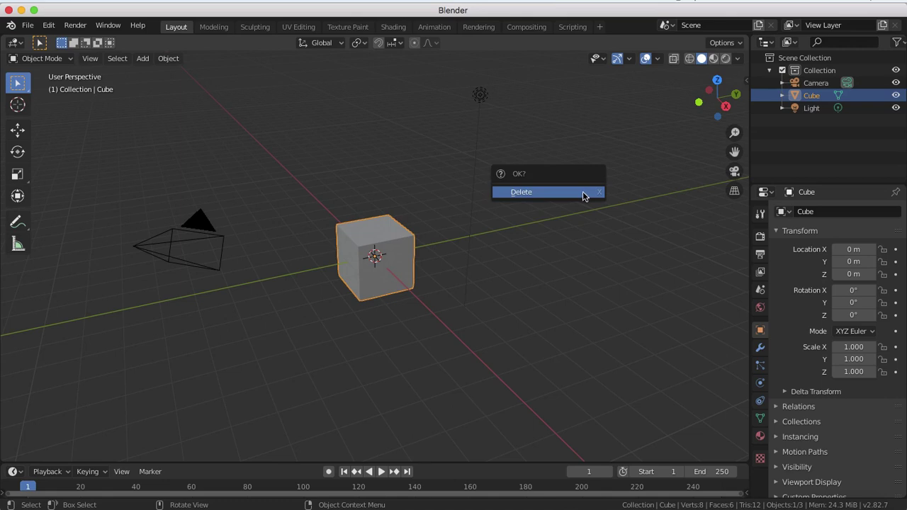
{"action": "left_click", "coordinate": [583, 191]}
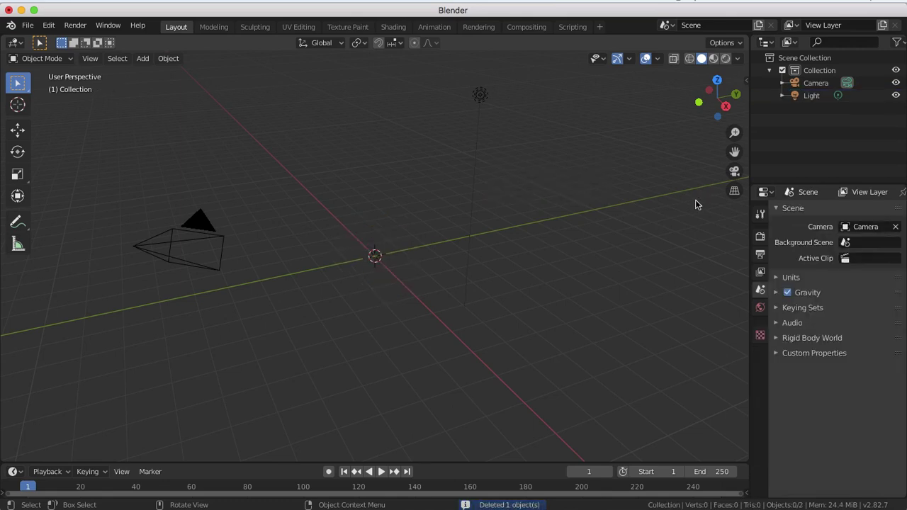
Look over the Screencast Keys settings of the 3D viewport.
{"action": "key", "text": "n"}
{"action": "left_click", "coordinate": [742, 148]}
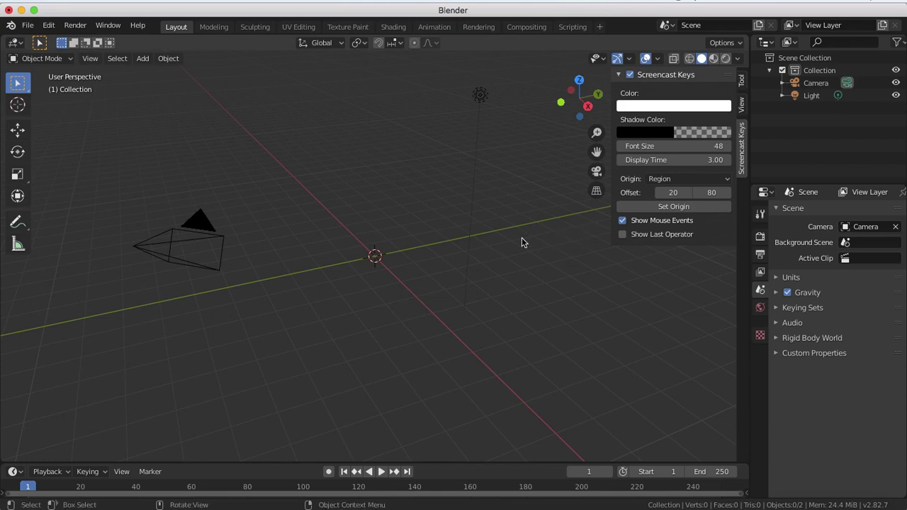
{"action": "key", "text": "n"}
{"action": "left_click", "coordinate": [470, 267]}
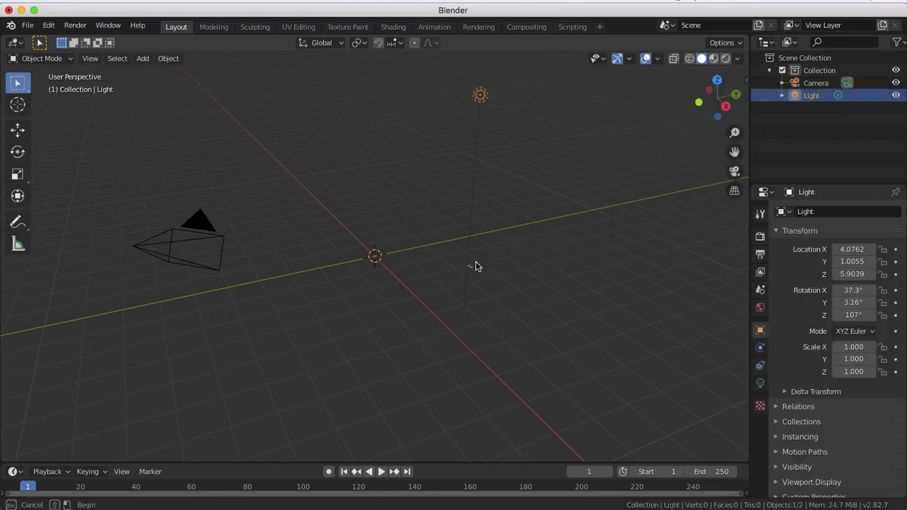
{"action": "left_click", "coordinate": [638, 183]}
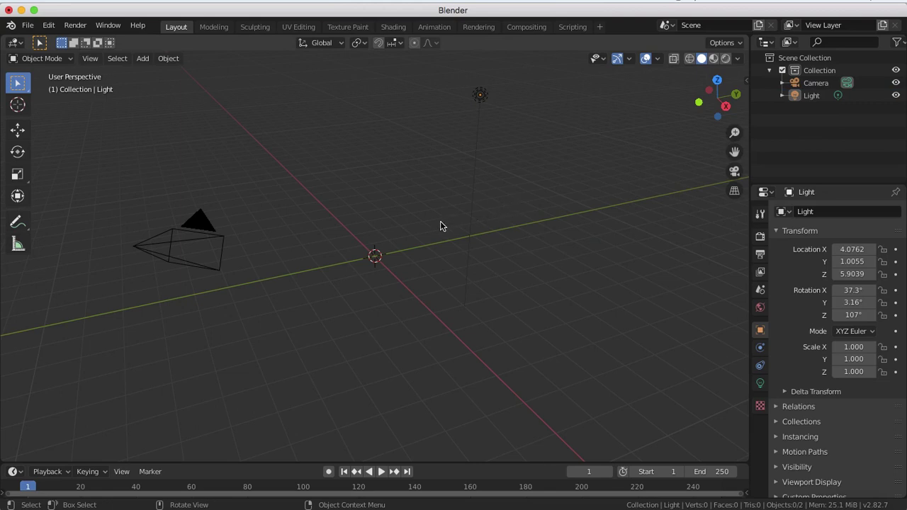
{"action": "scroll", "coordinate": [430, 227], "scroll_direction": "down", "scroll_amount": 2}
{"action": "scroll", "coordinate": [429, 227], "scroll_direction": "up", "scroll_amount": 2}
Search the add-ons in the preferences for "scr" and disable System: Screencast Keys.
{"action": "key", "text": "super+comma"}
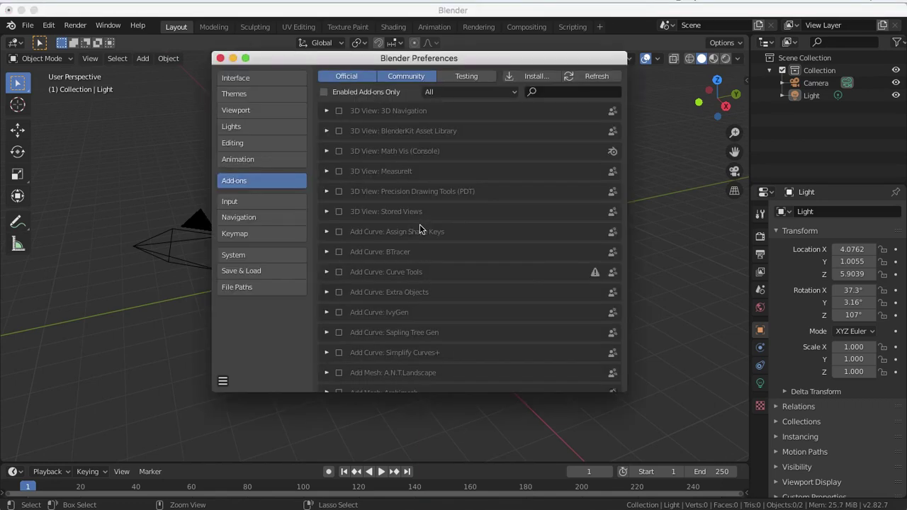
{"action": "left_click", "coordinate": [543, 93]}
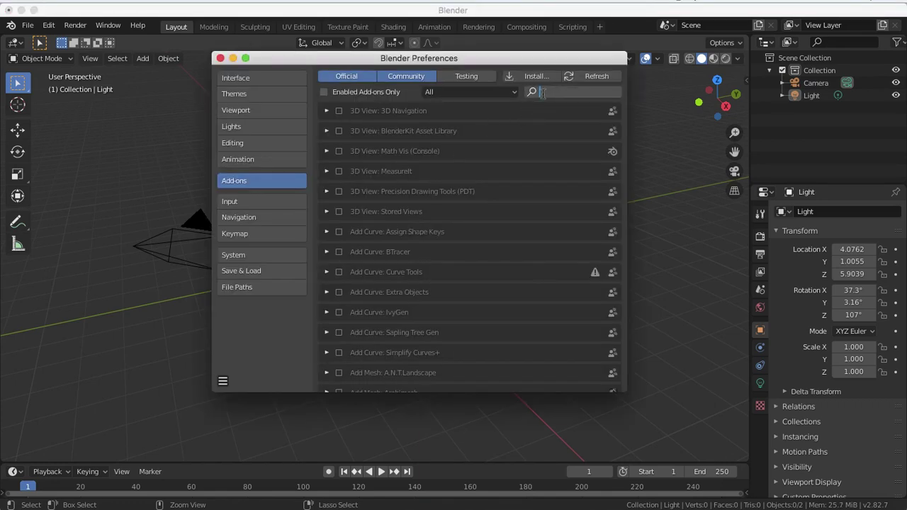
{"action": "type", "text": "scr"}
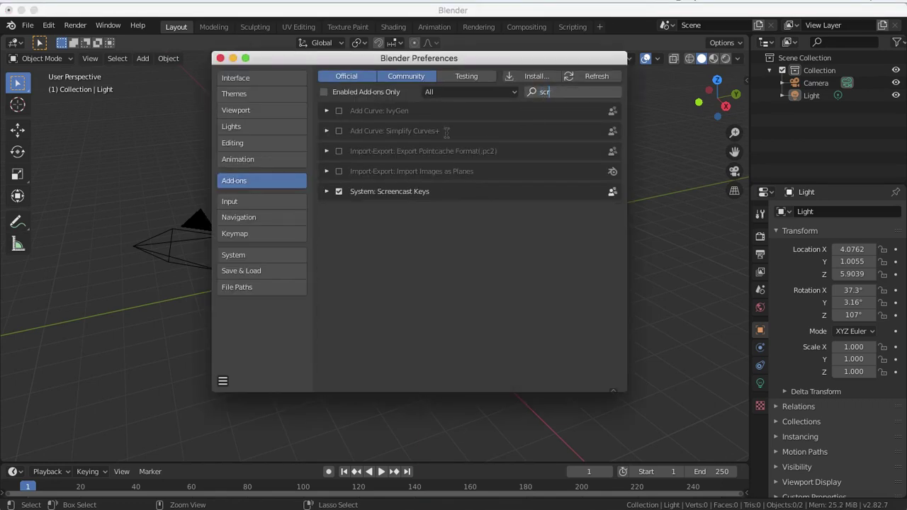
{"action": "left_click", "coordinate": [339, 193]}
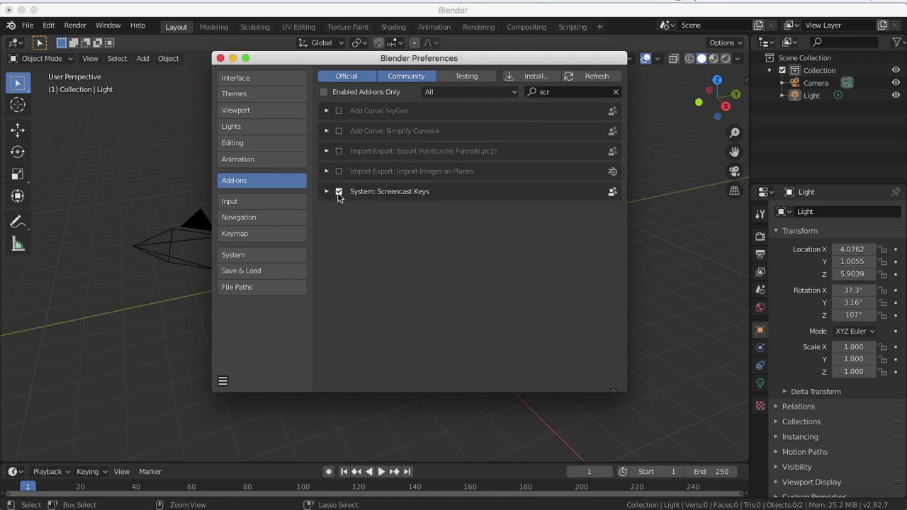
{"action": "left_click", "coordinate": [339, 195]}
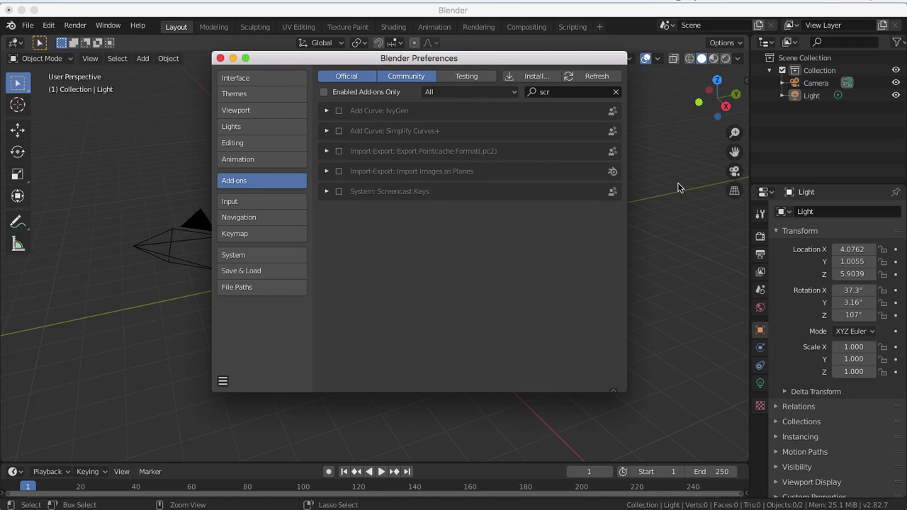
Enable the System: Screencast Keys add-on and turn on Screencast Keys in the 3D viewport.
{"action": "left_click", "coordinate": [340, 194]}
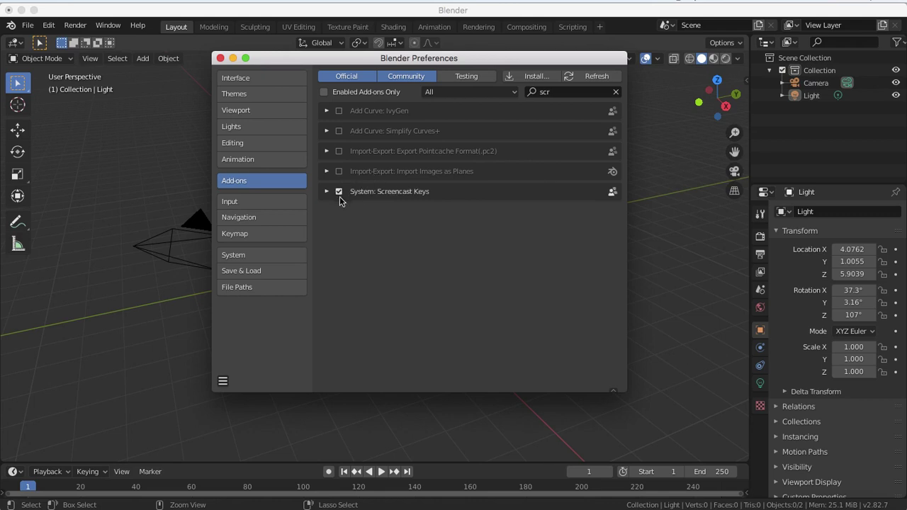
{"action": "left_click", "coordinate": [720, 260]}
{"action": "key", "text": "n"}
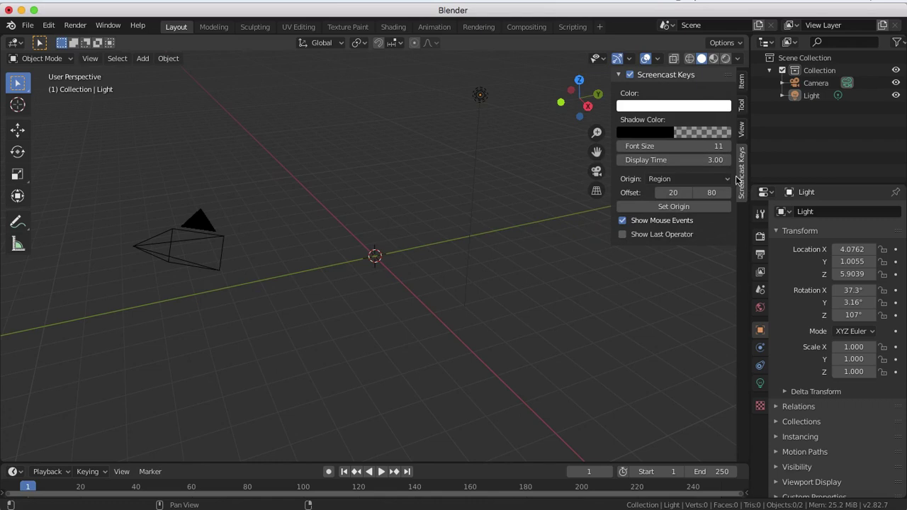
{"action": "left_click", "coordinate": [630, 74]}
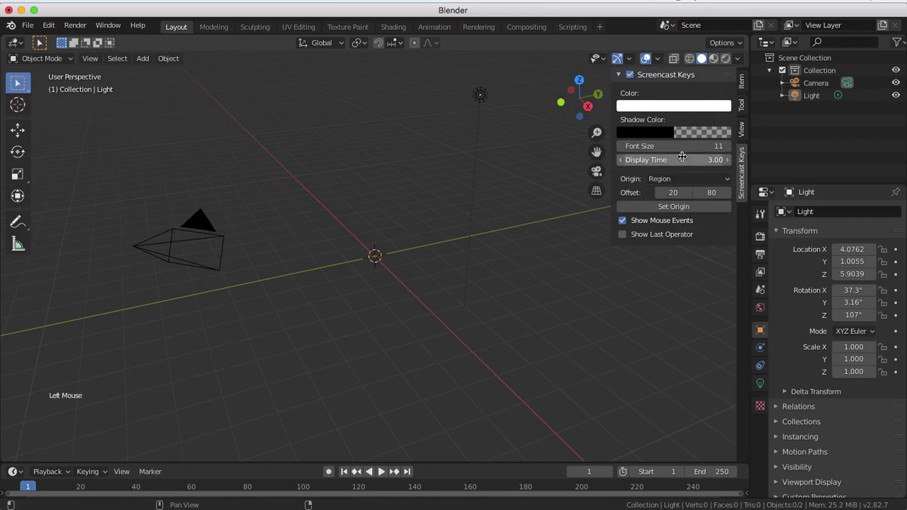
Set the Screencast Keys font size to 48, test the display in the viewport, and hide the sidebar.
{"action": "double_click", "coordinate": [705, 146]}
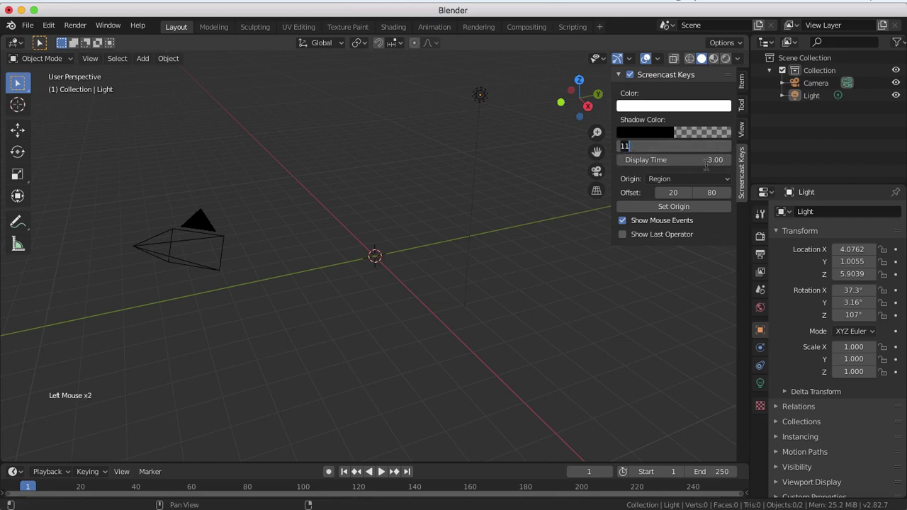
{"action": "type", "text": "52"}
{"action": "key", "text": "Return"}
{"action": "left_click", "coordinate": [485, 307]}
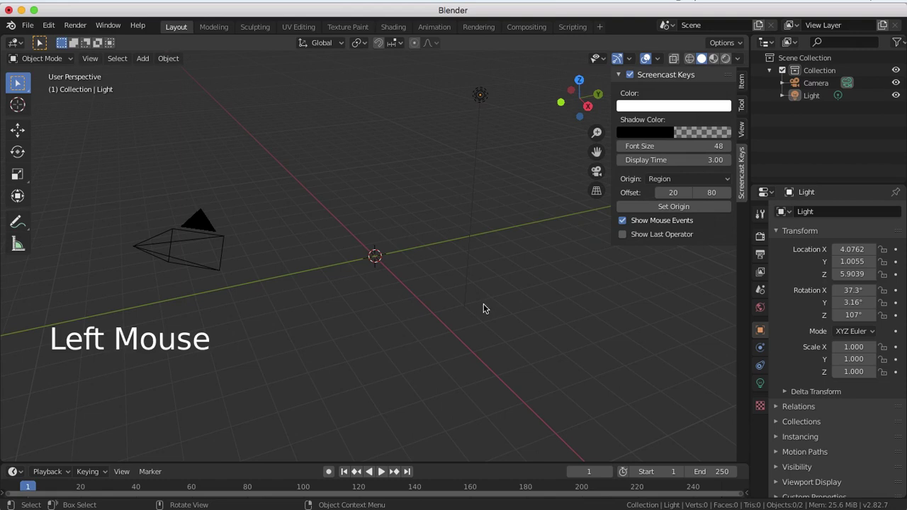
{"action": "left_click", "coordinate": [573, 315]}
{"action": "key", "text": "n"}
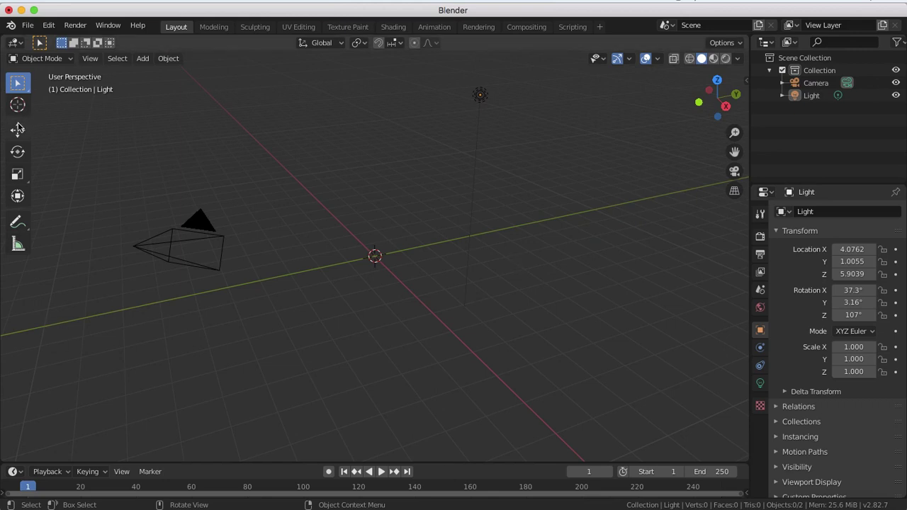
Import LP_idle.fbx from the Downloads folder as FBX and close the Preferences window.
{"action": "left_click", "coordinate": [17, 84]}
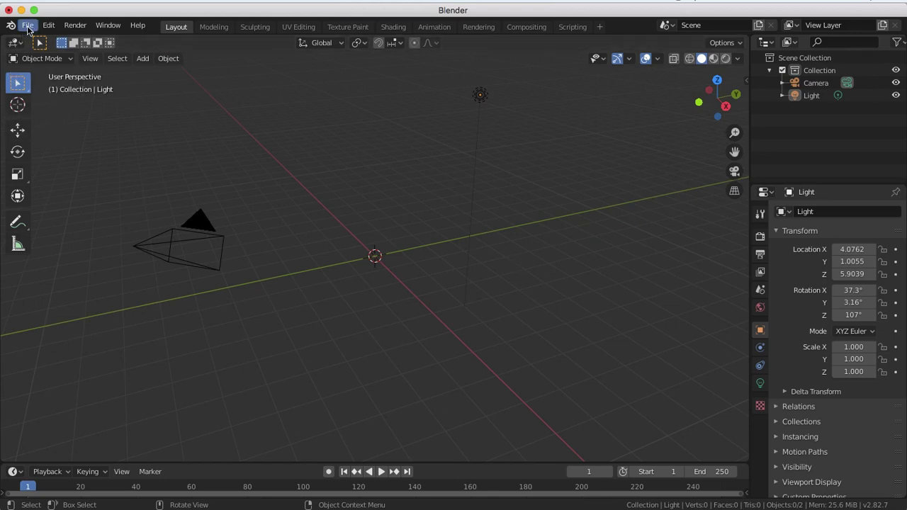
{"action": "left_click", "coordinate": [27, 26]}
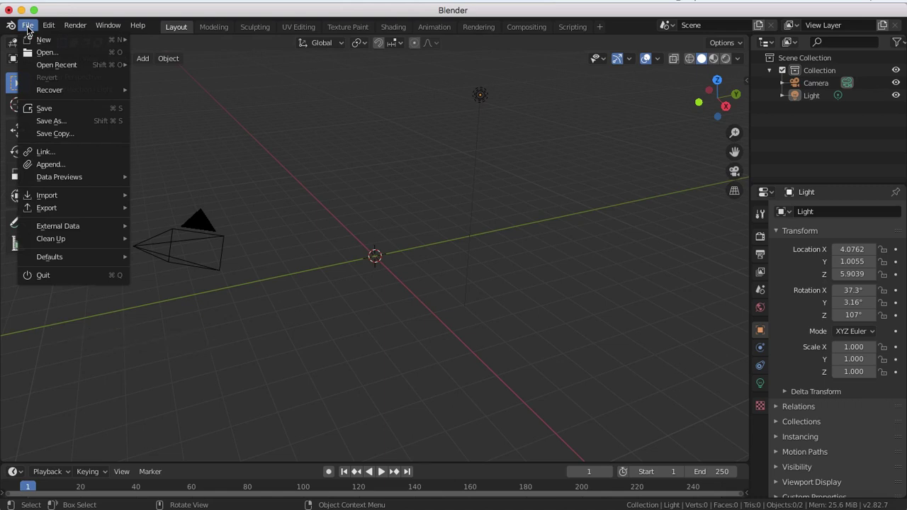
{"action": "mouse_move", "coordinate": [82, 190]}
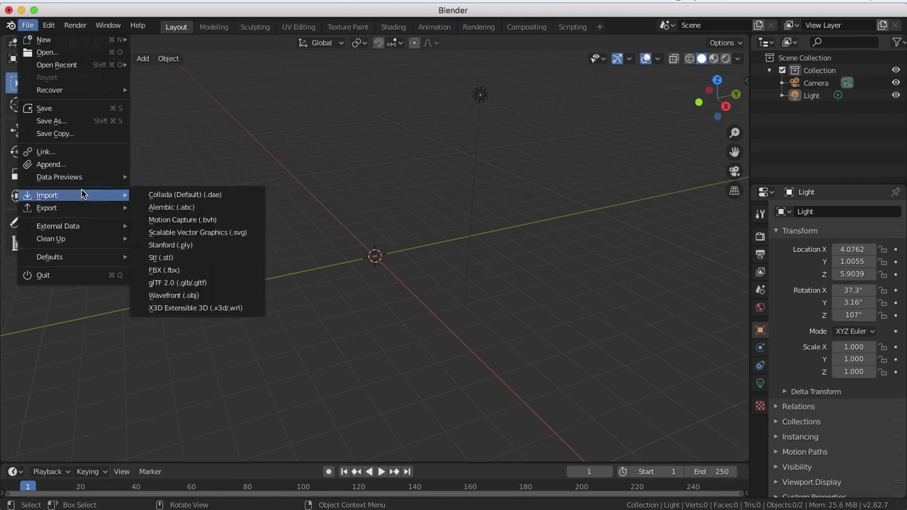
{"action": "left_click", "coordinate": [198, 273]}
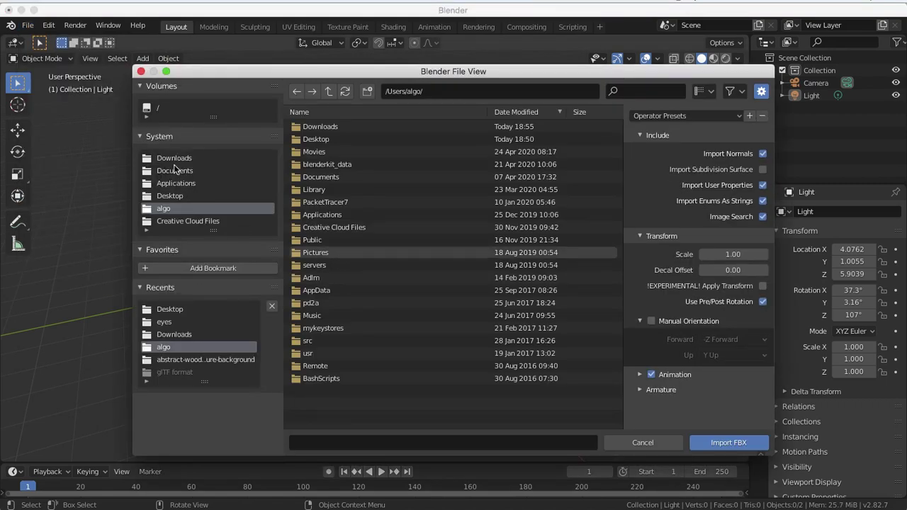
{"action": "left_click", "coordinate": [177, 171]}
{"action": "left_click", "coordinate": [173, 159]}
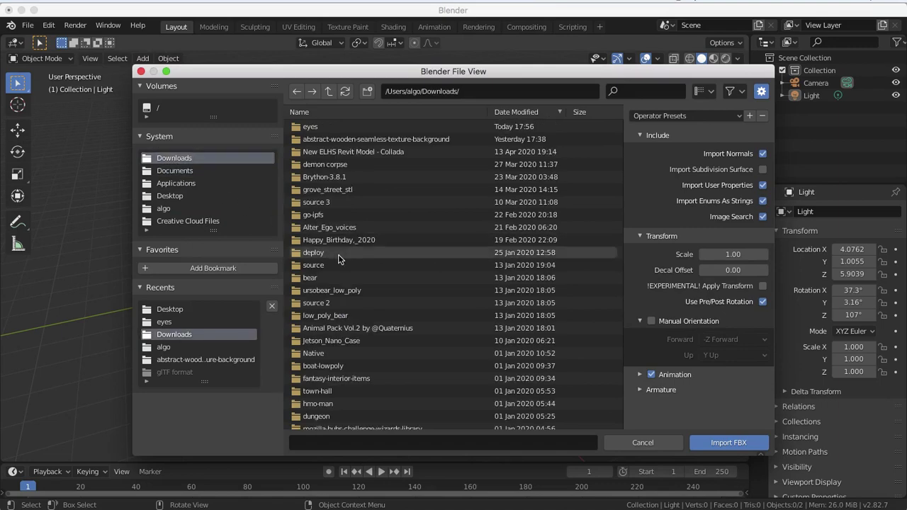
{"action": "scroll", "coordinate": [358, 262], "scroll_direction": "down", "scroll_amount": 15}
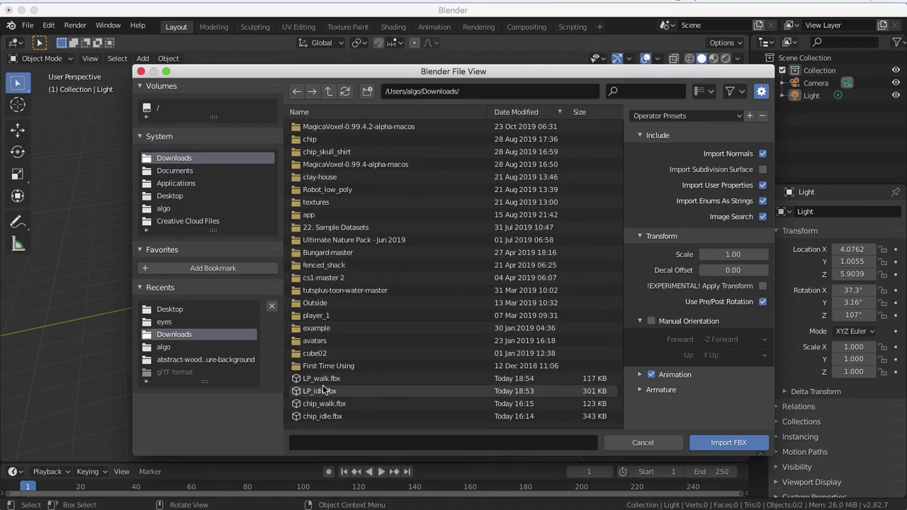
{"action": "left_click", "coordinate": [320, 394]}
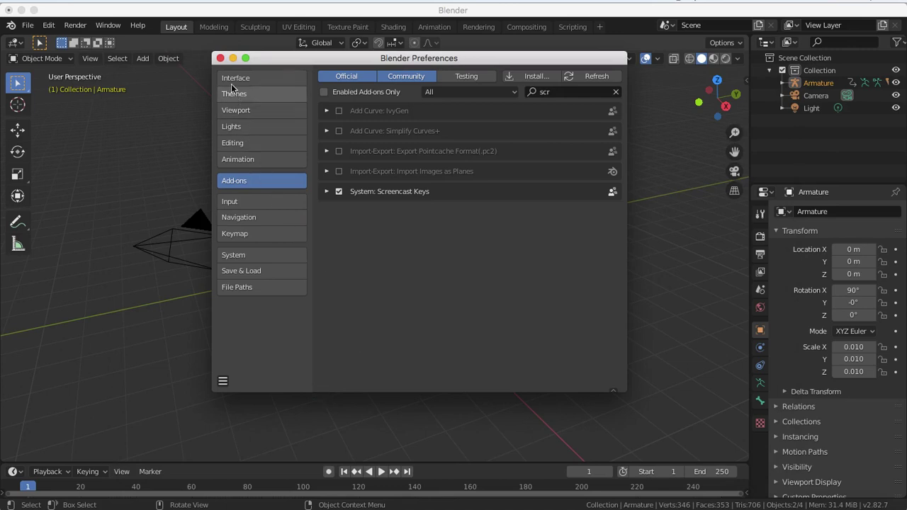
{"action": "left_click", "coordinate": [221, 58]}
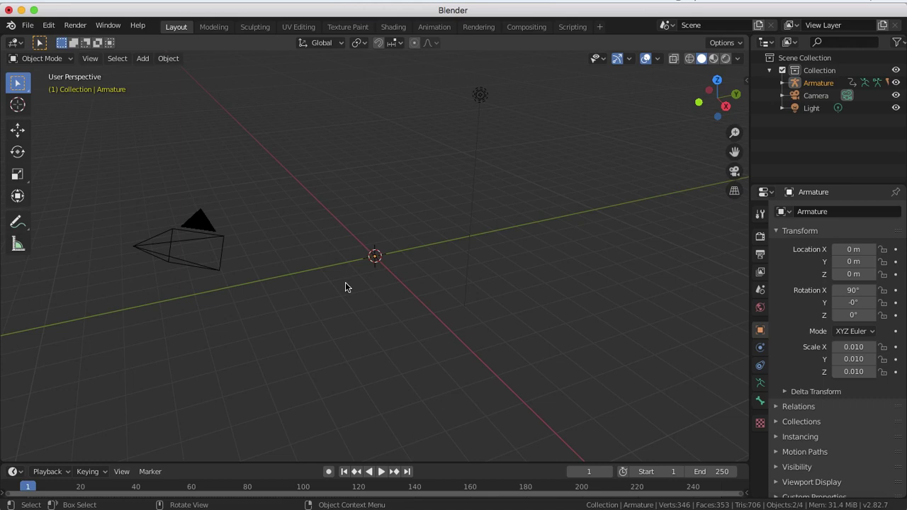
Scale the imported armature uniformly by a factor of 12.
{"action": "type", "text": "s12"}
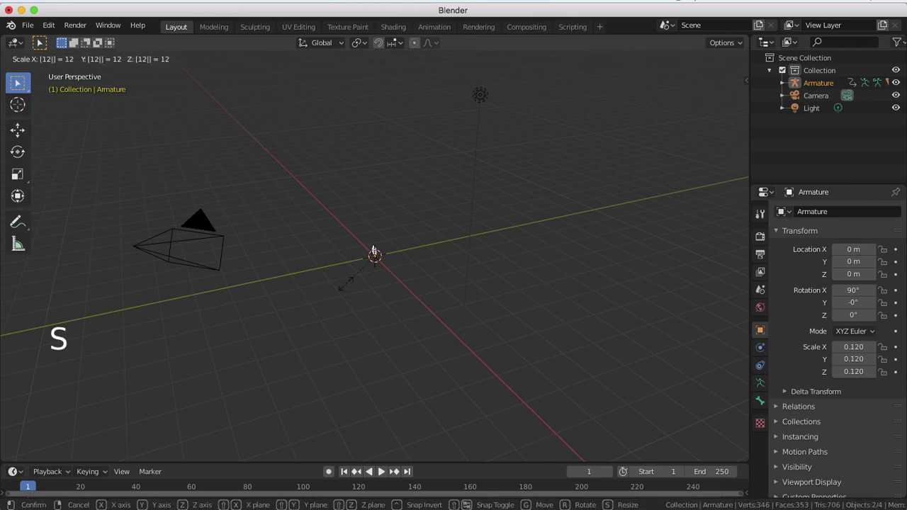
{"action": "key", "text": "Return"}
{"action": "scroll", "coordinate": [438, 315], "scroll_direction": "up", "scroll_amount": 15}
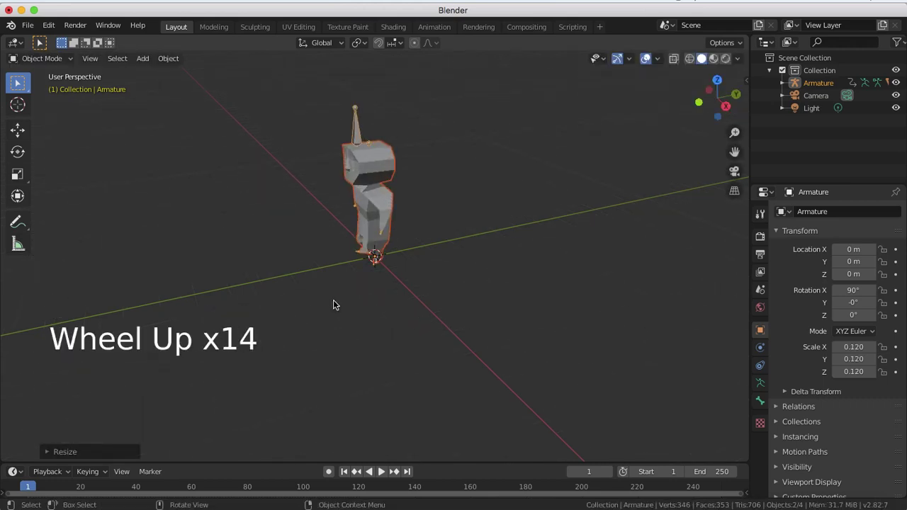
{"action": "middle_click_drag", "start_coordinate": [311, 284], "coordinate": [407, 281]}
{"action": "scroll", "coordinate": [416, 276], "scroll_direction": "down", "scroll_amount": 2}
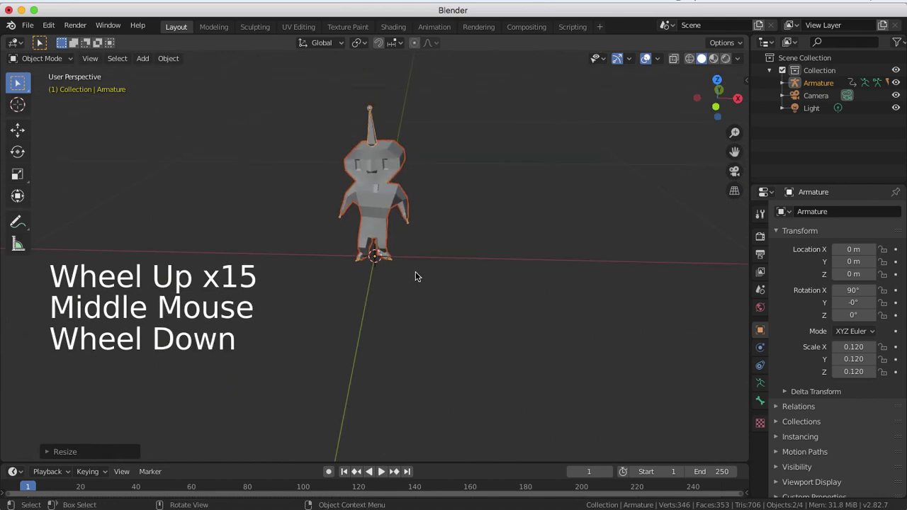
Measure the character's height from the top of the head to the feet in the front view, and undo the ruler.
{"action": "left_click", "coordinate": [717, 106]}
{"action": "scroll", "coordinate": [510, 209], "scroll_direction": "up", "scroll_amount": 5}
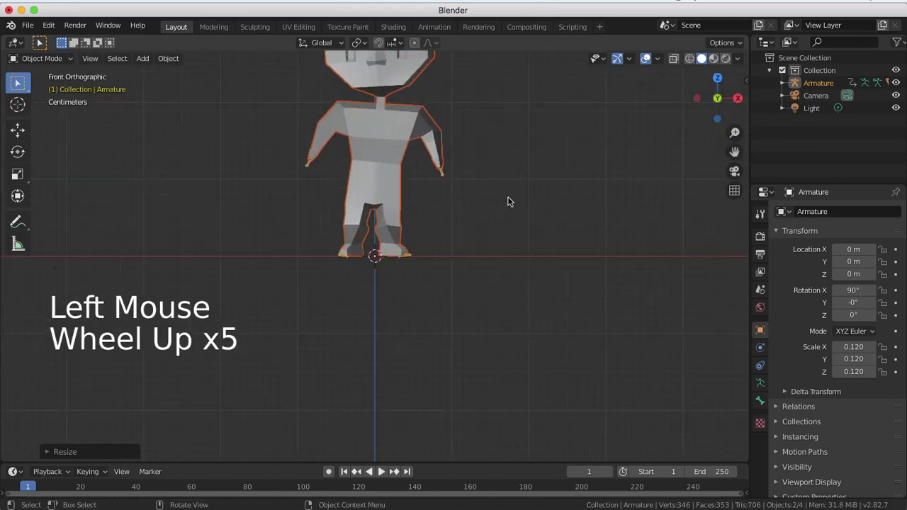
{"action": "middle_click_drag", "start_coordinate": [506, 197], "coordinate": [572, 303], "text": "shift"}
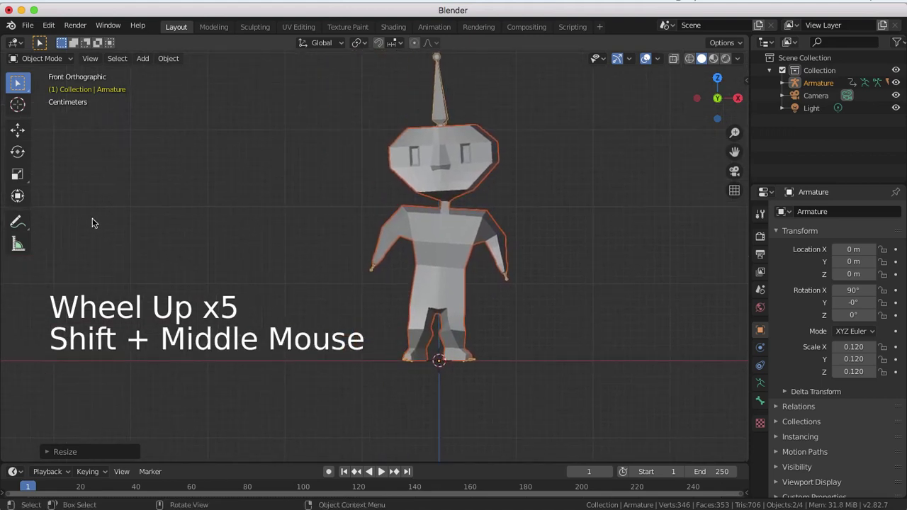
{"action": "left_click", "coordinate": [18, 244]}
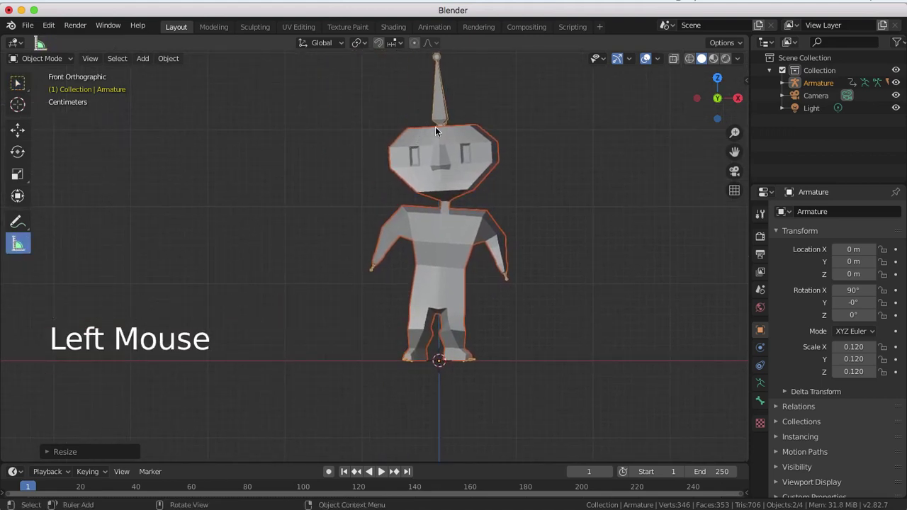
{"action": "left_click_drag", "start_coordinate": [436, 126], "coordinate": [436, 363]}
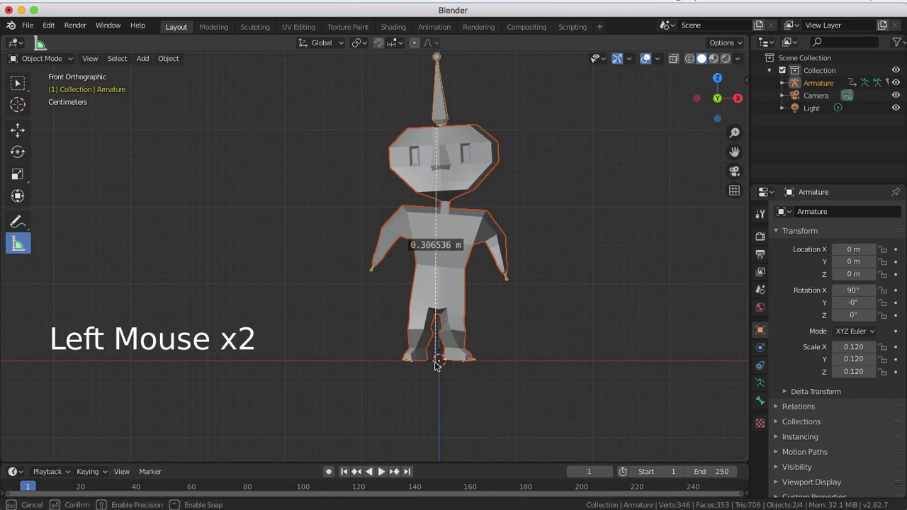
{"action": "left_click_drag", "start_coordinate": [436, 364], "coordinate": [436, 361]}
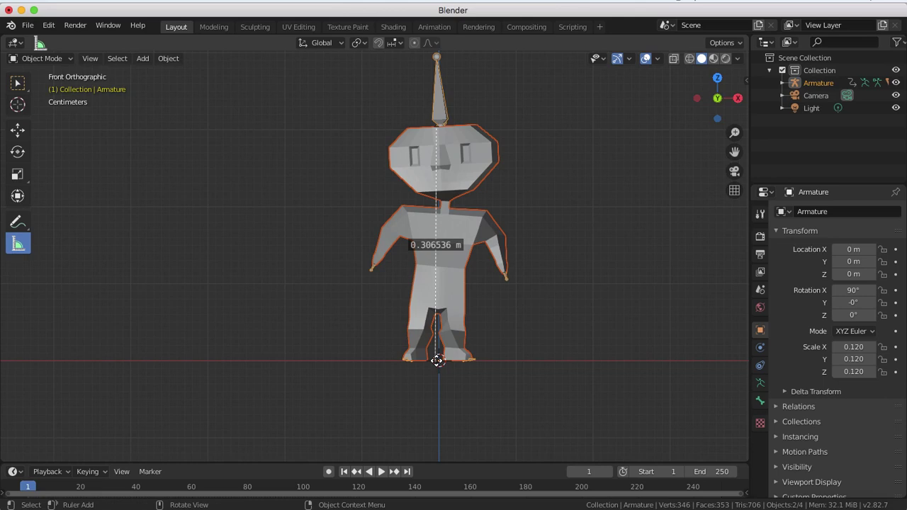
{"action": "key", "text": "super+z"}
Enlarge the armature freehand to a uniform scale of about 0.744.
{"action": "scroll", "coordinate": [472, 338], "scroll_direction": "down", "scroll_amount": 9}
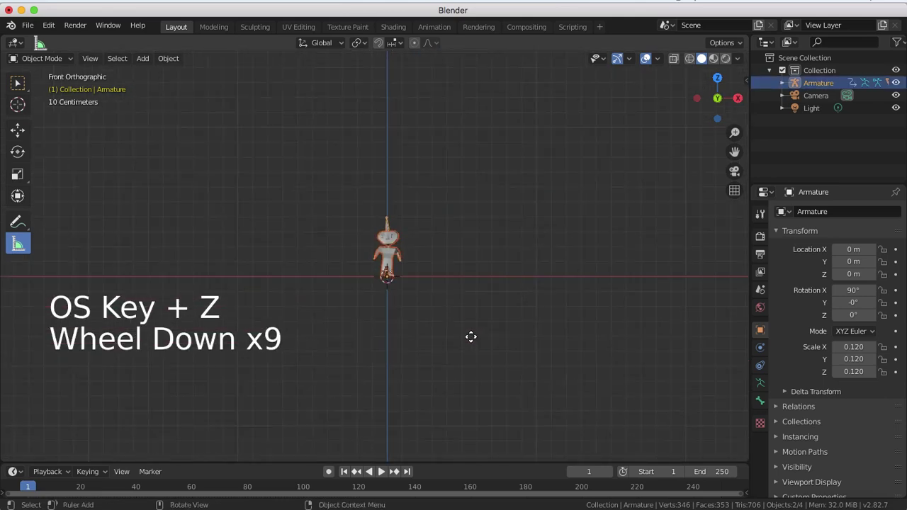
{"action": "key", "text": "s"}
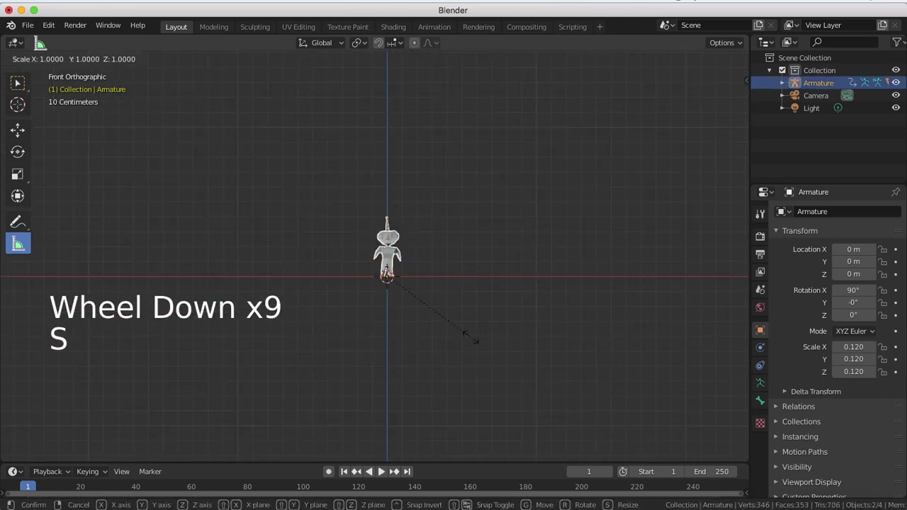
{"action": "left_click", "coordinate": [471, 338]}
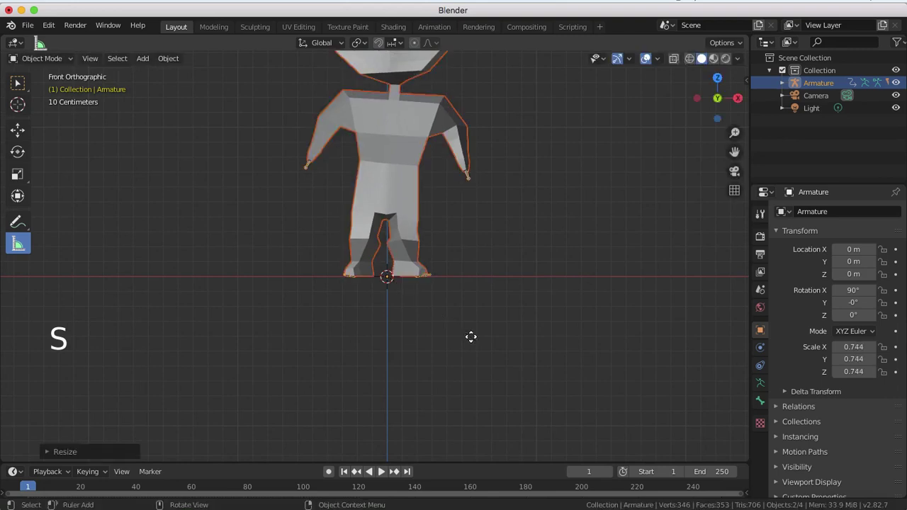
{"action": "scroll", "coordinate": [471, 337], "scroll_direction": "down", "scroll_amount": 4}
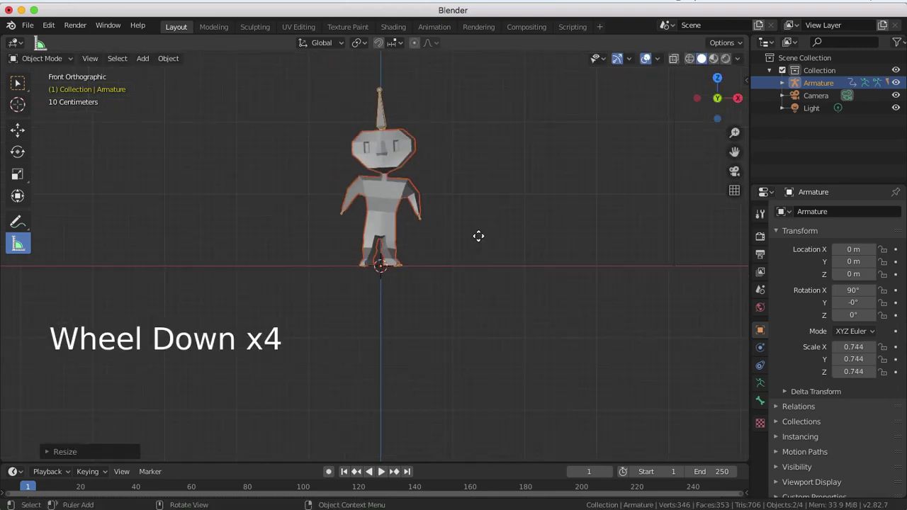
Play the character's idle animation in a close perspective view and stop the playback.
{"action": "middle_click_drag", "start_coordinate": [479, 236], "coordinate": [404, 296]}
{"action": "scroll", "coordinate": [405, 297], "scroll_direction": "down", "scroll_amount": 1}
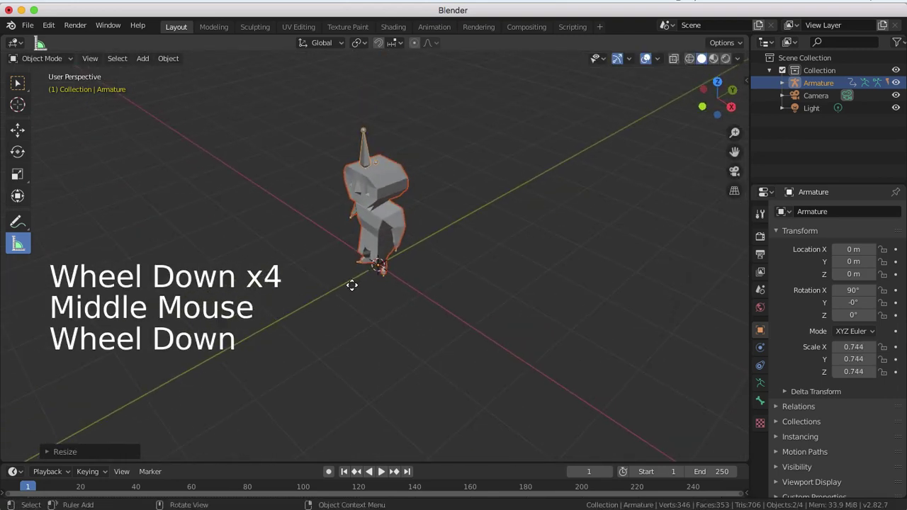
{"action": "middle_click_drag", "start_coordinate": [352, 285], "coordinate": [393, 305]}
{"action": "scroll", "coordinate": [391, 329], "scroll_direction": "up", "scroll_amount": 3}
{"action": "key", "text": "space"}
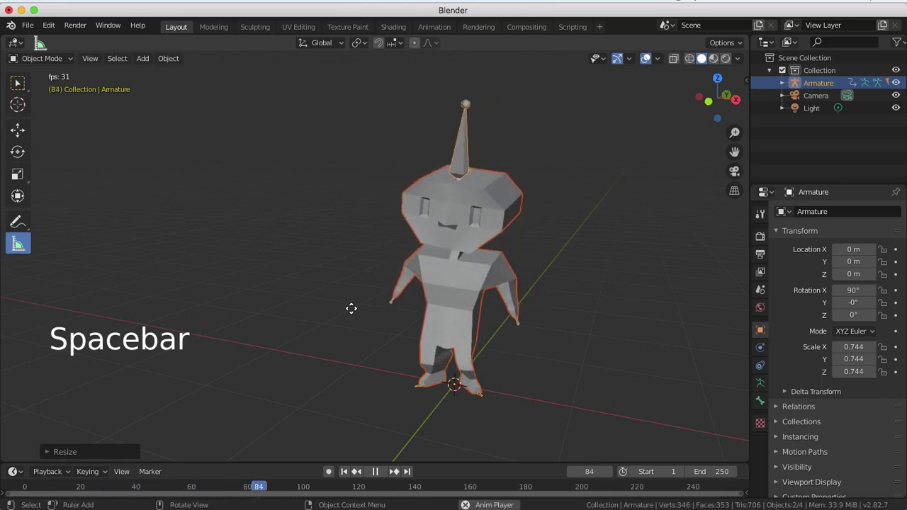
{"action": "key", "text": "space"}
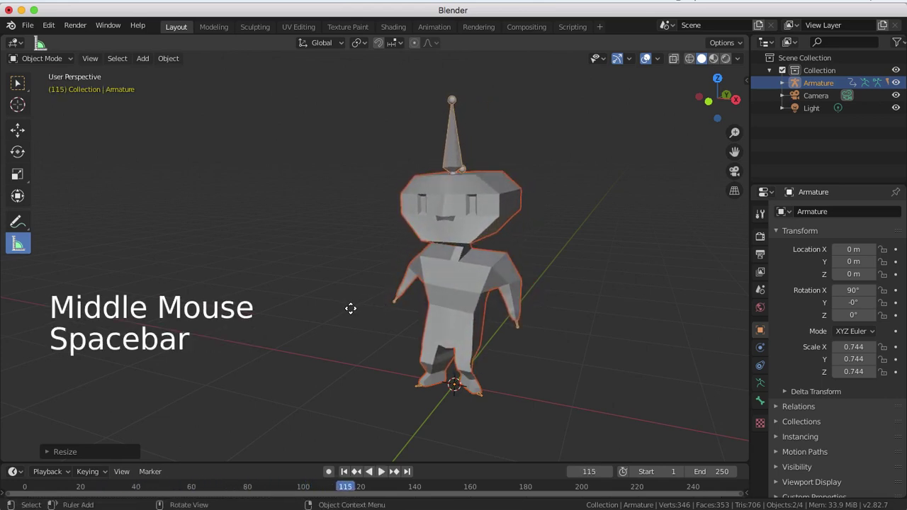
Rename the Armature object as Character in the outliner.
{"action": "left_click", "coordinate": [813, 85]}
{"action": "left_click", "coordinate": [813, 87]}
{"action": "double_click", "coordinate": [813, 86]}
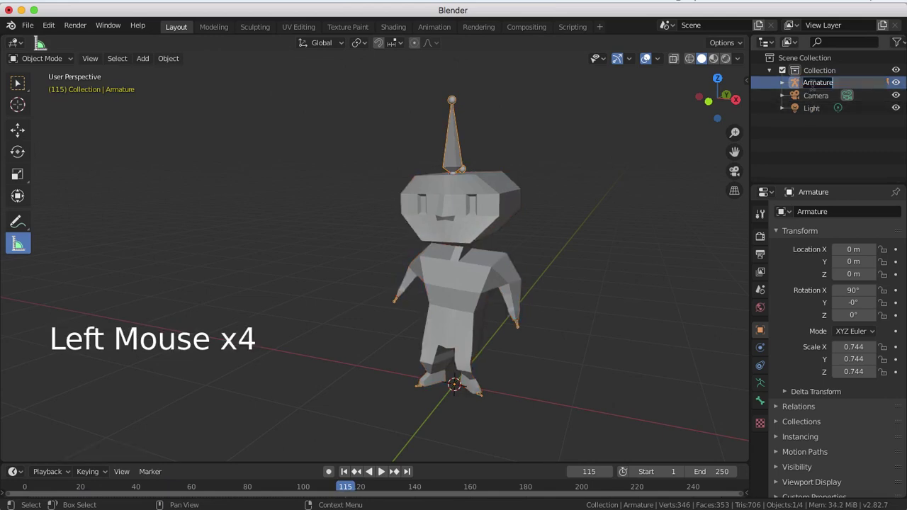
{"action": "type", "text": "Chi"}
{"action": "type", "text": "ract"}
{"action": "key", "text": "Return"}
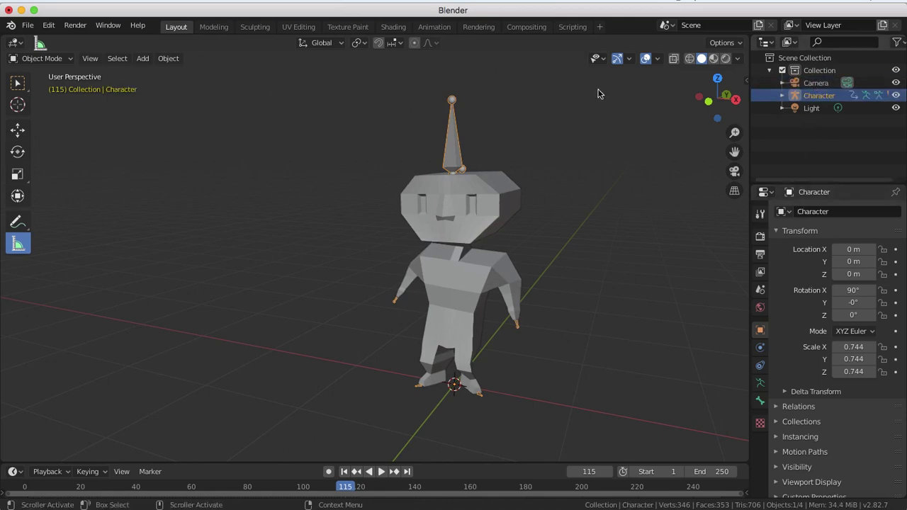
Import LP_walk.fbx from the Downloads folder into the scene as an FBX file.
{"action": "left_click", "coordinate": [29, 26]}
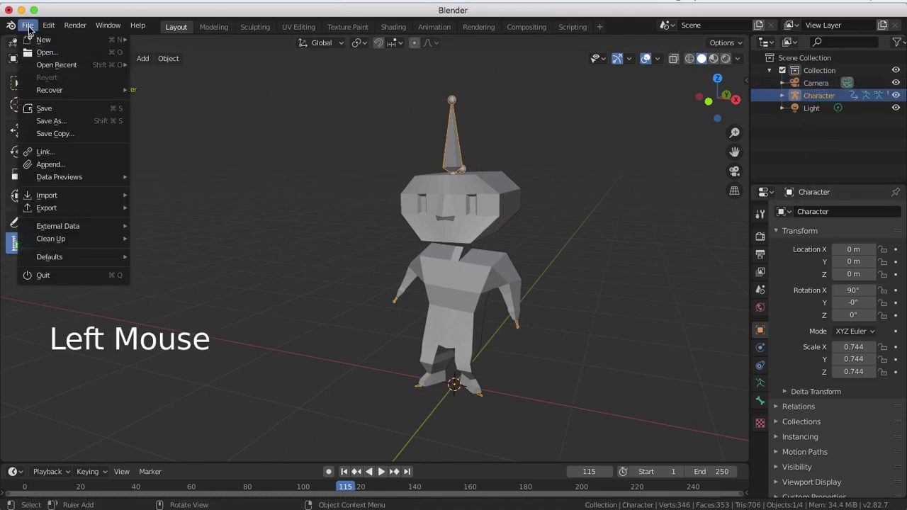
{"action": "mouse_move", "coordinate": [56, 197]}
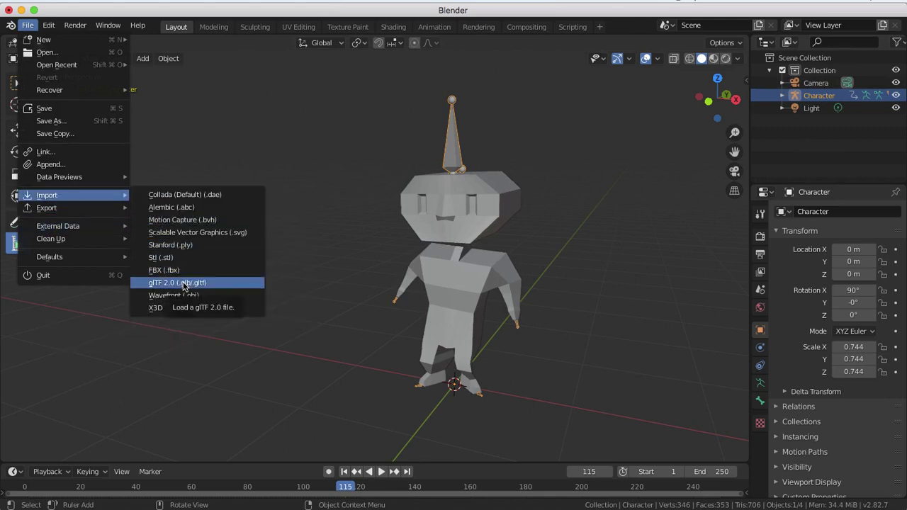
{"action": "left_click", "coordinate": [176, 273]}
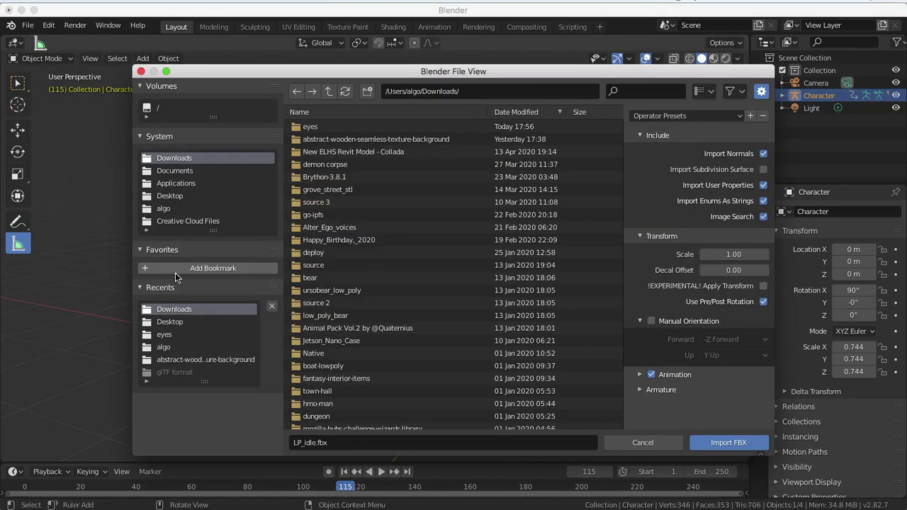
{"action": "scroll", "coordinate": [346, 216], "scroll_direction": "down", "scroll_amount": 15}
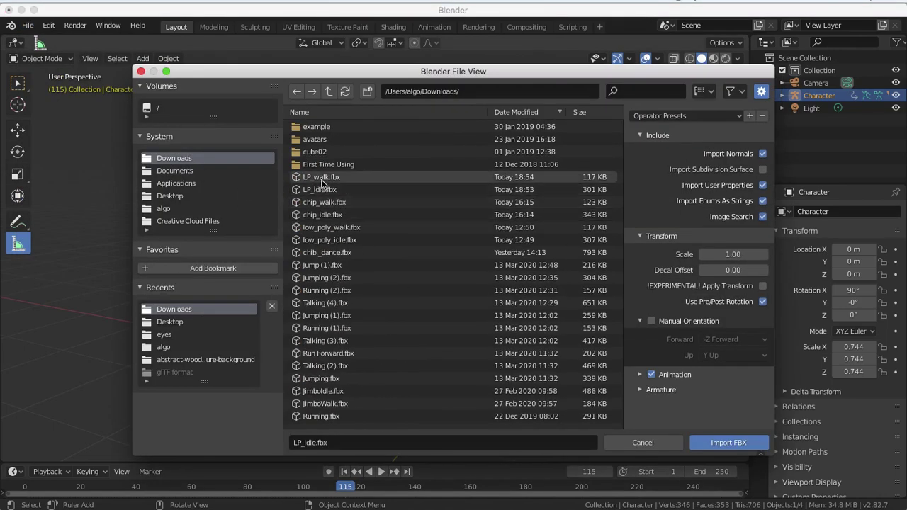
{"action": "double_click", "coordinate": [321, 179]}
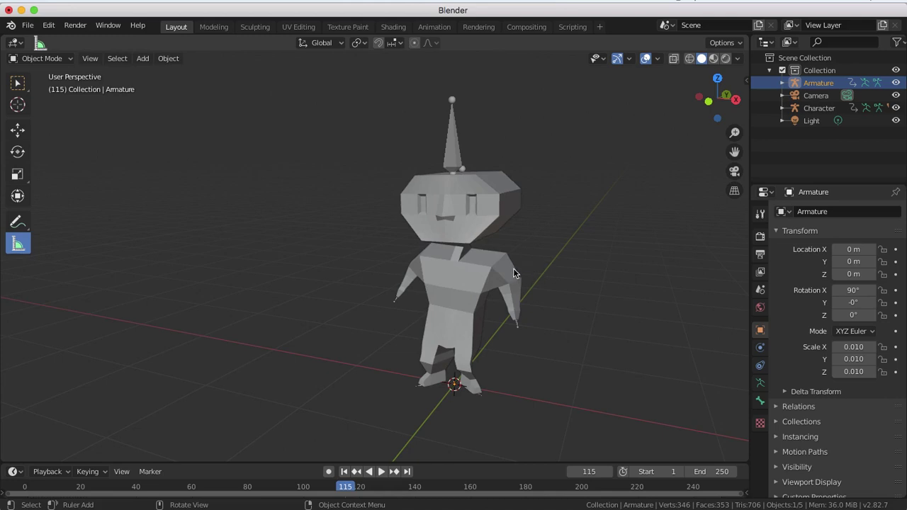
{"action": "mouse_move", "coordinate": [348, 278]}
{"action": "middle_mouse_down"}
{"action": "mouse_move", "coordinate": [376, 279]}
{"action": "mouse_move", "coordinate": [343, 277]}
{"action": "middle_mouse_up"}
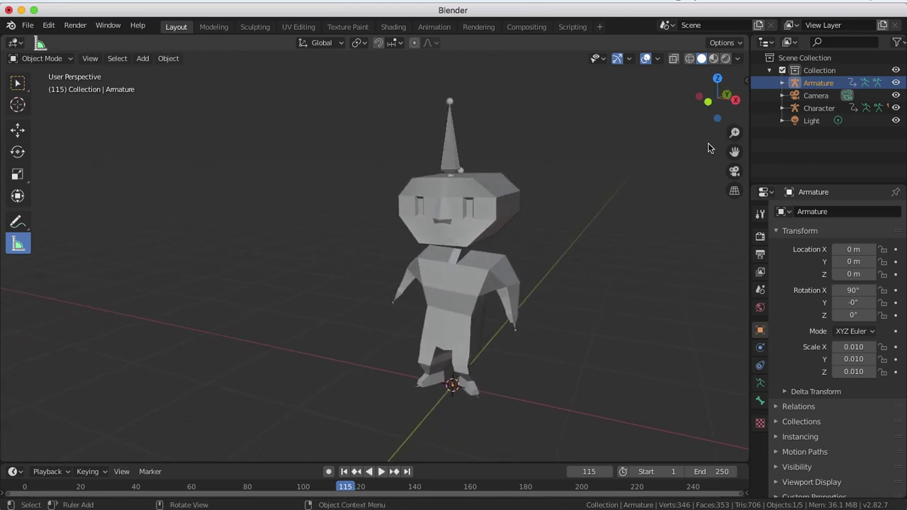
Inspect the imported armature's contents, enlarge the timeline area and change it to a Dope Sheet in Action Editor mode.
{"action": "left_click", "coordinate": [782, 84]}
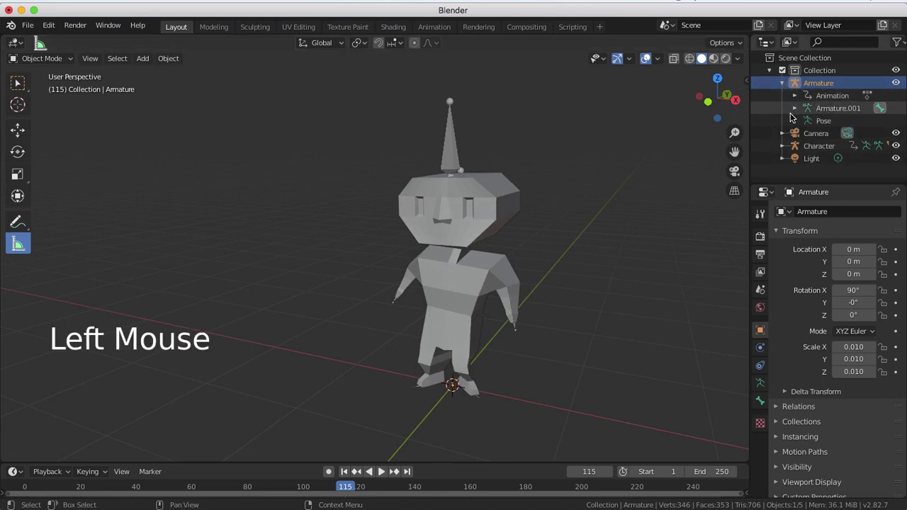
{"action": "left_click", "coordinate": [782, 83]}
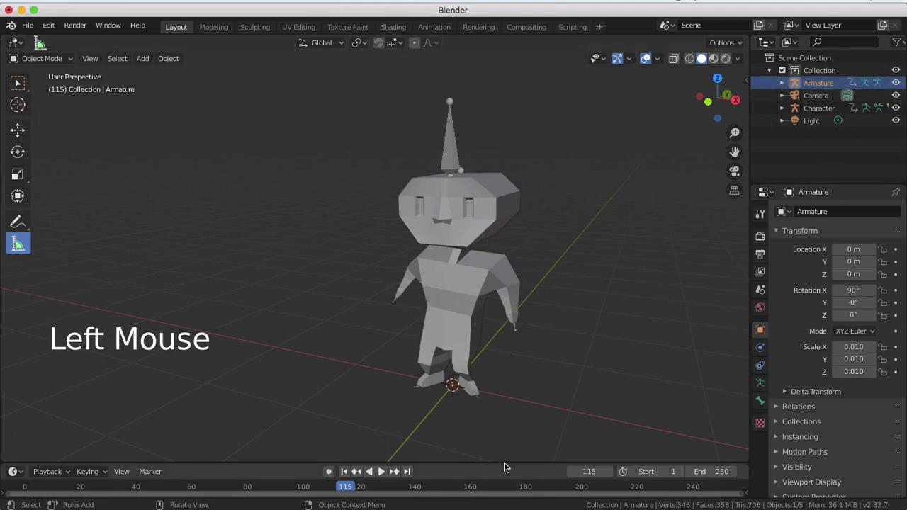
{"action": "left_click_drag", "start_coordinate": [503, 462], "coordinate": [504, 388]}
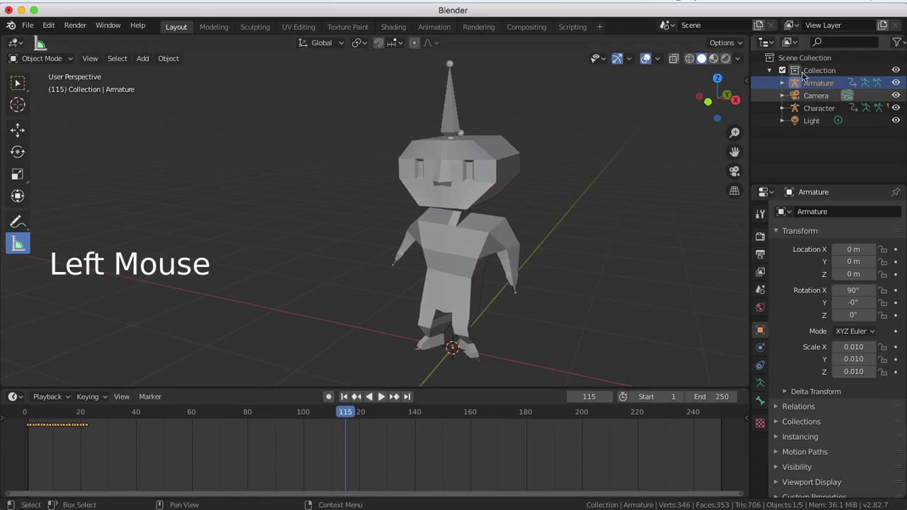
{"action": "left_click", "coordinate": [13, 397]}
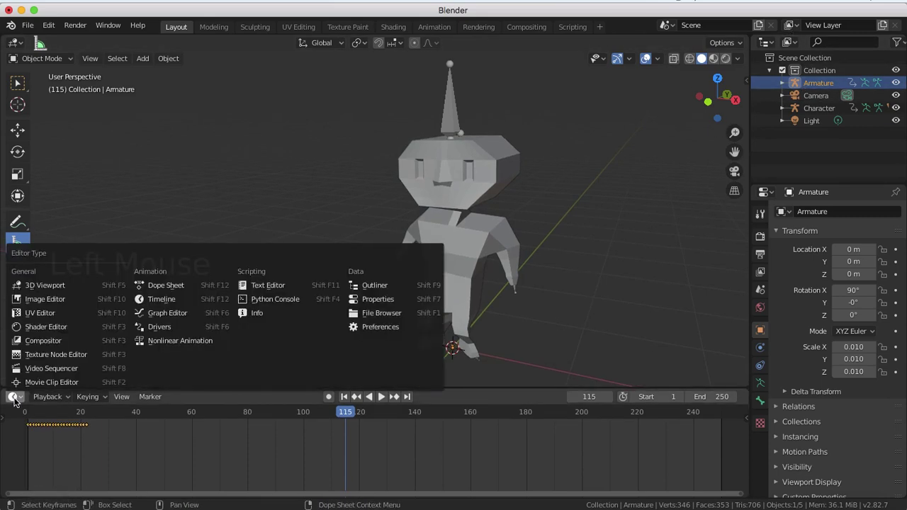
{"action": "left_click", "coordinate": [143, 286]}
{"action": "left_click", "coordinate": [96, 398]}
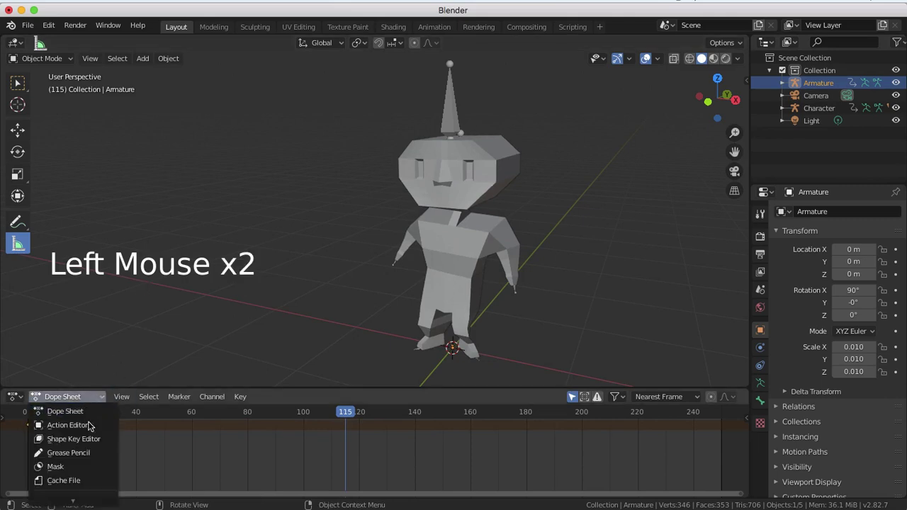
{"action": "left_click", "coordinate": [89, 426]}
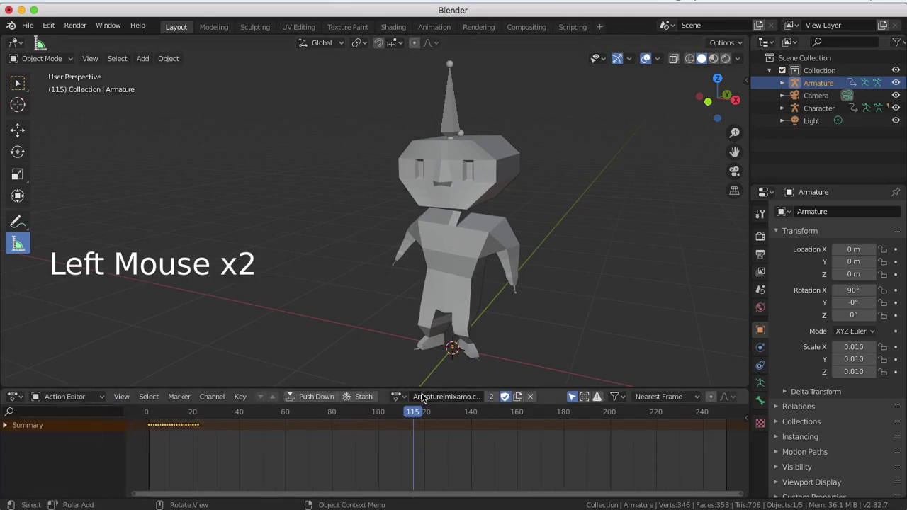
Rename the newly imported Armature object as Walk in the outliner.
{"action": "left_click", "coordinate": [819, 83]}
{"action": "double_click", "coordinate": [819, 84]}
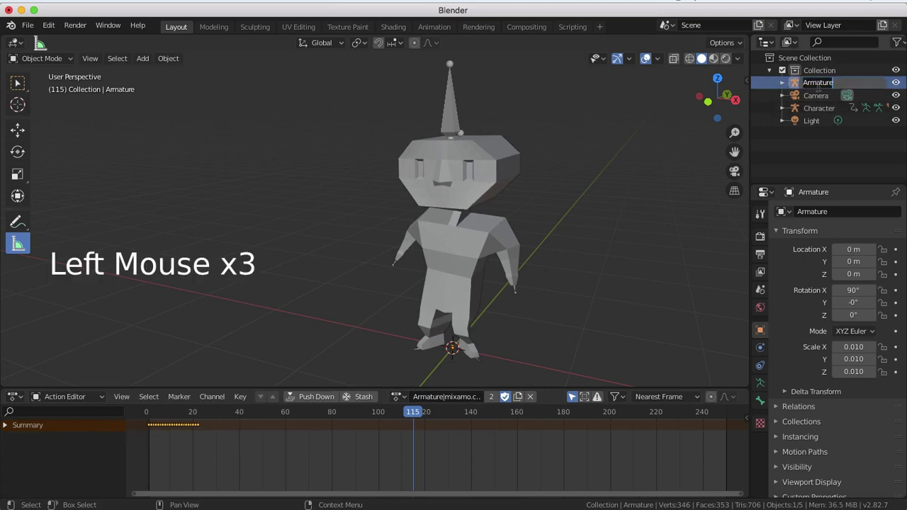
{"action": "type", "text": "WAl"}
{"action": "key", "text": "BackSpace"}
{"action": "key", "text": "BackSpace"}
{"action": "key", "text": "BackSpace"}
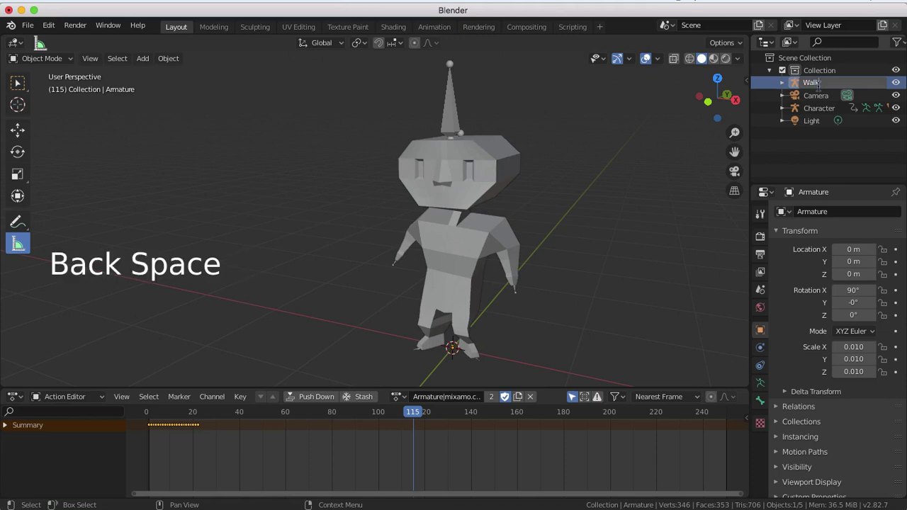
{"action": "type", "text": "alk"}
{"action": "key", "text": "Return"}
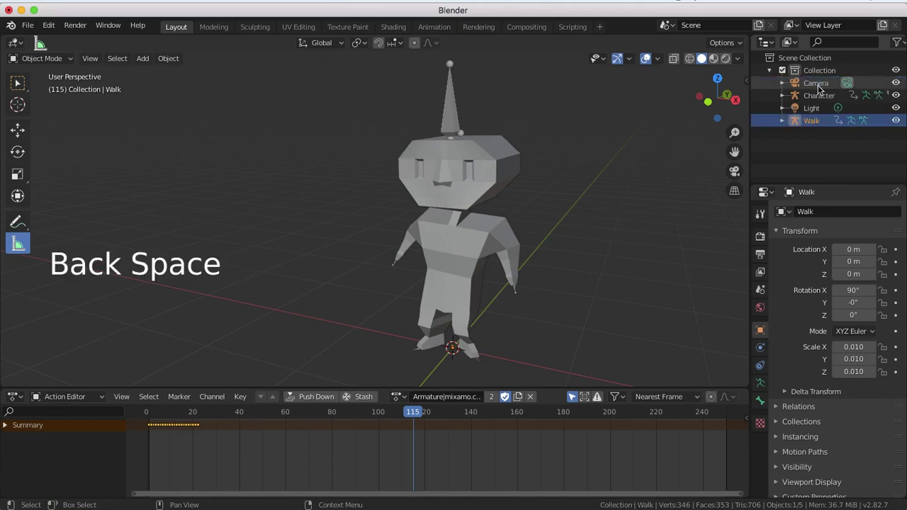
Rename the Walk armature's action as walk in the Action Editor.
{"action": "left_click", "coordinate": [452, 398]}
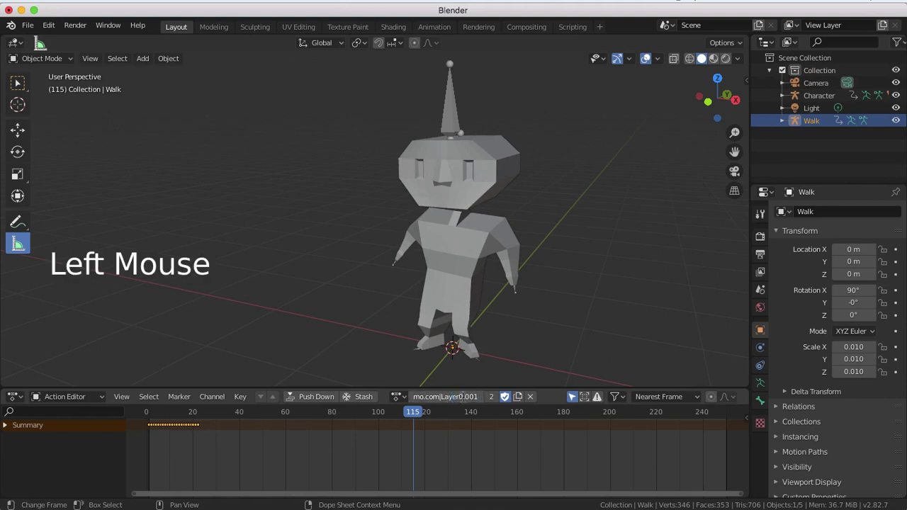
{"action": "key", "text": "super+a"}
{"action": "type", "text": "wa"}
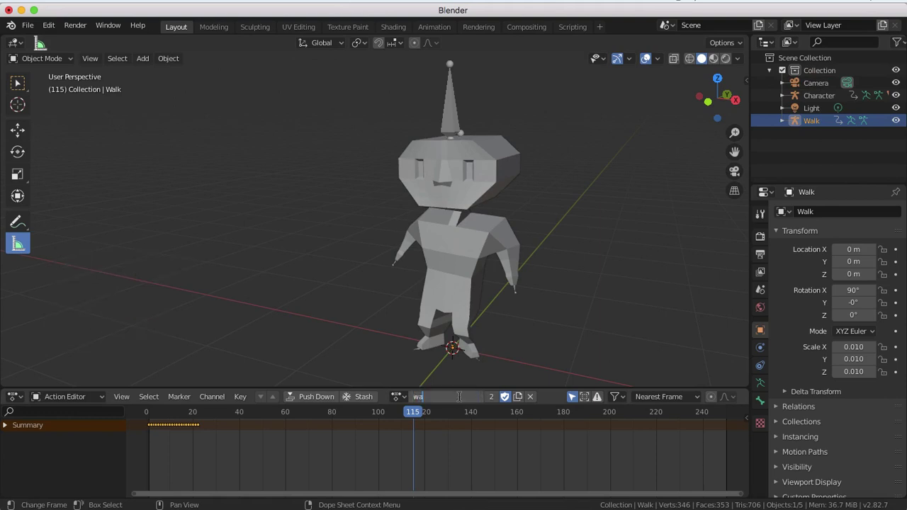
{"action": "key", "text": "Return"}
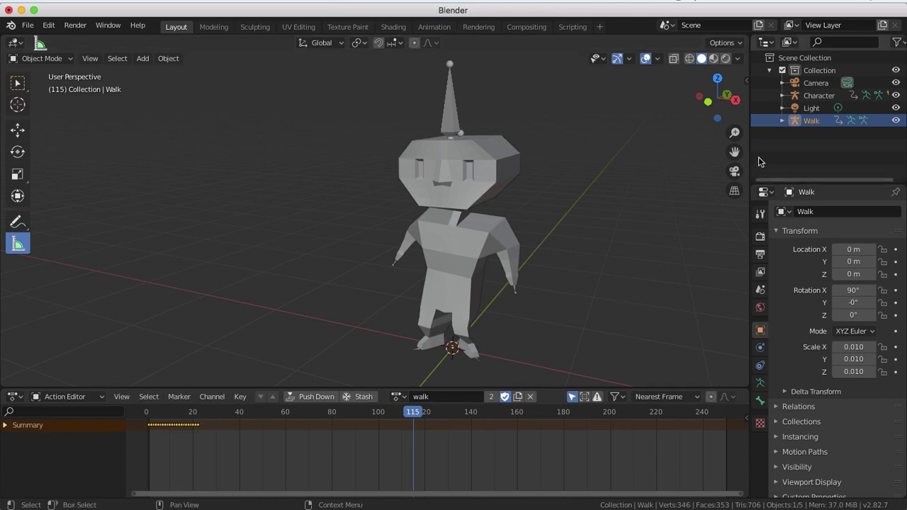
Select the Character armature and rename its action as idle.
{"action": "left_click", "coordinate": [806, 99]}
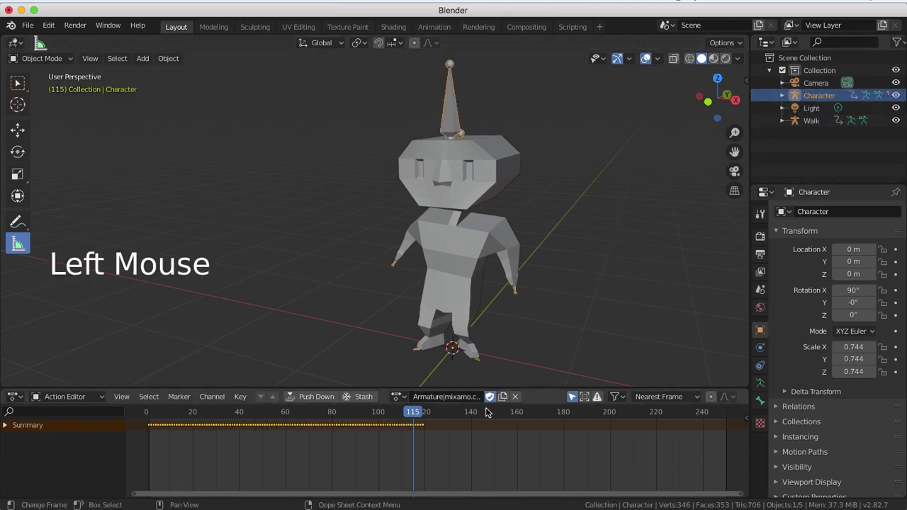
{"action": "double_click", "coordinate": [433, 400]}
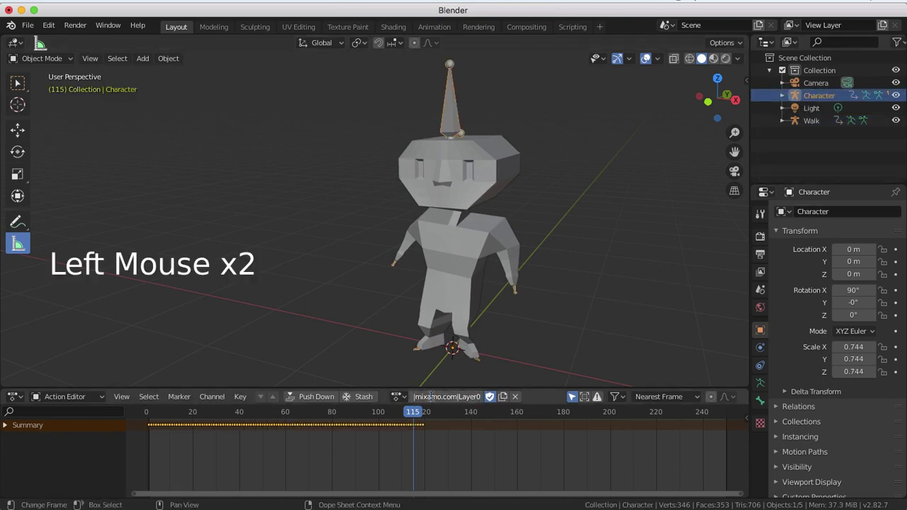
{"action": "key", "text": "ctrl+a"}
{"action": "key", "text": "BackSpace"}
{"action": "type", "text": "idle"}
{"action": "key", "text": "Return"}
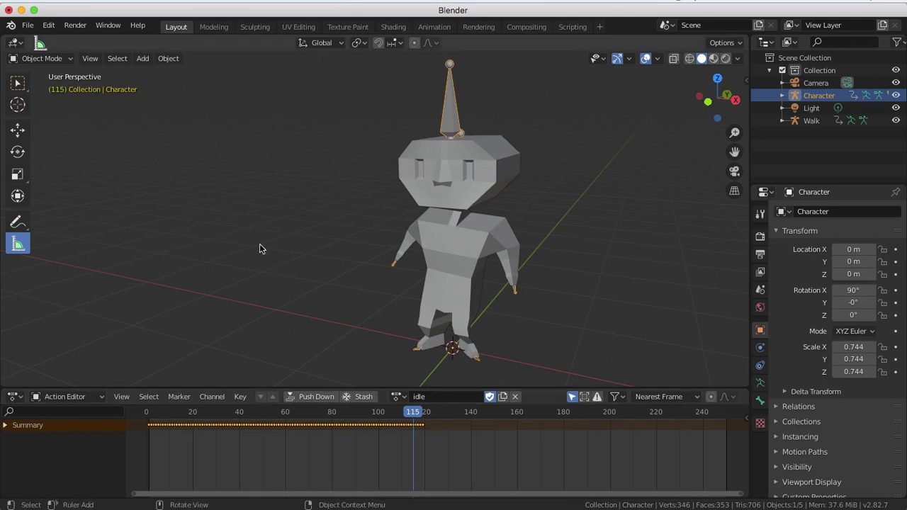
Export the scene to the Desktop as a glTF Binary (.glb) file named LP.
{"action": "left_click", "coordinate": [28, 26]}
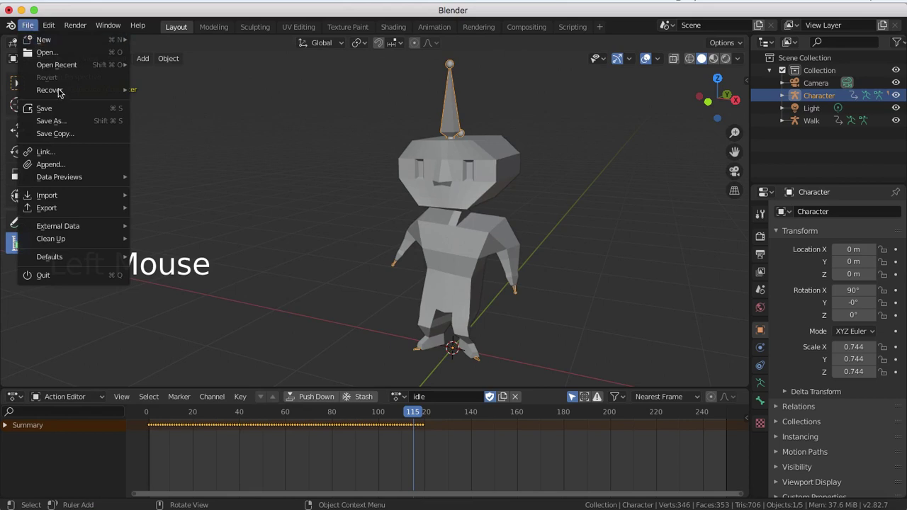
{"action": "mouse_move", "coordinate": [84, 208]}
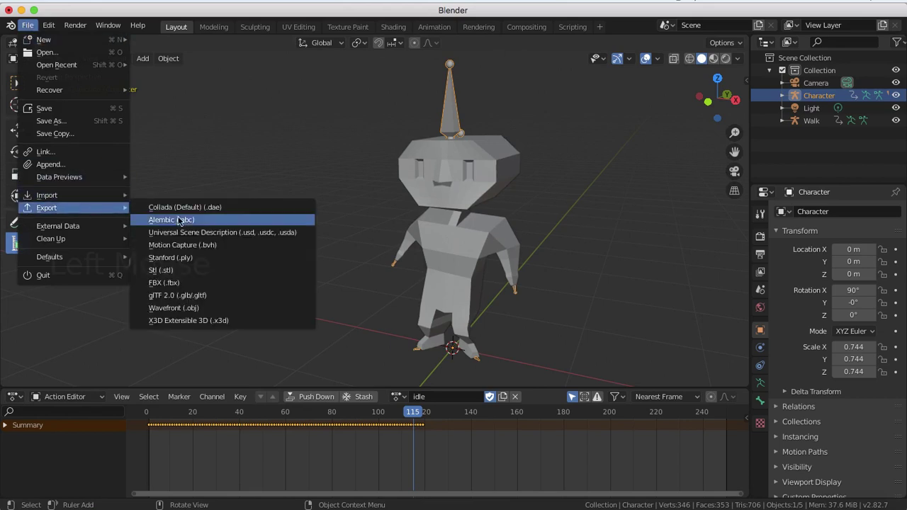
{"action": "left_click", "coordinate": [183, 294]}
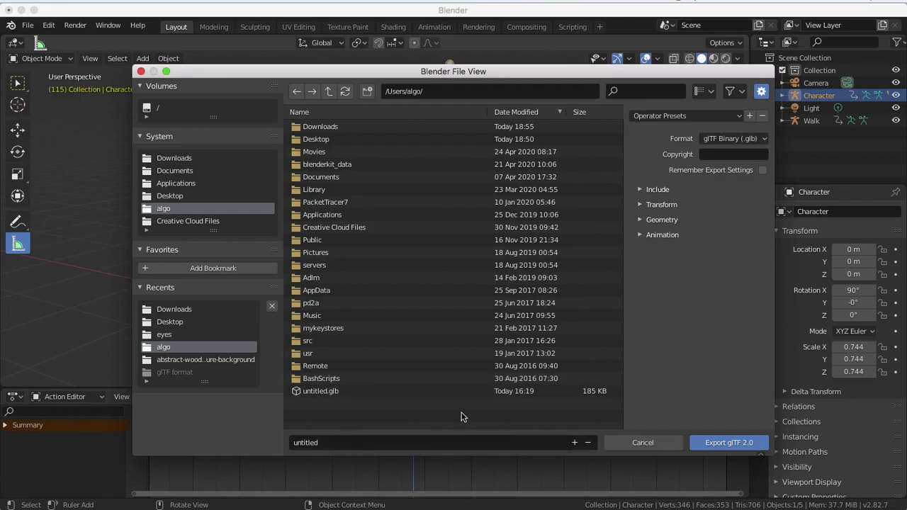
{"action": "left_click", "coordinate": [401, 442]}
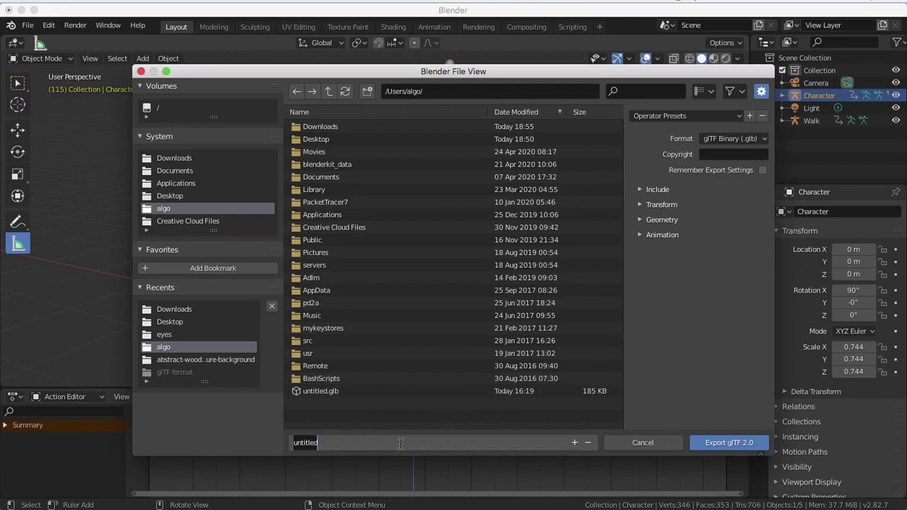
{"action": "type", "text": "LP"}
{"action": "left_click", "coordinate": [736, 440]}
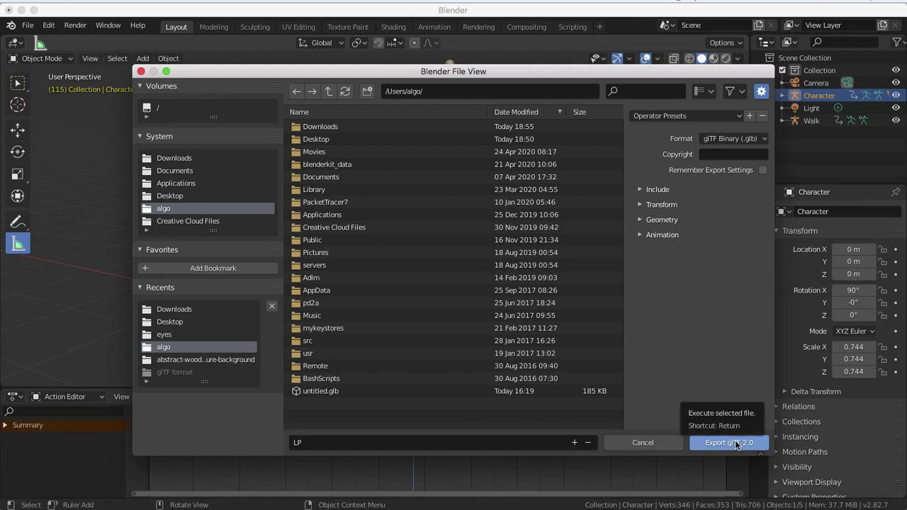
{"action": "double_click", "coordinate": [323, 151]}
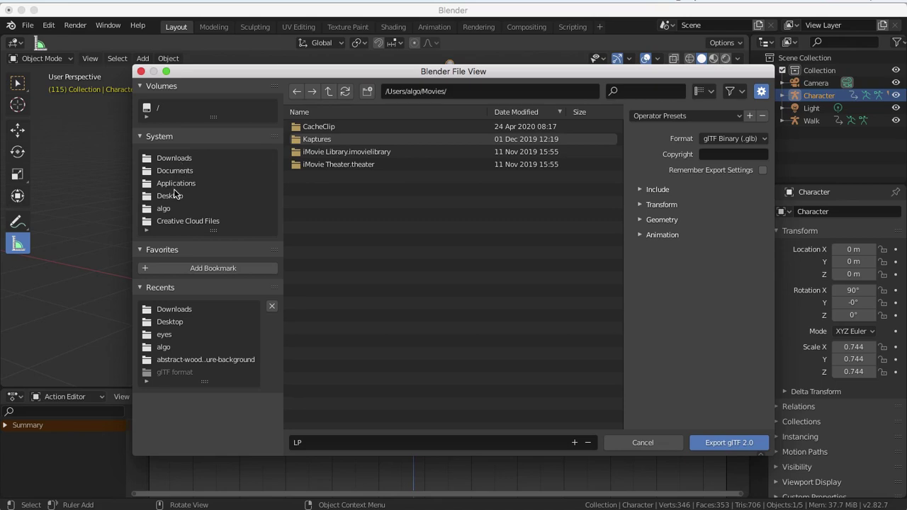
{"action": "left_click", "coordinate": [173, 195]}
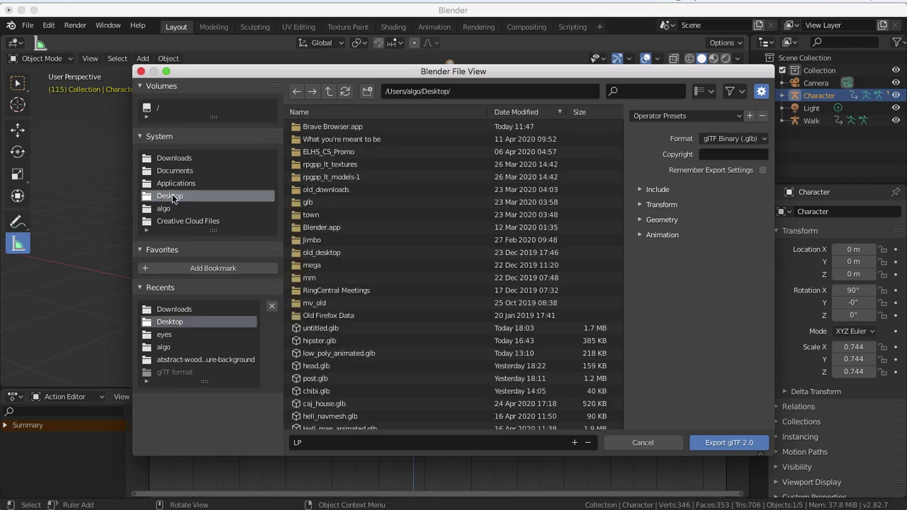
{"action": "left_click", "coordinate": [727, 445]}
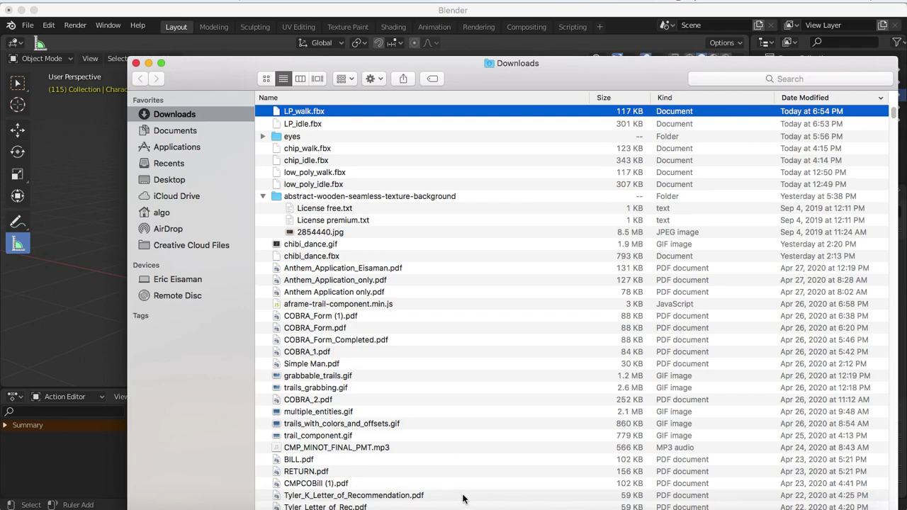
Switch to the glTF Viewer page in the browser and load LP.glb from the Desktop.
{"action": "left_click", "coordinate": [608, 500]}
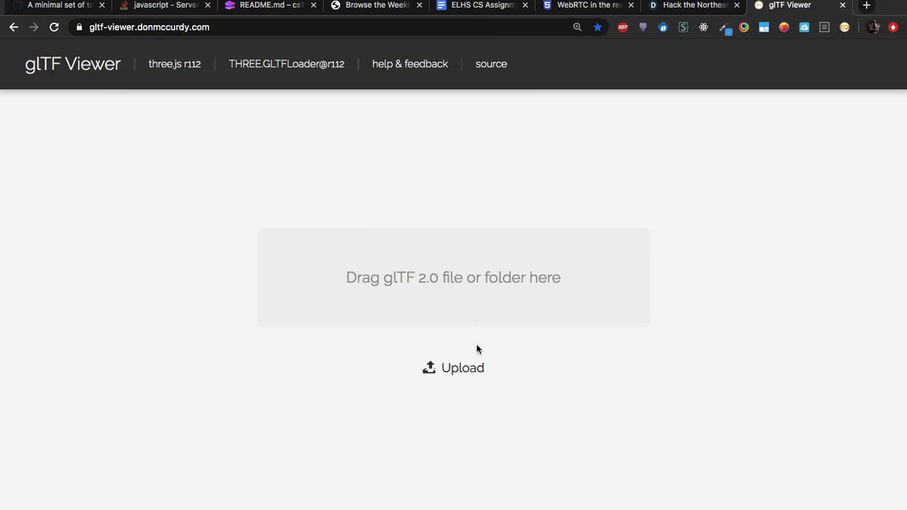
{"action": "left_click", "coordinate": [463, 374]}
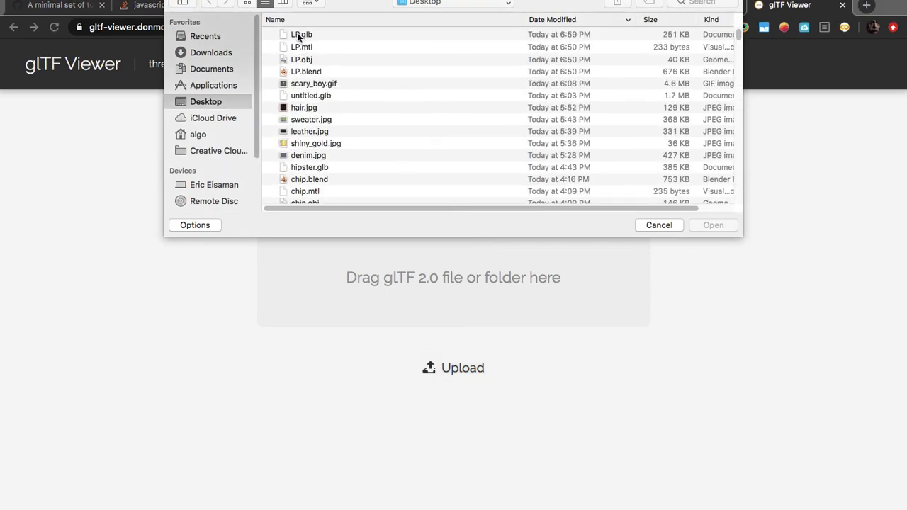
{"action": "double_click", "coordinate": [299, 34]}
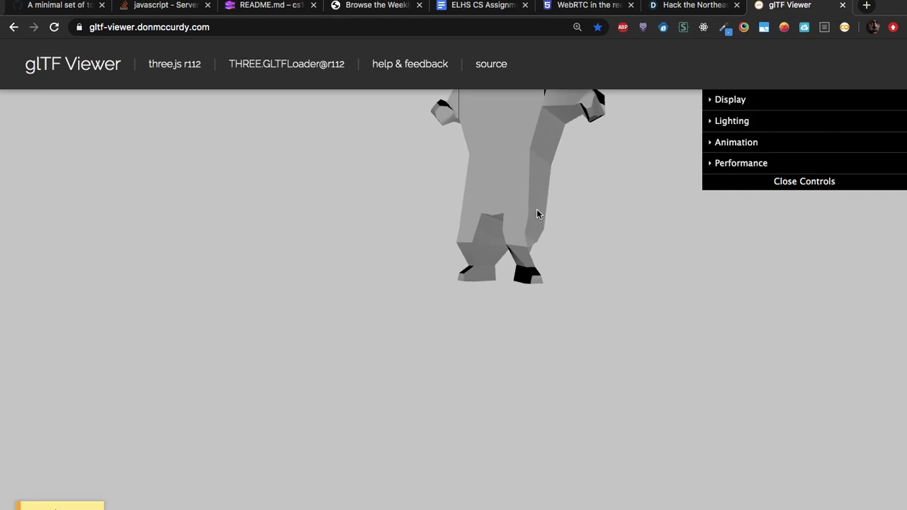
Examine the loaded character from several angles and expand the viewer's animation controls.
{"action": "left_click_drag", "start_coordinate": [537, 214], "coordinate": [618, 370]}
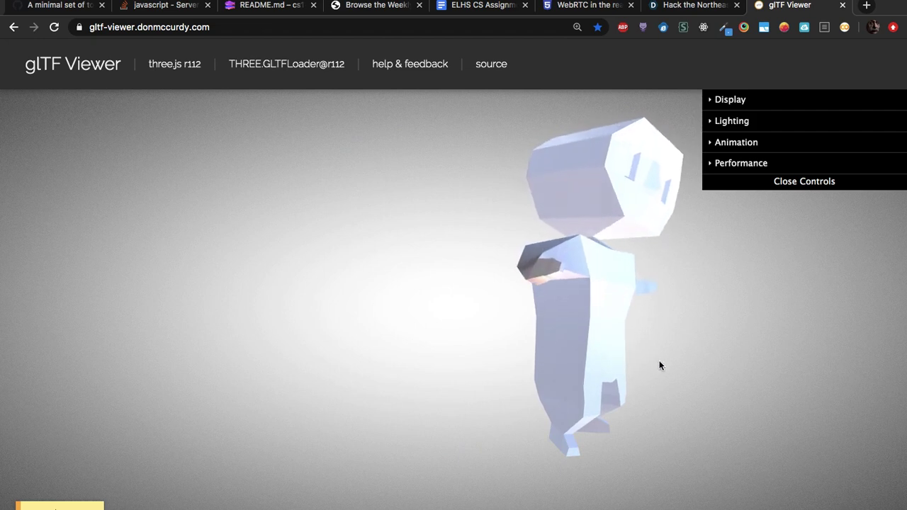
{"action": "left_click_drag", "start_coordinate": [660, 365], "coordinate": [572, 384]}
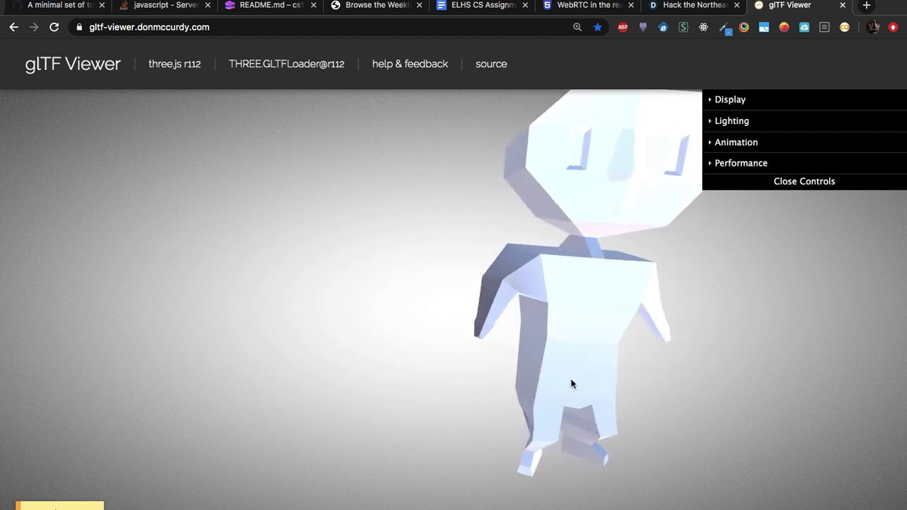
{"action": "left_click", "coordinate": [714, 144]}
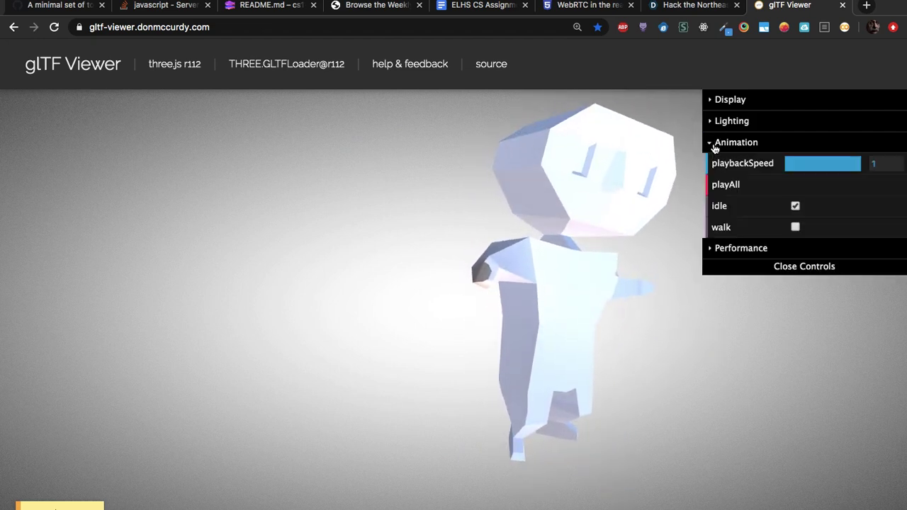
Compare the idle and walk animations by toggling each on and off, and inspect the idling character from several angles.
{"action": "left_click", "coordinate": [795, 227]}
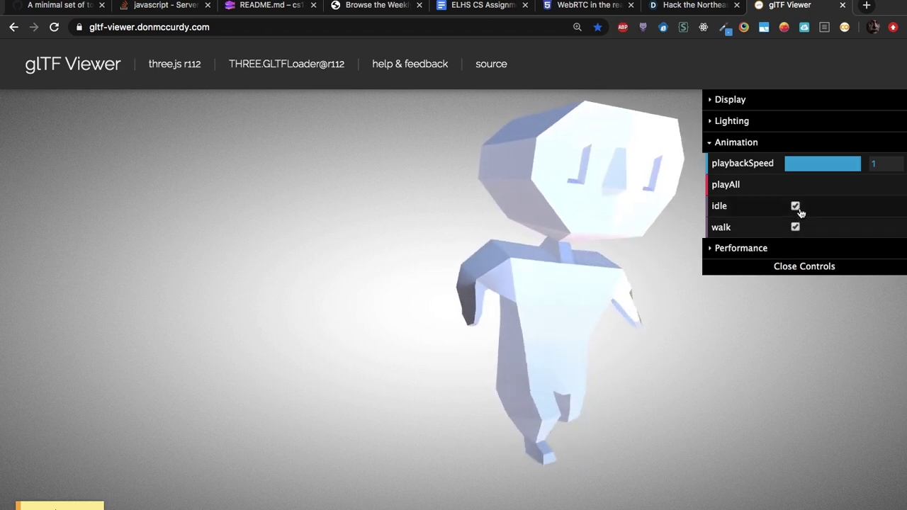
{"action": "left_click", "coordinate": [796, 206]}
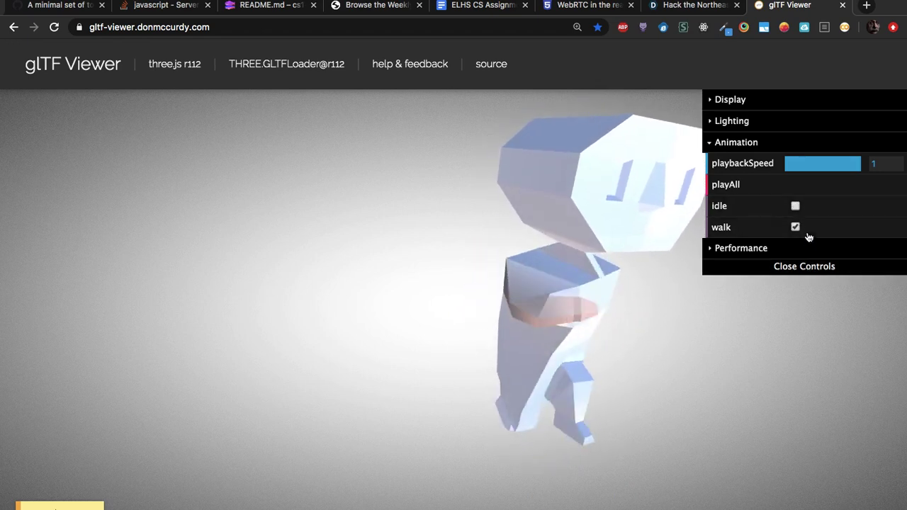
{"action": "left_click", "coordinate": [795, 205]}
{"action": "left_click", "coordinate": [795, 227]}
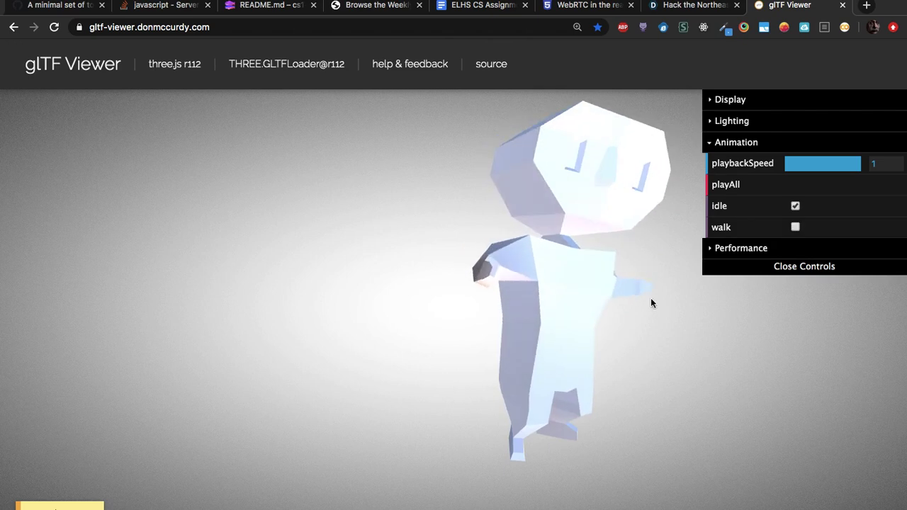
{"action": "right_click_drag", "start_coordinate": [681, 309], "coordinate": [604, 325]}
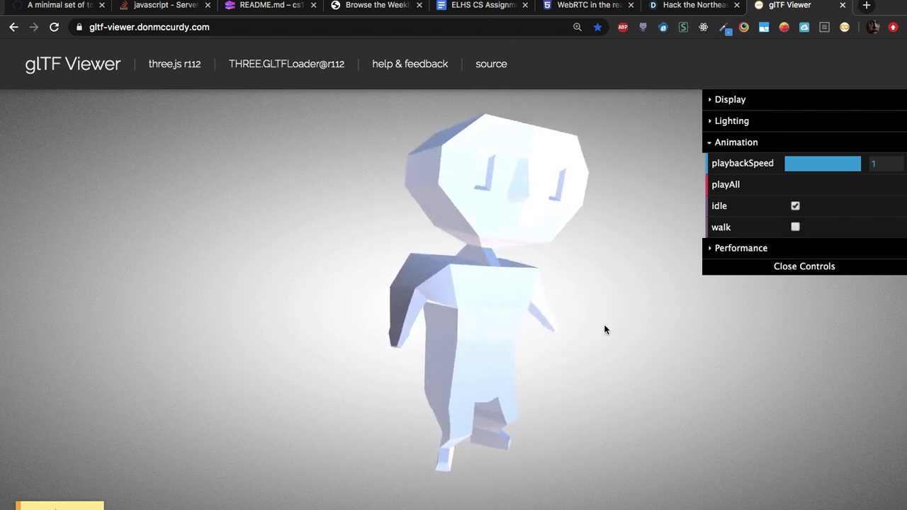
{"action": "left_click_drag", "start_coordinate": [628, 310], "coordinate": [430, 314]}
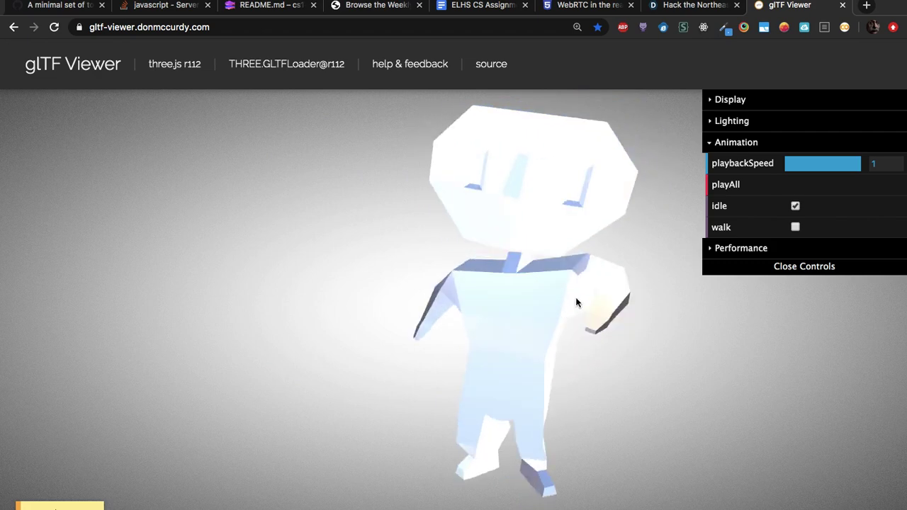
{"action": "left_click_drag", "start_coordinate": [575, 297], "coordinate": [638, 305]}
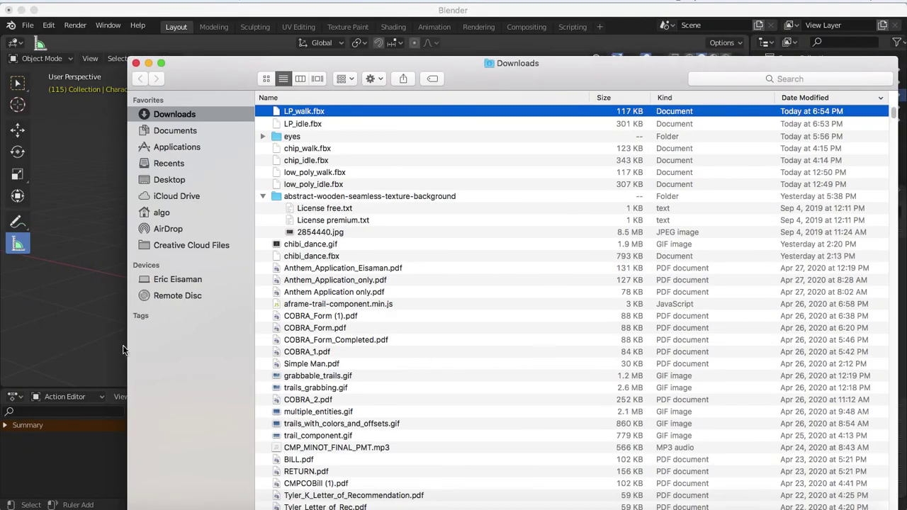
Switch back to Blender, select the character's body mesh and create a new brush texture.
{"action": "left_click", "coordinate": [98, 337]}
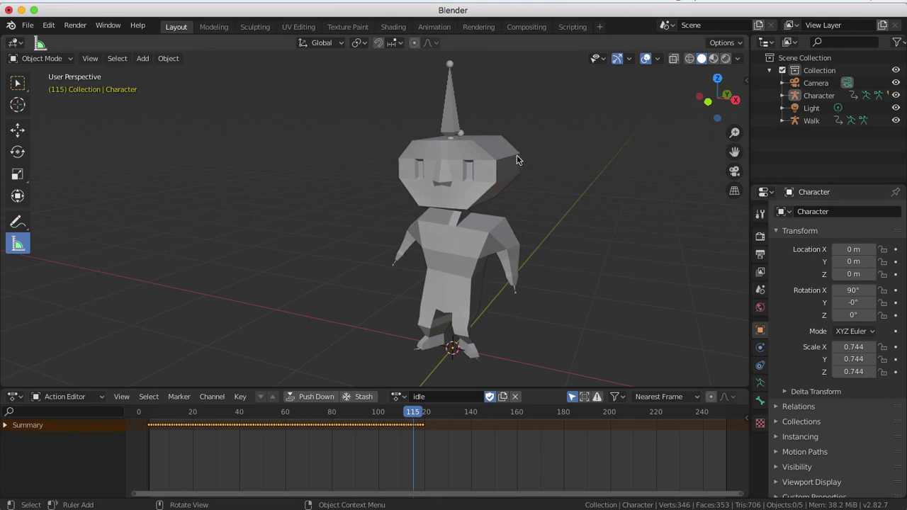
{"action": "left_click", "coordinate": [486, 169]}
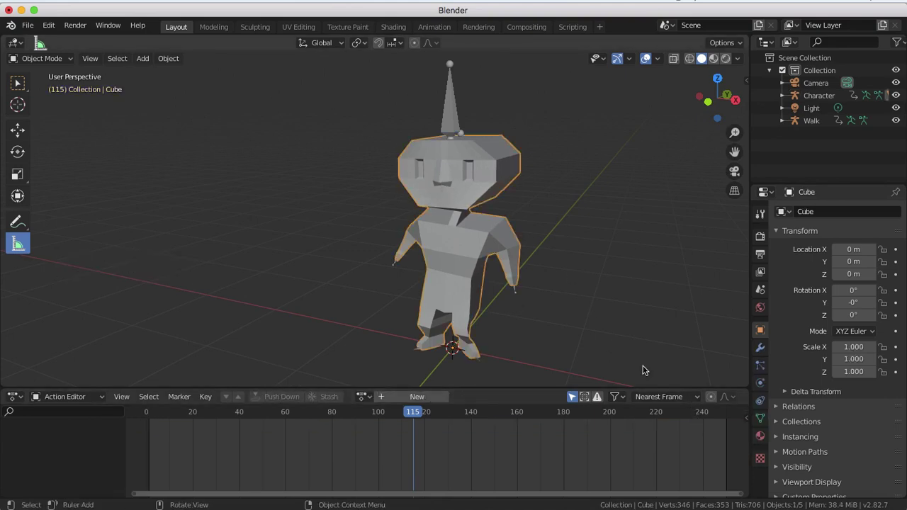
{"action": "left_click", "coordinate": [760, 462]}
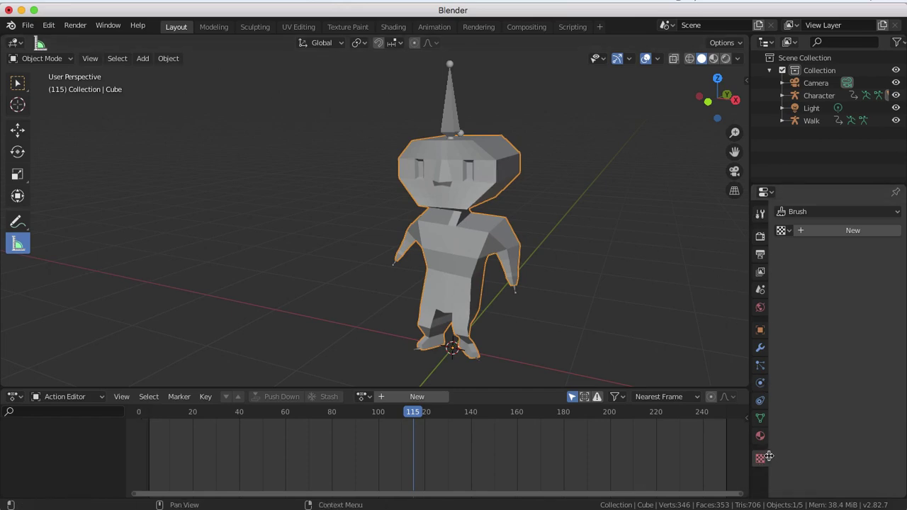
{"action": "left_click", "coordinate": [802, 234]}
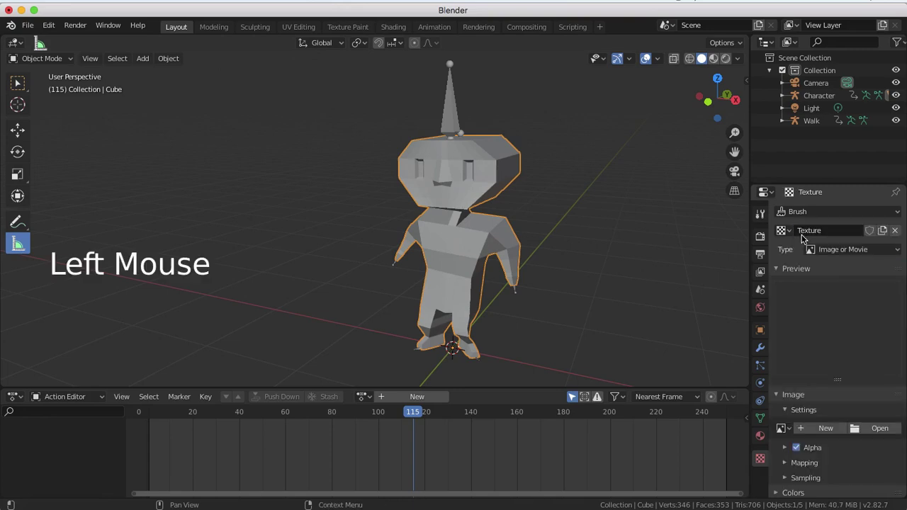
Load 60529.jpg from the eyes folder in Downloads as the texture's image.
{"action": "left_click", "coordinate": [877, 428]}
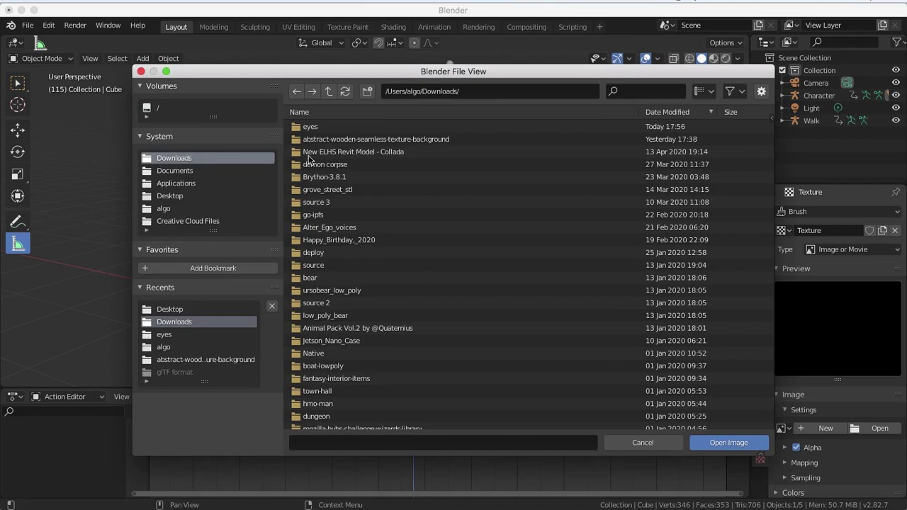
{"action": "scroll", "coordinate": [346, 163], "scroll_direction": "down", "scroll_amount": 15}
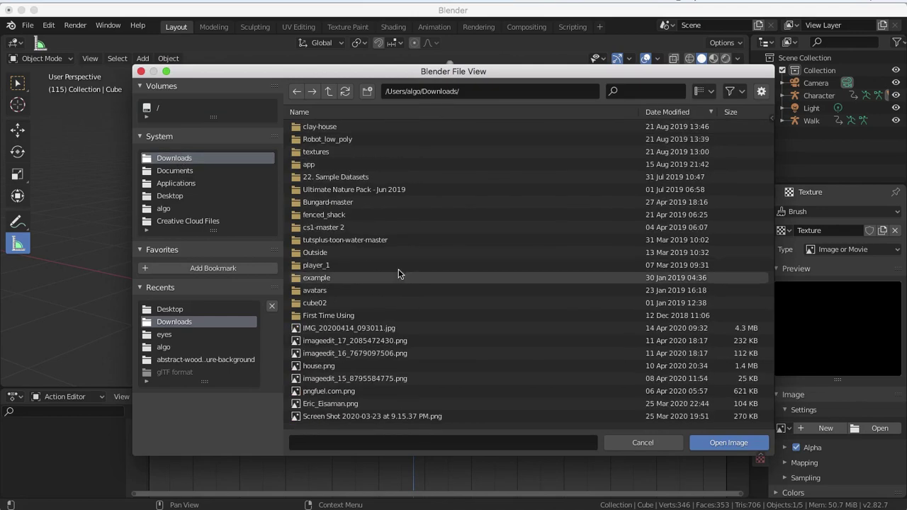
{"action": "left_click", "coordinate": [177, 196]}
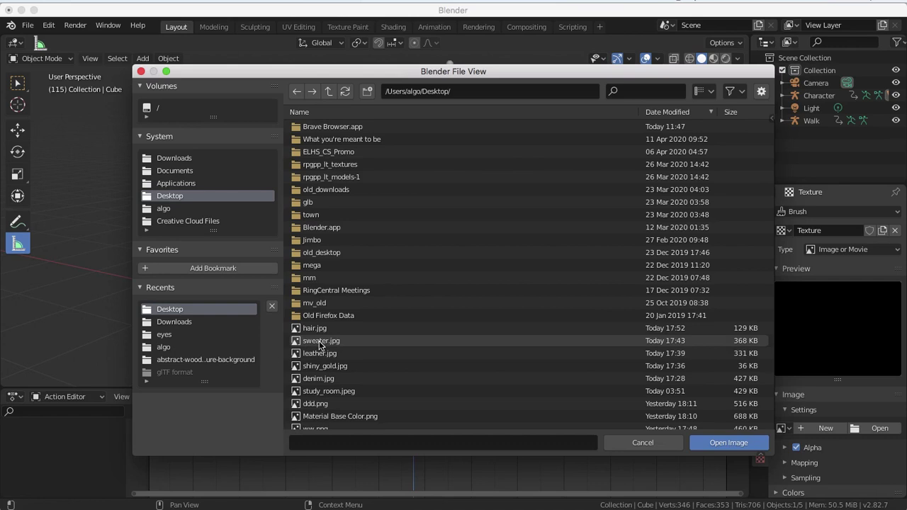
{"action": "left_click", "coordinate": [173, 158]}
{"action": "left_click", "coordinate": [310, 126]}
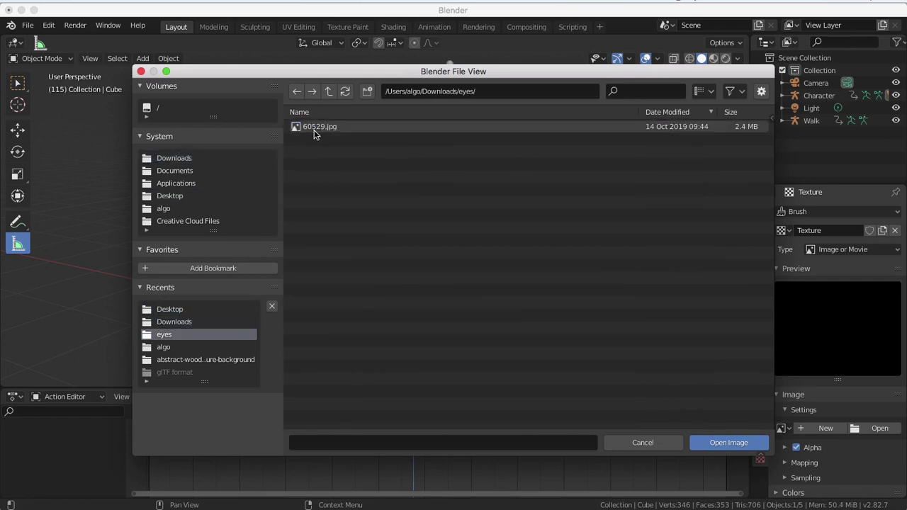
{"action": "double_click", "coordinate": [315, 127]}
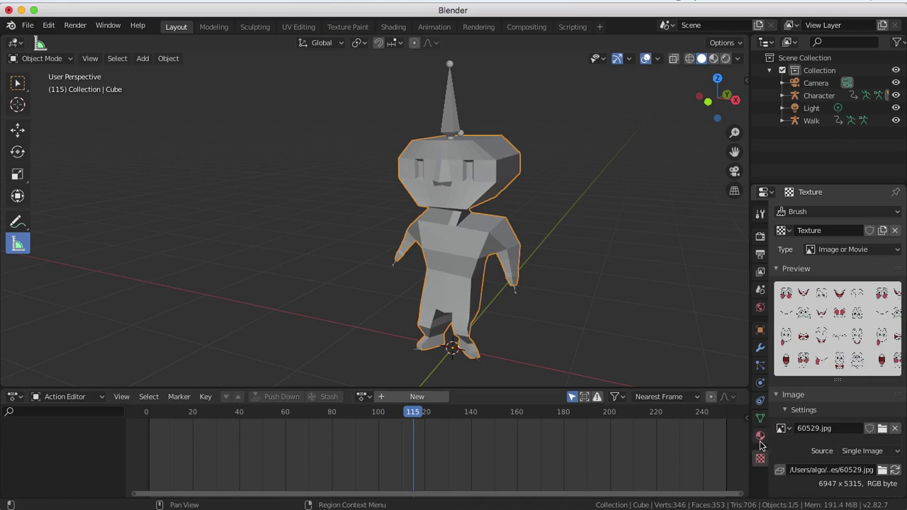
Switch the character mesh to Texture Paint mode.
{"action": "left_click", "coordinate": [761, 219]}
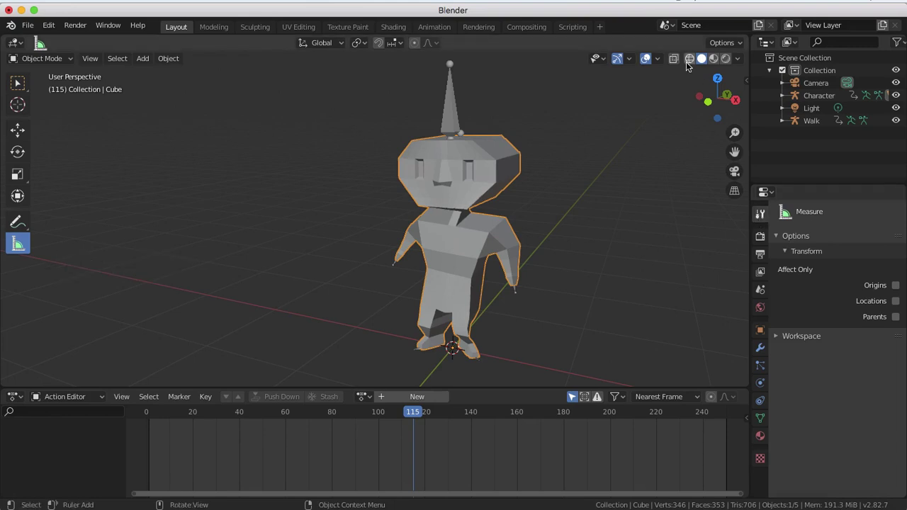
{"action": "left_click", "coordinate": [43, 58]}
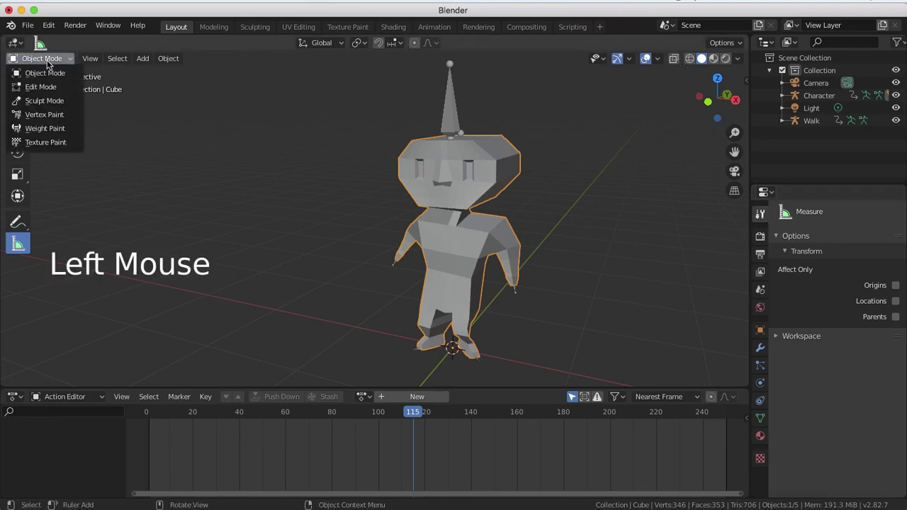
{"action": "left_click", "coordinate": [45, 144]}
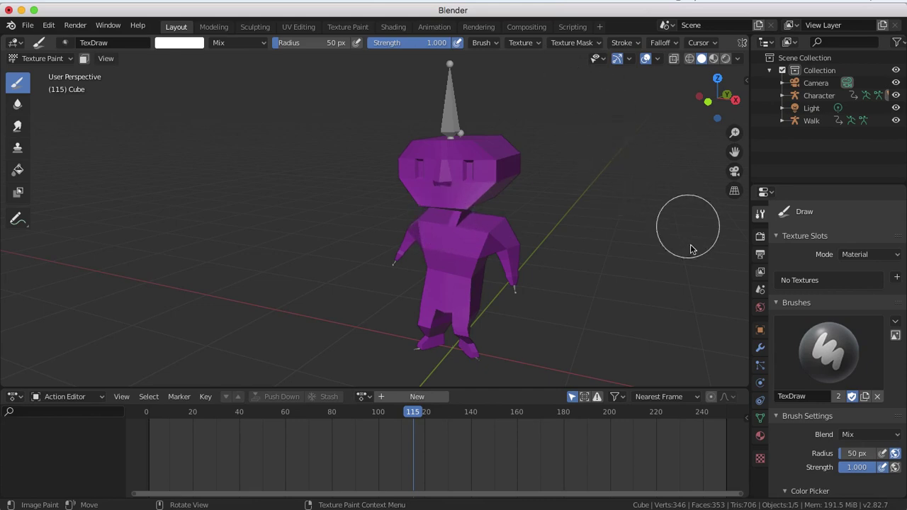
Add a new material to the character mesh and rename it LP_mat.
{"action": "left_click", "coordinate": [760, 438]}
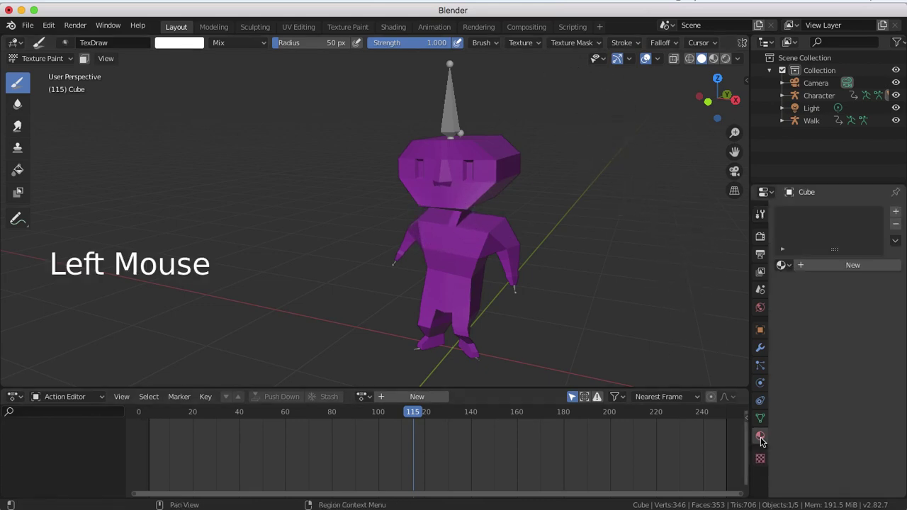
{"action": "left_click", "coordinate": [823, 267]}
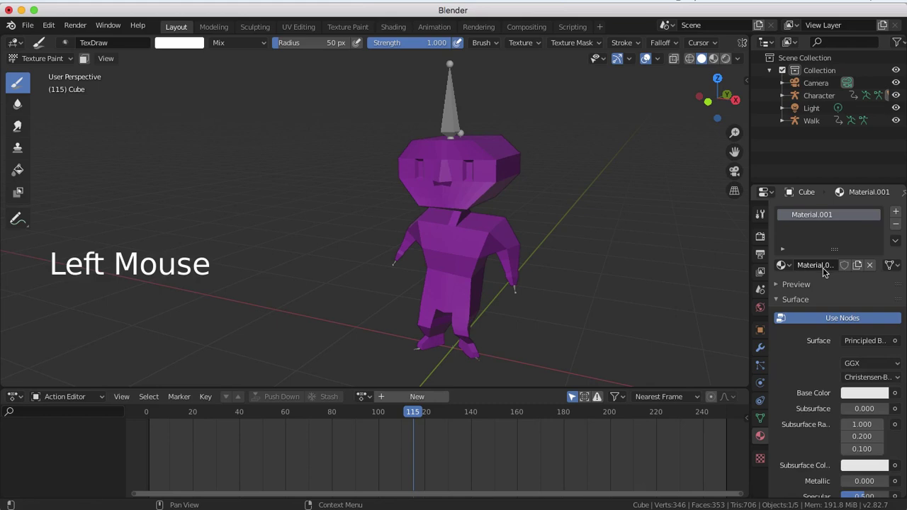
{"action": "left_click", "coordinate": [831, 214]}
{"action": "double_click", "coordinate": [831, 215]}
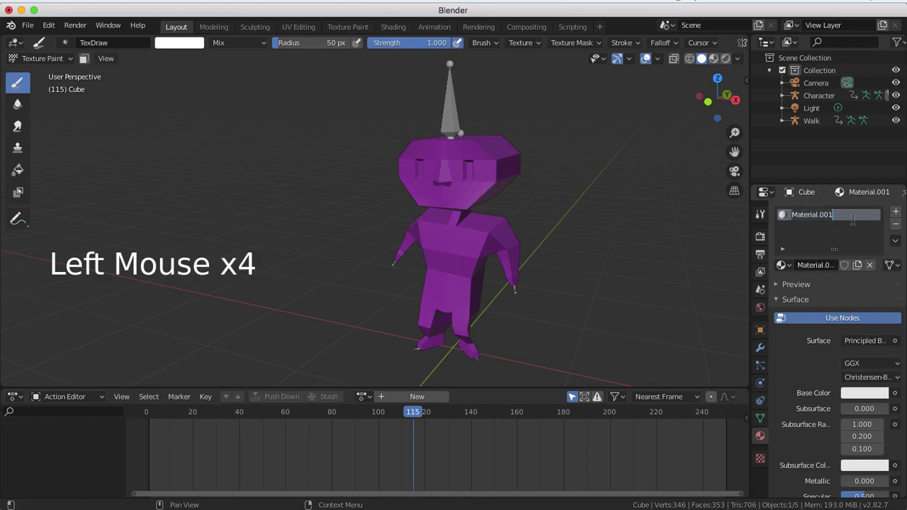
{"action": "left_click_drag", "start_coordinate": [849, 216], "coordinate": [791, 204]}
{"action": "type", "text": "LP"}
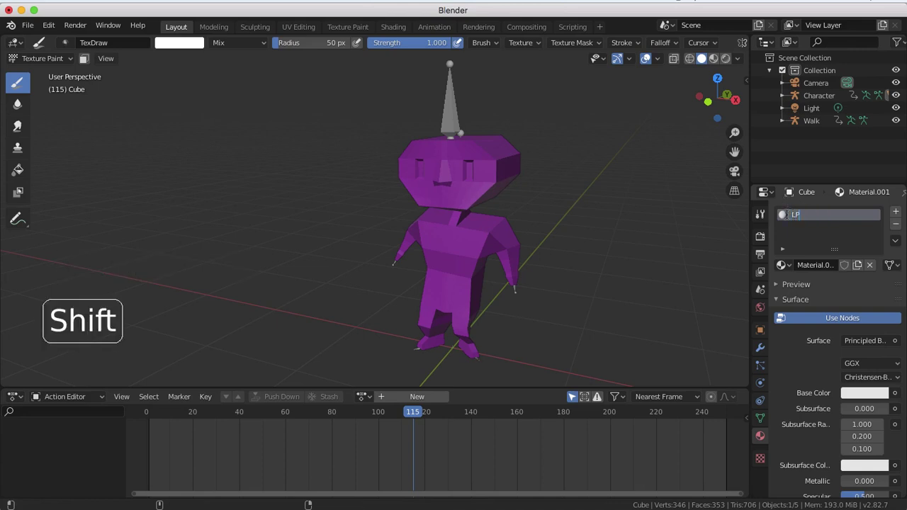
{"action": "type", "text": "_mat"}
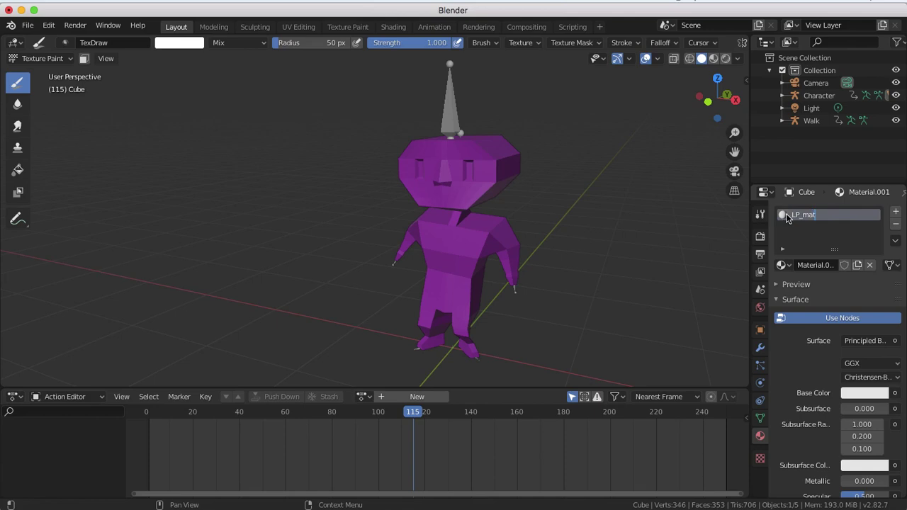
{"action": "key", "text": "Return"}
Review the surface settings of LP_mat and the image settings of the brush texture.
{"action": "scroll", "coordinate": [837, 355], "scroll_direction": "down", "scroll_amount": 2}
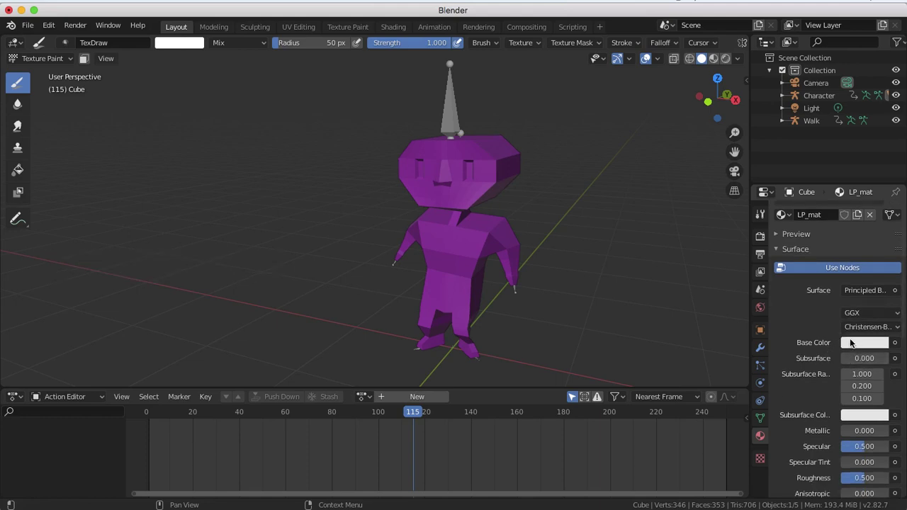
{"action": "scroll", "coordinate": [854, 346], "scroll_direction": "up", "scroll_amount": 3}
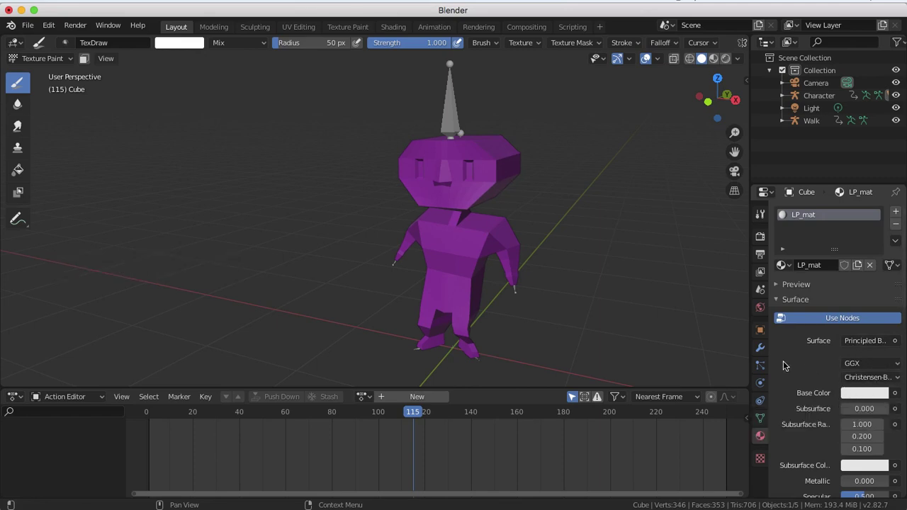
{"action": "scroll", "coordinate": [787, 363], "scroll_direction": "down", "scroll_amount": 4}
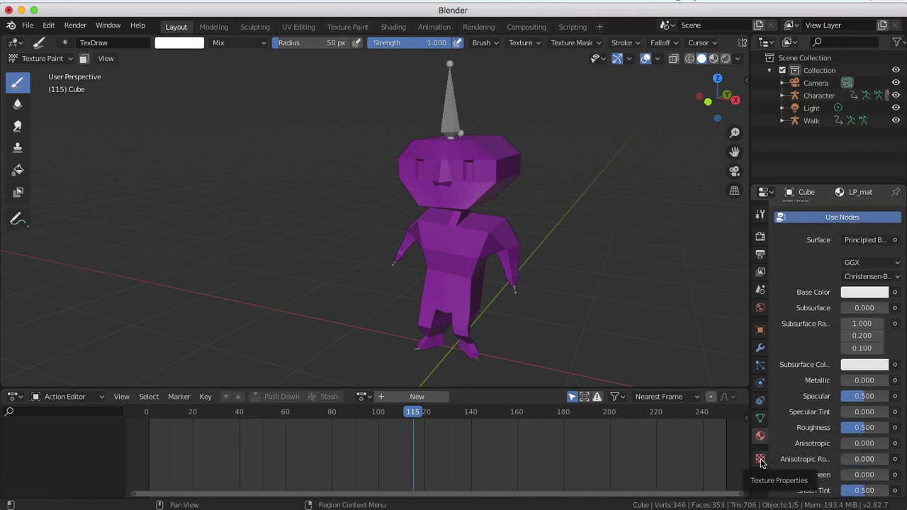
{"action": "scroll", "coordinate": [808, 400], "scroll_direction": "down", "scroll_amount": 1}
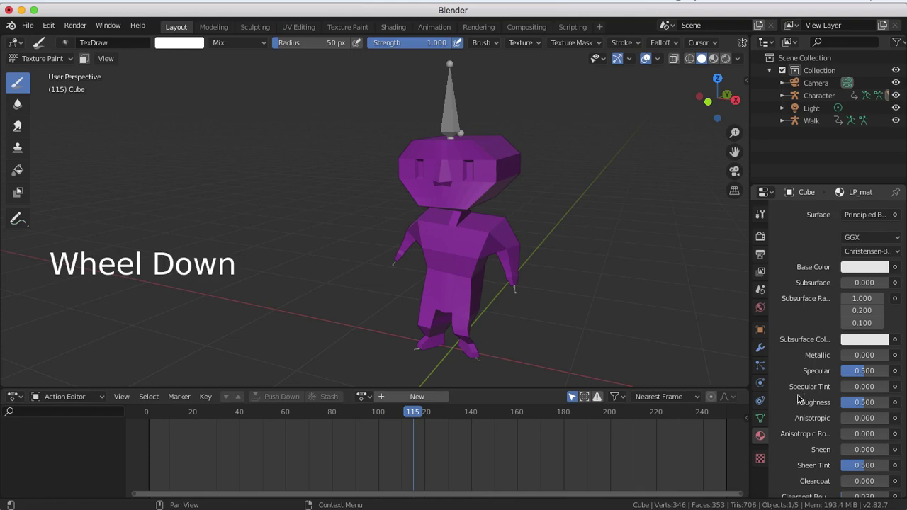
{"action": "left_click", "coordinate": [761, 461]}
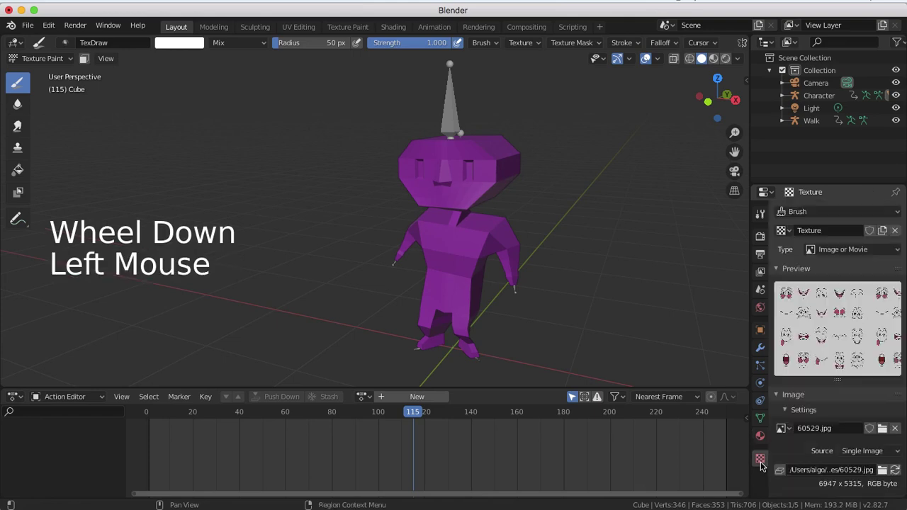
{"action": "scroll", "coordinate": [839, 359], "scroll_direction": "down", "scroll_amount": 4}
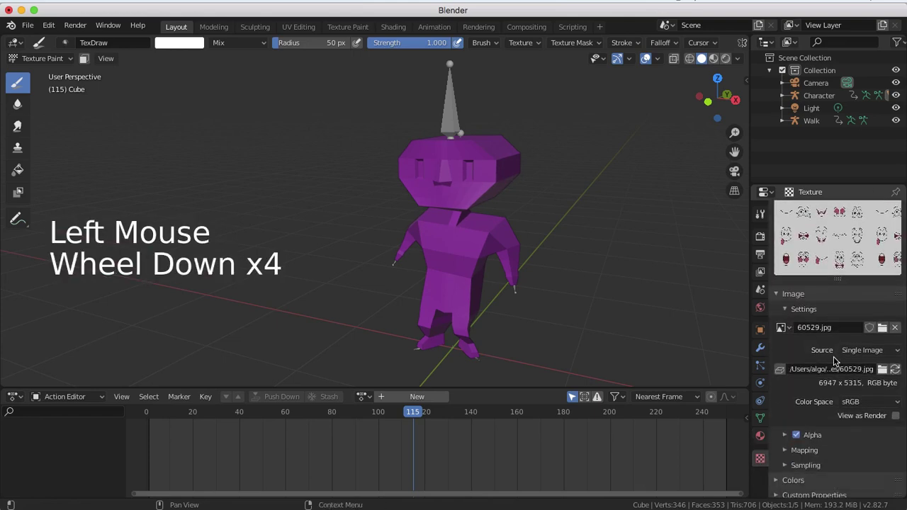
{"action": "left_click", "coordinate": [761, 438]}
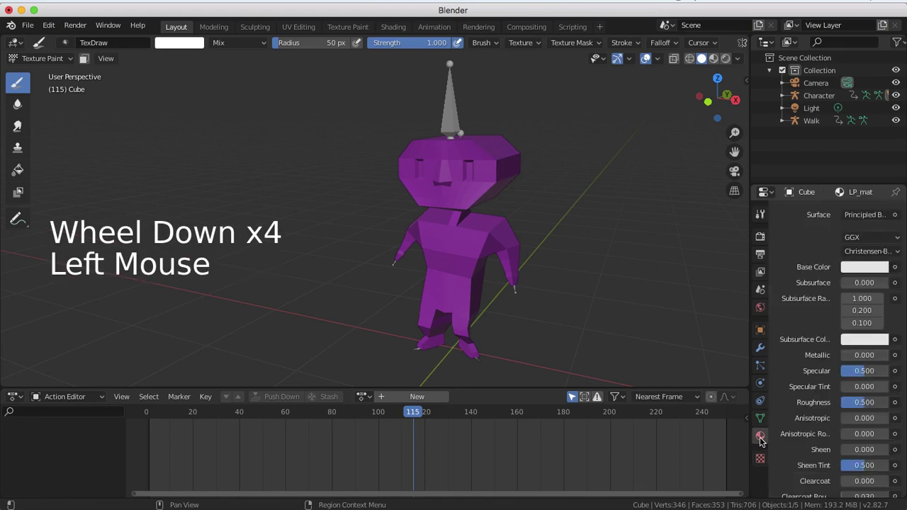
{"action": "scroll", "coordinate": [823, 381], "scroll_direction": "up", "scroll_amount": 5}
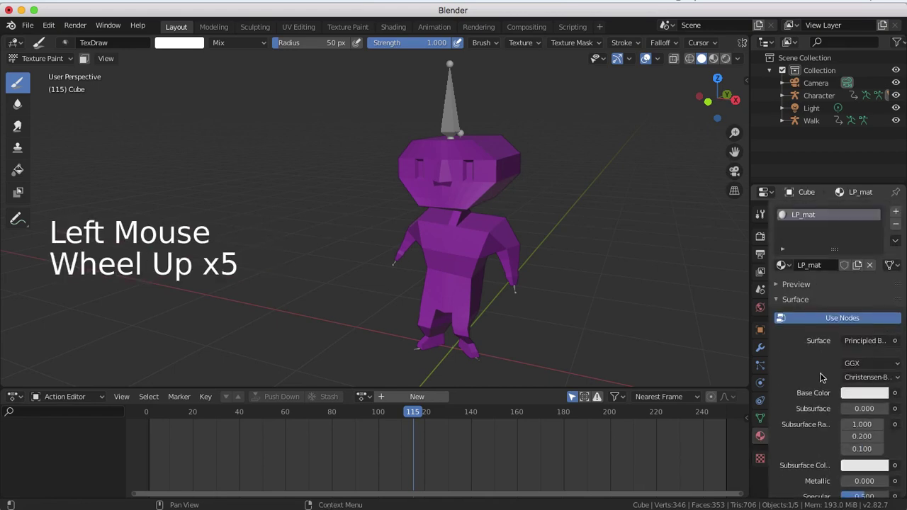
Display the character mesh in Material Preview shading and switch it from Texture Paint mode to Edit Mode.
{"action": "left_click", "coordinate": [39, 58]}
{"action": "left_click", "coordinate": [47, 74]}
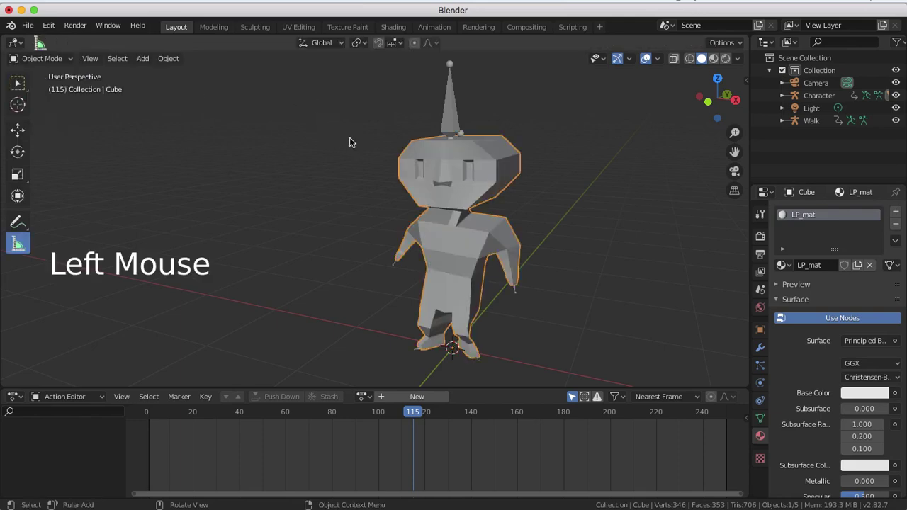
{"action": "left_click", "coordinate": [451, 167]}
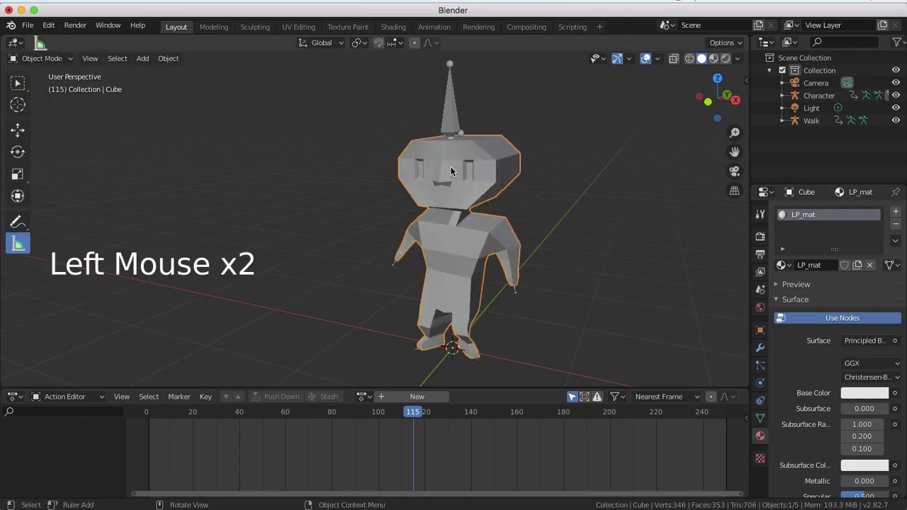
{"action": "left_click", "coordinate": [713, 60]}
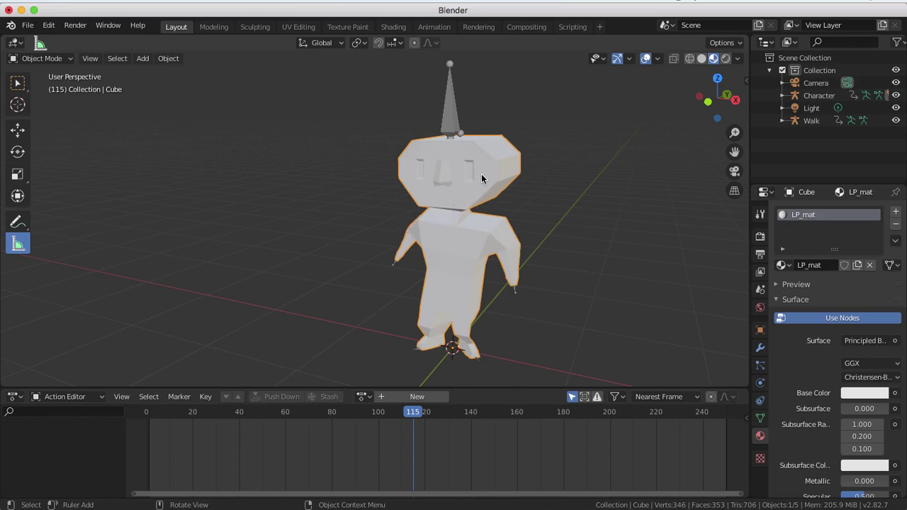
{"action": "key", "text": "Tab"}
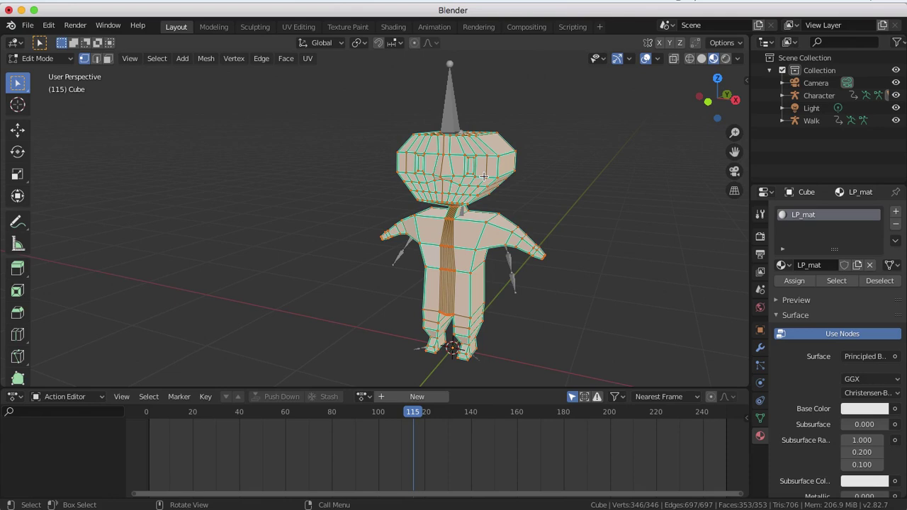
Return the character mesh to Object Mode and apply its scale.
{"action": "key", "text": "ctrl+a"}
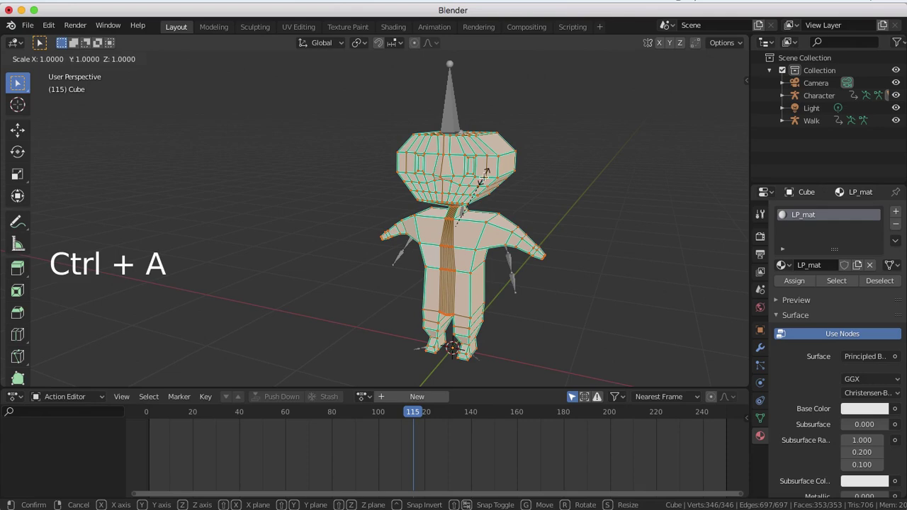
{"action": "left_click", "coordinate": [485, 175]}
{"action": "key", "text": "Tab"}
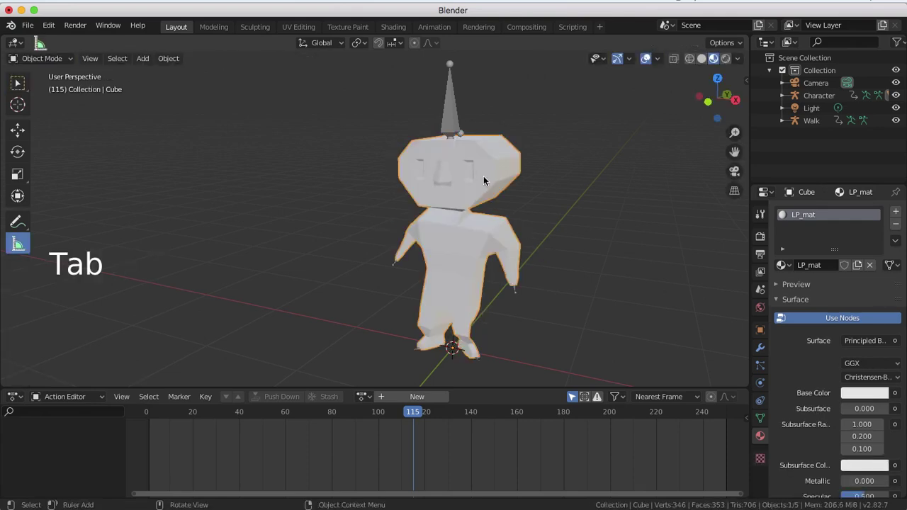
{"action": "key", "text": "ctrl+a"}
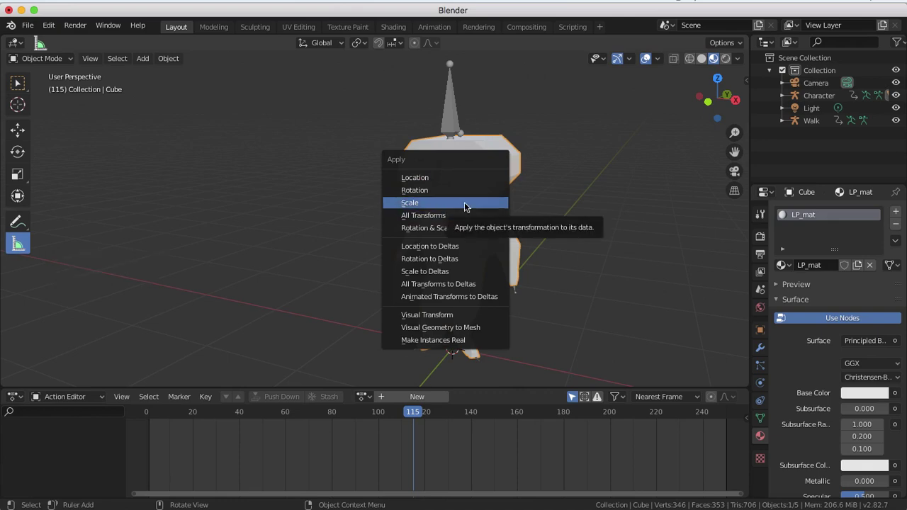
{"action": "left_click", "coordinate": [464, 203]}
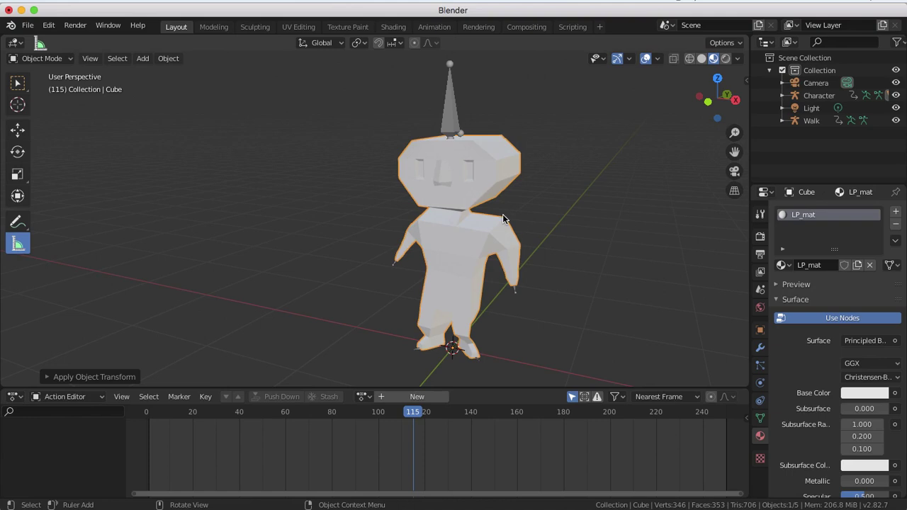
Unwrap the whole character mesh in Edit Mode with Smart UV Project, using a 66 angle limit and a slightly raised island margin.
{"action": "key", "text": "Tab"}
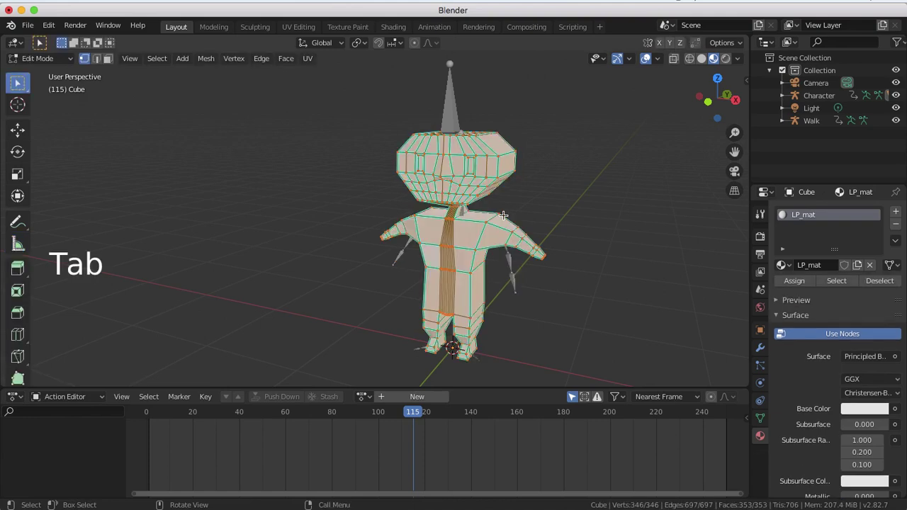
{"action": "key", "text": "u"}
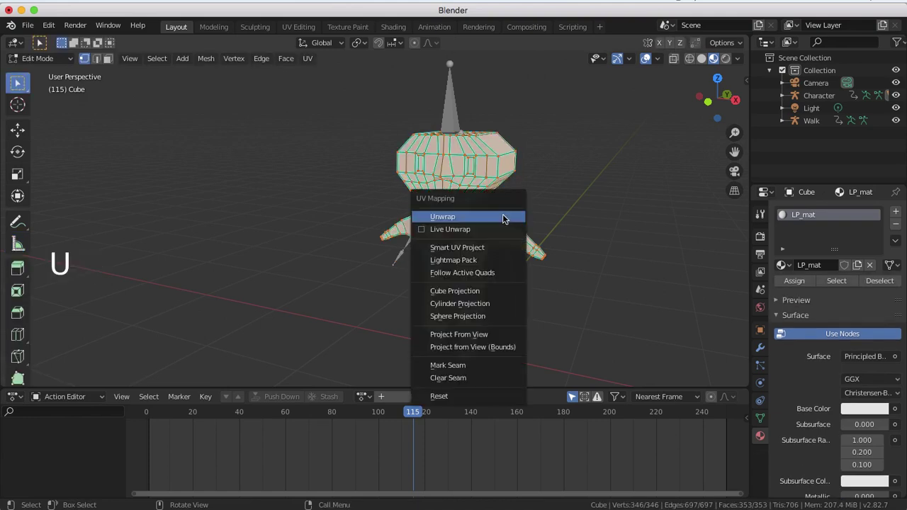
{"action": "left_click", "coordinate": [468, 250]}
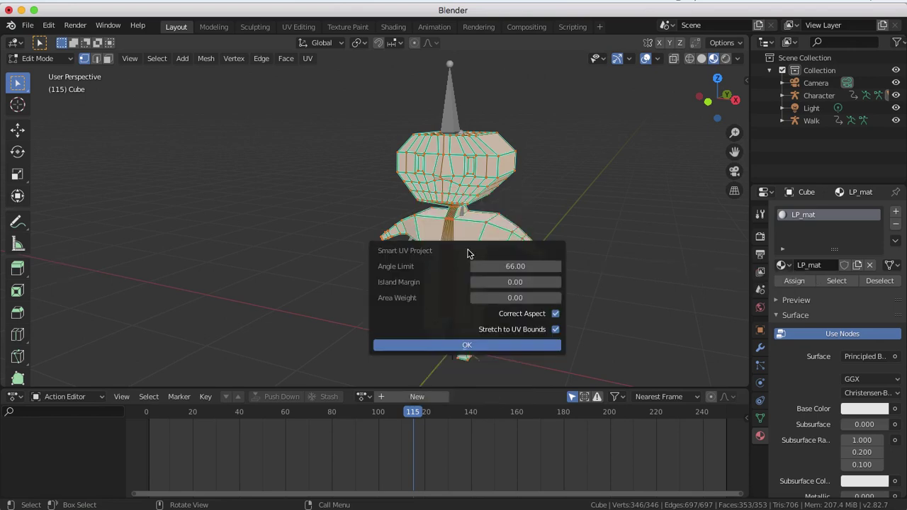
{"action": "left_click", "coordinate": [557, 284]}
{"action": "left_click", "coordinate": [557, 285]}
{"action": "left_click", "coordinate": [505, 347]}
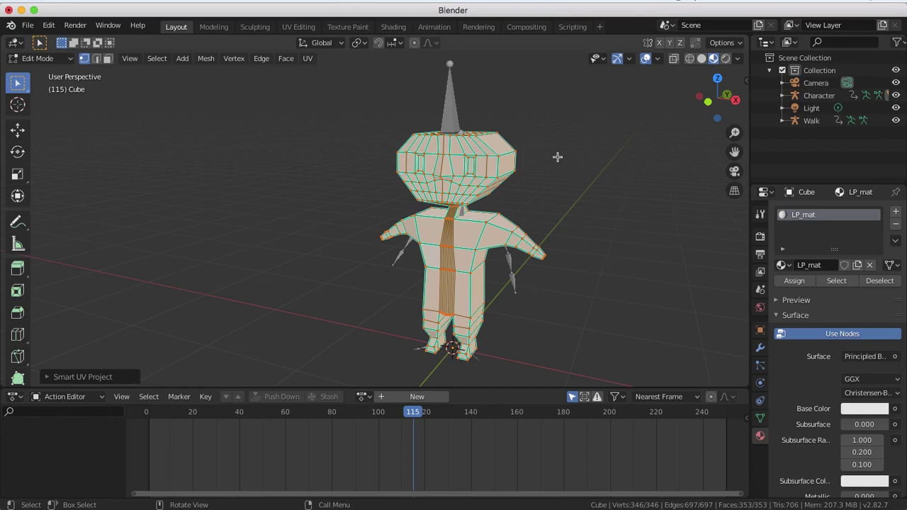
Switch to the Texture Paint workspace and bring the UV layout and the front of the character into closer view.
{"action": "left_click", "coordinate": [346, 27]}
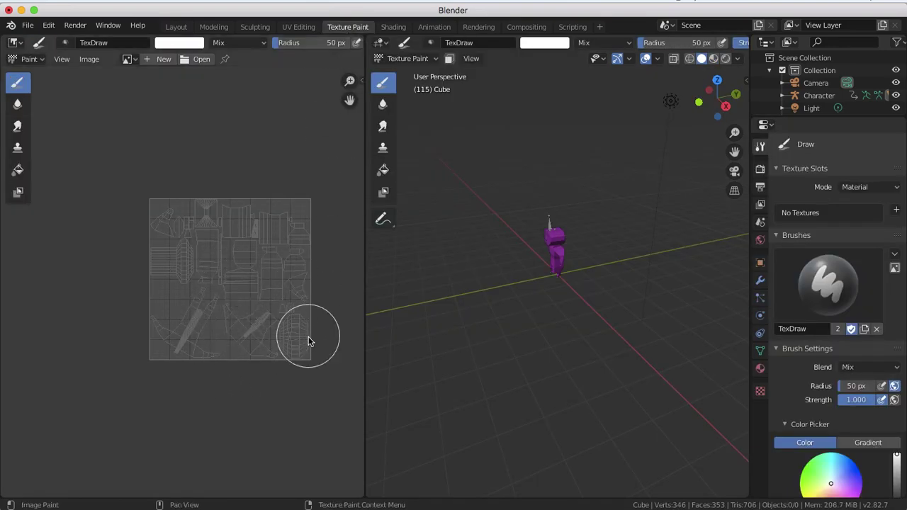
{"action": "scroll", "coordinate": [309, 341], "scroll_direction": "up", "scroll_amount": 3}
{"action": "scroll", "coordinate": [309, 341], "scroll_direction": "down", "scroll_amount": 2}
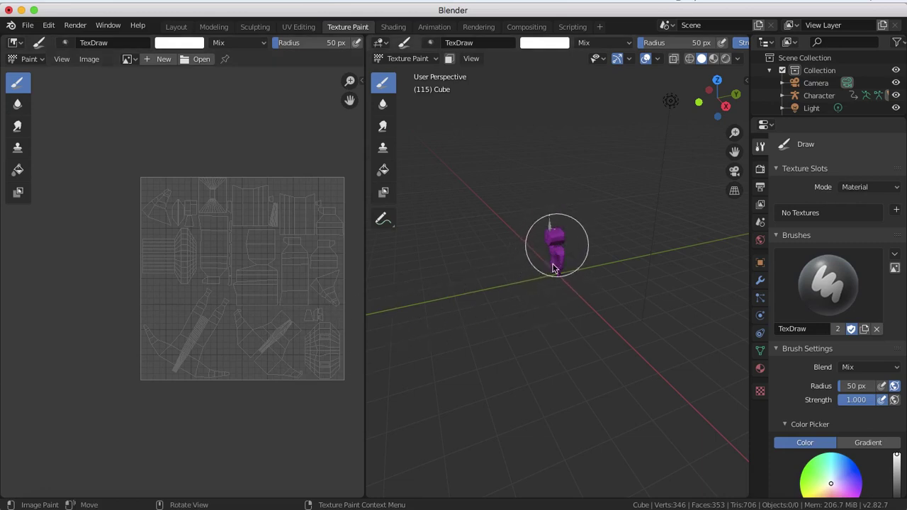
{"action": "scroll", "coordinate": [555, 268], "scroll_direction": "up", "scroll_amount": 5}
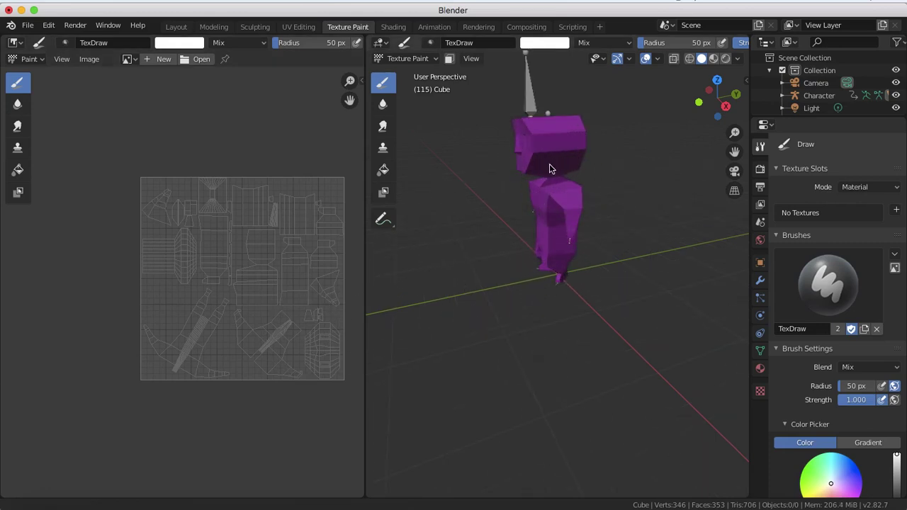
{"action": "middle_click_drag", "start_coordinate": [549, 169], "coordinate": [522, 290]}
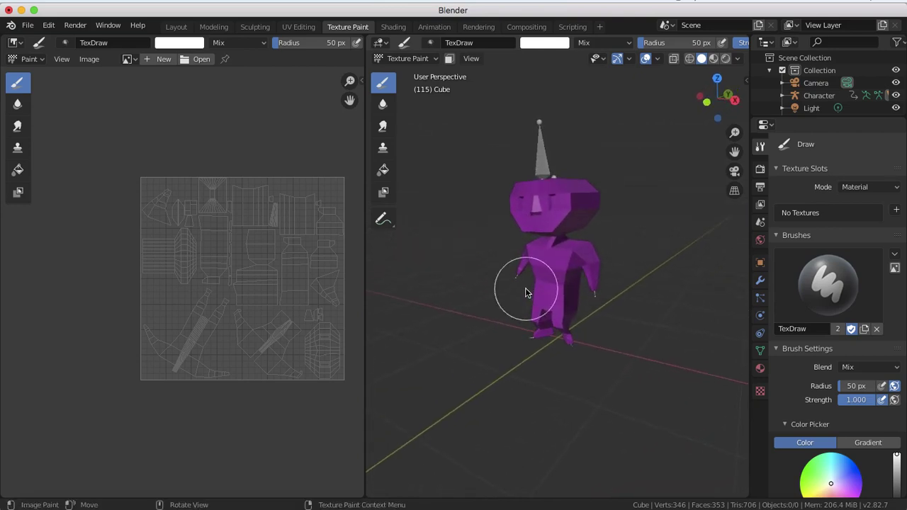
Display 60529.jpg in the image editor and replace it with Render Result.
{"action": "left_click", "coordinate": [129, 60]}
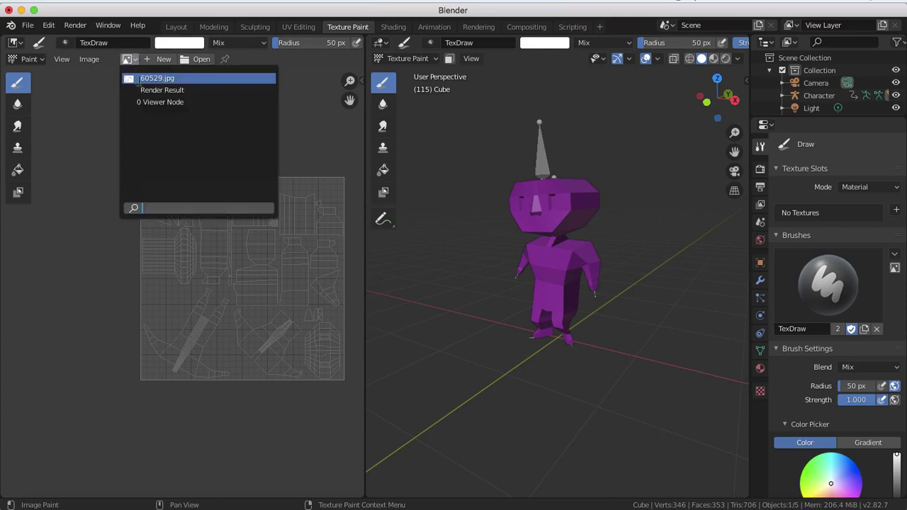
{"action": "left_click", "coordinate": [139, 79]}
{"action": "scroll", "coordinate": [154, 126], "scroll_direction": "down", "scroll_amount": 5}
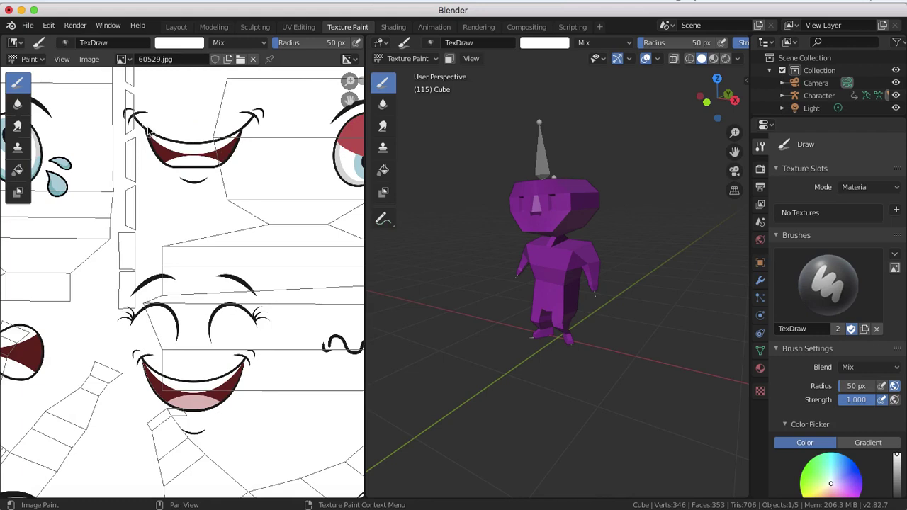
{"action": "left_click", "coordinate": [122, 60]}
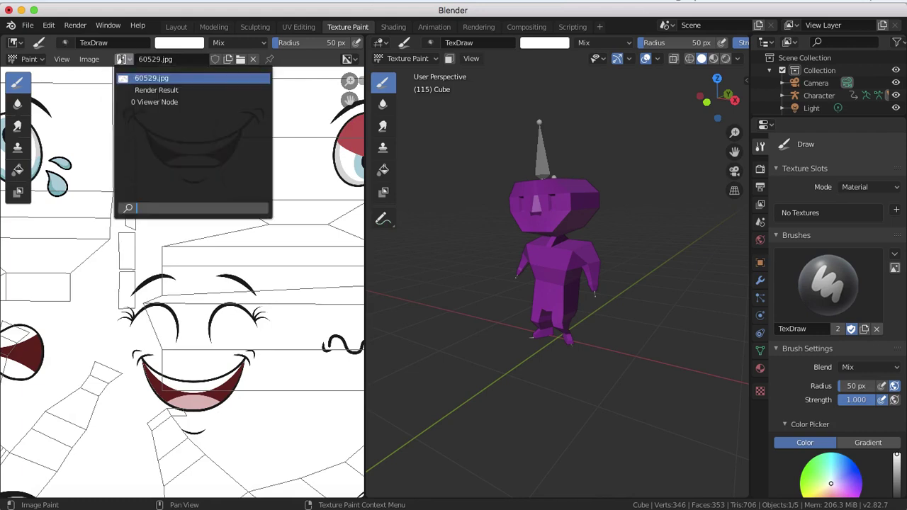
{"action": "left_click", "coordinate": [167, 91]}
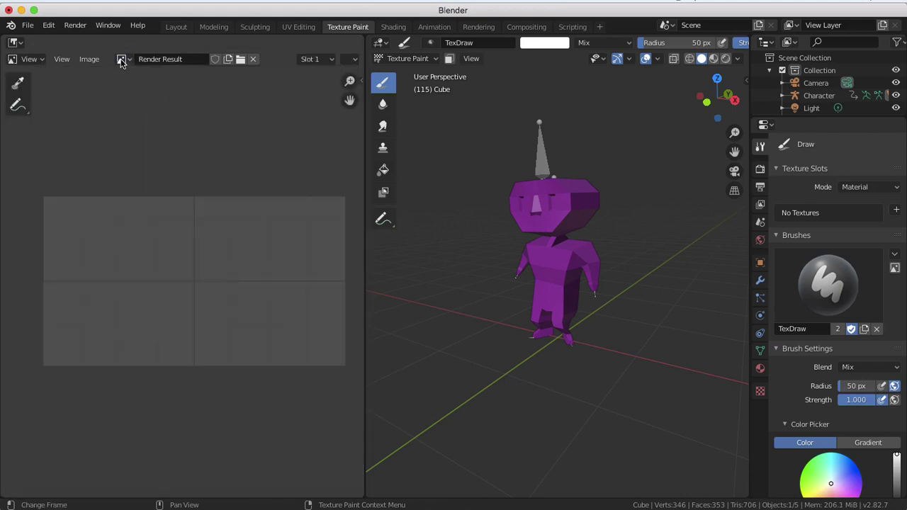
{"action": "left_click", "coordinate": [121, 62]}
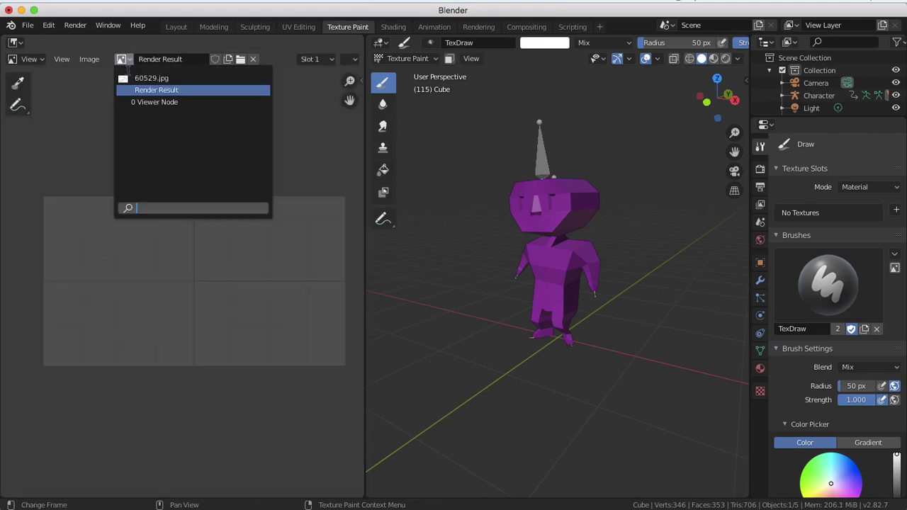
{"action": "left_click", "coordinate": [299, 103]}
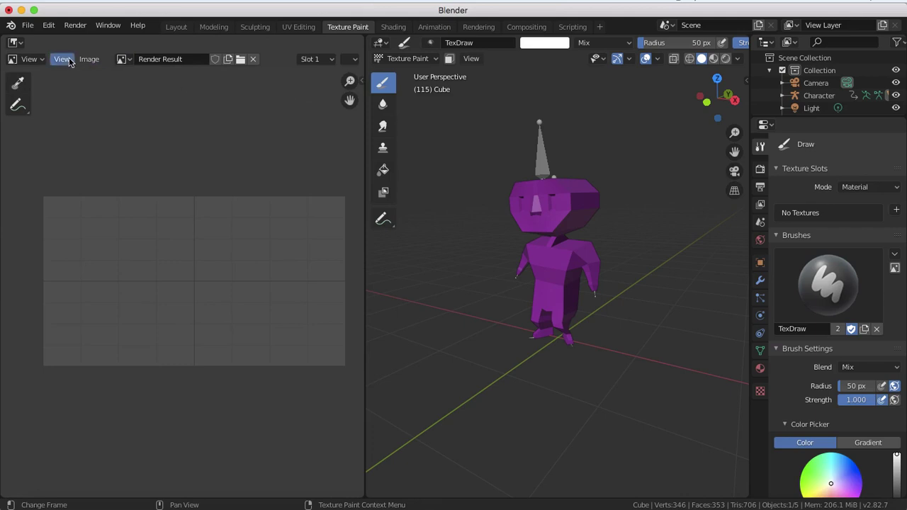
{"action": "left_click", "coordinate": [120, 62]}
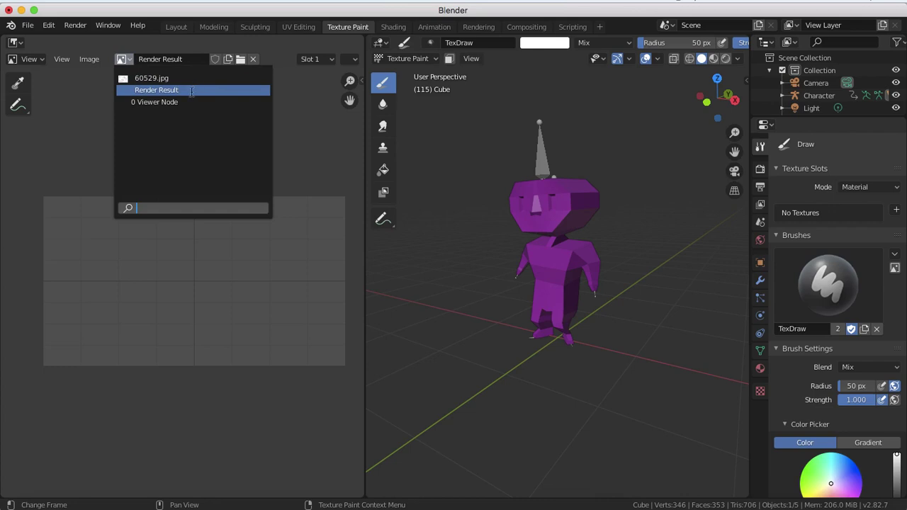
{"action": "left_click", "coordinate": [240, 59]}
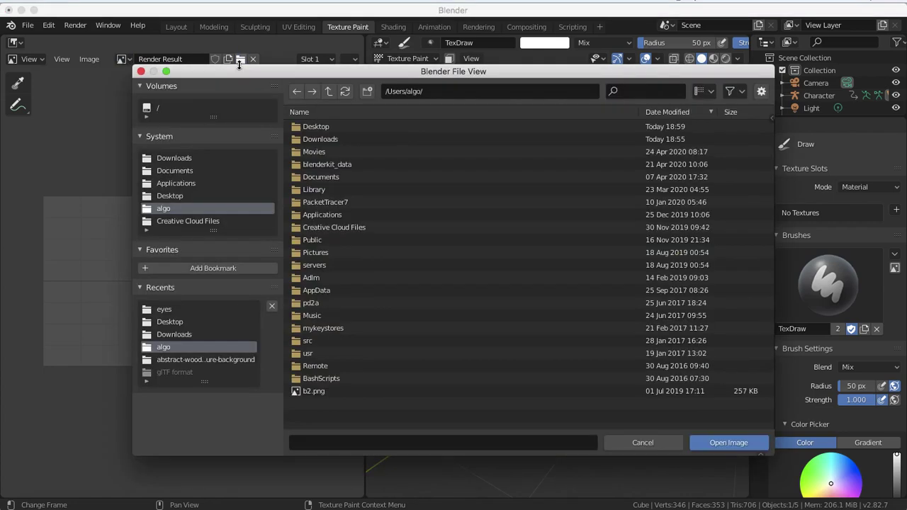
{"action": "left_click", "coordinate": [141, 71]}
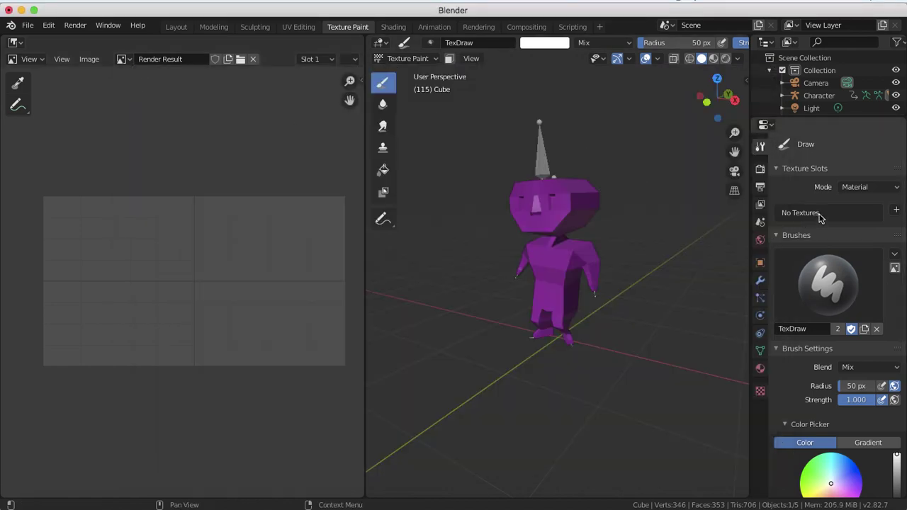
Add a Base Color texture paint slot named LP_mat Base Color, 1024 × 1024 px, blank with alpha.
{"action": "left_click", "coordinate": [897, 213]}
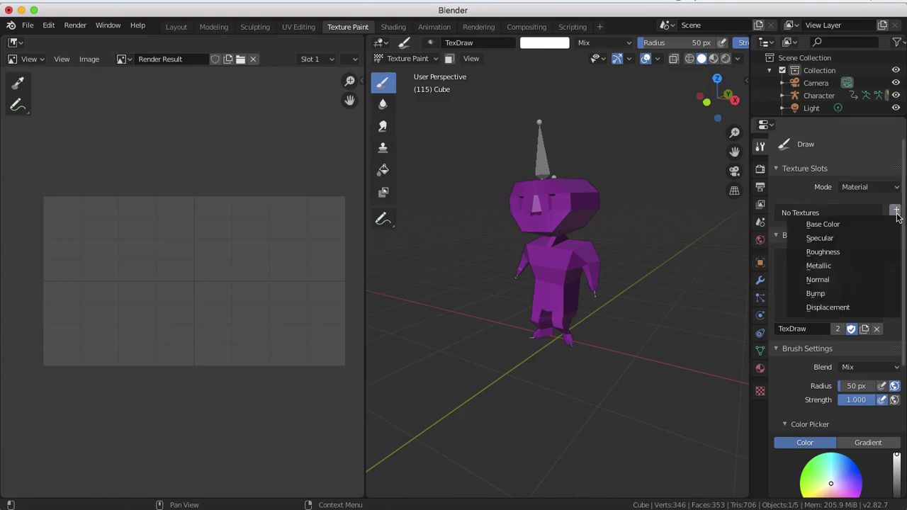
{"action": "left_click", "coordinate": [854, 225]}
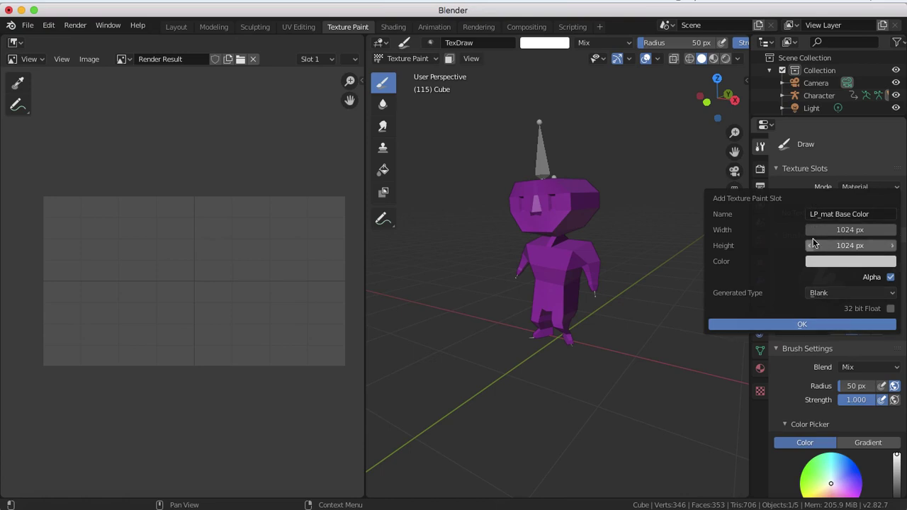
{"action": "left_click", "coordinate": [820, 320]}
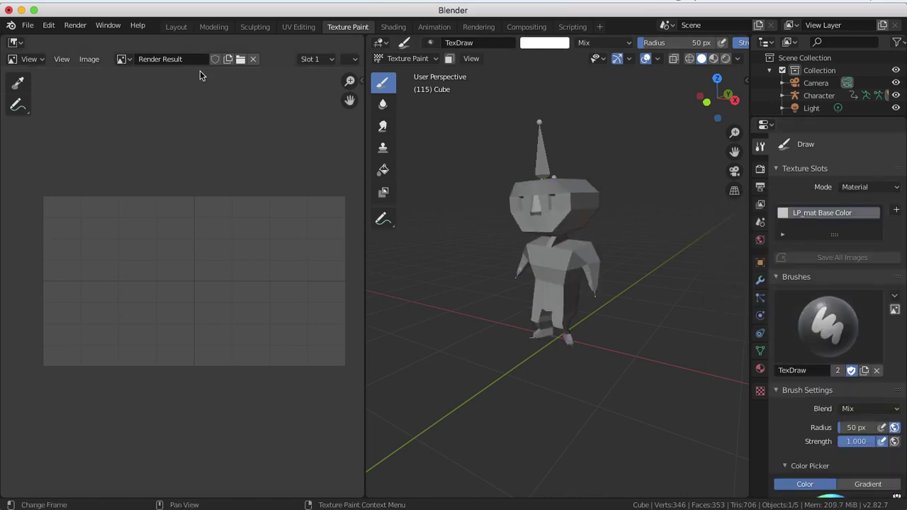
Display the LP_mat Base Color image beneath the character's UV layout in the image editor.
{"action": "left_click", "coordinate": [121, 59]}
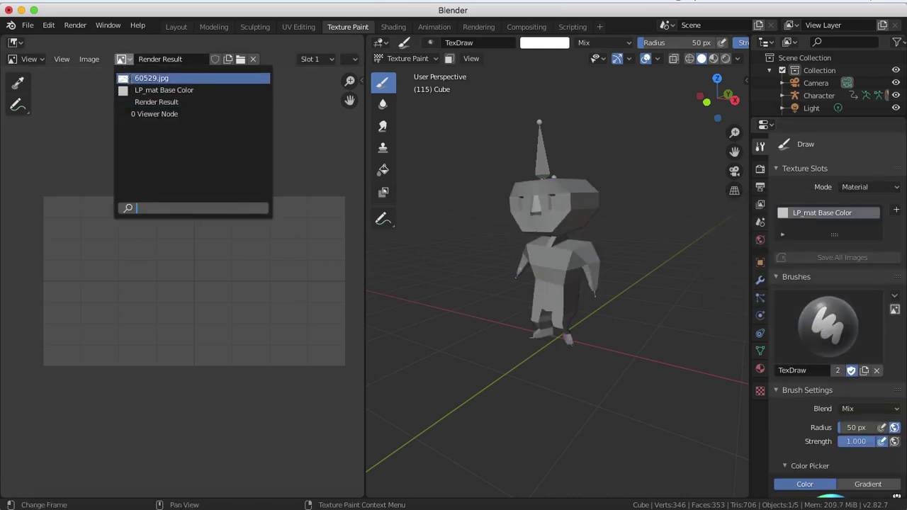
{"action": "left_click", "coordinate": [130, 90]}
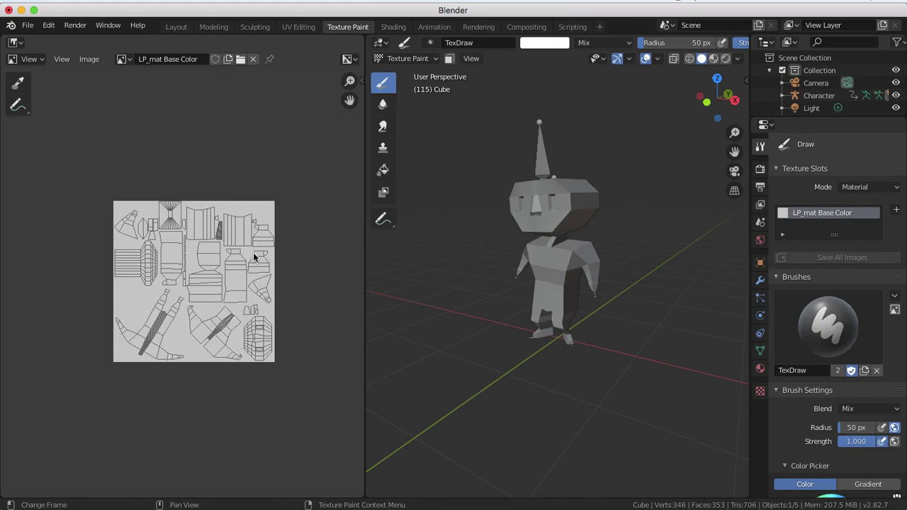
{"action": "scroll", "coordinate": [254, 257], "scroll_direction": "up", "scroll_amount": 3}
{"action": "scroll", "coordinate": [219, 280], "scroll_direction": "down", "scroll_amount": 1}
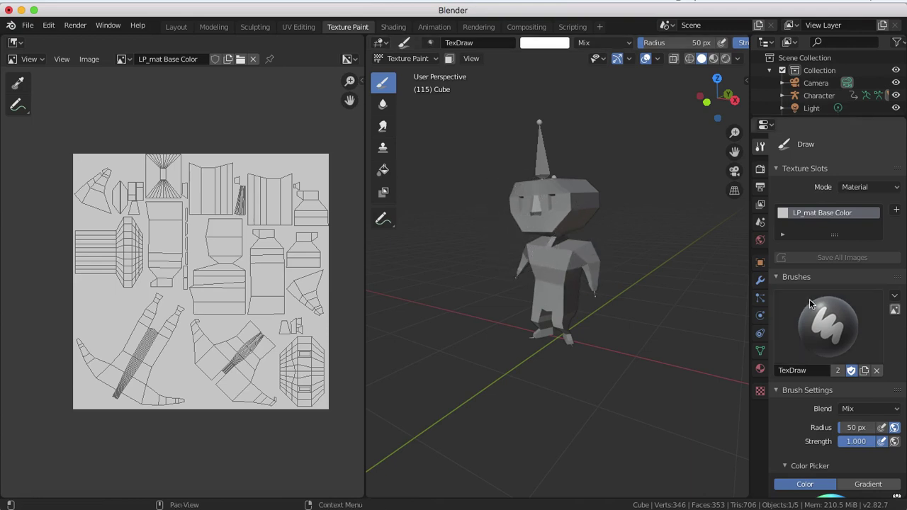
Examine the Draw brush's blend and color settings and the mode options of the texture slots.
{"action": "scroll", "coordinate": [810, 300], "scroll_direction": "down", "scroll_amount": 5}
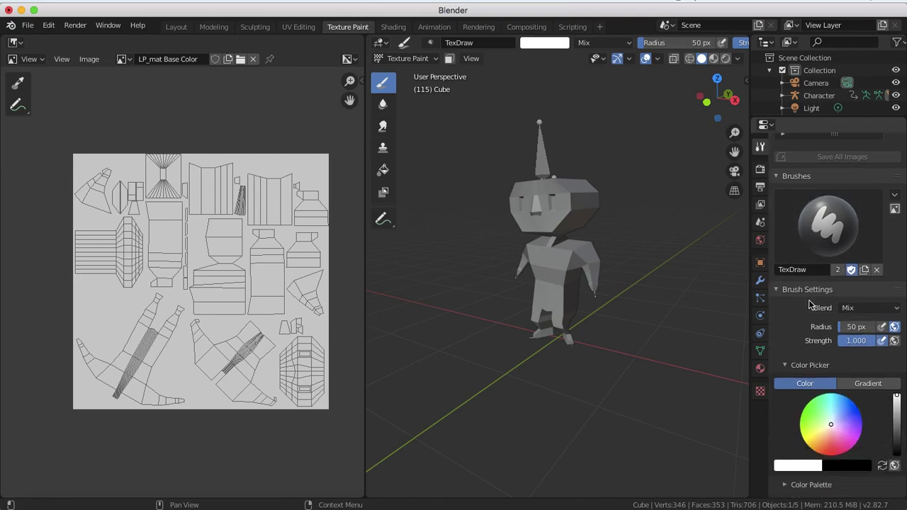
{"action": "scroll", "coordinate": [812, 305], "scroll_direction": "down", "scroll_amount": 1}
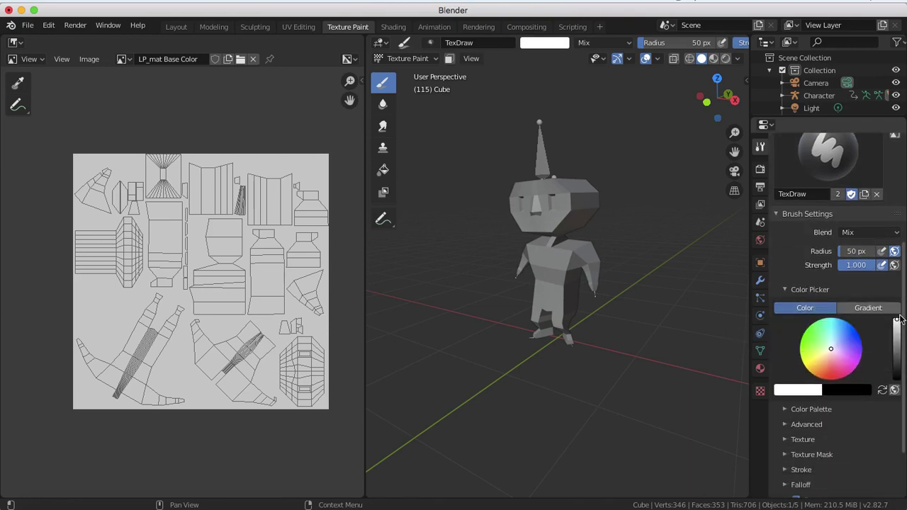
{"action": "left_click", "coordinate": [894, 234]}
{"action": "left_click", "coordinate": [894, 238]}
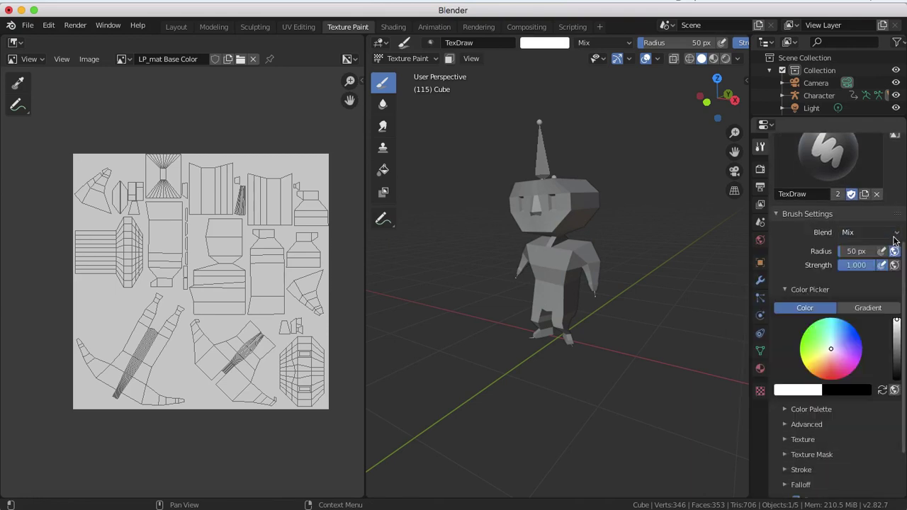
{"action": "scroll", "coordinate": [886, 244], "scroll_direction": "up", "scroll_amount": 6}
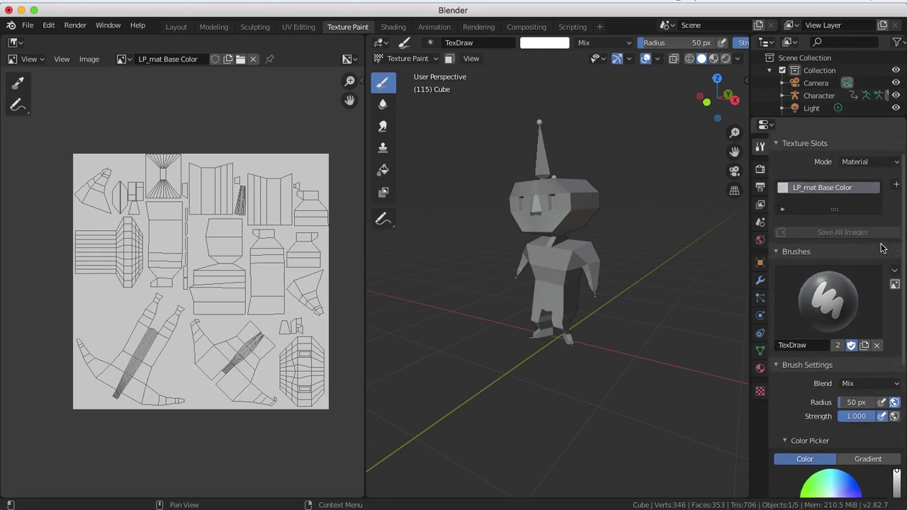
{"action": "scroll", "coordinate": [883, 248], "scroll_direction": "up", "scroll_amount": 1}
{"action": "left_click", "coordinate": [885, 189]}
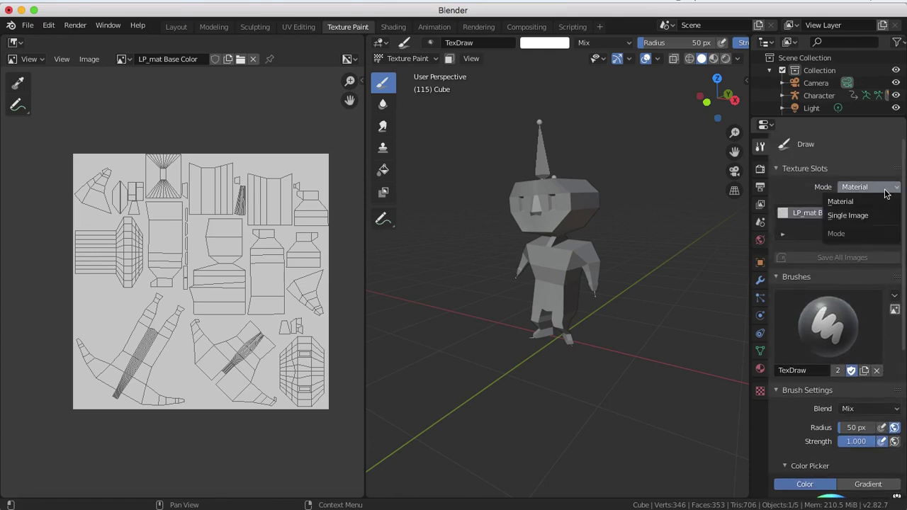
{"action": "left_click", "coordinate": [885, 188]}
Set the Draw brush's texture mapping to Stencil.
{"action": "scroll", "coordinate": [869, 276], "scroll_direction": "down", "scroll_amount": 9}
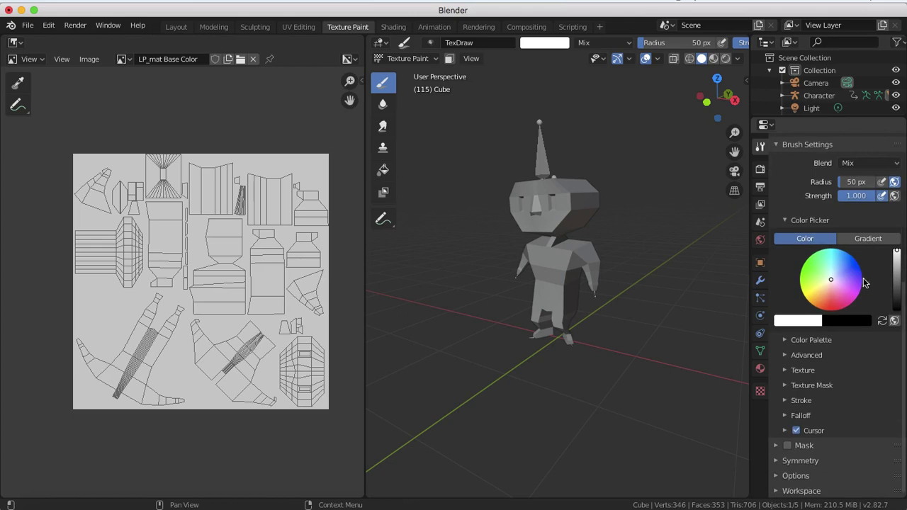
{"action": "left_click", "coordinate": [785, 371]}
{"action": "scroll", "coordinate": [843, 390], "scroll_direction": "down", "scroll_amount": 3}
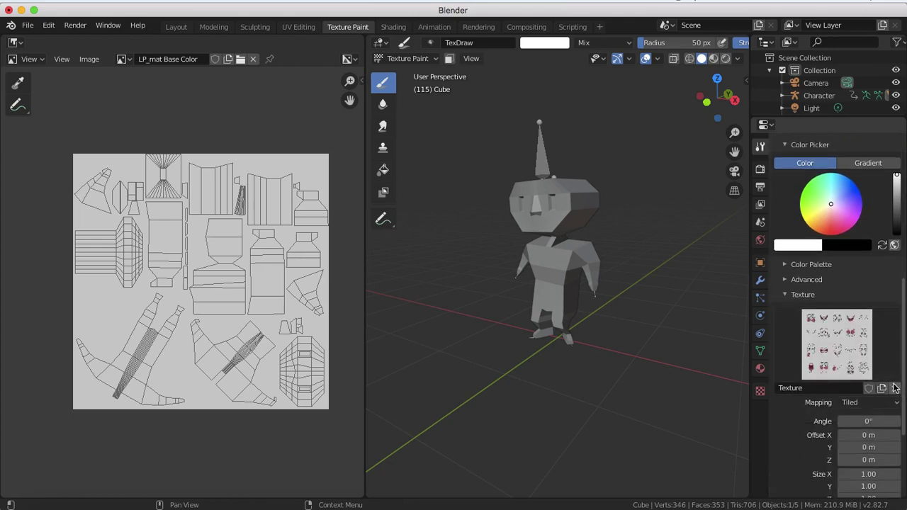
{"action": "scroll", "coordinate": [891, 422], "scroll_direction": "down", "scroll_amount": 3}
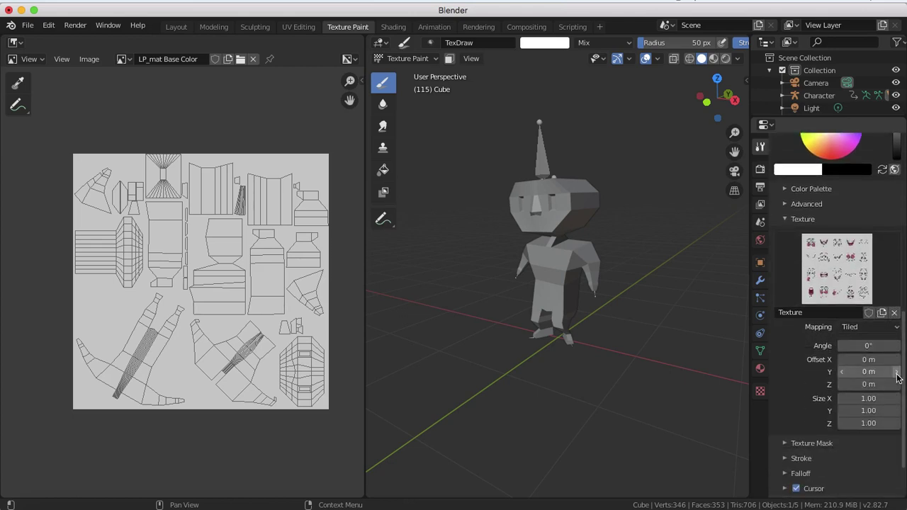
{"action": "left_click", "coordinate": [898, 330]}
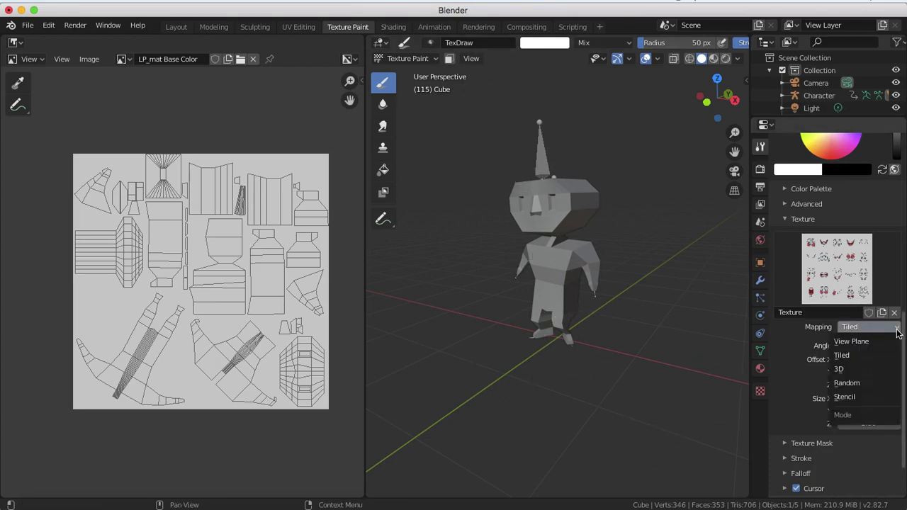
{"action": "left_click", "coordinate": [856, 401]}
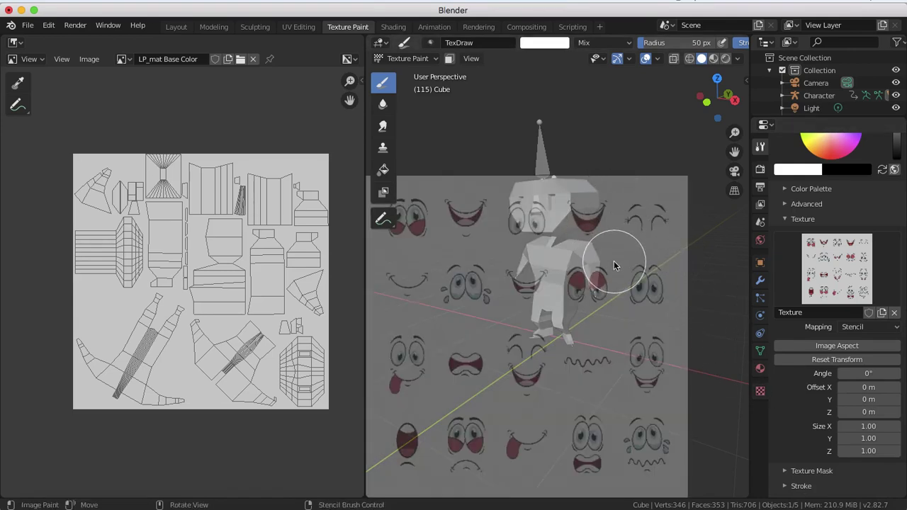
Align the open-eyes drawing of the stencil with the character's head and set the brush radius to 12 px.
{"action": "mouse_move", "coordinate": [486, 178]}
{"action": "middle_mouse_down"}
{"action": "mouse_move", "coordinate": [480, 170]}
{"action": "mouse_move", "coordinate": [523, 182]}
{"action": "middle_mouse_up"}
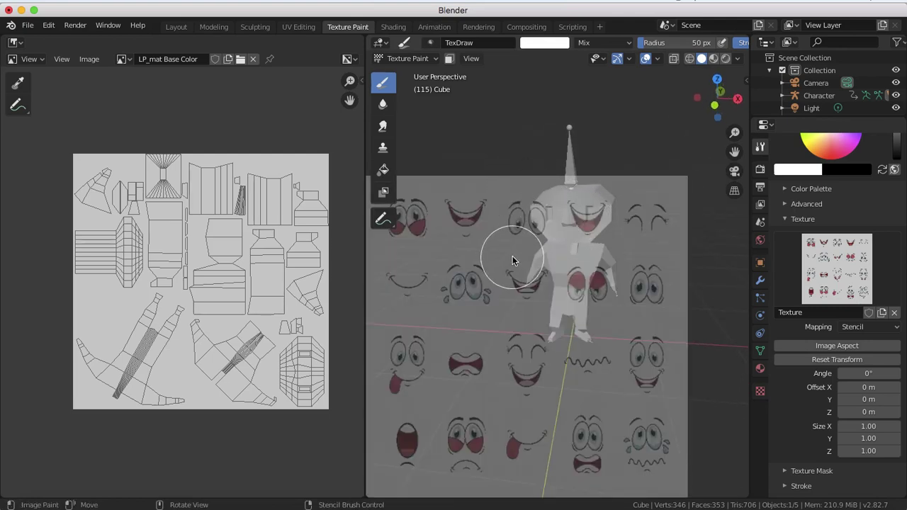
{"action": "mouse_move", "coordinate": [507, 291]}
{"action": "right_mouse_down"}
{"action": "mouse_move", "coordinate": [541, 275]}
{"action": "mouse_move", "coordinate": [542, 289]}
{"action": "right_mouse_up"}
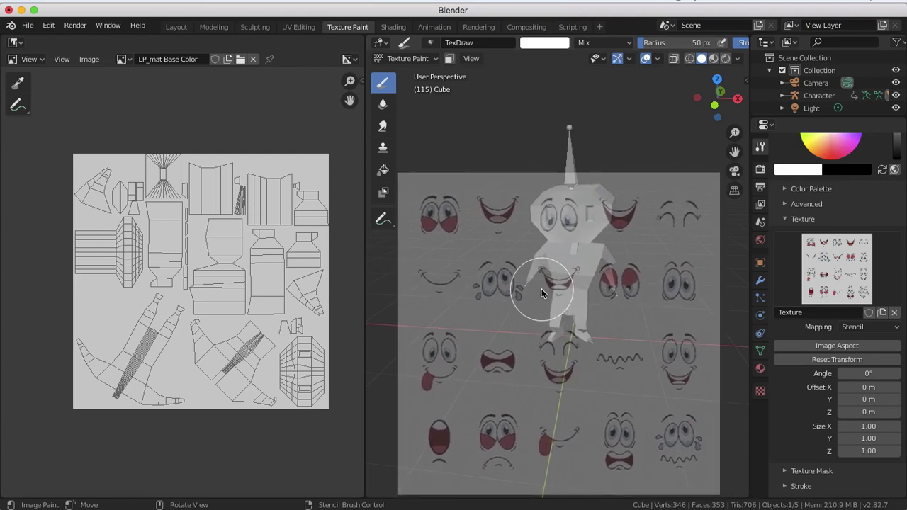
{"action": "middle_click_drag", "start_coordinate": [541, 293], "coordinate": [577, 286]}
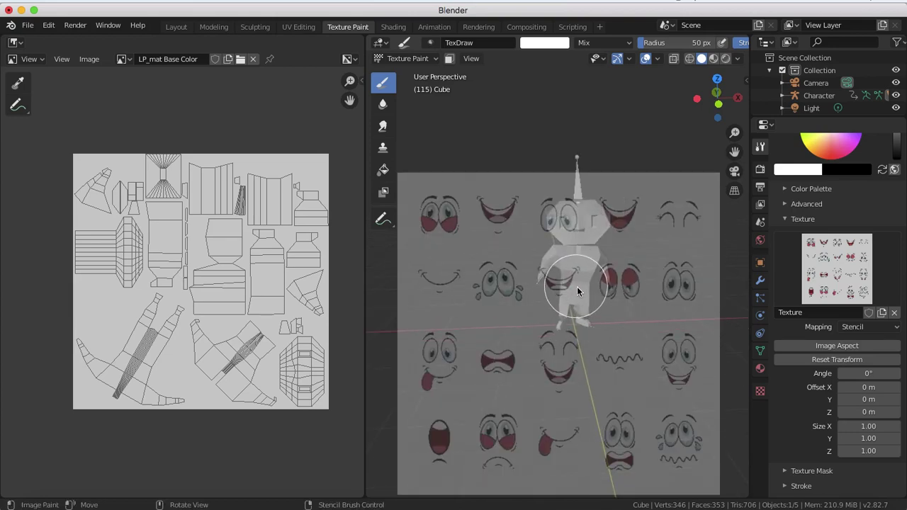
{"action": "scroll", "coordinate": [585, 294], "scroll_direction": "up", "scroll_amount": 3}
{"action": "right_click_drag", "start_coordinate": [585, 298], "coordinate": [604, 275]}
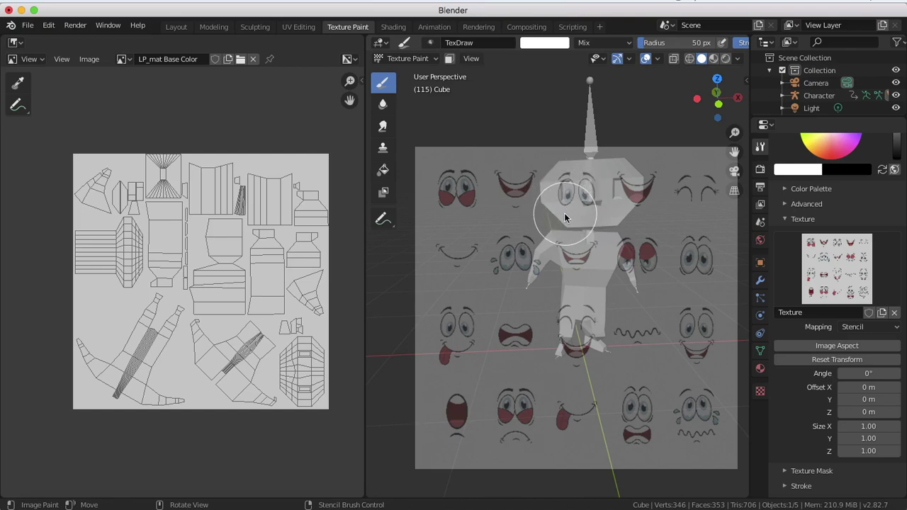
{"action": "key", "text": "f"}
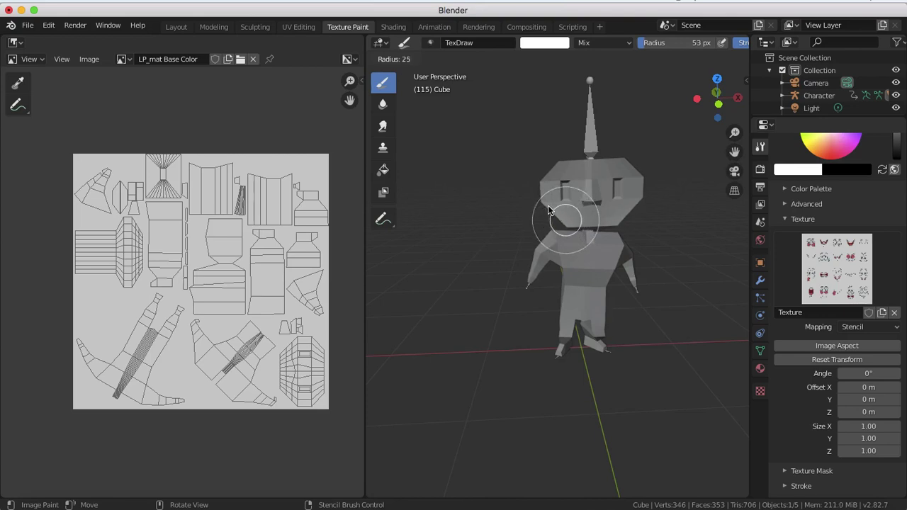
{"action": "left_click", "coordinate": [541, 198]}
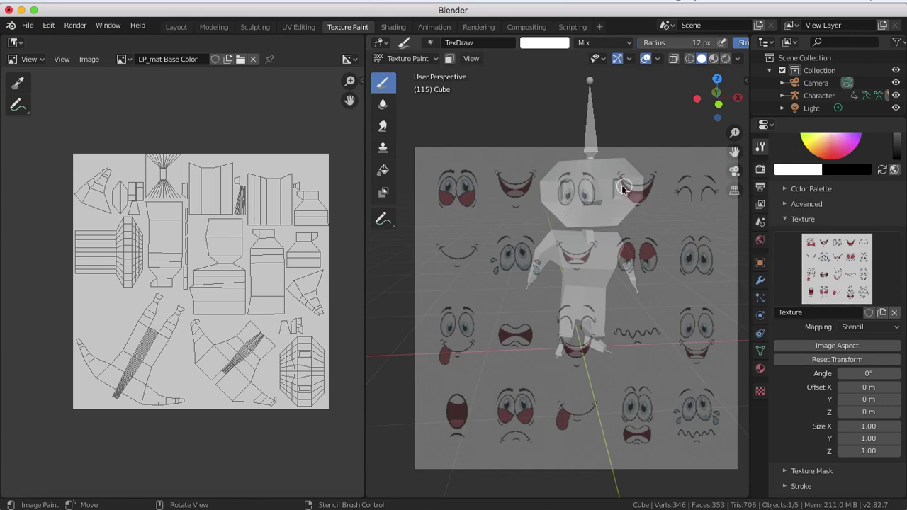
Enlarge the 3D viewport, place the stencil's open eye over the head's left-hand socket, and paint it on.
{"action": "left_click_drag", "start_coordinate": [623, 189], "coordinate": [618, 196]}
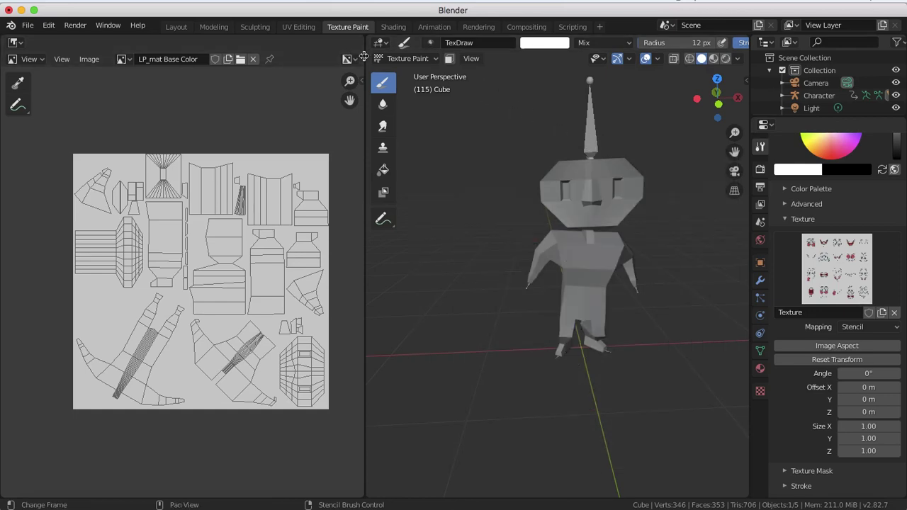
{"action": "left_click_drag", "start_coordinate": [364, 56], "coordinate": [294, 54]}
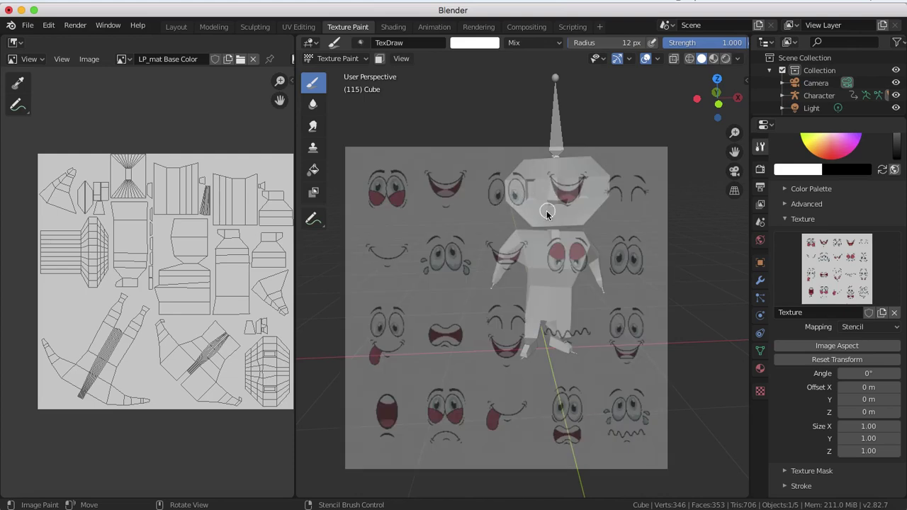
{"action": "right_click_drag", "start_coordinate": [547, 210], "coordinate": [574, 217]}
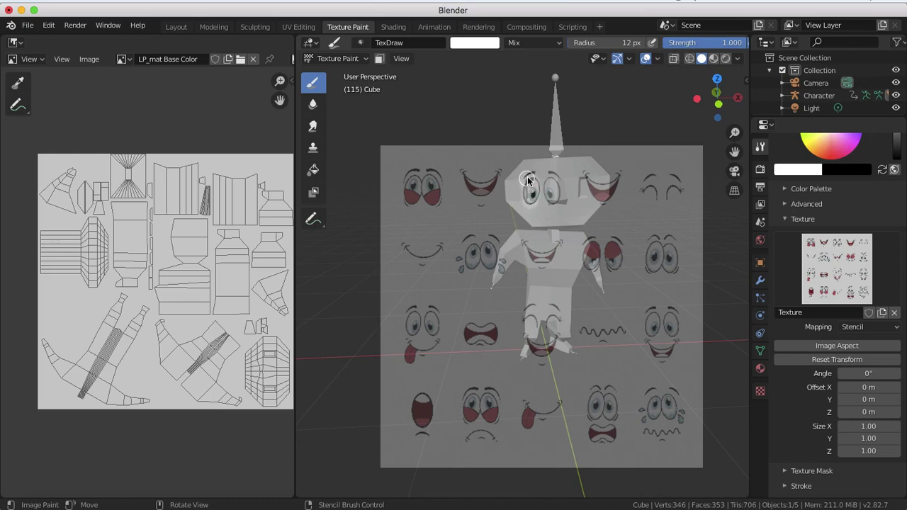
{"action": "left_click", "coordinate": [528, 177]}
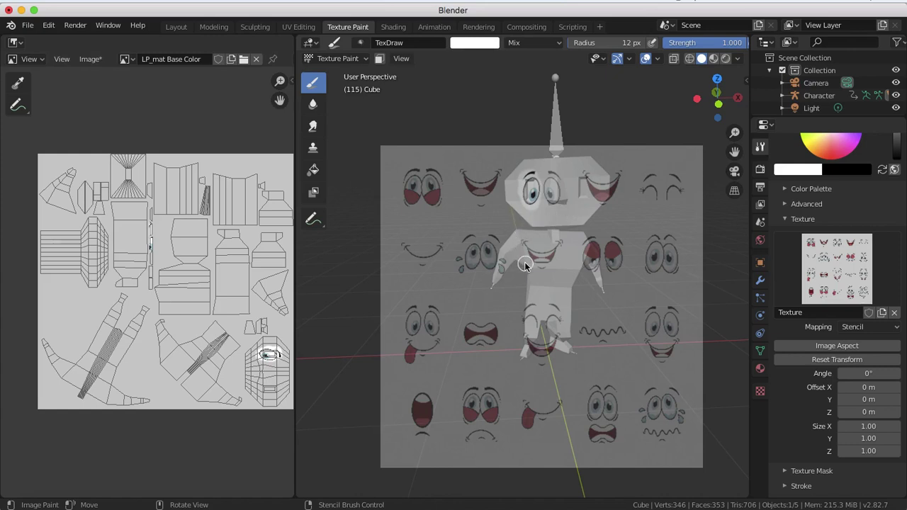
Shift the stencil so its second open eye covers the head's right-hand socket, and paint that eye.
{"action": "right_click_drag", "start_coordinate": [524, 265], "coordinate": [557, 260]}
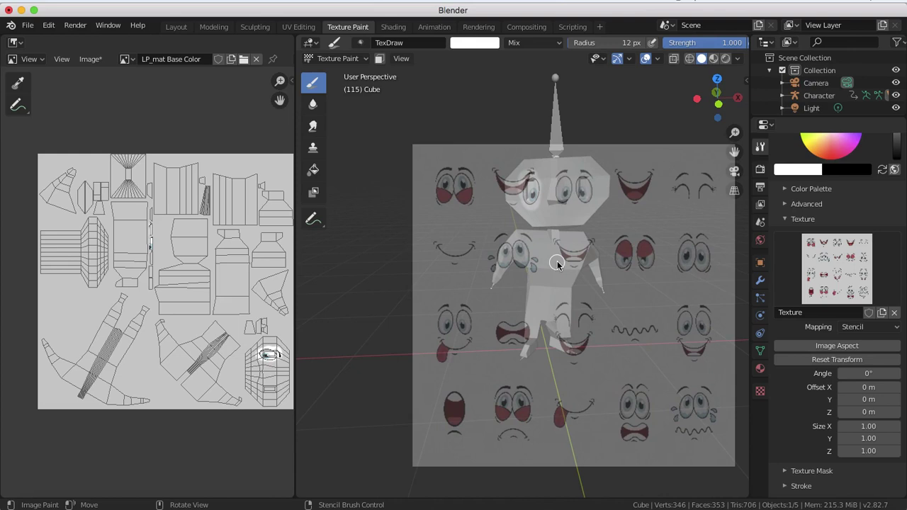
{"action": "right_click_drag", "start_coordinate": [557, 261], "coordinate": [558, 260]}
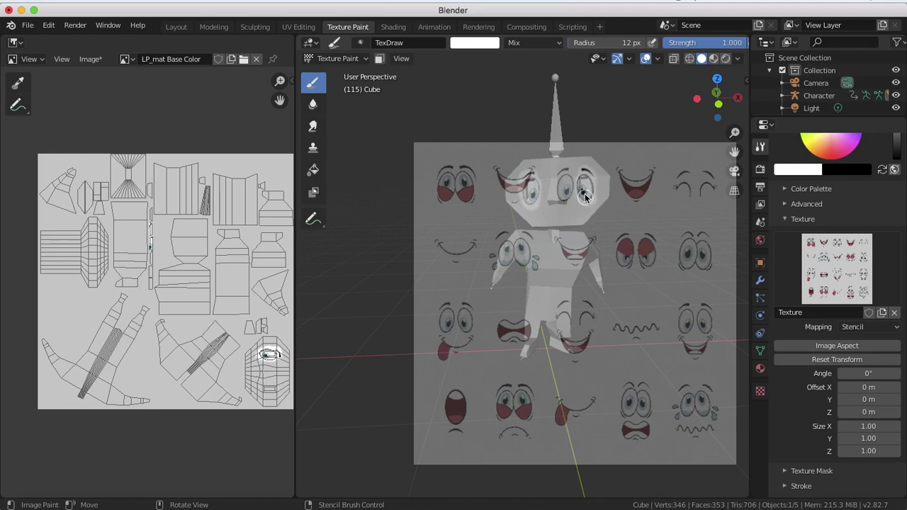
{"action": "left_click", "coordinate": [586, 175]}
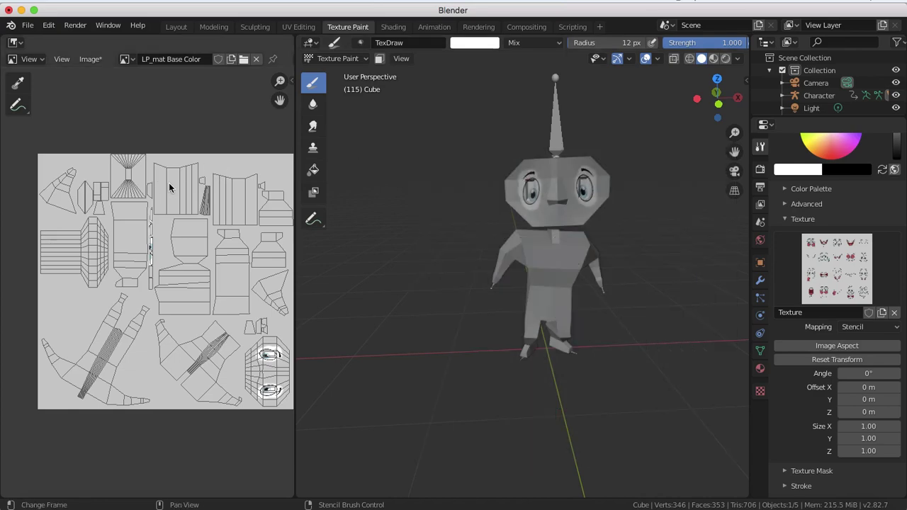
Place the stencil's open smiling mouth below the nose and paint it onto the face.
{"action": "right_click_drag", "start_coordinate": [381, 198], "coordinate": [213, 170]}
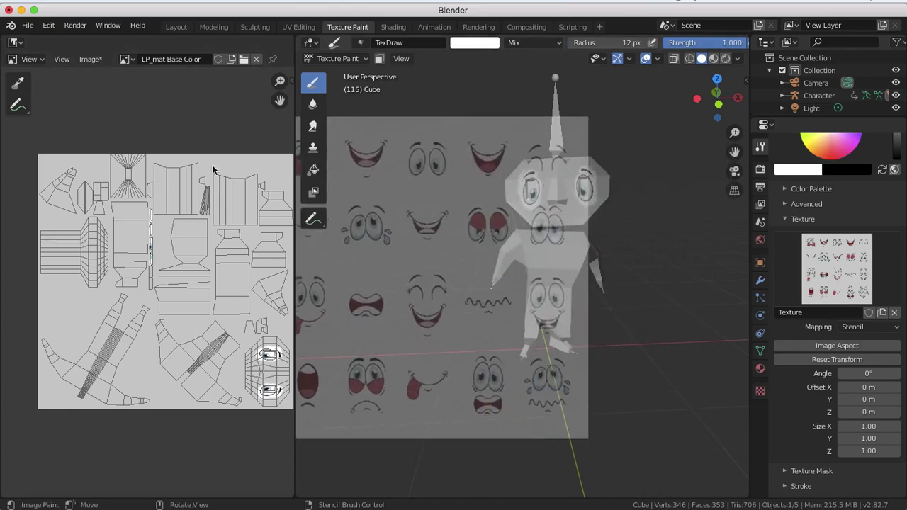
{"action": "middle_click_drag", "start_coordinate": [691, 247], "coordinate": [664, 261]}
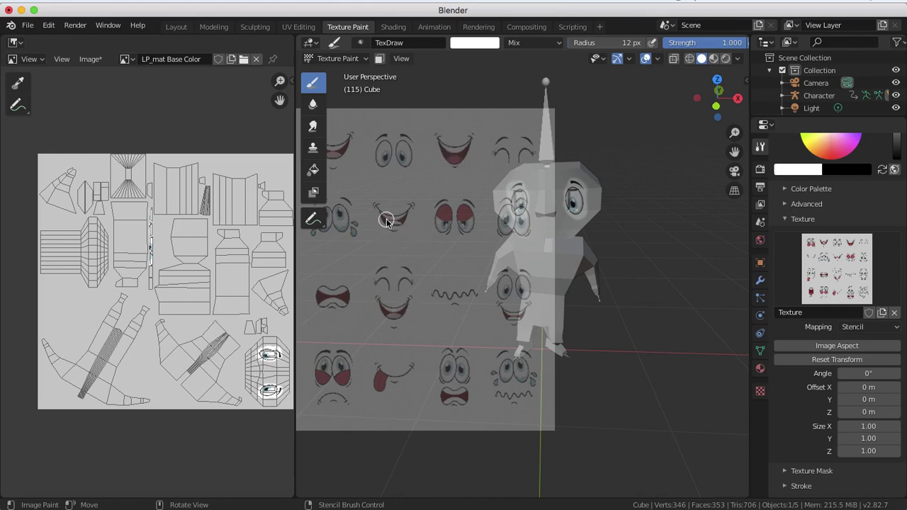
{"action": "right_click_drag", "start_coordinate": [387, 221], "coordinate": [539, 235]}
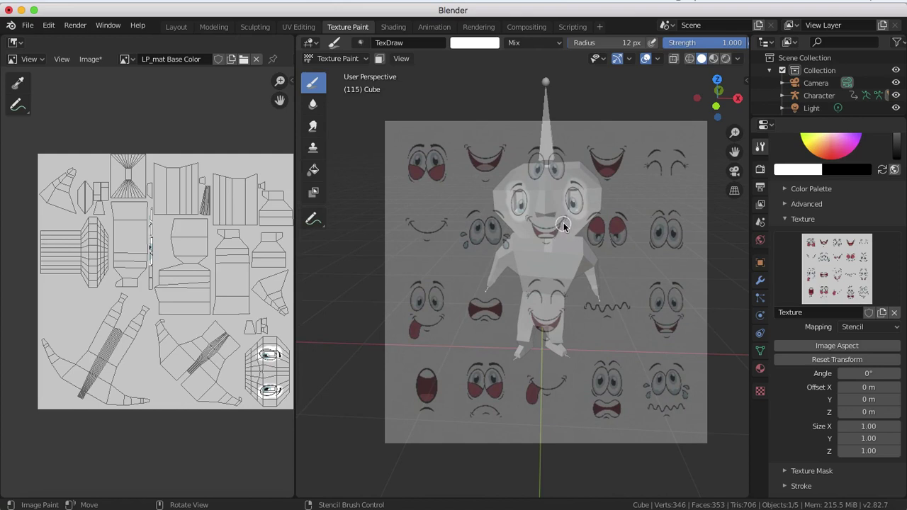
{"action": "middle_click_drag", "start_coordinate": [535, 260], "coordinate": [543, 253]}
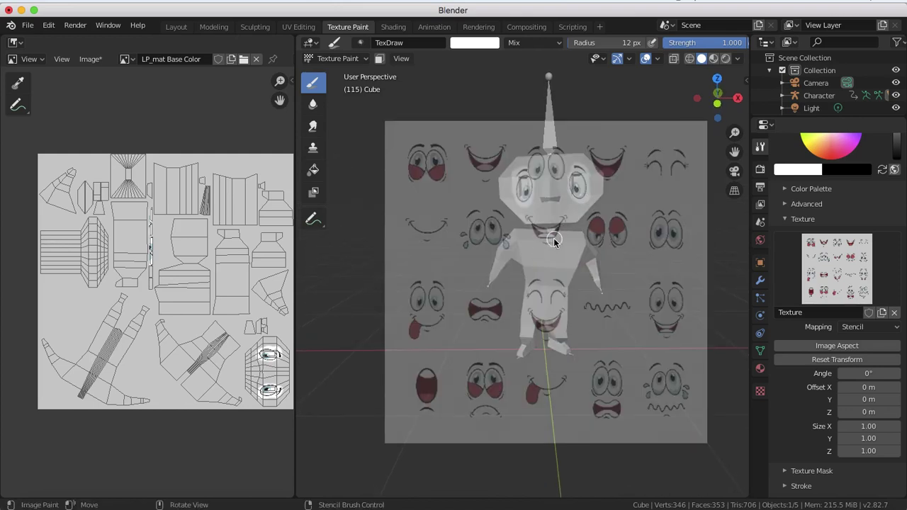
{"action": "mouse_move", "coordinate": [547, 239]}
{"action": "right_mouse_down"}
{"action": "mouse_move", "coordinate": [564, 215]}
{"action": "mouse_move", "coordinate": [558, 224]}
{"action": "right_mouse_up"}
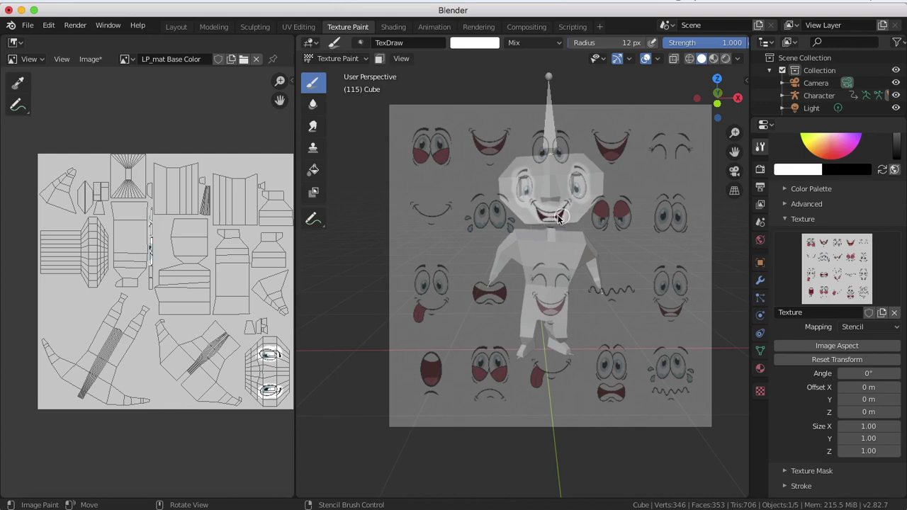
{"action": "left_click", "coordinate": [546, 218]}
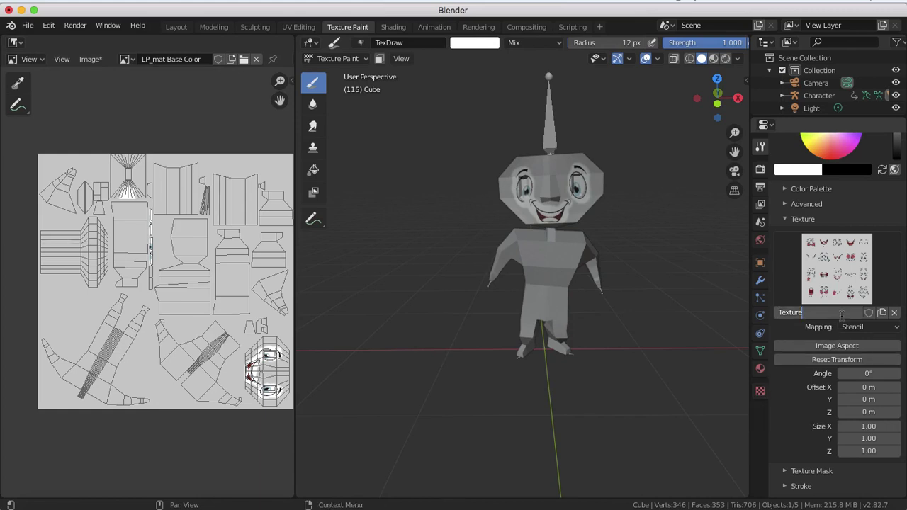
Replace the brush texture's image with hair.jpg from the Desktop folder.
{"action": "left_click", "coordinate": [854, 269]}
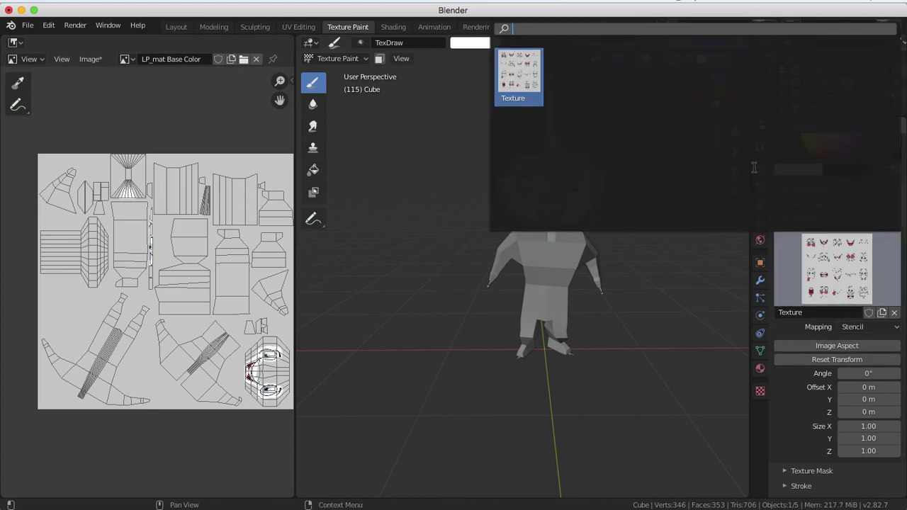
{"action": "left_click", "coordinate": [760, 392]}
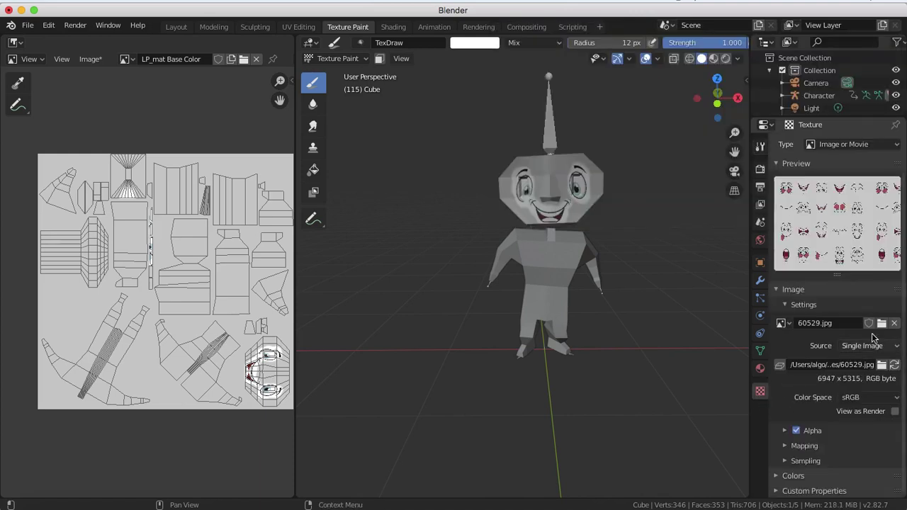
{"action": "left_click", "coordinate": [882, 324]}
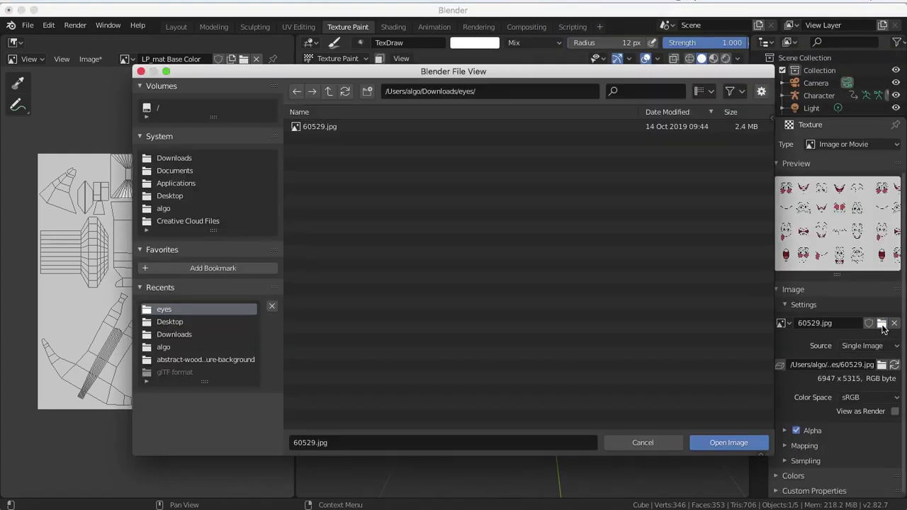
{"action": "left_click", "coordinate": [187, 160]}
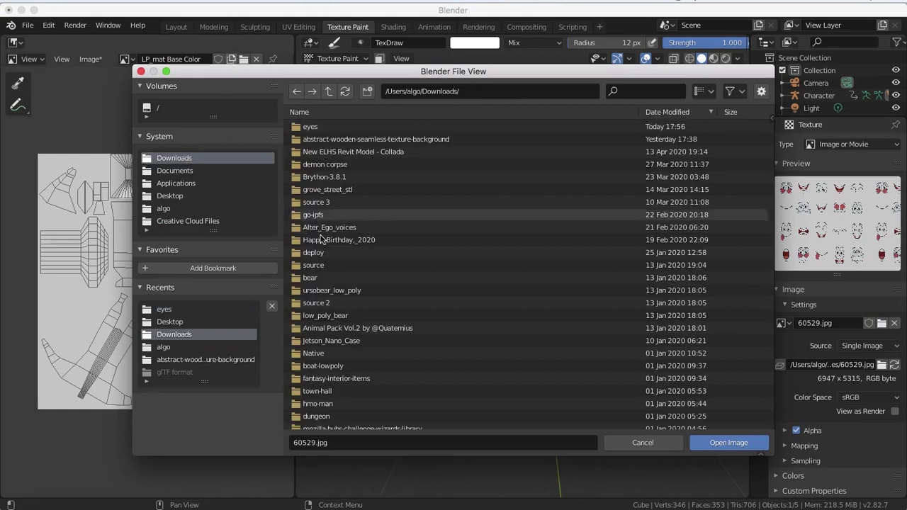
{"action": "scroll", "coordinate": [346, 256], "scroll_direction": "down", "scroll_amount": 10}
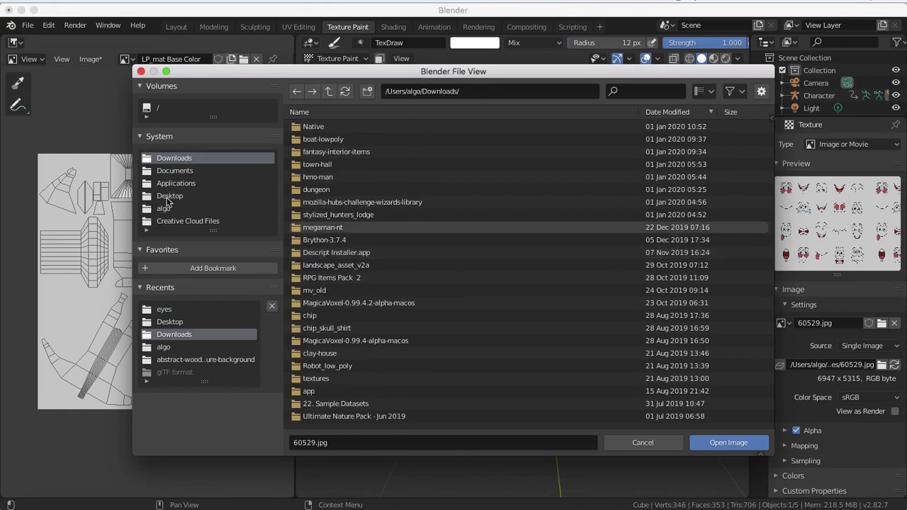
{"action": "left_click", "coordinate": [169, 198]}
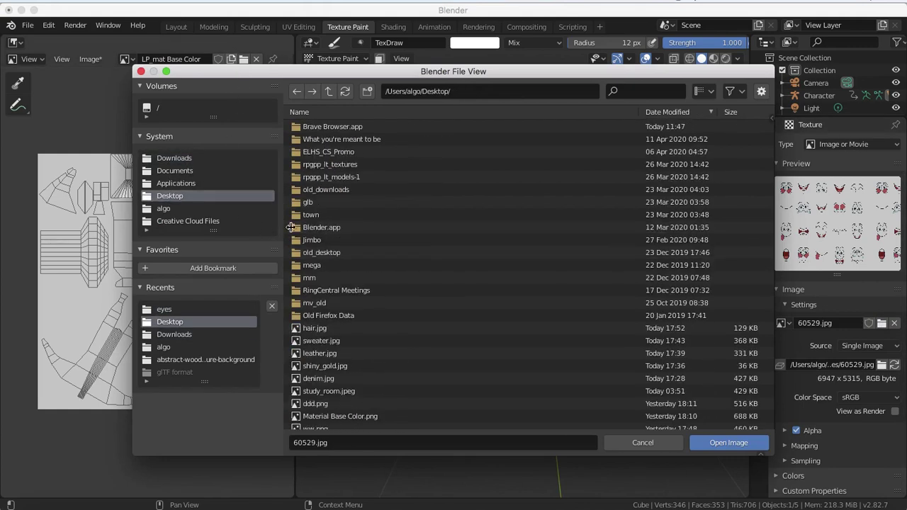
{"action": "double_click", "coordinate": [316, 332]}
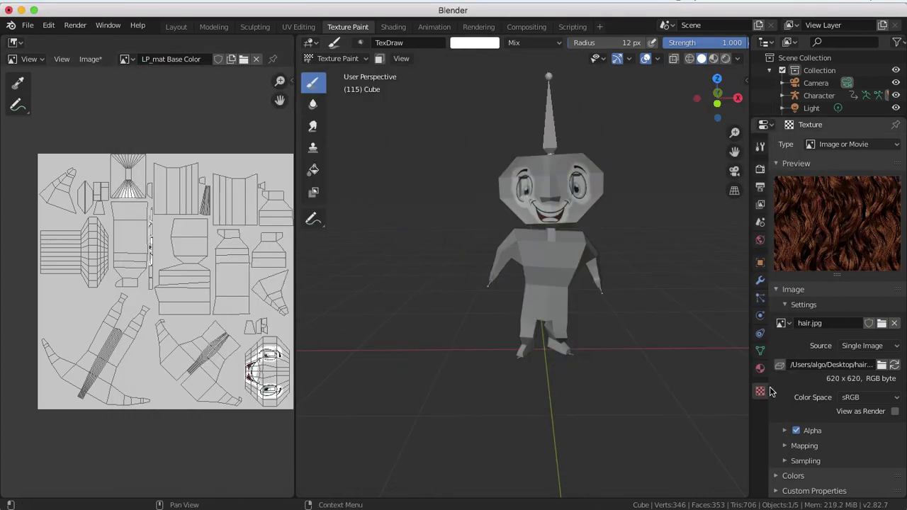
Return to the Draw brush's settings and check the texture assigned to it.
{"action": "left_click", "coordinate": [761, 370]}
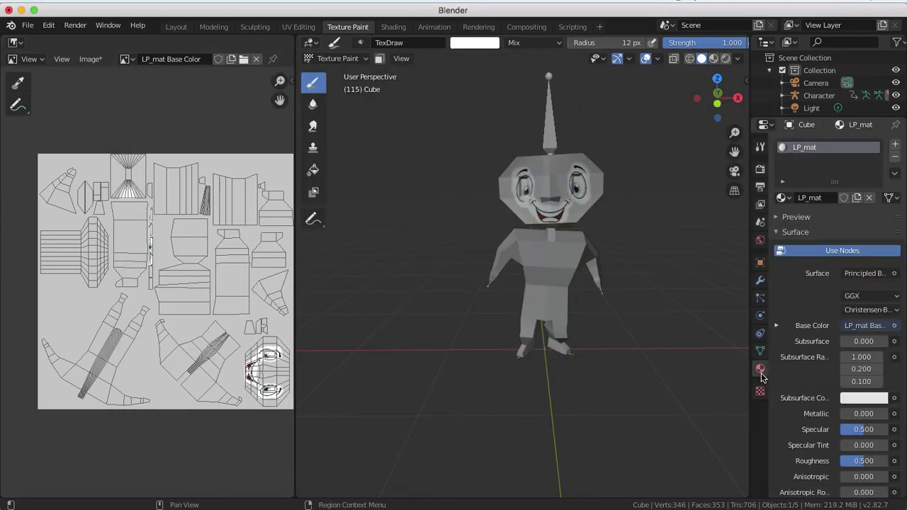
{"action": "left_click", "coordinate": [760, 149]}
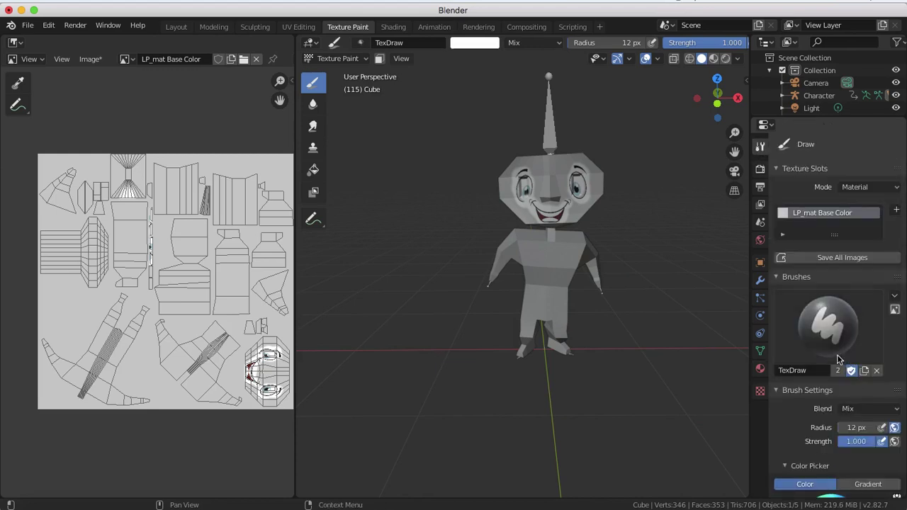
{"action": "scroll", "coordinate": [837, 355], "scroll_direction": "down", "scroll_amount": 10}
{"action": "left_click", "coordinate": [821, 312]}
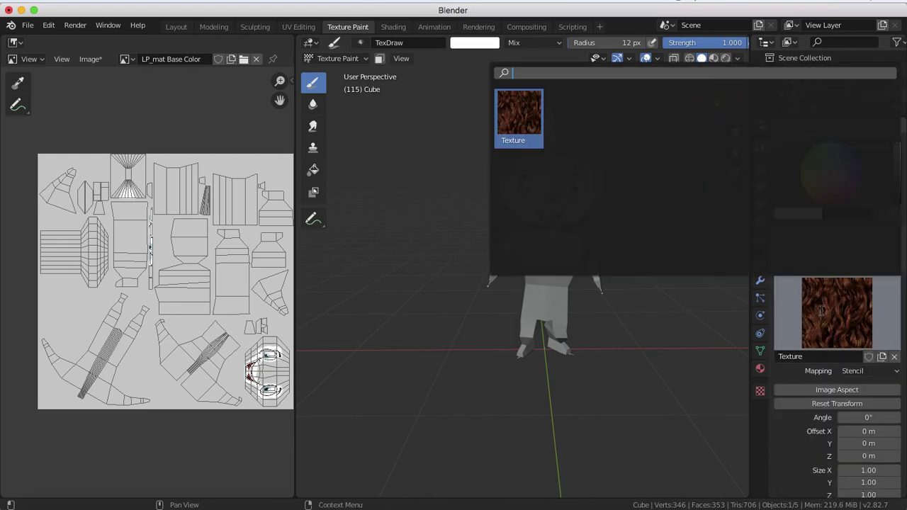
{"action": "key", "text": "Escape"}
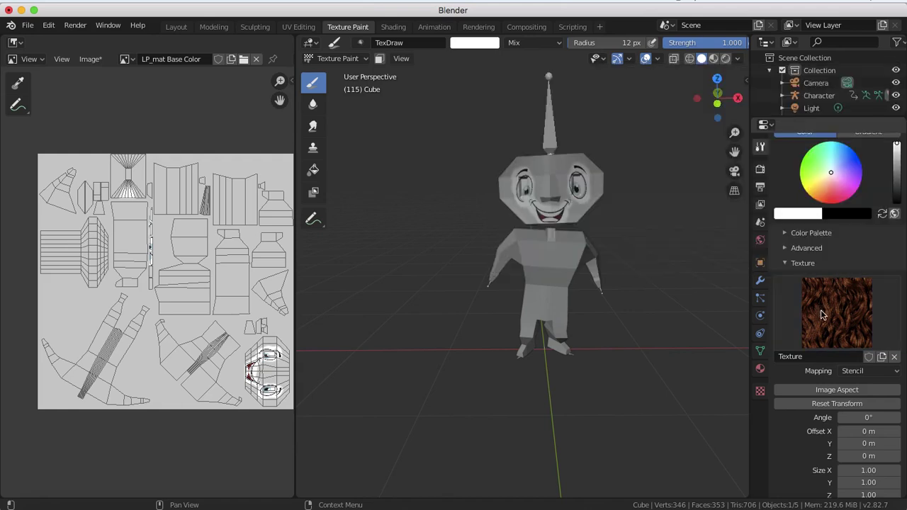
Review the images available for the brush texture, leaving hair.jpg assigned.
{"action": "left_click", "coordinate": [761, 392]}
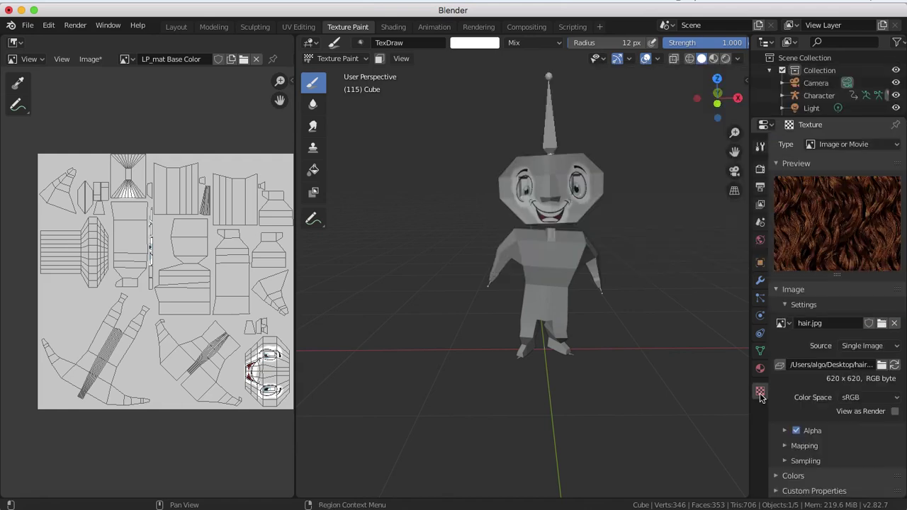
{"action": "left_click", "coordinate": [784, 324]}
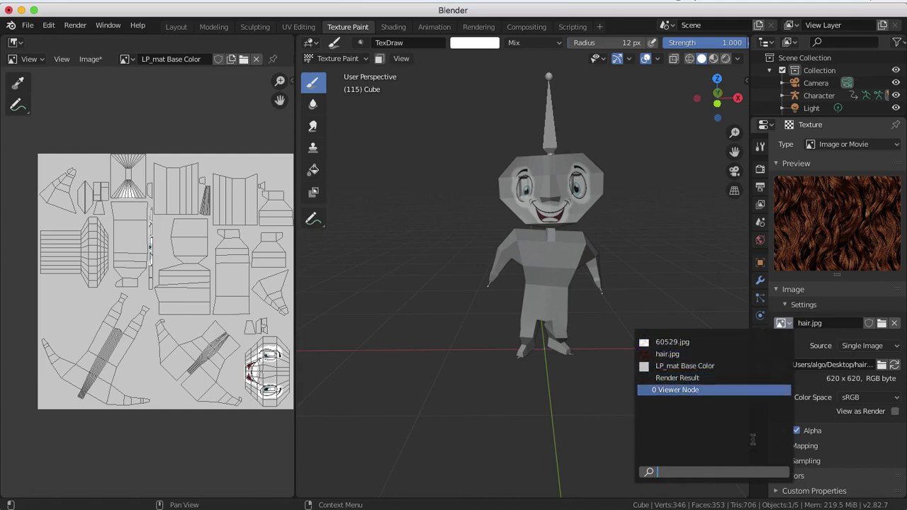
{"action": "left_click", "coordinate": [837, 326]}
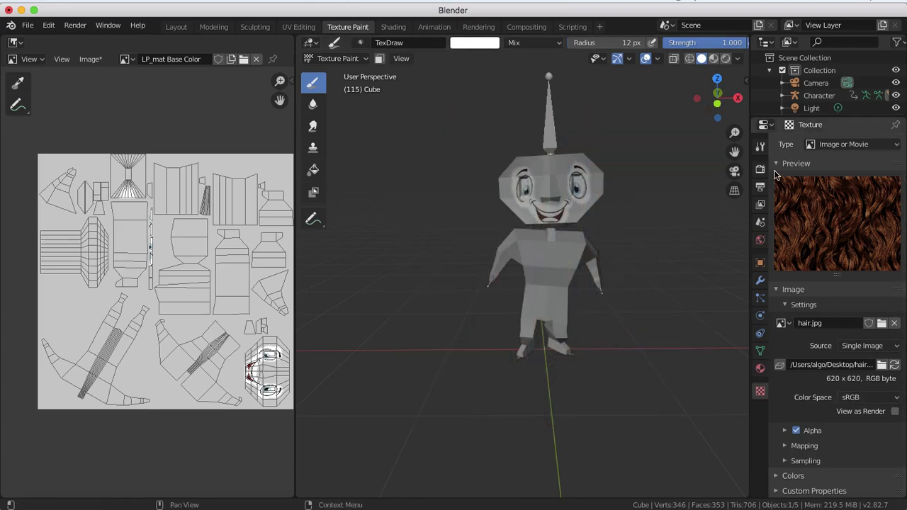
Set the brush texture's stencil mapping size to 4 on X, Y and Z.
{"action": "left_click", "coordinate": [759, 149]}
{"action": "scroll", "coordinate": [846, 301], "scroll_direction": "down", "scroll_amount": 5}
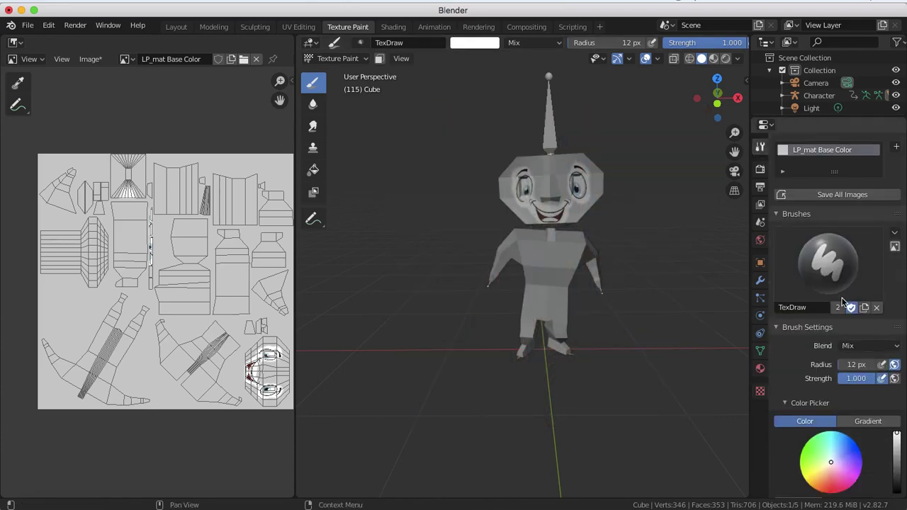
{"action": "scroll", "coordinate": [850, 398], "scroll_direction": "down", "scroll_amount": 10}
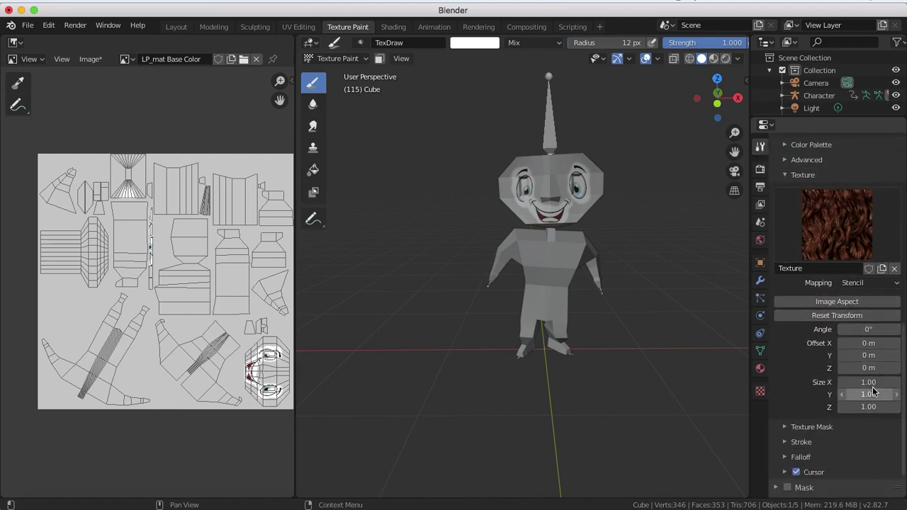
{"action": "left_click", "coordinate": [871, 383]}
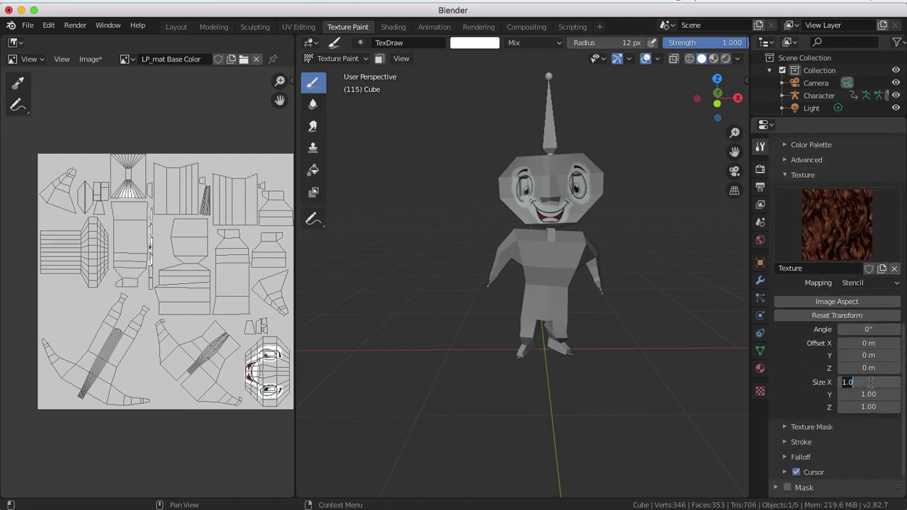
{"action": "type", "text": "4"}
{"action": "key", "text": "Return"}
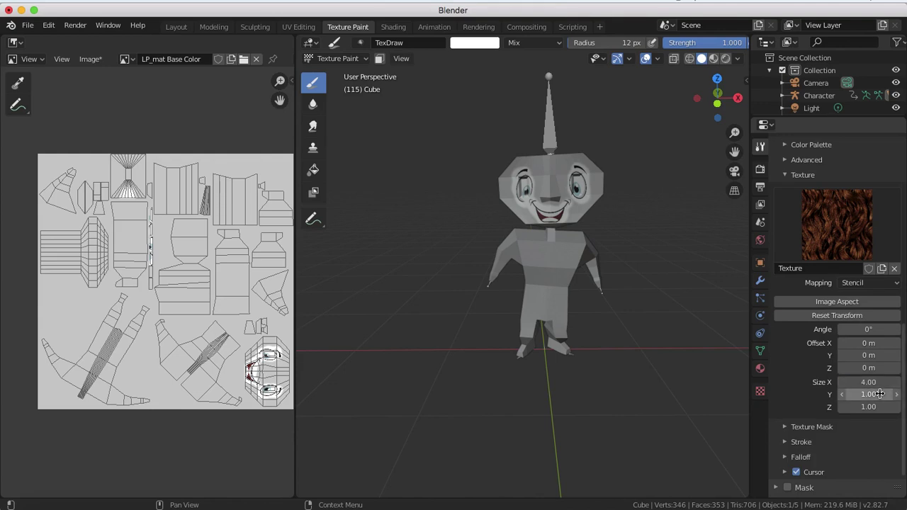
{"action": "left_click", "coordinate": [870, 394]}
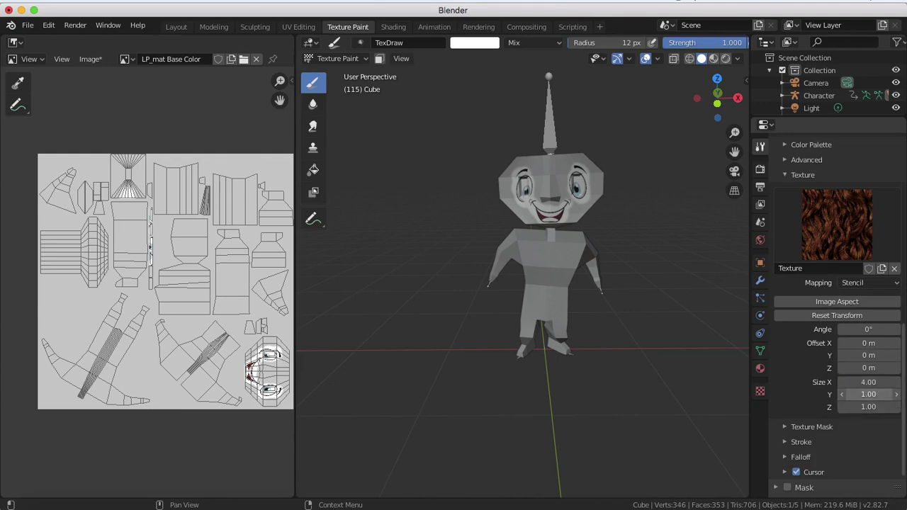
{"action": "type", "text": "4"}
{"action": "key", "text": "Return"}
{"action": "left_click", "coordinate": [866, 406]}
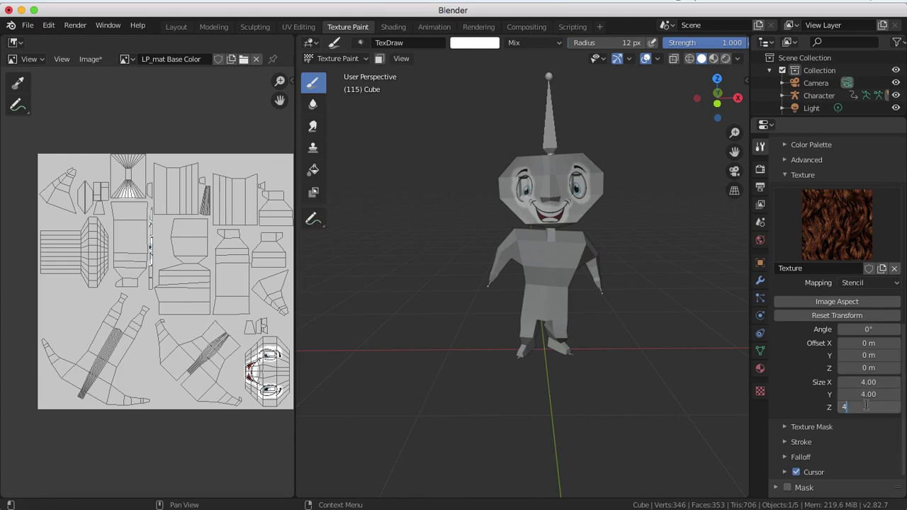
{"action": "type", "text": "4"}
{"action": "key", "text": "Return"}
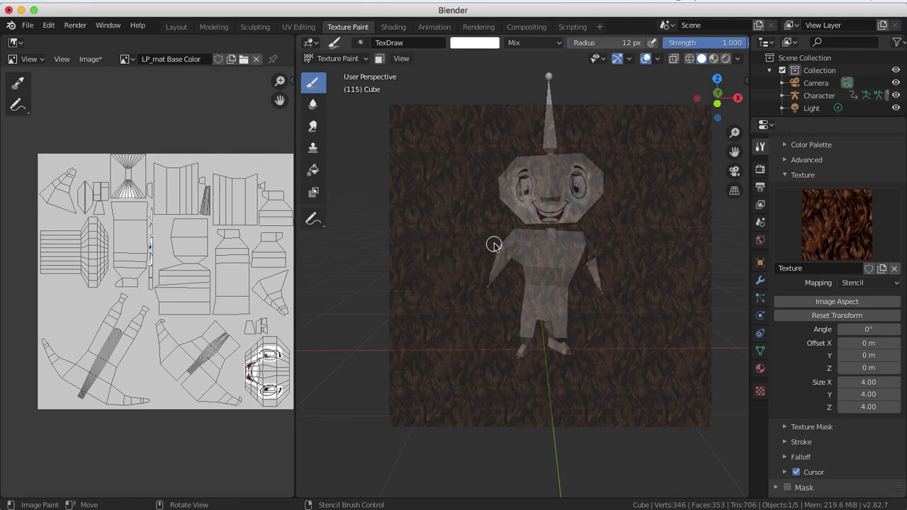
Look down on the character's head and move the hair stencil so it covers the whole top.
{"action": "middle_click_drag", "start_coordinate": [494, 243], "coordinate": [459, 306]}
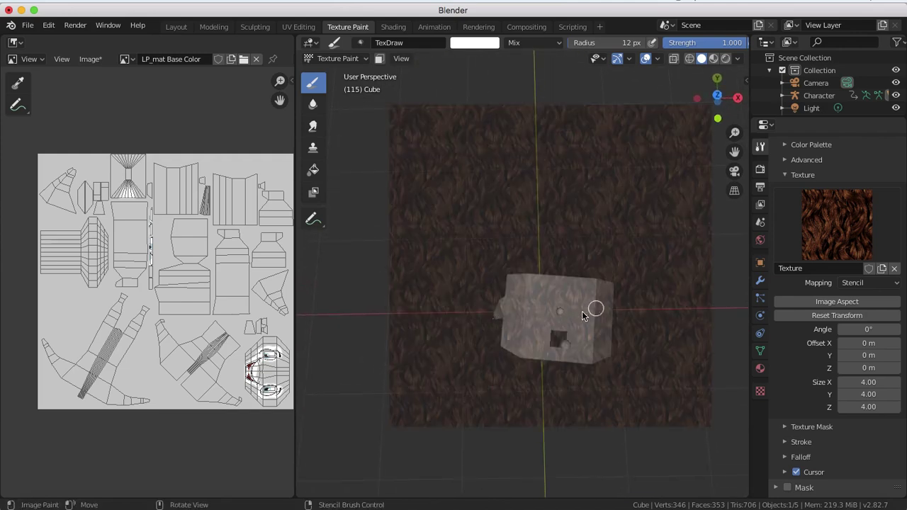
{"action": "middle_click_drag", "start_coordinate": [583, 316], "coordinate": [595, 342]}
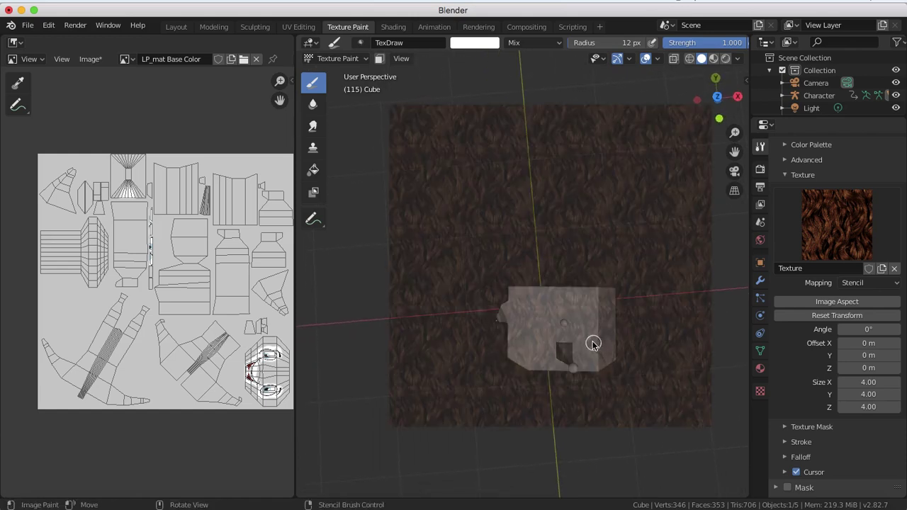
{"action": "scroll", "coordinate": [592, 342], "scroll_direction": "down", "scroll_amount": 2}
{"action": "scroll", "coordinate": [587, 337], "scroll_direction": "up", "scroll_amount": 5}
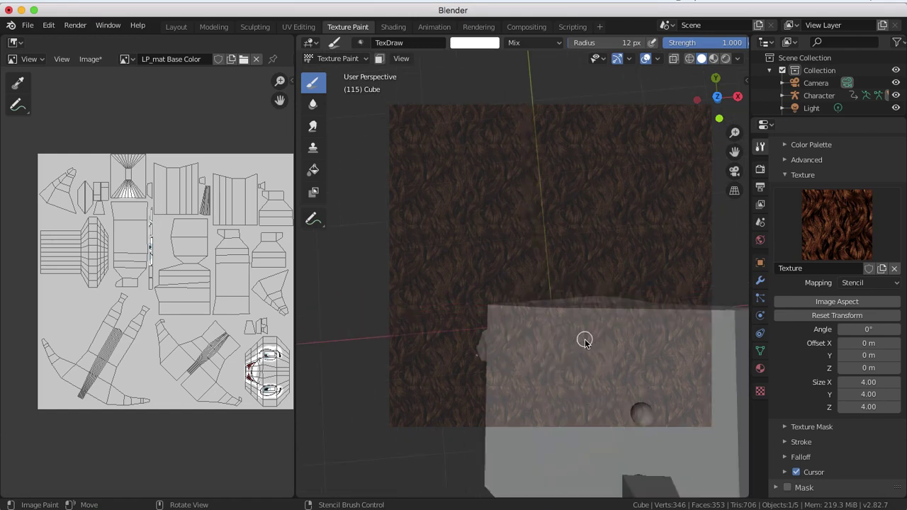
{"action": "mouse_move", "coordinate": [585, 354]}
{"action": "middle_mouse_down"}
{"action": "mouse_move", "coordinate": [594, 402]}
{"action": "mouse_move", "coordinate": [547, 344]}
{"action": "middle_mouse_up"}
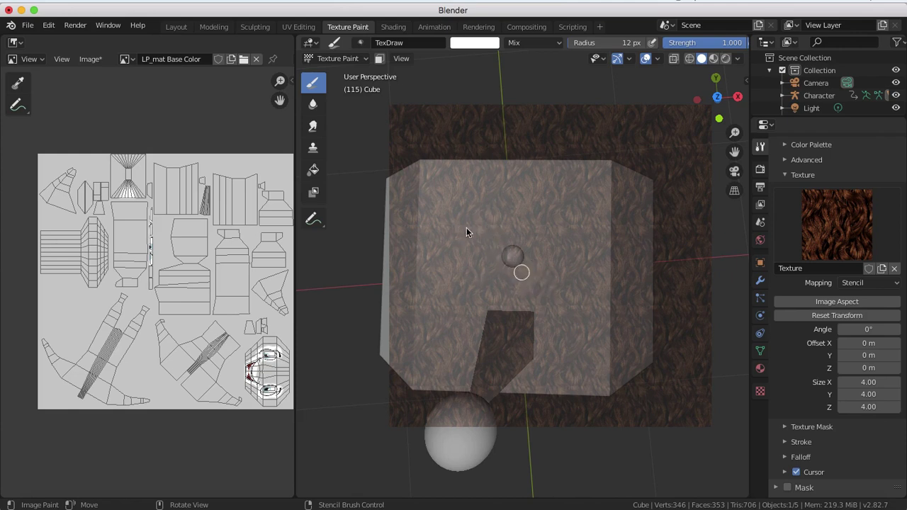
{"action": "right_click_drag", "start_coordinate": [536, 277], "coordinate": [506, 288]}
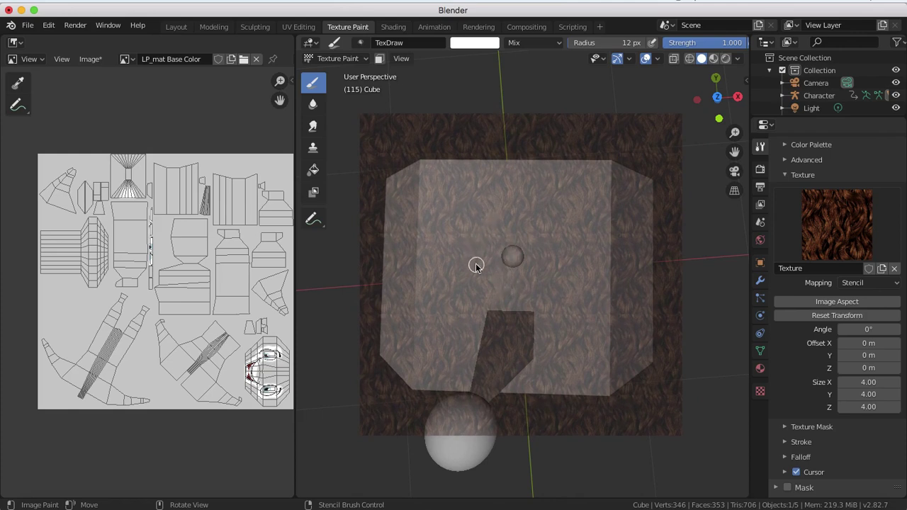
Enlarge the brush radius to 84 px and paint the hair texture over the top of the head.
{"action": "key", "text": "f"}
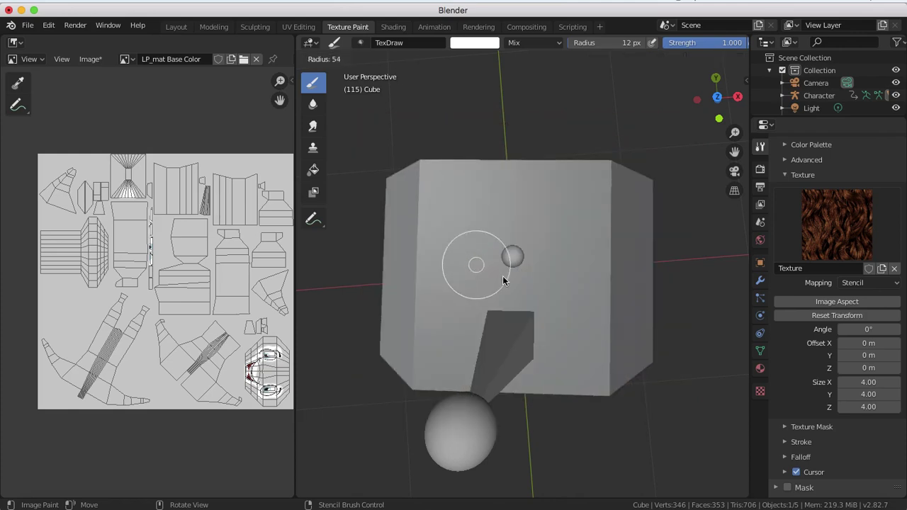
{"action": "left_click", "coordinate": [521, 292]}
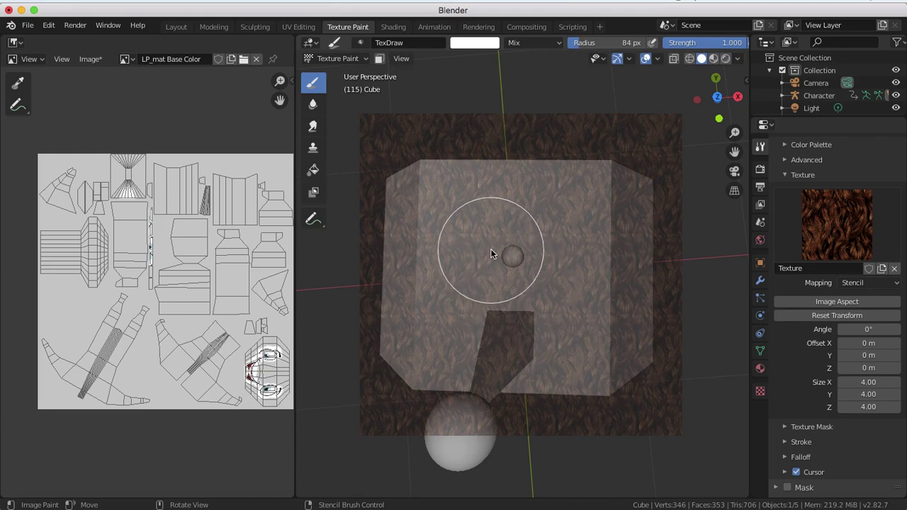
{"action": "mouse_move", "coordinate": [491, 250]}
{"action": "left_mouse_down"}
{"action": "mouse_move", "coordinate": [526, 261]}
{"action": "mouse_move", "coordinate": [515, 232]}
{"action": "mouse_move", "coordinate": [469, 262]}
{"action": "mouse_move", "coordinate": [462, 341]}
{"action": "mouse_move", "coordinate": [480, 362]}
{"action": "mouse_move", "coordinate": [546, 363]}
{"action": "mouse_move", "coordinate": [588, 350]}
{"action": "mouse_move", "coordinate": [589, 303]}
{"action": "mouse_move", "coordinate": [514, 304]}
{"action": "mouse_move", "coordinate": [504, 258]}
{"action": "mouse_move", "coordinate": [593, 270]}
{"action": "mouse_move", "coordinate": [609, 309]}
{"action": "mouse_move", "coordinate": [607, 229]}
{"action": "mouse_move", "coordinate": [546, 206]}
{"action": "mouse_move", "coordinate": [449, 203]}
{"action": "mouse_move", "coordinate": [425, 253]}
{"action": "mouse_move", "coordinate": [441, 304]}
{"action": "mouse_move", "coordinate": [480, 334]}
{"action": "mouse_move", "coordinate": [478, 349]}
{"action": "mouse_move", "coordinate": [449, 344]}
{"action": "mouse_move", "coordinate": [429, 318]}
{"action": "mouse_move", "coordinate": [476, 275]}
{"action": "mouse_move", "coordinate": [630, 347]}
{"action": "mouse_move", "coordinate": [616, 223]}
{"action": "mouse_move", "coordinate": [589, 193]}
{"action": "mouse_move", "coordinate": [547, 199]}
{"action": "mouse_move", "coordinate": [425, 177]}
{"action": "mouse_move", "coordinate": [407, 190]}
{"action": "mouse_move", "coordinate": [389, 187]}
{"action": "mouse_move", "coordinate": [590, 213]}
{"action": "mouse_move", "coordinate": [586, 224]}
{"action": "left_mouse_up"}
Paint the hair over the head's sloped edge and down the adjoining side with the 84 px brush.
{"action": "mouse_move", "coordinate": [586, 225]}
{"action": "middle_mouse_down"}
{"action": "mouse_move", "coordinate": [548, 207]}
{"action": "mouse_move", "coordinate": [553, 237]}
{"action": "mouse_move", "coordinate": [542, 229]}
{"action": "mouse_move", "coordinate": [579, 190]}
{"action": "mouse_move", "coordinate": [533, 232]}
{"action": "mouse_move", "coordinate": [560, 287]}
{"action": "middle_mouse_up"}
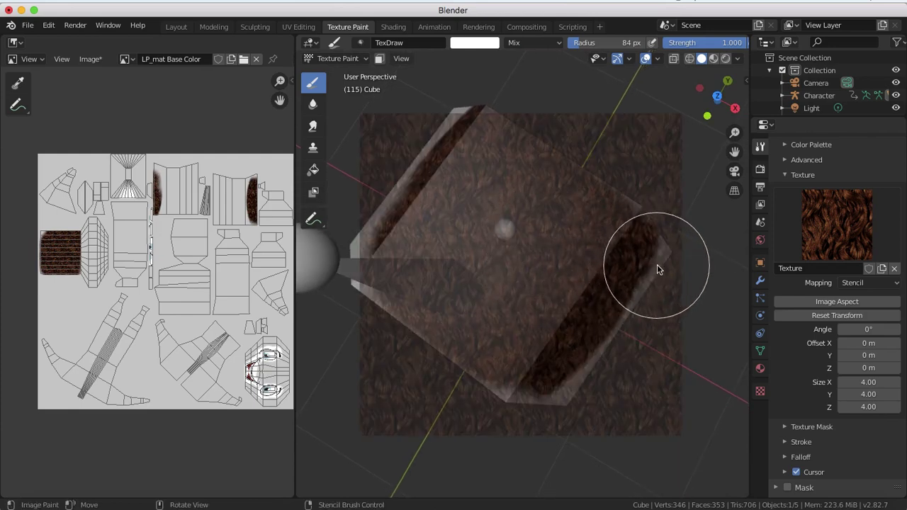
{"action": "mouse_move", "coordinate": [664, 249]}
{"action": "left_mouse_down"}
{"action": "mouse_move", "coordinate": [631, 263]}
{"action": "mouse_move", "coordinate": [624, 208]}
{"action": "mouse_move", "coordinate": [642, 222]}
{"action": "left_mouse_up"}
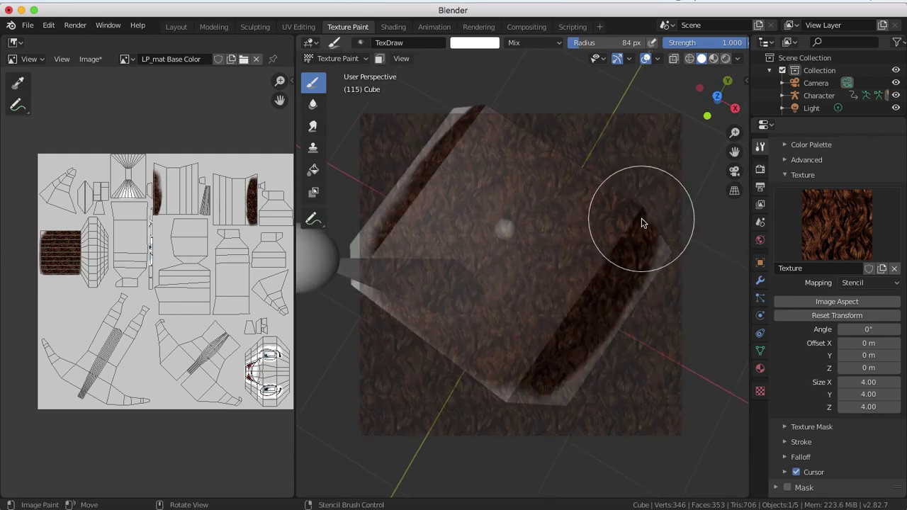
{"action": "mouse_move", "coordinate": [557, 233]}
{"action": "middle_mouse_down"}
{"action": "mouse_move", "coordinate": [536, 212]}
{"action": "mouse_move", "coordinate": [563, 214]}
{"action": "middle_mouse_up"}
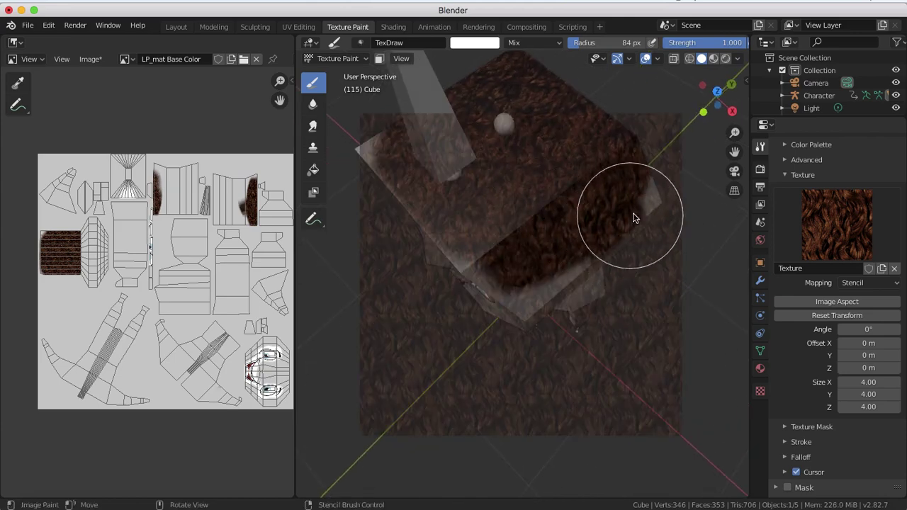
{"action": "middle_click_drag", "start_coordinate": [640, 195], "coordinate": [572, 182]}
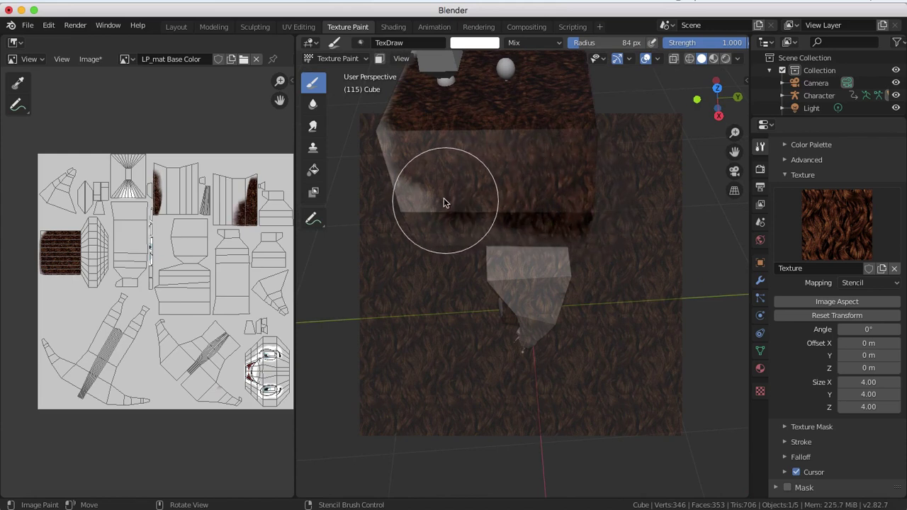
{"action": "middle_click_drag", "start_coordinate": [445, 198], "coordinate": [518, 180]}
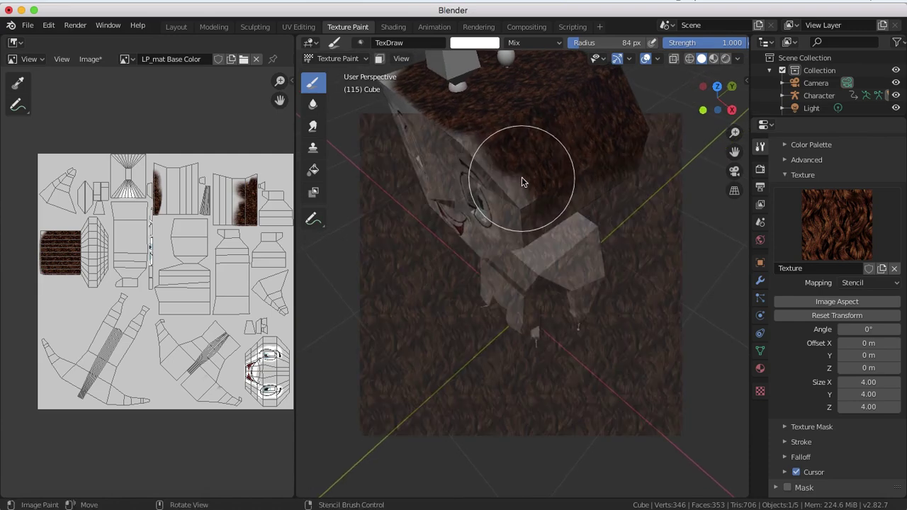
Reduce the brush radius to 42 px and fill in the hair along the front hairline above the eye.
{"action": "mouse_move", "coordinate": [518, 175]}
{"action": "middle_mouse_down"}
{"action": "mouse_move", "coordinate": [584, 155]}
{"action": "mouse_move", "coordinate": [560, 181]}
{"action": "mouse_move", "coordinate": [550, 151]}
{"action": "mouse_move", "coordinate": [533, 163]}
{"action": "middle_mouse_up"}
{"action": "mouse_move", "coordinate": [533, 163]}
{"action": "right_mouse_down", "text": "shift"}
{"action": "mouse_move", "coordinate": [517, 155]}
{"action": "mouse_move", "coordinate": [507, 165]}
{"action": "right_mouse_up", "text": "shift"}
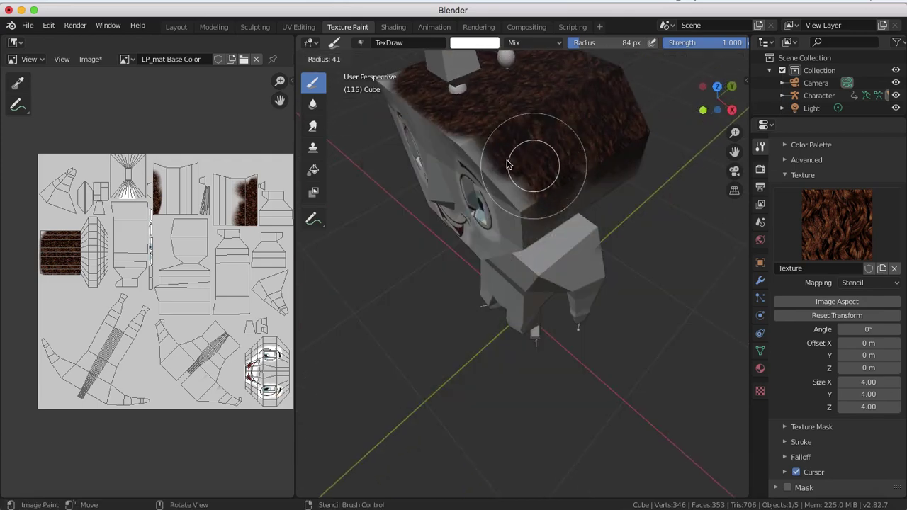
{"action": "left_click", "coordinate": [507, 164]}
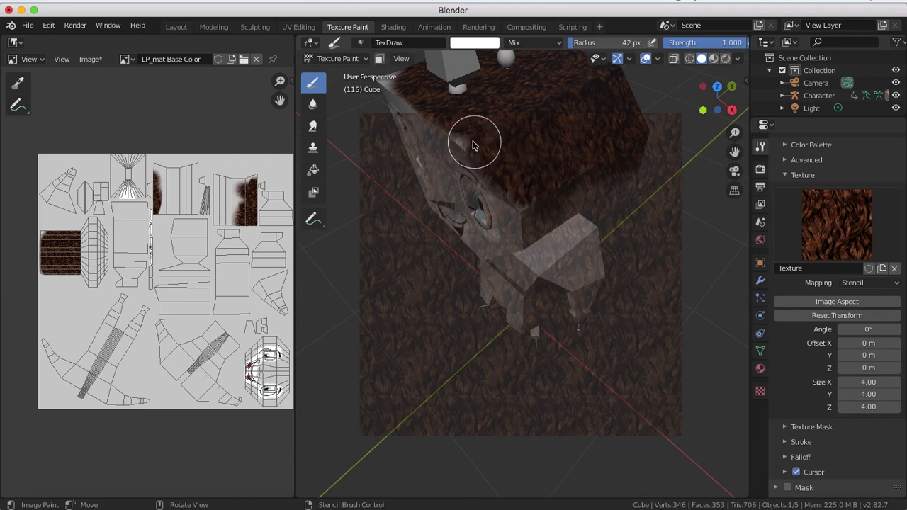
Reduce the brush radius to 18 px and paint a hair fringe across the forehead above the eyes.
{"action": "mouse_move", "coordinate": [548, 235]}
{"action": "middle_mouse_down"}
{"action": "mouse_move", "coordinate": [537, 179]}
{"action": "mouse_move", "coordinate": [522, 181]}
{"action": "mouse_move", "coordinate": [546, 170]}
{"action": "mouse_move", "coordinate": [587, 177]}
{"action": "mouse_move", "coordinate": [619, 201]}
{"action": "middle_mouse_up"}
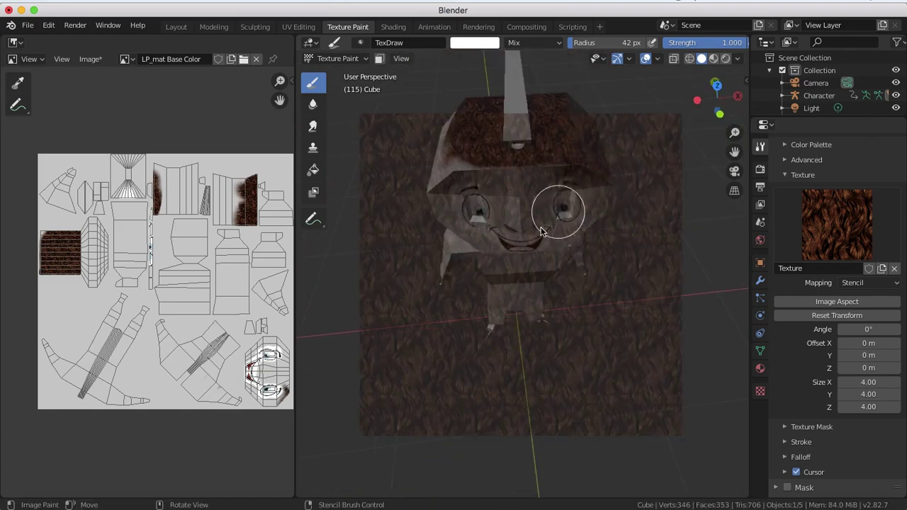
{"action": "scroll", "coordinate": [525, 235], "scroll_direction": "up", "scroll_amount": 5}
{"action": "scroll", "coordinate": [539, 227], "scroll_direction": "down", "scroll_amount": 5}
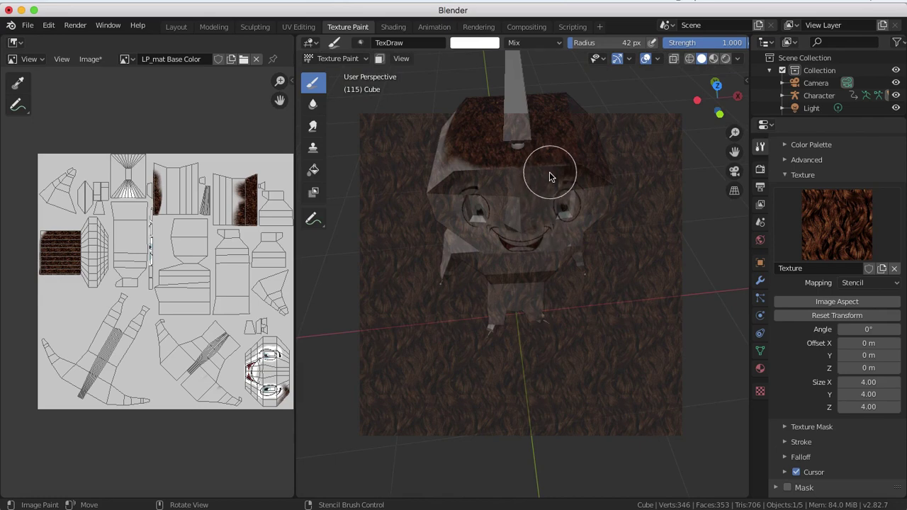
{"action": "key", "text": "f"}
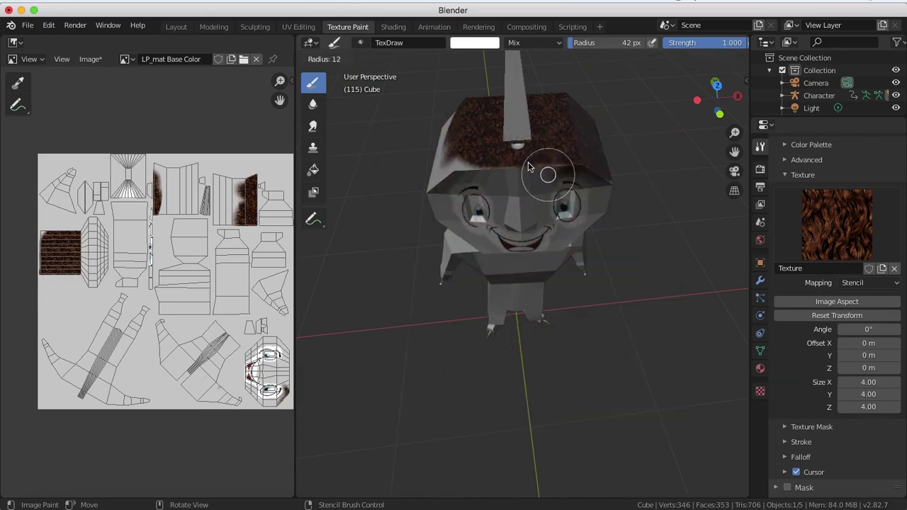
{"action": "left_click", "coordinate": [535, 174]}
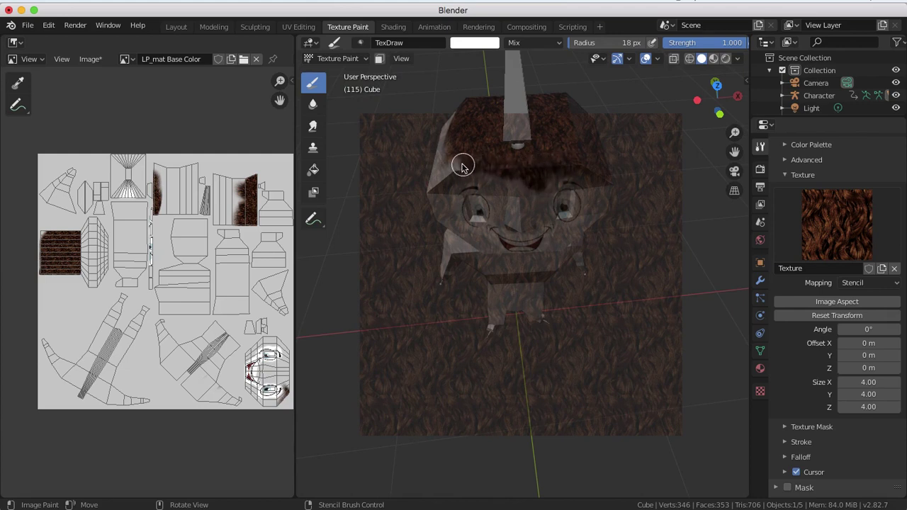
Extend the hair around the remaining bare temple and cover that side of the head with the 18 px brush.
{"action": "mouse_move", "coordinate": [445, 165]}
{"action": "middle_mouse_down"}
{"action": "mouse_move", "coordinate": [454, 120]}
{"action": "mouse_move", "coordinate": [491, 153]}
{"action": "middle_mouse_up"}
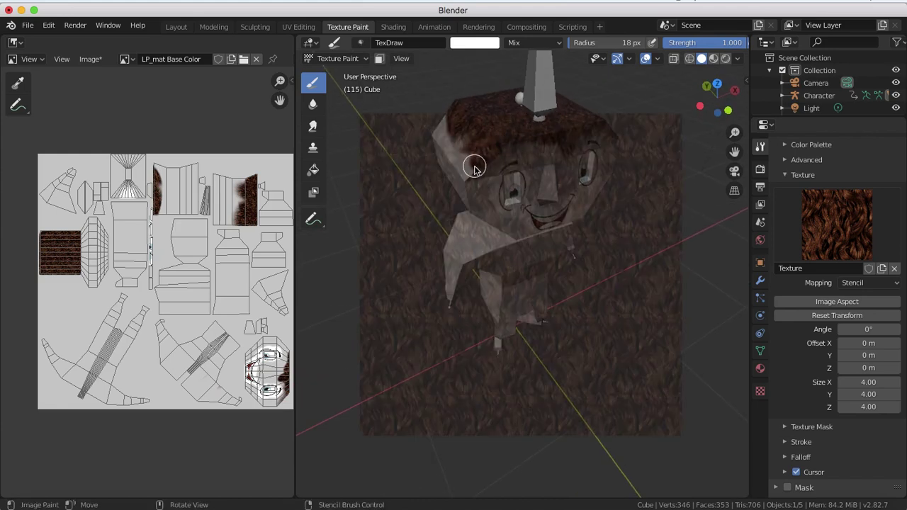
{"action": "left_click_drag", "start_coordinate": [468, 181], "coordinate": [464, 151]}
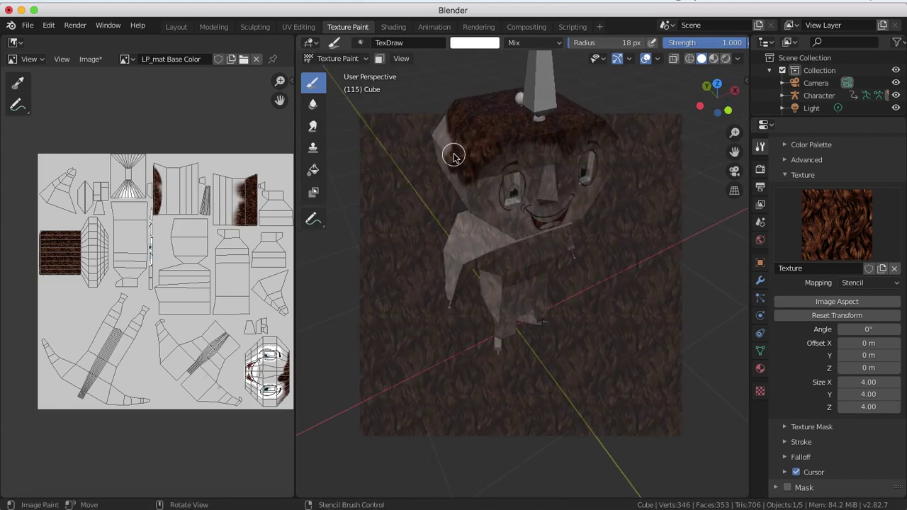
{"action": "middle_click_drag", "start_coordinate": [454, 156], "coordinate": [535, 174]}
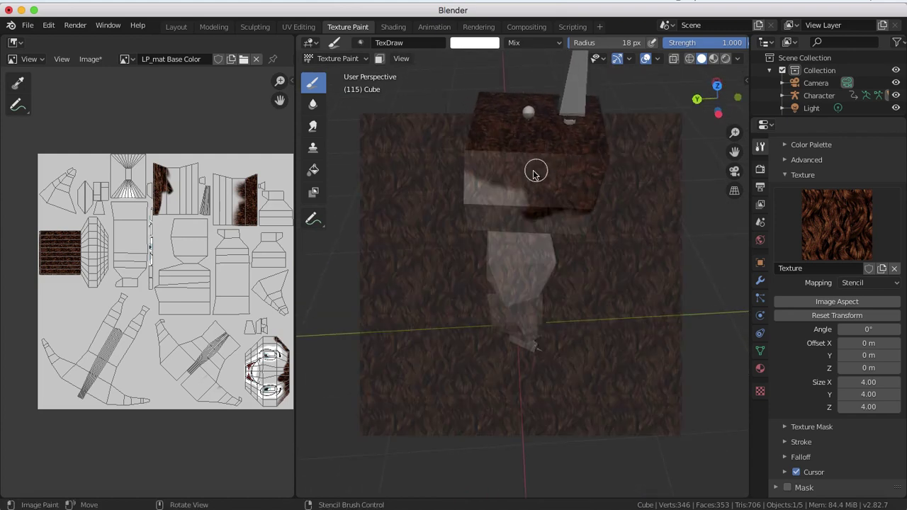
{"action": "mouse_move", "coordinate": [535, 174]}
{"action": "left_mouse_down"}
{"action": "mouse_move", "coordinate": [516, 206]}
{"action": "mouse_move", "coordinate": [477, 197]}
{"action": "left_mouse_up"}
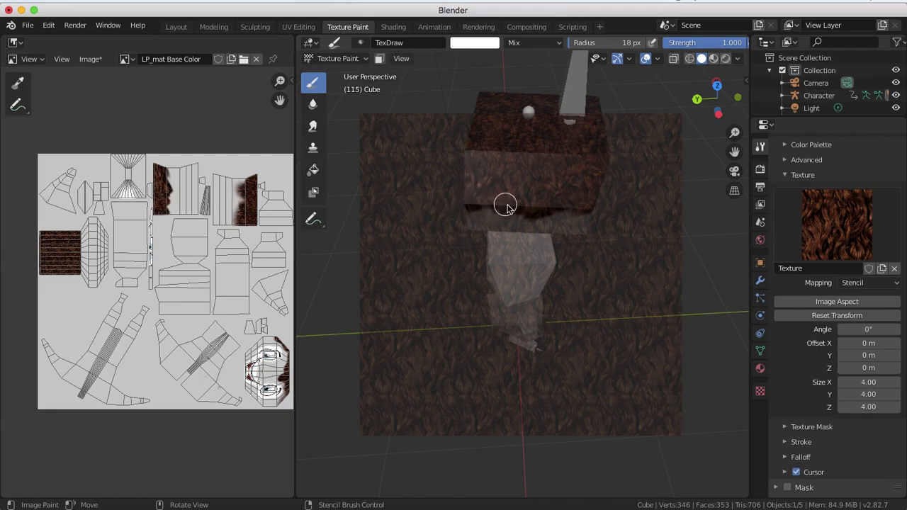
{"action": "middle_click_drag", "start_coordinate": [504, 205], "coordinate": [515, 183]}
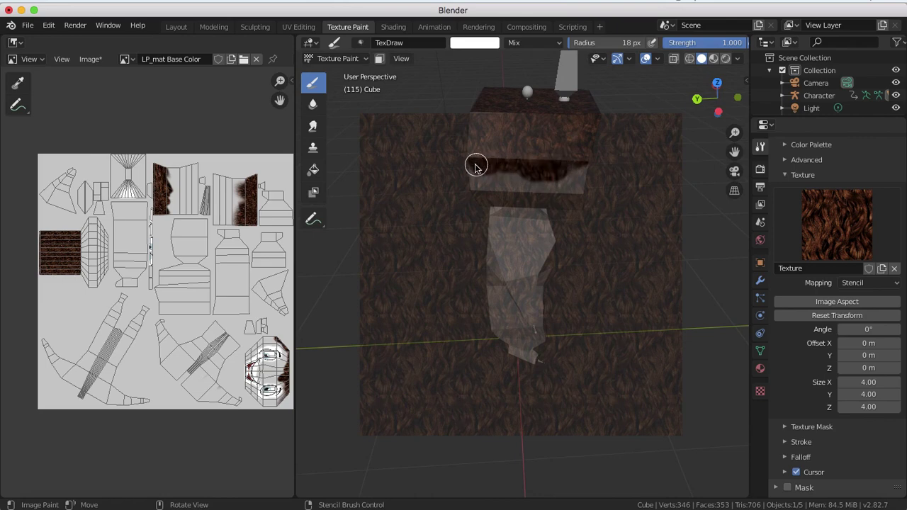
Cover the whole back of the head with stencilled hair down to the neckline using the 18 px brush.
{"action": "mouse_move", "coordinate": [468, 165]}
{"action": "middle_mouse_down"}
{"action": "mouse_move", "coordinate": [515, 181]}
{"action": "mouse_move", "coordinate": [567, 176]}
{"action": "mouse_move", "coordinate": [643, 187]}
{"action": "mouse_move", "coordinate": [685, 168]}
{"action": "mouse_move", "coordinate": [640, 166]}
{"action": "middle_mouse_up"}
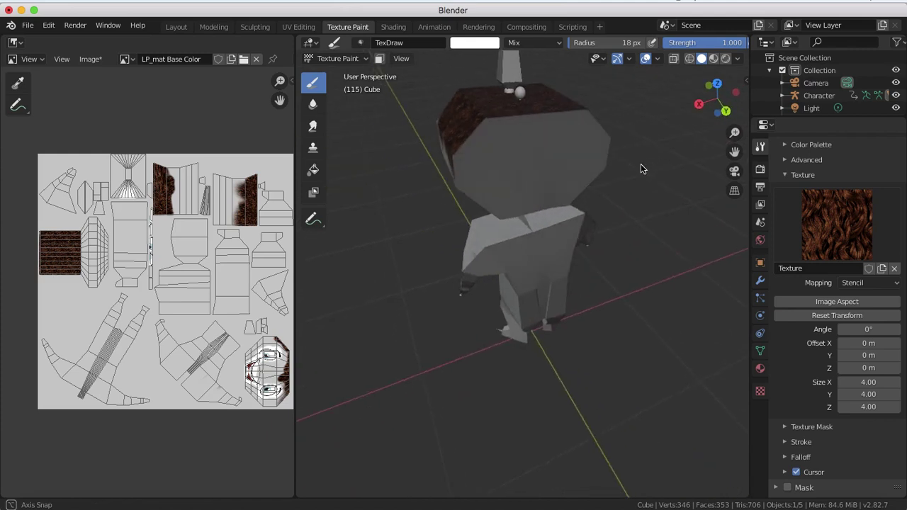
{"action": "mouse_move", "coordinate": [524, 174]}
{"action": "left_mouse_down"}
{"action": "mouse_move", "coordinate": [550, 168]}
{"action": "mouse_move", "coordinate": [520, 192]}
{"action": "left_mouse_up"}
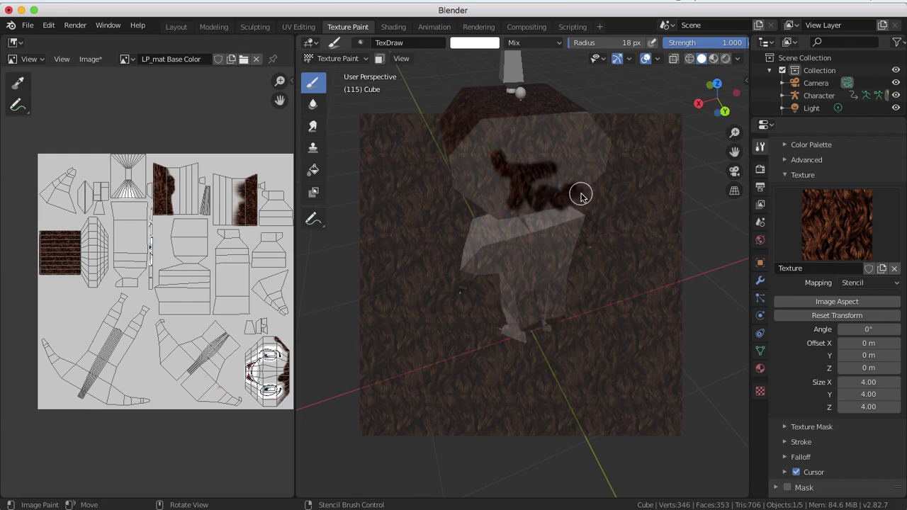
{"action": "mouse_move", "coordinate": [603, 170]}
{"action": "left_mouse_down"}
{"action": "mouse_move", "coordinate": [586, 162]}
{"action": "mouse_move", "coordinate": [535, 179]}
{"action": "left_mouse_up"}
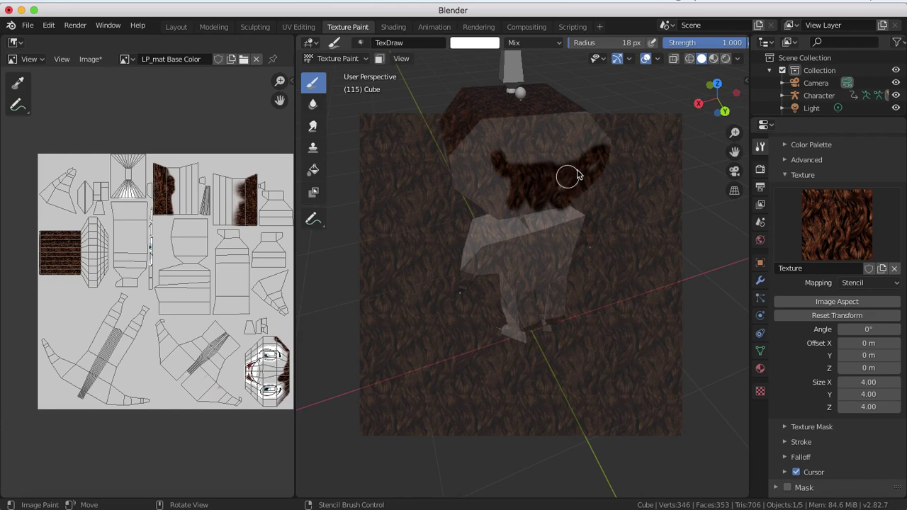
{"action": "mouse_move", "coordinate": [558, 150]}
{"action": "left_mouse_down"}
{"action": "mouse_move", "coordinate": [536, 142]}
{"action": "mouse_move", "coordinate": [503, 158]}
{"action": "mouse_move", "coordinate": [504, 185]}
{"action": "left_mouse_up"}
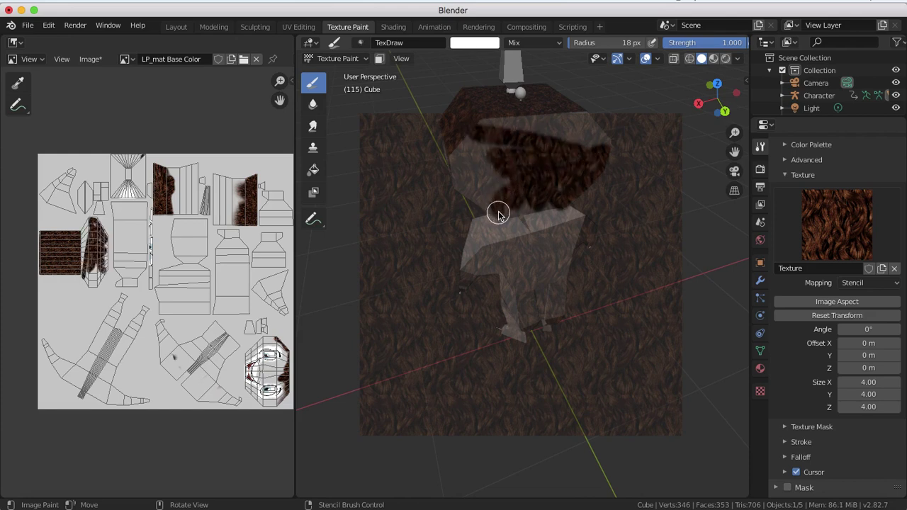
{"action": "mouse_move", "coordinate": [499, 215]}
{"action": "left_mouse_down"}
{"action": "mouse_move", "coordinate": [484, 165]}
{"action": "mouse_move", "coordinate": [527, 121]}
{"action": "mouse_move", "coordinate": [550, 113]}
{"action": "mouse_move", "coordinate": [577, 115]}
{"action": "mouse_move", "coordinate": [606, 137]}
{"action": "mouse_move", "coordinate": [565, 140]}
{"action": "left_mouse_up"}
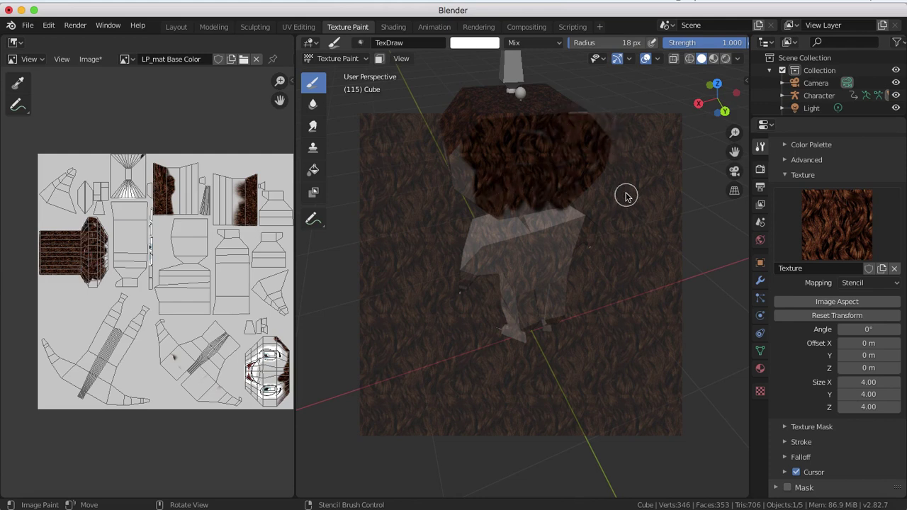
{"action": "middle_click_drag", "start_coordinate": [599, 156], "coordinate": [614, 146]}
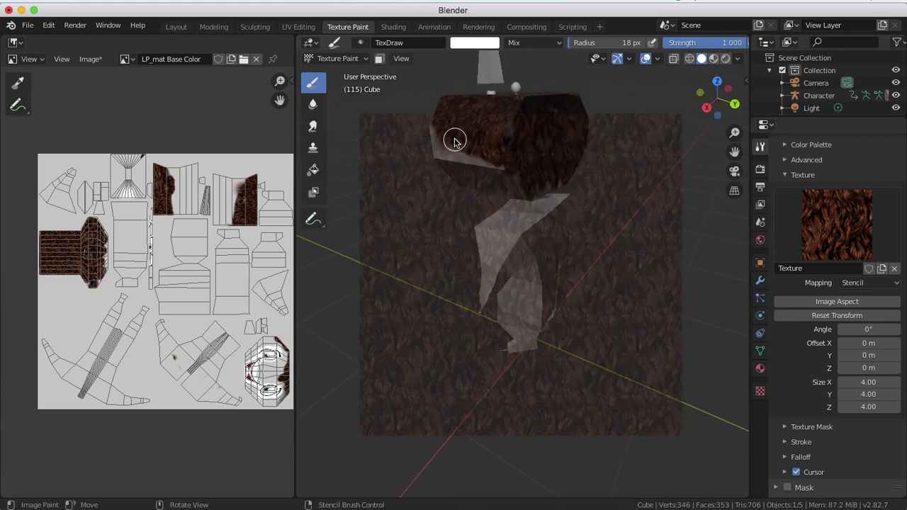
{"action": "mouse_move", "coordinate": [456, 139]}
{"action": "middle_mouse_down"}
{"action": "mouse_move", "coordinate": [501, 132]}
{"action": "mouse_move", "coordinate": [433, 140]}
{"action": "mouse_move", "coordinate": [439, 144]}
{"action": "middle_mouse_up"}
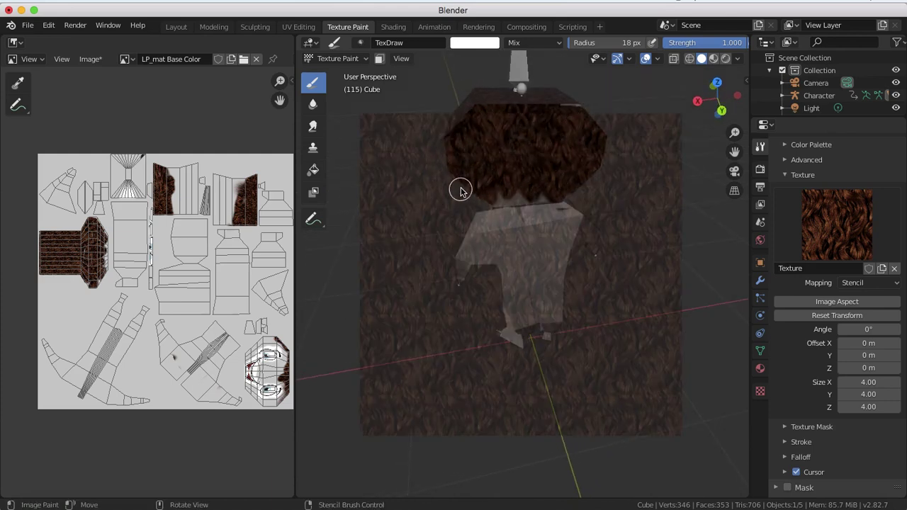
Fill the bare strip on the side of the head with hair, forming a sideburn beside the face.
{"action": "mouse_move", "coordinate": [563, 136]}
{"action": "middle_mouse_down"}
{"action": "mouse_move", "coordinate": [496, 182]}
{"action": "mouse_move", "coordinate": [530, 226]}
{"action": "mouse_move", "coordinate": [406, 151]}
{"action": "mouse_move", "coordinate": [352, 156]}
{"action": "mouse_move", "coordinate": [350, 146]}
{"action": "middle_mouse_up"}
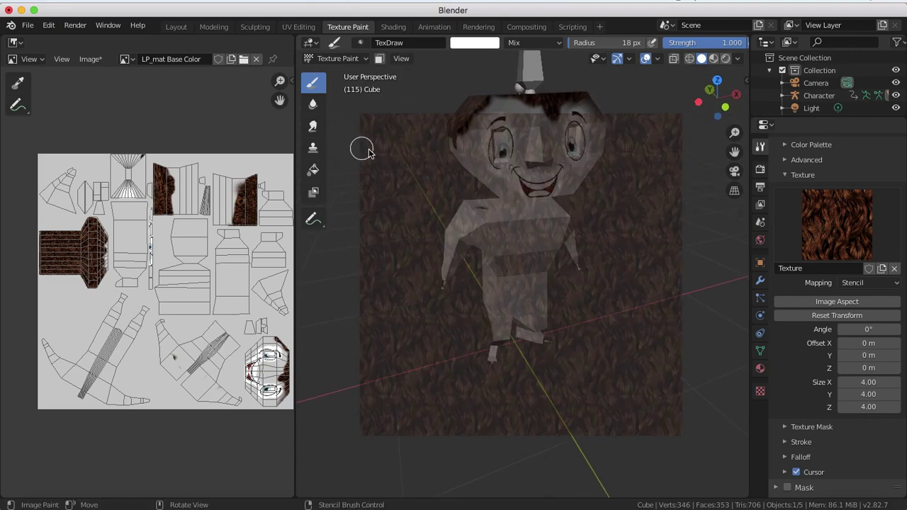
{"action": "middle_click_drag", "start_coordinate": [597, 203], "coordinate": [477, 220]}
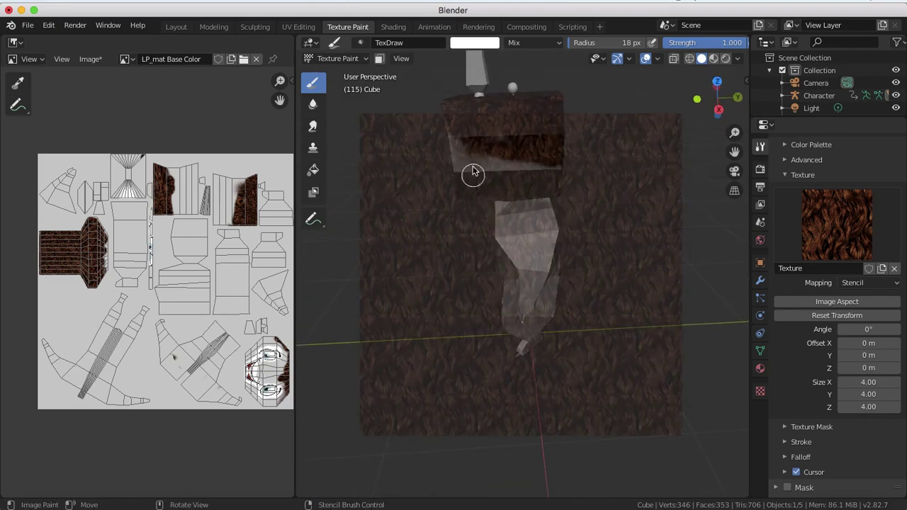
{"action": "mouse_move", "coordinate": [451, 135]}
{"action": "left_mouse_down"}
{"action": "mouse_move", "coordinate": [472, 158]}
{"action": "mouse_move", "coordinate": [531, 174]}
{"action": "mouse_move", "coordinate": [520, 162]}
{"action": "mouse_move", "coordinate": [560, 165]}
{"action": "mouse_move", "coordinate": [480, 148]}
{"action": "left_mouse_up"}
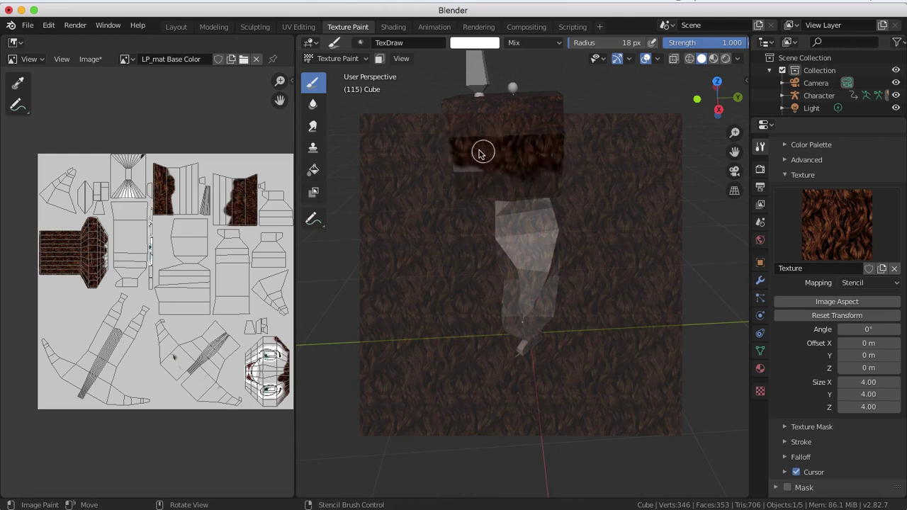
Extend the hair lower over the opposite side of the head and blend it into the hair at the back.
{"action": "mouse_move", "coordinate": [479, 148]}
{"action": "middle_mouse_down"}
{"action": "mouse_move", "coordinate": [454, 153]}
{"action": "mouse_move", "coordinate": [659, 137]}
{"action": "mouse_move", "coordinate": [446, 139]}
{"action": "mouse_move", "coordinate": [581, 144]}
{"action": "mouse_move", "coordinate": [553, 159]}
{"action": "mouse_move", "coordinate": [516, 148]}
{"action": "mouse_move", "coordinate": [522, 156]}
{"action": "middle_mouse_up"}
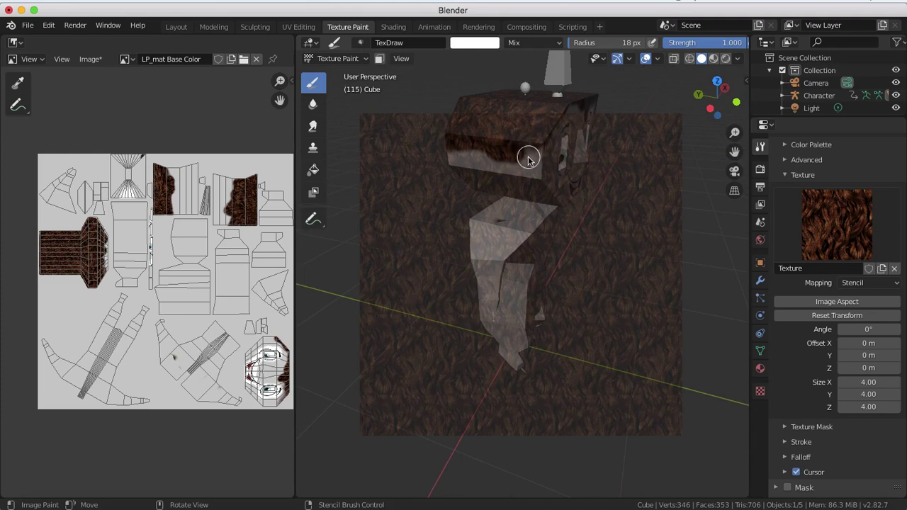
{"action": "mouse_move", "coordinate": [528, 159]}
{"action": "left_mouse_down"}
{"action": "mouse_move", "coordinate": [517, 174]}
{"action": "mouse_move", "coordinate": [492, 178]}
{"action": "mouse_move", "coordinate": [449, 156]}
{"action": "mouse_move", "coordinate": [488, 156]}
{"action": "mouse_move", "coordinate": [486, 170]}
{"action": "mouse_move", "coordinate": [448, 164]}
{"action": "mouse_move", "coordinate": [458, 168]}
{"action": "left_mouse_up"}
{"action": "mouse_move", "coordinate": [458, 168]}
{"action": "middle_mouse_down"}
{"action": "mouse_move", "coordinate": [522, 149]}
{"action": "mouse_move", "coordinate": [516, 155]}
{"action": "mouse_move", "coordinate": [557, 157]}
{"action": "mouse_move", "coordinate": [540, 134]}
{"action": "mouse_move", "coordinate": [504, 118]}
{"action": "mouse_move", "coordinate": [514, 115]}
{"action": "middle_mouse_up"}
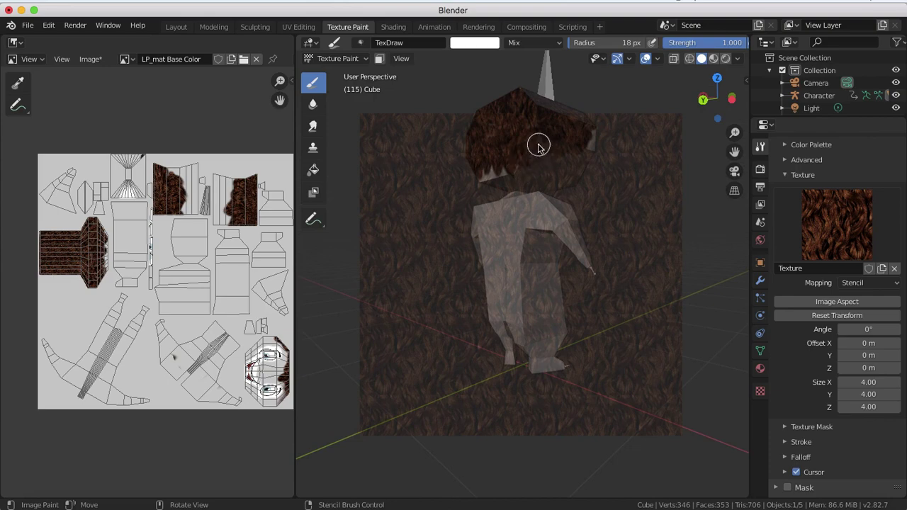
{"action": "middle_click_drag", "start_coordinate": [538, 147], "coordinate": [575, 151]}
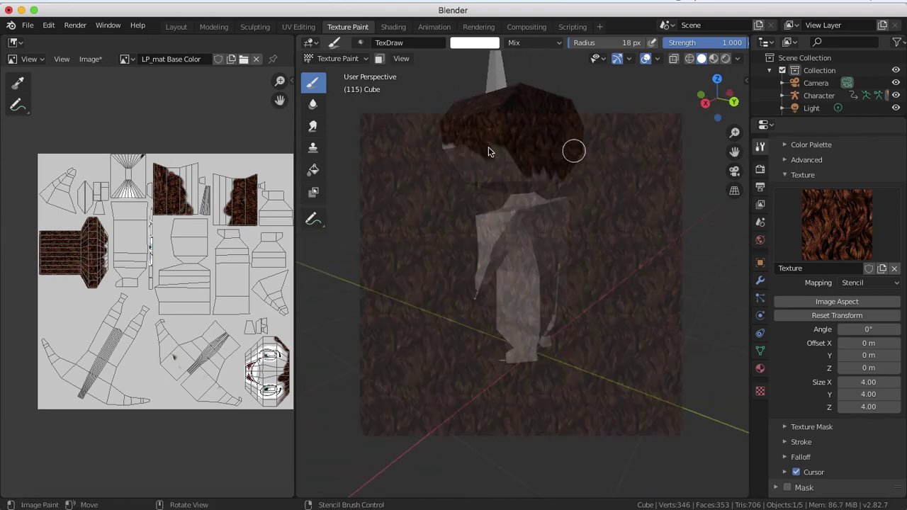
{"action": "middle_click_drag", "start_coordinate": [487, 146], "coordinate": [498, 156]}
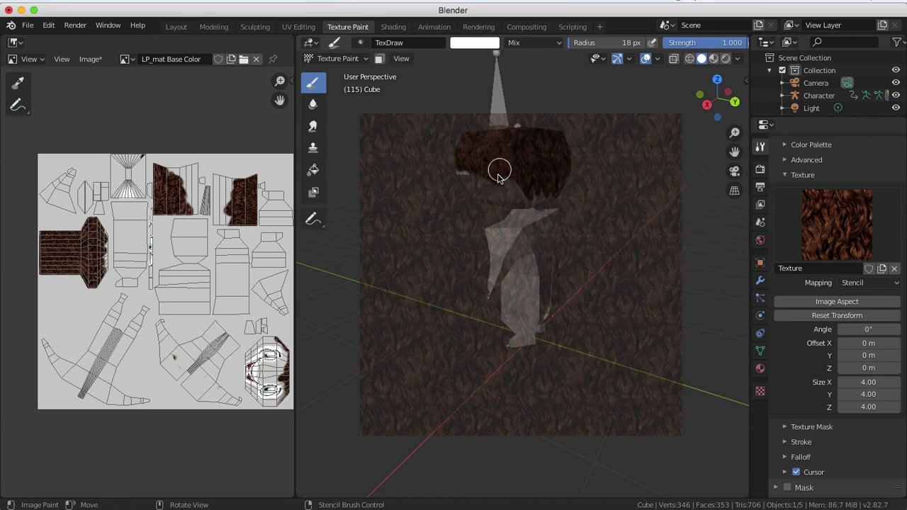
Replace the brush's hair texture image with sweater.jpg from the Desktop folder.
{"action": "middle_click_drag", "start_coordinate": [515, 188], "coordinate": [395, 175]}
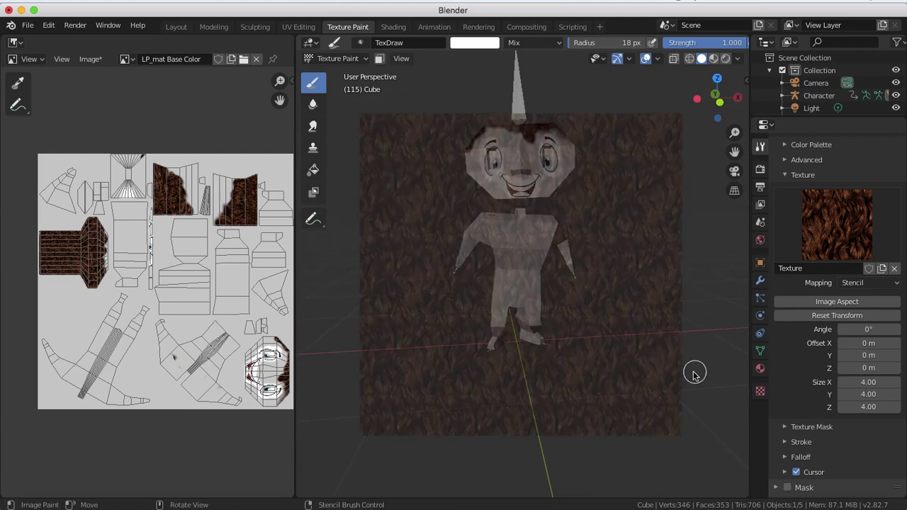
{"action": "left_click", "coordinate": [760, 392]}
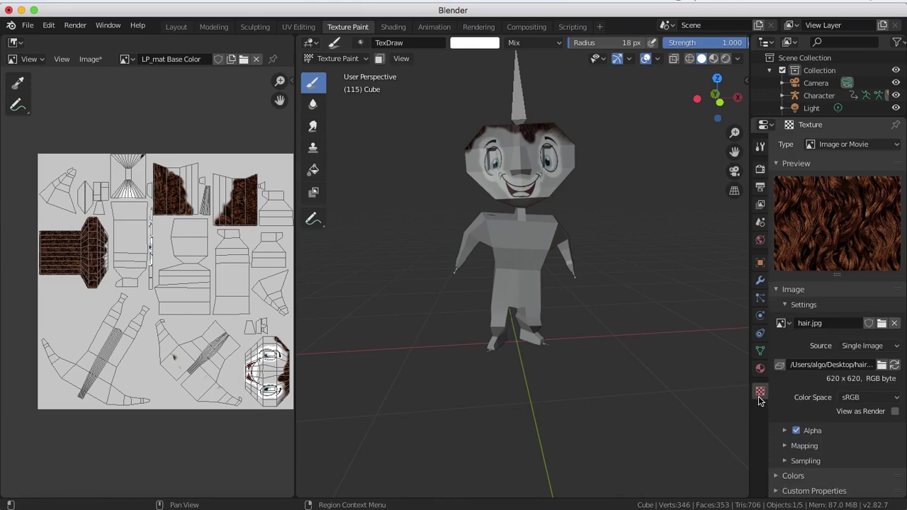
{"action": "left_click", "coordinate": [881, 324]}
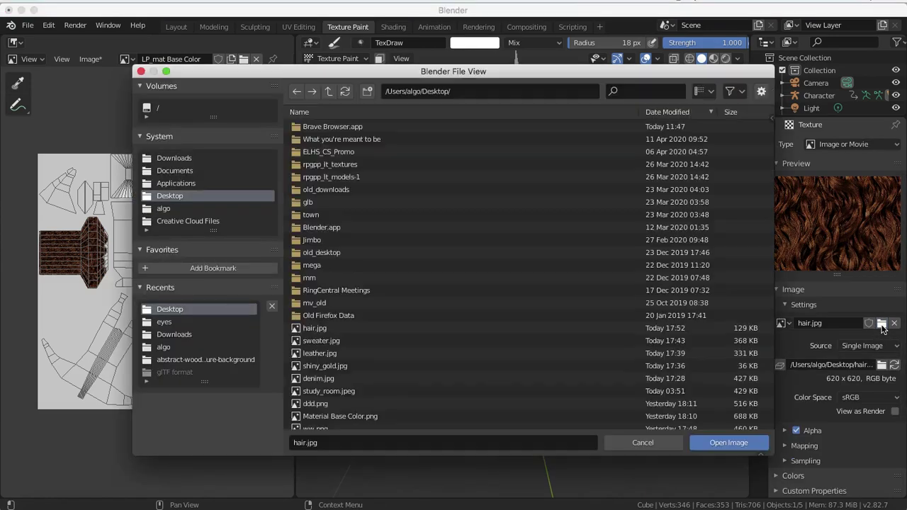
{"action": "double_click", "coordinate": [311, 341]}
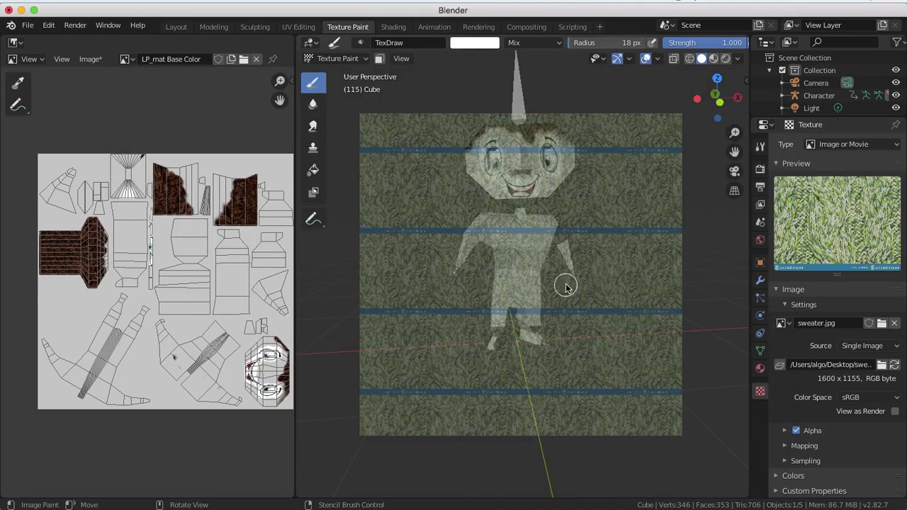
Change the TexDraw brush colour from white to a light peach.
{"action": "scroll", "coordinate": [551, 278], "scroll_direction": "up", "scroll_amount": 5}
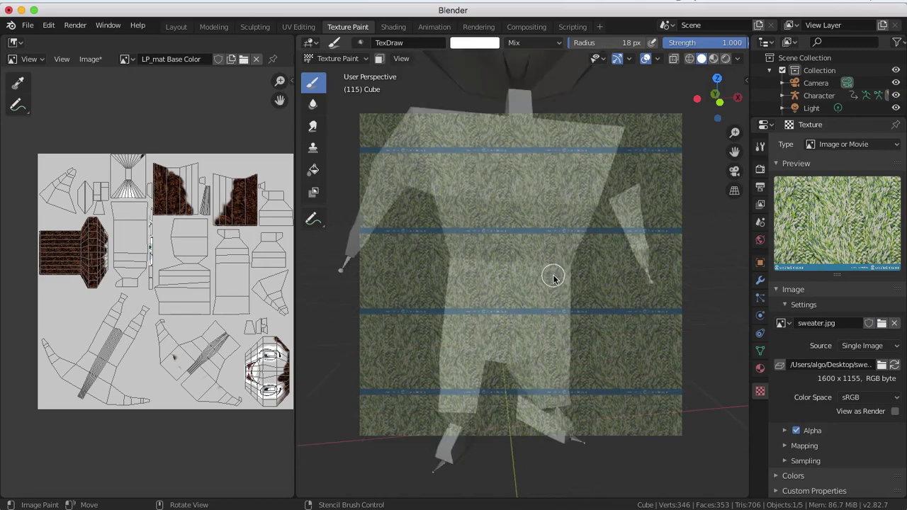
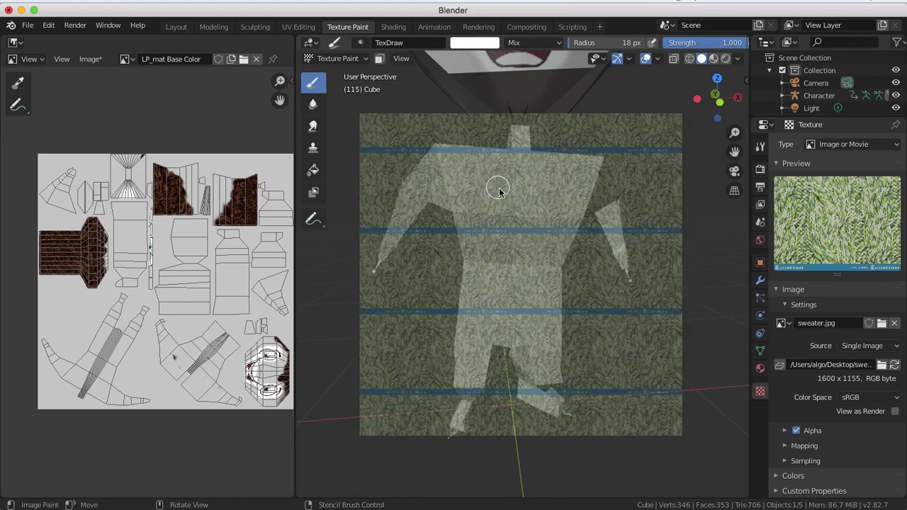
{"action": "left_click", "coordinate": [479, 44]}
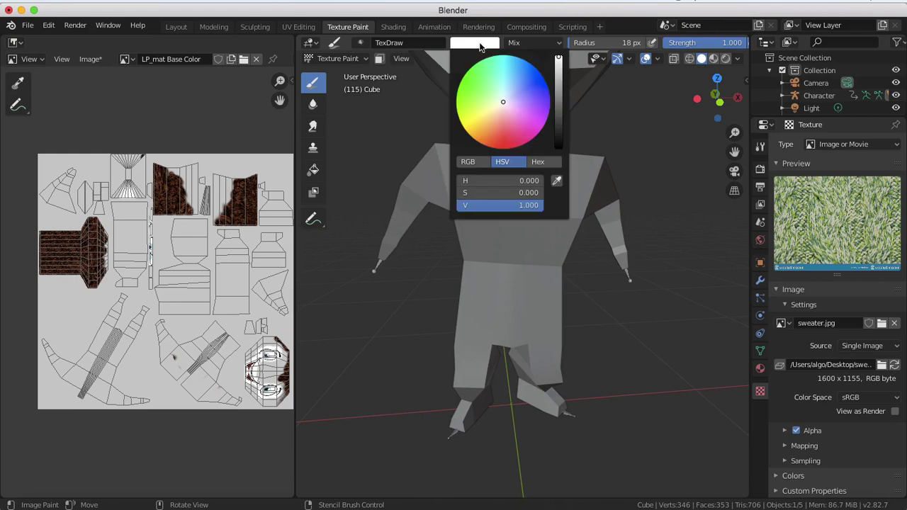
{"action": "left_click_drag", "start_coordinate": [499, 108], "coordinate": [496, 113]}
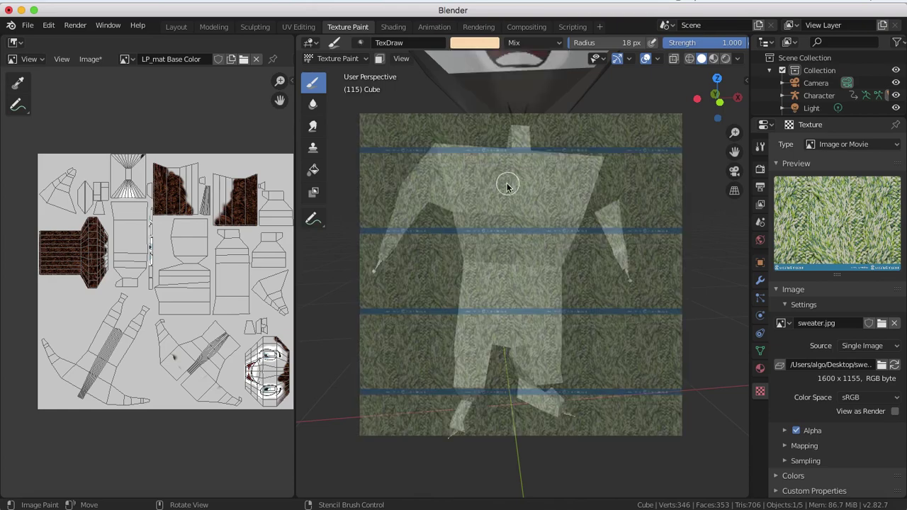
Paint the sweater texture across the front of the character's upper chest, out to its side edge.
{"action": "left_click_drag", "start_coordinate": [479, 187], "coordinate": [530, 192]}
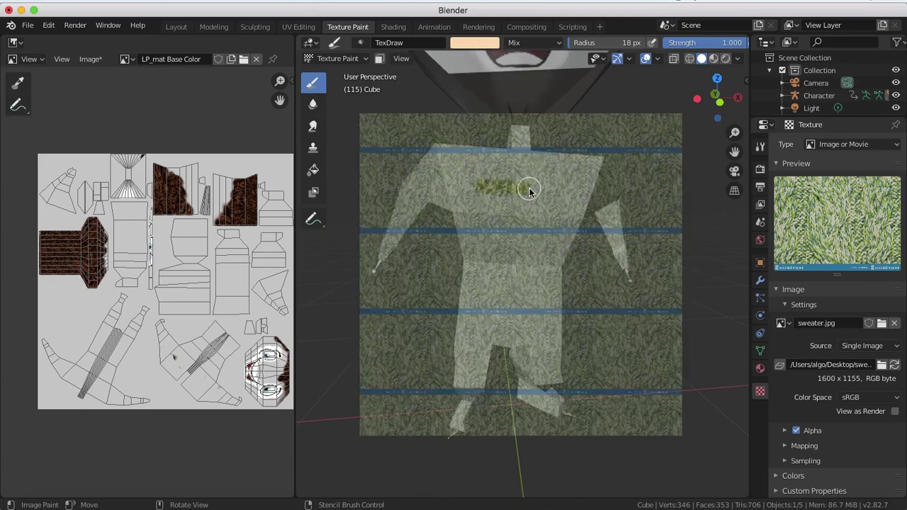
{"action": "mouse_move", "coordinate": [471, 187]}
{"action": "left_mouse_down"}
{"action": "mouse_move", "coordinate": [544, 178]}
{"action": "mouse_move", "coordinate": [481, 184]}
{"action": "mouse_move", "coordinate": [550, 192]}
{"action": "mouse_move", "coordinate": [572, 180]}
{"action": "mouse_move", "coordinate": [531, 183]}
{"action": "mouse_move", "coordinate": [575, 178]}
{"action": "mouse_move", "coordinate": [581, 204]}
{"action": "mouse_move", "coordinate": [466, 209]}
{"action": "mouse_move", "coordinate": [449, 183]}
{"action": "mouse_move", "coordinate": [481, 179]}
{"action": "mouse_move", "coordinate": [464, 170]}
{"action": "mouse_move", "coordinate": [511, 162]}
{"action": "mouse_move", "coordinate": [595, 178]}
{"action": "left_mouse_up"}
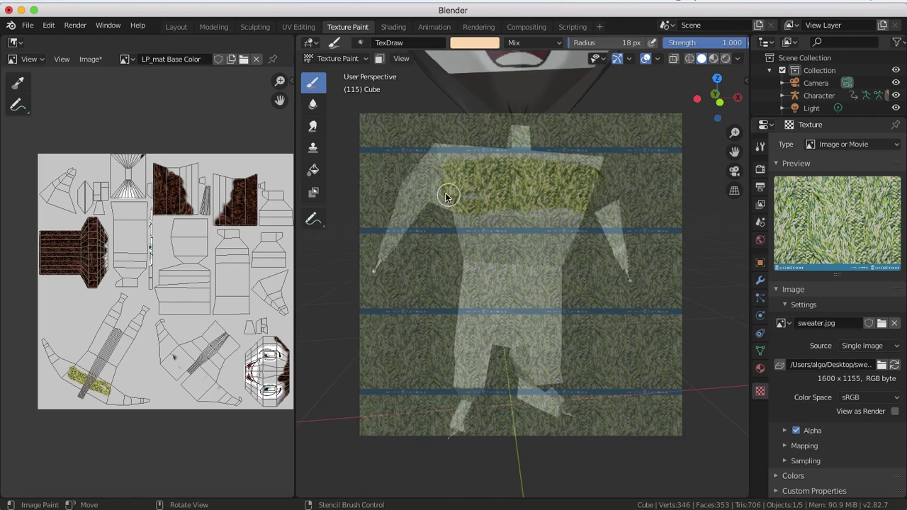
{"action": "left_click_drag", "start_coordinate": [446, 197], "coordinate": [436, 192]}
{"action": "middle_click_drag", "start_coordinate": [435, 192], "coordinate": [494, 209]}
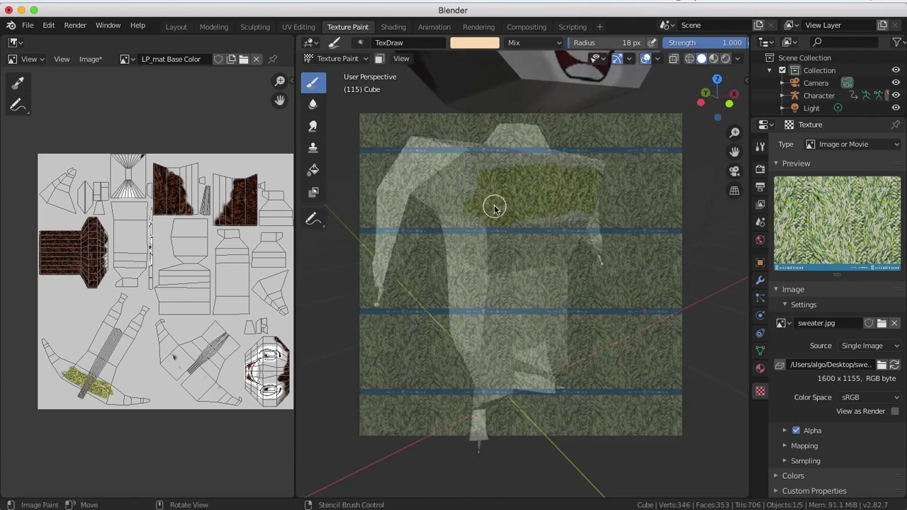
{"action": "left_click_drag", "start_coordinate": [462, 197], "coordinate": [453, 180]}
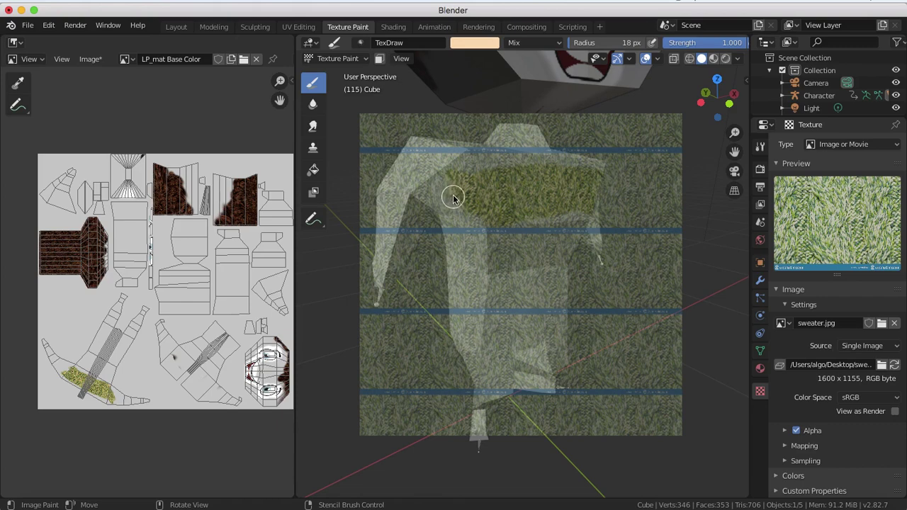
{"action": "mouse_move", "coordinate": [459, 195]}
{"action": "left_mouse_down"}
{"action": "mouse_move", "coordinate": [430, 187]}
{"action": "mouse_move", "coordinate": [491, 164]}
{"action": "mouse_move", "coordinate": [541, 177]}
{"action": "left_mouse_up"}
Continue the sweater texture from the chest around its other edge and onto the top of the shoulder.
{"action": "mouse_move", "coordinate": [542, 179]}
{"action": "middle_mouse_down"}
{"action": "mouse_move", "coordinate": [454, 181]}
{"action": "mouse_move", "coordinate": [413, 205]}
{"action": "middle_mouse_up"}
{"action": "mouse_move", "coordinate": [489, 200]}
{"action": "left_mouse_down"}
{"action": "mouse_move", "coordinate": [543, 202]}
{"action": "mouse_move", "coordinate": [520, 210]}
{"action": "mouse_move", "coordinate": [551, 188]}
{"action": "left_mouse_up"}
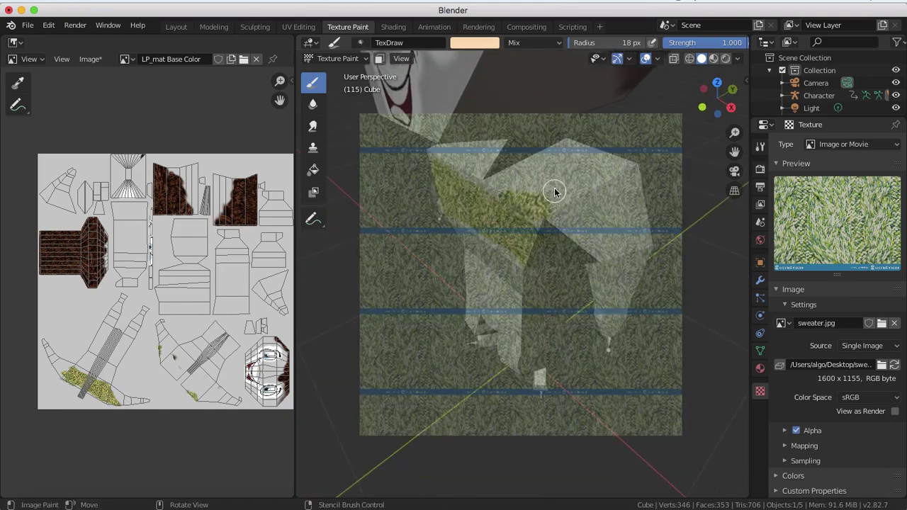
{"action": "middle_click_drag", "start_coordinate": [551, 188], "coordinate": [515, 244]}
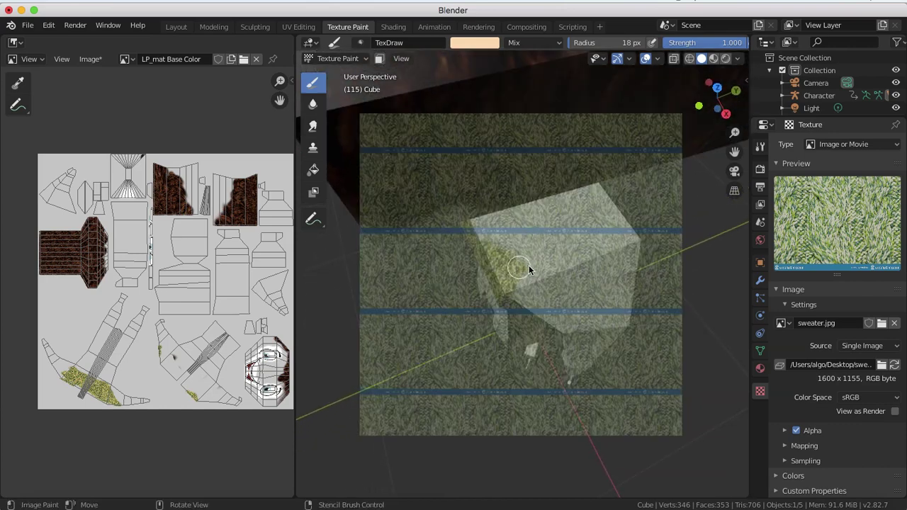
{"action": "mouse_move", "coordinate": [529, 266]}
{"action": "left_mouse_down"}
{"action": "mouse_move", "coordinate": [565, 266]}
{"action": "mouse_move", "coordinate": [506, 271]}
{"action": "left_mouse_up"}
{"action": "mouse_move", "coordinate": [518, 261]}
{"action": "middle_mouse_down"}
{"action": "mouse_move", "coordinate": [508, 270]}
{"action": "mouse_move", "coordinate": [486, 265]}
{"action": "middle_mouse_up"}
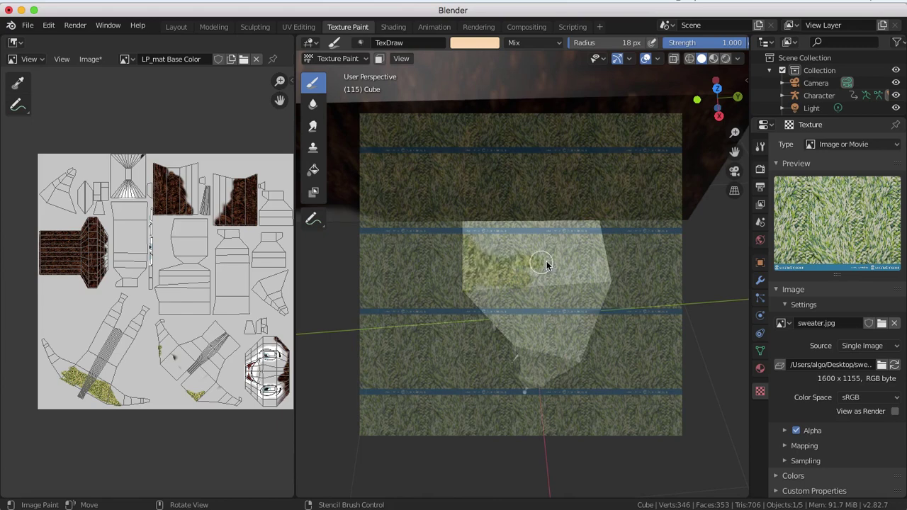
{"action": "mouse_move", "coordinate": [546, 265]}
{"action": "left_mouse_down"}
{"action": "mouse_move", "coordinate": [555, 272]}
{"action": "mouse_move", "coordinate": [550, 268]}
{"action": "left_mouse_up"}
{"action": "mouse_move", "coordinate": [510, 258]}
{"action": "middle_mouse_down"}
{"action": "mouse_move", "coordinate": [482, 250]}
{"action": "mouse_move", "coordinate": [502, 257]}
{"action": "mouse_move", "coordinate": [494, 265]}
{"action": "middle_mouse_up"}
Shift the stencil over the shoulder, enlarge the brush radius to 37 px and fill in more of the shoulder's surface.
{"action": "right_click_drag", "start_coordinate": [494, 265], "coordinate": [504, 185]}
{"action": "mouse_move", "coordinate": [480, 194]}
{"action": "left_mouse_down"}
{"action": "mouse_move", "coordinate": [574, 225]}
{"action": "mouse_move", "coordinate": [432, 201]}
{"action": "mouse_move", "coordinate": [455, 190]}
{"action": "left_mouse_up"}
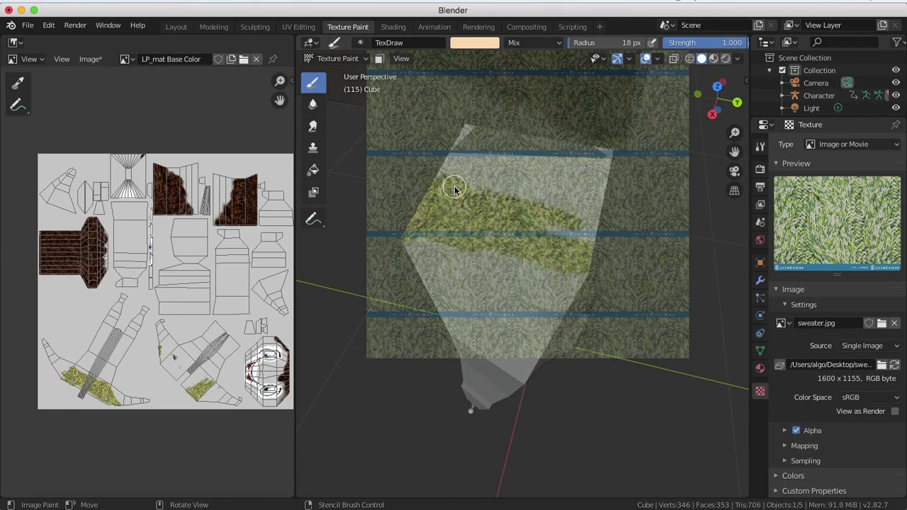
{"action": "key", "text": "f"}
{"action": "left_click", "coordinate": [466, 210]}
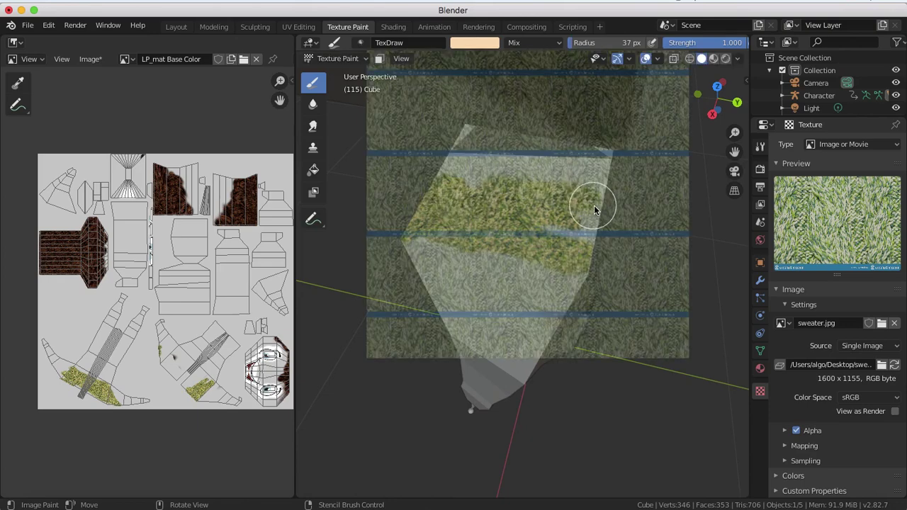
{"action": "left_click_drag", "start_coordinate": [543, 188], "coordinate": [476, 178]}
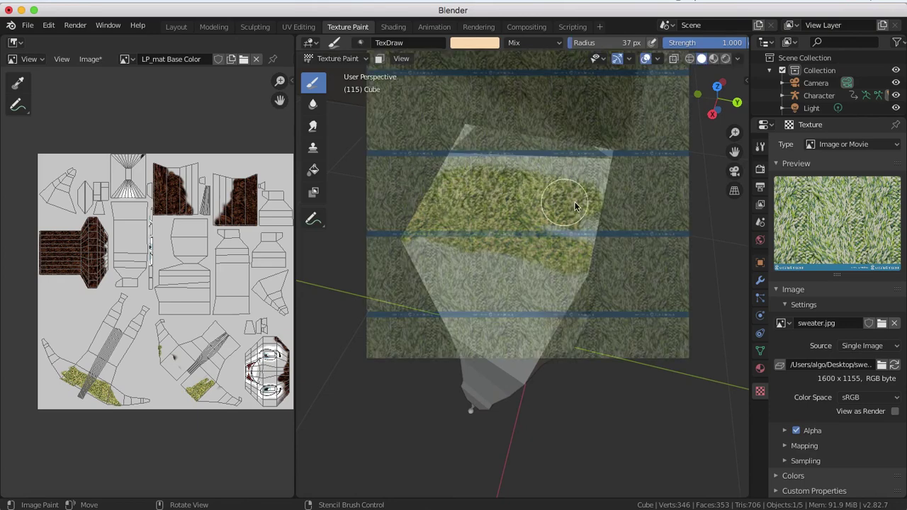
Paint the sweater texture over the rear of the shoulder and in a band across the upper back.
{"action": "middle_click_drag", "start_coordinate": [543, 199], "coordinate": [461, 198]}
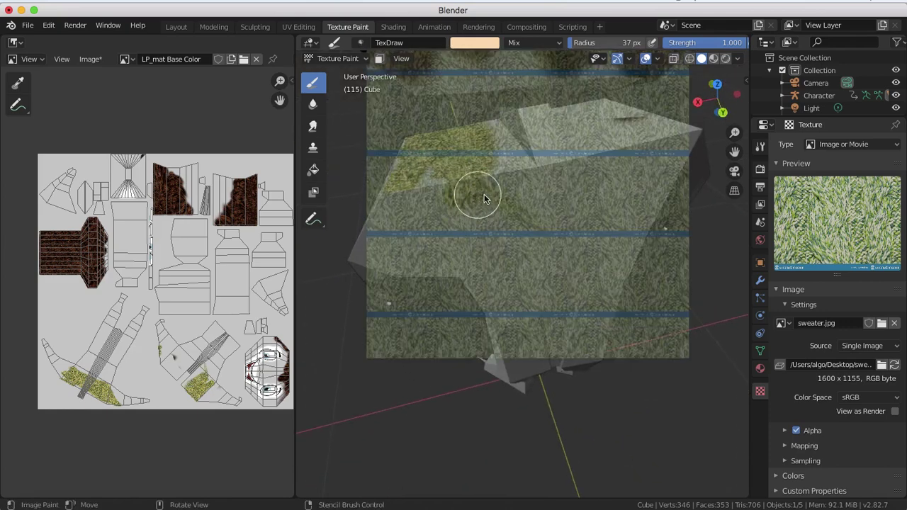
{"action": "left_click_drag", "start_coordinate": [404, 182], "coordinate": [478, 188]}
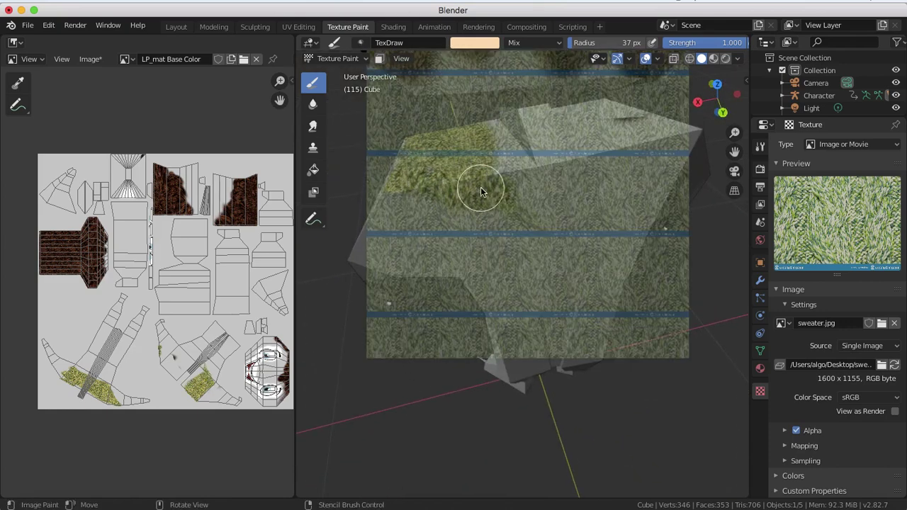
{"action": "mouse_move", "coordinate": [477, 188]}
{"action": "middle_mouse_down"}
{"action": "mouse_move", "coordinate": [431, 176]}
{"action": "mouse_move", "coordinate": [438, 182]}
{"action": "middle_mouse_up"}
{"action": "left_click_drag", "start_coordinate": [435, 198], "coordinate": [603, 199]}
{"action": "mouse_move", "coordinate": [390, 196]}
{"action": "left_mouse_down"}
{"action": "mouse_move", "coordinate": [587, 183]}
{"action": "mouse_move", "coordinate": [640, 193]}
{"action": "mouse_move", "coordinate": [585, 175]}
{"action": "mouse_move", "coordinate": [482, 177]}
{"action": "mouse_move", "coordinate": [475, 196]}
{"action": "left_mouse_up"}
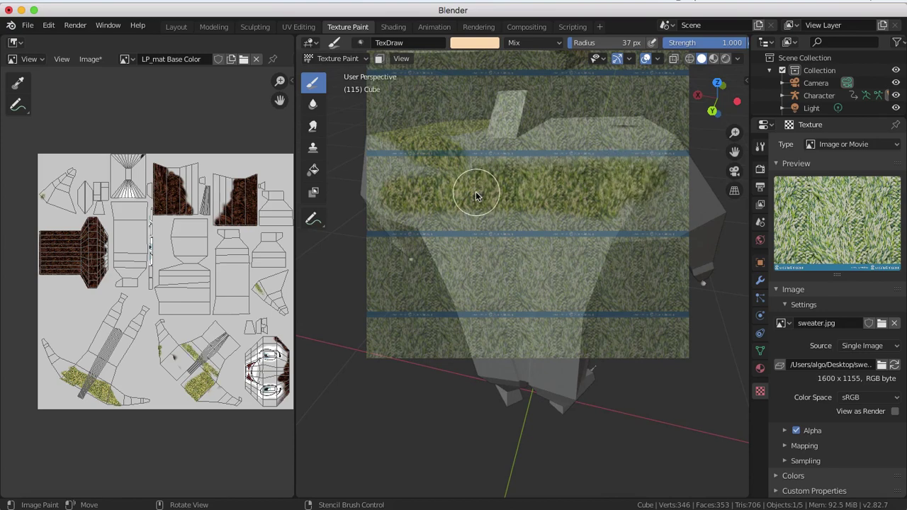
Move the stencil so its blue stripe clears the unpainted area and cover the middle of the back with sweater texture.
{"action": "mouse_move", "coordinate": [476, 192]}
{"action": "right_mouse_down"}
{"action": "mouse_move", "coordinate": [474, 234]}
{"action": "mouse_move", "coordinate": [461, 225]}
{"action": "right_mouse_up"}
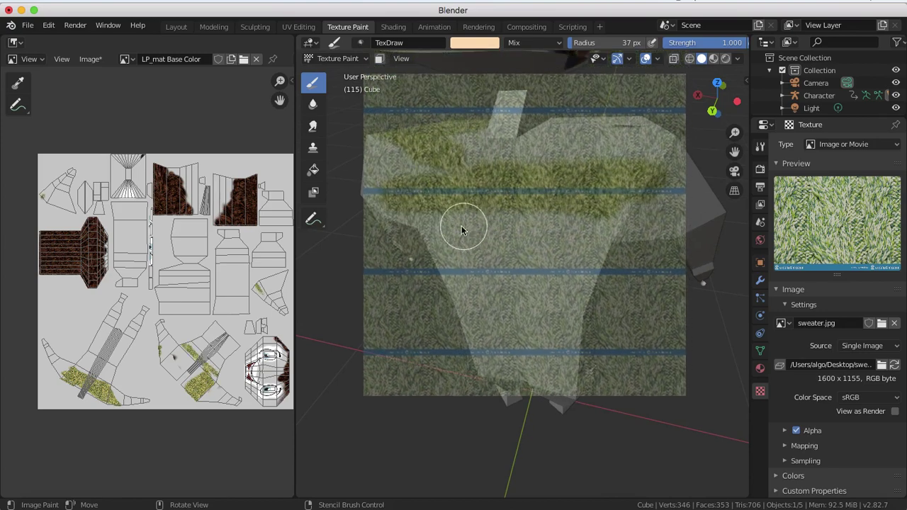
{"action": "left_click_drag", "start_coordinate": [401, 217], "coordinate": [560, 217]}
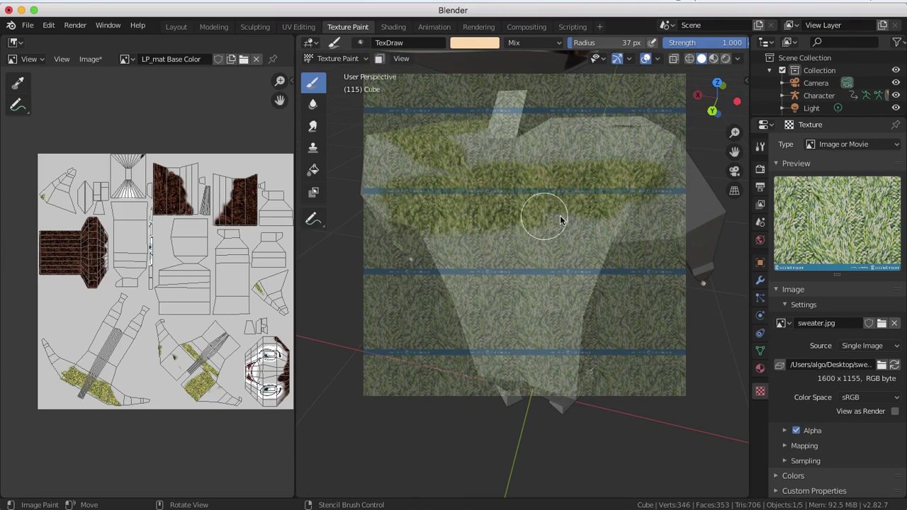
{"action": "left_click_drag", "start_coordinate": [633, 225], "coordinate": [484, 241]}
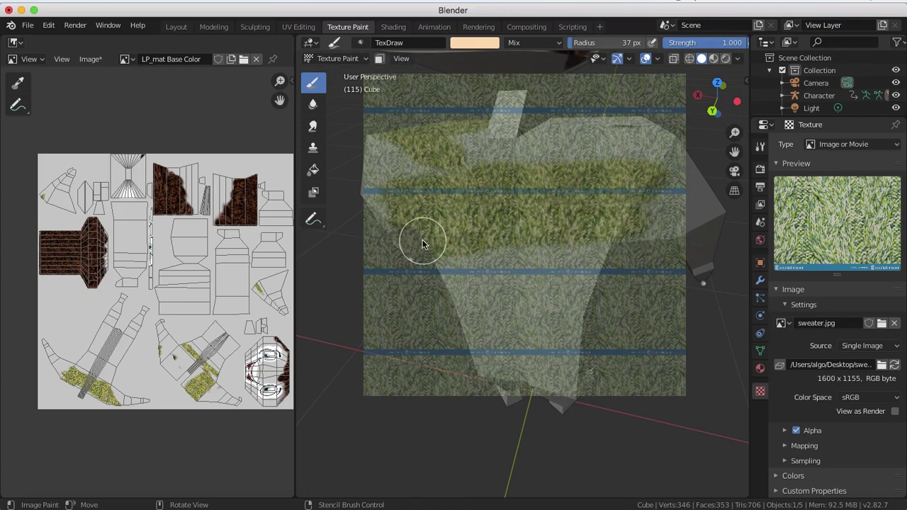
{"action": "left_click_drag", "start_coordinate": [422, 244], "coordinate": [545, 243]}
Extend the sweater texture down the lower back to just above the legs, repositioning the stencil to avoid its blue stripes.
{"action": "right_click_drag", "start_coordinate": [596, 250], "coordinate": [591, 280]}
{"action": "mouse_move", "coordinate": [571, 275]}
{"action": "left_mouse_down"}
{"action": "mouse_move", "coordinate": [415, 274]}
{"action": "mouse_move", "coordinate": [547, 257]}
{"action": "mouse_move", "coordinate": [565, 264]}
{"action": "left_mouse_up"}
{"action": "right_click_drag", "start_coordinate": [565, 264], "coordinate": [569, 286]}
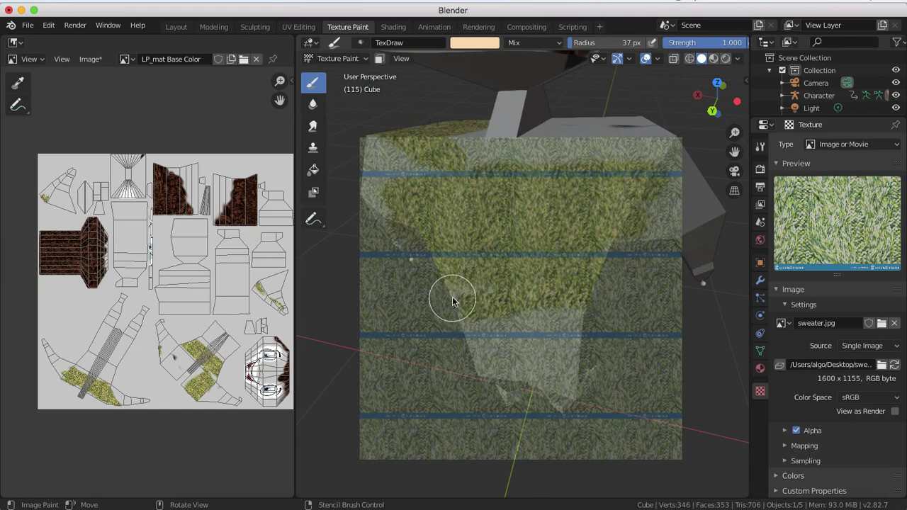
{"action": "left_click_drag", "start_coordinate": [589, 308], "coordinate": [543, 289]}
{"action": "right_click_drag", "start_coordinate": [543, 290], "coordinate": [569, 329]}
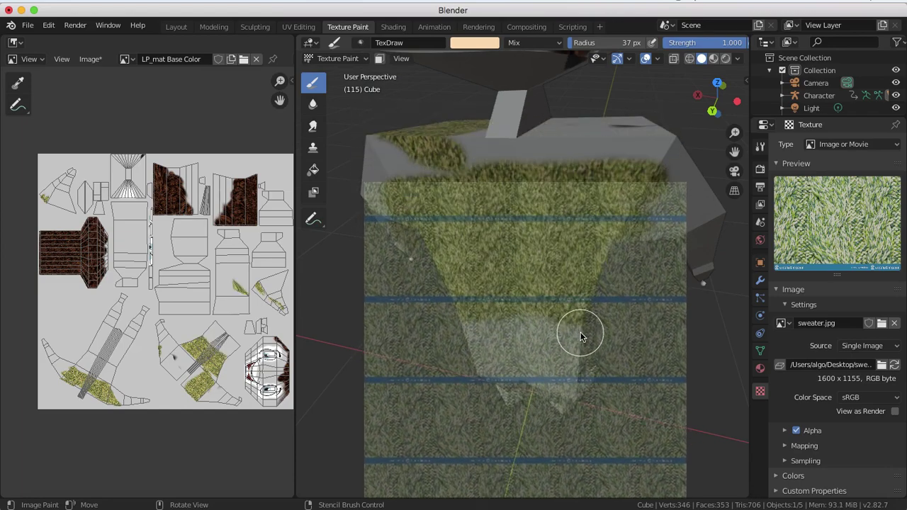
{"action": "left_click_drag", "start_coordinate": [580, 338], "coordinate": [474, 336]}
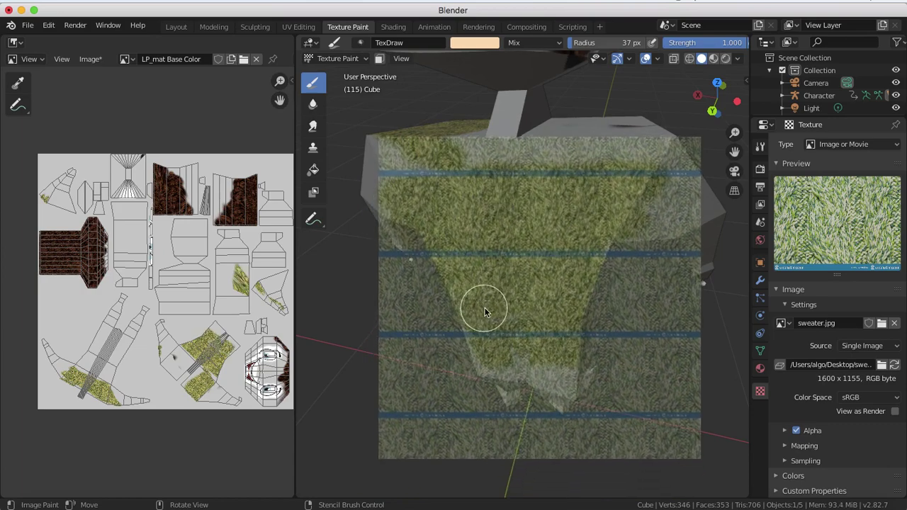
{"action": "middle_click_drag", "start_coordinate": [486, 320], "coordinate": [506, 289]}
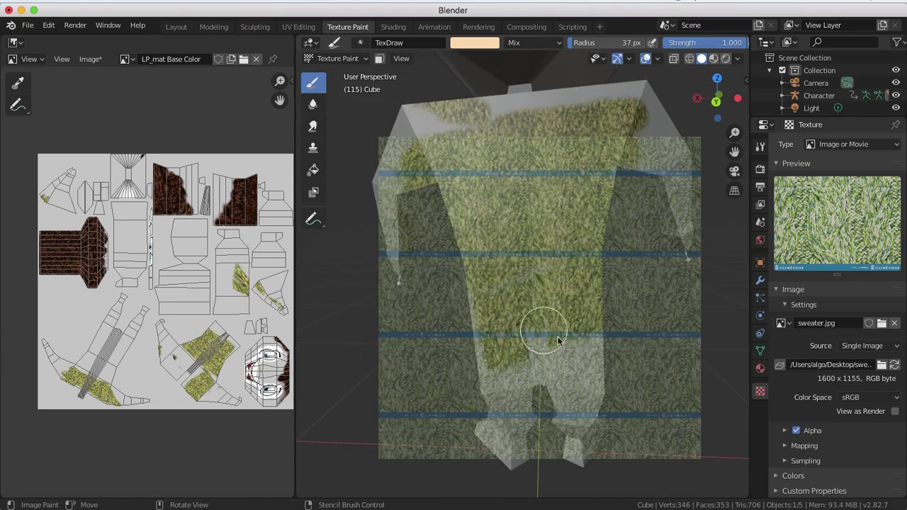
{"action": "middle_click_drag", "start_coordinate": [577, 299], "coordinate": [576, 289]}
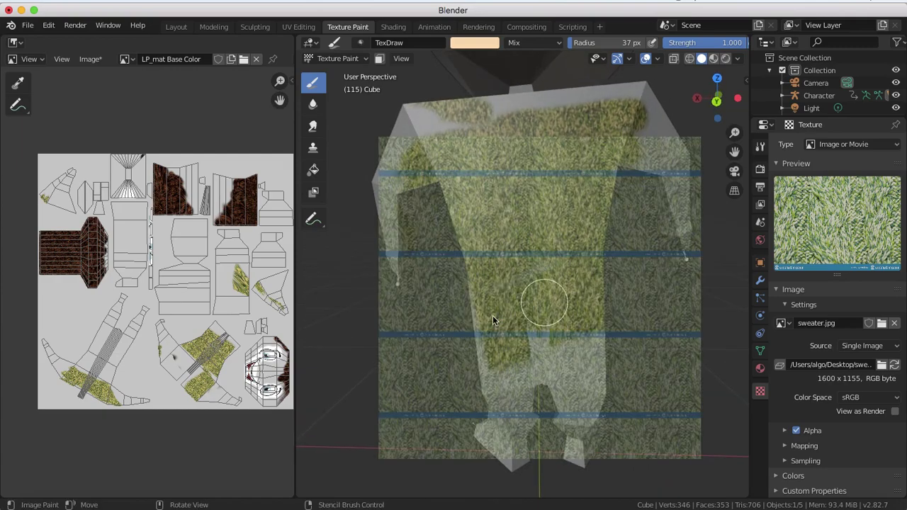
{"action": "mouse_move", "coordinate": [510, 301]}
{"action": "right_mouse_down"}
{"action": "mouse_move", "coordinate": [518, 344]}
{"action": "mouse_move", "coordinate": [526, 344]}
{"action": "right_mouse_up"}
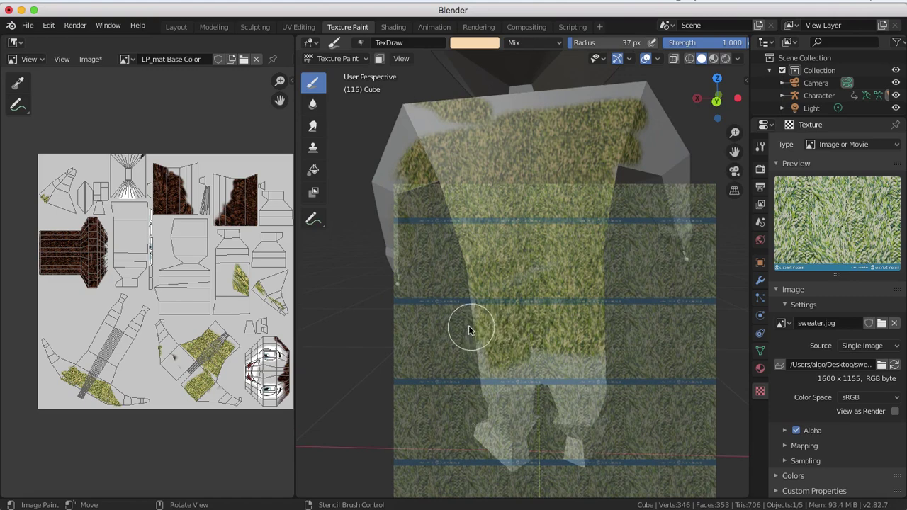
Paint the sweater texture on the side of the body around hip height, shifting the stencil between strokes.
{"action": "middle_click_drag", "start_coordinate": [448, 314], "coordinate": [565, 312]}
{"action": "left_click_drag", "start_coordinate": [588, 338], "coordinate": [451, 334]}
{"action": "mouse_move", "coordinate": [451, 334]}
{"action": "right_mouse_down"}
{"action": "mouse_move", "coordinate": [503, 307]}
{"action": "mouse_move", "coordinate": [568, 299]}
{"action": "right_mouse_up"}
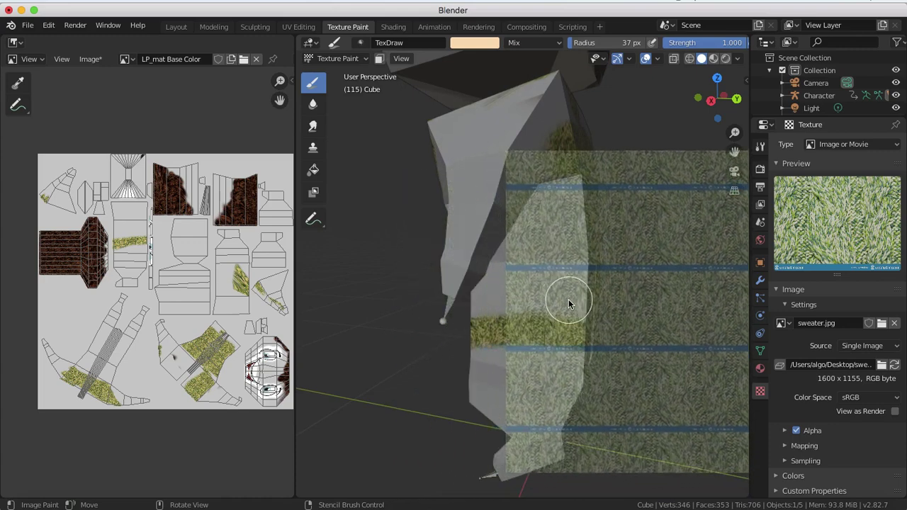
{"action": "left_click_drag", "start_coordinate": [574, 304], "coordinate": [481, 308]}
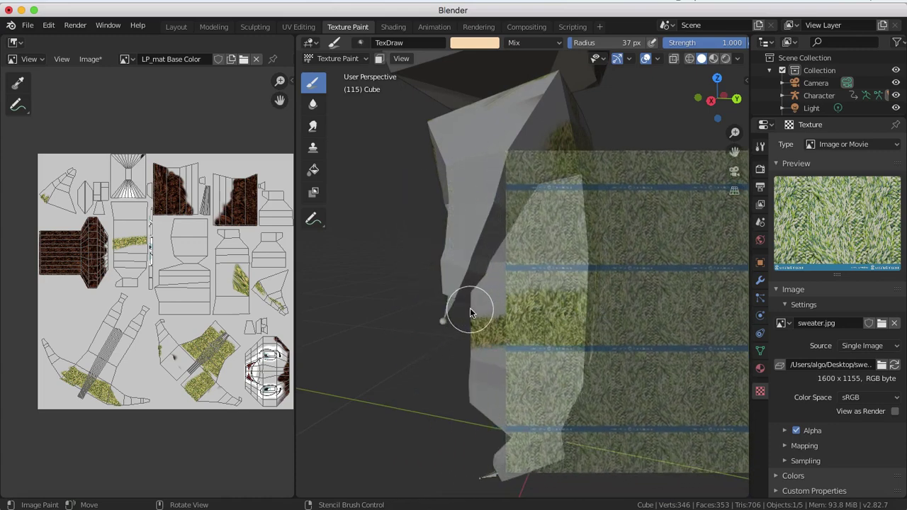
{"action": "mouse_move", "coordinate": [525, 305]}
{"action": "right_mouse_down"}
{"action": "mouse_move", "coordinate": [507, 307]}
{"action": "mouse_move", "coordinate": [519, 273]}
{"action": "mouse_move", "coordinate": [529, 283]}
{"action": "right_mouse_up"}
{"action": "left_click_drag", "start_coordinate": [525, 279], "coordinate": [593, 282]}
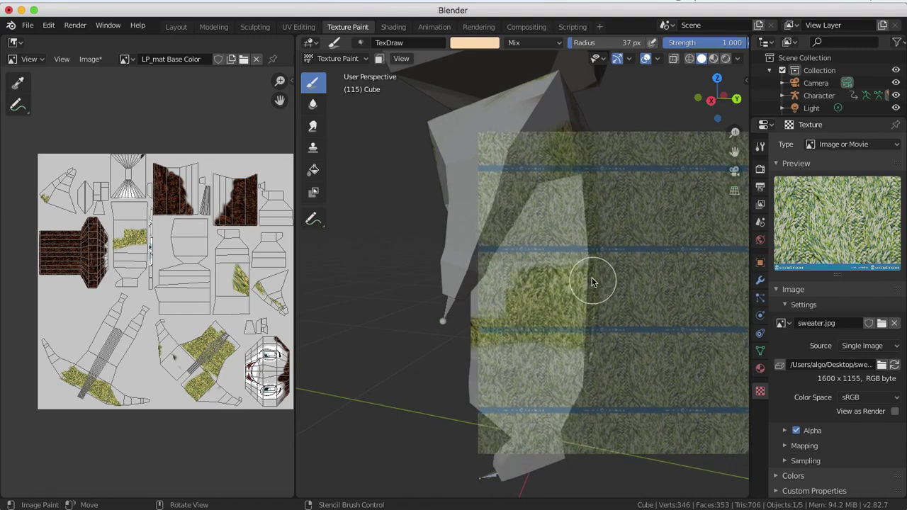
{"action": "right_click_drag", "start_coordinate": [533, 274], "coordinate": [497, 286]}
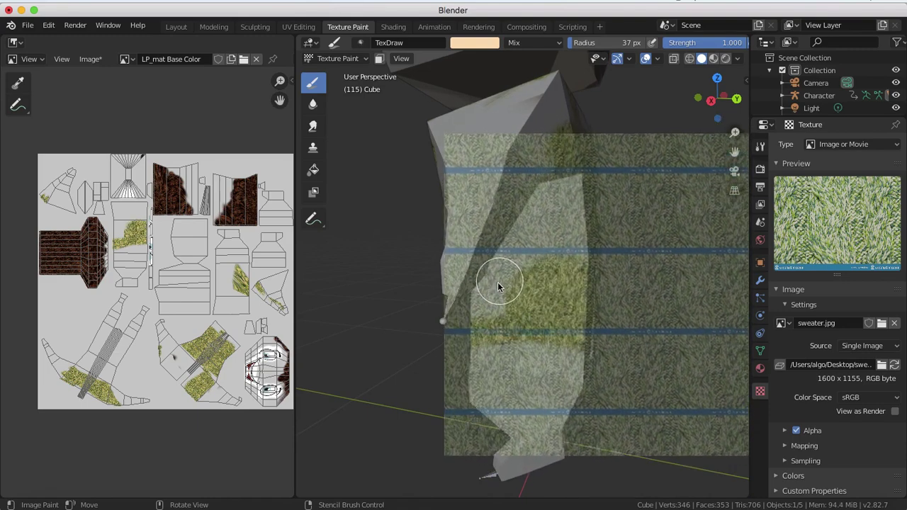
Paint a band of sweater texture across the front of the waist and hips, shifting the stencil down between strokes.
{"action": "middle_click_drag", "start_coordinate": [504, 288], "coordinate": [571, 290]}
{"action": "mouse_move", "coordinate": [481, 297]}
{"action": "right_mouse_down"}
{"action": "mouse_move", "coordinate": [535, 284]}
{"action": "mouse_move", "coordinate": [464, 297]}
{"action": "right_mouse_up"}
{"action": "middle_click_drag", "start_coordinate": [464, 298], "coordinate": [455, 314]}
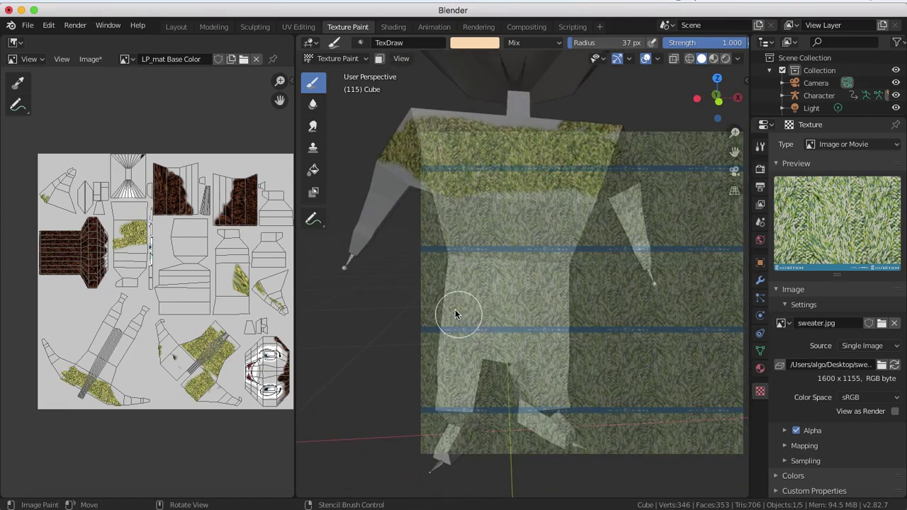
{"action": "mouse_move", "coordinate": [452, 294]}
{"action": "left_mouse_down"}
{"action": "mouse_move", "coordinate": [563, 293]}
{"action": "mouse_move", "coordinate": [489, 283]}
{"action": "mouse_move", "coordinate": [542, 277]}
{"action": "left_mouse_up"}
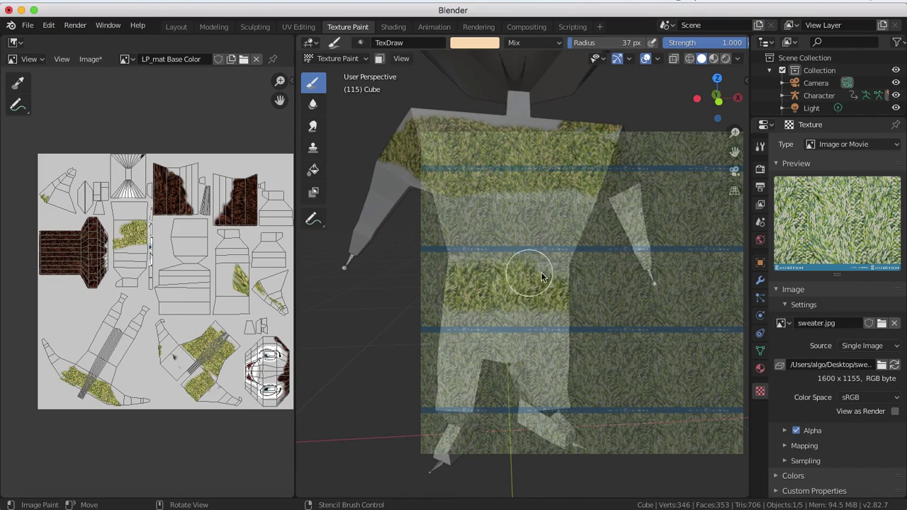
{"action": "mouse_move", "coordinate": [535, 286]}
{"action": "middle_mouse_down"}
{"action": "mouse_move", "coordinate": [526, 270]}
{"action": "mouse_move", "coordinate": [485, 300]}
{"action": "middle_mouse_up"}
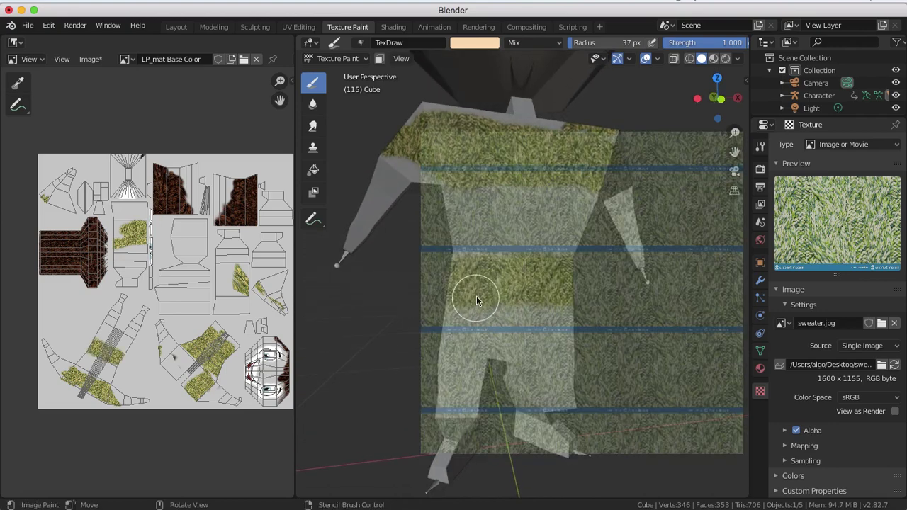
{"action": "right_click_drag", "start_coordinate": [476, 296], "coordinate": [468, 324]}
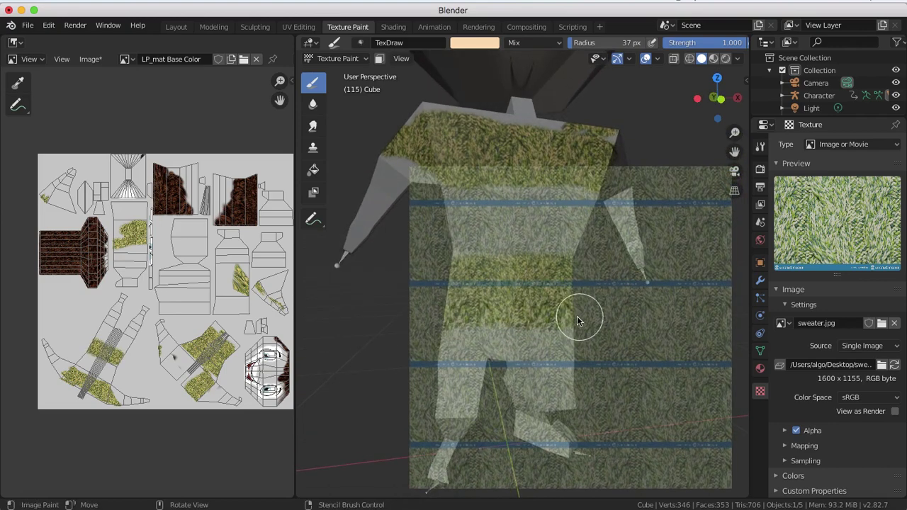
{"action": "mouse_move", "coordinate": [577, 316]}
{"action": "left_mouse_down"}
{"action": "mouse_move", "coordinate": [443, 326]}
{"action": "mouse_move", "coordinate": [576, 325]}
{"action": "mouse_move", "coordinate": [478, 325]}
{"action": "left_mouse_up"}
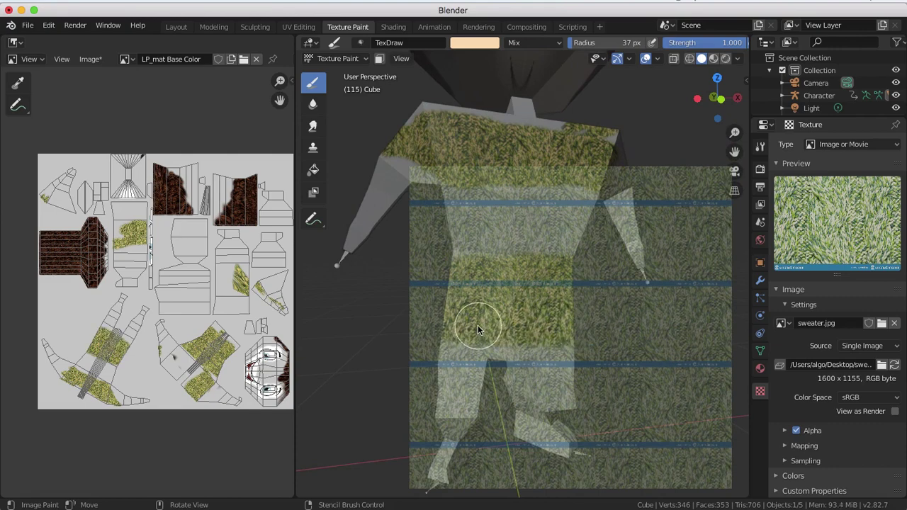
Cover the lower side of the body with sweater texture from waist to hip, repositioning the stencil to avoid its blue stripes.
{"action": "mouse_move", "coordinate": [478, 325]}
{"action": "middle_mouse_down"}
{"action": "mouse_move", "coordinate": [560, 320]}
{"action": "mouse_move", "coordinate": [651, 333]}
{"action": "mouse_move", "coordinate": [638, 335]}
{"action": "middle_mouse_up"}
{"action": "left_click_drag", "start_coordinate": [517, 329], "coordinate": [492, 328]}
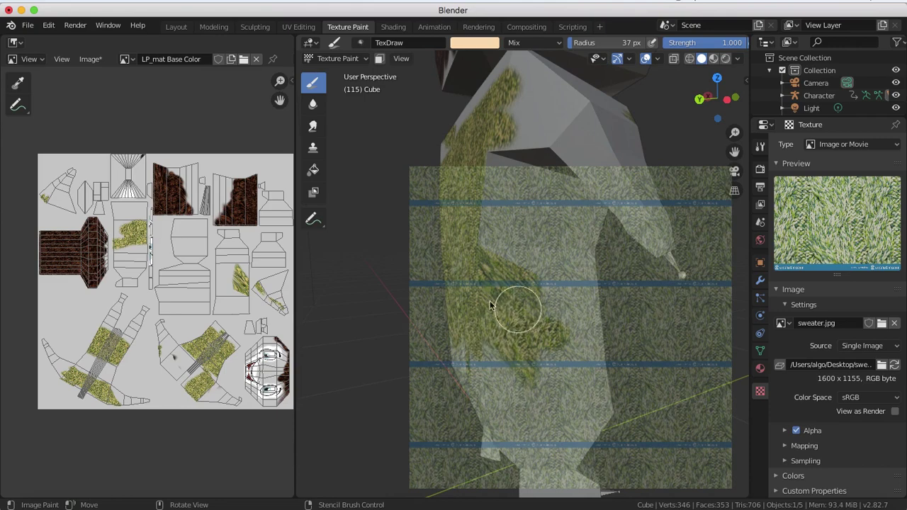
{"action": "right_click_drag", "start_coordinate": [550, 316], "coordinate": [508, 268]}
{"action": "mouse_move", "coordinate": [508, 268]}
{"action": "left_mouse_down"}
{"action": "mouse_move", "coordinate": [496, 263]}
{"action": "mouse_move", "coordinate": [512, 268]}
{"action": "mouse_move", "coordinate": [517, 304]}
{"action": "mouse_move", "coordinate": [554, 350]}
{"action": "left_mouse_up"}
{"action": "middle_click_drag", "start_coordinate": [554, 350], "coordinate": [524, 332]}
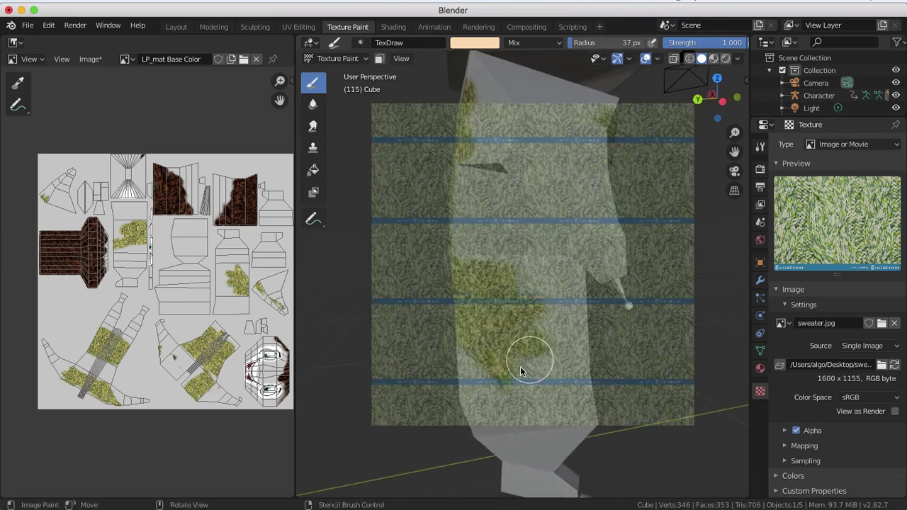
{"action": "right_click_drag", "start_coordinate": [524, 332], "coordinate": [510, 364]}
{"action": "mouse_move", "coordinate": [511, 364]}
{"action": "left_mouse_down"}
{"action": "mouse_move", "coordinate": [476, 370]}
{"action": "mouse_move", "coordinate": [477, 360]}
{"action": "mouse_move", "coordinate": [551, 363]}
{"action": "mouse_move", "coordinate": [552, 380]}
{"action": "mouse_move", "coordinate": [576, 375]}
{"action": "mouse_move", "coordinate": [453, 383]}
{"action": "mouse_move", "coordinate": [456, 362]}
{"action": "mouse_move", "coordinate": [544, 371]}
{"action": "mouse_move", "coordinate": [569, 348]}
{"action": "mouse_move", "coordinate": [582, 365]}
{"action": "left_mouse_up"}
{"action": "mouse_move", "coordinate": [583, 365]}
{"action": "right_mouse_down"}
{"action": "mouse_move", "coordinate": [577, 328]}
{"action": "mouse_move", "coordinate": [538, 288]}
{"action": "mouse_move", "coordinate": [531, 268]}
{"action": "right_mouse_up"}
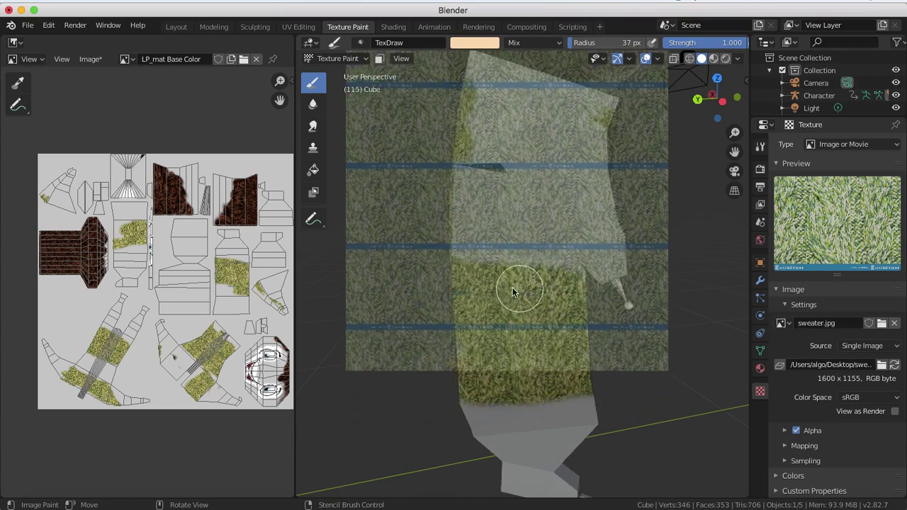
Extend the sweater texture up the same side of the body to just below the armpit, moving the stencil upward between strokes.
{"action": "mouse_move", "coordinate": [490, 287]}
{"action": "right_mouse_down"}
{"action": "mouse_move", "coordinate": [479, 304]}
{"action": "mouse_move", "coordinate": [480, 217]}
{"action": "right_mouse_up"}
{"action": "left_click_drag", "start_coordinate": [480, 219], "coordinate": [533, 220]}
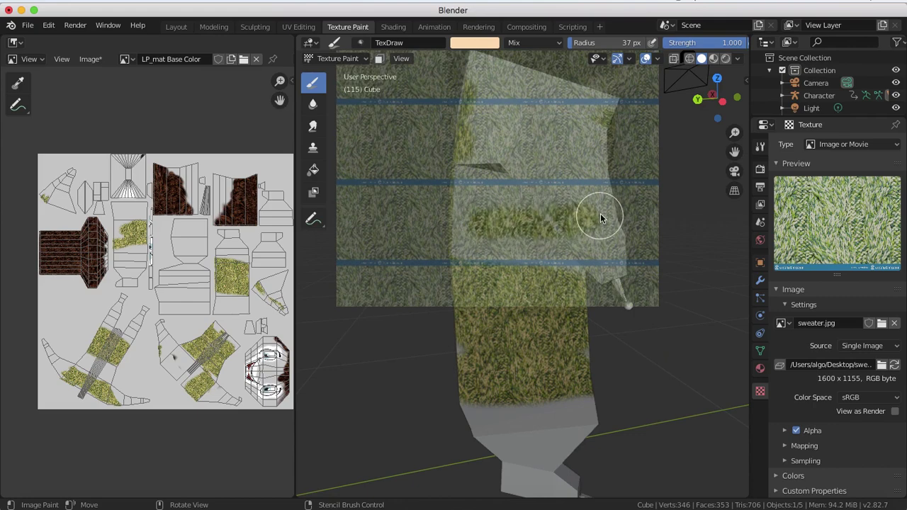
{"action": "mouse_move", "coordinate": [474, 216]}
{"action": "middle_mouse_down"}
{"action": "mouse_move", "coordinate": [496, 205]}
{"action": "mouse_move", "coordinate": [492, 214]}
{"action": "middle_mouse_up"}
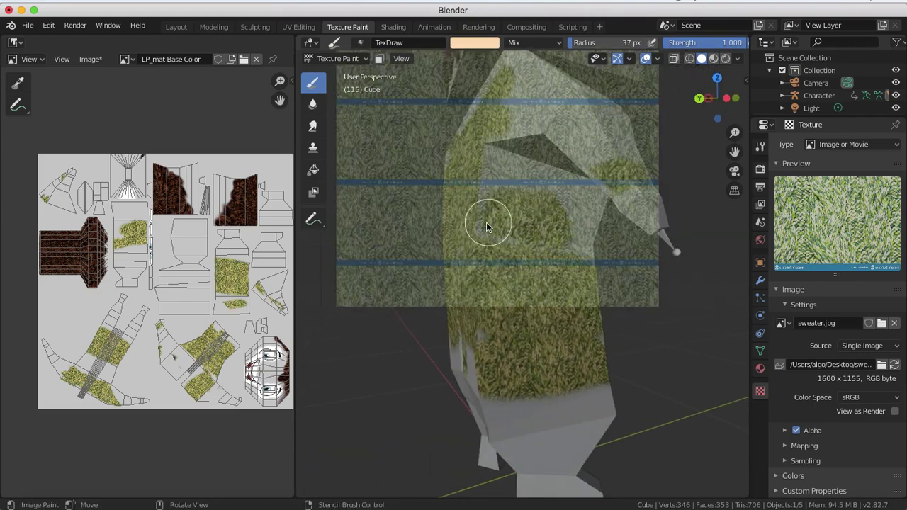
{"action": "mouse_move", "coordinate": [533, 231]}
{"action": "left_mouse_down"}
{"action": "mouse_move", "coordinate": [589, 244]}
{"action": "mouse_move", "coordinate": [551, 226]}
{"action": "left_mouse_up"}
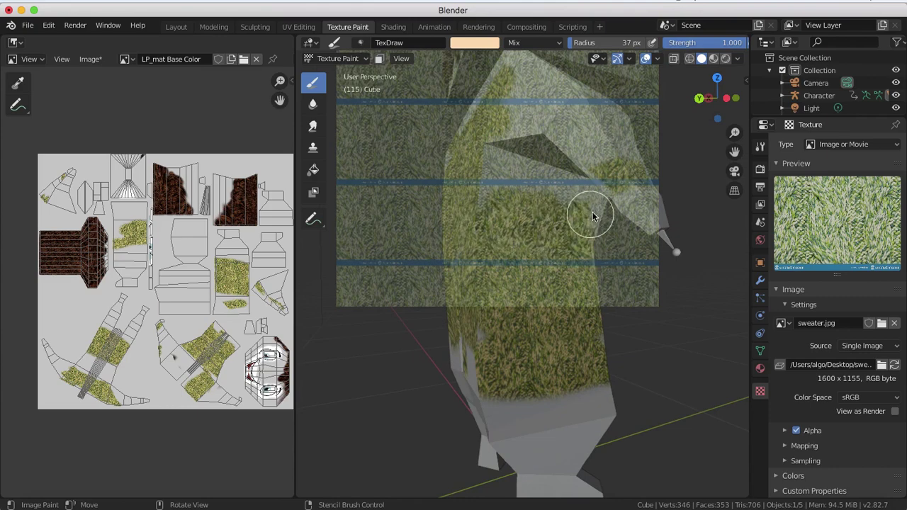
{"action": "right_click_drag", "start_coordinate": [461, 211], "coordinate": [480, 171]}
{"action": "mouse_move", "coordinate": [482, 173]}
{"action": "left_mouse_down"}
{"action": "mouse_move", "coordinate": [595, 196]}
{"action": "mouse_move", "coordinate": [551, 175]}
{"action": "left_mouse_up"}
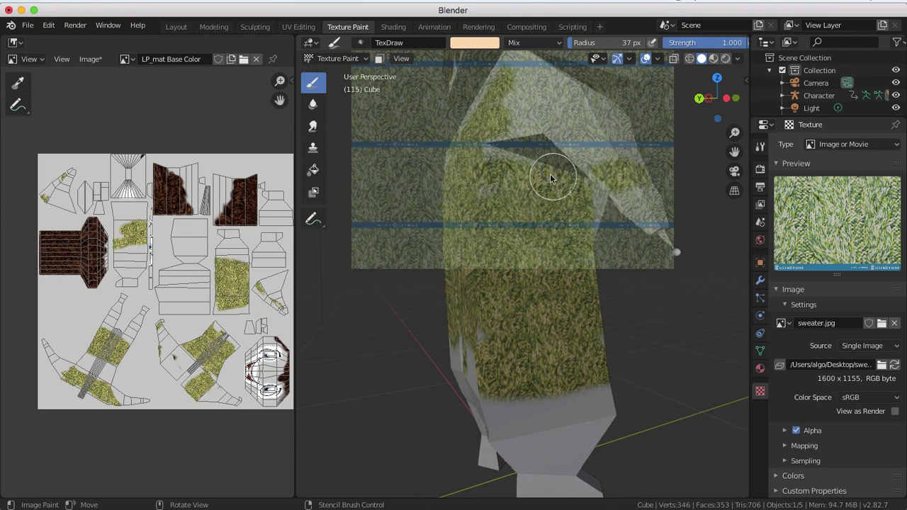
Paint the sweater texture into the underarm area and along the top edge of the side panel on that side.
{"action": "mouse_move", "coordinate": [502, 166]}
{"action": "middle_mouse_down"}
{"action": "mouse_move", "coordinate": [492, 181]}
{"action": "mouse_move", "coordinate": [507, 153]}
{"action": "mouse_move", "coordinate": [546, 127]}
{"action": "mouse_move", "coordinate": [574, 138]}
{"action": "middle_mouse_up"}
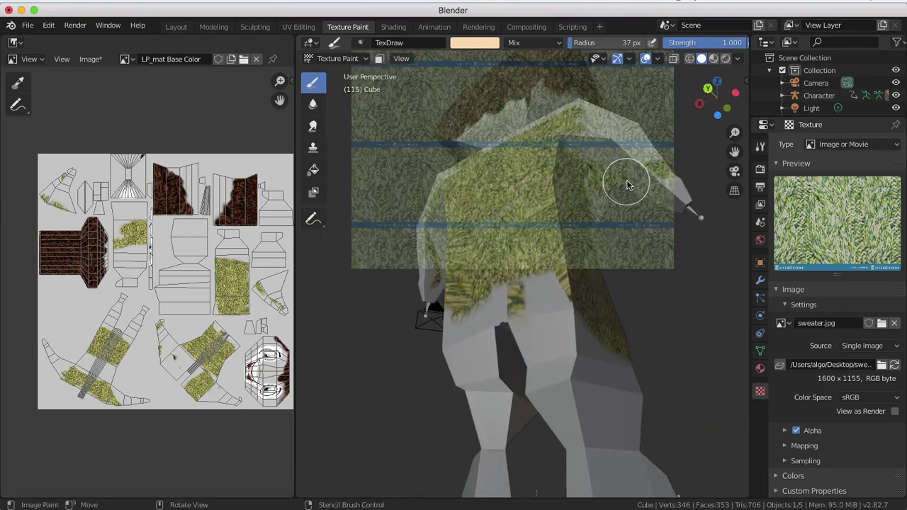
{"action": "mouse_move", "coordinate": [602, 178]}
{"action": "middle_mouse_down"}
{"action": "mouse_move", "coordinate": [567, 160]}
{"action": "mouse_move", "coordinate": [553, 167]}
{"action": "middle_mouse_up"}
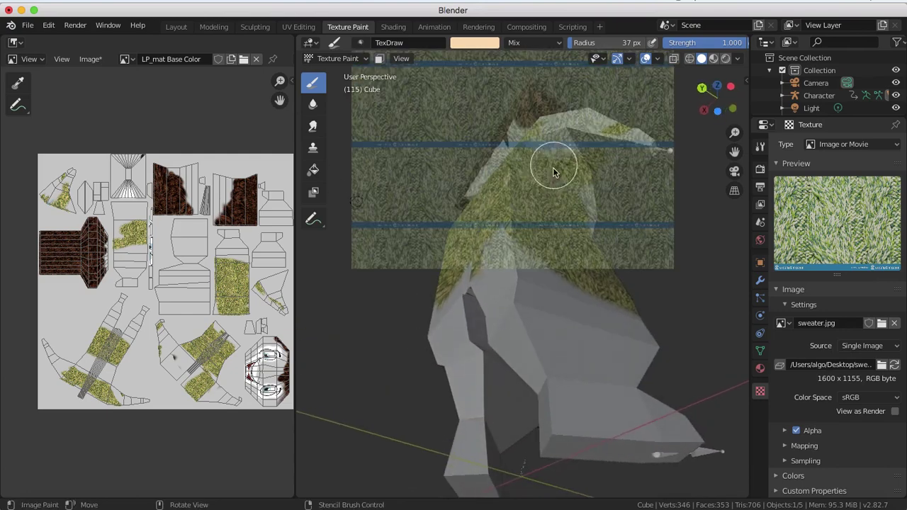
{"action": "mouse_move", "coordinate": [589, 192]}
{"action": "middle_mouse_down"}
{"action": "mouse_move", "coordinate": [539, 166]}
{"action": "mouse_move", "coordinate": [496, 200]}
{"action": "mouse_move", "coordinate": [499, 225]}
{"action": "middle_mouse_up"}
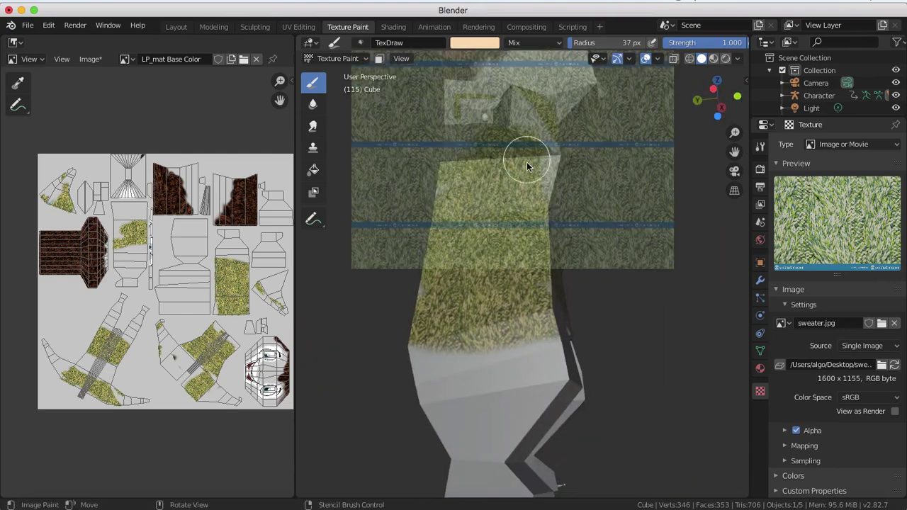
{"action": "right_click_drag", "start_coordinate": [527, 172], "coordinate": [537, 139]}
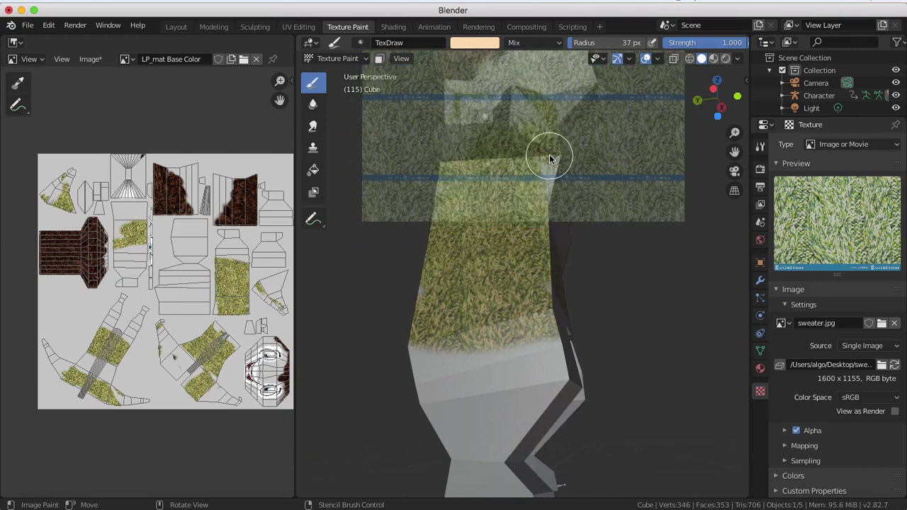
{"action": "middle_click_drag", "start_coordinate": [543, 146], "coordinate": [496, 196]}
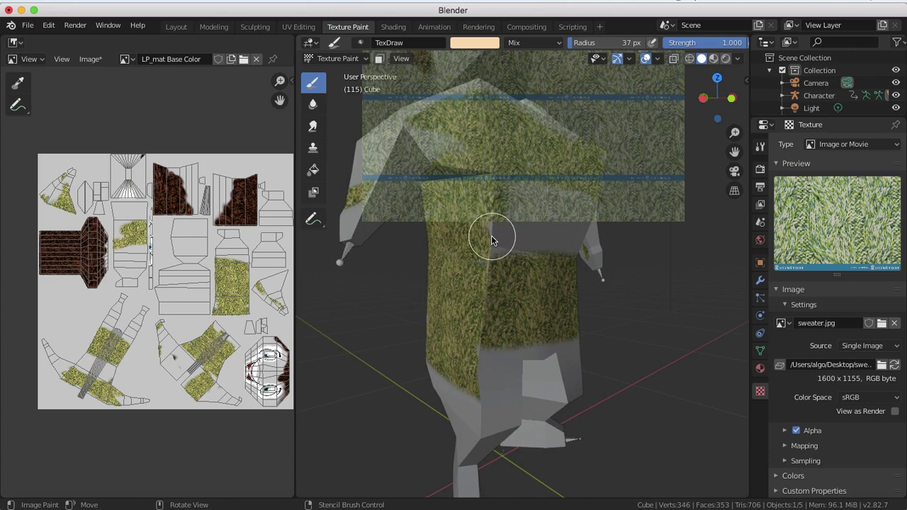
Fill the unpainted band across the front of the torso with sweater texture, keeping the stencil's blue stripes off the gap.
{"action": "right_click_drag", "start_coordinate": [524, 245], "coordinate": [526, 354]}
{"action": "right_click_drag", "start_coordinate": [502, 267], "coordinate": [480, 242]}
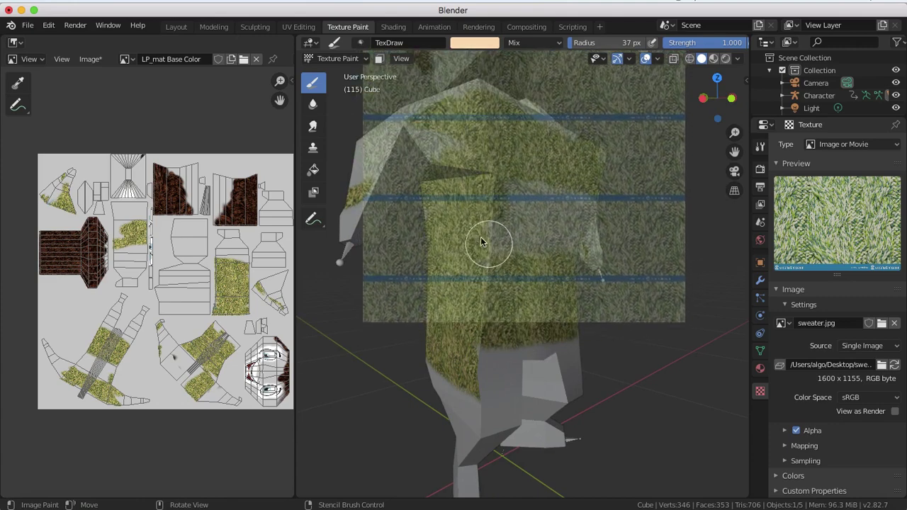
{"action": "right_click_drag", "start_coordinate": [571, 240], "coordinate": [521, 190]}
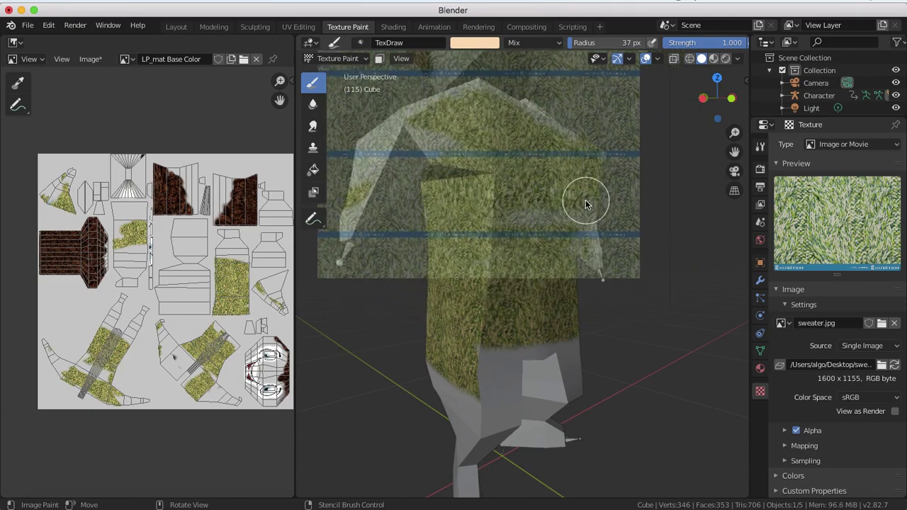
{"action": "right_click_drag", "start_coordinate": [586, 205], "coordinate": [561, 198]}
{"action": "middle_click_drag", "start_coordinate": [561, 198], "coordinate": [474, 215]}
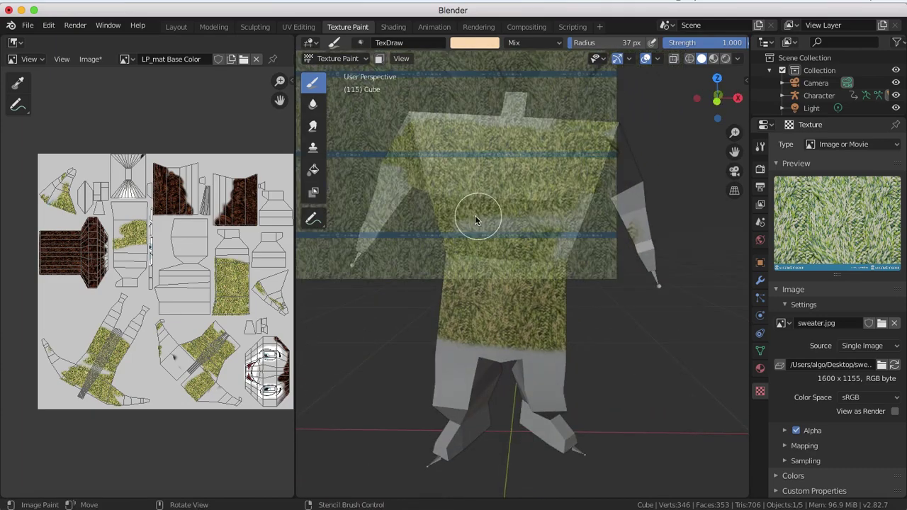
{"action": "left_click_drag", "start_coordinate": [464, 218], "coordinate": [532, 211]}
Shift the stencil and paint over the blue stripe traces and remaining gaps at the edges of the front waist.
{"action": "middle_click_drag", "start_coordinate": [533, 211], "coordinate": [532, 213]}
{"action": "right_click_drag", "start_coordinate": [515, 209], "coordinate": [525, 252]}
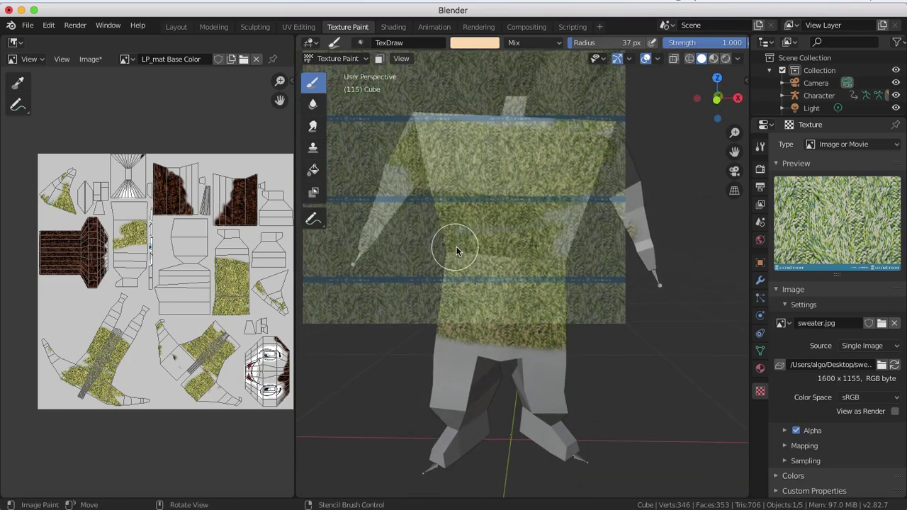
{"action": "right_click_drag", "start_coordinate": [455, 251], "coordinate": [536, 226]}
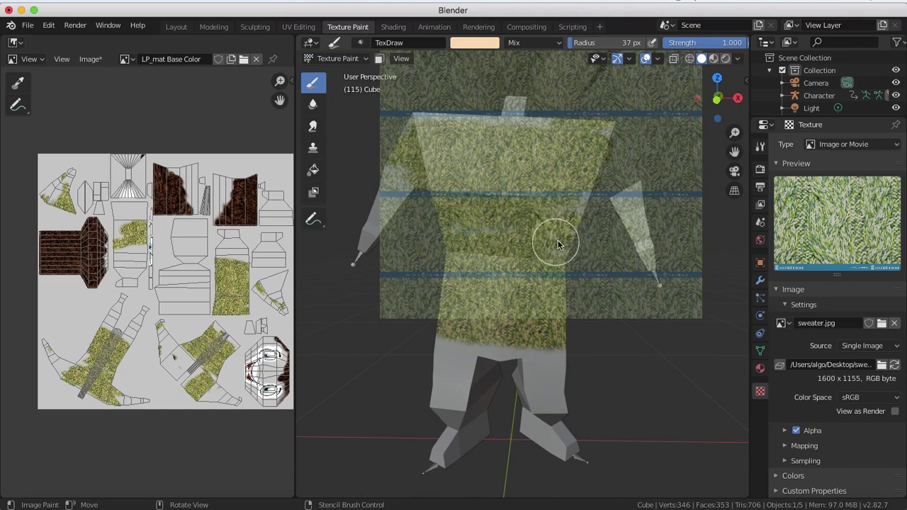
{"action": "mouse_move", "coordinate": [560, 252]}
{"action": "left_mouse_down"}
{"action": "mouse_move", "coordinate": [442, 219]}
{"action": "mouse_move", "coordinate": [457, 214]}
{"action": "left_mouse_up"}
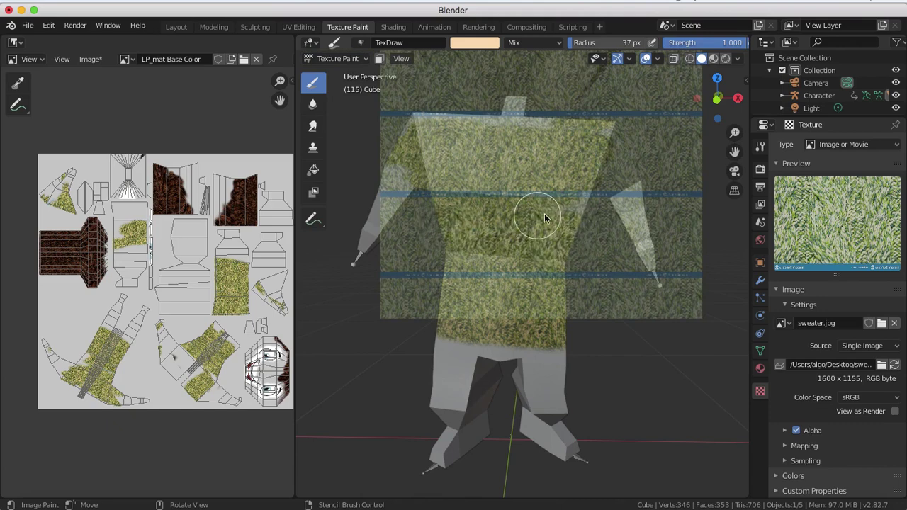
Paint the sweater texture over the bare patches on the opposite side of the body around the waist, repositioning the stencil between strokes.
{"action": "middle_click_drag", "start_coordinate": [575, 217], "coordinate": [506, 199]}
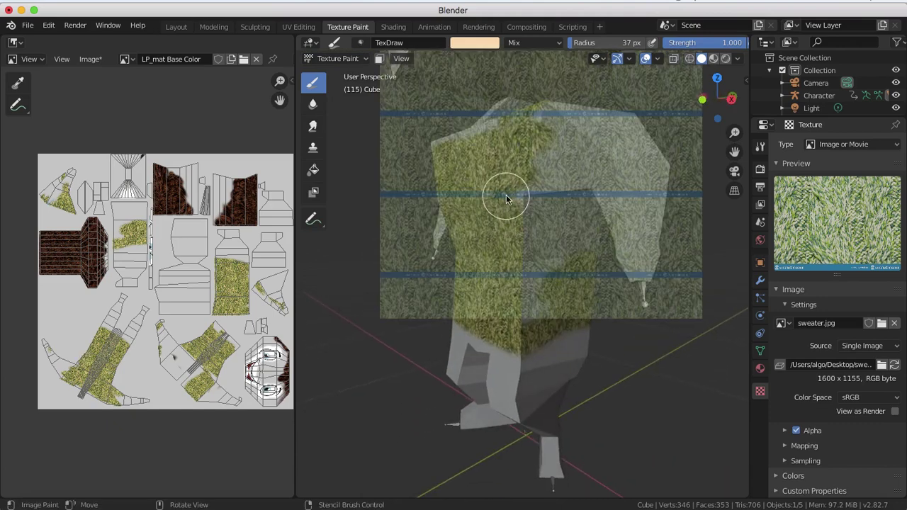
{"action": "right_click_drag", "start_coordinate": [506, 223], "coordinate": [518, 199]}
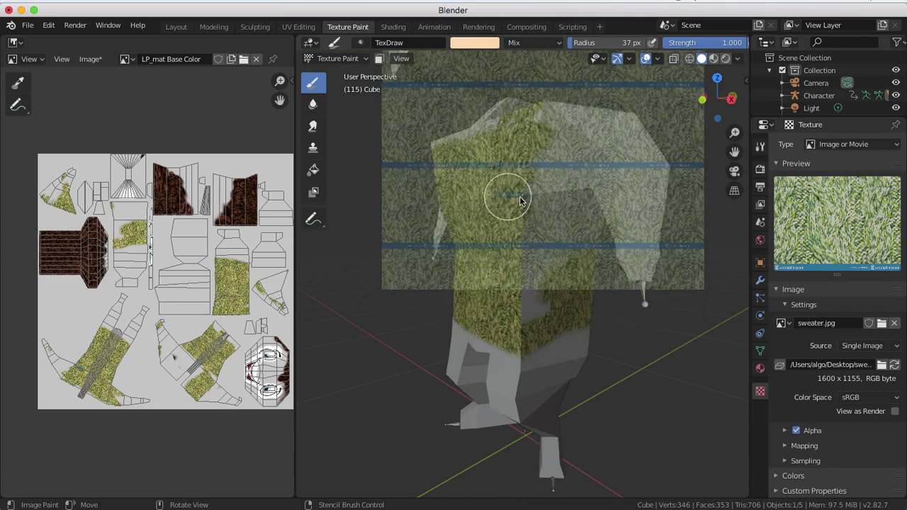
{"action": "mouse_move", "coordinate": [564, 216]}
{"action": "right_mouse_down"}
{"action": "mouse_move", "coordinate": [547, 204]}
{"action": "mouse_move", "coordinate": [531, 228]}
{"action": "mouse_move", "coordinate": [540, 260]}
{"action": "right_mouse_up"}
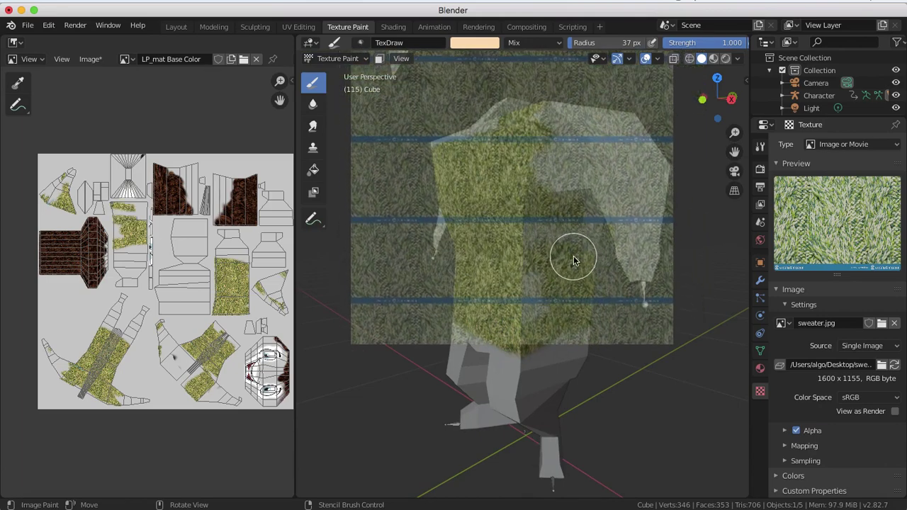
{"action": "middle_click_drag", "start_coordinate": [574, 260], "coordinate": [515, 258]}
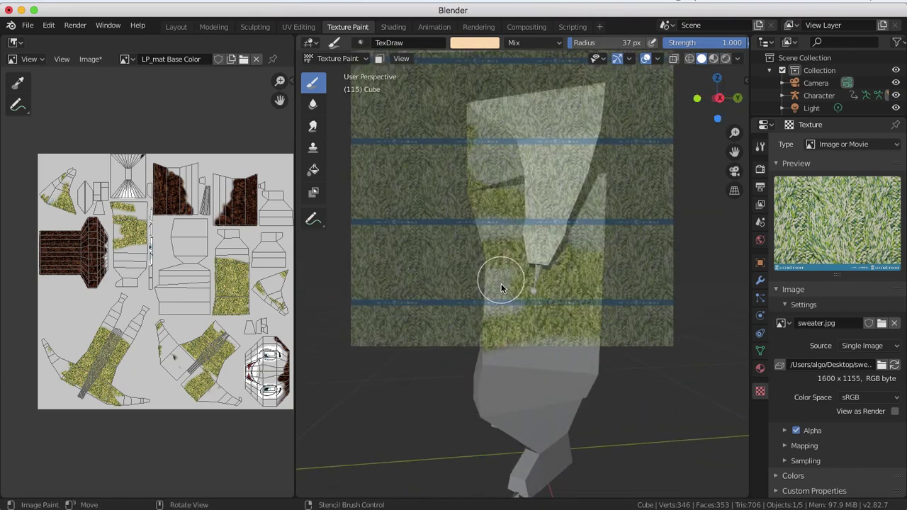
{"action": "mouse_move", "coordinate": [503, 284]}
{"action": "right_mouse_down"}
{"action": "mouse_move", "coordinate": [505, 311]}
{"action": "mouse_move", "coordinate": [489, 224]}
{"action": "right_mouse_up"}
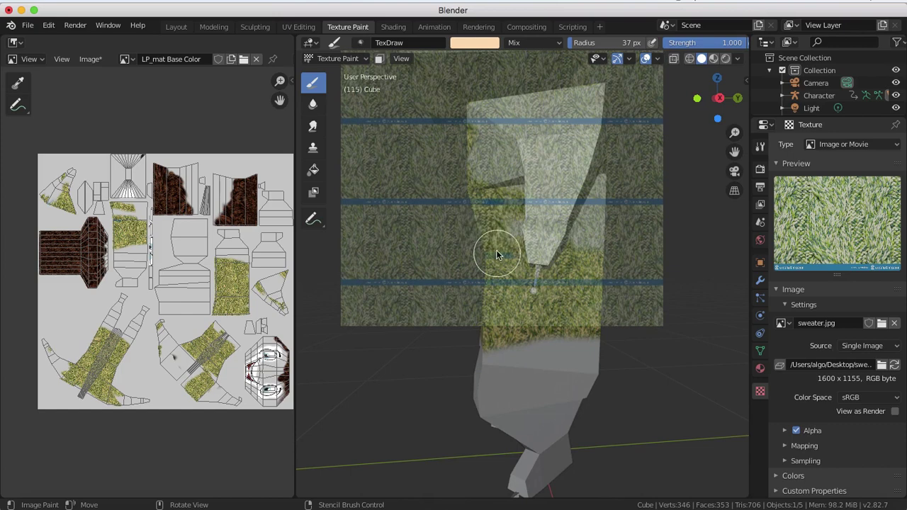
Cover the upper part of this side panel with sweater texture up to the edge beneath the armpit.
{"action": "mouse_move", "coordinate": [525, 221]}
{"action": "middle_mouse_down"}
{"action": "mouse_move", "coordinate": [452, 217]}
{"action": "mouse_move", "coordinate": [502, 220]}
{"action": "middle_mouse_up"}
{"action": "right_click_drag", "start_coordinate": [527, 223], "coordinate": [527, 188]}
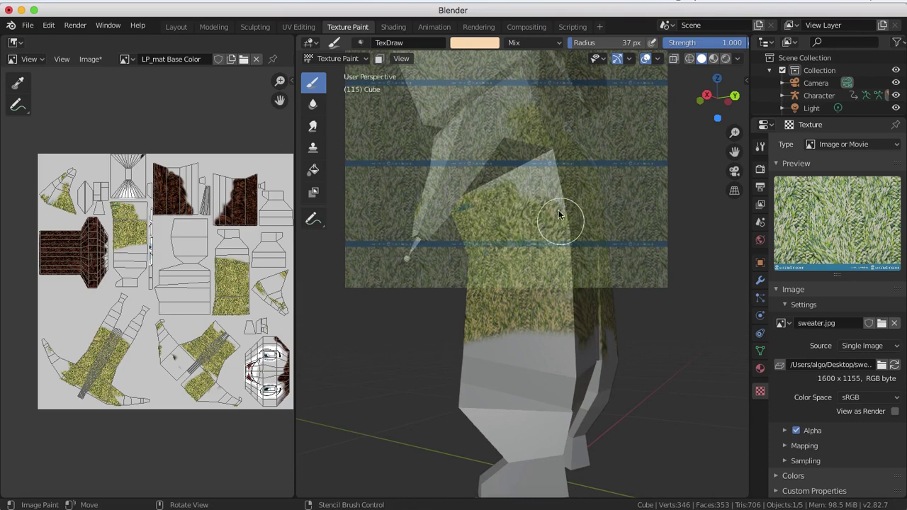
{"action": "middle_click_drag", "start_coordinate": [497, 206], "coordinate": [513, 181]}
{"action": "mouse_move", "coordinate": [498, 186]}
{"action": "right_mouse_down"}
{"action": "mouse_move", "coordinate": [519, 186]}
{"action": "mouse_move", "coordinate": [501, 178]}
{"action": "right_mouse_up"}
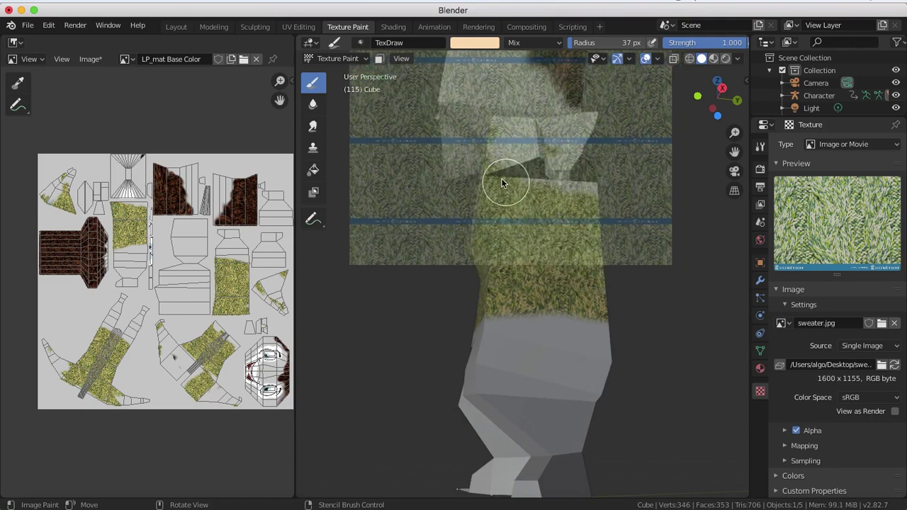
Paint the sweater texture onto the underarm area on this side, moving the stencil so its blue stripes stay clear.
{"action": "middle_click_drag", "start_coordinate": [504, 232], "coordinate": [384, 244]}
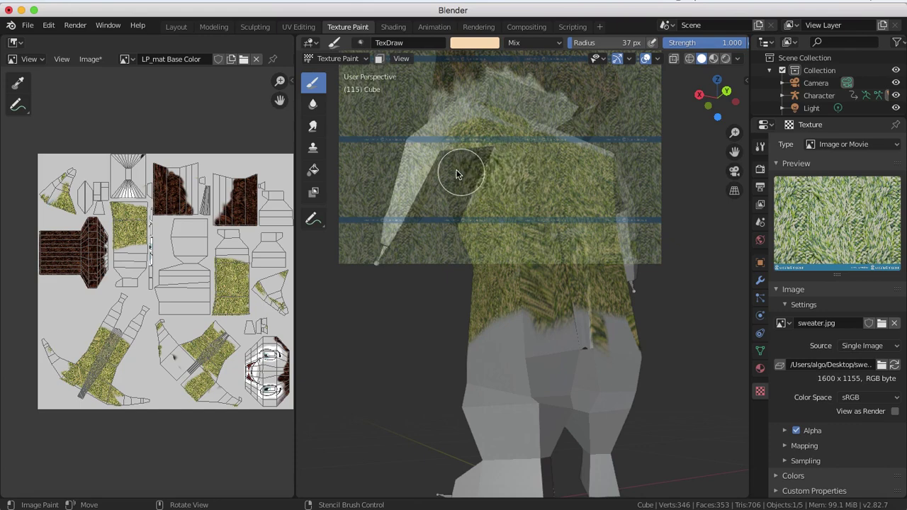
{"action": "middle_click_drag", "start_coordinate": [460, 173], "coordinate": [462, 174]}
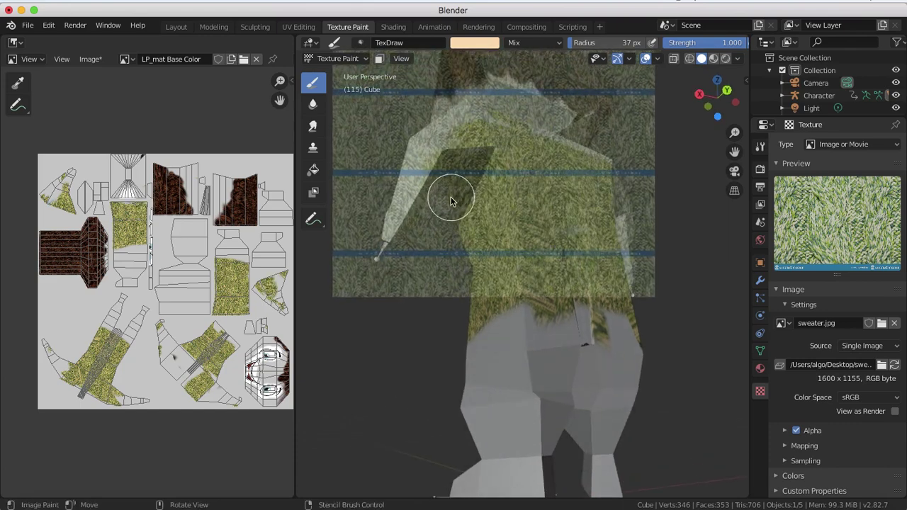
{"action": "right_click_drag", "start_coordinate": [461, 208], "coordinate": [414, 181]}
{"action": "mouse_move", "coordinate": [425, 193]}
{"action": "middle_mouse_down"}
{"action": "mouse_move", "coordinate": [409, 173]}
{"action": "mouse_move", "coordinate": [439, 181]}
{"action": "middle_mouse_up"}
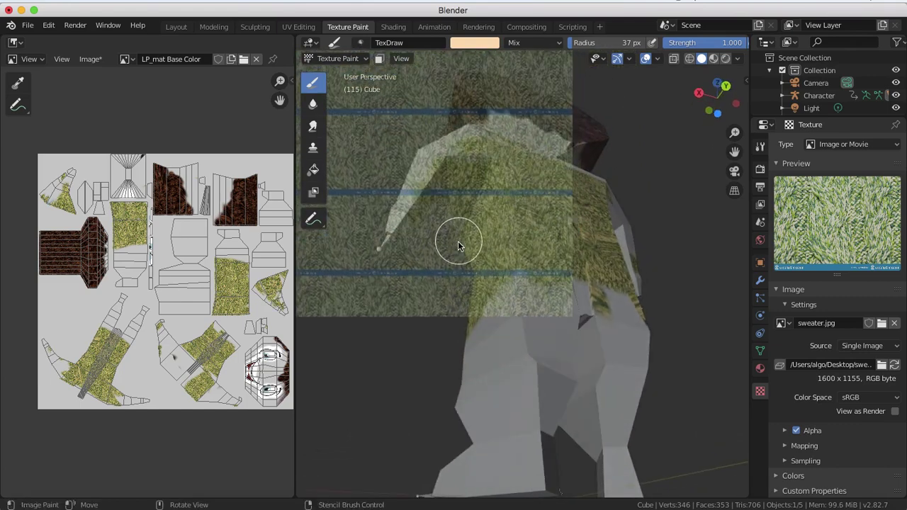
Paint the sweater texture across the bare upper part of the arm's outer face, keeping the stencil's blue stripes clear.
{"action": "mouse_move", "coordinate": [448, 225]}
{"action": "middle_mouse_down"}
{"action": "mouse_move", "coordinate": [496, 227]}
{"action": "mouse_move", "coordinate": [567, 203]}
{"action": "mouse_move", "coordinate": [596, 263]}
{"action": "mouse_move", "coordinate": [619, 279]}
{"action": "middle_mouse_up"}
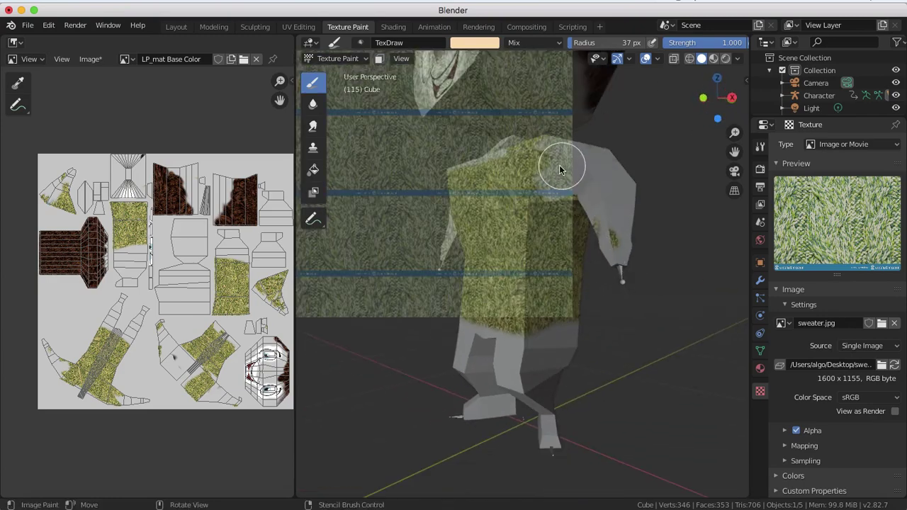
{"action": "scroll", "coordinate": [528, 227], "scroll_direction": "up", "scroll_amount": 5}
{"action": "right_click_drag", "start_coordinate": [518, 203], "coordinate": [503, 123]}
{"action": "right_click_drag", "start_coordinate": [446, 88], "coordinate": [522, 81]}
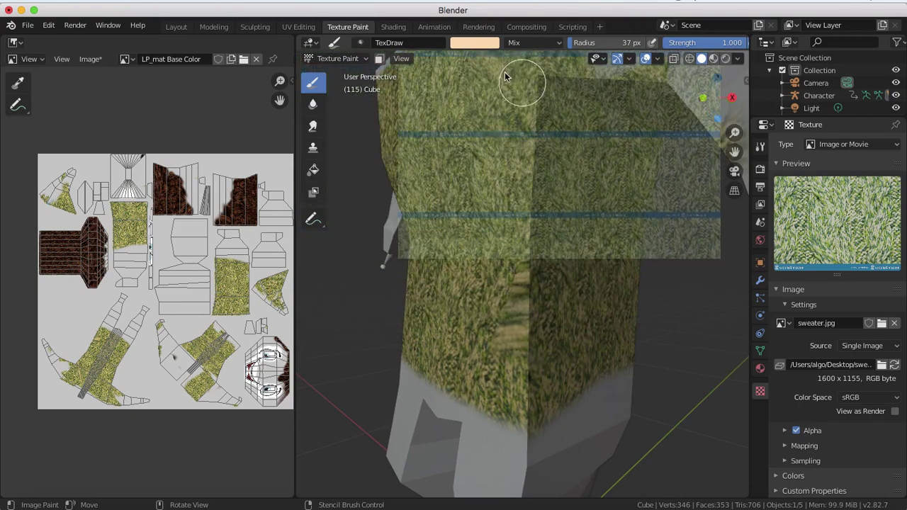
{"action": "middle_click_drag", "start_coordinate": [510, 77], "coordinate": [533, 114]}
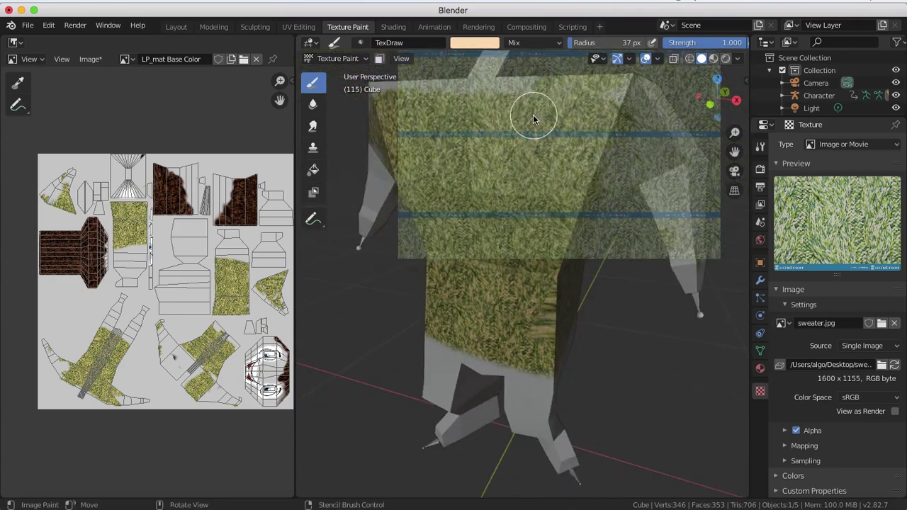
{"action": "middle_click_drag", "start_coordinate": [582, 182], "coordinate": [513, 219]}
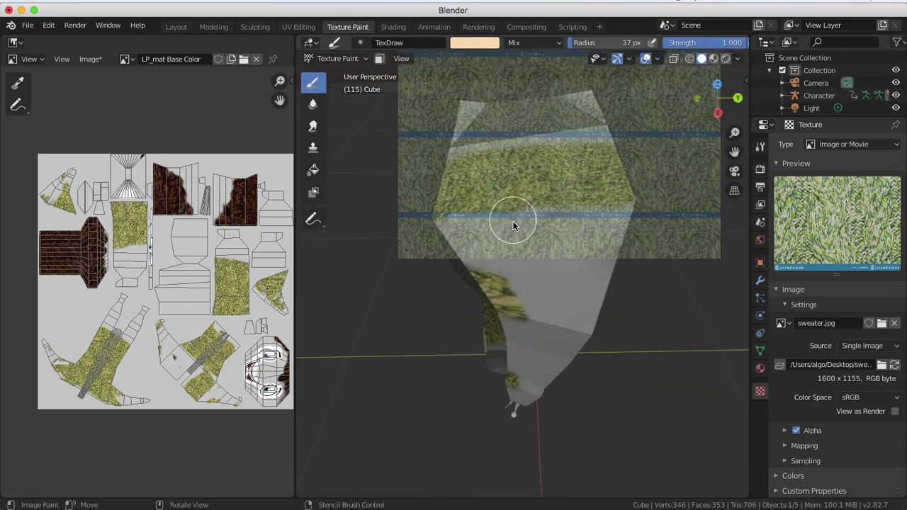
{"action": "right_click_drag", "start_coordinate": [526, 152], "coordinate": [553, 225]}
{"action": "mouse_move", "coordinate": [577, 239]}
{"action": "left_mouse_down"}
{"action": "mouse_move", "coordinate": [435, 229]}
{"action": "mouse_move", "coordinate": [522, 209]}
{"action": "mouse_move", "coordinate": [604, 217]}
{"action": "left_mouse_up"}
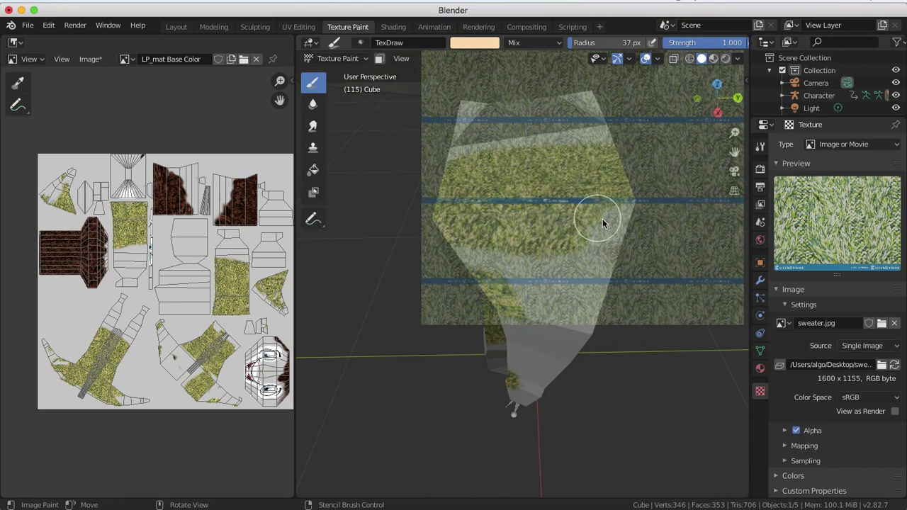
Extend the sweater texture down the outer face of the arm to the elbow, moving the stencil between strokes.
{"action": "right_click_drag", "start_coordinate": [600, 229], "coordinate": [584, 209]}
{"action": "mouse_move", "coordinate": [572, 207]}
{"action": "left_mouse_down"}
{"action": "mouse_move", "coordinate": [492, 202]}
{"action": "mouse_move", "coordinate": [607, 213]}
{"action": "left_mouse_up"}
{"action": "right_click_drag", "start_coordinate": [607, 213], "coordinate": [619, 251]}
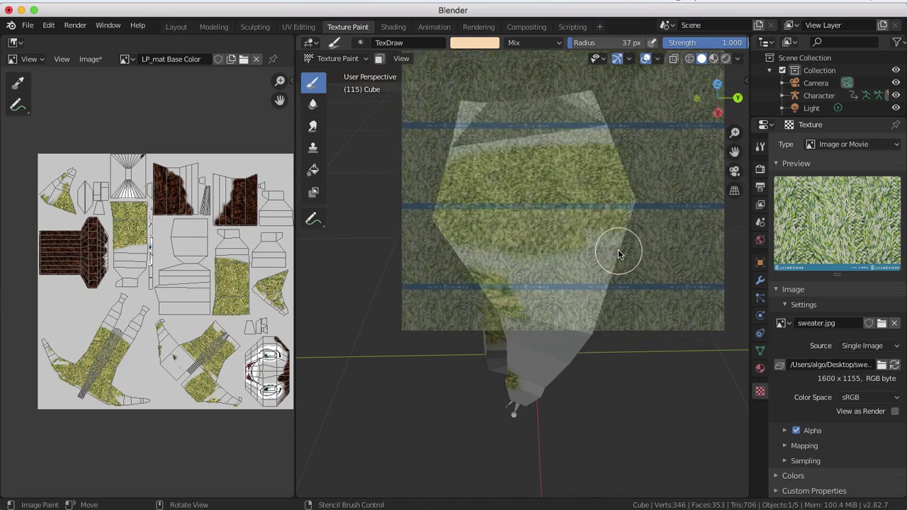
{"action": "mouse_move", "coordinate": [478, 255]}
{"action": "left_mouse_down"}
{"action": "mouse_move", "coordinate": [460, 253]}
{"action": "mouse_move", "coordinate": [604, 258]}
{"action": "left_mouse_up"}
{"action": "middle_click_drag", "start_coordinate": [604, 259], "coordinate": [594, 231]}
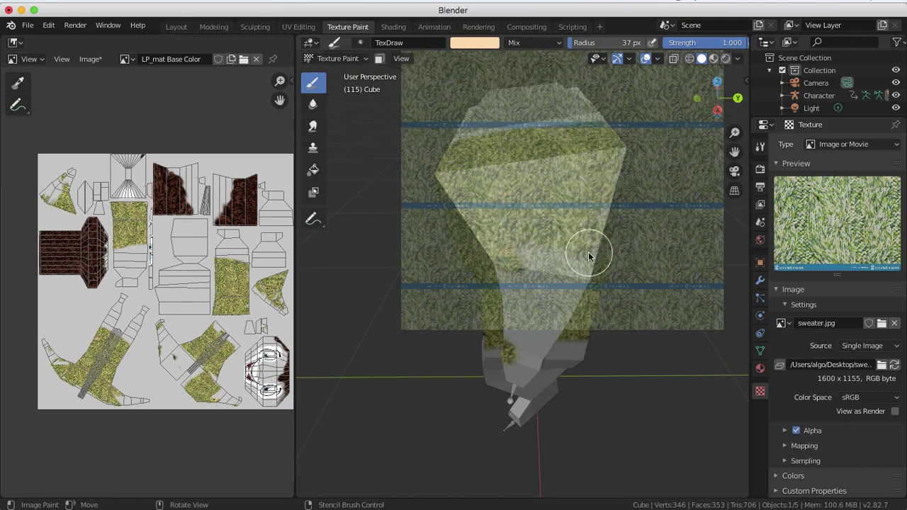
Continue the sweater texture down the same arm's outer forearm with the stencil moved lower.
{"action": "middle_click_drag", "start_coordinate": [612, 260], "coordinate": [626, 233]}
{"action": "right_click_drag", "start_coordinate": [588, 188], "coordinate": [585, 231]}
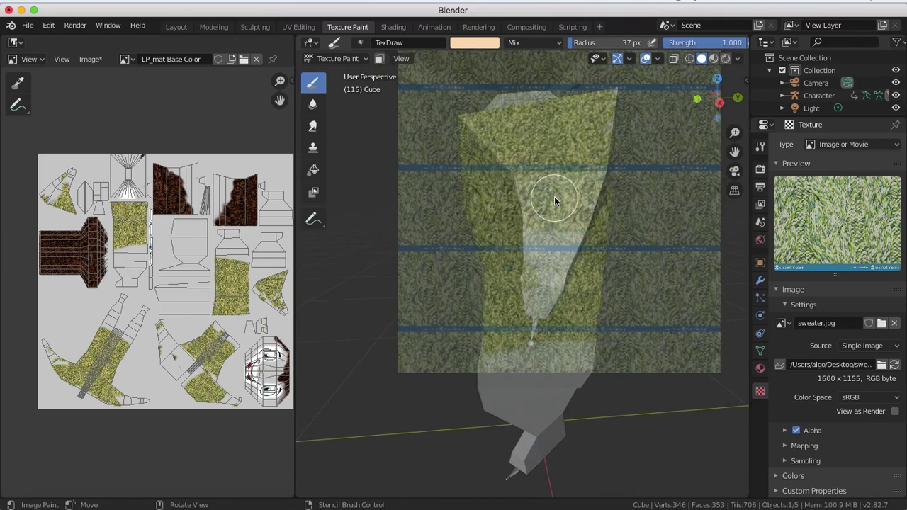
{"action": "right_click_drag", "start_coordinate": [554, 196], "coordinate": [563, 263]}
Paint the sweater texture along the adjoining face of this arm from the wrist upward, shifting the stencil to avoid blue stripes.
{"action": "middle_click_drag", "start_coordinate": [563, 263], "coordinate": [481, 262]}
{"action": "right_click_drag", "start_coordinate": [419, 258], "coordinate": [412, 283]}
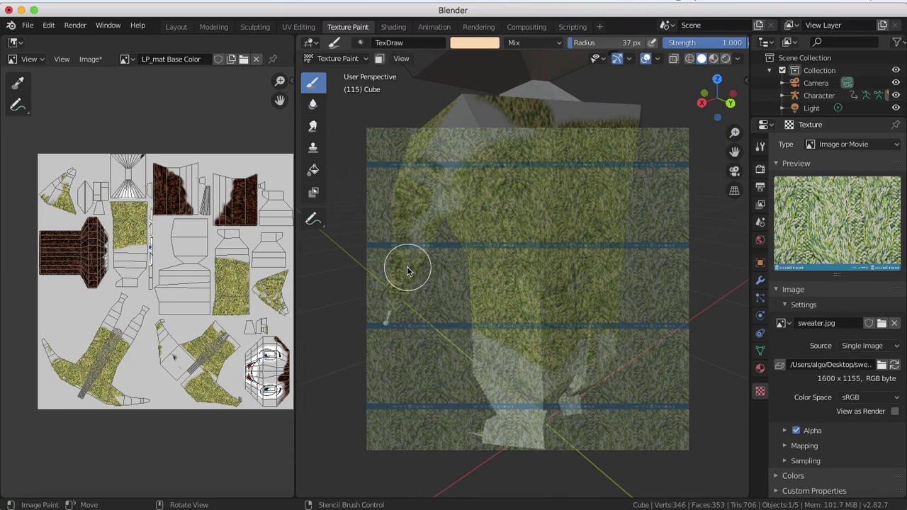
{"action": "right_click_drag", "start_coordinate": [407, 267], "coordinate": [418, 220]}
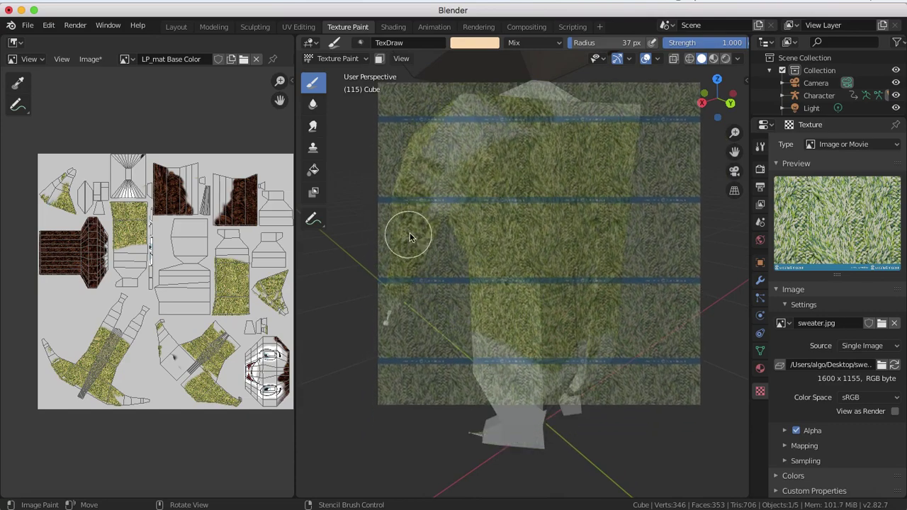
{"action": "right_click_drag", "start_coordinate": [417, 264], "coordinate": [433, 209]}
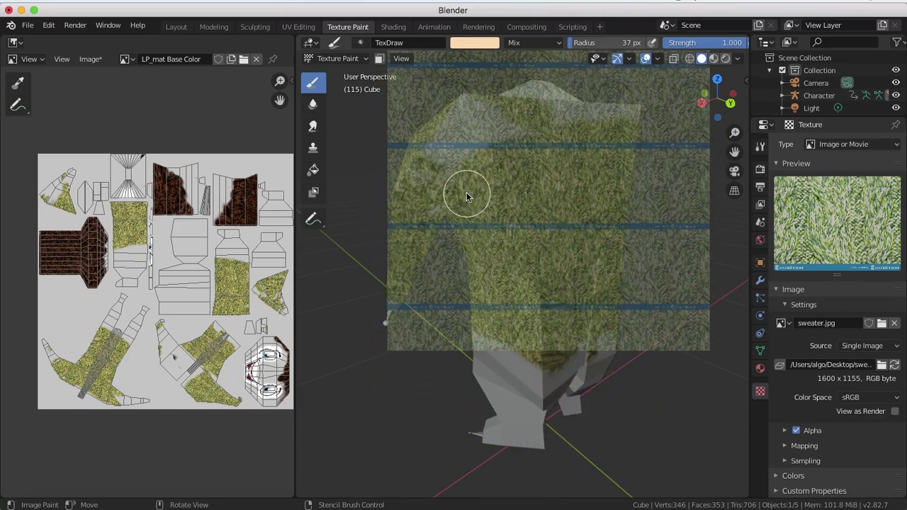
Cover the bare patches on top of this shoulder with sweater texture up to its upper edge.
{"action": "right_click_drag", "start_coordinate": [462, 182], "coordinate": [451, 128]}
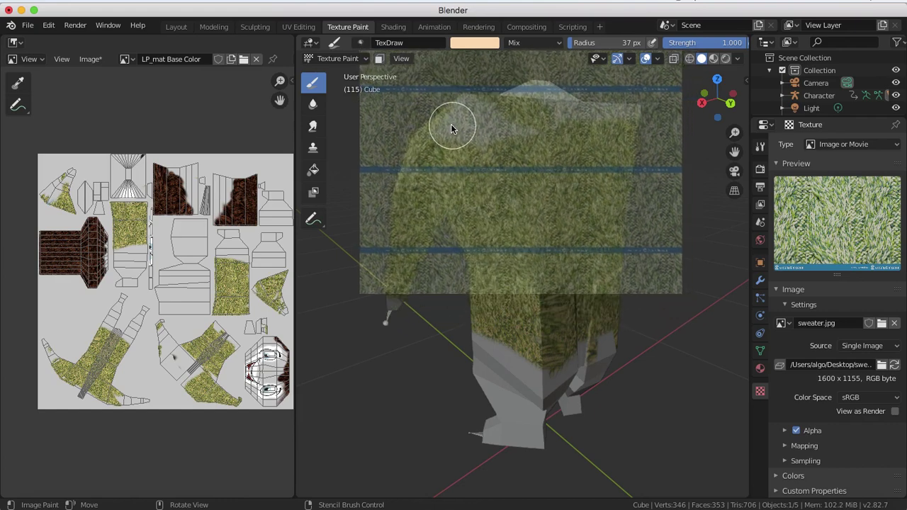
{"action": "mouse_move", "coordinate": [451, 128]}
{"action": "left_mouse_down"}
{"action": "mouse_move", "coordinate": [432, 125]}
{"action": "mouse_move", "coordinate": [532, 126]}
{"action": "mouse_move", "coordinate": [435, 116]}
{"action": "mouse_move", "coordinate": [470, 130]}
{"action": "left_mouse_up"}
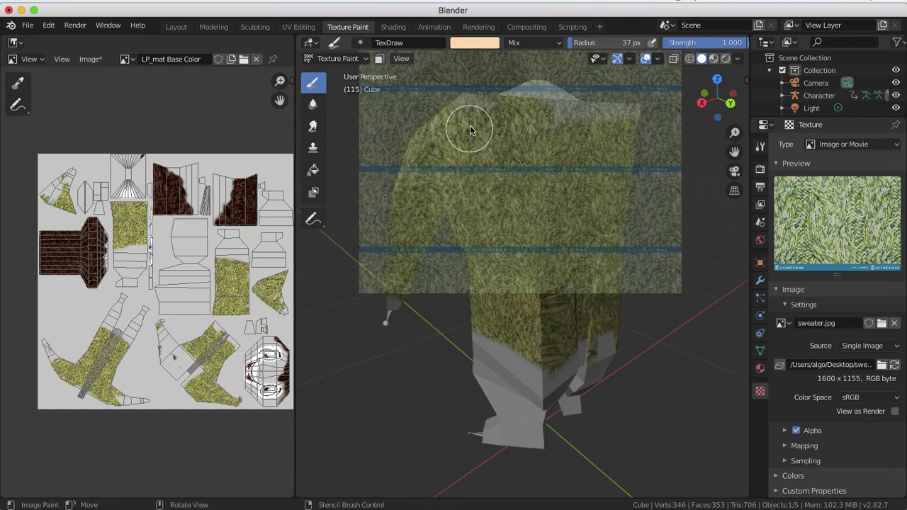
{"action": "right_click_drag", "start_coordinate": [470, 129], "coordinate": [466, 106]}
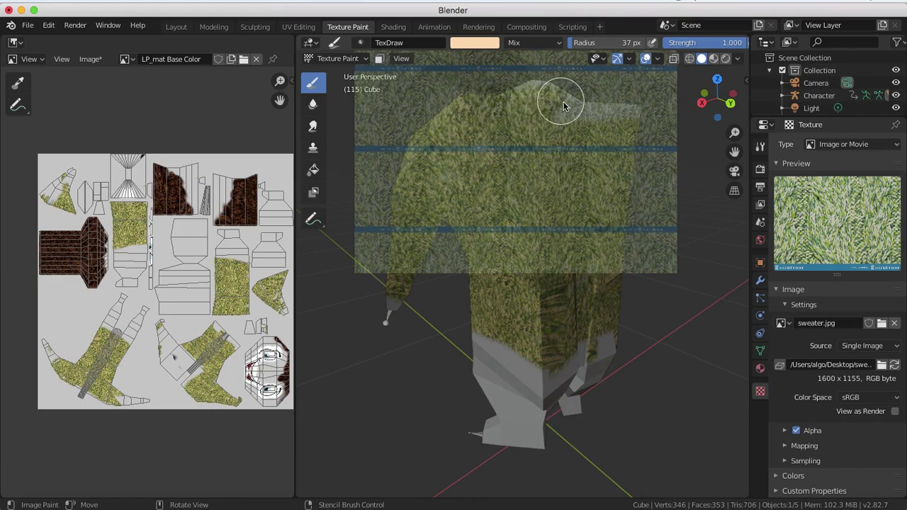
Paint the sweater texture from the neck base across to the opposite shoulder and its upper arm.
{"action": "right_click_drag", "start_coordinate": [634, 105], "coordinate": [546, 135]}
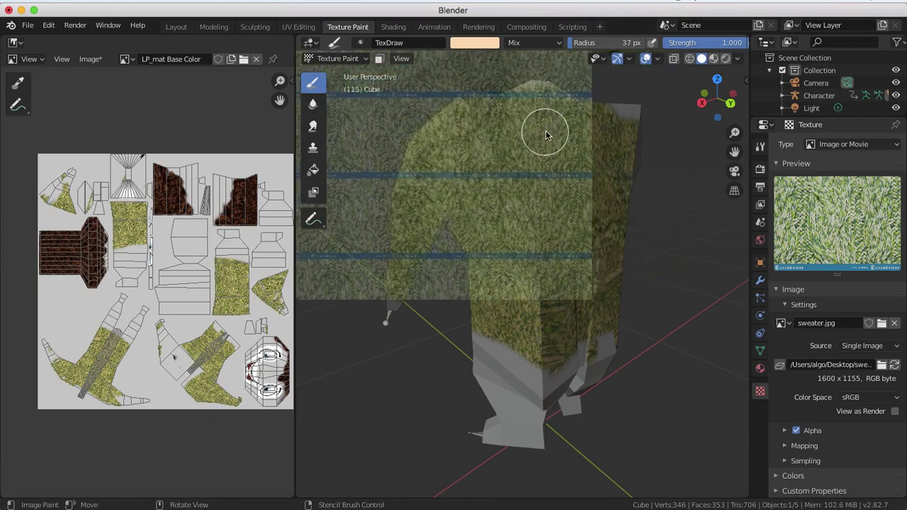
{"action": "middle_click_drag", "start_coordinate": [546, 135], "coordinate": [472, 165]}
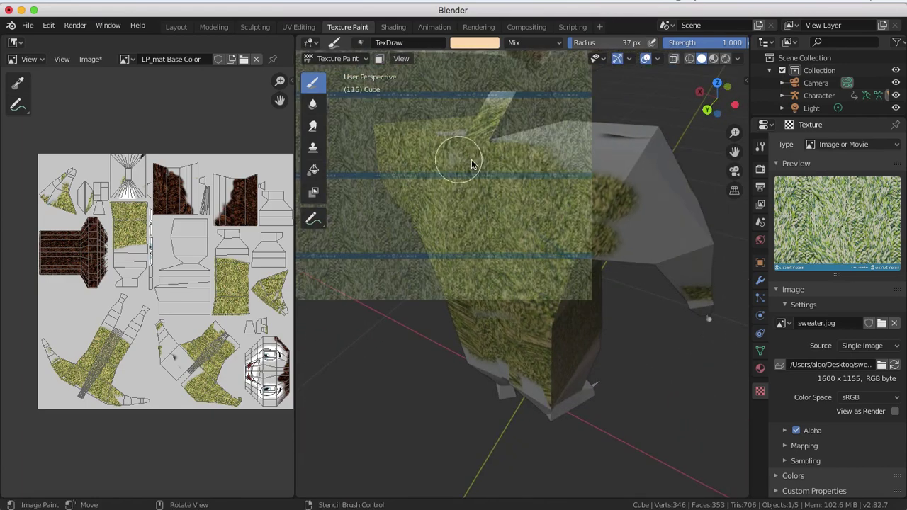
{"action": "right_click_drag", "start_coordinate": [503, 146], "coordinate": [536, 156], "text": "shift"}
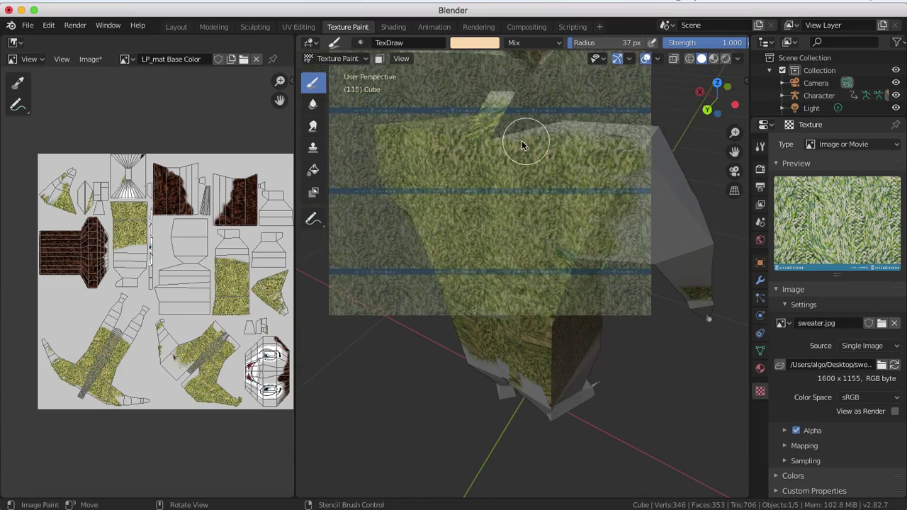
Paint the sweater texture on the opposite arm's bare outer face from the forearm up past the elbow.
{"action": "mouse_move", "coordinate": [523, 137]}
{"action": "middle_mouse_down"}
{"action": "mouse_move", "coordinate": [454, 152]}
{"action": "mouse_move", "coordinate": [527, 176]}
{"action": "mouse_move", "coordinate": [480, 187]}
{"action": "mouse_move", "coordinate": [476, 159]}
{"action": "mouse_move", "coordinate": [506, 173]}
{"action": "mouse_move", "coordinate": [401, 168]}
{"action": "mouse_move", "coordinate": [422, 178]}
{"action": "middle_mouse_up"}
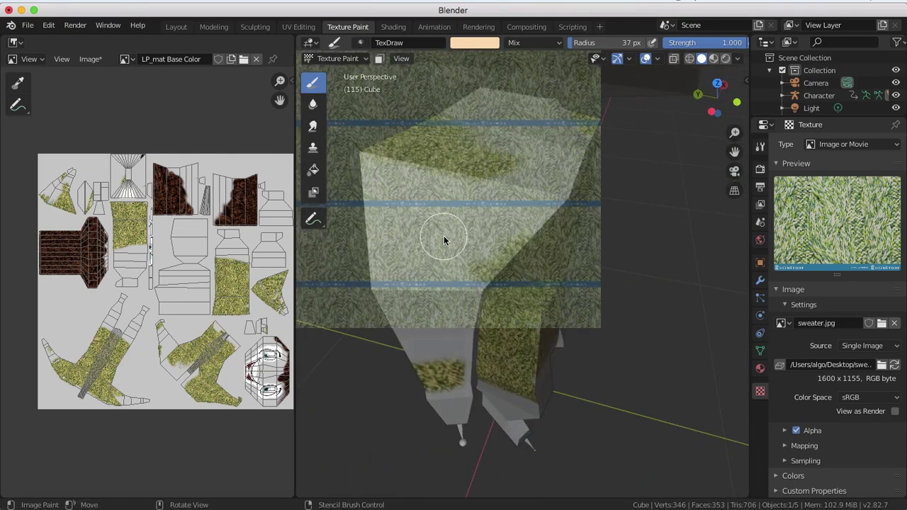
{"action": "right_click_drag", "start_coordinate": [444, 240], "coordinate": [490, 368]}
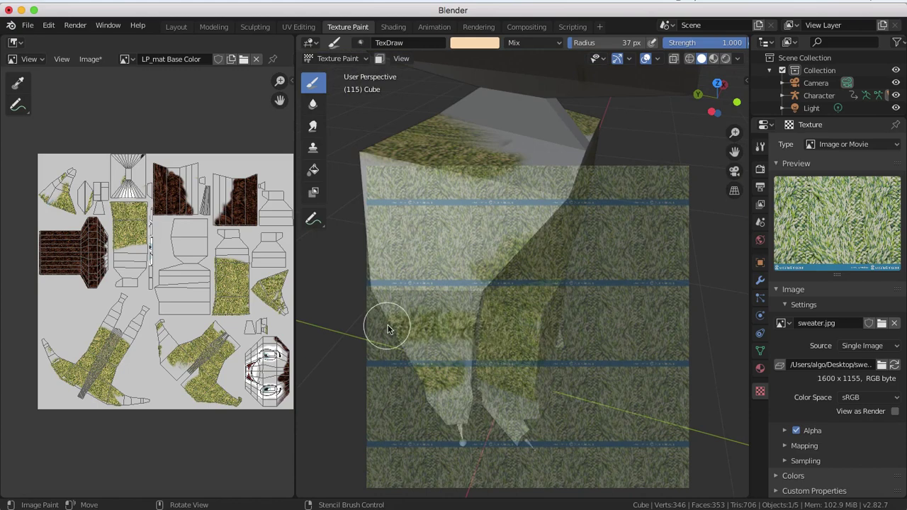
{"action": "right_click_drag", "start_coordinate": [462, 314], "coordinate": [475, 293]}
{"action": "left_click_drag", "start_coordinate": [475, 287], "coordinate": [401, 293]}
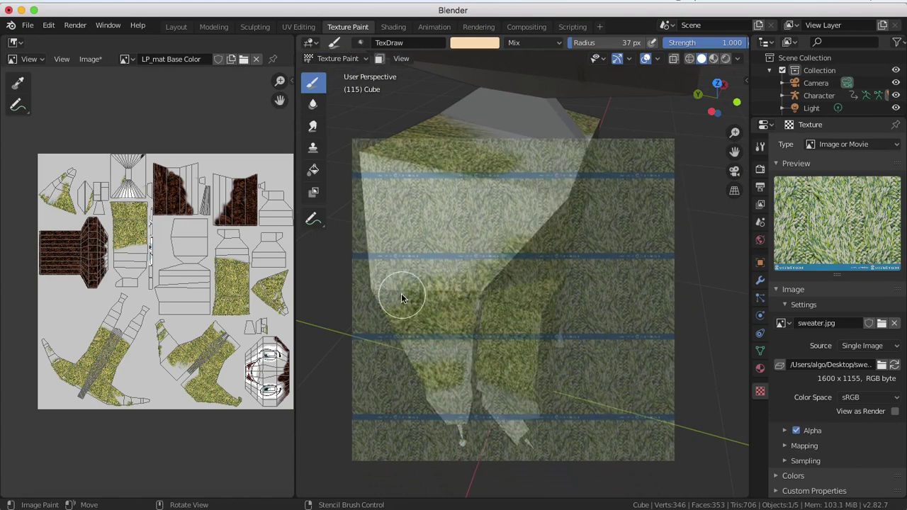
{"action": "right_click_drag", "start_coordinate": [411, 299], "coordinate": [399, 274]}
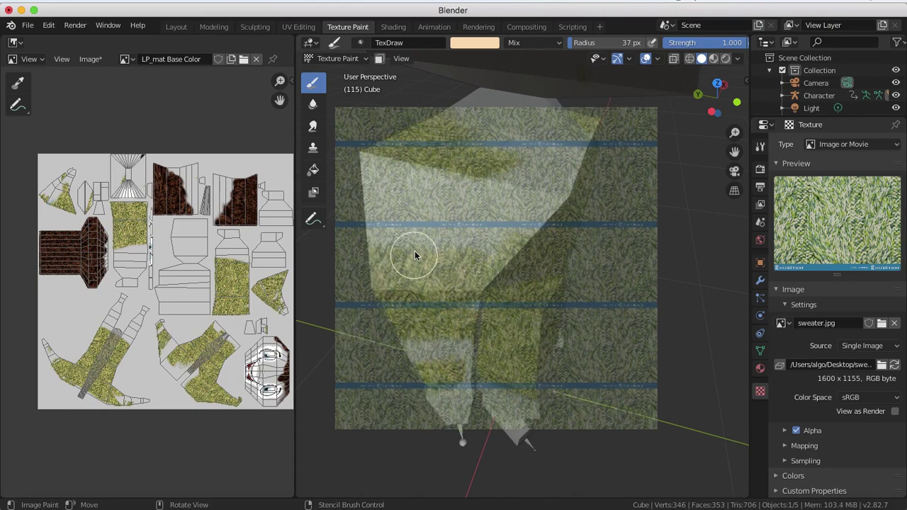
Fill the outer face of the opposite upper arm with sweater texture, raising the stencil between strokes to avoid its stripes.
{"action": "right_click_drag", "start_coordinate": [415, 253], "coordinate": [370, 231]}
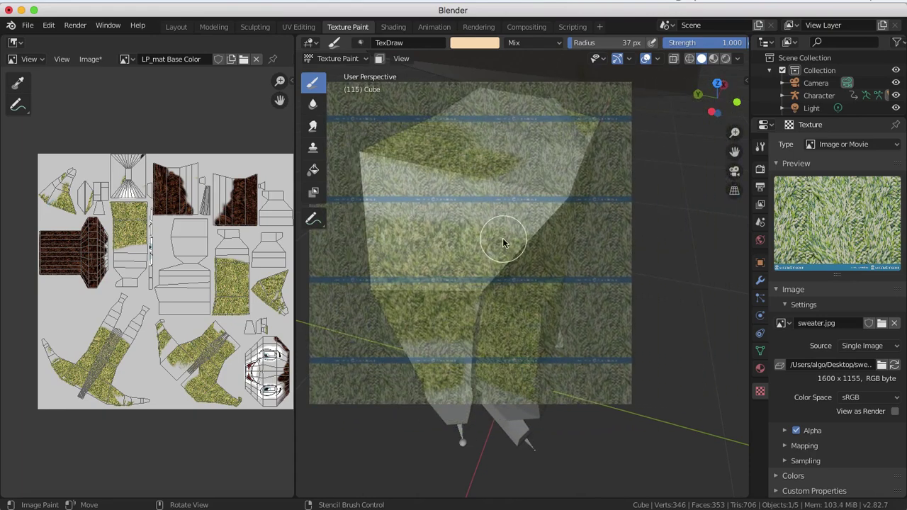
{"action": "right_click_drag", "start_coordinate": [501, 240], "coordinate": [472, 218]}
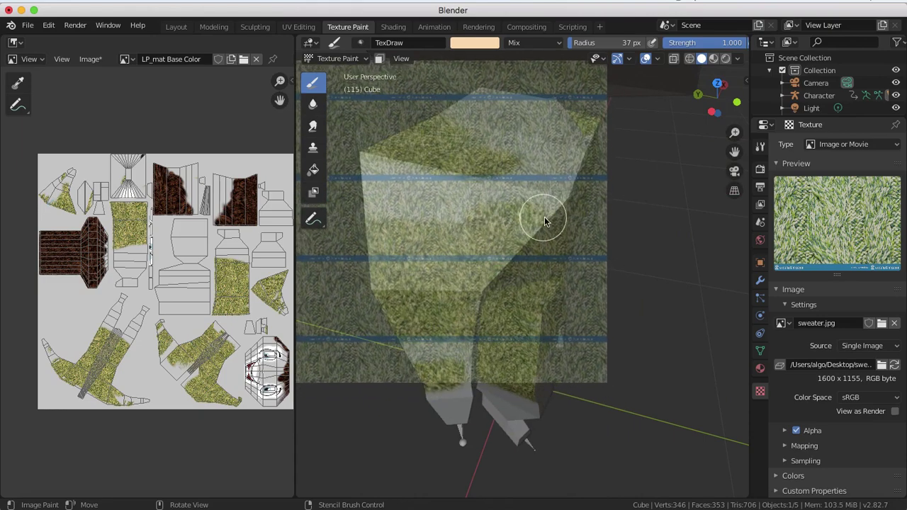
{"action": "right_click_drag", "start_coordinate": [413, 236], "coordinate": [373, 208]}
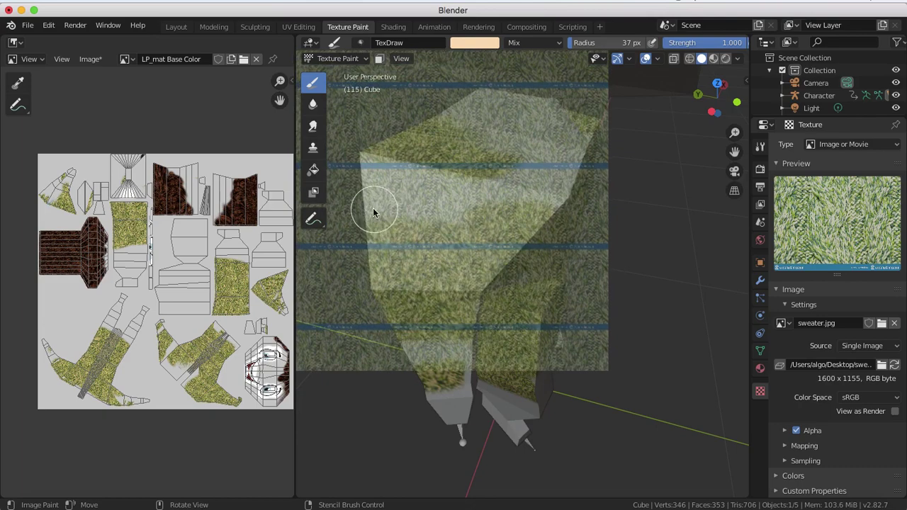
{"action": "middle_click_drag", "start_coordinate": [417, 199], "coordinate": [452, 212]}
{"action": "right_click_drag", "start_coordinate": [452, 212], "coordinate": [433, 214]}
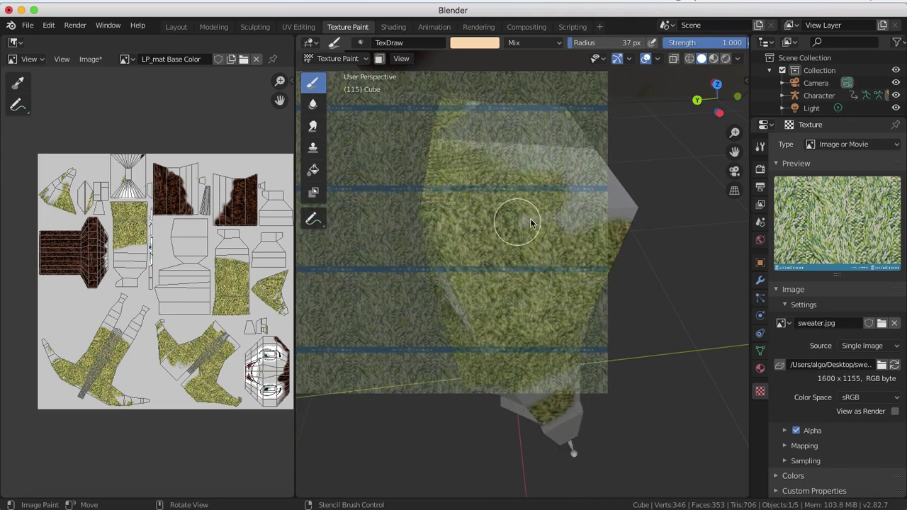
{"action": "right_click_drag", "start_coordinate": [567, 219], "coordinate": [574, 185]}
Paint the sweater texture over the top of the opposite shoulder, closing the bare gaps toward its far edge.
{"action": "middle_click_drag", "start_coordinate": [593, 190], "coordinate": [567, 197]}
{"action": "mouse_move", "coordinate": [476, 184]}
{"action": "left_mouse_down"}
{"action": "mouse_move", "coordinate": [500, 174]}
{"action": "mouse_move", "coordinate": [431, 180]}
{"action": "left_mouse_up"}
{"action": "right_click_drag", "start_coordinate": [431, 180], "coordinate": [430, 161]}
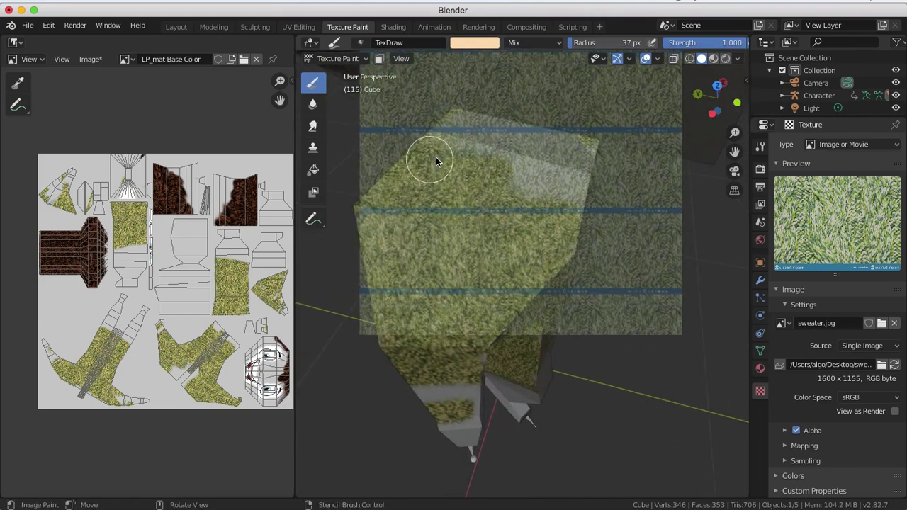
{"action": "left_click_drag", "start_coordinate": [410, 171], "coordinate": [570, 187]}
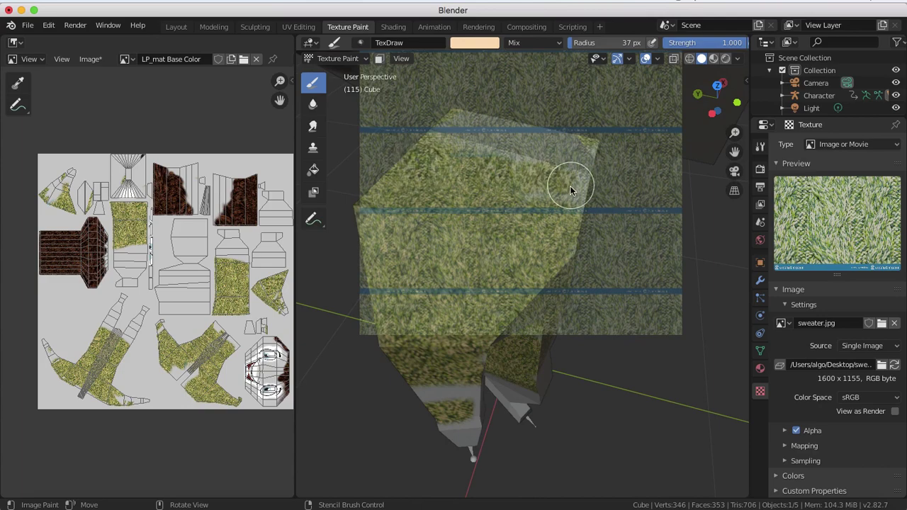
{"action": "right_click_drag", "start_coordinate": [576, 182], "coordinate": [498, 165]}
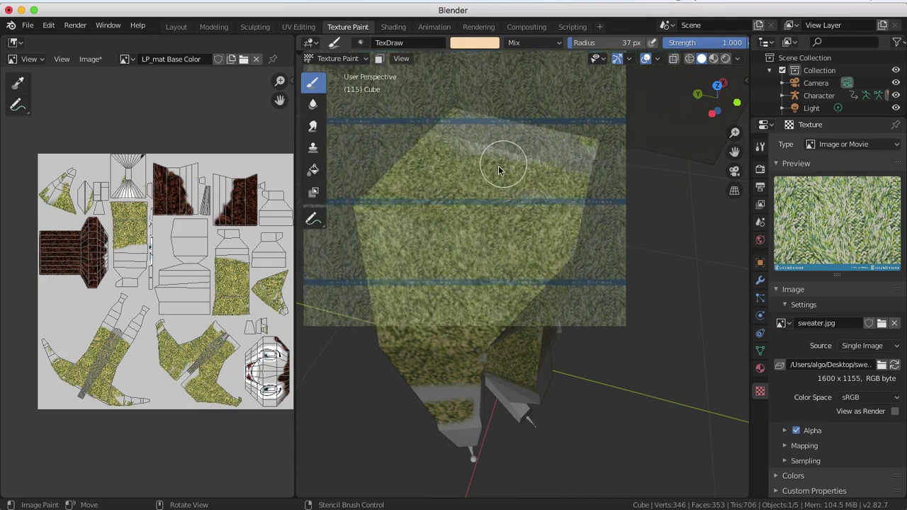
Inspect the torso and shoulders for gaps, and paint the bare inner upper arm with sweater texture.
{"action": "middle_click_drag", "start_coordinate": [492, 170], "coordinate": [408, 135]}
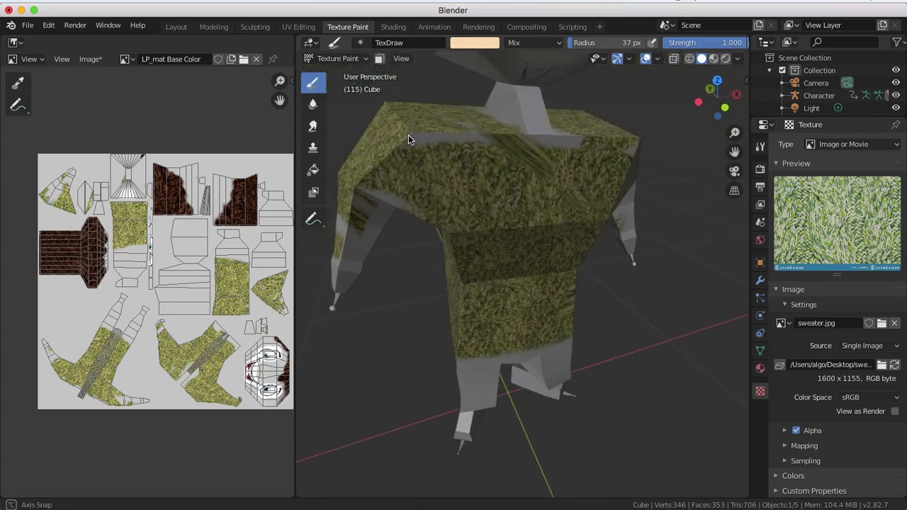
{"action": "mouse_move", "coordinate": [477, 165]}
{"action": "middle_mouse_down"}
{"action": "mouse_move", "coordinate": [427, 160]}
{"action": "mouse_move", "coordinate": [515, 161]}
{"action": "middle_mouse_up"}
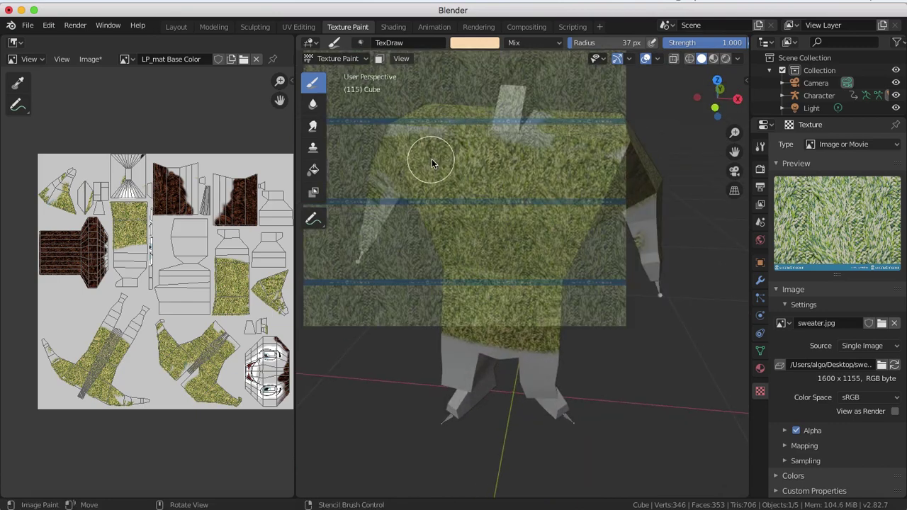
{"action": "middle_click_drag", "start_coordinate": [432, 159], "coordinate": [480, 144]}
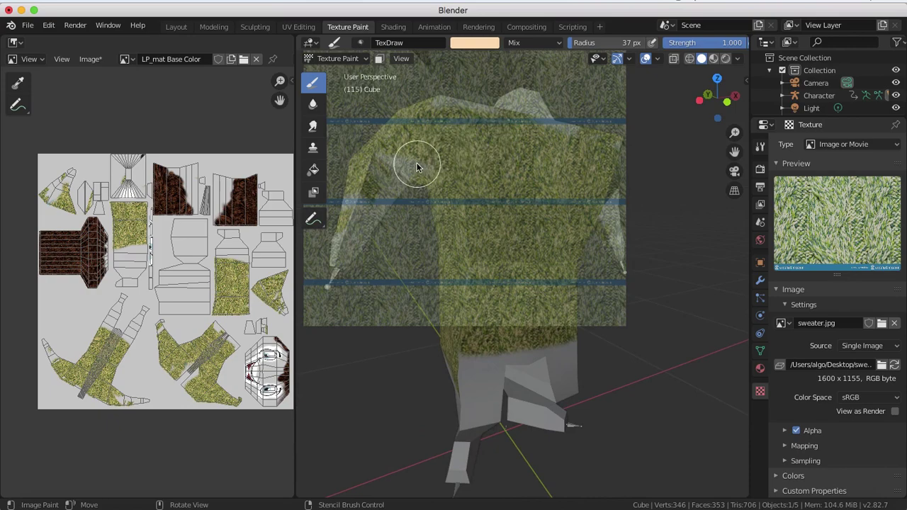
{"action": "left_click_drag", "start_coordinate": [379, 166], "coordinate": [389, 167]}
{"action": "middle_click_drag", "start_coordinate": [389, 166], "coordinate": [398, 156]}
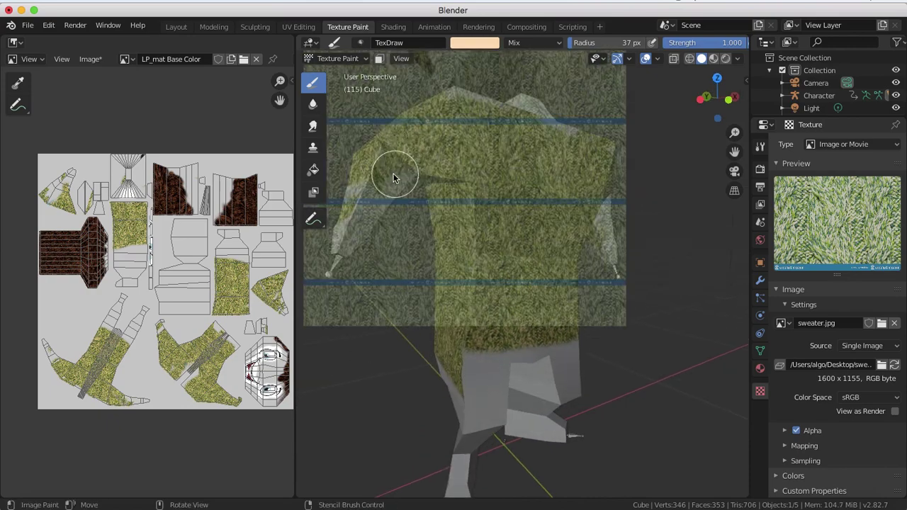
Cover the remaining bare areas on the inner arm and armpit with sweater texture, repositioning the stencil between strokes.
{"action": "right_click_drag", "start_coordinate": [393, 177], "coordinate": [388, 218]}
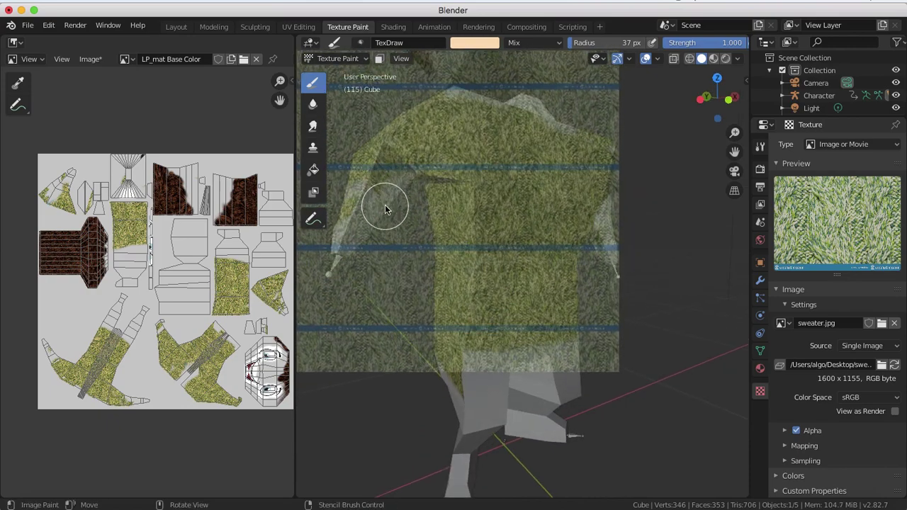
{"action": "middle_click_drag", "start_coordinate": [385, 205], "coordinate": [394, 188]}
{"action": "right_click_drag", "start_coordinate": [399, 209], "coordinate": [404, 177]}
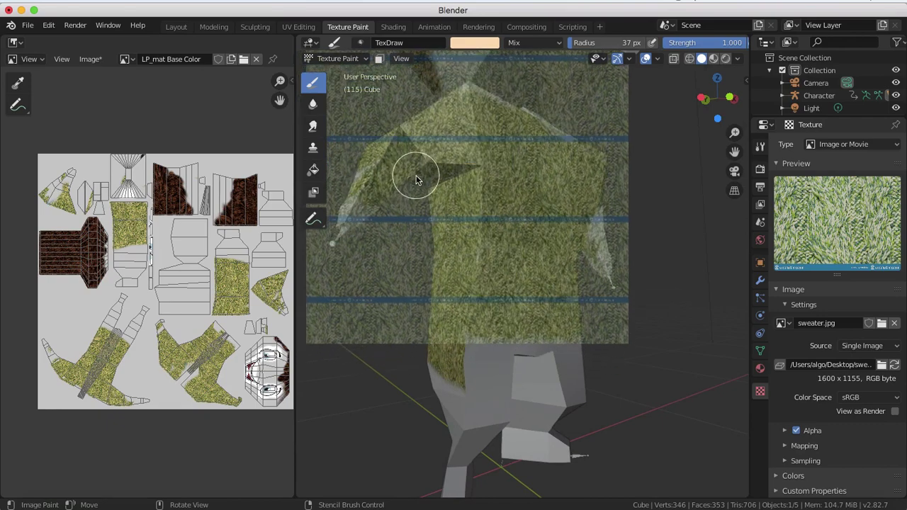
{"action": "mouse_move", "coordinate": [413, 190]}
{"action": "right_mouse_down"}
{"action": "mouse_move", "coordinate": [423, 170]}
{"action": "mouse_move", "coordinate": [421, 187]}
{"action": "right_mouse_up"}
{"action": "mouse_move", "coordinate": [420, 187]}
{"action": "middle_mouse_down"}
{"action": "mouse_move", "coordinate": [506, 149]}
{"action": "mouse_move", "coordinate": [568, 146]}
{"action": "middle_mouse_up"}
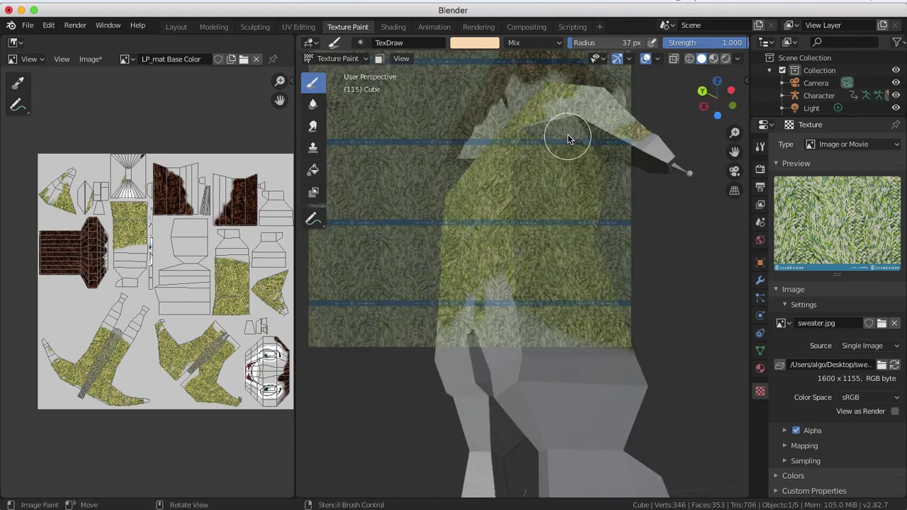
Fill the bare underarm patch and the bare streak on the outer arm with sweater texture, shifting the stencil clear of its stripes.
{"action": "right_click_drag", "start_coordinate": [550, 166], "coordinate": [575, 127]}
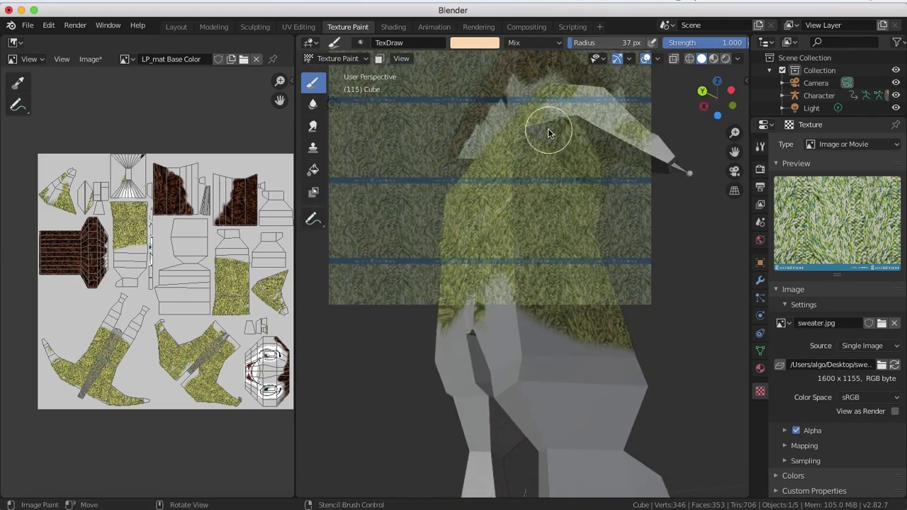
{"action": "middle_click_drag", "start_coordinate": [581, 132], "coordinate": [542, 212]}
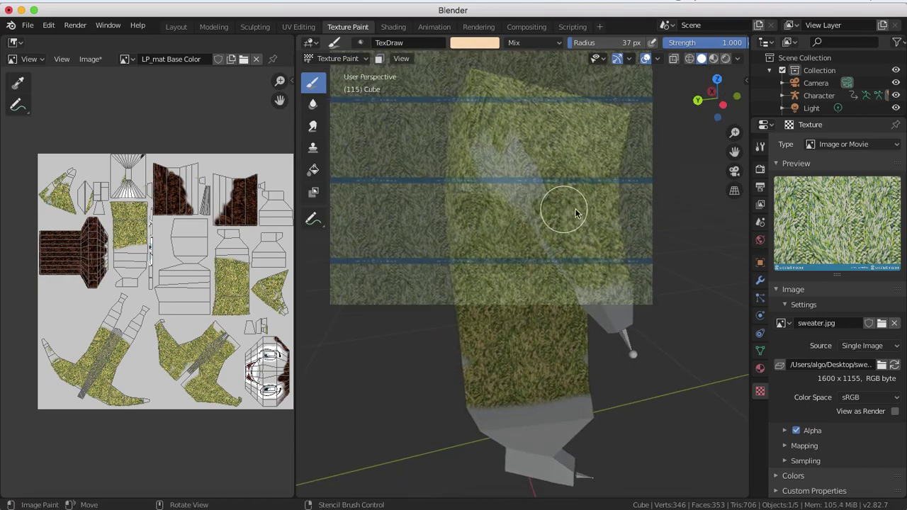
{"action": "right_click_drag", "start_coordinate": [560, 206], "coordinate": [522, 177]}
{"action": "mouse_move", "coordinate": [522, 176]}
{"action": "left_mouse_down"}
{"action": "mouse_move", "coordinate": [486, 178]}
{"action": "mouse_move", "coordinate": [536, 209]}
{"action": "mouse_move", "coordinate": [487, 198]}
{"action": "left_mouse_up"}
{"action": "middle_click_drag", "start_coordinate": [459, 183], "coordinate": [472, 203]}
{"action": "right_click_drag", "start_coordinate": [487, 222], "coordinate": [545, 272]}
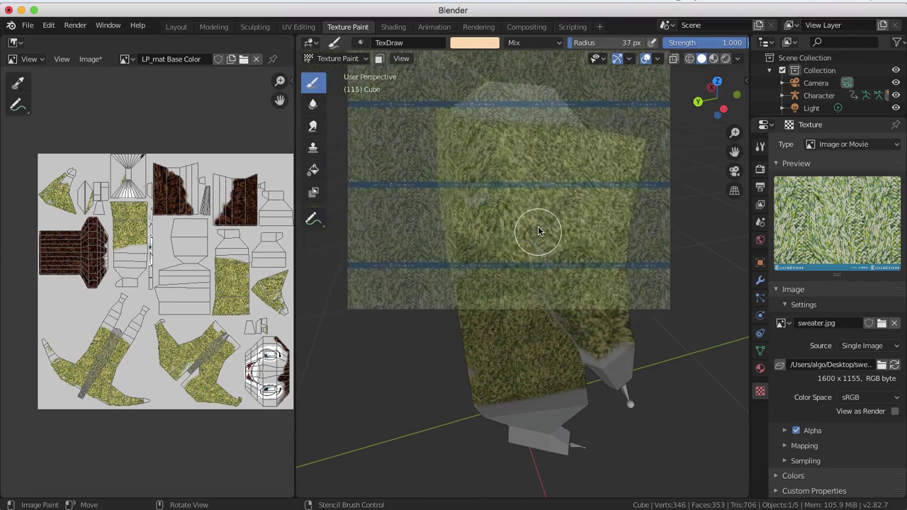
{"action": "right_click_drag", "start_coordinate": [538, 228], "coordinate": [489, 234]}
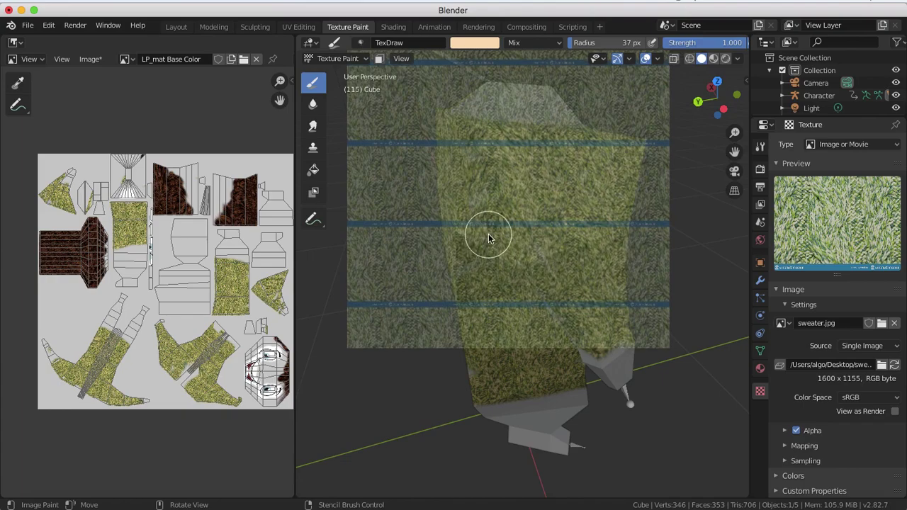
Paint sweater texture over the lower back down toward the hem, lowering the stencil to cover it.
{"action": "middle_click_drag", "start_coordinate": [488, 233], "coordinate": [583, 185]}
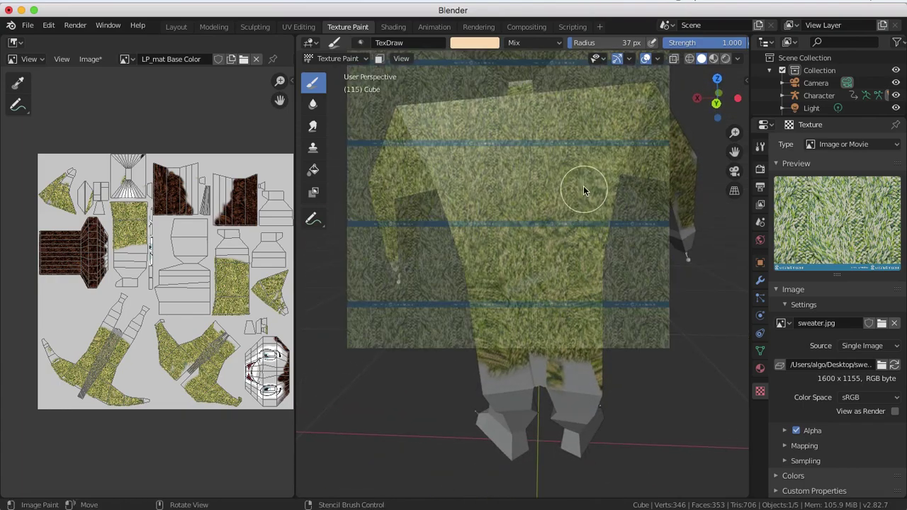
{"action": "right_click_drag", "start_coordinate": [567, 186], "coordinate": [492, 289]}
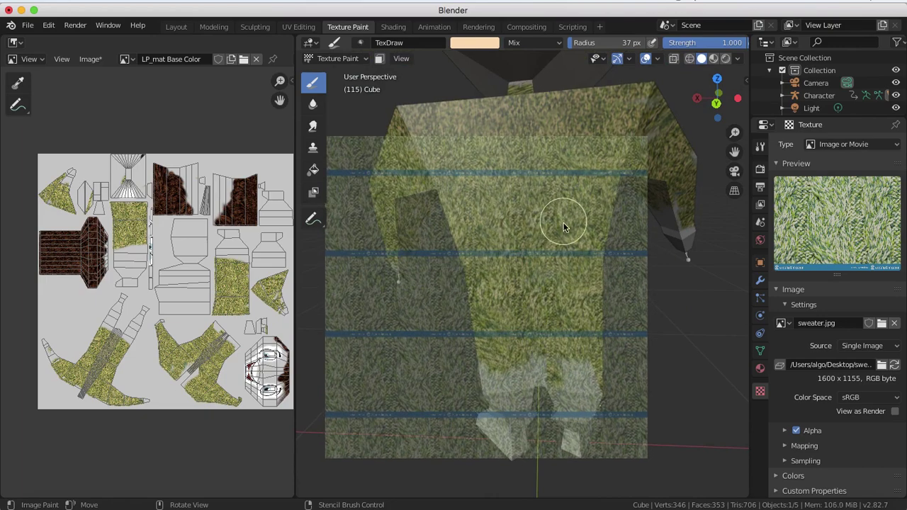
{"action": "mouse_move", "coordinate": [523, 278]}
{"action": "right_mouse_down"}
{"action": "mouse_move", "coordinate": [533, 239]}
{"action": "mouse_move", "coordinate": [525, 318]}
{"action": "mouse_move", "coordinate": [507, 339]}
{"action": "right_mouse_up"}
{"action": "mouse_move", "coordinate": [508, 339]}
{"action": "middle_mouse_down"}
{"action": "mouse_move", "coordinate": [537, 320]}
{"action": "mouse_move", "coordinate": [529, 339]}
{"action": "middle_mouse_up"}
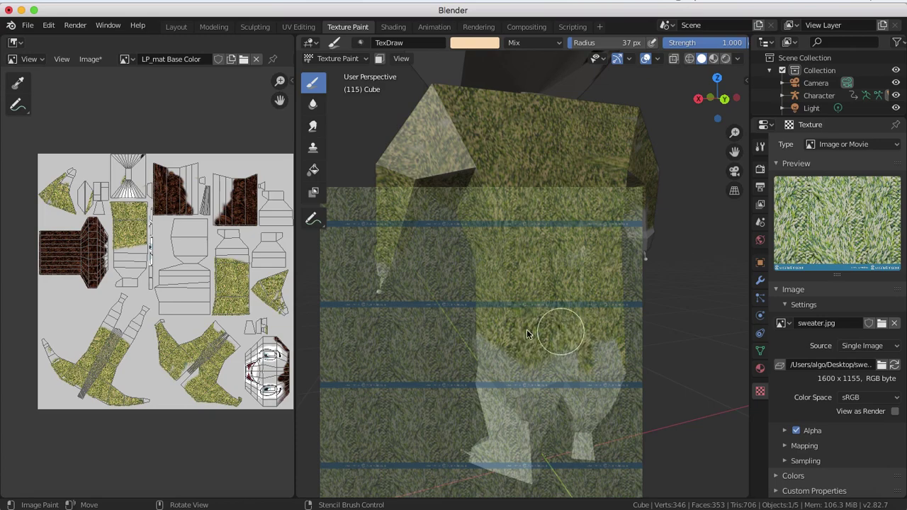
Paint the bare forearm and the gaps along the front neckline and shoulder edges with sweater texture.
{"action": "mouse_move", "coordinate": [527, 329]}
{"action": "middle_mouse_down"}
{"action": "mouse_move", "coordinate": [649, 331]}
{"action": "mouse_move", "coordinate": [307, 357]}
{"action": "middle_mouse_up"}
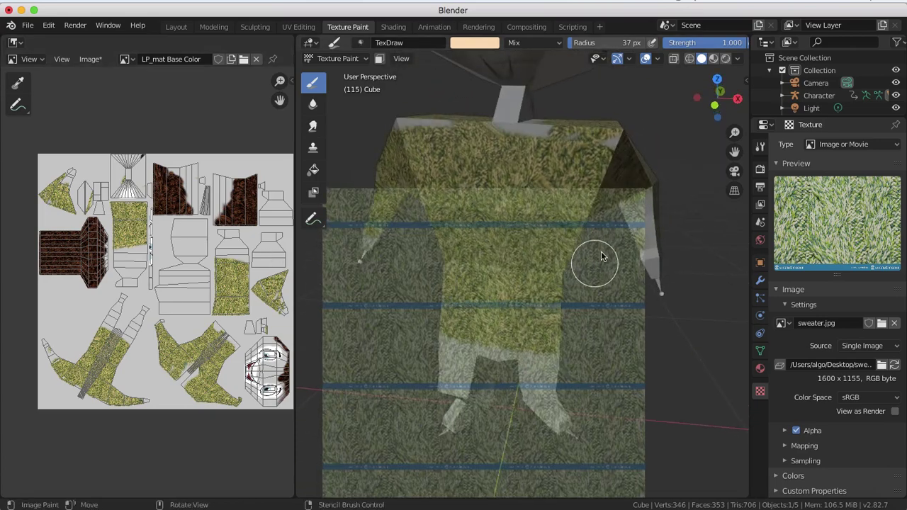
{"action": "right_click_drag", "start_coordinate": [601, 252], "coordinate": [655, 265]}
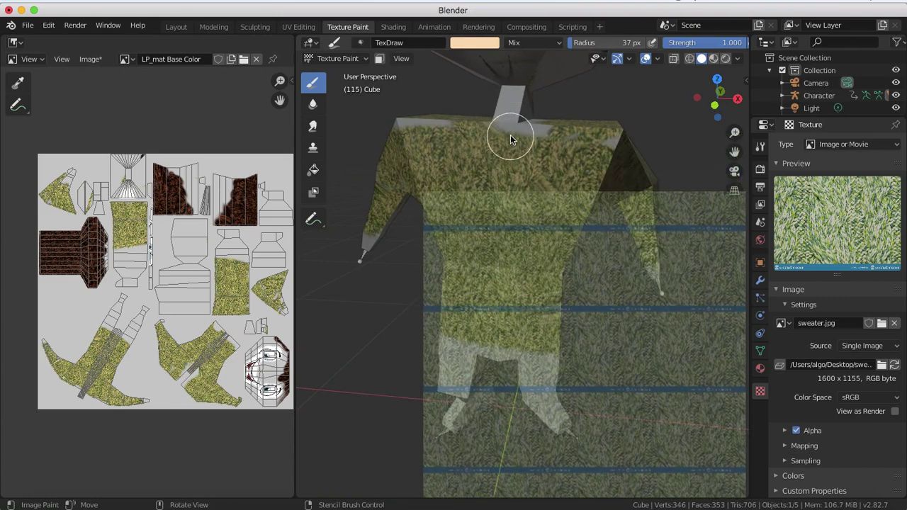
{"action": "right_click_drag", "start_coordinate": [507, 132], "coordinate": [504, 99]}
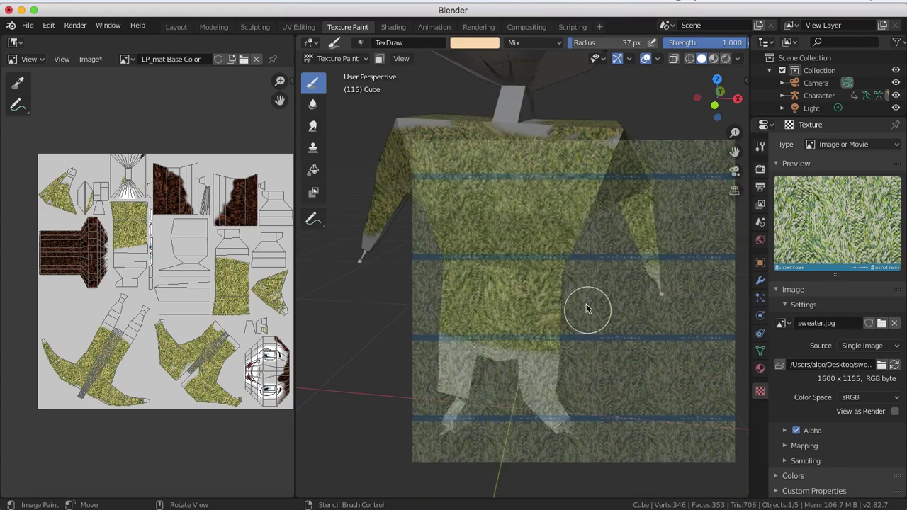
{"action": "right_click_drag", "start_coordinate": [588, 308], "coordinate": [545, 179]}
{"action": "mouse_move", "coordinate": [485, 116]}
{"action": "left_mouse_down"}
{"action": "mouse_move", "coordinate": [526, 125]}
{"action": "mouse_move", "coordinate": [474, 128]}
{"action": "left_mouse_up"}
{"action": "middle_click_drag", "start_coordinate": [462, 126], "coordinate": [492, 152]}
{"action": "right_click_drag", "start_coordinate": [493, 152], "coordinate": [478, 147]}
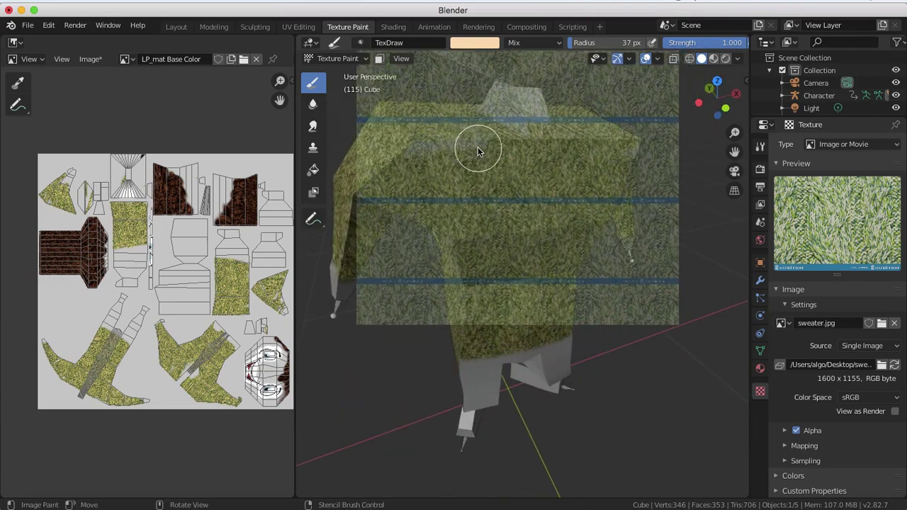
{"action": "right_click_drag", "start_coordinate": [393, 150], "coordinate": [480, 136]}
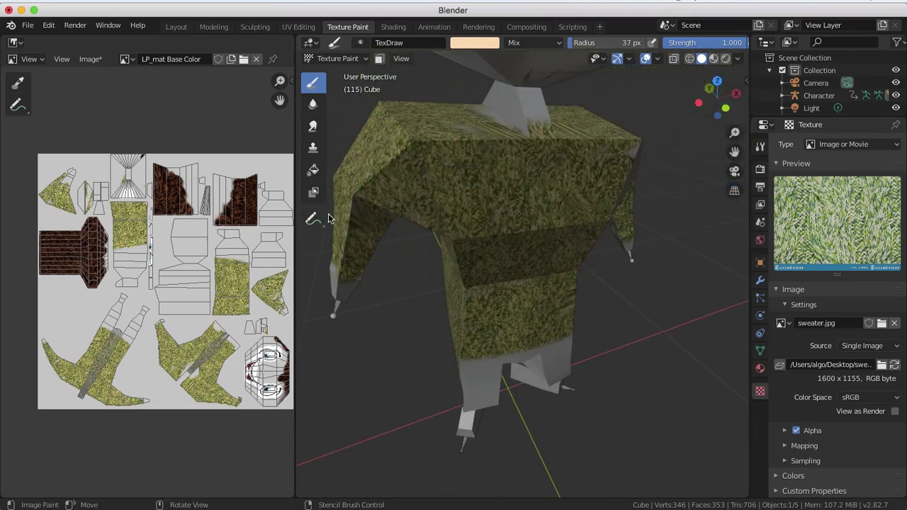
Cover the remaining bare strip along the underside of the opposite sleeve with sweater texture, repositioning the stencil over it.
{"action": "mouse_move", "coordinate": [427, 313]}
{"action": "middle_mouse_down"}
{"action": "mouse_move", "coordinate": [358, 226]}
{"action": "mouse_move", "coordinate": [365, 198]}
{"action": "mouse_move", "coordinate": [467, 221]}
{"action": "mouse_move", "coordinate": [585, 285]}
{"action": "mouse_move", "coordinate": [650, 295]}
{"action": "mouse_move", "coordinate": [652, 265]}
{"action": "mouse_move", "coordinate": [608, 280]}
{"action": "middle_mouse_up"}
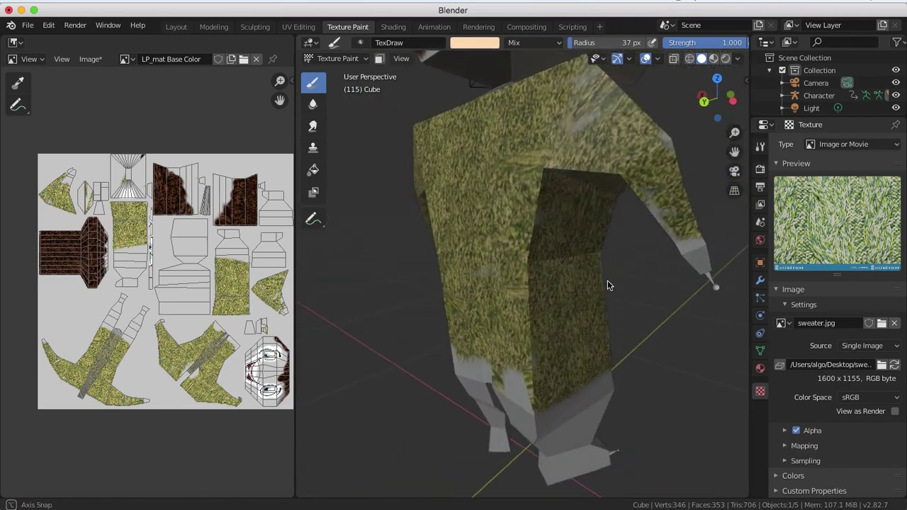
{"action": "mouse_move", "coordinate": [671, 258]}
{"action": "right_mouse_down"}
{"action": "mouse_move", "coordinate": [688, 364]}
{"action": "mouse_move", "coordinate": [678, 250]}
{"action": "right_mouse_up"}
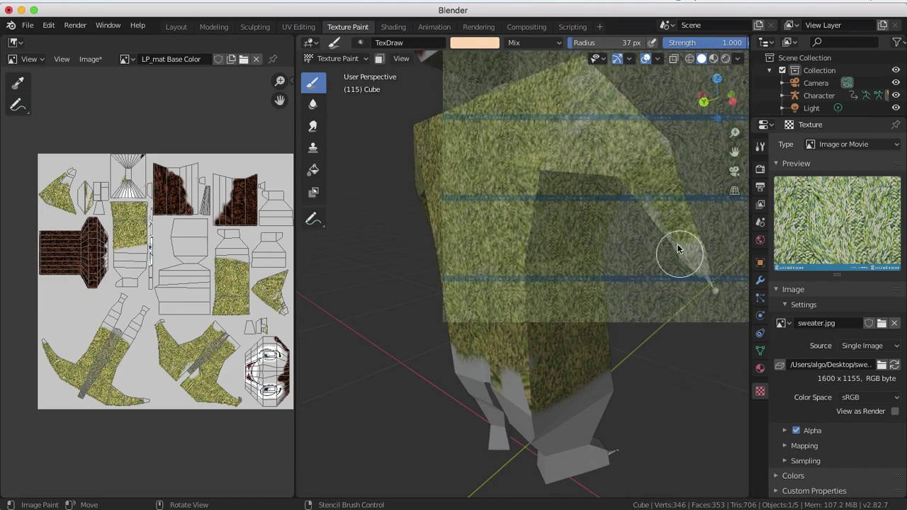
{"action": "middle_click_drag", "start_coordinate": [628, 227], "coordinate": [685, 197]}
{"action": "right_click_drag", "start_coordinate": [659, 239], "coordinate": [661, 214]}
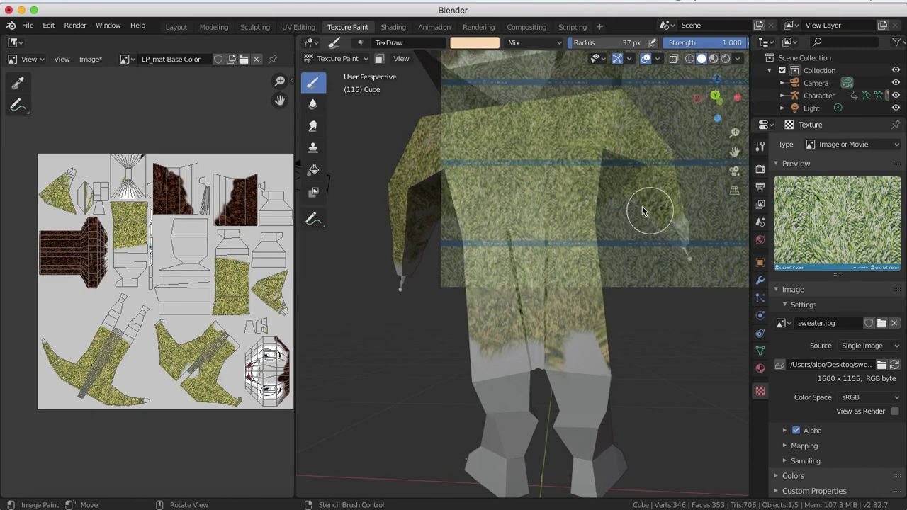
{"action": "right_click_drag", "start_coordinate": [507, 280], "coordinate": [472, 304]}
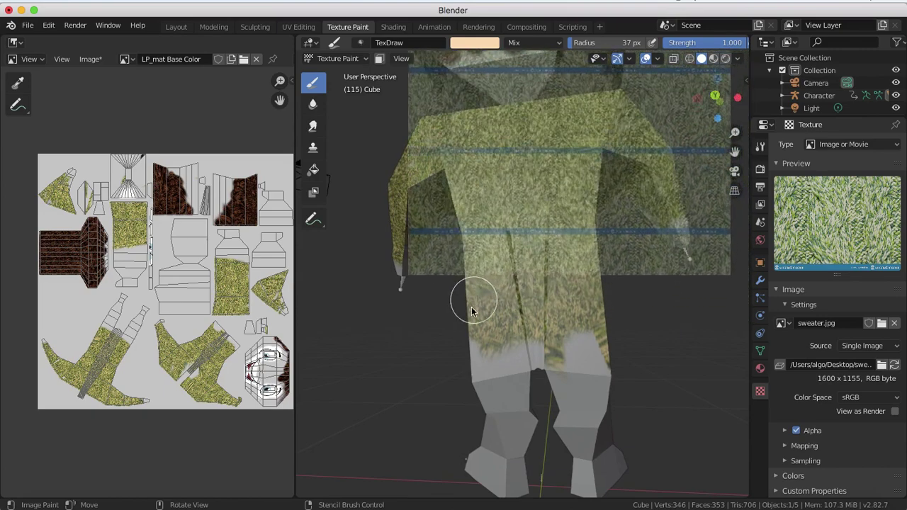
Paint sweater texture over the bare areas on top of the shoulders around the base of the neck.
{"action": "mouse_move", "coordinate": [472, 305]}
{"action": "middle_mouse_down"}
{"action": "mouse_move", "coordinate": [658, 253]}
{"action": "mouse_move", "coordinate": [623, 275]}
{"action": "mouse_move", "coordinate": [657, 218]}
{"action": "mouse_move", "coordinate": [709, 234]}
{"action": "mouse_move", "coordinate": [340, 262]}
{"action": "mouse_move", "coordinate": [508, 403]}
{"action": "mouse_move", "coordinate": [538, 409]}
{"action": "middle_mouse_up"}
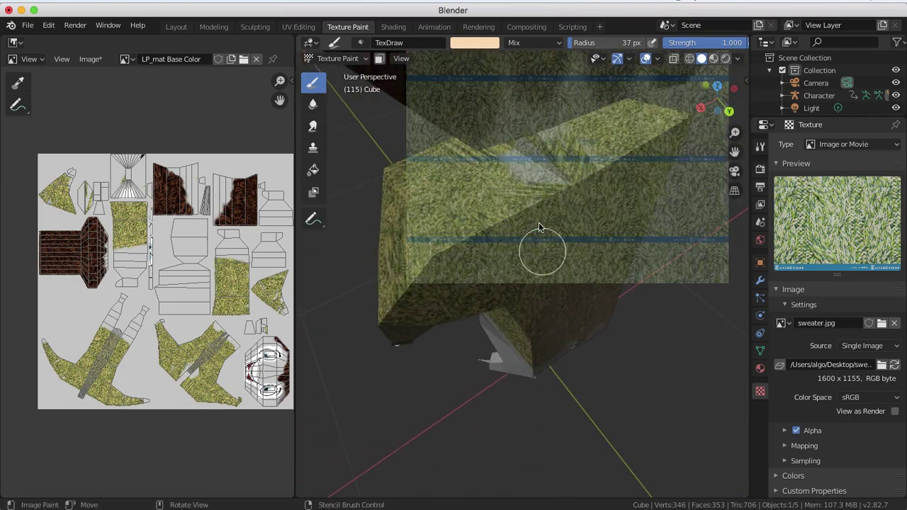
{"action": "mouse_move", "coordinate": [528, 177]}
{"action": "right_mouse_down"}
{"action": "mouse_move", "coordinate": [519, 158]}
{"action": "mouse_move", "coordinate": [528, 178]}
{"action": "mouse_move", "coordinate": [532, 170]}
{"action": "right_mouse_up"}
{"action": "middle_click_drag", "start_coordinate": [532, 174], "coordinate": [580, 149]}
{"action": "right_click_drag", "start_coordinate": [531, 147], "coordinate": [543, 130]}
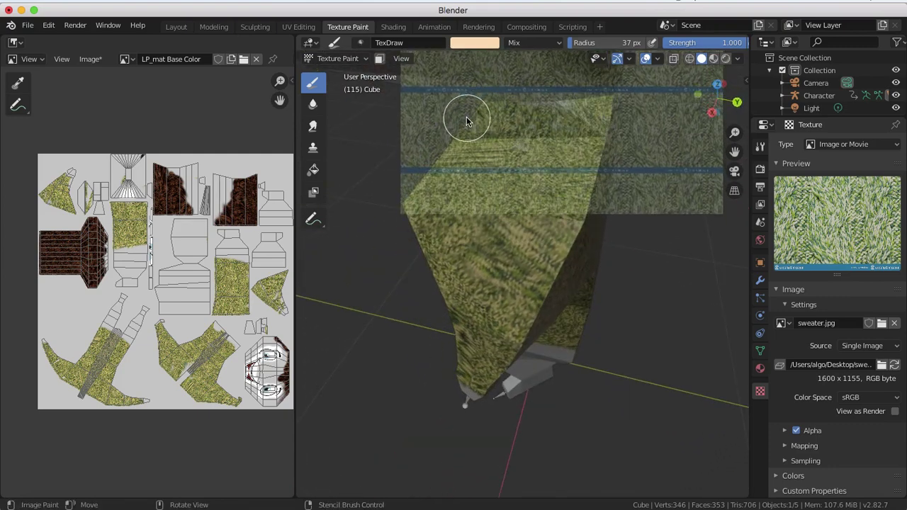
{"action": "middle_click_drag", "start_coordinate": [543, 148], "coordinate": [372, 129]}
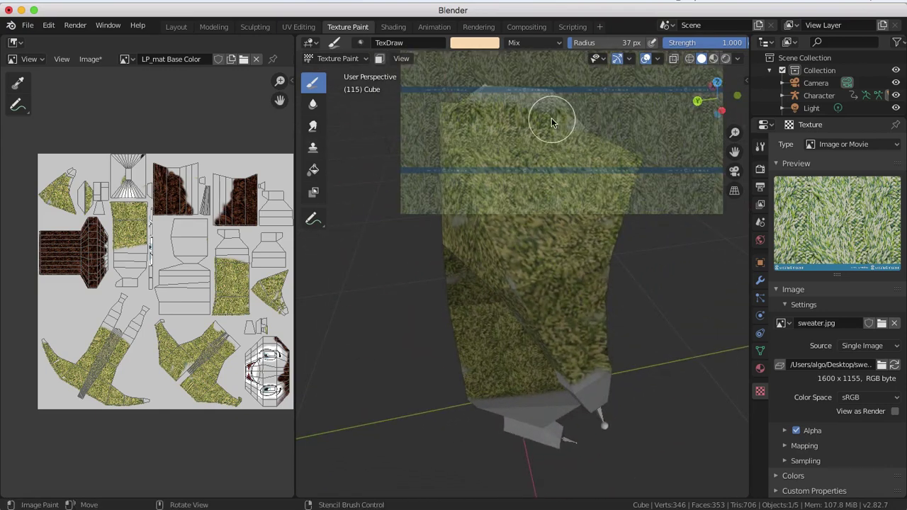
Close the remaining gaps at the base of the neck and at the front of the armpit with sweater texture.
{"action": "middle_click_drag", "start_coordinate": [552, 117], "coordinate": [512, 132]}
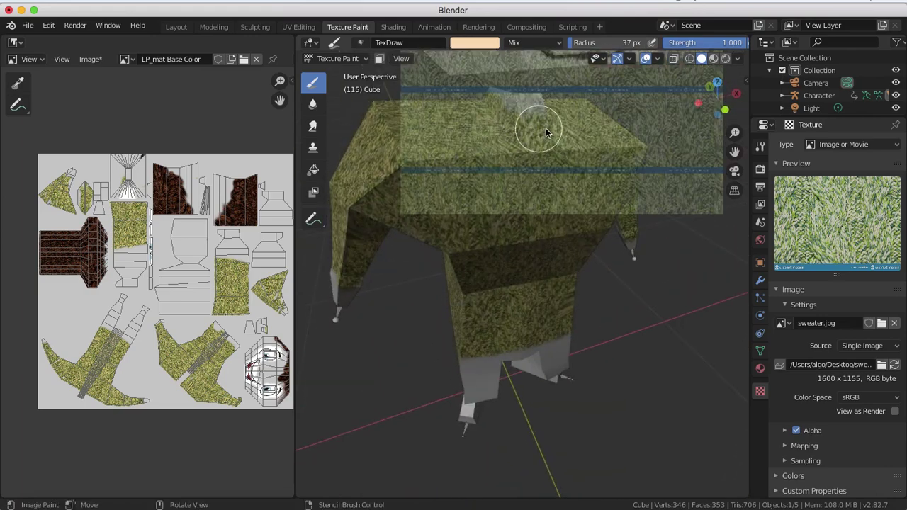
{"action": "middle_click_drag", "start_coordinate": [575, 134], "coordinate": [465, 127]}
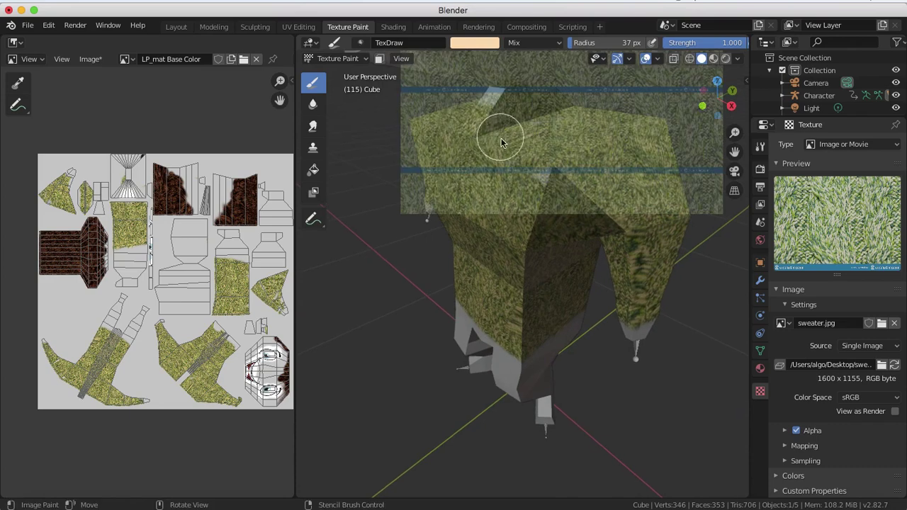
{"action": "right_click_drag", "start_coordinate": [506, 139], "coordinate": [539, 172]}
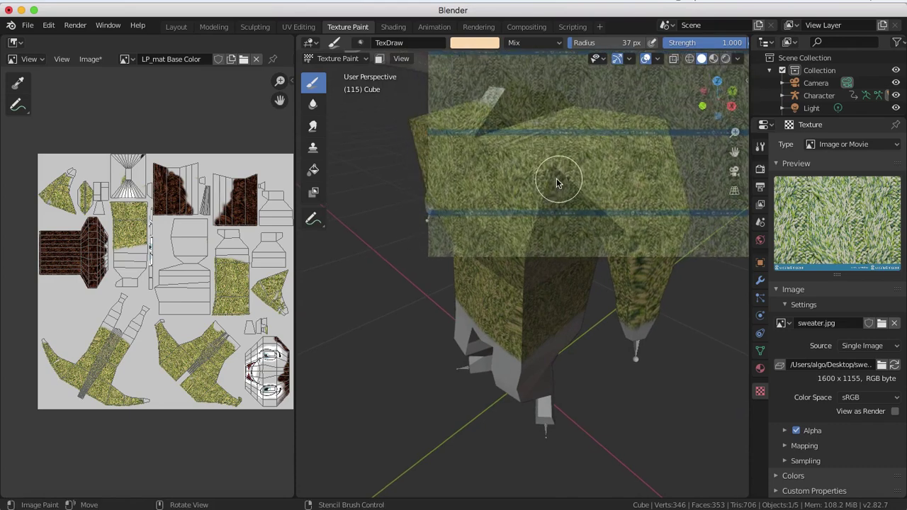
Check the whole character for gaps, and paint sweater texture onto the back of the neck and the bare spots on the lower back.
{"action": "scroll", "coordinate": [496, 191], "scroll_direction": "down", "scroll_amount": 5}
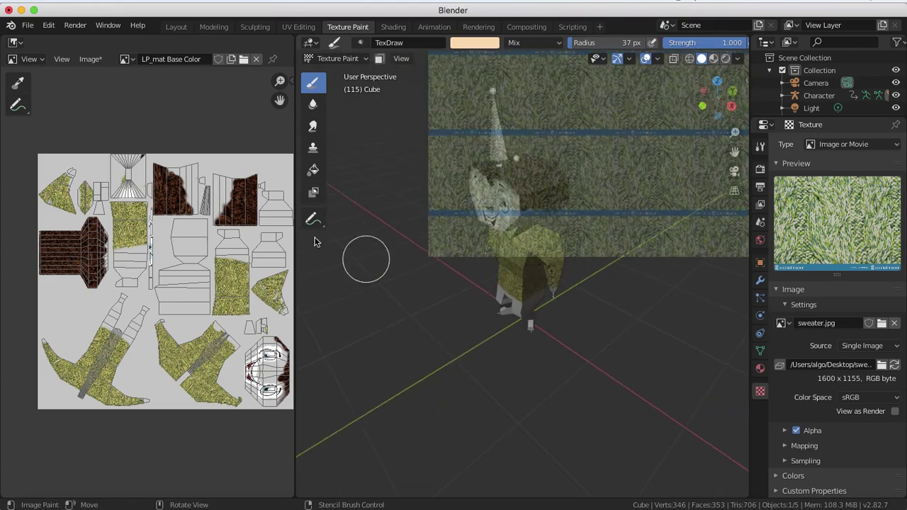
{"action": "middle_click_drag", "start_coordinate": [380, 326], "coordinate": [464, 290]}
{"action": "mouse_move", "coordinate": [438, 283]}
{"action": "middle_mouse_down"}
{"action": "mouse_move", "coordinate": [385, 294]}
{"action": "mouse_move", "coordinate": [449, 293]}
{"action": "mouse_move", "coordinate": [445, 275]}
{"action": "middle_mouse_up"}
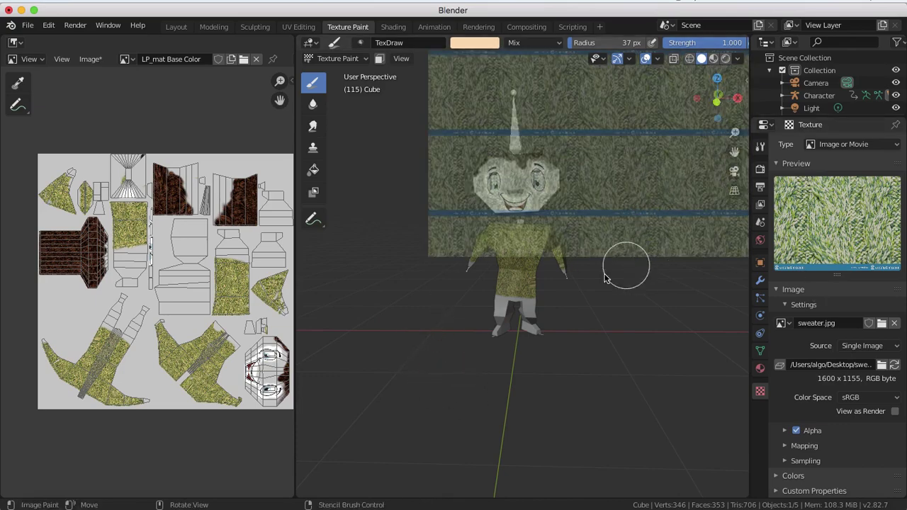
{"action": "scroll", "coordinate": [543, 294], "scroll_direction": "up", "scroll_amount": 6}
{"action": "middle_click_drag", "start_coordinate": [543, 294], "coordinate": [186, 210]}
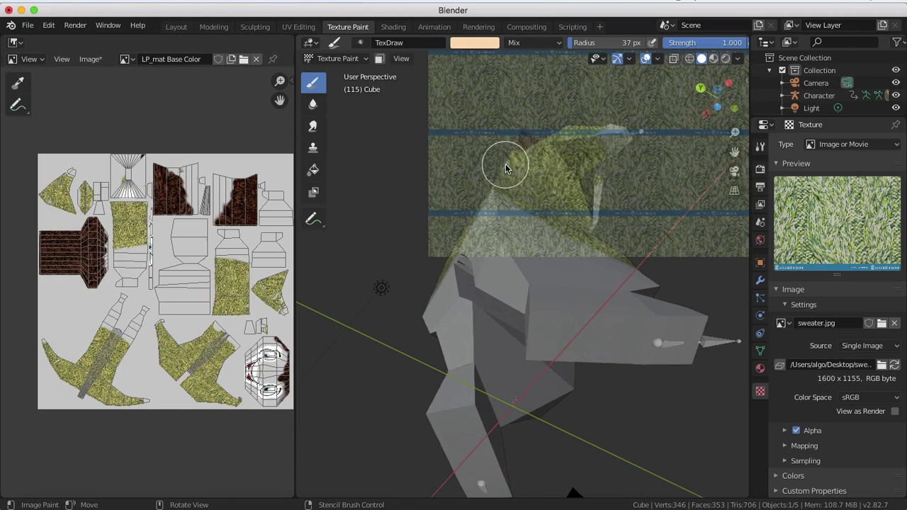
{"action": "mouse_move", "coordinate": [512, 162]}
{"action": "middle_mouse_down"}
{"action": "mouse_move", "coordinate": [564, 253]}
{"action": "mouse_move", "coordinate": [561, 315]}
{"action": "middle_mouse_up"}
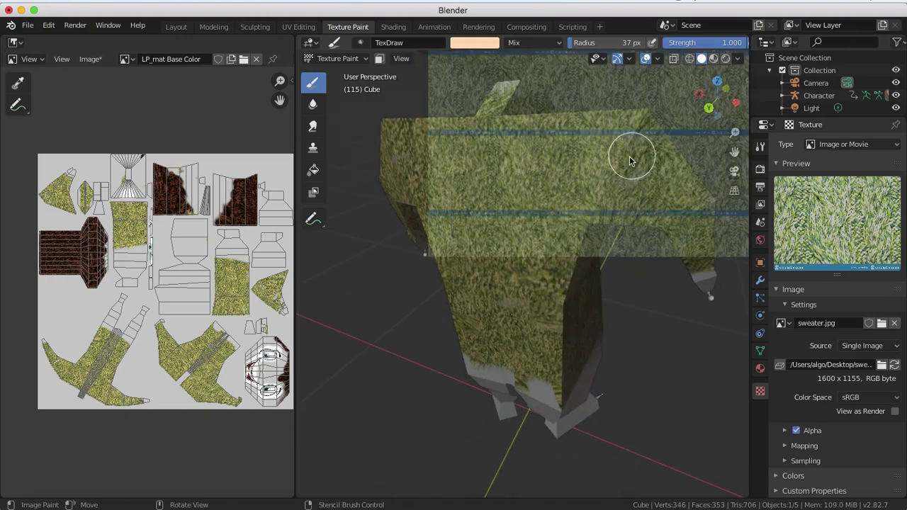
{"action": "mouse_move", "coordinate": [594, 173]}
{"action": "middle_mouse_down"}
{"action": "mouse_move", "coordinate": [589, 182]}
{"action": "mouse_move", "coordinate": [603, 176]}
{"action": "mouse_move", "coordinate": [613, 201]}
{"action": "middle_mouse_up"}
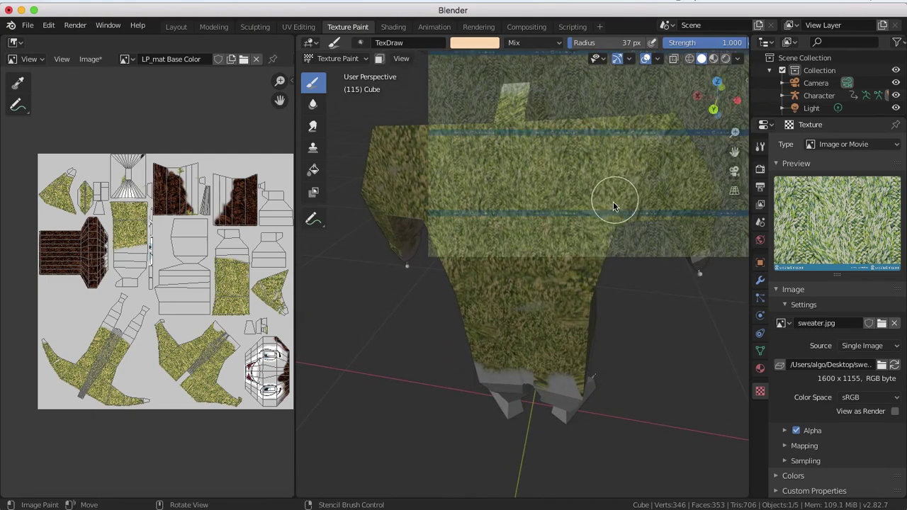
{"action": "right_click_drag", "start_coordinate": [608, 198], "coordinate": [602, 221]}
{"action": "mouse_move", "coordinate": [604, 220]}
{"action": "middle_mouse_down"}
{"action": "mouse_move", "coordinate": [590, 202]}
{"action": "mouse_move", "coordinate": [562, 208]}
{"action": "mouse_move", "coordinate": [608, 217]}
{"action": "mouse_move", "coordinate": [608, 227]}
{"action": "mouse_move", "coordinate": [577, 209]}
{"action": "mouse_move", "coordinate": [451, 196]}
{"action": "mouse_move", "coordinate": [373, 146]}
{"action": "mouse_move", "coordinate": [369, 162]}
{"action": "middle_mouse_up"}
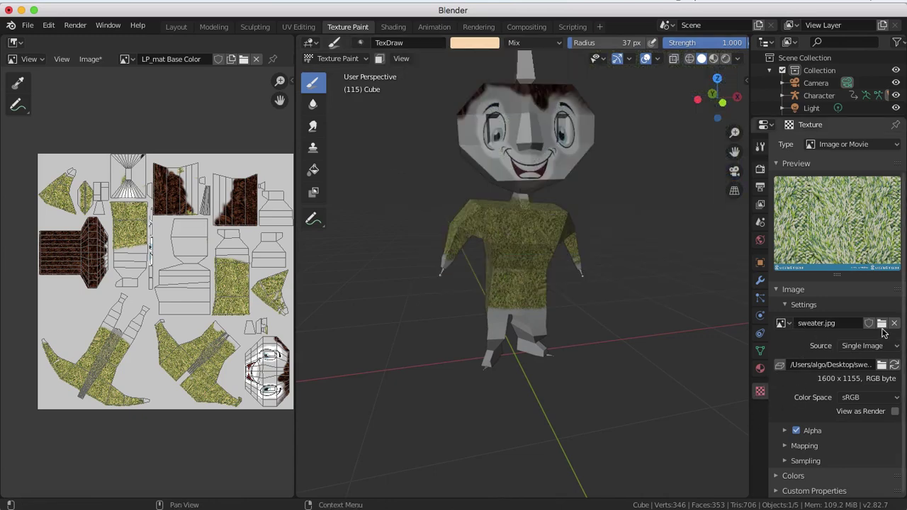
Load denim.jpg as the brush's texture image and set the brush colour to a slightly darkened blue, hue 0.639 and saturation 0.729.
{"action": "left_click", "coordinate": [881, 324]}
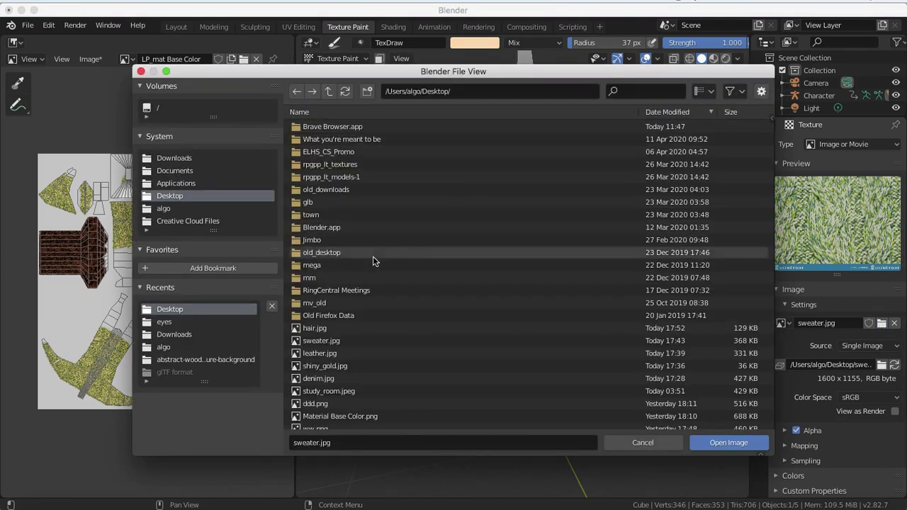
{"action": "double_click", "coordinate": [324, 383]}
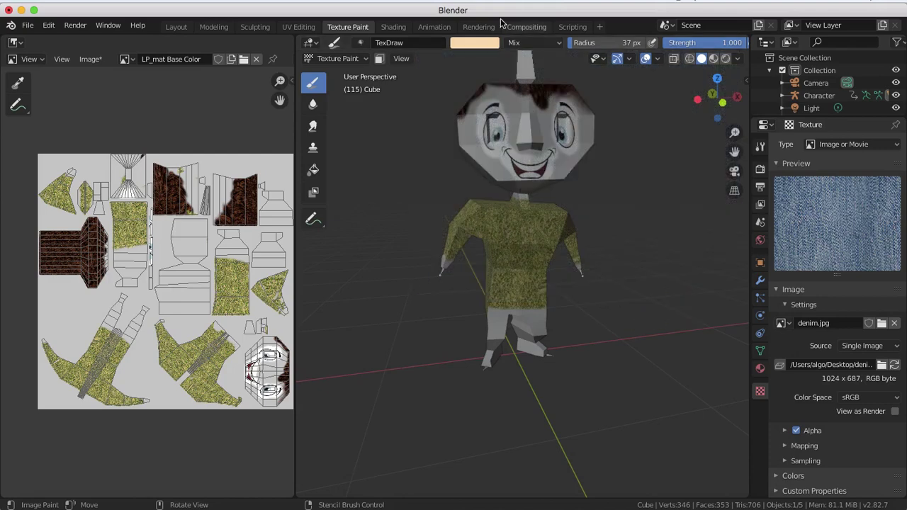
{"action": "left_click", "coordinate": [482, 44]}
{"action": "left_click", "coordinate": [529, 79]}
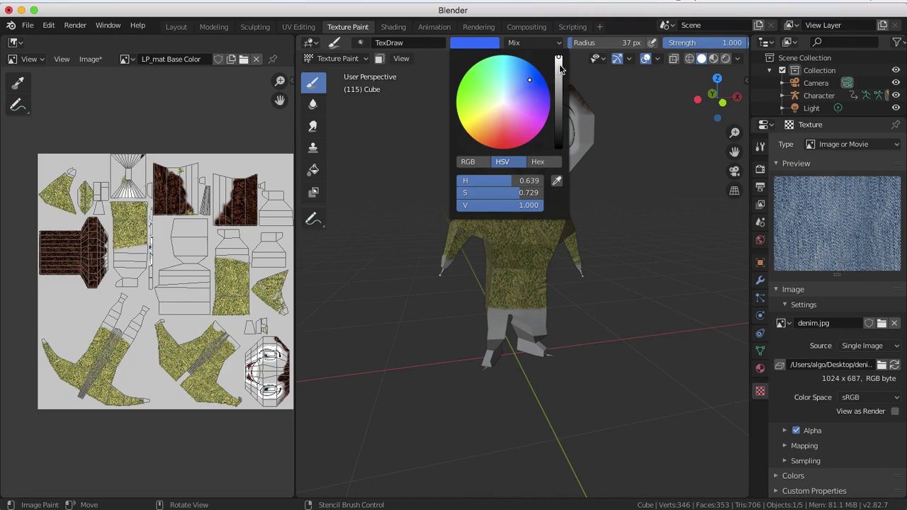
{"action": "left_click_drag", "start_coordinate": [559, 61], "coordinate": [559, 71]}
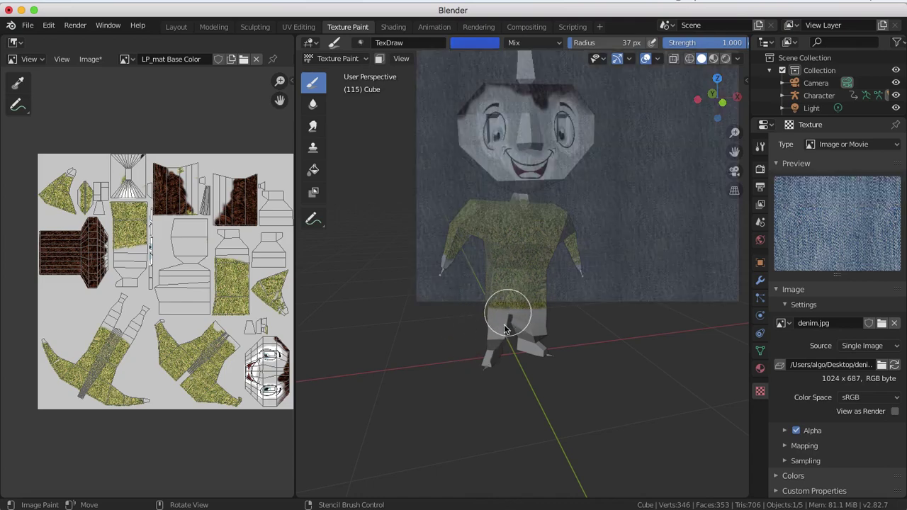
Move the denim stencil over the legs and paint denim across the front of the hips and both legs below the sweater.
{"action": "right_click_drag", "start_coordinate": [531, 306], "coordinate": [473, 447]}
{"action": "scroll", "coordinate": [485, 419], "scroll_direction": "up", "scroll_amount": 5}
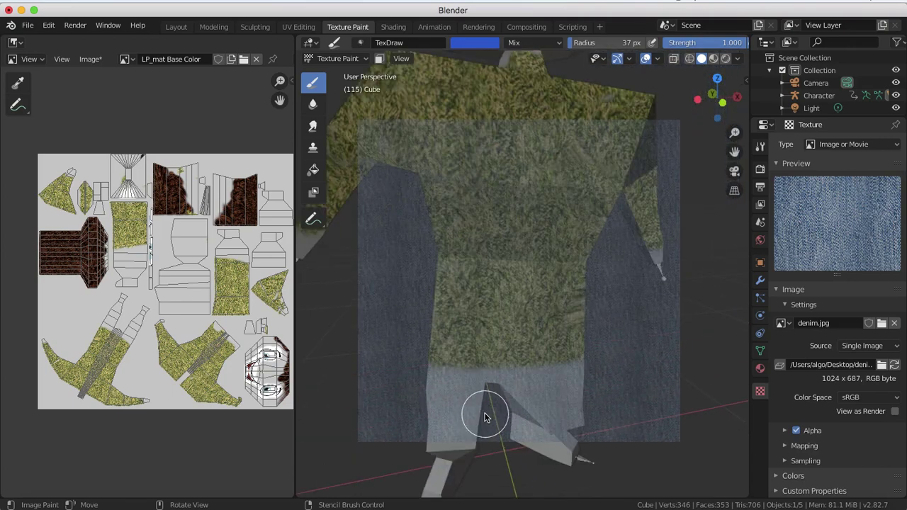
{"action": "mouse_move", "coordinate": [491, 399]}
{"action": "middle_mouse_down"}
{"action": "mouse_move", "coordinate": [499, 367]}
{"action": "mouse_move", "coordinate": [518, 365]}
{"action": "mouse_move", "coordinate": [503, 380]}
{"action": "mouse_move", "coordinate": [540, 383]}
{"action": "mouse_move", "coordinate": [482, 411]}
{"action": "mouse_move", "coordinate": [483, 397]}
{"action": "mouse_move", "coordinate": [466, 417]}
{"action": "mouse_move", "coordinate": [499, 334]}
{"action": "middle_mouse_up"}
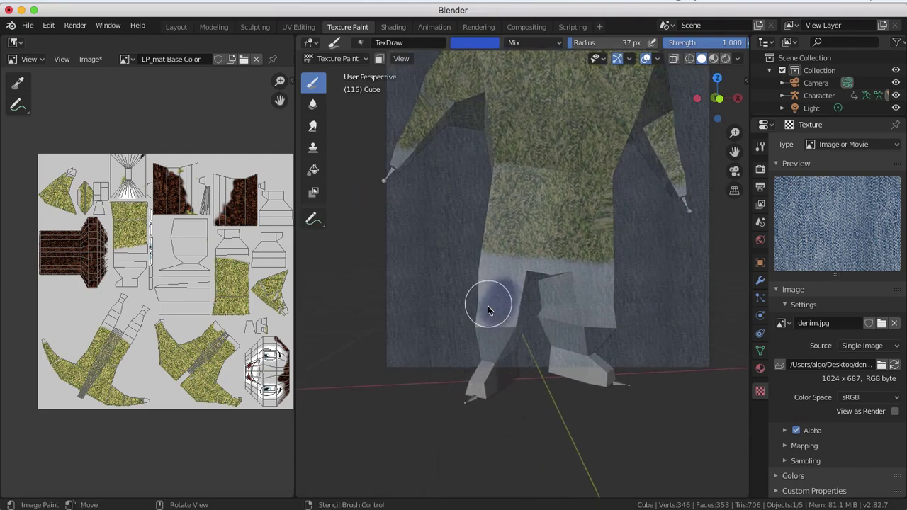
{"action": "mouse_move", "coordinate": [498, 298]}
{"action": "left_mouse_down"}
{"action": "mouse_move", "coordinate": [488, 282]}
{"action": "mouse_move", "coordinate": [538, 279]}
{"action": "mouse_move", "coordinate": [486, 269]}
{"action": "mouse_move", "coordinate": [592, 275]}
{"action": "mouse_move", "coordinate": [606, 267]}
{"action": "mouse_move", "coordinate": [621, 296]}
{"action": "mouse_move", "coordinate": [615, 335]}
{"action": "mouse_move", "coordinate": [593, 286]}
{"action": "mouse_move", "coordinate": [556, 270]}
{"action": "mouse_move", "coordinate": [545, 283]}
{"action": "mouse_move", "coordinate": [597, 351]}
{"action": "left_mouse_up"}
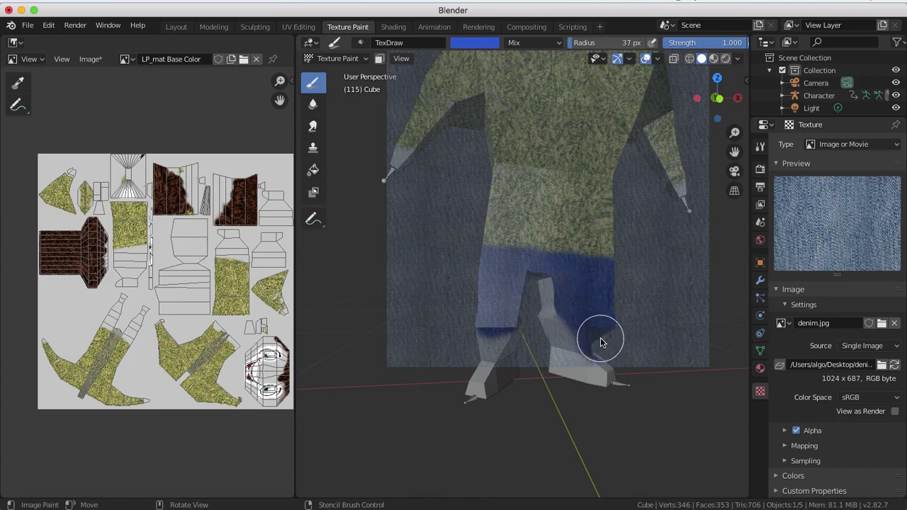
{"action": "mouse_move", "coordinate": [597, 362]}
{"action": "left_mouse_down"}
{"action": "mouse_move", "coordinate": [555, 342]}
{"action": "mouse_move", "coordinate": [542, 319]}
{"action": "left_mouse_up"}
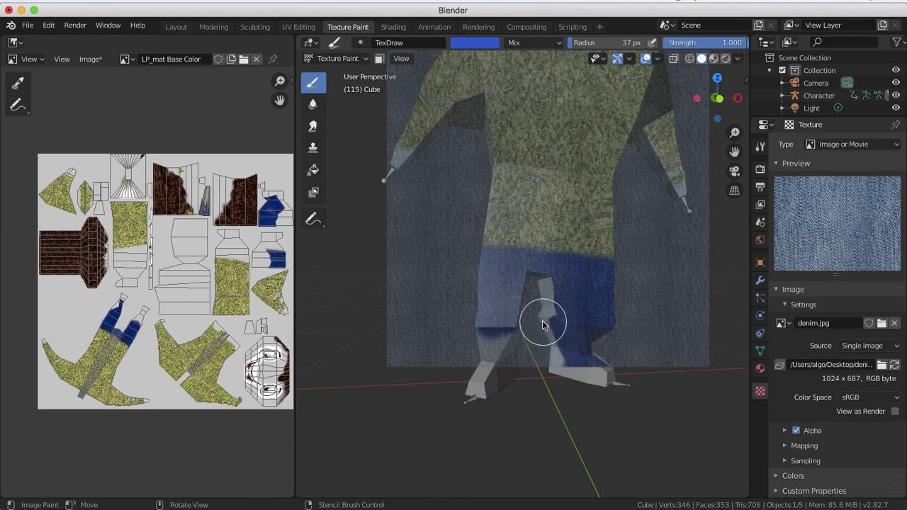
Paint denim over the outer side of one leg, from the sweater hem to just above the foot.
{"action": "mouse_move", "coordinate": [542, 319]}
{"action": "middle_mouse_down"}
{"action": "mouse_move", "coordinate": [573, 319]}
{"action": "mouse_move", "coordinate": [647, 353]}
{"action": "mouse_move", "coordinate": [662, 342]}
{"action": "mouse_move", "coordinate": [685, 347]}
{"action": "mouse_move", "coordinate": [567, 273]}
{"action": "middle_mouse_up"}
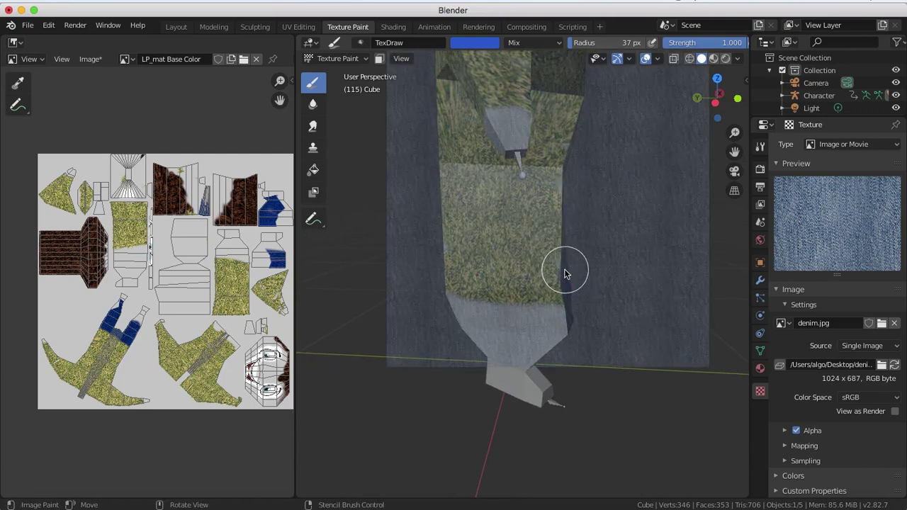
{"action": "mouse_move", "coordinate": [560, 265]}
{"action": "left_mouse_down"}
{"action": "mouse_move", "coordinate": [435, 259]}
{"action": "mouse_move", "coordinate": [561, 310]}
{"action": "mouse_move", "coordinate": [442, 299]}
{"action": "mouse_move", "coordinate": [571, 341]}
{"action": "left_mouse_up"}
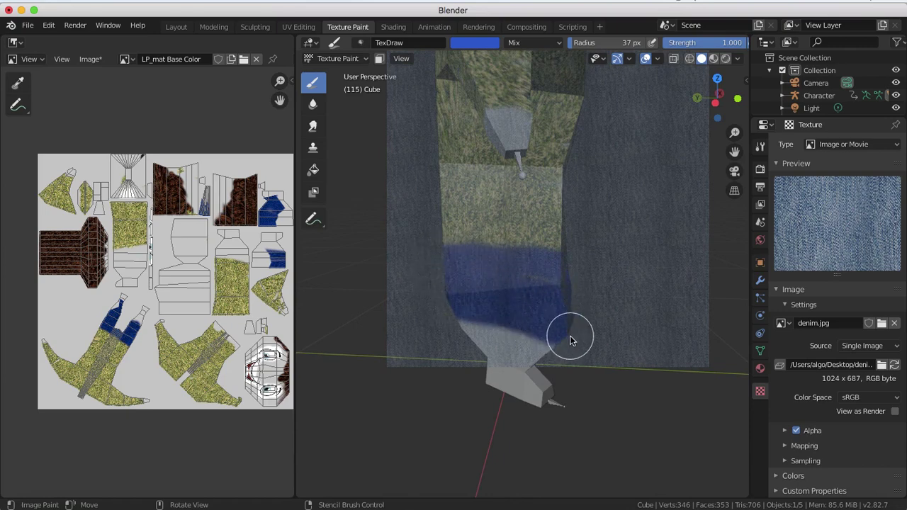
{"action": "left_click_drag", "start_coordinate": [453, 322], "coordinate": [490, 344]}
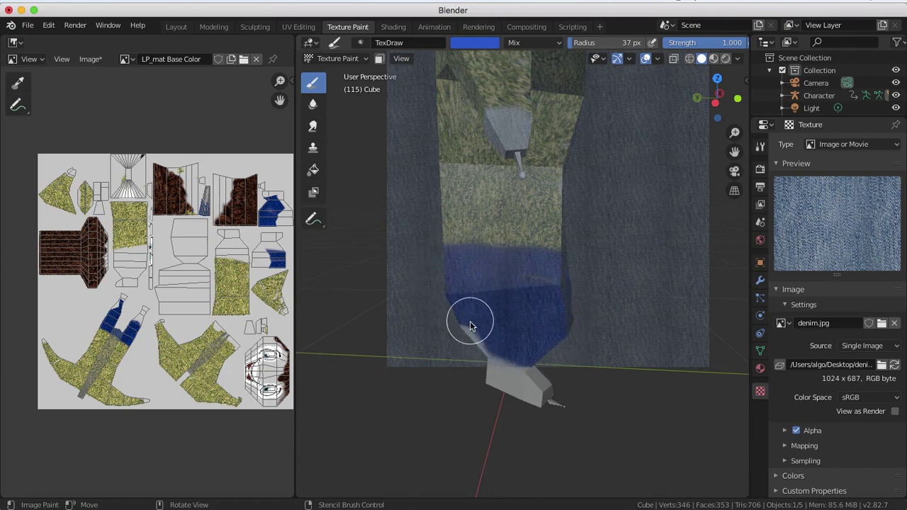
{"action": "mouse_move", "coordinate": [493, 341]}
{"action": "middle_mouse_down"}
{"action": "mouse_move", "coordinate": [477, 342]}
{"action": "mouse_move", "coordinate": [512, 314]}
{"action": "mouse_move", "coordinate": [505, 336]}
{"action": "middle_mouse_up"}
{"action": "right_click_drag", "start_coordinate": [507, 314], "coordinate": [535, 389]}
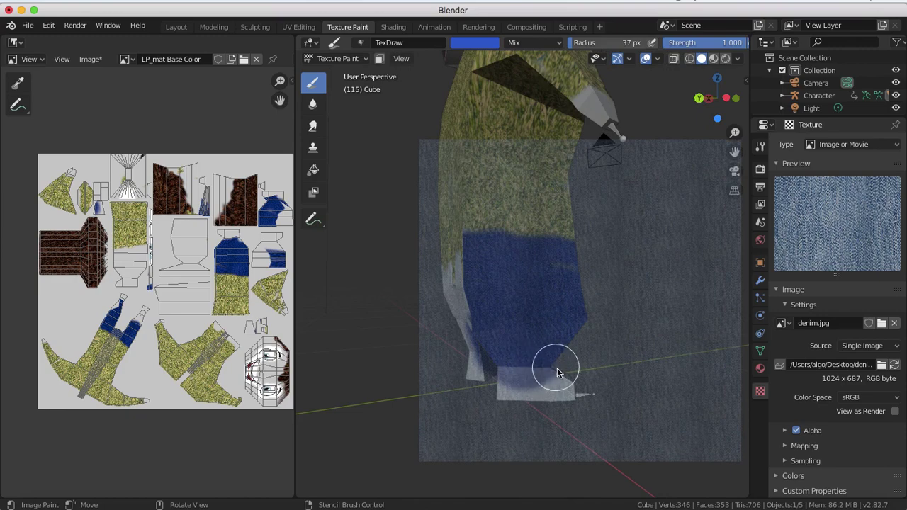
Paint a denim waistband strip across the lower back and around onto the opposite hip.
{"action": "middle_click_drag", "start_coordinate": [545, 347], "coordinate": [581, 326]}
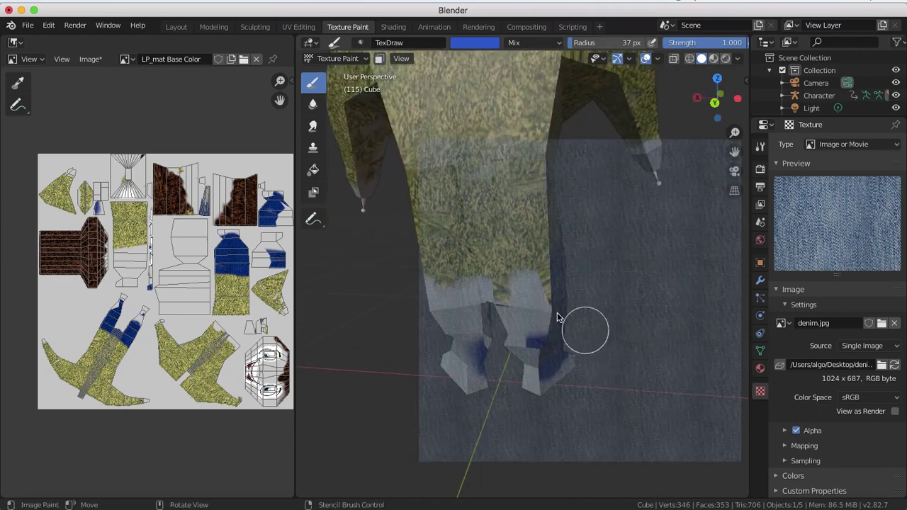
{"action": "middle_click_drag", "start_coordinate": [538, 294], "coordinate": [540, 312]}
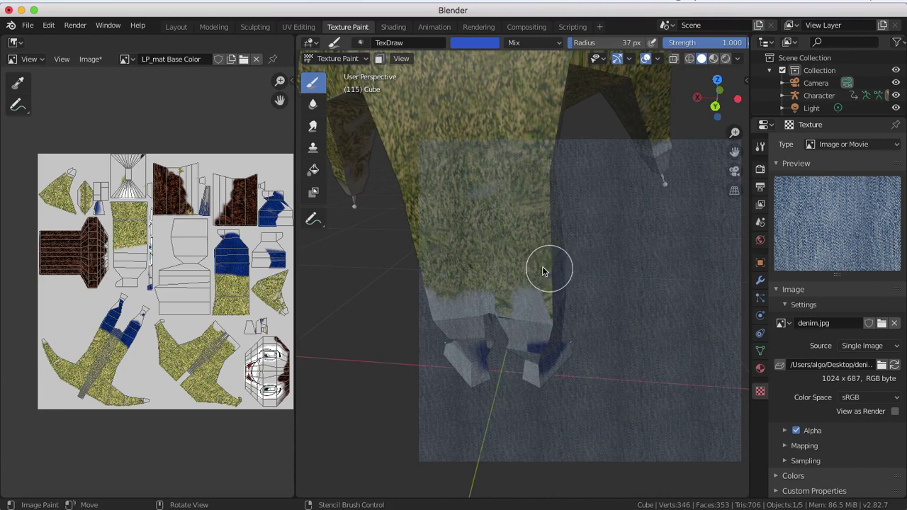
{"action": "left_click_drag", "start_coordinate": [543, 271], "coordinate": [435, 277]}
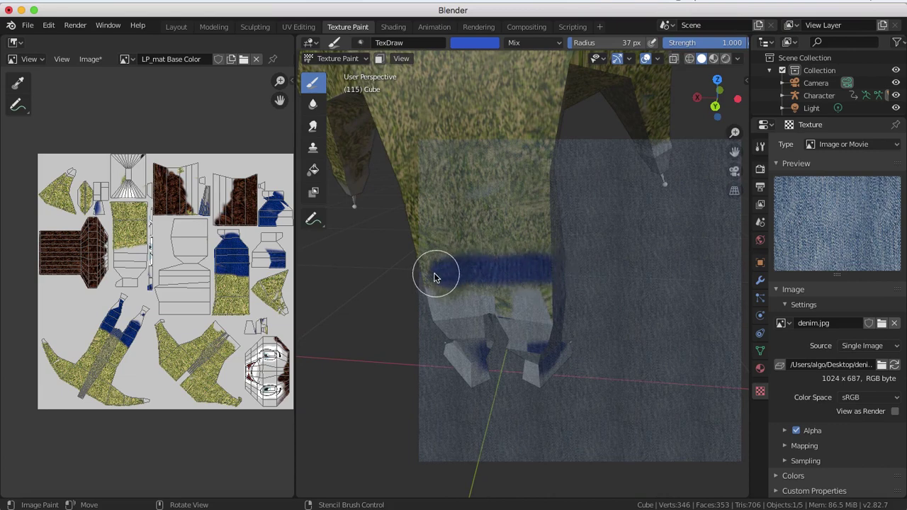
{"action": "right_click_drag", "start_coordinate": [517, 289], "coordinate": [513, 288]}
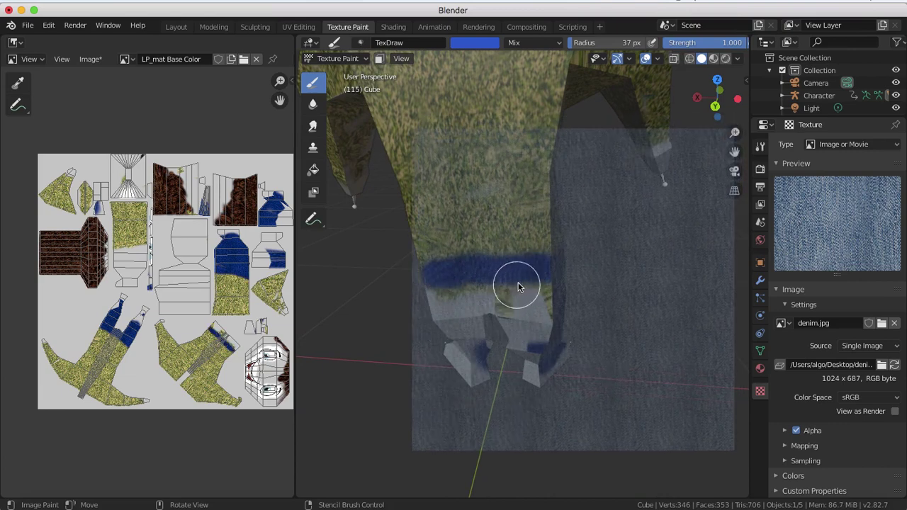
{"action": "mouse_move", "coordinate": [449, 290]}
{"action": "middle_mouse_down"}
{"action": "mouse_move", "coordinate": [537, 282]}
{"action": "mouse_move", "coordinate": [572, 289]}
{"action": "middle_mouse_up"}
{"action": "left_click_drag", "start_coordinate": [570, 278], "coordinate": [442, 272]}
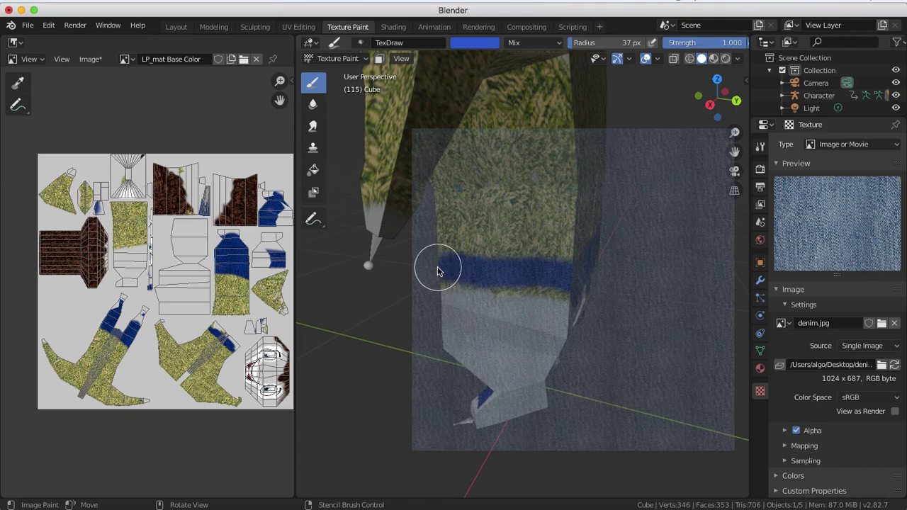
Even out the denim waistline at the front and fill the outer side of the second leg with denim down to the ankle.
{"action": "mouse_move", "coordinate": [438, 272]}
{"action": "middle_mouse_down"}
{"action": "mouse_move", "coordinate": [458, 265]}
{"action": "mouse_move", "coordinate": [579, 279]}
{"action": "middle_mouse_up"}
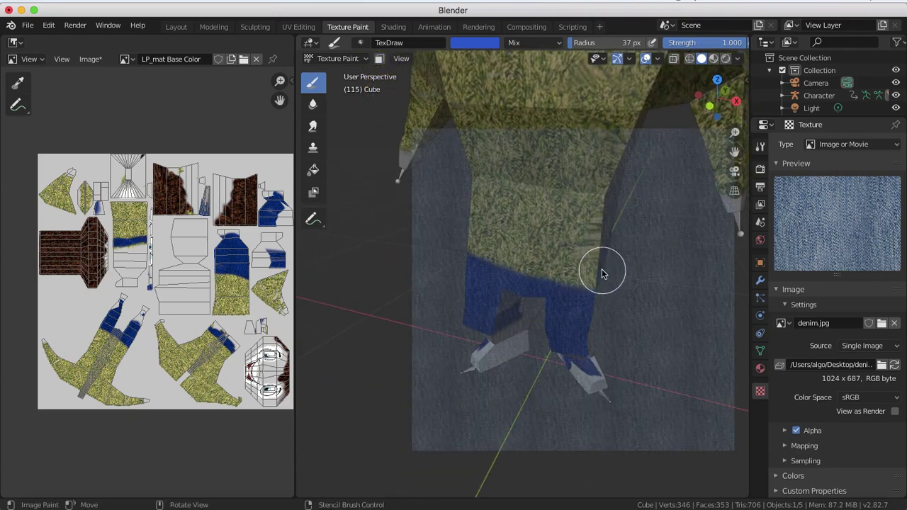
{"action": "mouse_move", "coordinate": [602, 270]}
{"action": "left_mouse_down"}
{"action": "mouse_move", "coordinate": [485, 266]}
{"action": "mouse_move", "coordinate": [470, 255]}
{"action": "left_mouse_up"}
{"action": "mouse_move", "coordinate": [470, 255]}
{"action": "middle_mouse_down"}
{"action": "mouse_move", "coordinate": [493, 243]}
{"action": "mouse_move", "coordinate": [582, 258]}
{"action": "middle_mouse_up"}
{"action": "mouse_move", "coordinate": [567, 255]}
{"action": "left_mouse_down"}
{"action": "mouse_move", "coordinate": [478, 257]}
{"action": "mouse_move", "coordinate": [496, 275]}
{"action": "left_mouse_up"}
{"action": "middle_click_drag", "start_coordinate": [540, 283], "coordinate": [558, 312]}
{"action": "mouse_move", "coordinate": [557, 311]}
{"action": "left_mouse_down"}
{"action": "mouse_move", "coordinate": [501, 282]}
{"action": "mouse_move", "coordinate": [612, 268]}
{"action": "mouse_move", "coordinate": [593, 335]}
{"action": "mouse_move", "coordinate": [561, 308]}
{"action": "mouse_move", "coordinate": [505, 346]}
{"action": "mouse_move", "coordinate": [510, 366]}
{"action": "mouse_move", "coordinate": [529, 346]}
{"action": "mouse_move", "coordinate": [585, 348]}
{"action": "mouse_move", "coordinate": [578, 345]}
{"action": "left_mouse_up"}
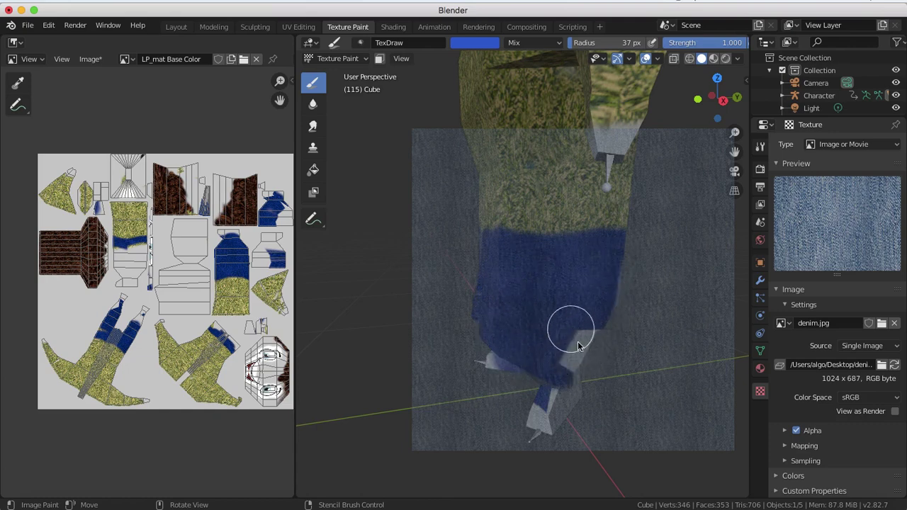
{"action": "mouse_move", "coordinate": [589, 343]}
{"action": "middle_mouse_down"}
{"action": "mouse_move", "coordinate": [543, 327]}
{"action": "mouse_move", "coordinate": [547, 340]}
{"action": "middle_mouse_up"}
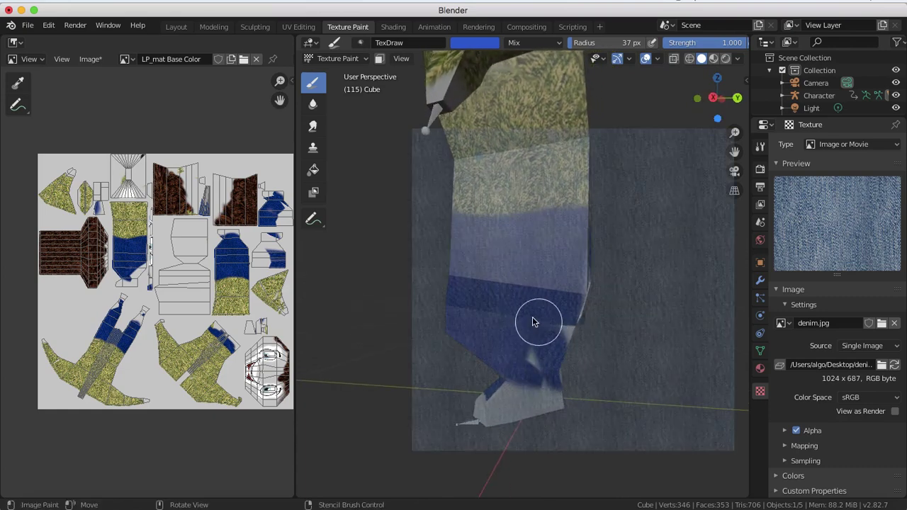
{"action": "mouse_move", "coordinate": [534, 322]}
{"action": "left_mouse_down"}
{"action": "mouse_move", "coordinate": [537, 368]}
{"action": "mouse_move", "coordinate": [571, 324]}
{"action": "left_mouse_up"}
Paint denim over the seat and the backs of both legs down to the ankles.
{"action": "mouse_move", "coordinate": [575, 331]}
{"action": "middle_mouse_down"}
{"action": "mouse_move", "coordinate": [497, 329]}
{"action": "mouse_move", "coordinate": [474, 300]}
{"action": "middle_mouse_up"}
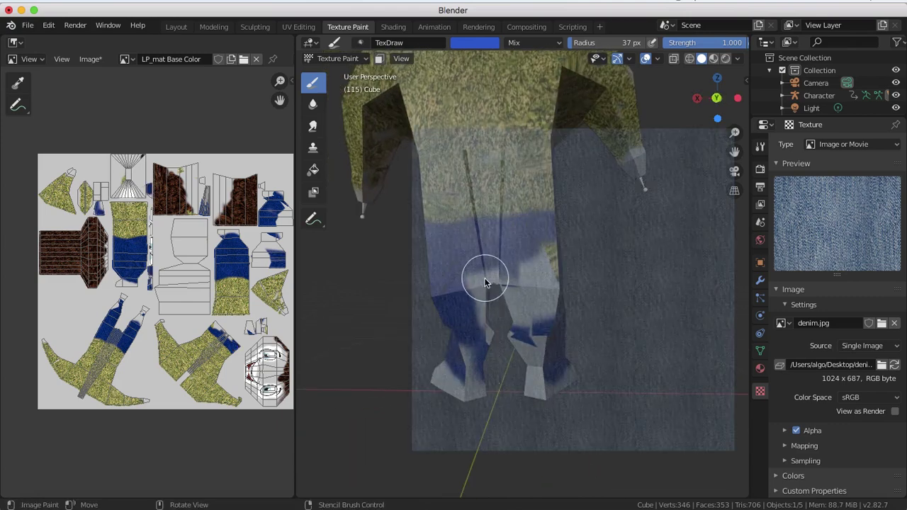
{"action": "mouse_move", "coordinate": [485, 282]}
{"action": "left_mouse_down"}
{"action": "mouse_move", "coordinate": [515, 278]}
{"action": "mouse_move", "coordinate": [470, 357]}
{"action": "mouse_move", "coordinate": [478, 344]}
{"action": "left_mouse_up"}
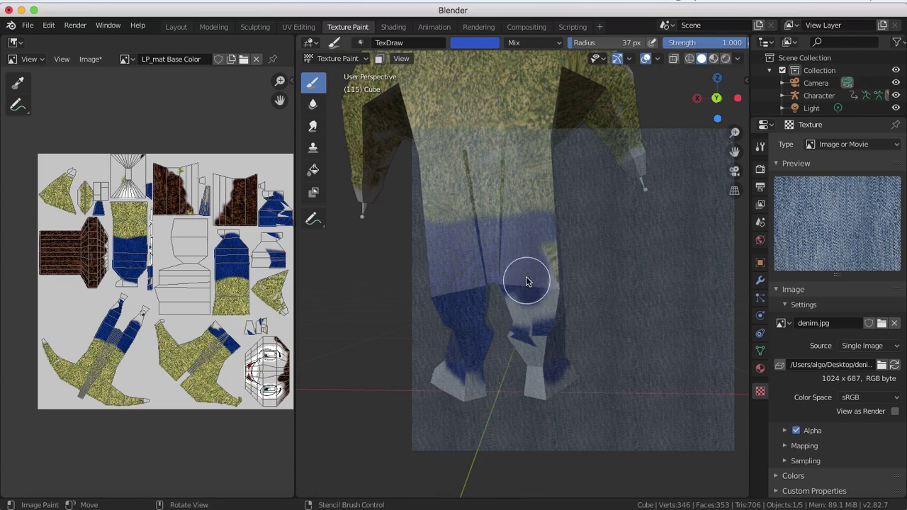
{"action": "left_click_drag", "start_coordinate": [542, 278], "coordinate": [555, 270]}
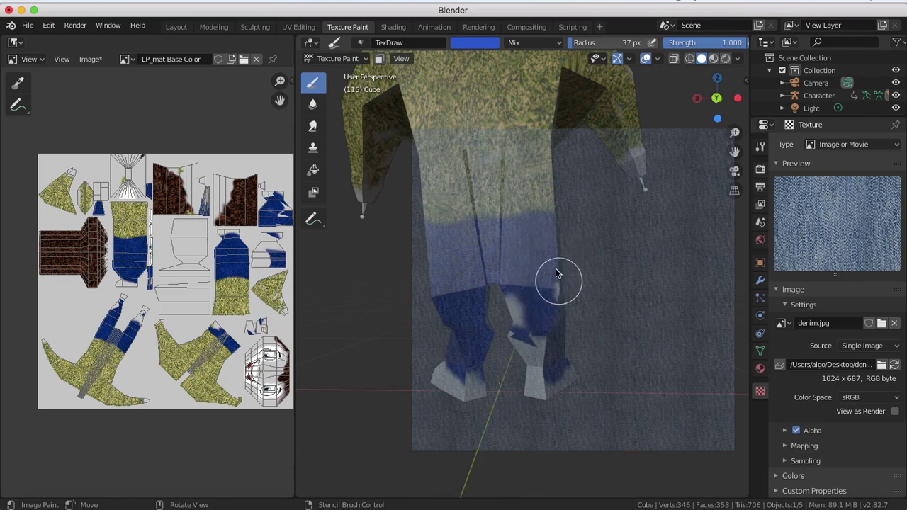
{"action": "mouse_move", "coordinate": [518, 339]}
{"action": "left_mouse_down"}
{"action": "mouse_move", "coordinate": [536, 354]}
{"action": "mouse_move", "coordinate": [539, 373]}
{"action": "mouse_move", "coordinate": [548, 372]}
{"action": "left_mouse_up"}
Cover the bare shin and the inner side of the leg with denim from a low viewing angle.
{"action": "mouse_move", "coordinate": [559, 362]}
{"action": "middle_mouse_down"}
{"action": "mouse_move", "coordinate": [572, 353]}
{"action": "mouse_move", "coordinate": [463, 361]}
{"action": "mouse_move", "coordinate": [486, 310]}
{"action": "mouse_move", "coordinate": [377, 316]}
{"action": "middle_mouse_up"}
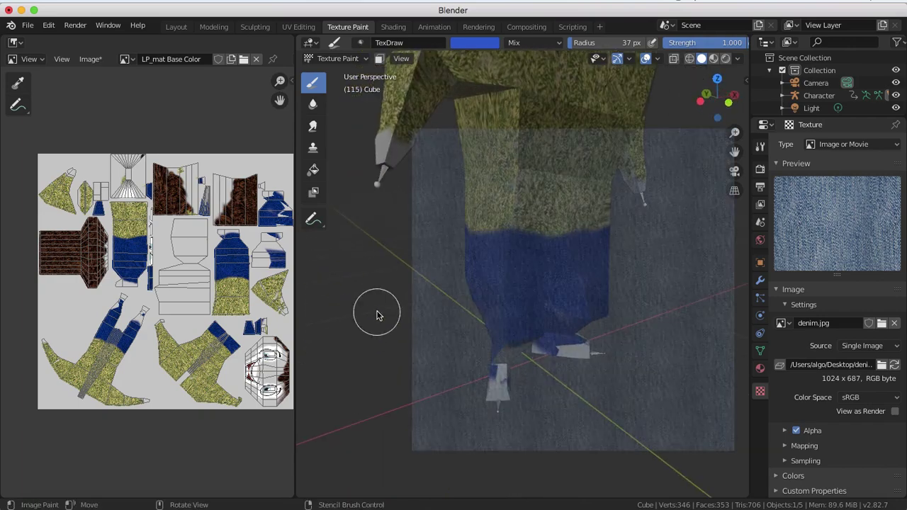
{"action": "middle_click_drag", "start_coordinate": [569, 306], "coordinate": [519, 268]}
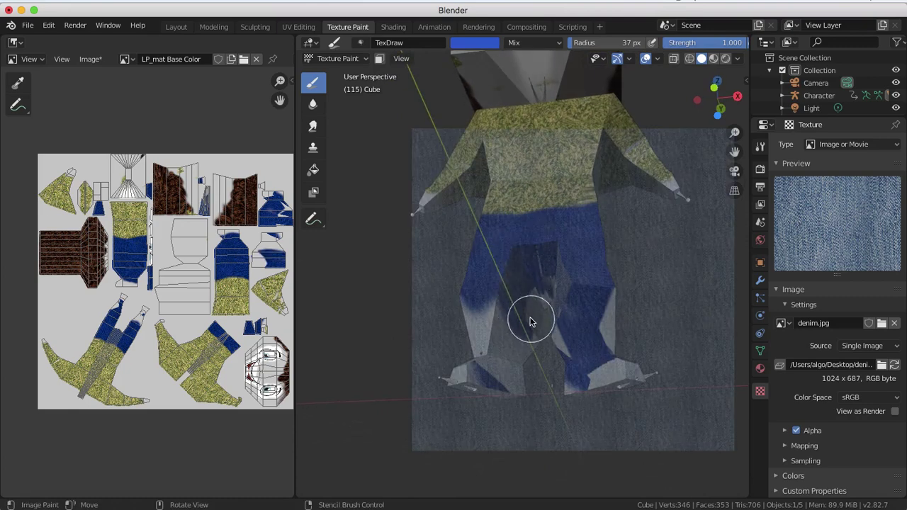
{"action": "middle_click_drag", "start_coordinate": [535, 315], "coordinate": [497, 328]}
{"action": "left_click_drag", "start_coordinate": [496, 328], "coordinate": [517, 360]}
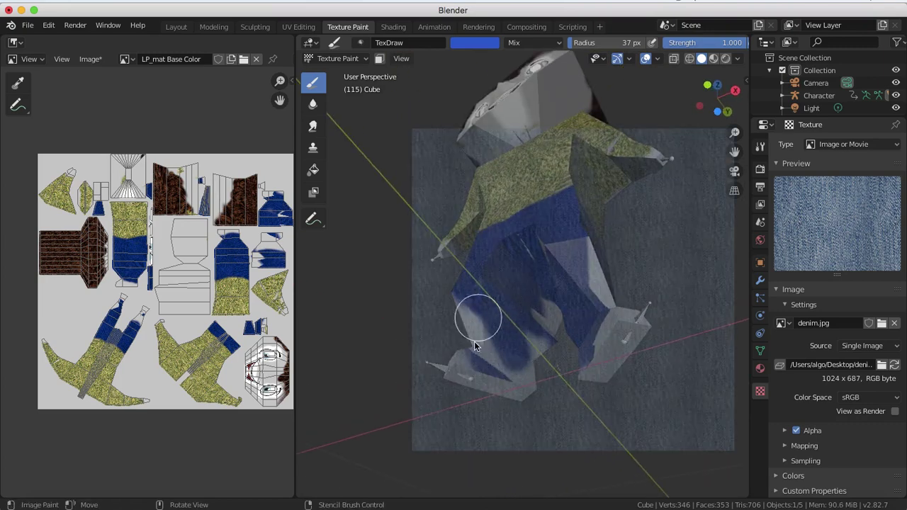
{"action": "middle_click_drag", "start_coordinate": [471, 334], "coordinate": [543, 345]}
{"action": "scroll", "coordinate": [542, 342], "scroll_direction": "up", "scroll_amount": 6}
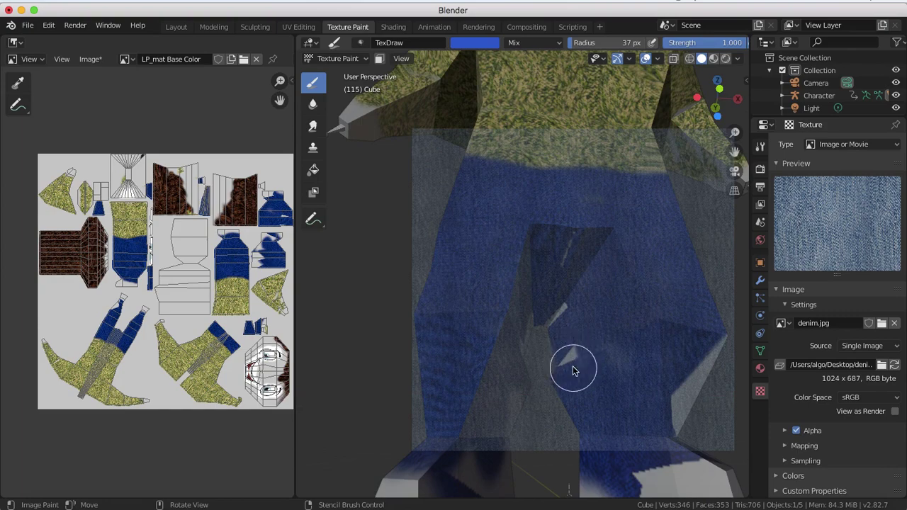
Fill the bare inner surfaces between the legs with denim, from the thigh down to the lower leg.
{"action": "mouse_move", "coordinate": [573, 366]}
{"action": "middle_mouse_down"}
{"action": "mouse_move", "coordinate": [591, 347]}
{"action": "mouse_move", "coordinate": [634, 330]}
{"action": "mouse_move", "coordinate": [576, 362]}
{"action": "middle_mouse_up"}
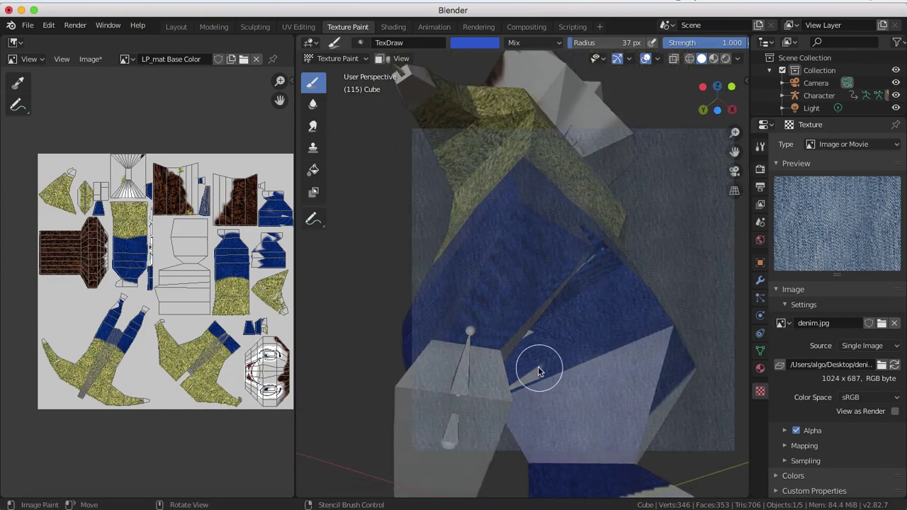
{"action": "middle_click_drag", "start_coordinate": [517, 378], "coordinate": [526, 264]}
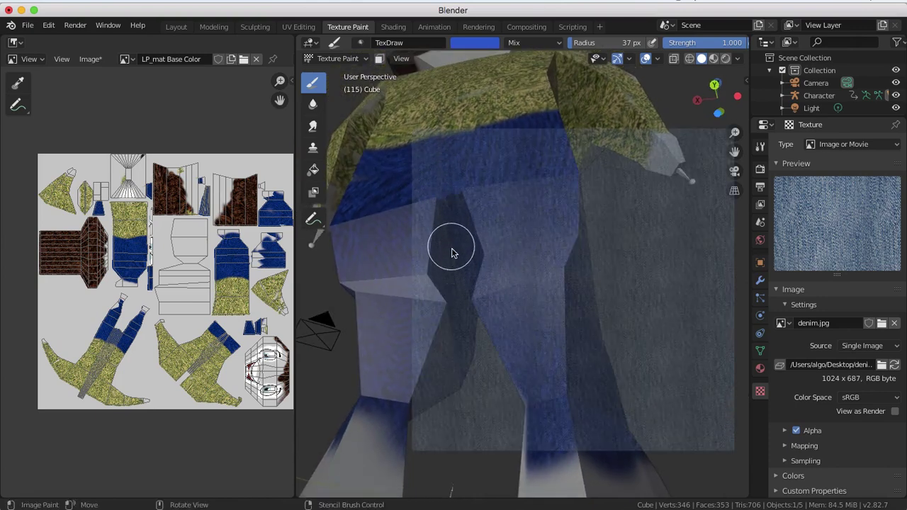
{"action": "mouse_move", "coordinate": [452, 253]}
{"action": "middle_mouse_down"}
{"action": "mouse_move", "coordinate": [472, 205]}
{"action": "mouse_move", "coordinate": [503, 212]}
{"action": "mouse_move", "coordinate": [526, 282]}
{"action": "mouse_move", "coordinate": [539, 283]}
{"action": "middle_mouse_up"}
{"action": "mouse_move", "coordinate": [577, 284]}
{"action": "left_mouse_down"}
{"action": "mouse_move", "coordinate": [577, 308]}
{"action": "mouse_move", "coordinate": [588, 251]}
{"action": "mouse_move", "coordinate": [593, 309]}
{"action": "mouse_move", "coordinate": [571, 348]}
{"action": "mouse_move", "coordinate": [586, 354]}
{"action": "mouse_move", "coordinate": [559, 333]}
{"action": "mouse_move", "coordinate": [555, 350]}
{"action": "mouse_move", "coordinate": [547, 326]}
{"action": "mouse_move", "coordinate": [560, 262]}
{"action": "left_mouse_up"}
{"action": "middle_click_drag", "start_coordinate": [566, 278], "coordinate": [539, 239]}
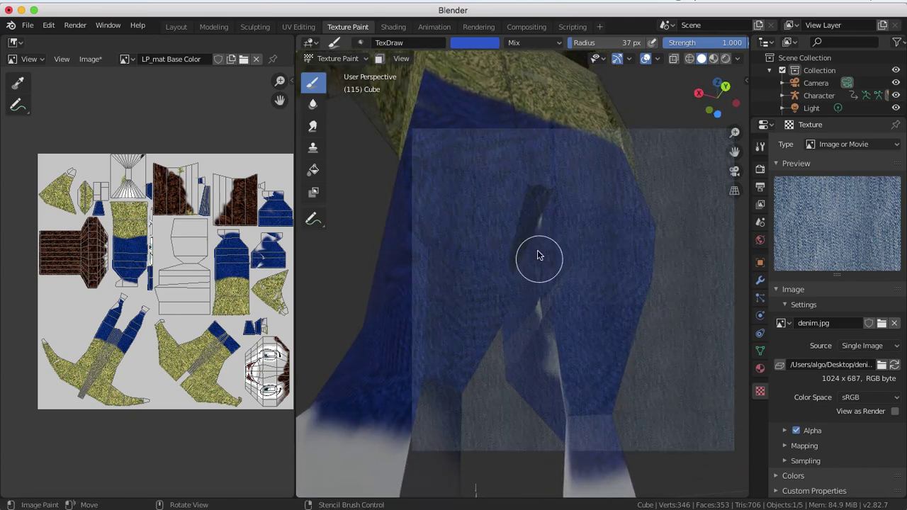
{"action": "mouse_move", "coordinate": [530, 280]}
{"action": "left_mouse_down"}
{"action": "mouse_move", "coordinate": [542, 315]}
{"action": "mouse_move", "coordinate": [549, 255]}
{"action": "mouse_move", "coordinate": [543, 401]}
{"action": "mouse_move", "coordinate": [553, 402]}
{"action": "left_mouse_up"}
Paint denim over the bare patches remaining on the calf and around the ankle.
{"action": "mouse_move", "coordinate": [545, 348]}
{"action": "middle_mouse_down"}
{"action": "mouse_move", "coordinate": [569, 326]}
{"action": "mouse_move", "coordinate": [726, 345]}
{"action": "mouse_move", "coordinate": [717, 330]}
{"action": "middle_mouse_up"}
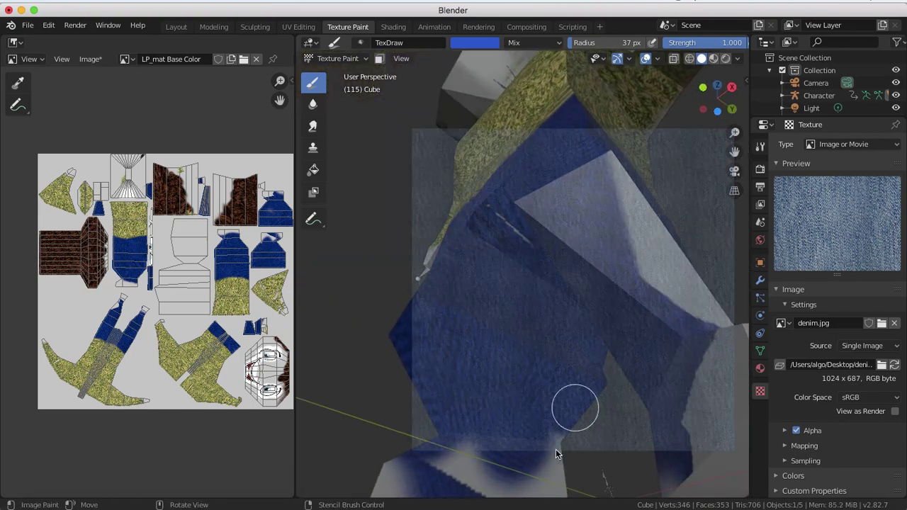
{"action": "middle_click_drag", "start_coordinate": [555, 435], "coordinate": [475, 402]}
{"action": "mouse_move", "coordinate": [487, 379]}
{"action": "left_mouse_down"}
{"action": "mouse_move", "coordinate": [425, 385]}
{"action": "mouse_move", "coordinate": [384, 408]}
{"action": "left_mouse_up"}
{"action": "middle_click_drag", "start_coordinate": [401, 401], "coordinate": [338, 416]}
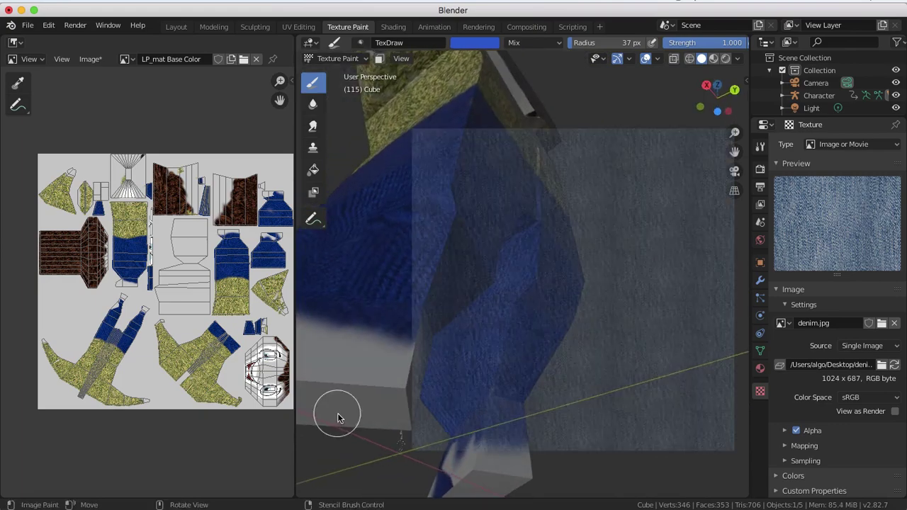
Check the trousers from behind and below, and cover the bare slivers at the crotch with denim.
{"action": "middle_click_drag", "start_coordinate": [526, 384], "coordinate": [418, 435]}
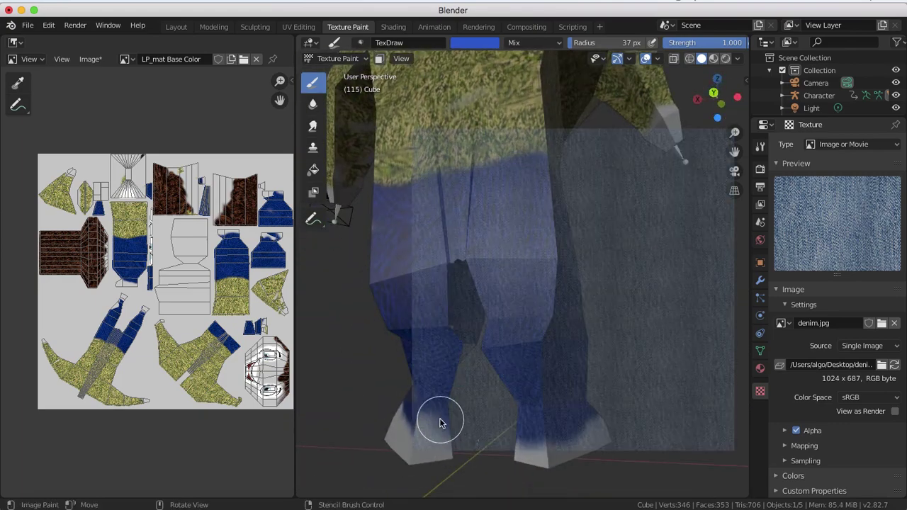
{"action": "middle_click_drag", "start_coordinate": [608, 376], "coordinate": [394, 337]}
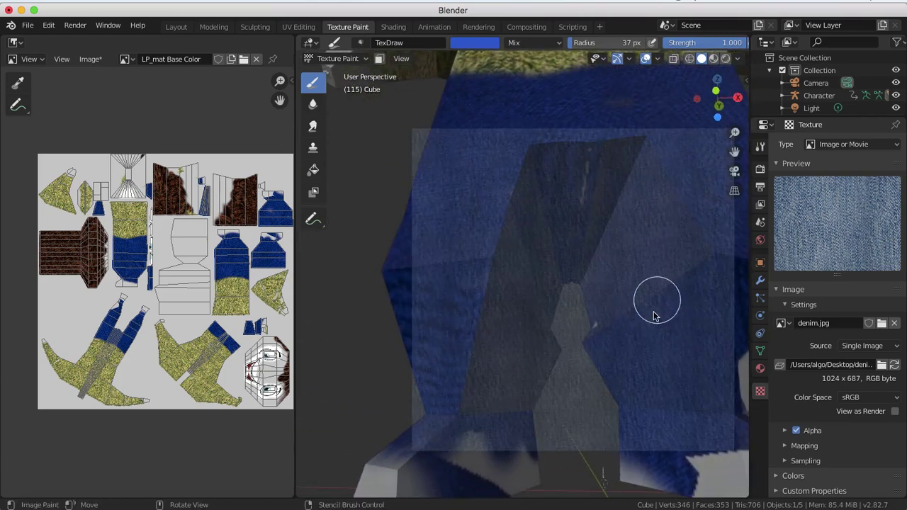
{"action": "middle_click_drag", "start_coordinate": [632, 304], "coordinate": [604, 139]}
{"action": "mouse_move", "coordinate": [602, 198]}
{"action": "middle_mouse_down"}
{"action": "mouse_move", "coordinate": [591, 178]}
{"action": "mouse_move", "coordinate": [600, 197]}
{"action": "middle_mouse_up"}
{"action": "right_click_drag", "start_coordinate": [599, 200], "coordinate": [602, 151]}
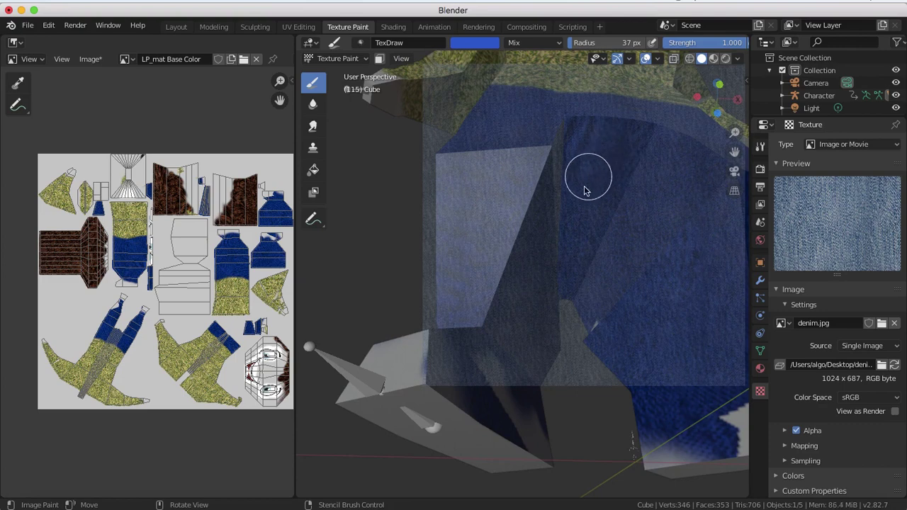
Shift the denim stencil over the inner legs and inspect the crotch, legs and whole character for remaining bare patches.
{"action": "mouse_move", "coordinate": [600, 326]}
{"action": "middle_mouse_down"}
{"action": "mouse_move", "coordinate": [598, 367]}
{"action": "mouse_move", "coordinate": [583, 324]}
{"action": "middle_mouse_up"}
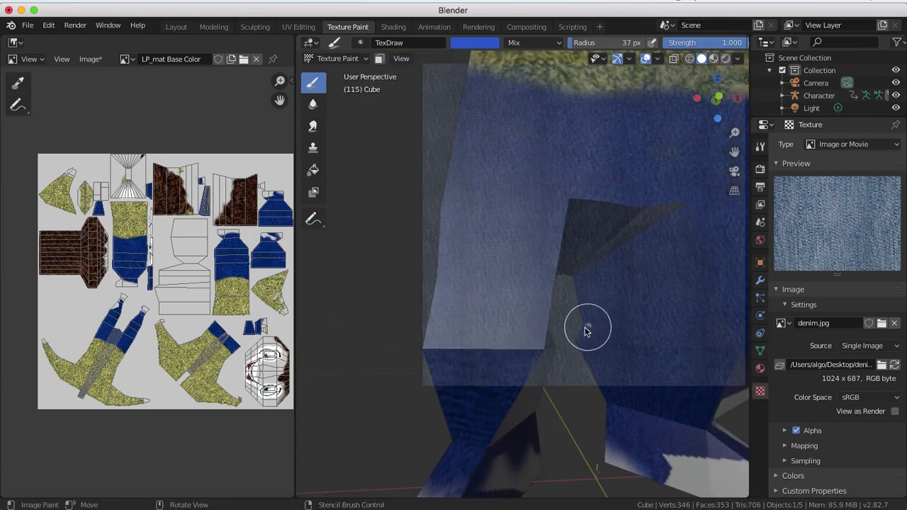
{"action": "mouse_move", "coordinate": [604, 289]}
{"action": "right_mouse_down"}
{"action": "mouse_move", "coordinate": [579, 281]}
{"action": "mouse_move", "coordinate": [581, 367]}
{"action": "mouse_move", "coordinate": [625, 387]}
{"action": "right_mouse_up"}
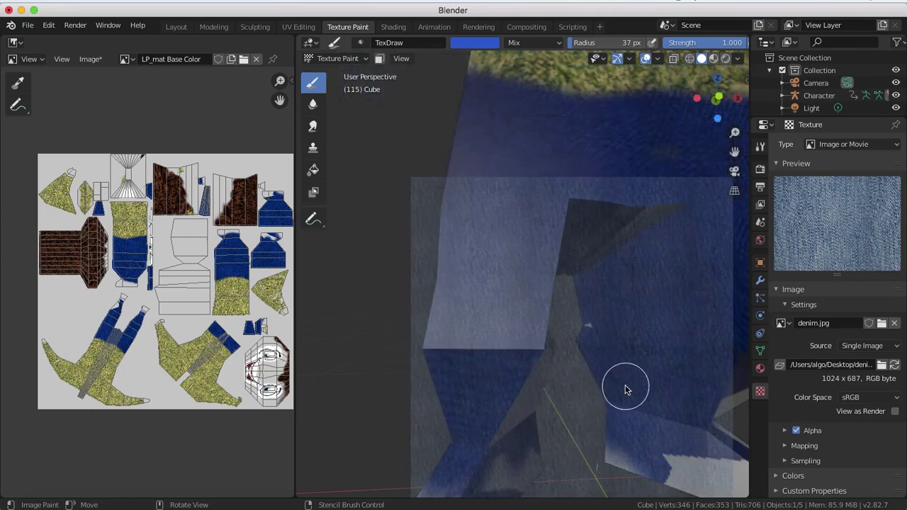
{"action": "middle_click_drag", "start_coordinate": [626, 387], "coordinate": [618, 360]}
{"action": "scroll", "coordinate": [489, 405], "scroll_direction": "up", "scroll_amount": 4}
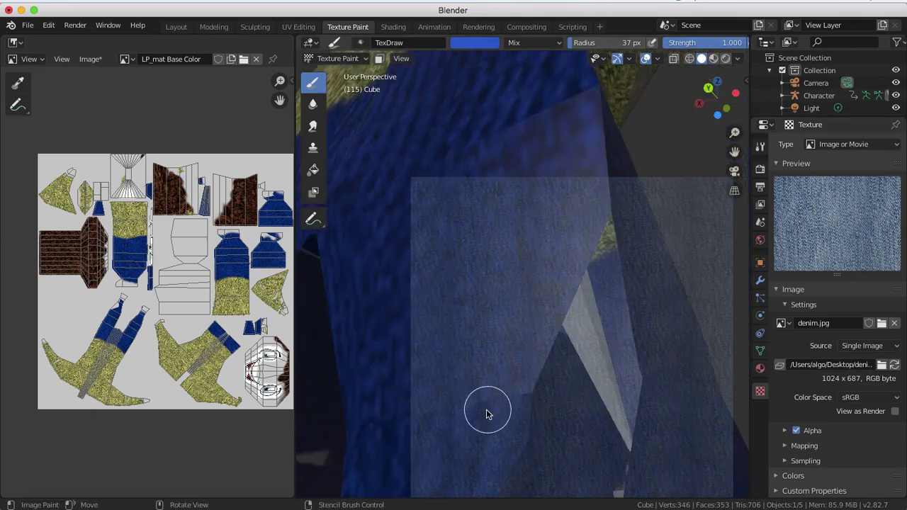
{"action": "scroll", "coordinate": [484, 414], "scroll_direction": "down", "scroll_amount": 2}
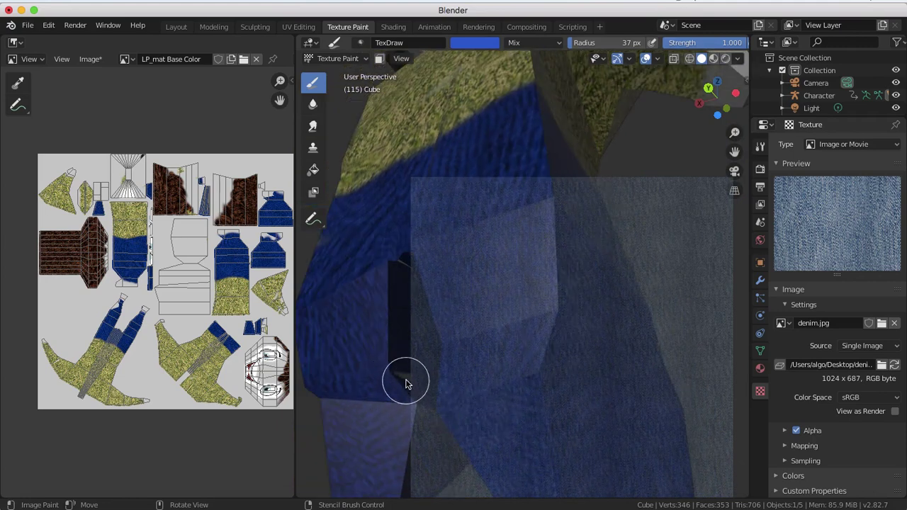
{"action": "mouse_move", "coordinate": [407, 380]}
{"action": "right_mouse_down"}
{"action": "mouse_move", "coordinate": [430, 364]}
{"action": "mouse_move", "coordinate": [411, 381]}
{"action": "right_mouse_up"}
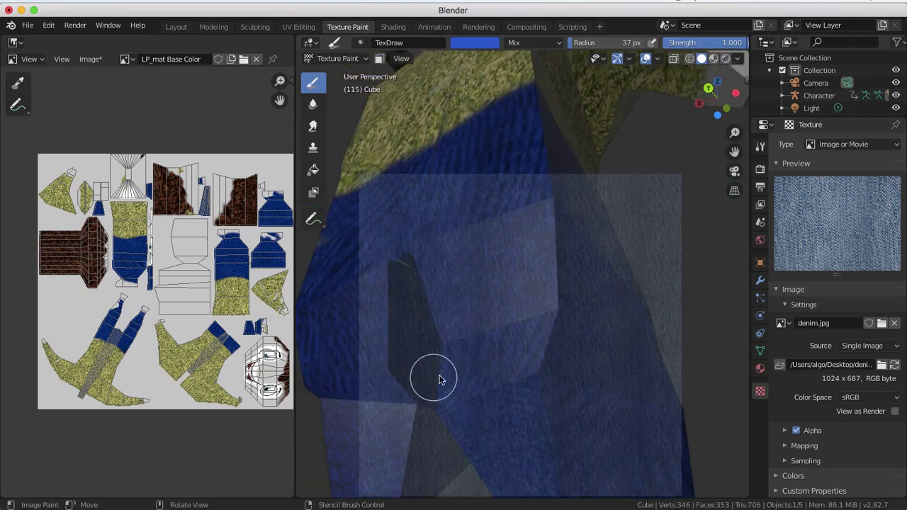
{"action": "scroll", "coordinate": [446, 375], "scroll_direction": "down", "scroll_amount": 4}
{"action": "middle_click_drag", "start_coordinate": [547, 324], "coordinate": [339, 377]}
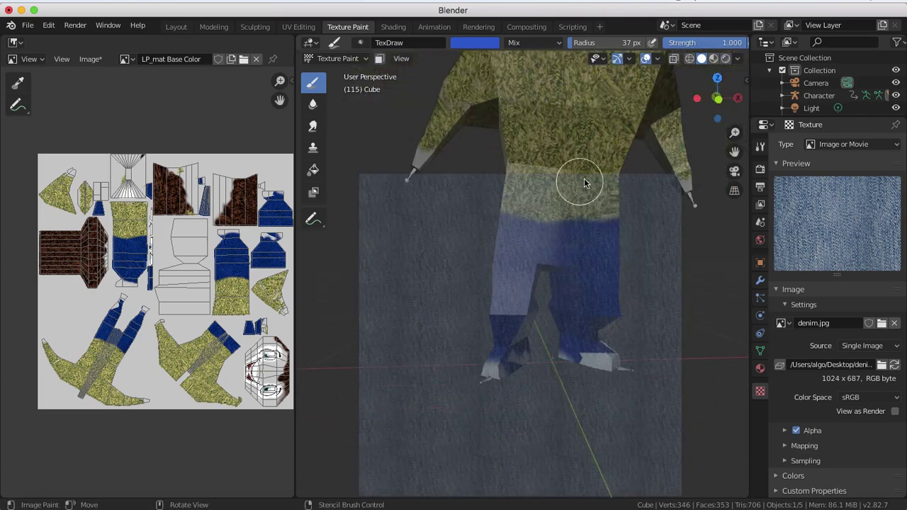
{"action": "scroll", "coordinate": [674, 247], "scroll_direction": "up", "scroll_amount": 2}
{"action": "scroll", "coordinate": [661, 246], "scroll_direction": "down", "scroll_amount": 2}
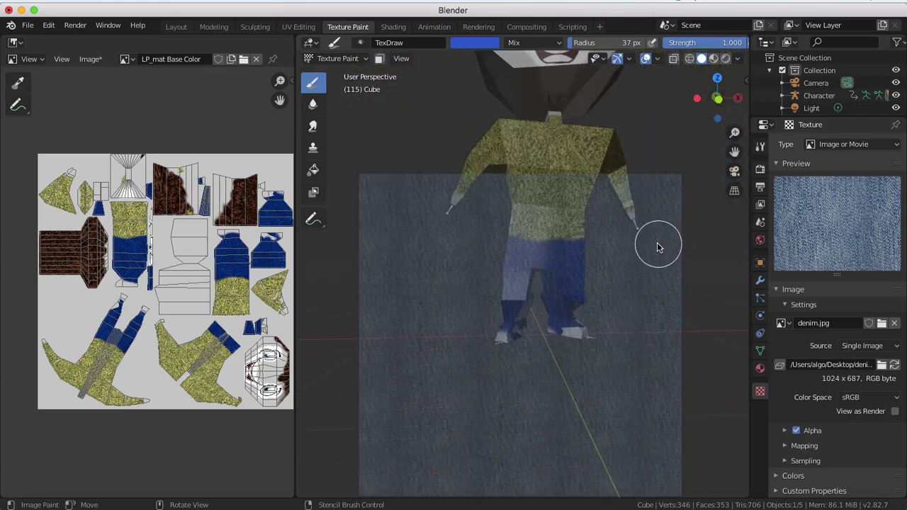
{"action": "scroll", "coordinate": [634, 240], "scroll_direction": "down", "scroll_amount": 2}
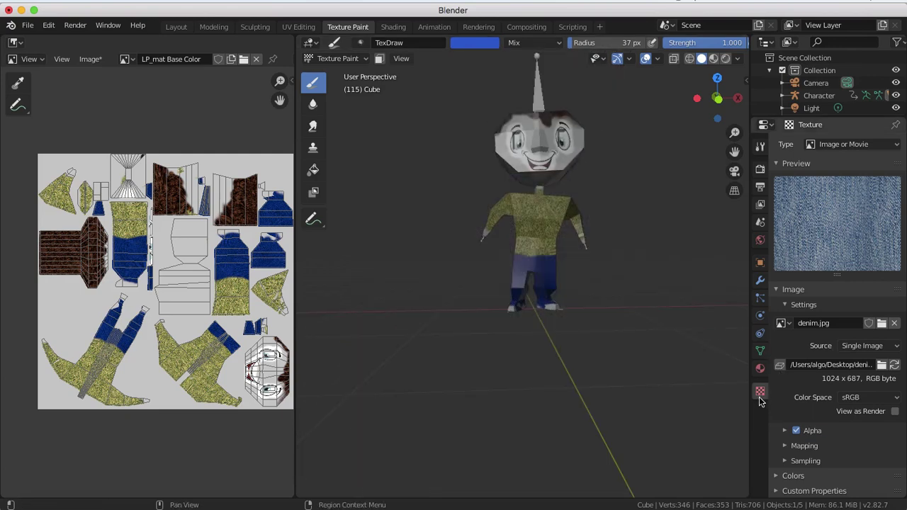
Load shiny_gold.jpg from the Desktop in place of the denim image in the brush texture.
{"action": "left_click", "coordinate": [782, 324]}
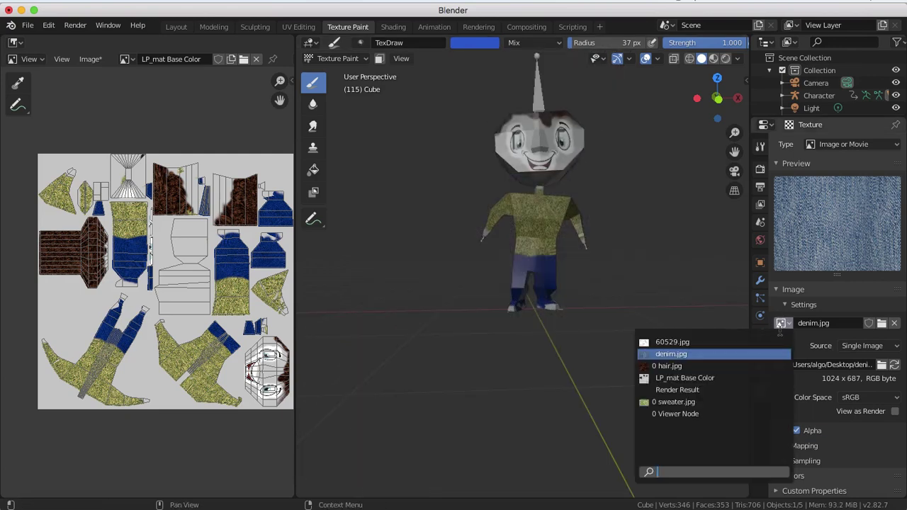
{"action": "left_click", "coordinate": [780, 332]}
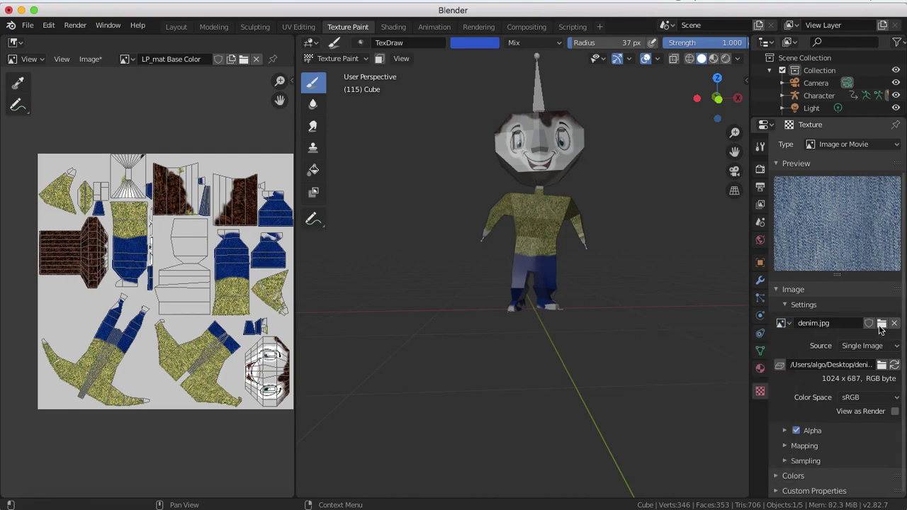
{"action": "left_click", "coordinate": [881, 325]}
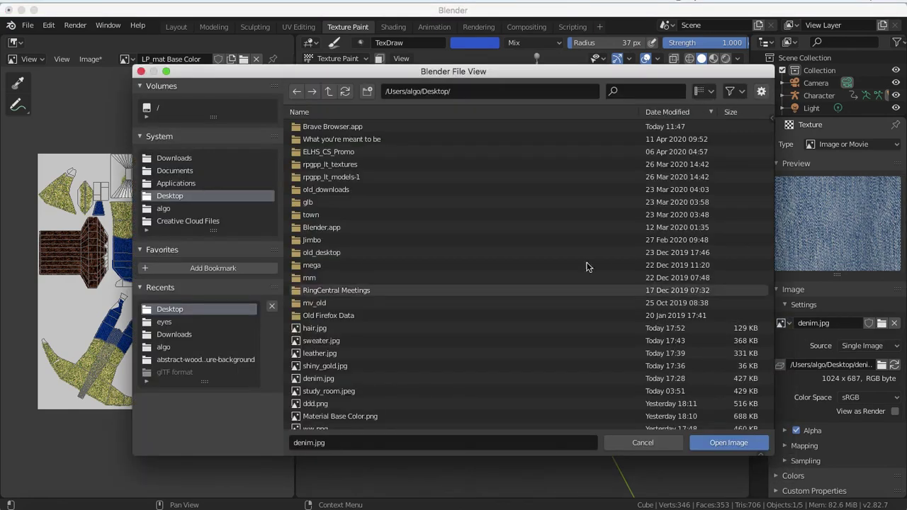
{"action": "double_click", "coordinate": [336, 364]}
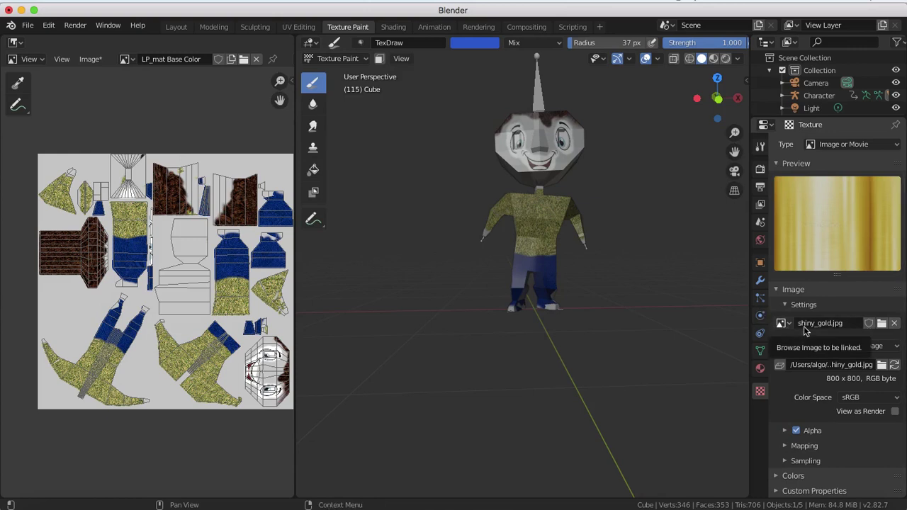
Load leather.jpg from the Desktop as the brush texture image and position its stencil over the character's waist and legs.
{"action": "left_click", "coordinate": [882, 325]}
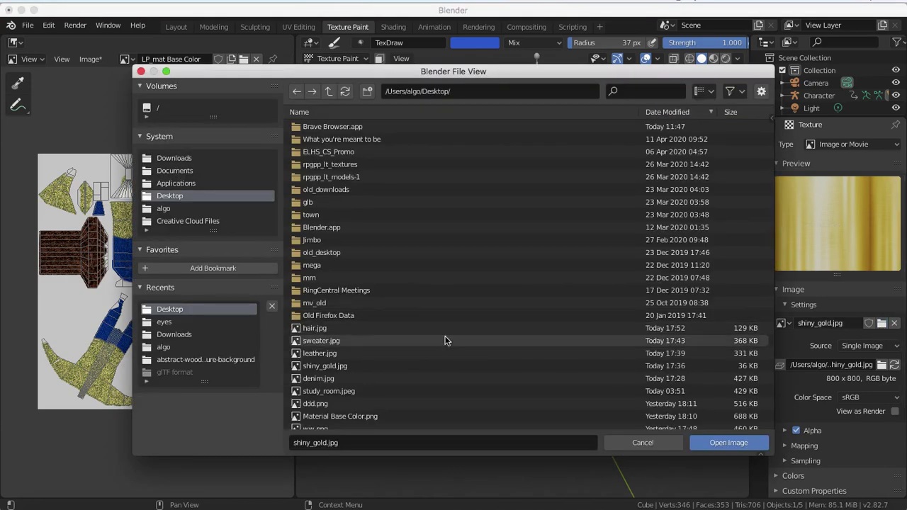
{"action": "double_click", "coordinate": [324, 354]}
{"action": "scroll", "coordinate": [480, 304], "scroll_direction": "up", "scroll_amount": 5}
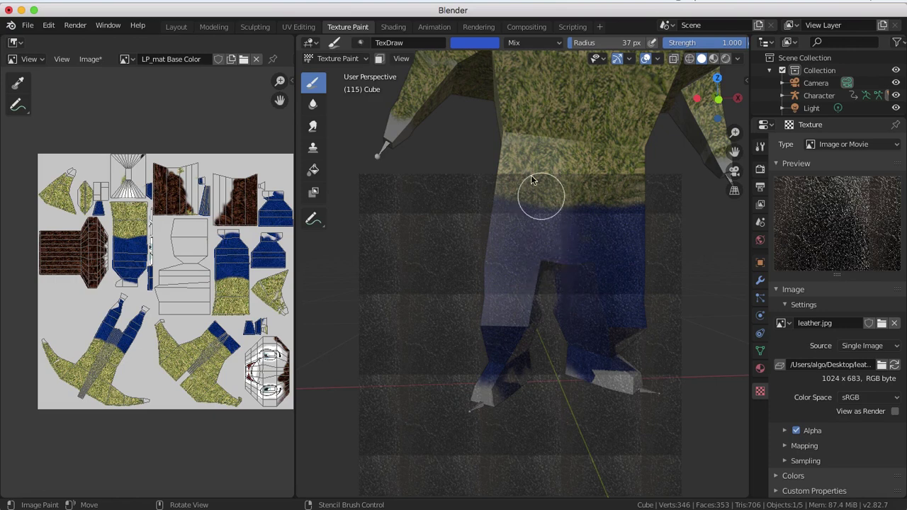
{"action": "middle_click_drag", "start_coordinate": [520, 263], "coordinate": [510, 241]}
{"action": "right_click_drag", "start_coordinate": [511, 239], "coordinate": [515, 228]}
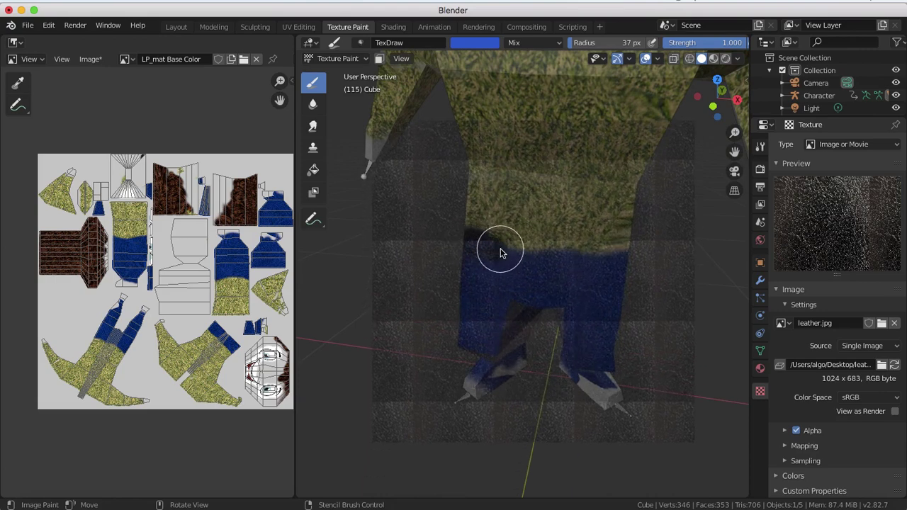
Paint a dark leather belt around the waist where the sweater meets the trousers, covering the front, both sides and back.
{"action": "left_click_drag", "start_coordinate": [500, 248], "coordinate": [625, 260]}
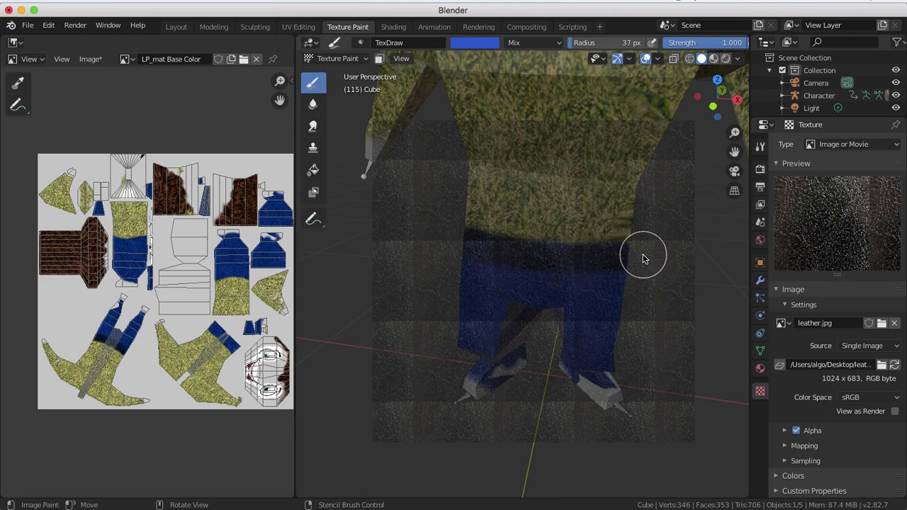
{"action": "mouse_move", "coordinate": [643, 258]}
{"action": "middle_mouse_down"}
{"action": "mouse_move", "coordinate": [576, 258]}
{"action": "mouse_move", "coordinate": [496, 228]}
{"action": "middle_mouse_up"}
{"action": "left_click_drag", "start_coordinate": [408, 219], "coordinate": [554, 218]}
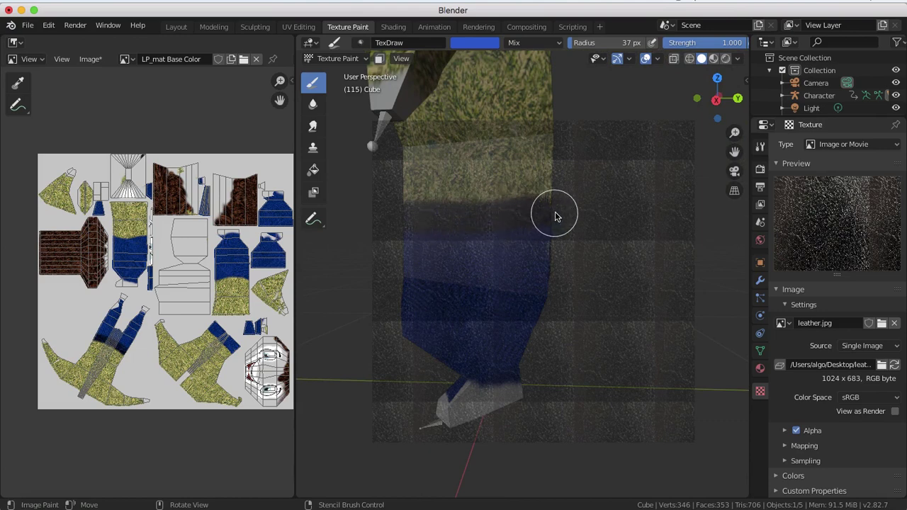
{"action": "middle_click_drag", "start_coordinate": [555, 216], "coordinate": [432, 233]}
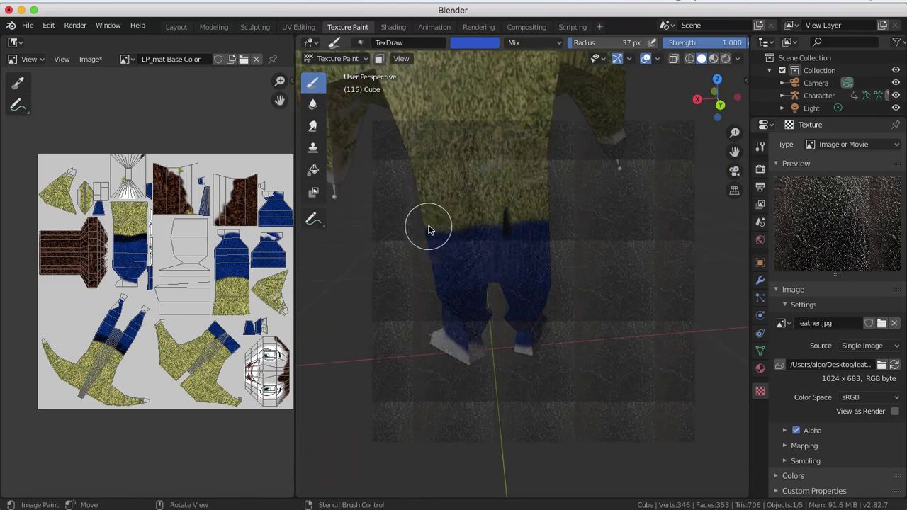
{"action": "left_click_drag", "start_coordinate": [429, 233], "coordinate": [547, 227]}
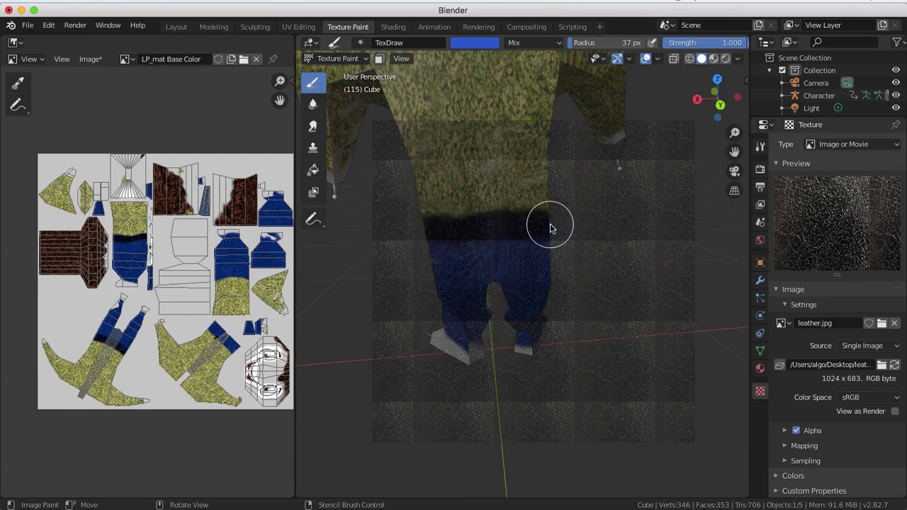
{"action": "mouse_move", "coordinate": [551, 228]}
{"action": "middle_mouse_down"}
{"action": "mouse_move", "coordinate": [565, 229]}
{"action": "mouse_move", "coordinate": [404, 233]}
{"action": "middle_mouse_up"}
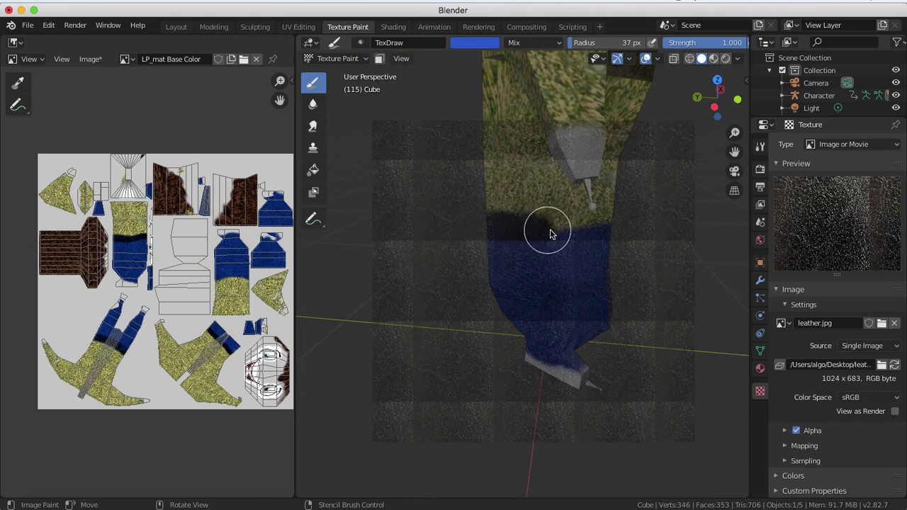
{"action": "mouse_move", "coordinate": [612, 227]}
{"action": "middle_mouse_down"}
{"action": "mouse_move", "coordinate": [487, 221]}
{"action": "mouse_move", "coordinate": [503, 223]}
{"action": "middle_mouse_up"}
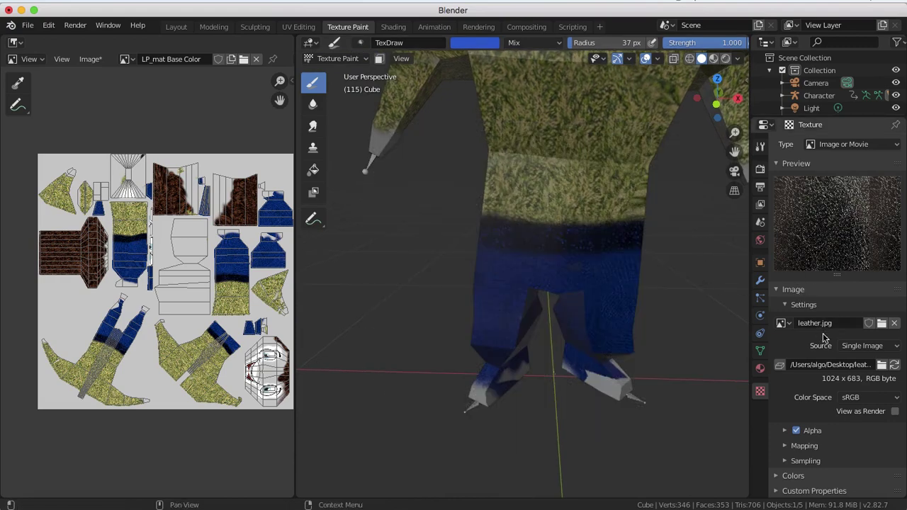
Replace the leather image in the brush texture with shiny_gold.jpg.
{"action": "left_click", "coordinate": [882, 324]}
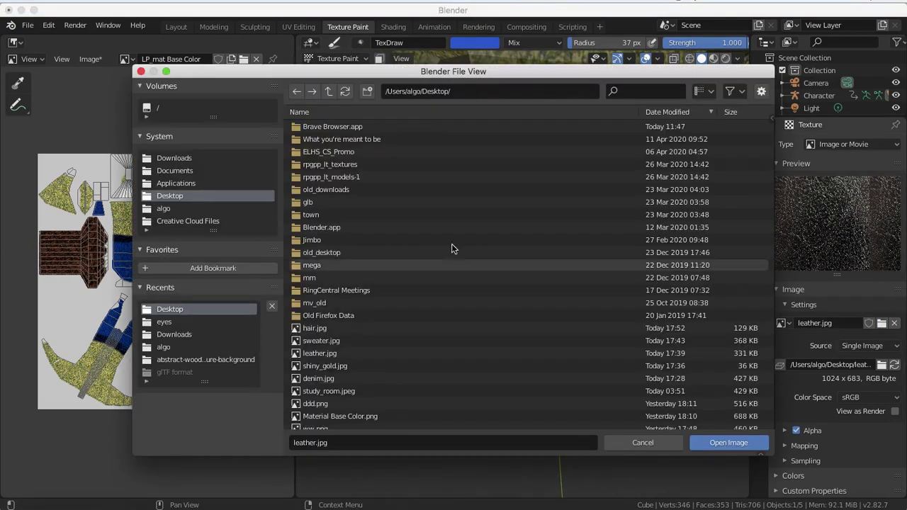
{"action": "double_click", "coordinate": [324, 367]}
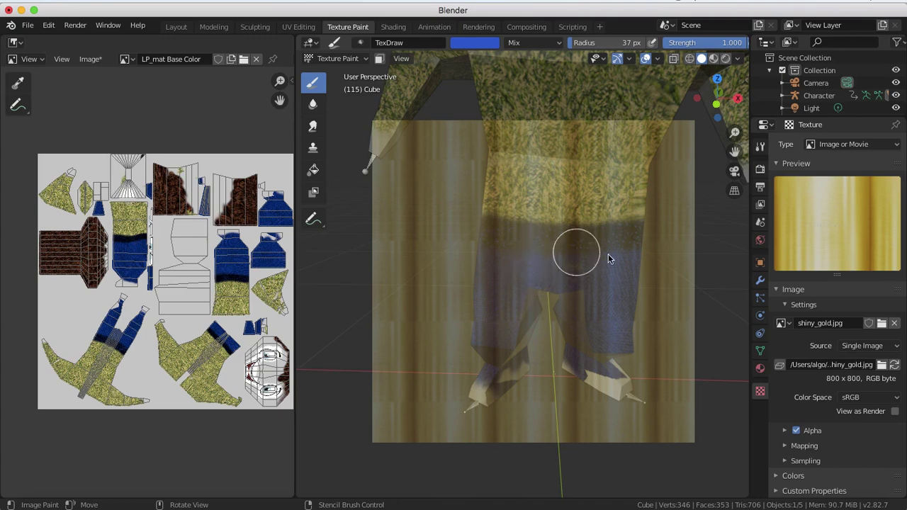
{"action": "left_click", "coordinate": [759, 368]}
{"action": "scroll", "coordinate": [816, 395], "scroll_direction": "down", "scroll_amount": 15}
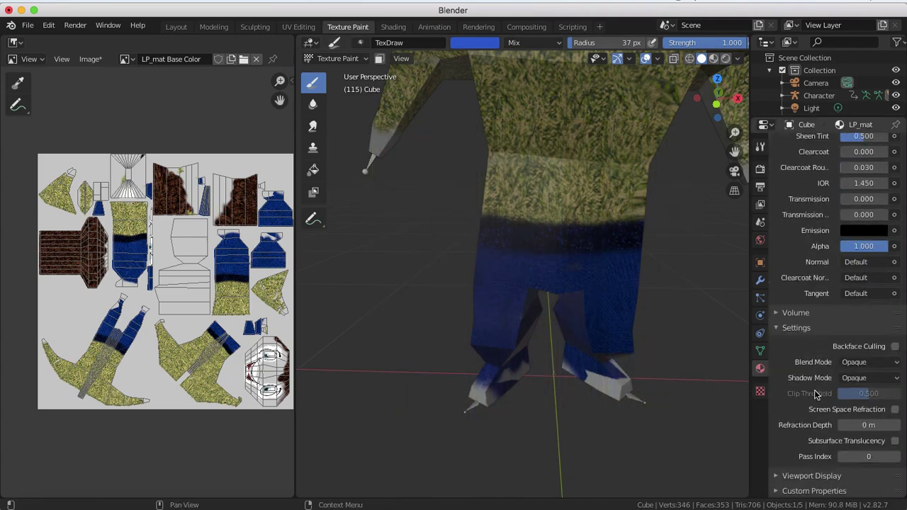
Set the brush texture's X, Y and Z size to 6.00 in the stencil mapping.
{"action": "left_click", "coordinate": [760, 147]}
{"action": "scroll", "coordinate": [854, 324], "scroll_direction": "down", "scroll_amount": 4}
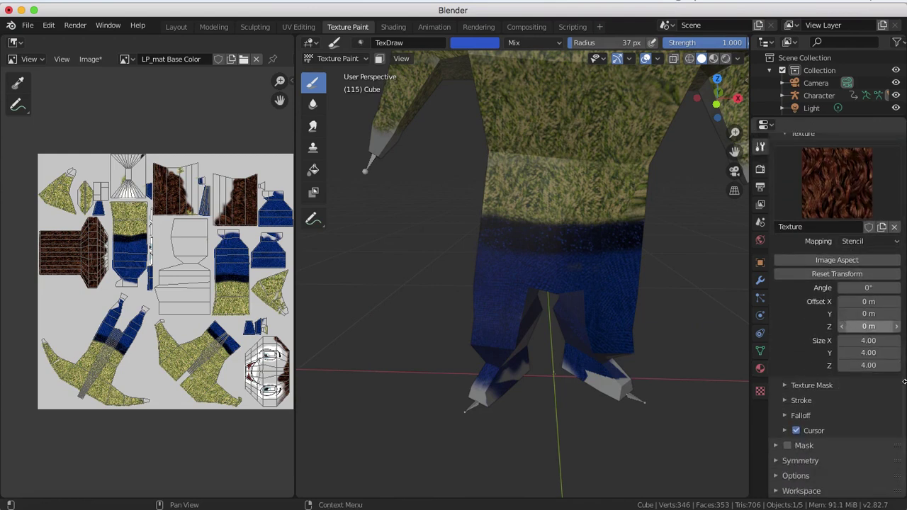
{"action": "left_click", "coordinate": [868, 341]}
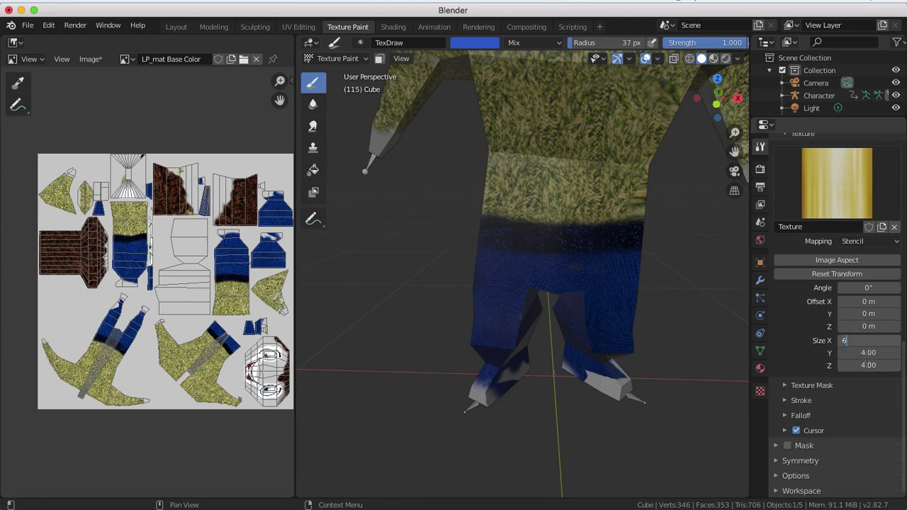
{"action": "type", "text": "6"}
{"action": "key", "text": "Return"}
{"action": "left_click_drag", "start_coordinate": [859, 353], "coordinate": [815, 342]}
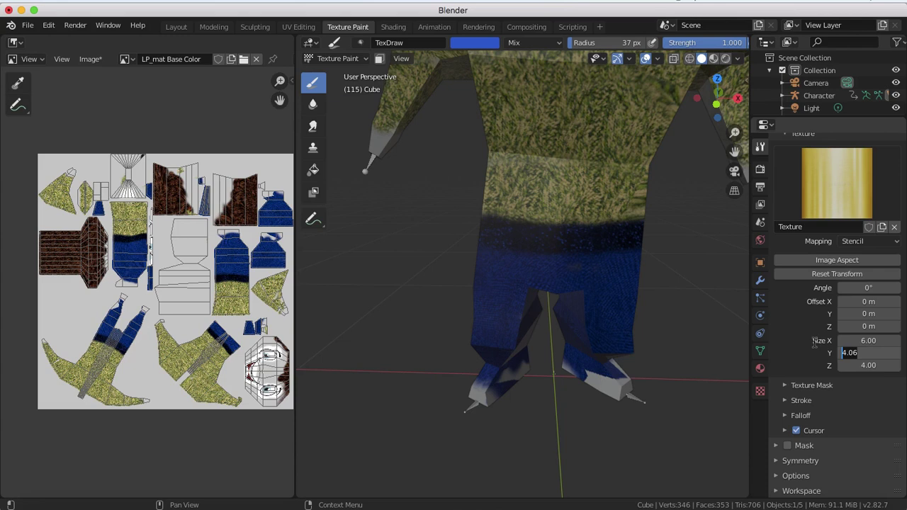
{"action": "type", "text": "6"}
{"action": "key", "text": "Return"}
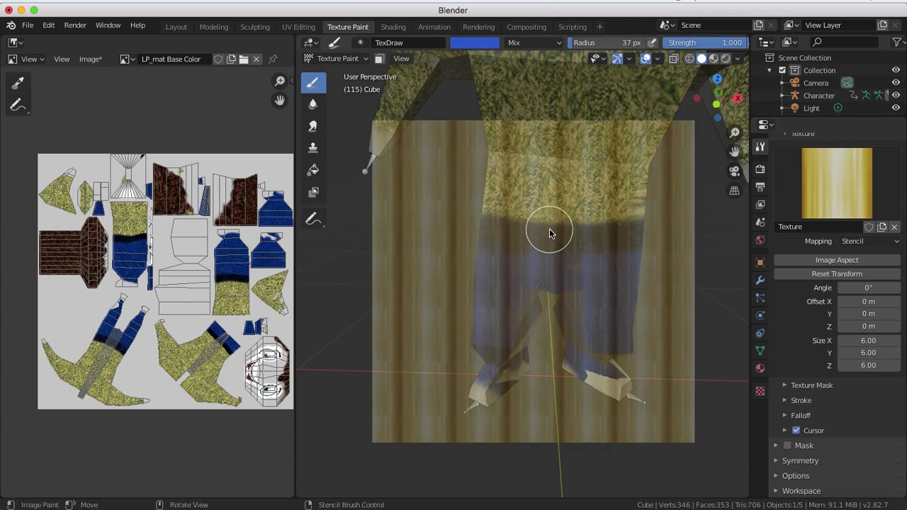
Bring the waist closer into view, then shift the gold stencil over the belt's front and scale it down.
{"action": "mouse_move", "coordinate": [550, 233]}
{"action": "middle_mouse_down"}
{"action": "mouse_move", "coordinate": [575, 263]}
{"action": "mouse_move", "coordinate": [619, 260]}
{"action": "mouse_move", "coordinate": [589, 257]}
{"action": "mouse_move", "coordinate": [621, 268]}
{"action": "mouse_move", "coordinate": [607, 267]}
{"action": "middle_mouse_up"}
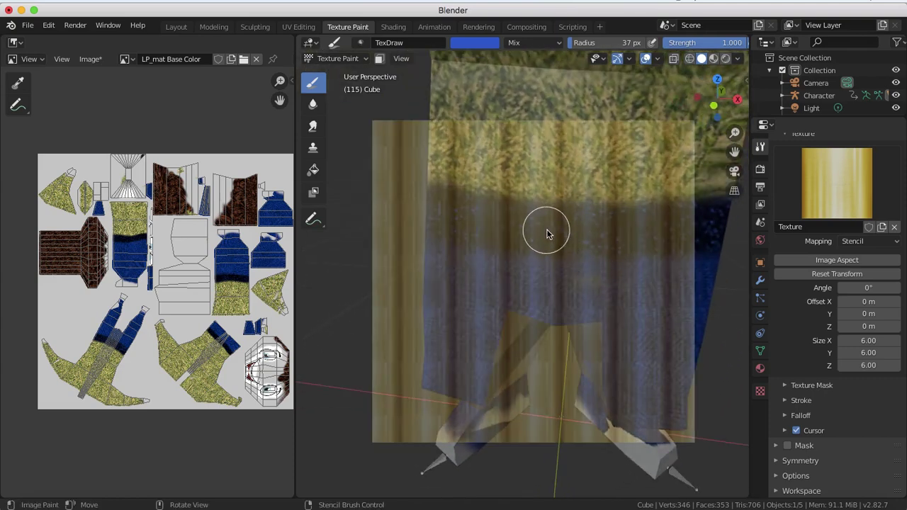
{"action": "right_click_drag", "start_coordinate": [575, 234], "coordinate": [557, 231]}
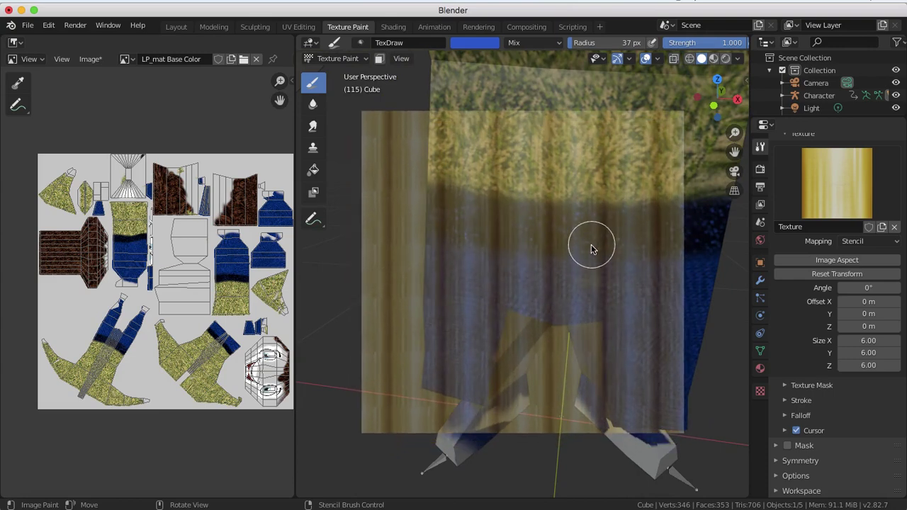
{"action": "mouse_move", "coordinate": [585, 249]}
{"action": "middle_mouse_down"}
{"action": "mouse_move", "coordinate": [589, 235]}
{"action": "mouse_move", "coordinate": [608, 241]}
{"action": "mouse_move", "coordinate": [606, 229]}
{"action": "mouse_move", "coordinate": [588, 232]}
{"action": "middle_mouse_up"}
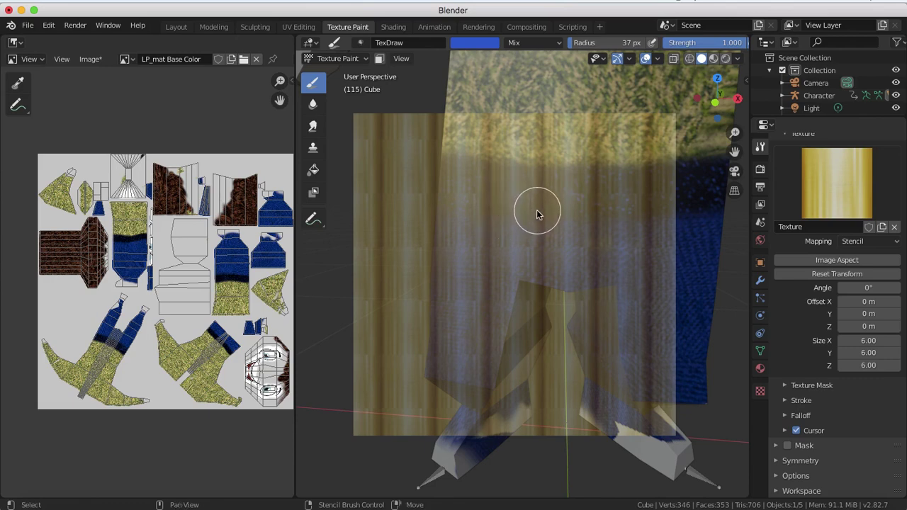
{"action": "right_click_drag", "start_coordinate": [563, 223], "coordinate": [548, 239], "text": "shift"}
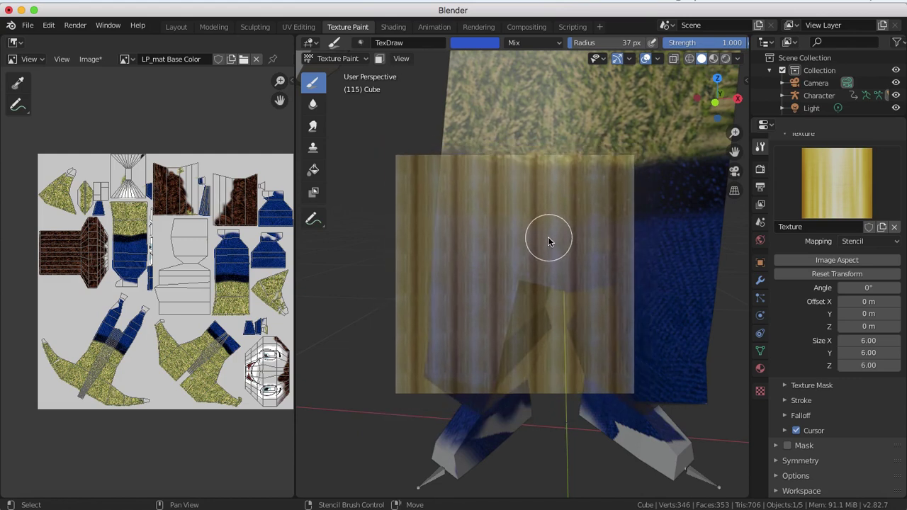
Paint a gold buckle patch at the centre front of the belt and view it on the whole body.
{"action": "mouse_move", "coordinate": [543, 237]}
{"action": "middle_mouse_down"}
{"action": "mouse_move", "coordinate": [563, 229]}
{"action": "mouse_move", "coordinate": [518, 255]}
{"action": "mouse_move", "coordinate": [530, 242]}
{"action": "middle_mouse_up"}
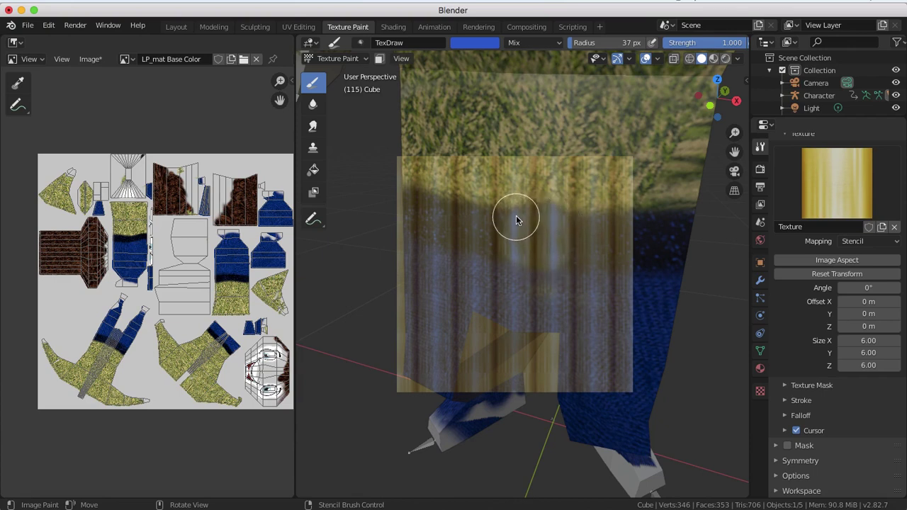
{"action": "left_click", "coordinate": [541, 255]}
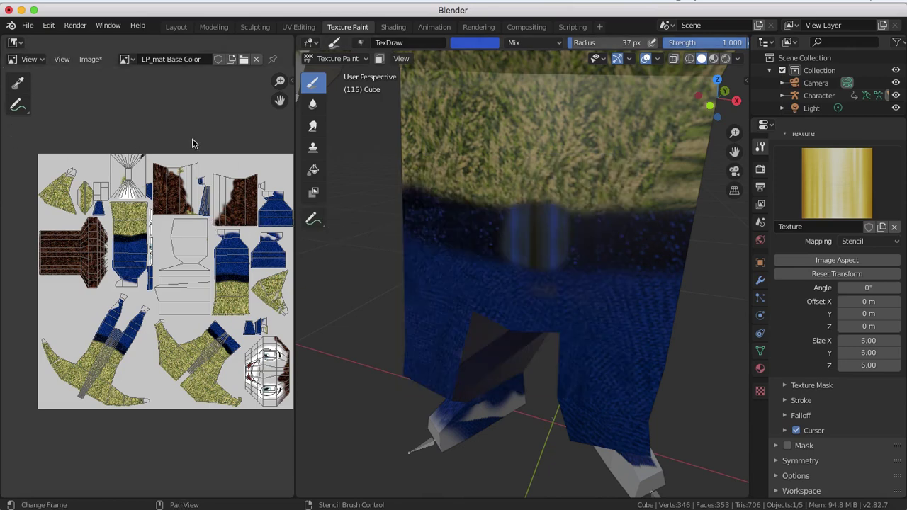
{"action": "middle_click_drag", "start_coordinate": [355, 363], "coordinate": [385, 340]}
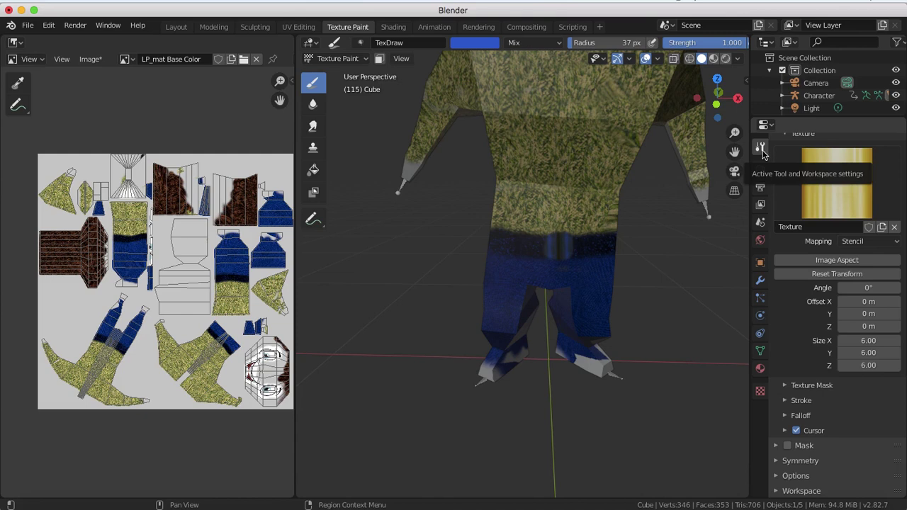
Set the brush colour to black and lower the brush strength to 0.000.
{"action": "left_click", "coordinate": [485, 43]}
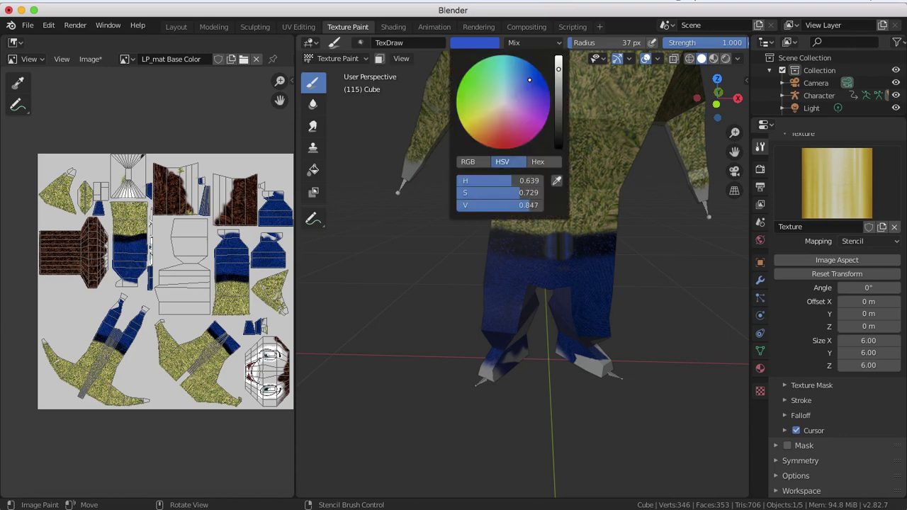
{"action": "left_click_drag", "start_coordinate": [559, 70], "coordinate": [558, 148]}
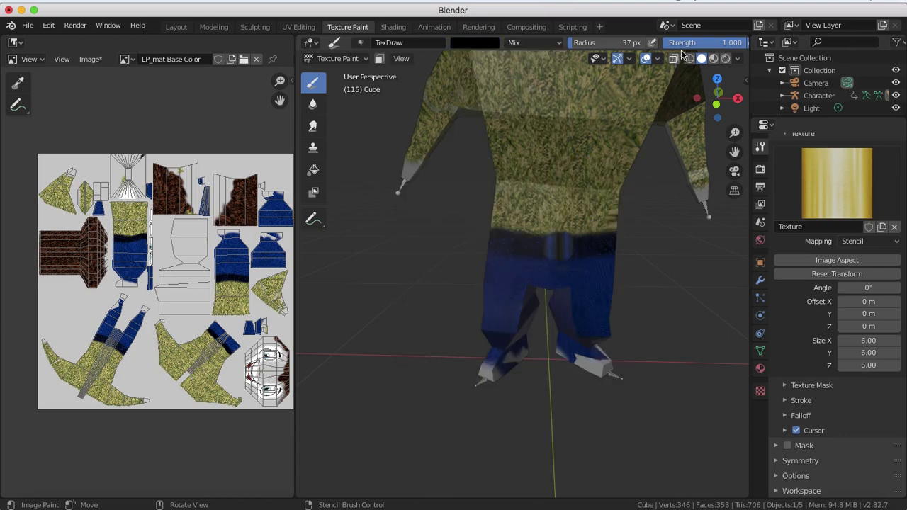
{"action": "left_click_drag", "start_coordinate": [702, 43], "coordinate": [670, 42]}
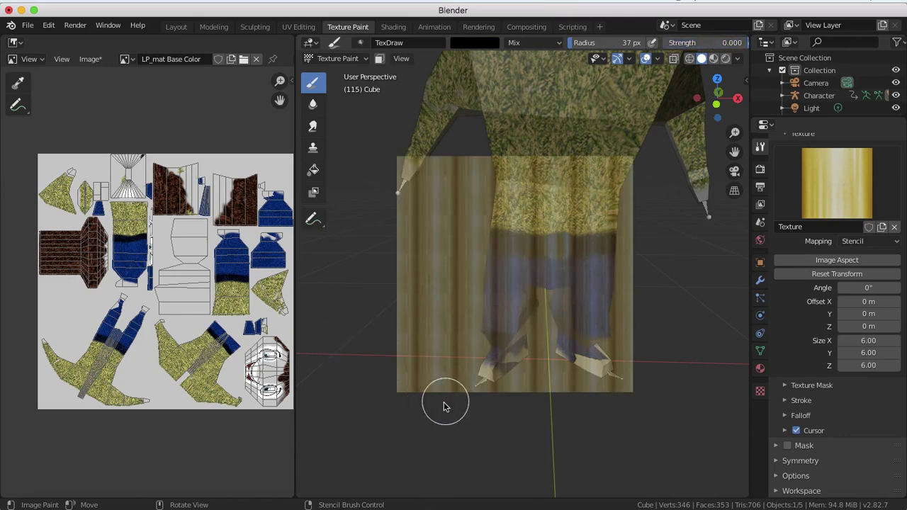
Move the gold stencil down over the character's right foot and paint the outer side of the shoe black.
{"action": "middle_click_drag", "start_coordinate": [421, 421], "coordinate": [576, 370]}
{"action": "scroll", "coordinate": [573, 364], "scroll_direction": "up", "scroll_amount": 2}
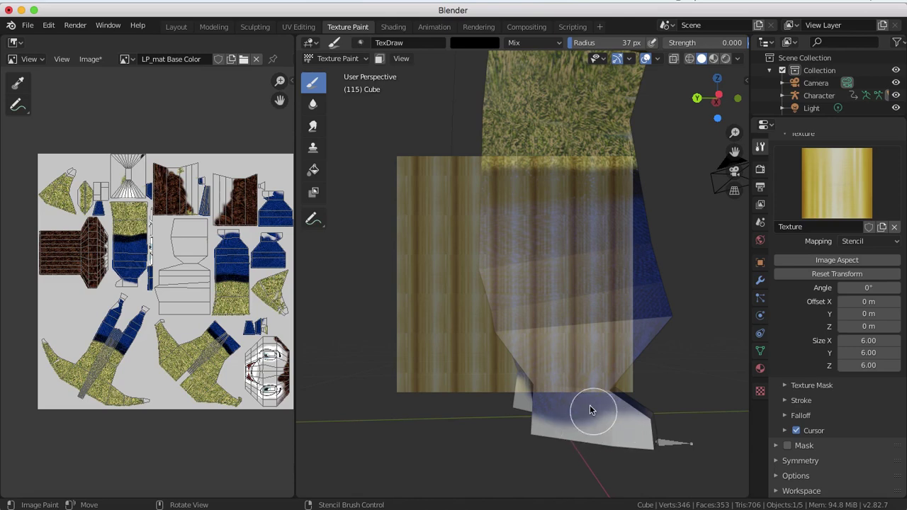
{"action": "middle_click_drag", "start_coordinate": [590, 410], "coordinate": [598, 425]}
{"action": "scroll", "coordinate": [598, 423], "scroll_direction": "down", "scroll_amount": 1}
{"action": "right_click_drag", "start_coordinate": [605, 411], "coordinate": [637, 470]}
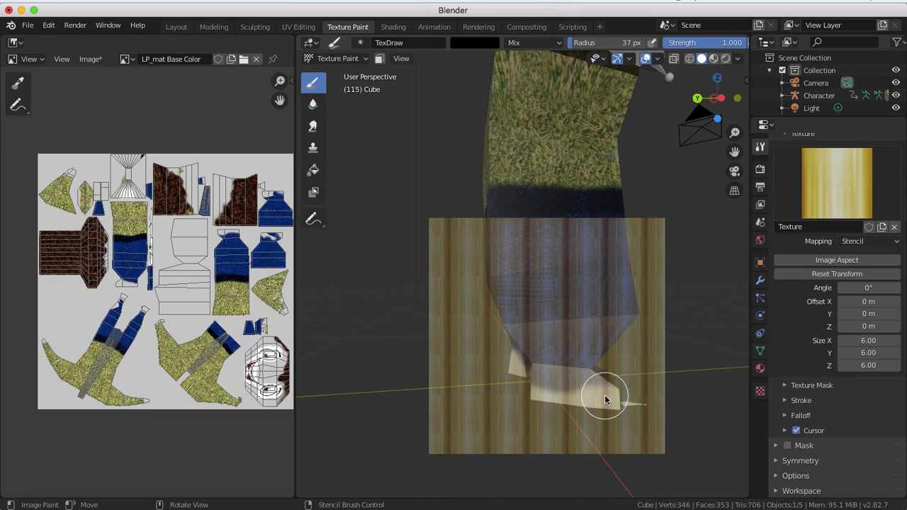
{"action": "middle_click_drag", "start_coordinate": [617, 382], "coordinate": [580, 394]}
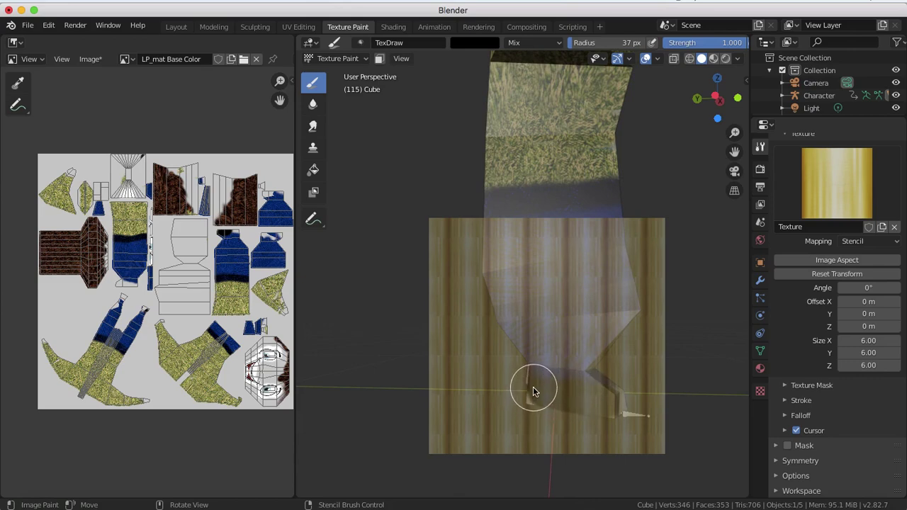
{"action": "middle_click_drag", "start_coordinate": [607, 393], "coordinate": [537, 415]}
{"action": "mouse_move", "coordinate": [563, 415]}
{"action": "left_mouse_down"}
{"action": "mouse_move", "coordinate": [548, 423]}
{"action": "mouse_move", "coordinate": [556, 433]}
{"action": "left_mouse_up"}
Paint the front and inner faces of the character's right foot black, then move the stencil clear of the legs.
{"action": "middle_click_drag", "start_coordinate": [557, 418], "coordinate": [498, 387]}
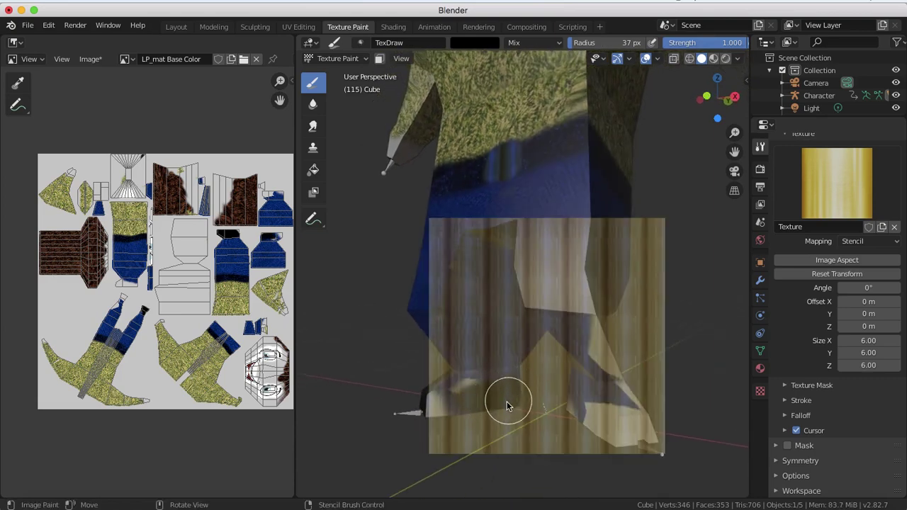
{"action": "left_click_drag", "start_coordinate": [461, 413], "coordinate": [426, 407]}
{"action": "mouse_move", "coordinate": [502, 397]}
{"action": "left_mouse_down"}
{"action": "mouse_move", "coordinate": [456, 391]}
{"action": "mouse_move", "coordinate": [426, 399]}
{"action": "left_mouse_up"}
{"action": "right_click_drag", "start_coordinate": [543, 376], "coordinate": [496, 384]}
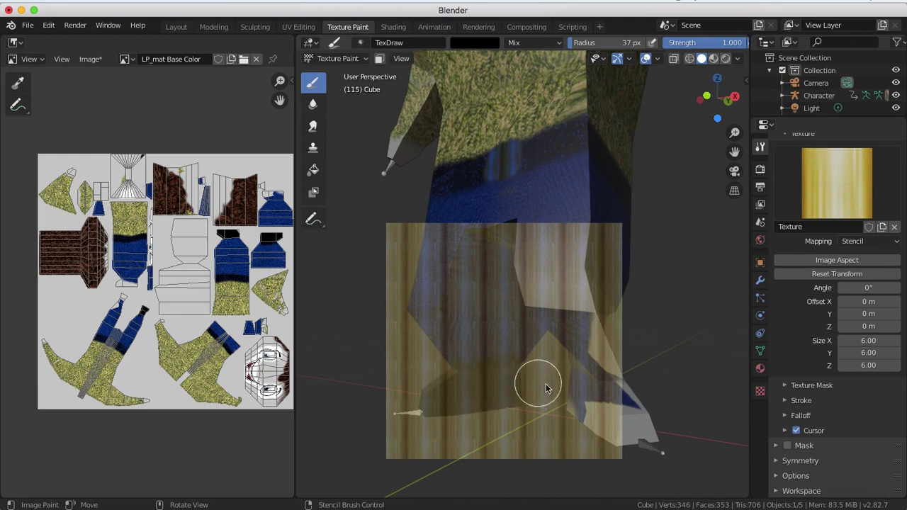
{"action": "right_click_drag", "start_coordinate": [648, 350], "coordinate": [342, 431]}
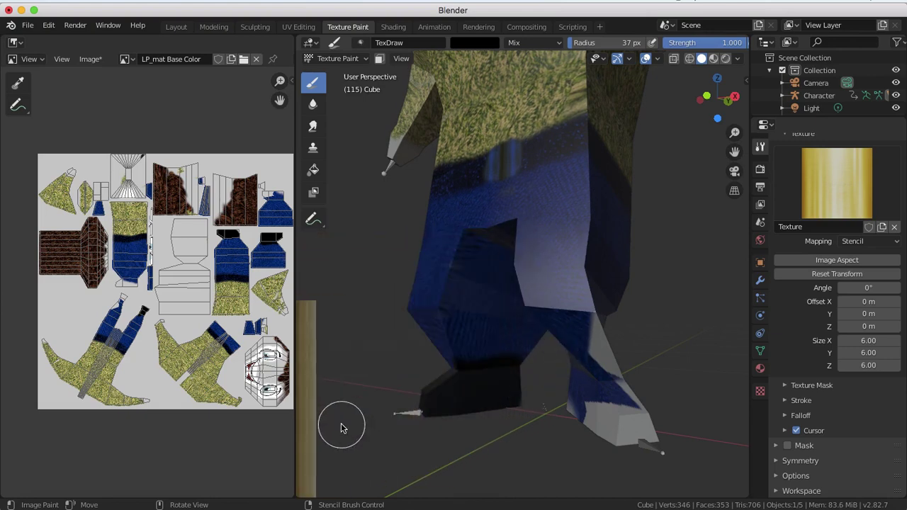
Bring the stencil back over the character's left foot and paint its outer side black.
{"action": "mouse_move", "coordinate": [543, 375]}
{"action": "middle_mouse_down"}
{"action": "mouse_move", "coordinate": [479, 380]}
{"action": "mouse_move", "coordinate": [446, 371]}
{"action": "mouse_move", "coordinate": [457, 383]}
{"action": "middle_mouse_up"}
{"action": "mouse_move", "coordinate": [450, 404]}
{"action": "right_mouse_down"}
{"action": "mouse_move", "coordinate": [597, 358]}
{"action": "mouse_move", "coordinate": [709, 364]}
{"action": "right_mouse_up"}
{"action": "mouse_move", "coordinate": [510, 409]}
{"action": "left_mouse_down"}
{"action": "mouse_move", "coordinate": [438, 428]}
{"action": "mouse_move", "coordinate": [525, 414]}
{"action": "mouse_move", "coordinate": [512, 423]}
{"action": "mouse_move", "coordinate": [402, 425]}
{"action": "mouse_move", "coordinate": [510, 378]}
{"action": "mouse_move", "coordinate": [447, 381]}
{"action": "mouse_move", "coordinate": [415, 399]}
{"action": "left_mouse_up"}
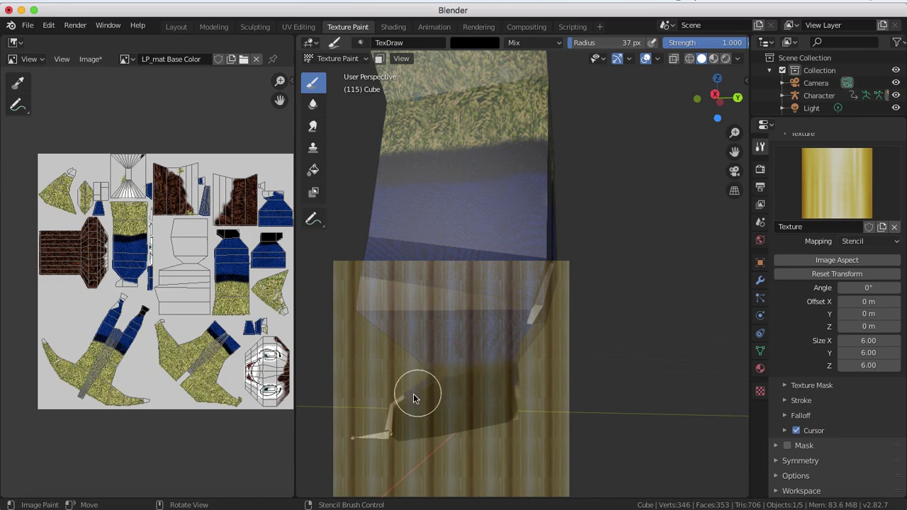
Shift the stencil across the left foot and paint its front and inner faces black.
{"action": "middle_click_drag", "start_coordinate": [415, 399], "coordinate": [558, 422]}
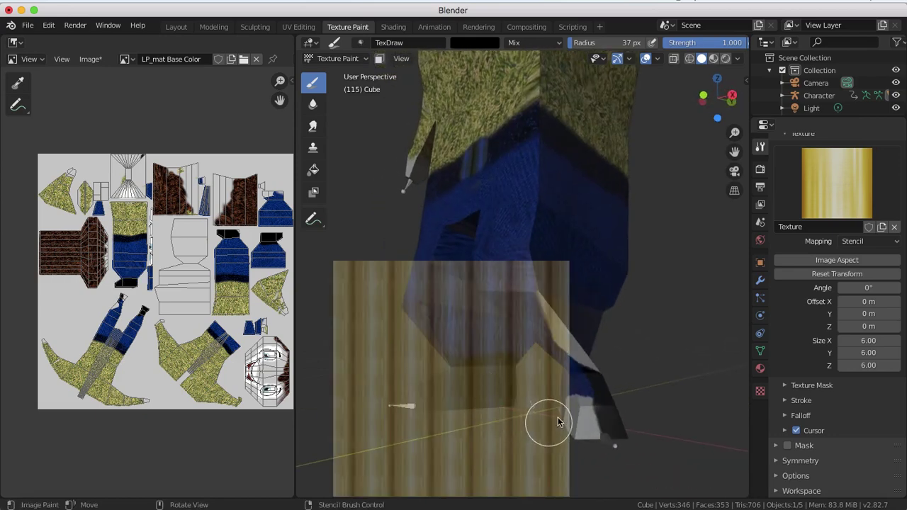
{"action": "right_click_drag", "start_coordinate": [498, 419], "coordinate": [607, 419]}
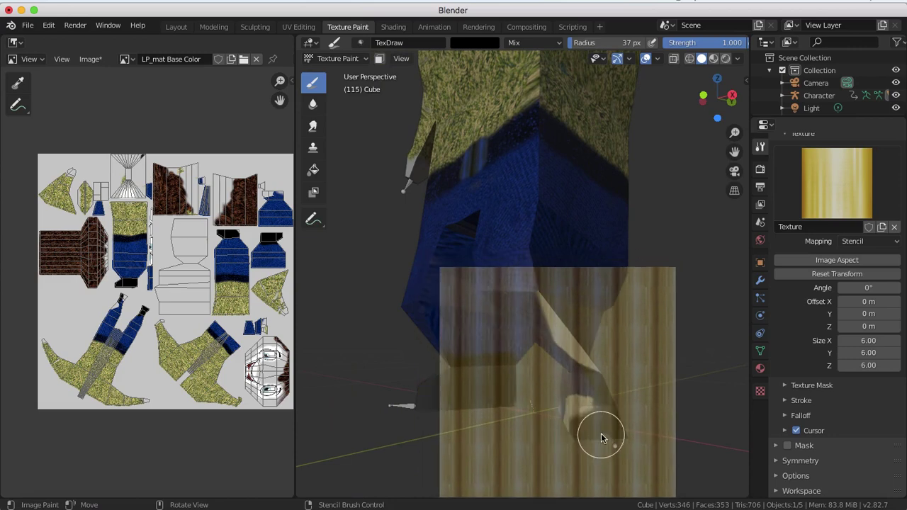
{"action": "mouse_move", "coordinate": [601, 437]}
{"action": "left_mouse_down"}
{"action": "mouse_move", "coordinate": [574, 413]}
{"action": "mouse_move", "coordinate": [599, 397]}
{"action": "left_mouse_up"}
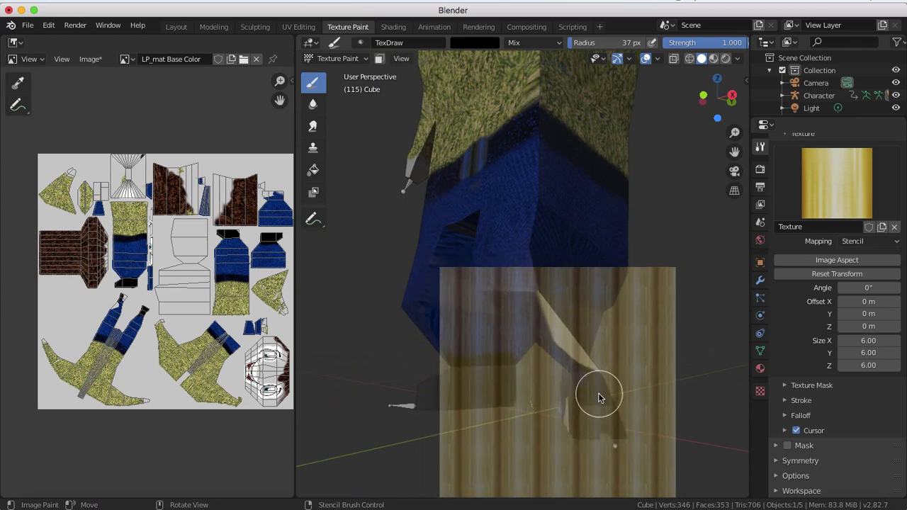
Inspect both feet from all sides and paint the remaining bare patches on the heels and inner faces black.
{"action": "middle_click_drag", "start_coordinate": [568, 425], "coordinate": [644, 405]}
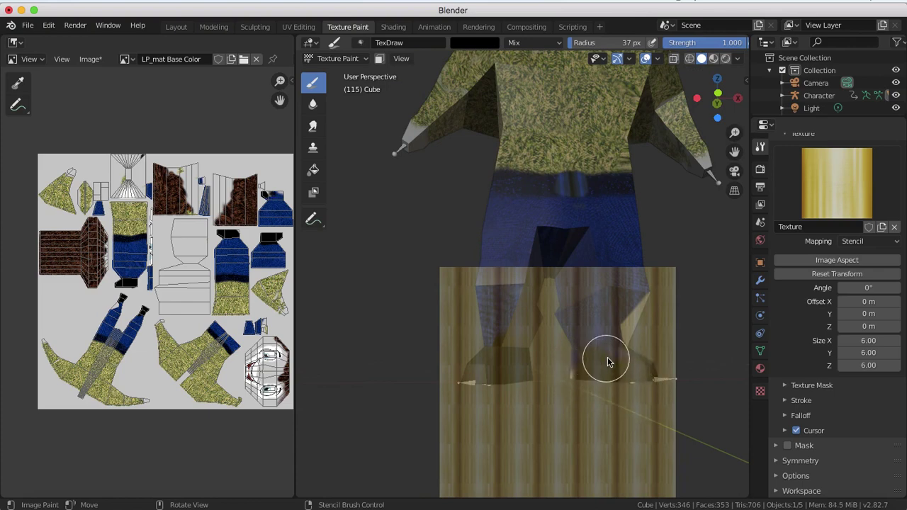
{"action": "mouse_move", "coordinate": [608, 357]}
{"action": "middle_mouse_down"}
{"action": "mouse_move", "coordinate": [612, 376]}
{"action": "mouse_move", "coordinate": [601, 374]}
{"action": "middle_mouse_up"}
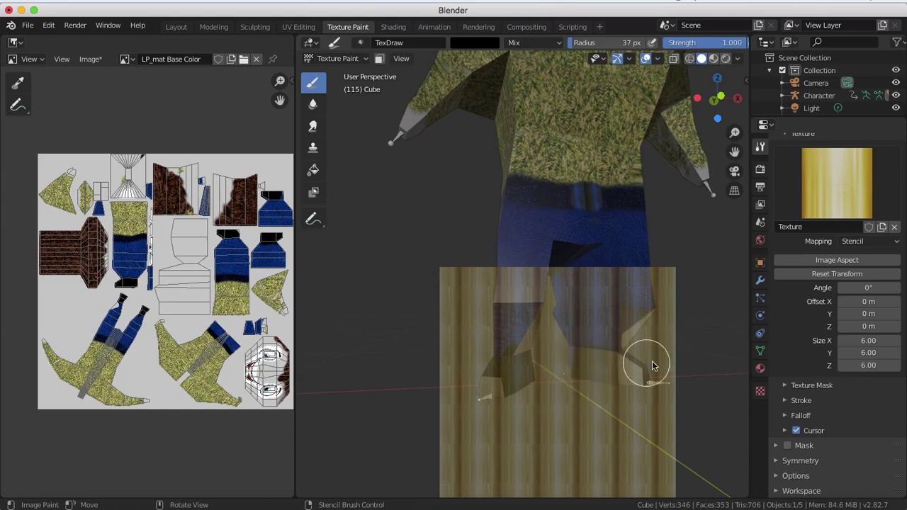
{"action": "mouse_move", "coordinate": [628, 371]}
{"action": "middle_mouse_down"}
{"action": "mouse_move", "coordinate": [536, 401]}
{"action": "mouse_move", "coordinate": [543, 368]}
{"action": "mouse_move", "coordinate": [577, 338]}
{"action": "mouse_move", "coordinate": [496, 371]}
{"action": "mouse_move", "coordinate": [474, 366]}
{"action": "mouse_move", "coordinate": [466, 385]}
{"action": "mouse_move", "coordinate": [516, 370]}
{"action": "mouse_move", "coordinate": [449, 390]}
{"action": "mouse_move", "coordinate": [458, 378]}
{"action": "mouse_move", "coordinate": [344, 406]}
{"action": "mouse_move", "coordinate": [460, 389]}
{"action": "middle_mouse_up"}
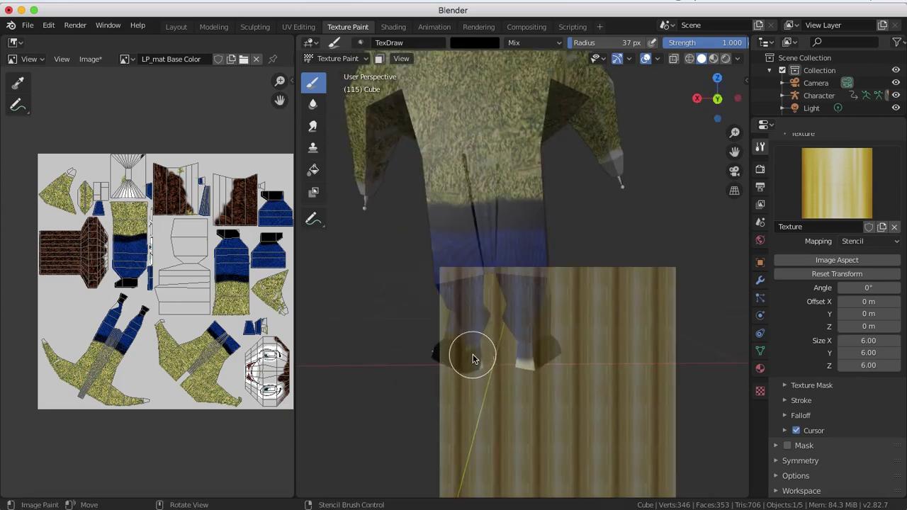
{"action": "middle_click_drag", "start_coordinate": [411, 405], "coordinate": [428, 374]}
{"action": "scroll", "coordinate": [489, 375], "scroll_direction": "up", "scroll_amount": 3}
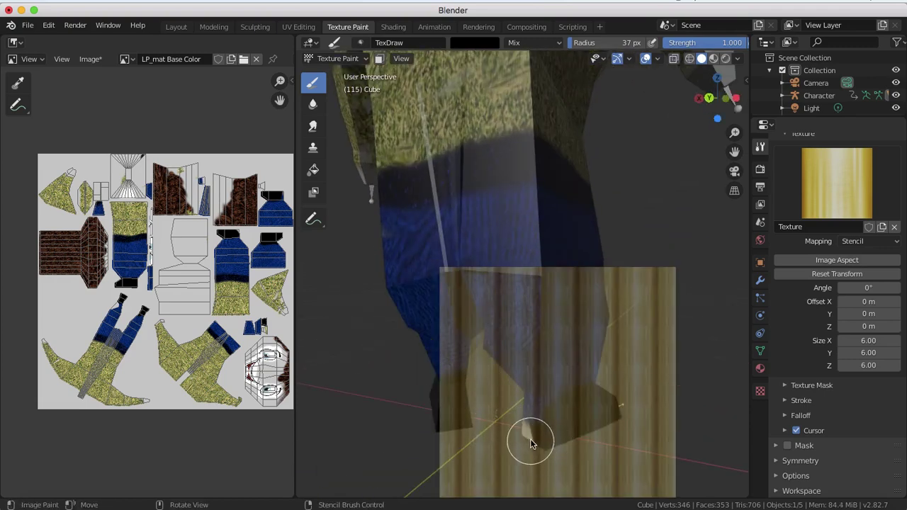
{"action": "middle_click_drag", "start_coordinate": [527, 433], "coordinate": [572, 430]}
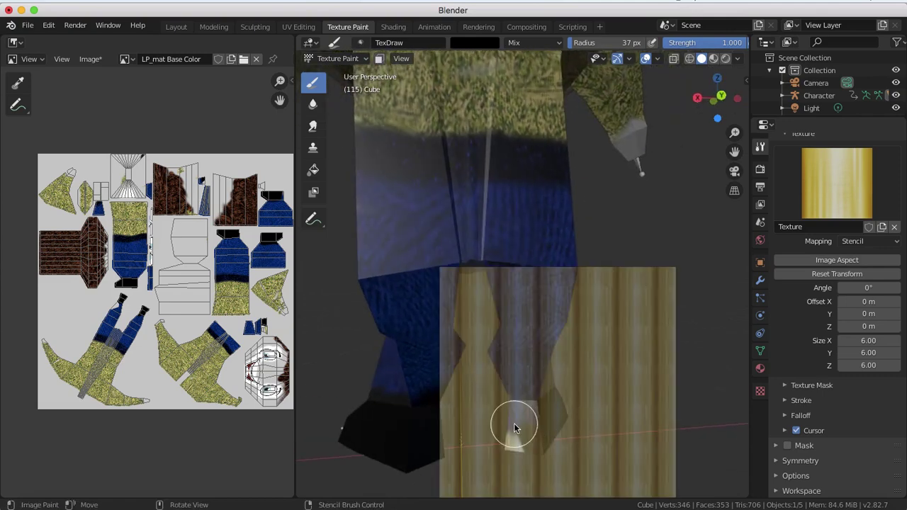
{"action": "middle_click_drag", "start_coordinate": [516, 445], "coordinate": [533, 428]}
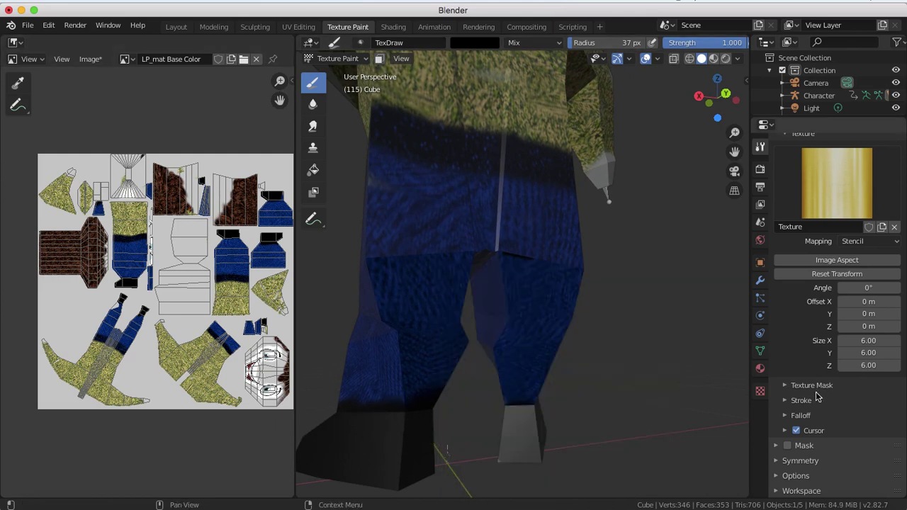
{"action": "middle_click_drag", "start_coordinate": [617, 426], "coordinate": [660, 412]}
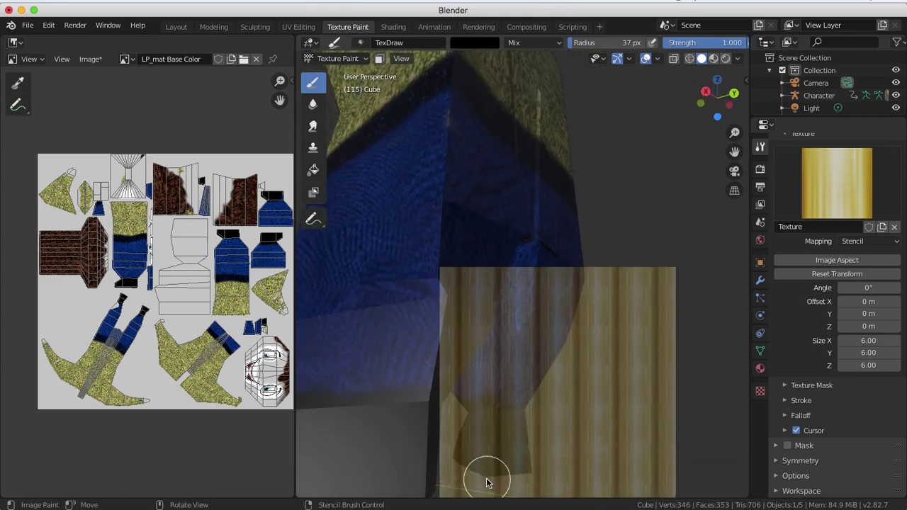
{"action": "middle_click_drag", "start_coordinate": [486, 482], "coordinate": [557, 370]}
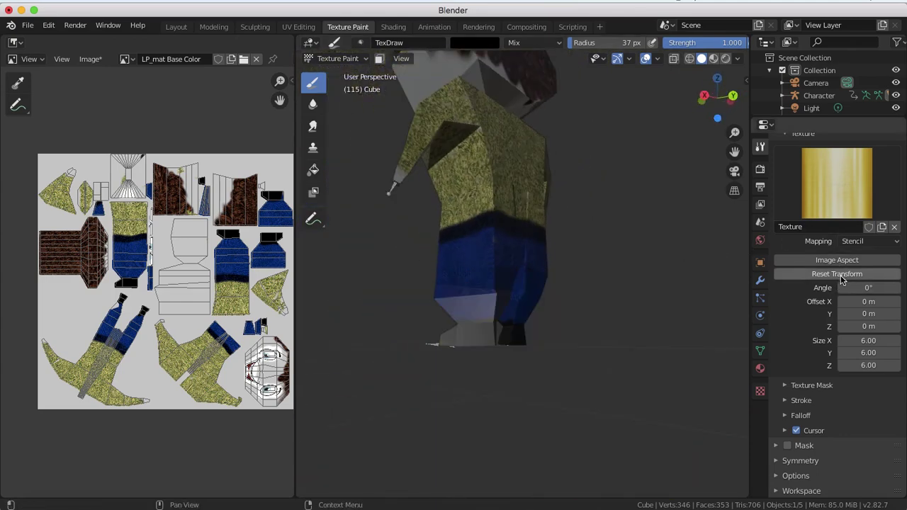
Change the brush colour from black to a dark blue.
{"action": "left_click", "coordinate": [485, 43]}
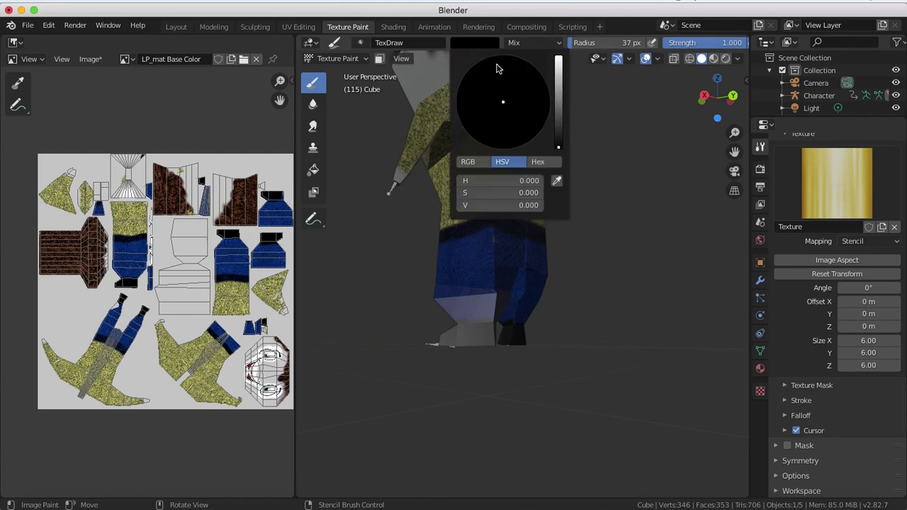
{"action": "left_click_drag", "start_coordinate": [558, 85], "coordinate": [558, 74]}
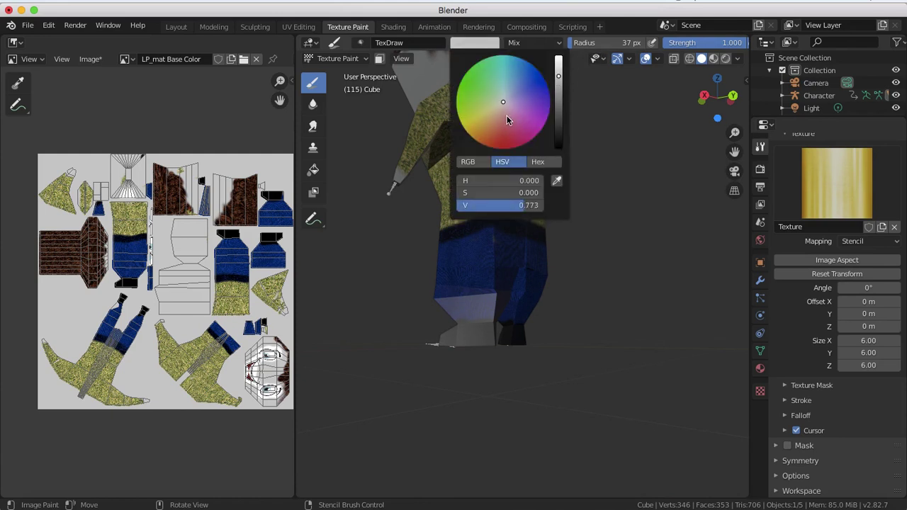
{"action": "mouse_move", "coordinate": [507, 121]}
{"action": "left_mouse_down"}
{"action": "mouse_move", "coordinate": [532, 89]}
{"action": "mouse_move", "coordinate": [559, 85]}
{"action": "left_mouse_up"}
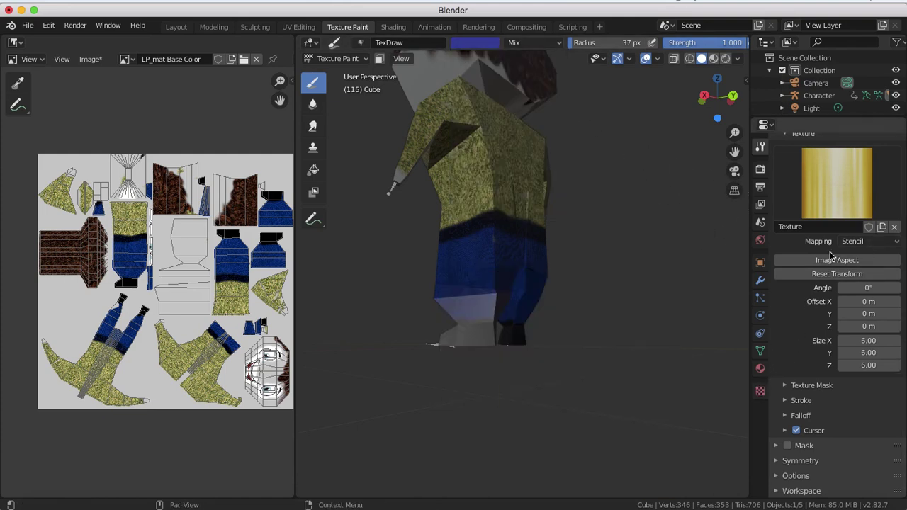
Replace the gold image in the brush texture with denim.jpg.
{"action": "left_click", "coordinate": [760, 391]}
{"action": "left_click", "coordinate": [782, 323]}
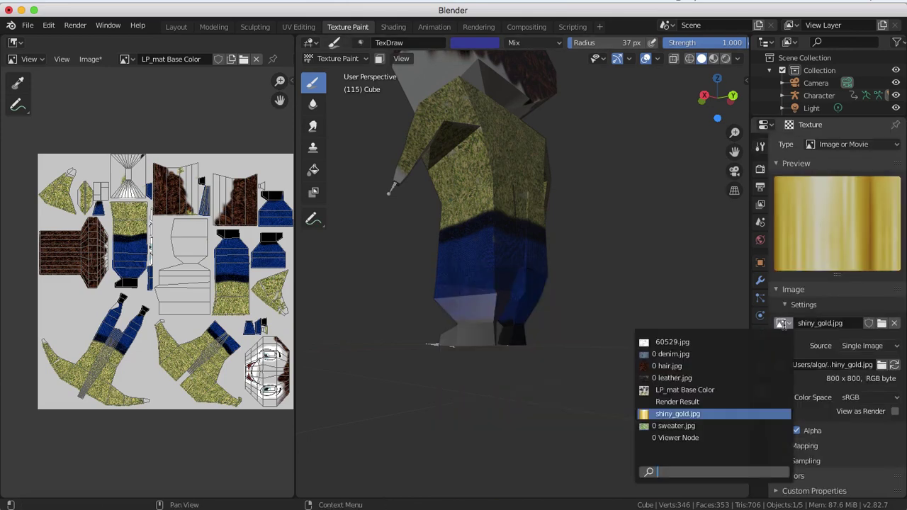
{"action": "left_click", "coordinate": [677, 355]}
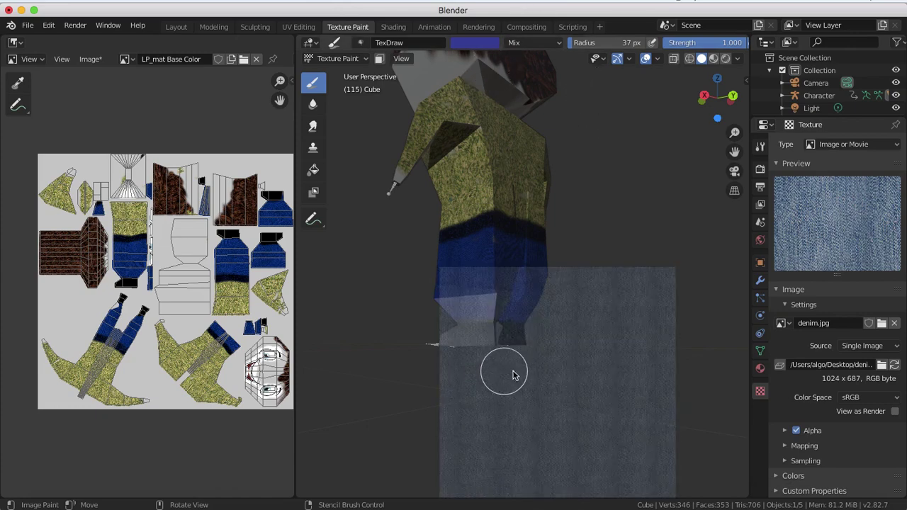
Paint the bare strip on the inner side of the left trouser leg with blue denim.
{"action": "middle_click_drag", "start_coordinate": [534, 384], "coordinate": [366, 357]}
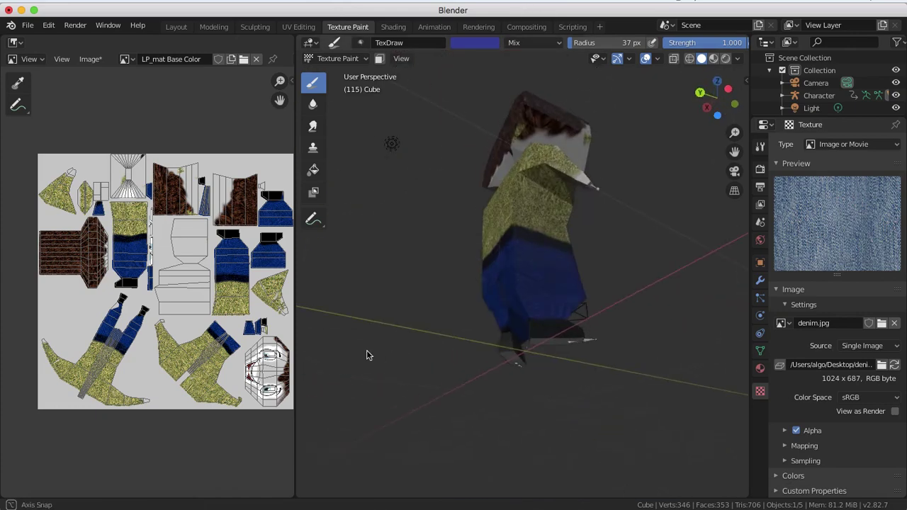
{"action": "scroll", "coordinate": [494, 374], "scroll_direction": "up", "scroll_amount": 5}
{"action": "middle_click_drag", "start_coordinate": [577, 378], "coordinate": [427, 371]}
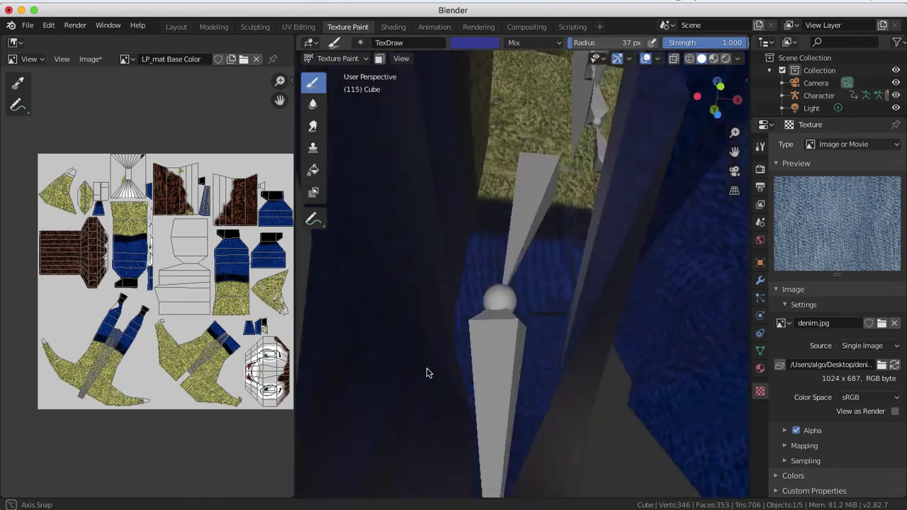
{"action": "scroll", "coordinate": [422, 383], "scroll_direction": "down", "scroll_amount": 5}
{"action": "middle_click_drag", "start_coordinate": [616, 348], "coordinate": [533, 361]}
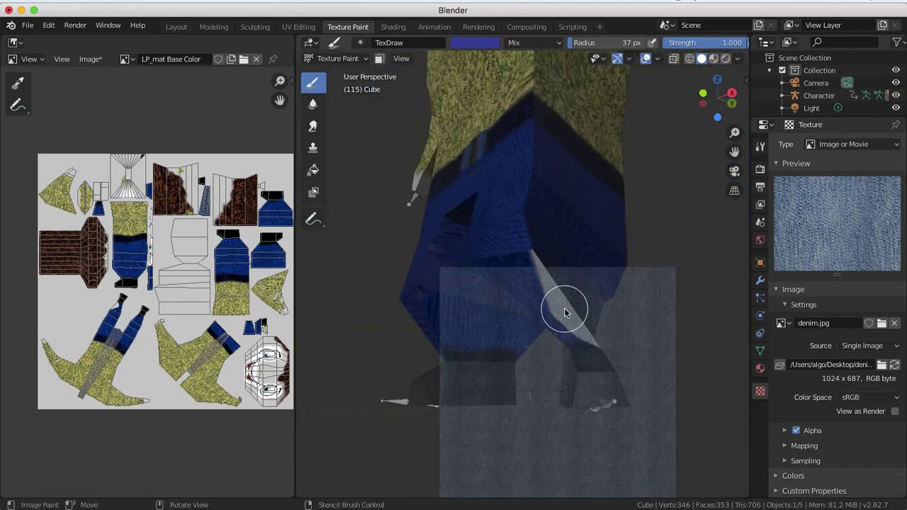
{"action": "left_click_drag", "start_coordinate": [564, 308], "coordinate": [533, 256]}
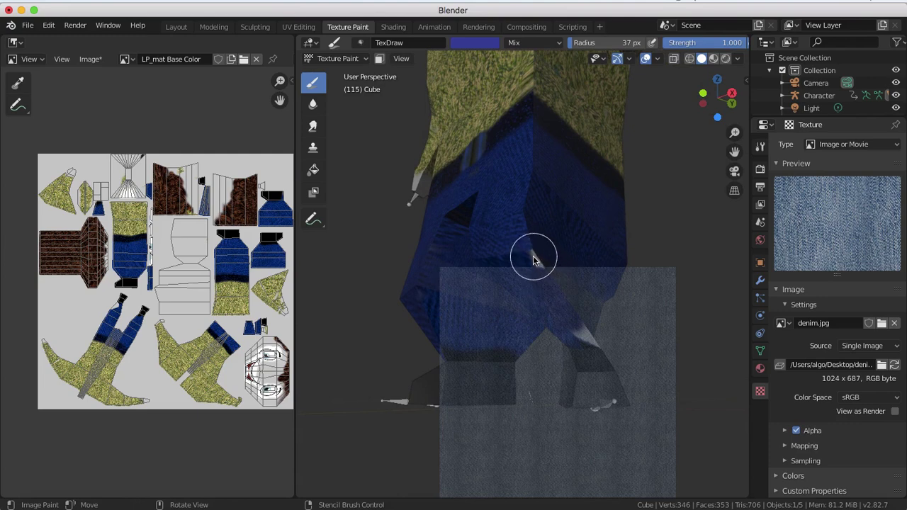
Shift the denim stencil up over the knees and fill the remaining bare spots of the strip.
{"action": "right_click_drag", "start_coordinate": [543, 316], "coordinate": [542, 269]}
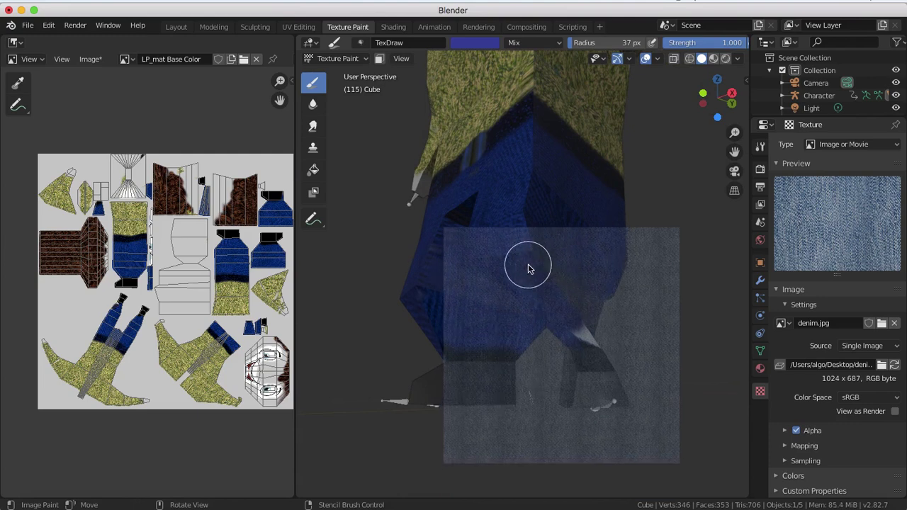
{"action": "mouse_move", "coordinate": [591, 334]}
{"action": "middle_mouse_down"}
{"action": "mouse_move", "coordinate": [555, 319]}
{"action": "mouse_move", "coordinate": [543, 324]}
{"action": "mouse_move", "coordinate": [575, 318]}
{"action": "mouse_move", "coordinate": [585, 329]}
{"action": "middle_mouse_up"}
{"action": "scroll", "coordinate": [581, 333], "scroll_direction": "up", "scroll_amount": 2}
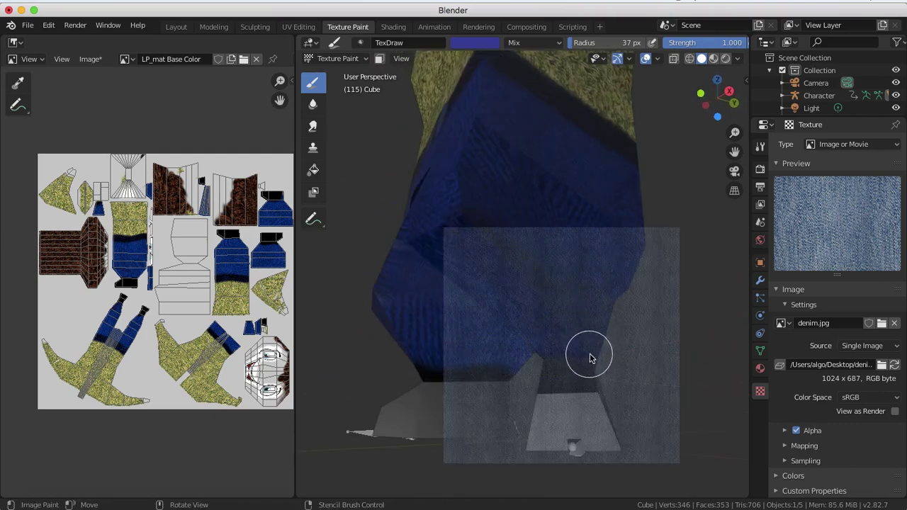
Shift the denim stencil over the back of the trousers, then view the whole character from the front.
{"action": "middle_click_drag", "start_coordinate": [607, 346], "coordinate": [511, 347]}
{"action": "middle_click_drag", "start_coordinate": [461, 382], "coordinate": [457, 384]}
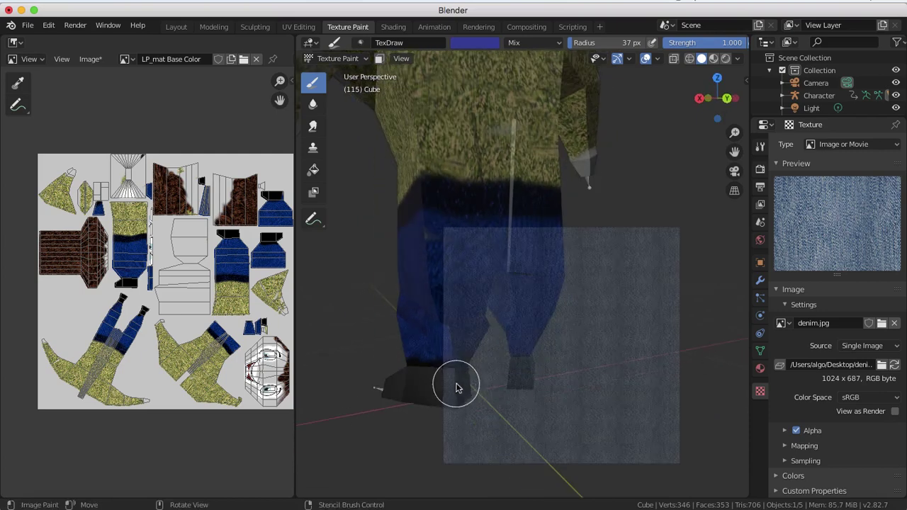
{"action": "right_click_drag", "start_coordinate": [554, 325], "coordinate": [479, 279]}
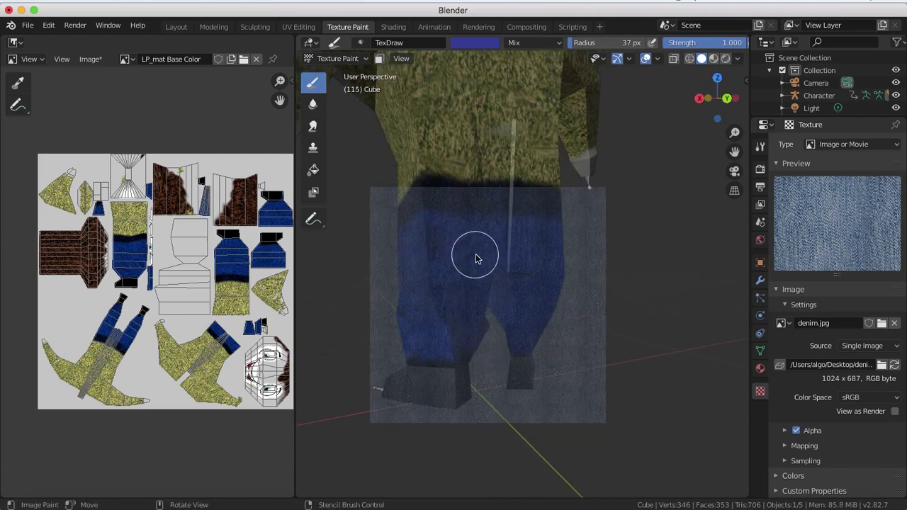
{"action": "middle_click_drag", "start_coordinate": [478, 257], "coordinate": [571, 293]}
{"action": "mouse_move", "coordinate": [699, 274]}
{"action": "middle_mouse_down"}
{"action": "mouse_move", "coordinate": [638, 248]}
{"action": "mouse_move", "coordinate": [581, 281]}
{"action": "mouse_move", "coordinate": [565, 271]}
{"action": "mouse_move", "coordinate": [557, 279]}
{"action": "mouse_move", "coordinate": [602, 263]}
{"action": "mouse_move", "coordinate": [626, 281]}
{"action": "mouse_move", "coordinate": [634, 265]}
{"action": "mouse_move", "coordinate": [557, 284]}
{"action": "mouse_move", "coordinate": [618, 272]}
{"action": "middle_mouse_up"}
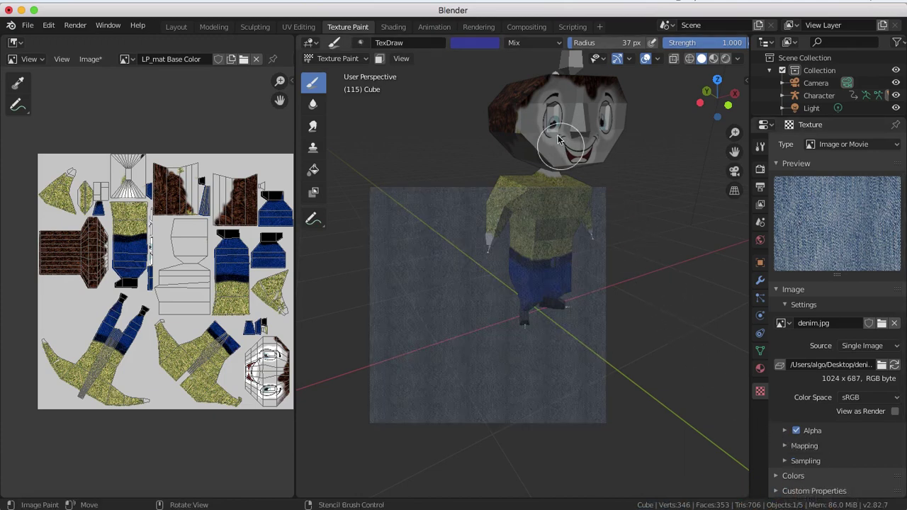
{"action": "left_click", "coordinate": [761, 370]}
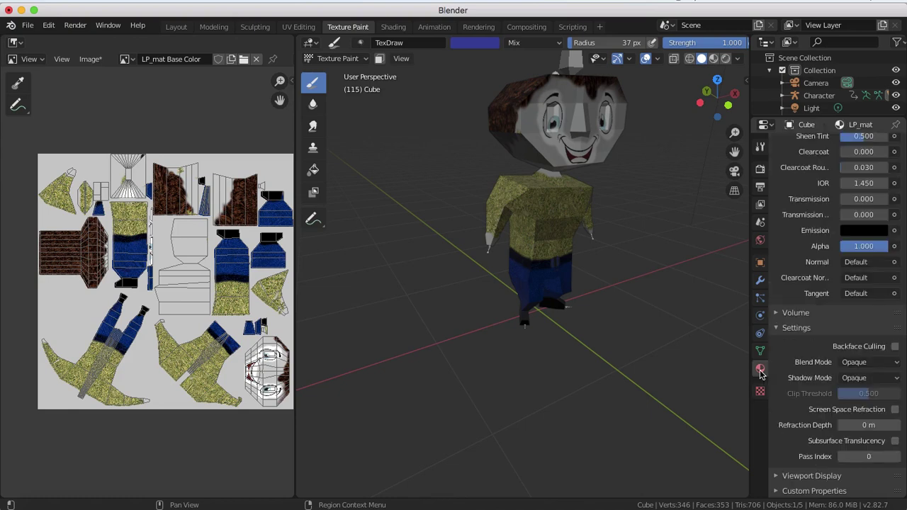
{"action": "scroll", "coordinate": [798, 345], "scroll_direction": "up", "scroll_amount": 5}
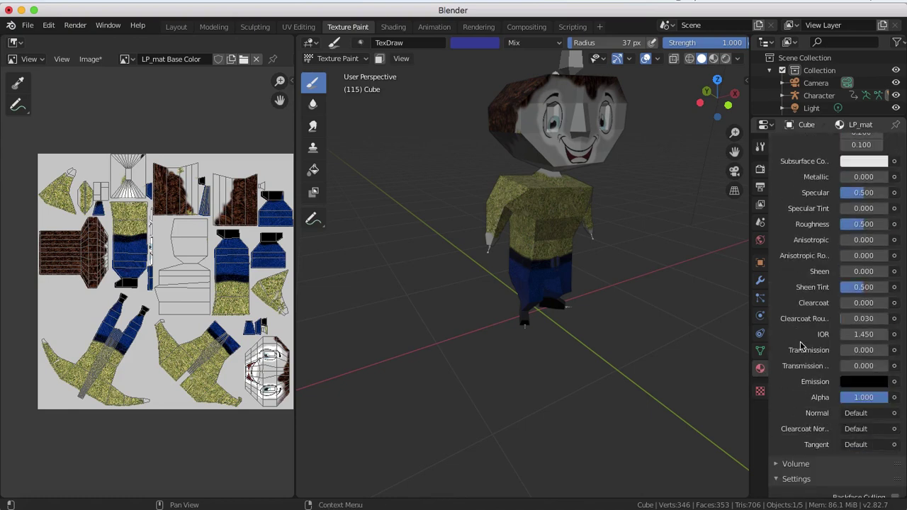
{"action": "scroll", "coordinate": [801, 345], "scroll_direction": "up", "scroll_amount": 8}
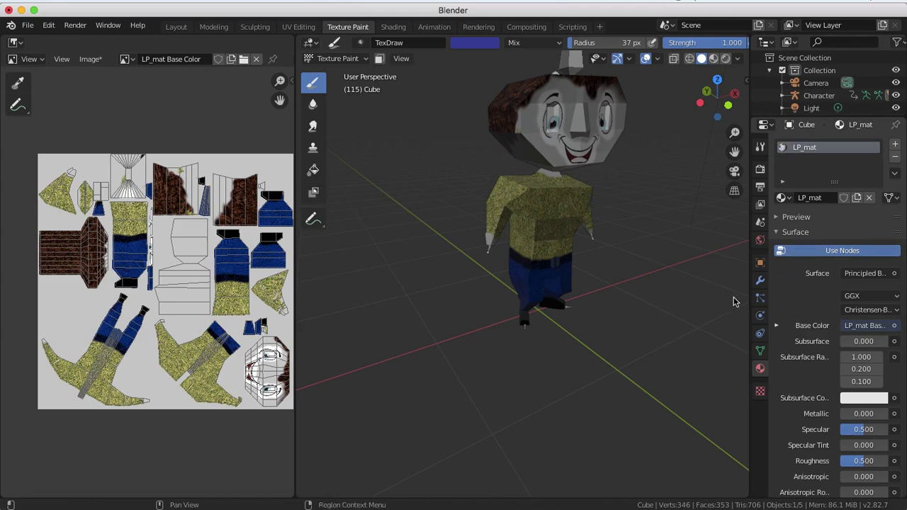
{"action": "scroll", "coordinate": [532, 170], "scroll_direction": "up", "scroll_amount": 4}
{"action": "scroll", "coordinate": [532, 171], "scroll_direction": "down", "scroll_amount": 4}
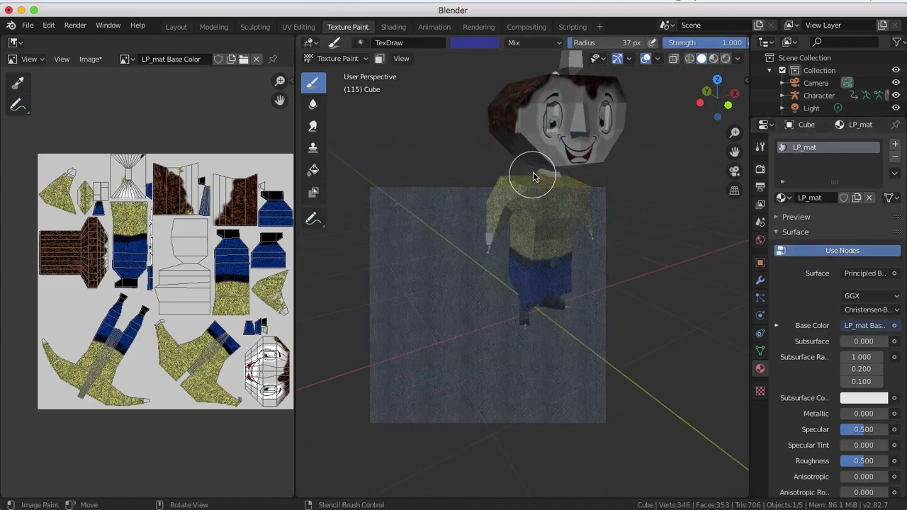
{"action": "scroll", "coordinate": [535, 156], "scroll_direction": "up", "scroll_amount": 1}
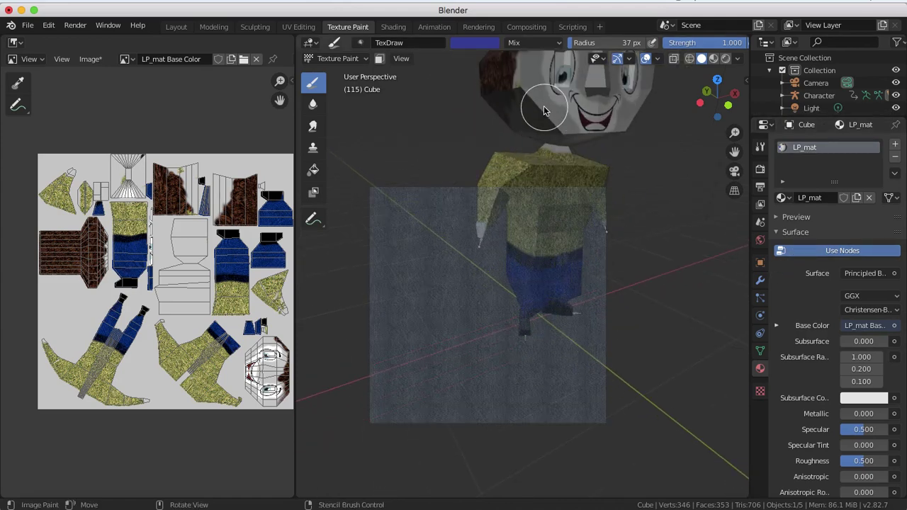
Replace the denim image in the brush texture with 60529.jpg.
{"action": "left_click", "coordinate": [760, 391]}
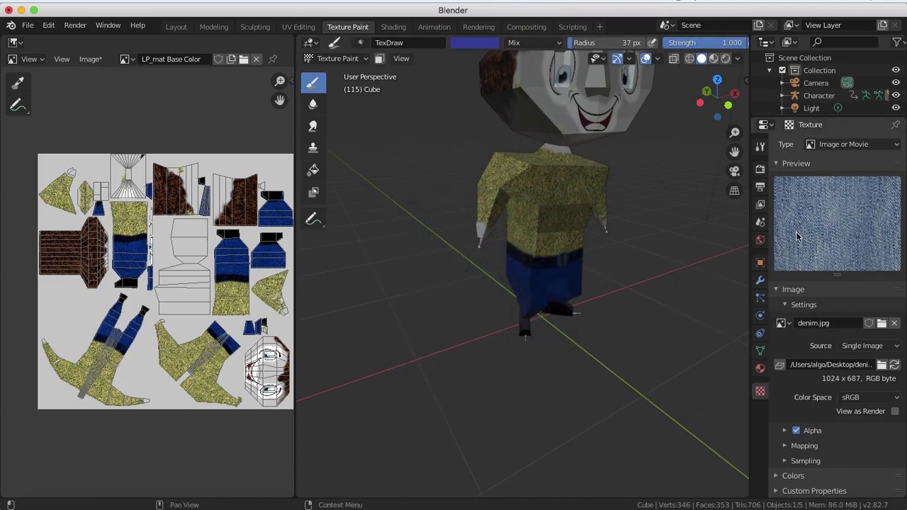
{"action": "left_click", "coordinate": [782, 323]}
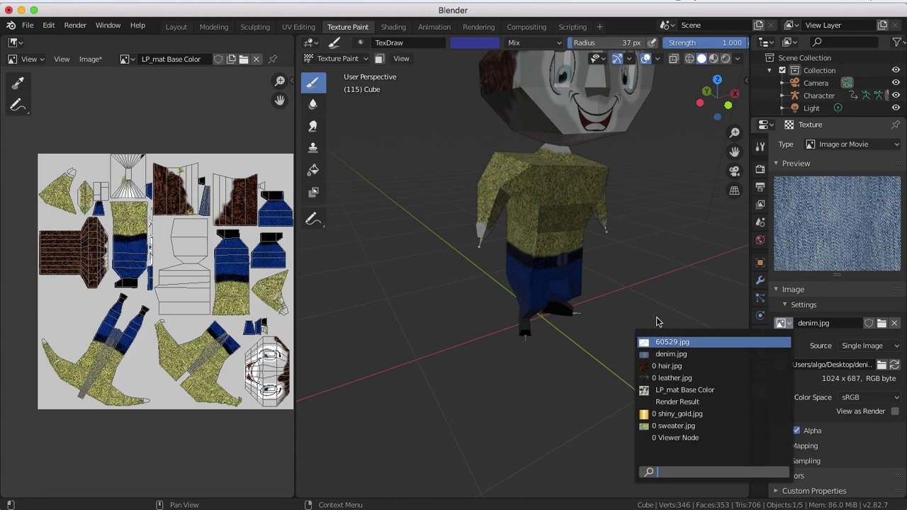
{"action": "left_click", "coordinate": [666, 341]}
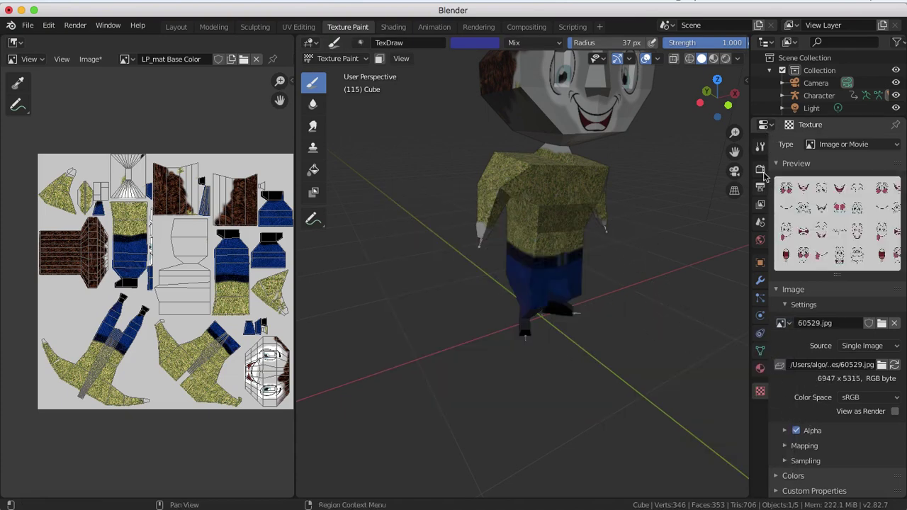
Set the brush texture's stencil size to 0.50 in X, Y and Z.
{"action": "left_click", "coordinate": [759, 146]}
{"action": "scroll", "coordinate": [814, 330], "scroll_direction": "down", "scroll_amount": 15}
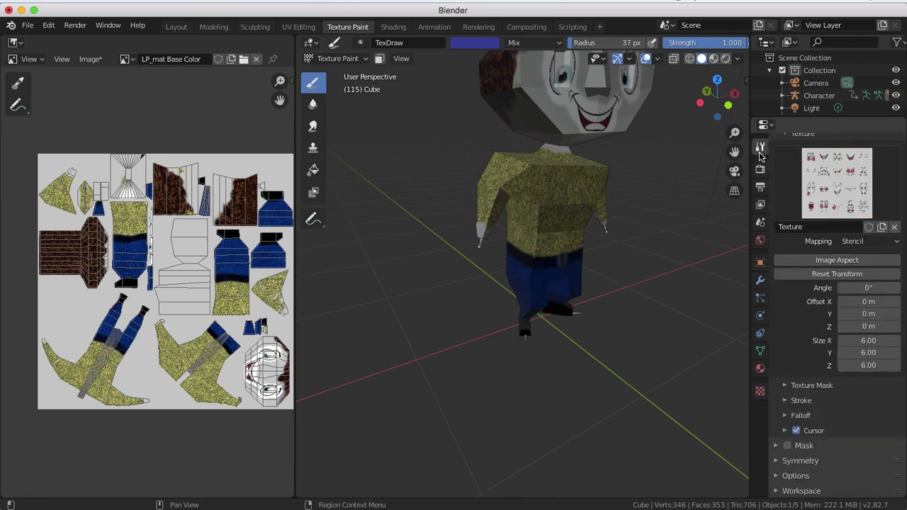
{"action": "left_click", "coordinate": [883, 345]}
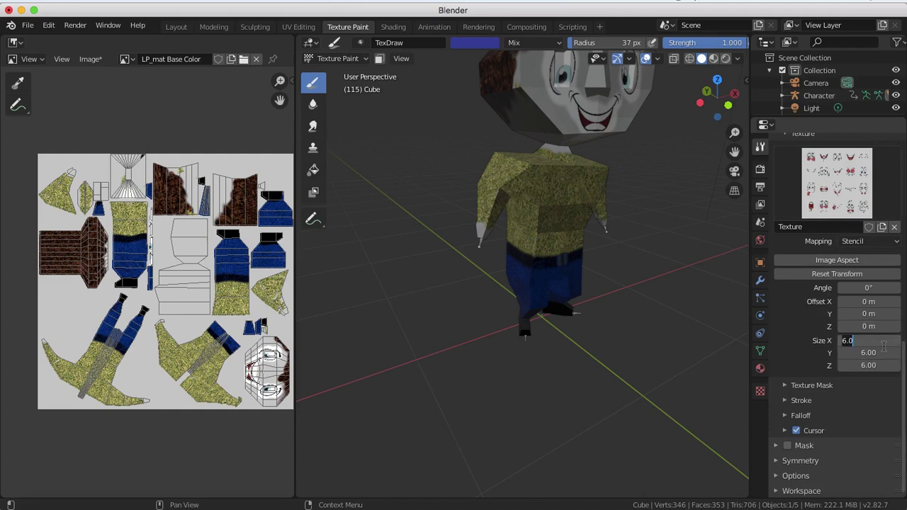
{"action": "key", "text": "BackSpace"}
{"action": "left_click", "coordinate": [877, 354]}
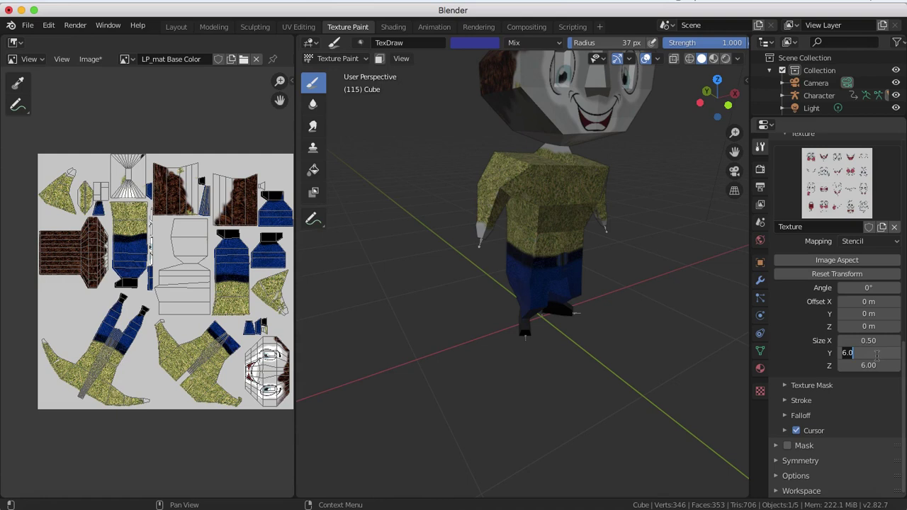
{"action": "key", "text": "BackSpace"}
{"action": "type", "text": ".5"}
{"action": "left_click", "coordinate": [884, 366]}
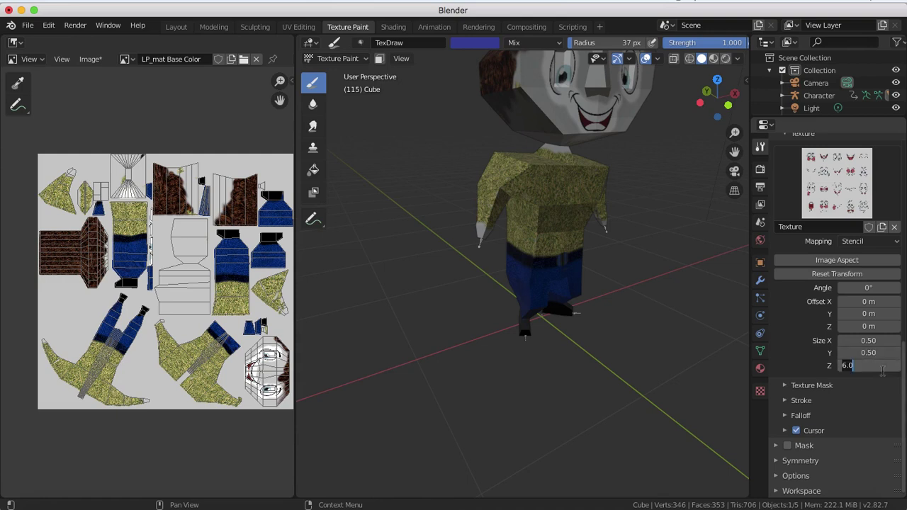
{"action": "key", "text": "BackSpace"}
{"action": "key", "text": "Return"}
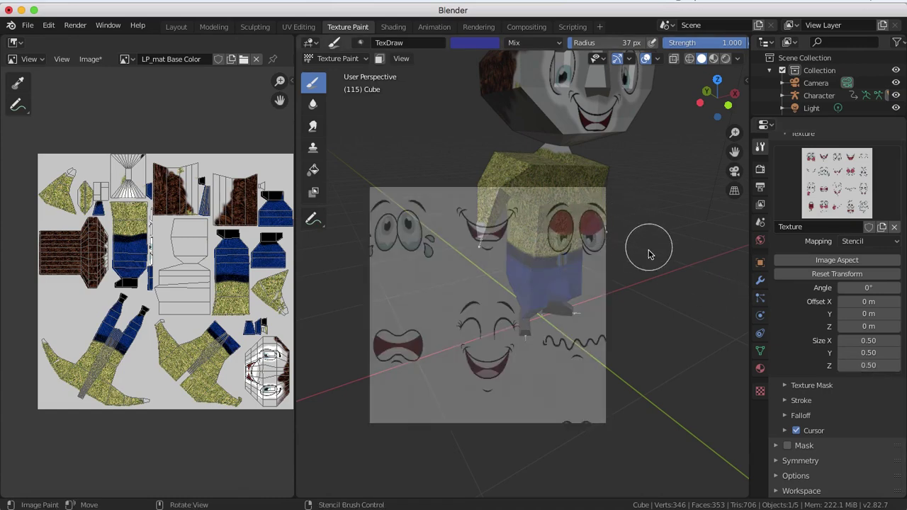
Move the facial-expression stencil onto the head, enlarge it and align one of its blank areas with the face.
{"action": "middle_click_drag", "start_coordinate": [619, 272], "coordinate": [552, 275]}
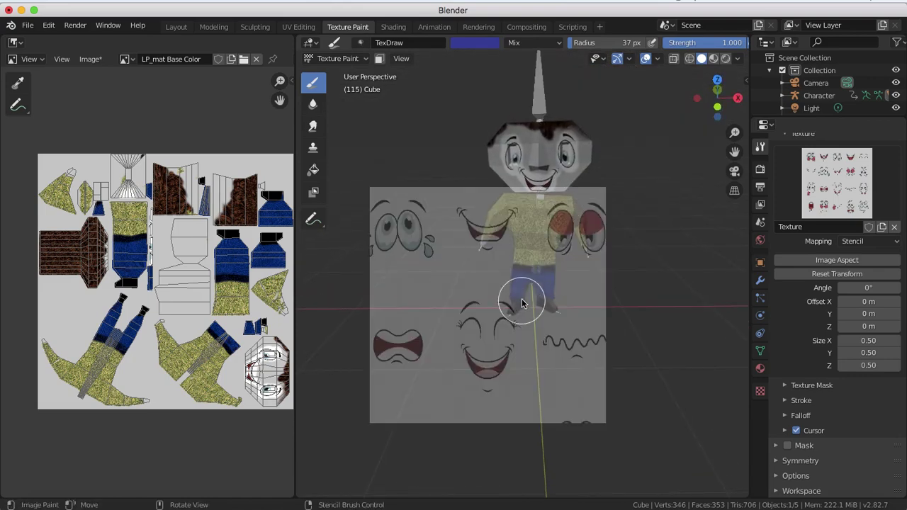
{"action": "right_click_drag", "start_coordinate": [531, 308], "coordinate": [670, 178]}
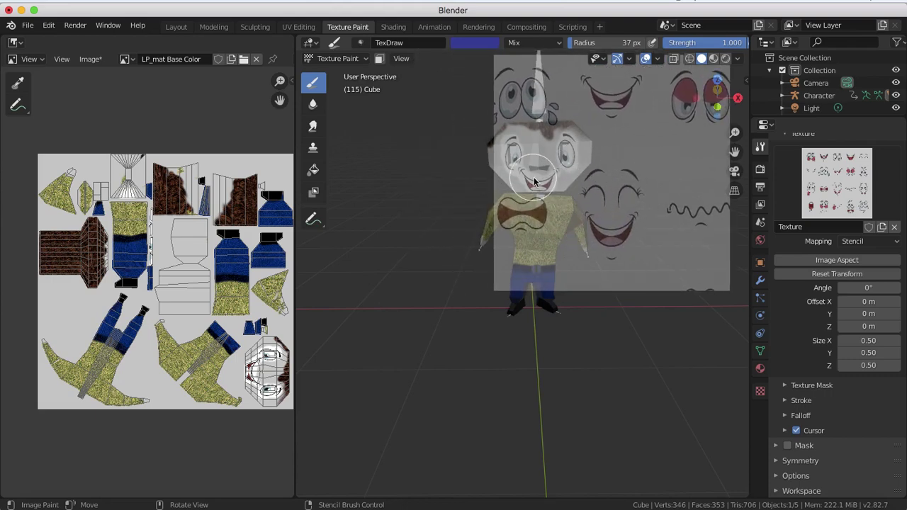
{"action": "scroll", "coordinate": [535, 180], "scroll_direction": "up", "scroll_amount": 2}
{"action": "middle_click_drag", "start_coordinate": [570, 126], "coordinate": [547, 258]}
{"action": "scroll", "coordinate": [542, 268], "scroll_direction": "up", "scroll_amount": 5}
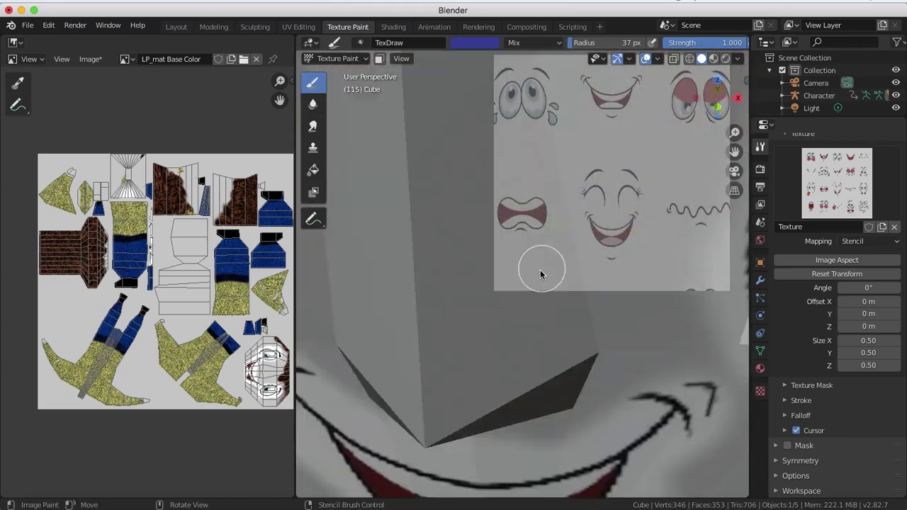
{"action": "scroll", "coordinate": [537, 273], "scroll_direction": "down", "scroll_amount": 4}
{"action": "right_click_drag", "start_coordinate": [537, 278], "coordinate": [516, 344]}
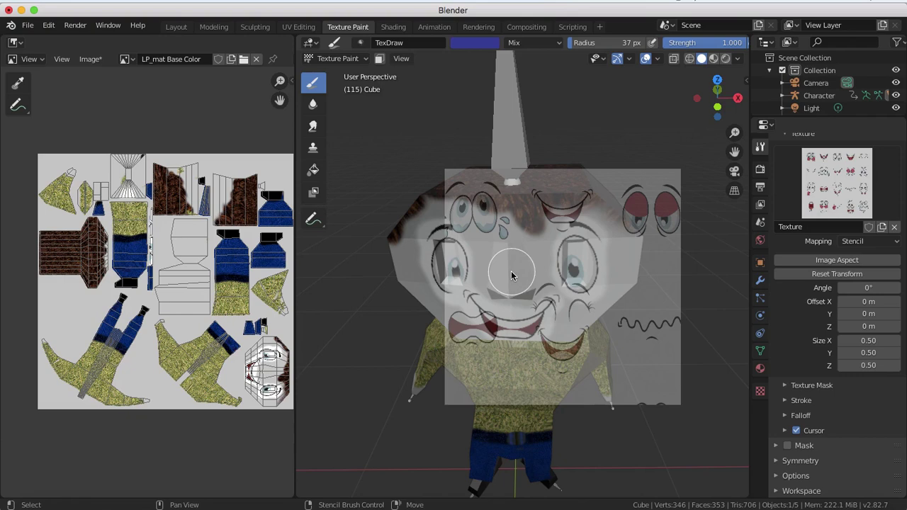
{"action": "right_click_drag", "start_coordinate": [511, 271], "coordinate": [537, 162], "text": "shift"}
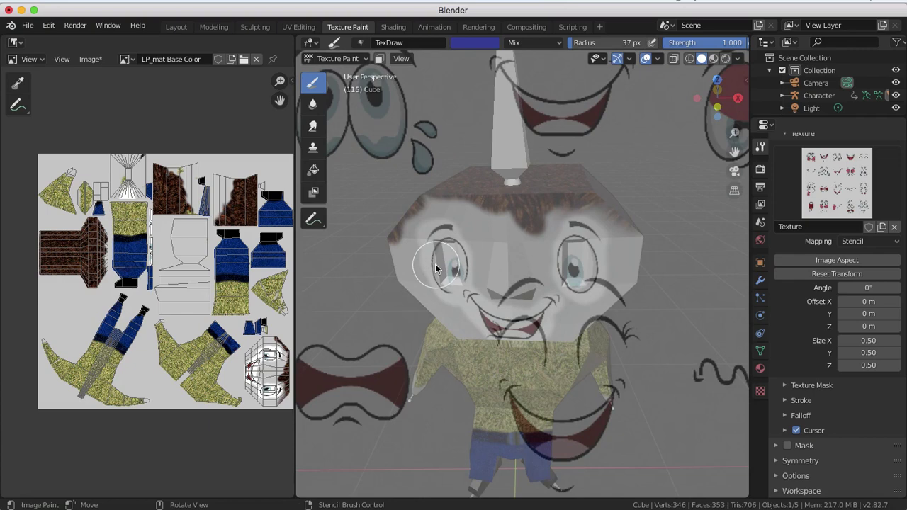
{"action": "right_click_drag", "start_coordinate": [436, 268], "coordinate": [505, 271]}
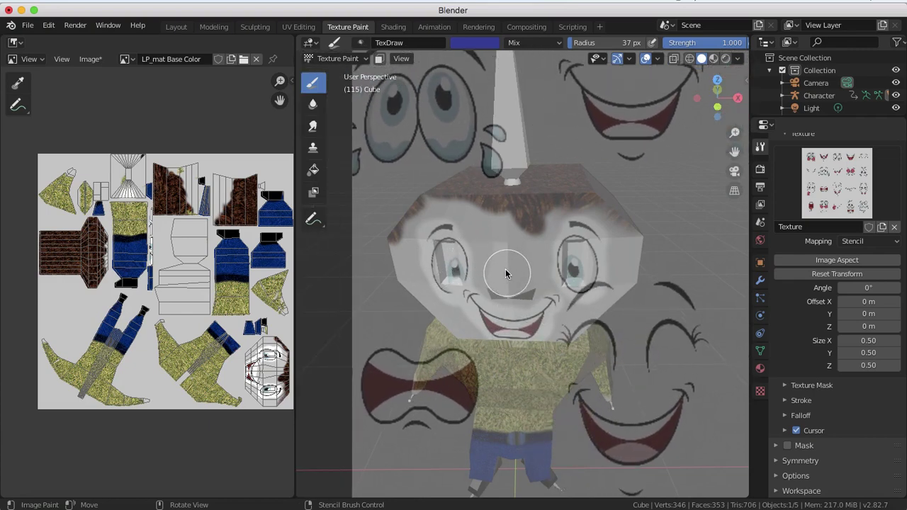
Undo a blue test dab on the nose and set the brush color to near-white with a value of 1.000.
{"action": "mouse_move", "coordinate": [505, 272]}
{"action": "left_mouse_down"}
{"action": "mouse_move", "coordinate": [518, 259]}
{"action": "mouse_move", "coordinate": [536, 264]}
{"action": "left_mouse_up"}
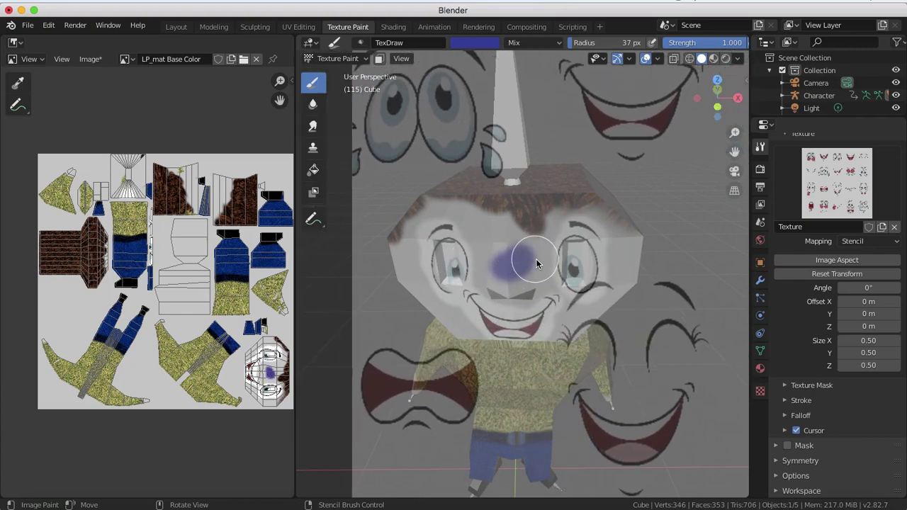
{"action": "key", "text": "ctrl+z"}
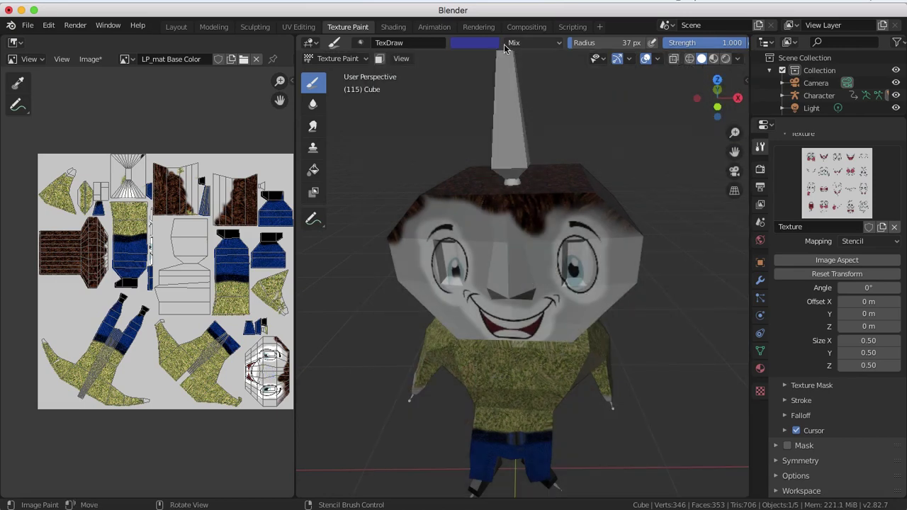
{"action": "left_click", "coordinate": [498, 49]}
{"action": "left_click_drag", "start_coordinate": [559, 94], "coordinate": [559, 57]}
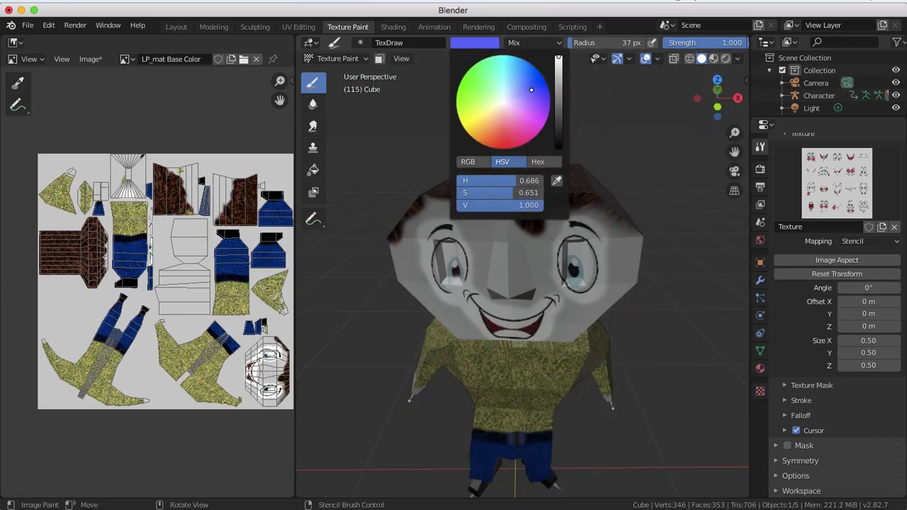
{"action": "left_click", "coordinate": [504, 105]}
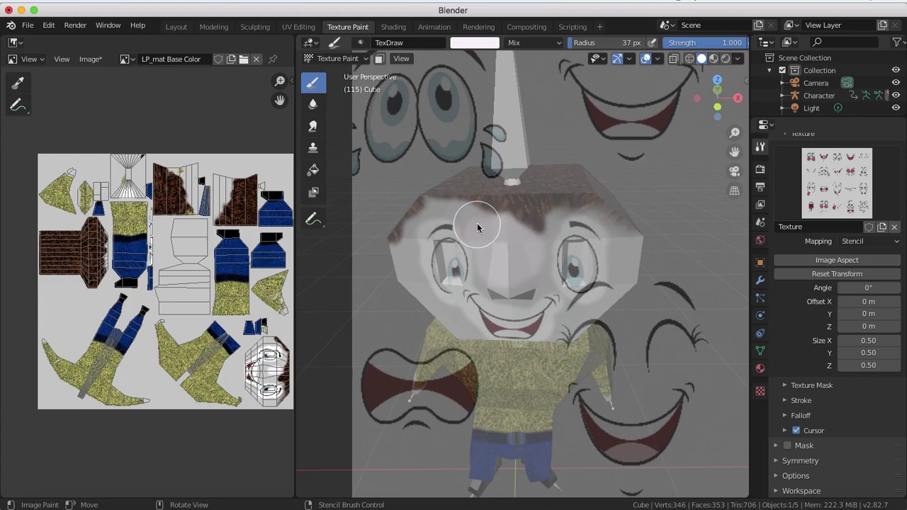
Paint the middle of the forehead, the nose bridge and the area beneath the nose in the pale color.
{"action": "left_click_drag", "start_coordinate": [472, 219], "coordinate": [507, 284]}
{"action": "middle_click_drag", "start_coordinate": [508, 284], "coordinate": [512, 251]}
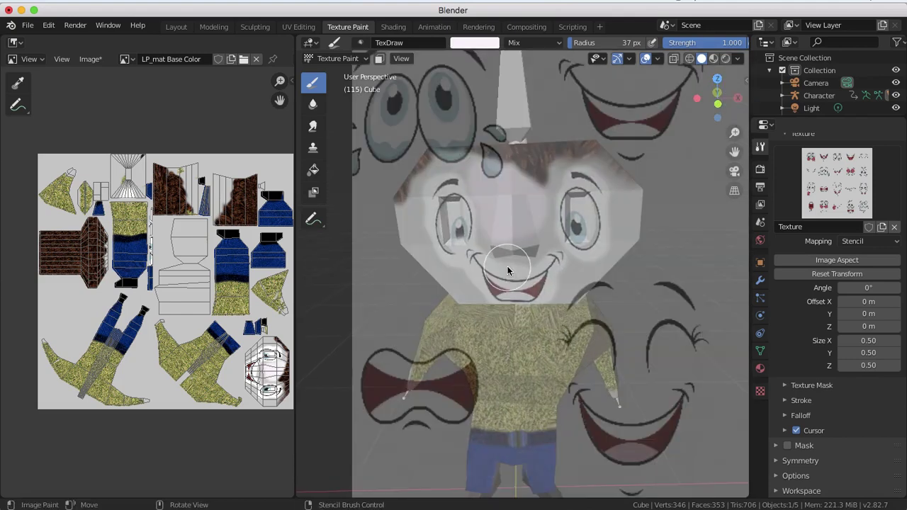
{"action": "scroll", "coordinate": [521, 246], "scroll_direction": "up", "scroll_amount": 5}
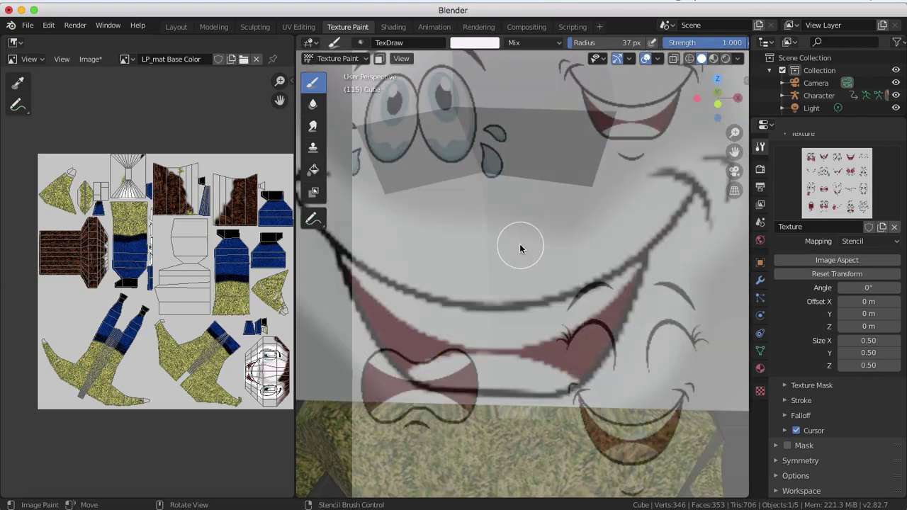
{"action": "mouse_move", "coordinate": [520, 227]}
{"action": "right_mouse_down"}
{"action": "mouse_move", "coordinate": [524, 180]}
{"action": "mouse_move", "coordinate": [543, 152]}
{"action": "right_mouse_up"}
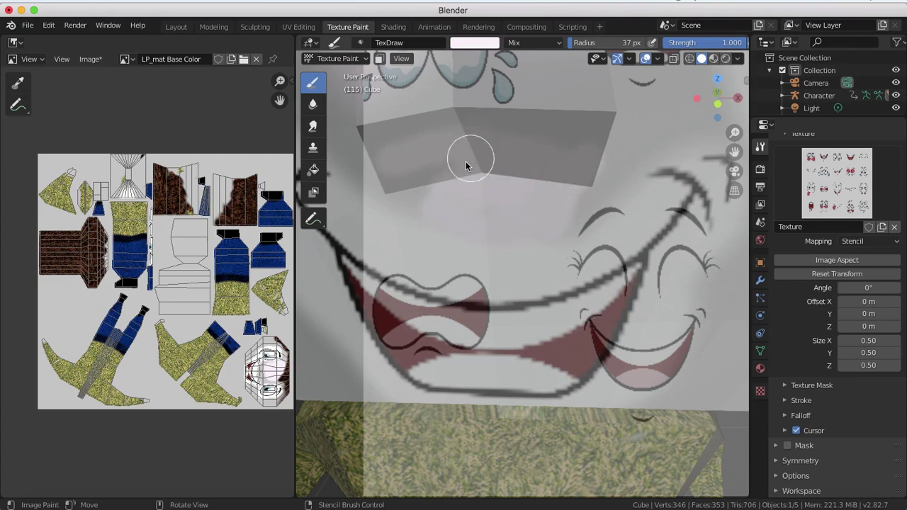
Shift the stencil's blank area over the nose and paint the nose sides and the skin between both eyes pale.
{"action": "mouse_move", "coordinate": [415, 192]}
{"action": "middle_mouse_down"}
{"action": "mouse_move", "coordinate": [446, 196]}
{"action": "mouse_move", "coordinate": [429, 202]}
{"action": "mouse_move", "coordinate": [449, 208]}
{"action": "middle_mouse_up"}
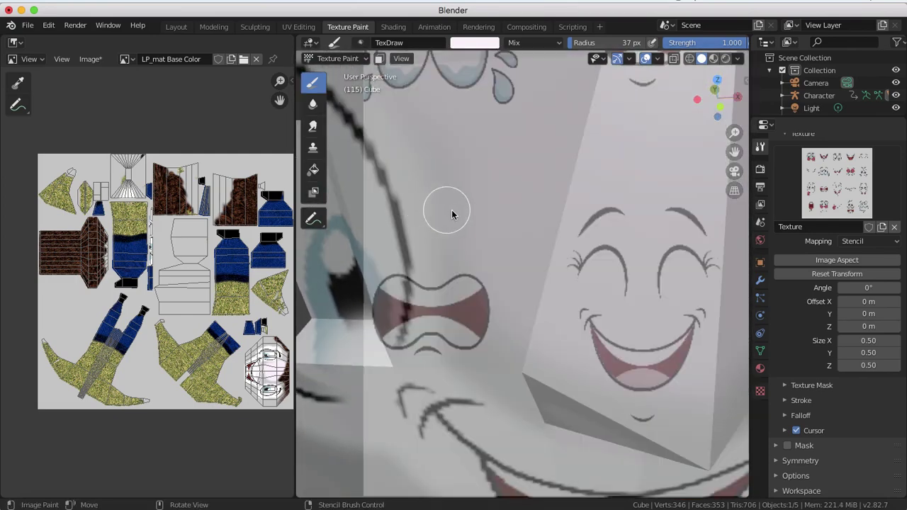
{"action": "scroll", "coordinate": [452, 210], "scroll_direction": "down", "scroll_amount": 3}
{"action": "right_click_drag", "start_coordinate": [520, 186], "coordinate": [518, 302]}
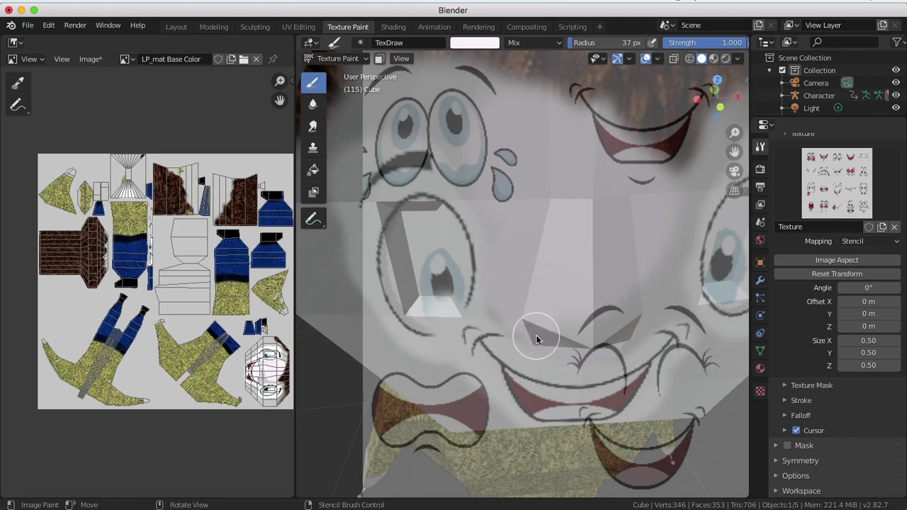
{"action": "mouse_move", "coordinate": [536, 335]}
{"action": "middle_mouse_down"}
{"action": "mouse_move", "coordinate": [530, 321]}
{"action": "mouse_move", "coordinate": [520, 332]}
{"action": "middle_mouse_up"}
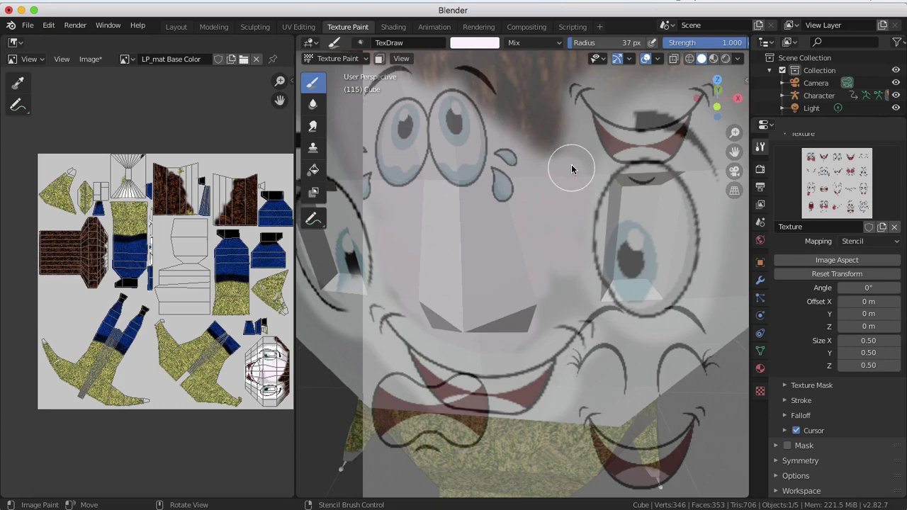
Move the stencil's blank area to the forehead and paint pale skin along the hairline above the character's left eye.
{"action": "right_click_drag", "start_coordinate": [545, 202], "coordinate": [604, 146]}
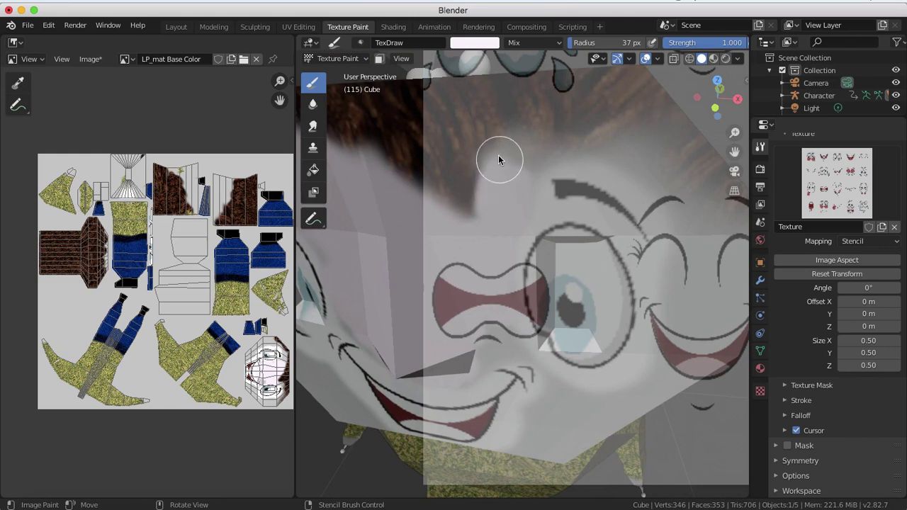
{"action": "mouse_move", "coordinate": [494, 149]}
{"action": "left_mouse_down"}
{"action": "mouse_move", "coordinate": [515, 137]}
{"action": "mouse_move", "coordinate": [544, 140]}
{"action": "left_mouse_up"}
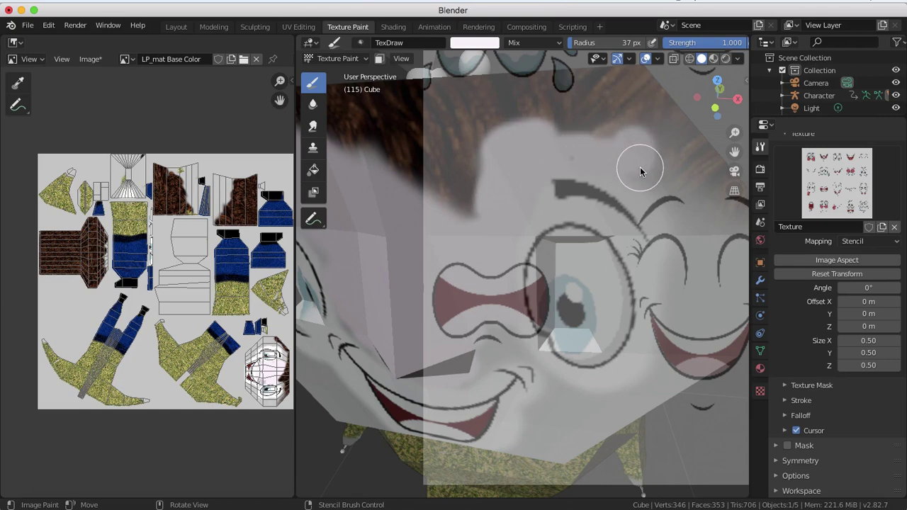
{"action": "mouse_move", "coordinate": [640, 167]}
{"action": "middle_mouse_down"}
{"action": "mouse_move", "coordinate": [619, 156]}
{"action": "mouse_move", "coordinate": [614, 165]}
{"action": "middle_mouse_up"}
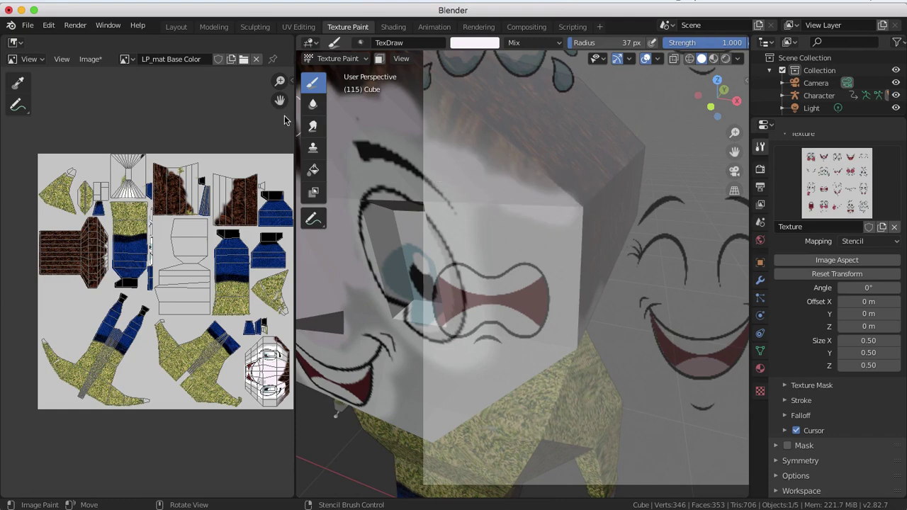
Paint the outer cheek and jaw on the character's left side pale, shifting the stencil's blank area down over them.
{"action": "middle_click_drag", "start_coordinate": [522, 239], "coordinate": [522, 238]}
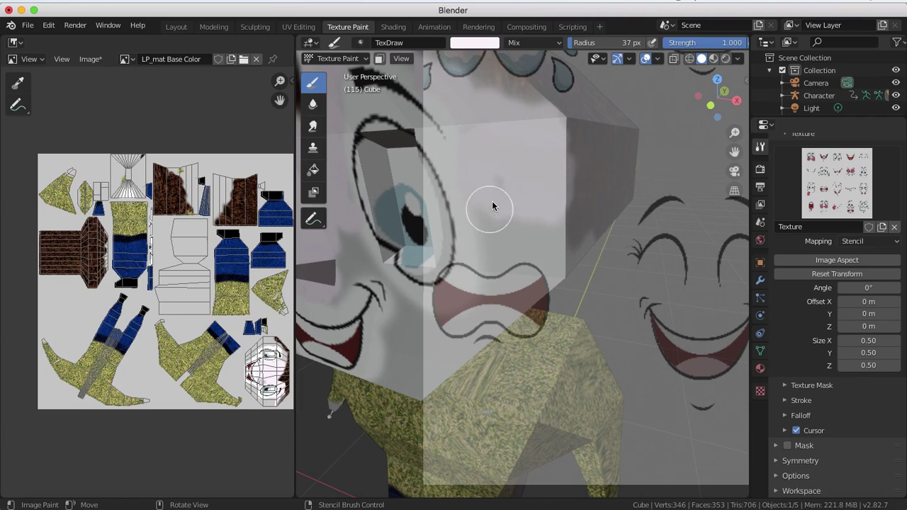
{"action": "middle_click_drag", "start_coordinate": [499, 201], "coordinate": [493, 177]}
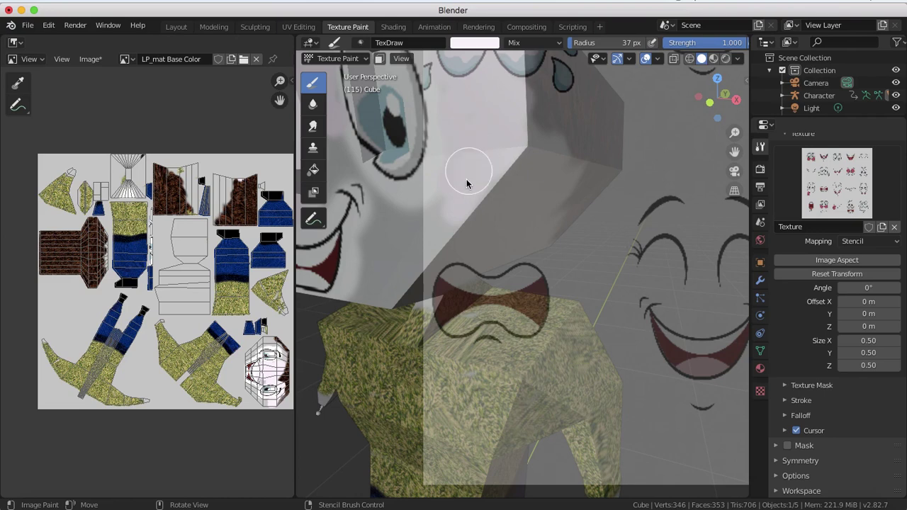
{"action": "right_click_drag", "start_coordinate": [548, 190], "coordinate": [411, 277]}
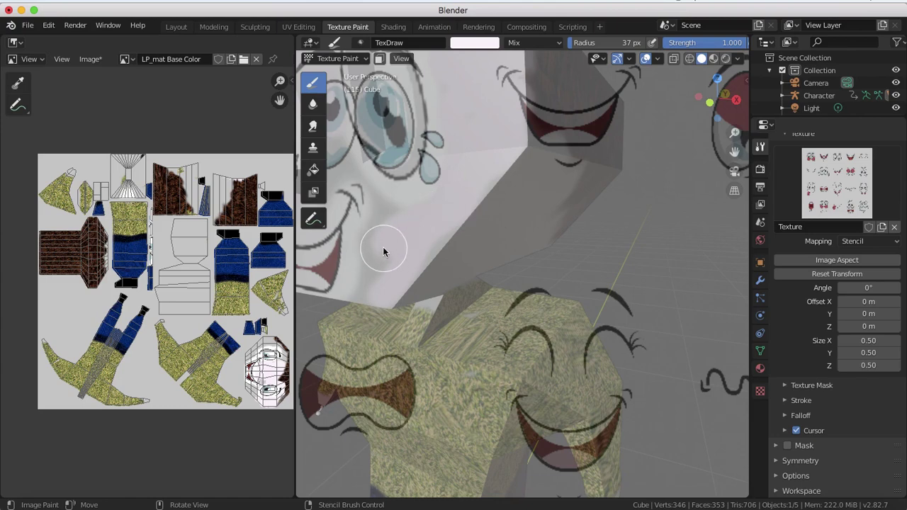
Reduce the brush radius to 16 px for the skin between the nose and the eye on the character's left.
{"action": "mouse_move", "coordinate": [383, 247]}
{"action": "middle_mouse_down"}
{"action": "mouse_move", "coordinate": [389, 235]}
{"action": "mouse_move", "coordinate": [405, 250]}
{"action": "middle_mouse_up"}
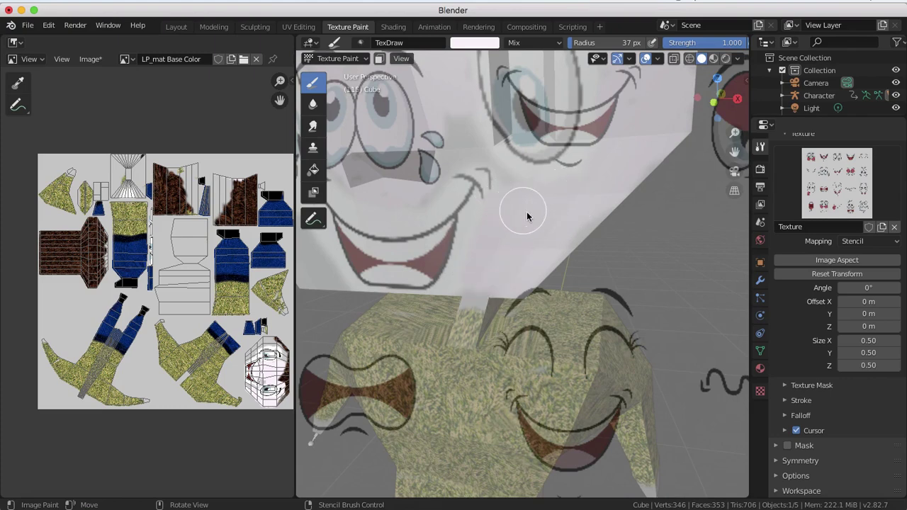
{"action": "mouse_move", "coordinate": [519, 215]}
{"action": "middle_mouse_down"}
{"action": "mouse_move", "coordinate": [531, 216]}
{"action": "mouse_move", "coordinate": [532, 200]}
{"action": "middle_mouse_up"}
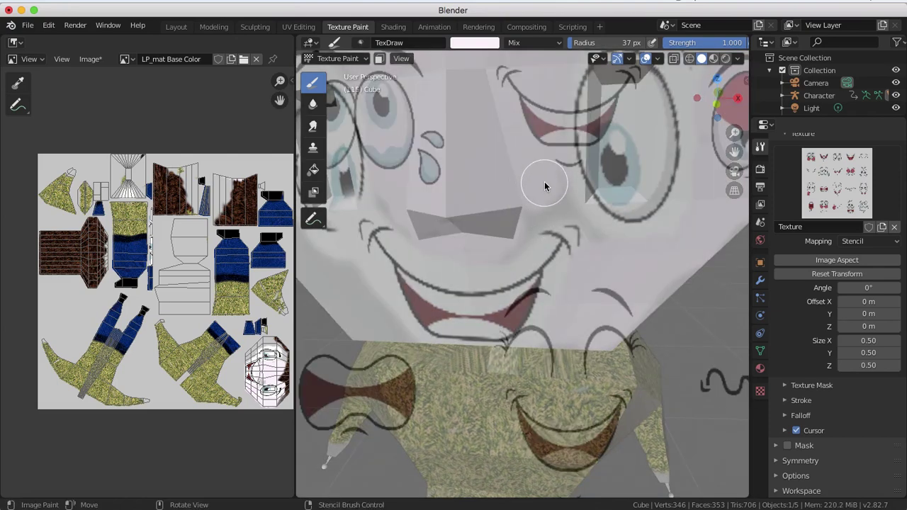
{"action": "key", "text": "f"}
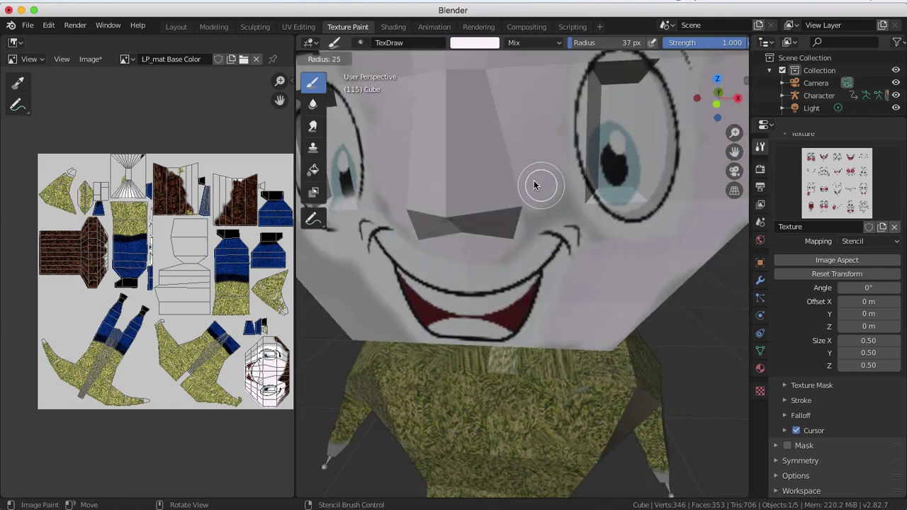
{"action": "left_click", "coordinate": [534, 188]}
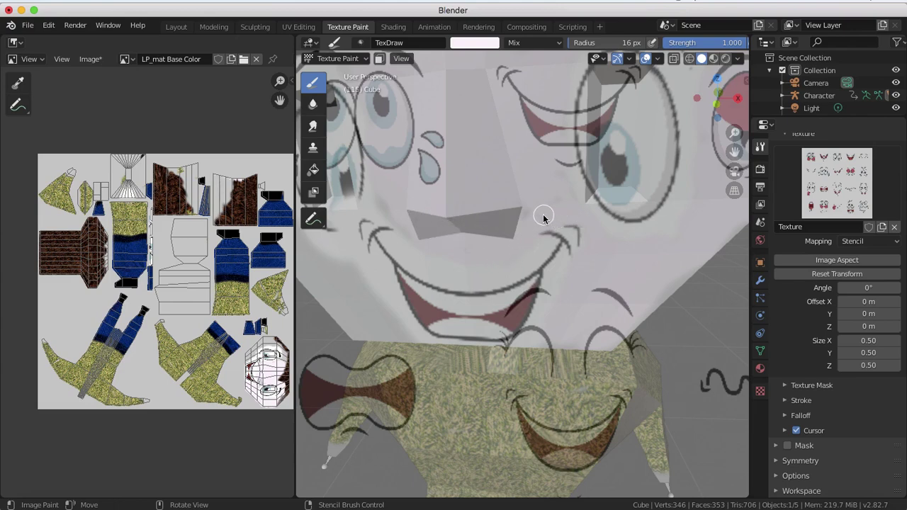
{"action": "middle_click_drag", "start_coordinate": [502, 206], "coordinate": [538, 205]}
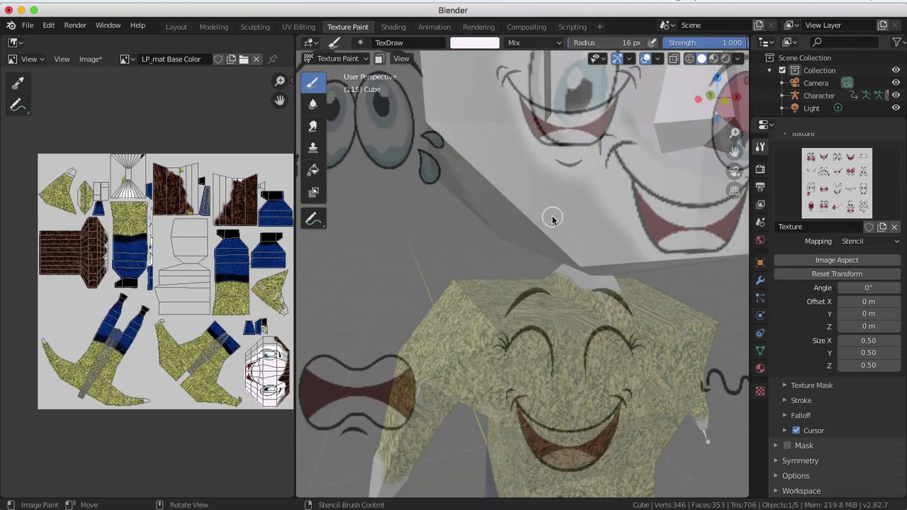
Set the brush radius to 30 px and paint the cheek and jaw on the character's right side pale.
{"action": "key", "text": "f"}
{"action": "left_click", "coordinate": [567, 218]}
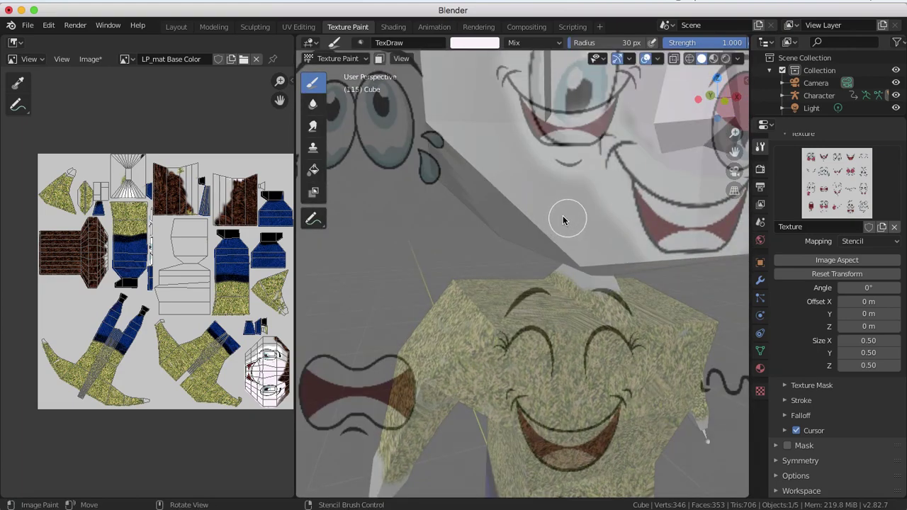
{"action": "mouse_move", "coordinate": [563, 221]}
{"action": "left_mouse_down"}
{"action": "mouse_move", "coordinate": [546, 202]}
{"action": "mouse_move", "coordinate": [588, 196]}
{"action": "mouse_move", "coordinate": [575, 189]}
{"action": "mouse_move", "coordinate": [569, 205]}
{"action": "mouse_move", "coordinate": [644, 248]}
{"action": "mouse_move", "coordinate": [594, 258]}
{"action": "mouse_move", "coordinate": [577, 249]}
{"action": "mouse_move", "coordinate": [560, 227]}
{"action": "mouse_move", "coordinate": [607, 239]}
{"action": "mouse_move", "coordinate": [555, 229]}
{"action": "mouse_move", "coordinate": [486, 162]}
{"action": "mouse_move", "coordinate": [527, 178]}
{"action": "mouse_move", "coordinate": [531, 158]}
{"action": "mouse_move", "coordinate": [534, 187]}
{"action": "mouse_move", "coordinate": [520, 180]}
{"action": "left_mouse_up"}
{"action": "middle_click_drag", "start_coordinate": [520, 180], "coordinate": [535, 198]}
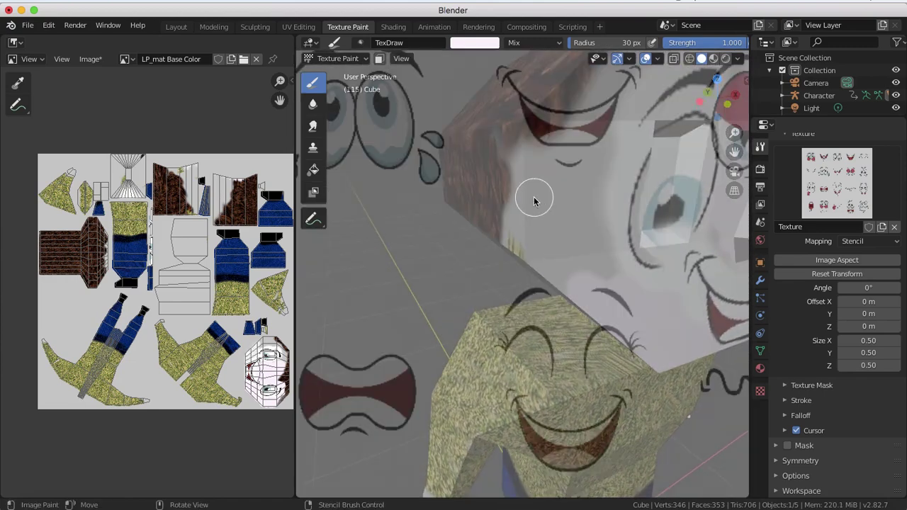
{"action": "mouse_move", "coordinate": [534, 201]}
{"action": "left_mouse_down"}
{"action": "mouse_move", "coordinate": [603, 258]}
{"action": "mouse_move", "coordinate": [565, 285]}
{"action": "mouse_move", "coordinate": [600, 236]}
{"action": "mouse_move", "coordinate": [542, 260]}
{"action": "left_mouse_up"}
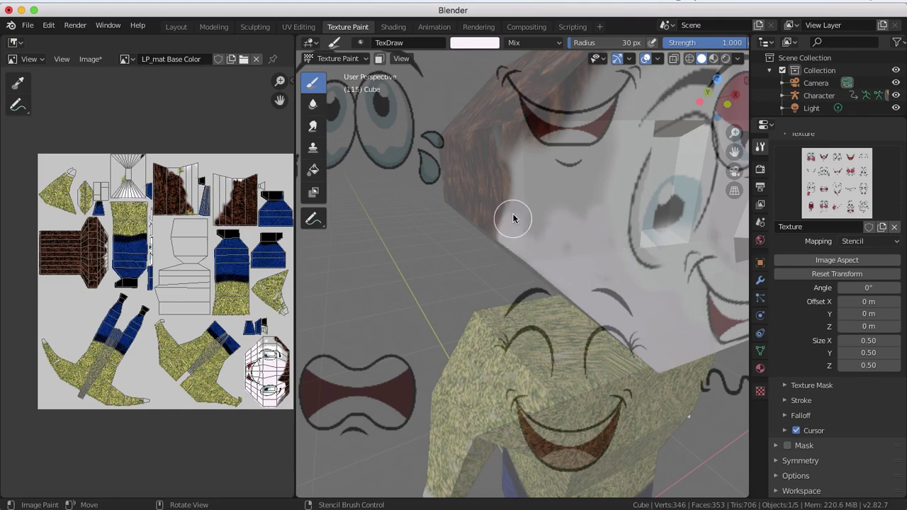
{"action": "mouse_move", "coordinate": [540, 220]}
{"action": "left_mouse_down"}
{"action": "mouse_move", "coordinate": [600, 190]}
{"action": "mouse_move", "coordinate": [548, 243]}
{"action": "mouse_move", "coordinate": [565, 257]}
{"action": "left_mouse_up"}
Paint pale skin along the right temple and forehead hairline, shifting the stencil's blank area over the forehead.
{"action": "middle_click_drag", "start_coordinate": [565, 257], "coordinate": [553, 242]}
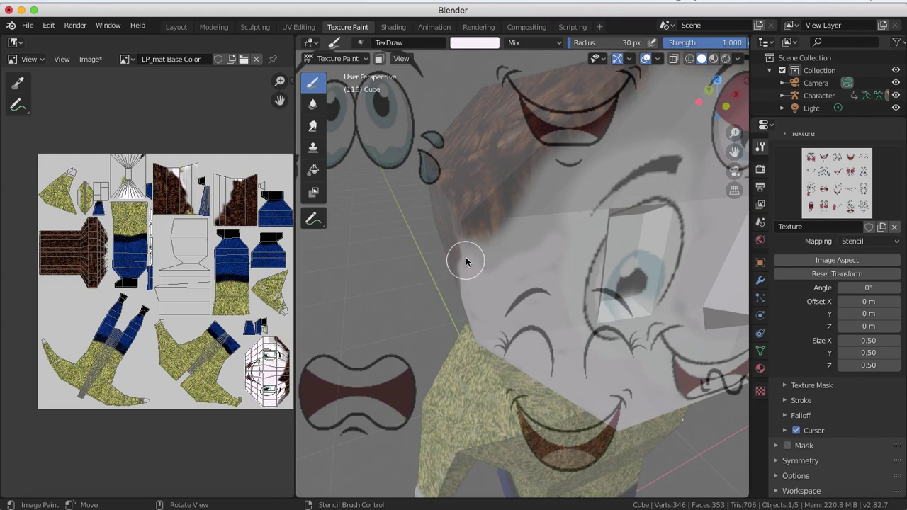
{"action": "mouse_move", "coordinate": [482, 247]}
{"action": "left_mouse_down"}
{"action": "mouse_move", "coordinate": [537, 238]}
{"action": "mouse_move", "coordinate": [478, 269]}
{"action": "mouse_move", "coordinate": [559, 222]}
{"action": "mouse_move", "coordinate": [524, 205]}
{"action": "mouse_move", "coordinate": [539, 210]}
{"action": "mouse_move", "coordinate": [566, 193]}
{"action": "left_mouse_up"}
{"action": "middle_click_drag", "start_coordinate": [567, 192], "coordinate": [587, 197]}
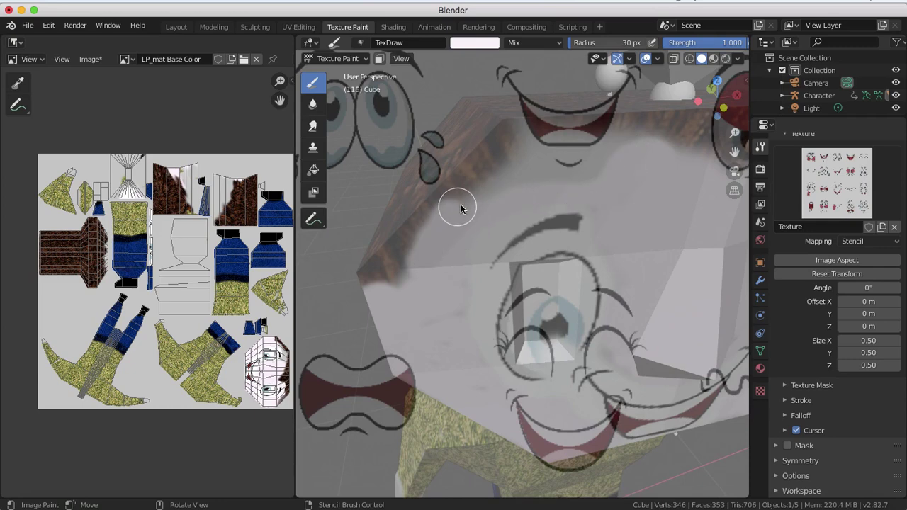
{"action": "mouse_move", "coordinate": [503, 190]}
{"action": "middle_mouse_down"}
{"action": "mouse_move", "coordinate": [458, 243]}
{"action": "mouse_move", "coordinate": [458, 229]}
{"action": "middle_mouse_up"}
{"action": "mouse_move", "coordinate": [478, 229]}
{"action": "right_mouse_down"}
{"action": "mouse_move", "coordinate": [512, 213]}
{"action": "mouse_move", "coordinate": [503, 187]}
{"action": "right_mouse_up"}
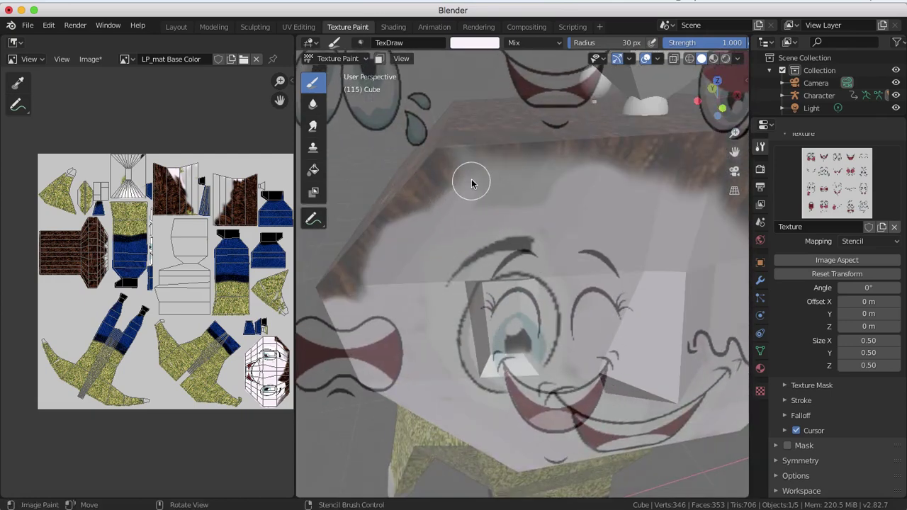
{"action": "mouse_move", "coordinate": [498, 168]}
{"action": "left_mouse_down"}
{"action": "mouse_move", "coordinate": [575, 179]}
{"action": "mouse_move", "coordinate": [571, 190]}
{"action": "mouse_move", "coordinate": [484, 203]}
{"action": "left_mouse_up"}
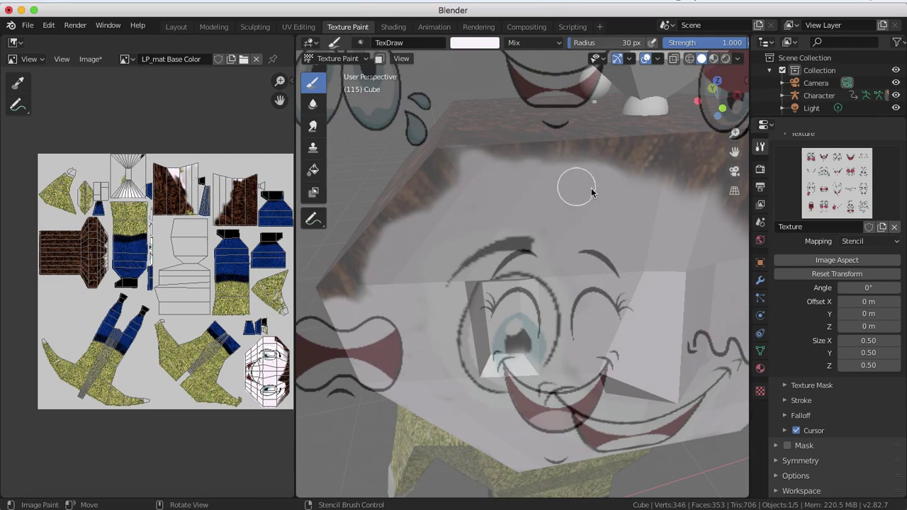
Paint the side of the face on the character's left pale from the jaw up toward the hair, repositioning the stencil.
{"action": "scroll", "coordinate": [581, 193], "scroll_direction": "down", "scroll_amount": 5}
{"action": "middle_click_drag", "start_coordinate": [582, 192], "coordinate": [452, 185]}
{"action": "scroll", "coordinate": [506, 199], "scroll_direction": "up", "scroll_amount": 5}
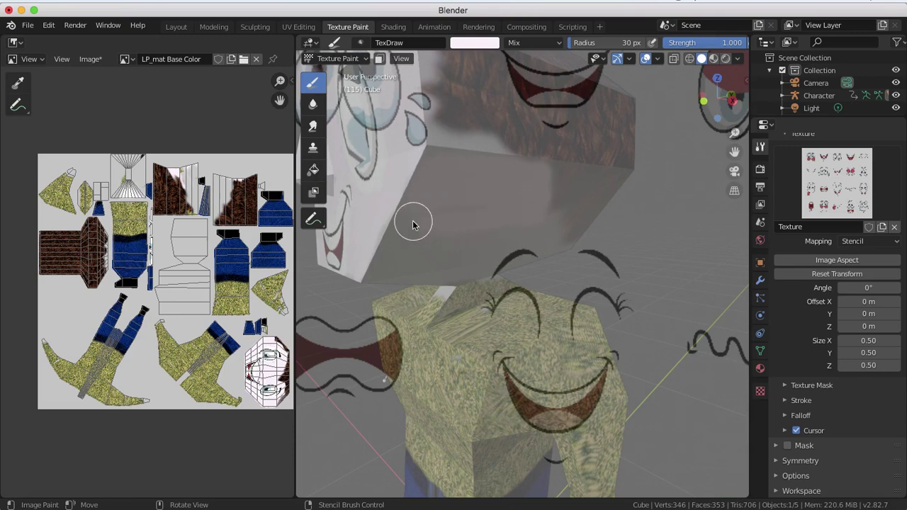
{"action": "mouse_move", "coordinate": [373, 273]}
{"action": "left_mouse_down"}
{"action": "mouse_move", "coordinate": [412, 247]}
{"action": "mouse_move", "coordinate": [496, 234]}
{"action": "mouse_move", "coordinate": [540, 214]}
{"action": "left_mouse_up"}
{"action": "middle_click_drag", "start_coordinate": [540, 217], "coordinate": [501, 174]}
{"action": "right_click_drag", "start_coordinate": [513, 196], "coordinate": [413, 111]}
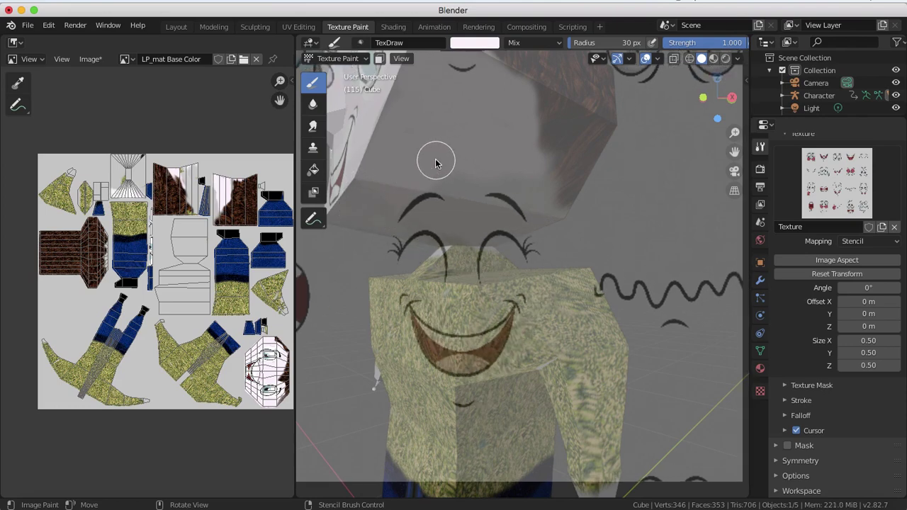
Fill the skin below the hairline on the left side of the head pale and shift the stencil downward.
{"action": "mouse_move", "coordinate": [464, 138]}
{"action": "middle_mouse_down"}
{"action": "mouse_move", "coordinate": [428, 165]}
{"action": "mouse_move", "coordinate": [430, 112]}
{"action": "middle_mouse_up"}
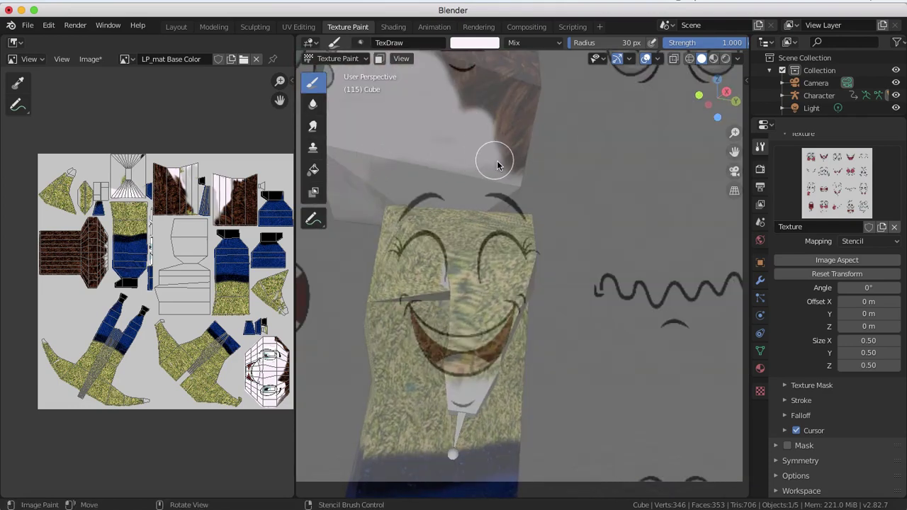
{"action": "middle_click_drag", "start_coordinate": [490, 158], "coordinate": [537, 165]}
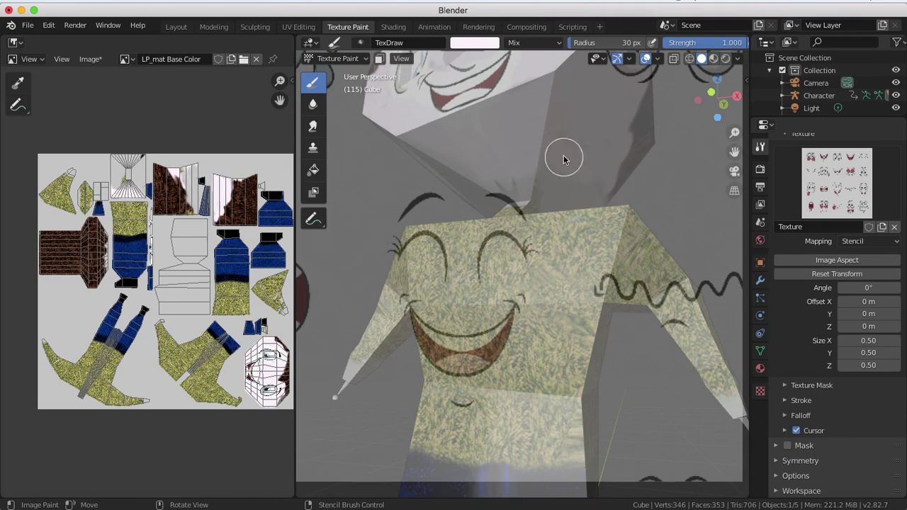
{"action": "middle_click_drag", "start_coordinate": [591, 152], "coordinate": [531, 146]}
{"action": "middle_click_drag", "start_coordinate": [470, 132], "coordinate": [430, 151]}
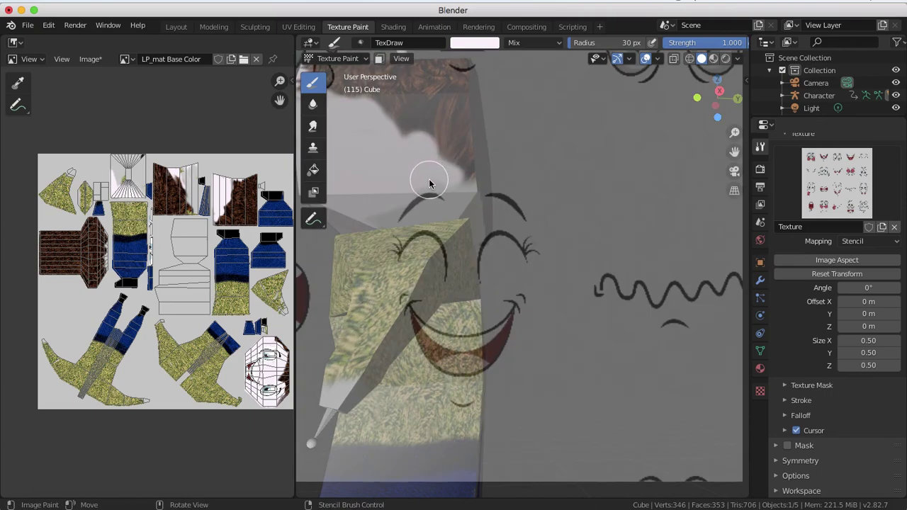
{"action": "right_click_drag", "start_coordinate": [435, 177], "coordinate": [432, 213]}
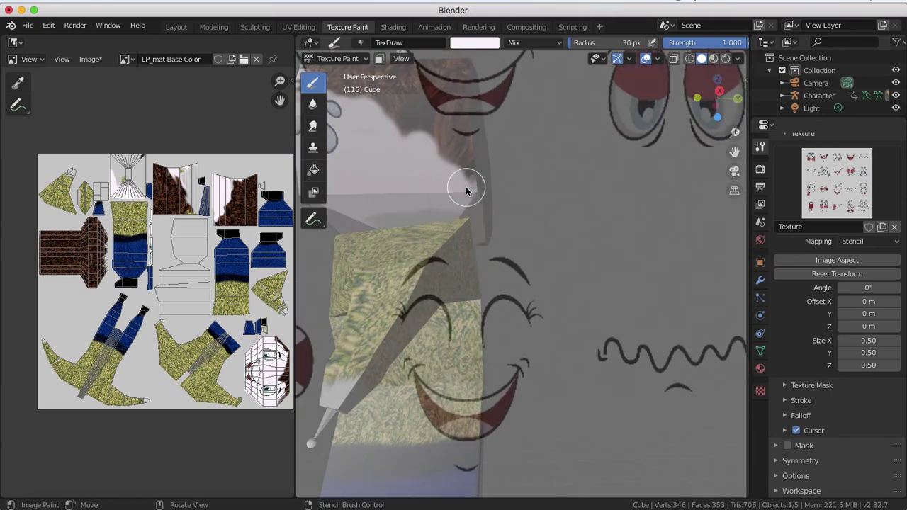
Paint the lower back of the head beneath the hair pale, adjusting the stencil's blank area around it.
{"action": "middle_click_drag", "start_coordinate": [472, 196], "coordinate": [470, 237]}
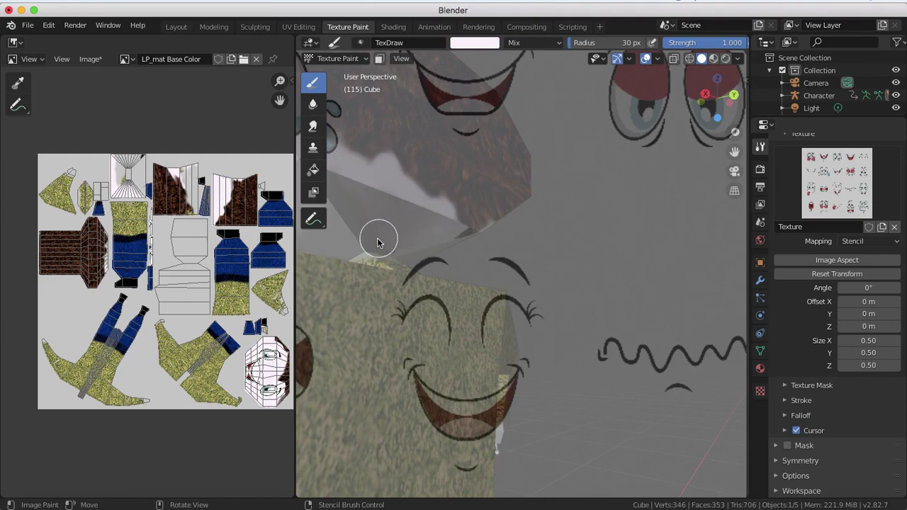
{"action": "mouse_move", "coordinate": [381, 229]}
{"action": "middle_mouse_down"}
{"action": "mouse_move", "coordinate": [459, 225]}
{"action": "mouse_move", "coordinate": [371, 228]}
{"action": "mouse_move", "coordinate": [370, 197]}
{"action": "mouse_move", "coordinate": [382, 208]}
{"action": "middle_mouse_up"}
{"action": "mouse_move", "coordinate": [381, 209]}
{"action": "right_mouse_down"}
{"action": "mouse_move", "coordinate": [415, 198]}
{"action": "mouse_move", "coordinate": [537, 214]}
{"action": "mouse_move", "coordinate": [404, 209]}
{"action": "mouse_move", "coordinate": [376, 223]}
{"action": "right_mouse_up"}
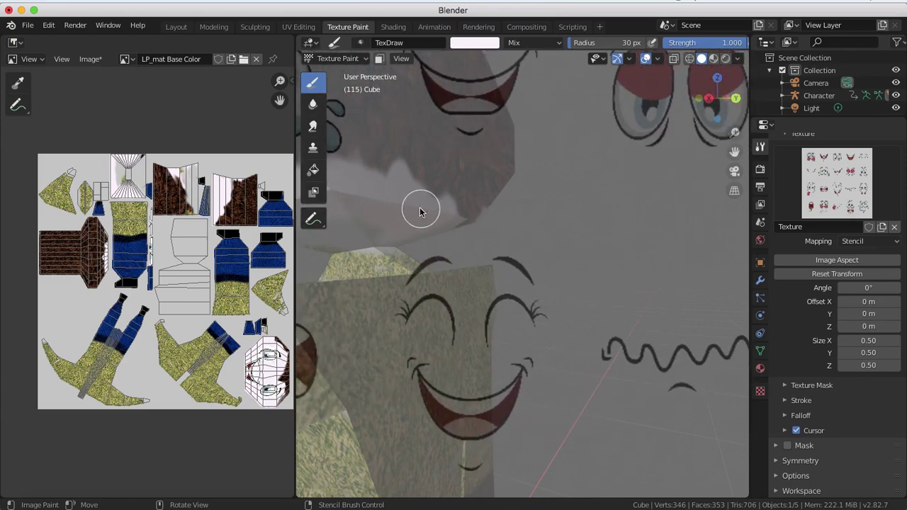
{"action": "mouse_move", "coordinate": [380, 209]}
{"action": "middle_mouse_down"}
{"action": "mouse_move", "coordinate": [362, 176]}
{"action": "mouse_move", "coordinate": [375, 155]}
{"action": "mouse_move", "coordinate": [328, 164]}
{"action": "mouse_move", "coordinate": [324, 188]}
{"action": "middle_mouse_up"}
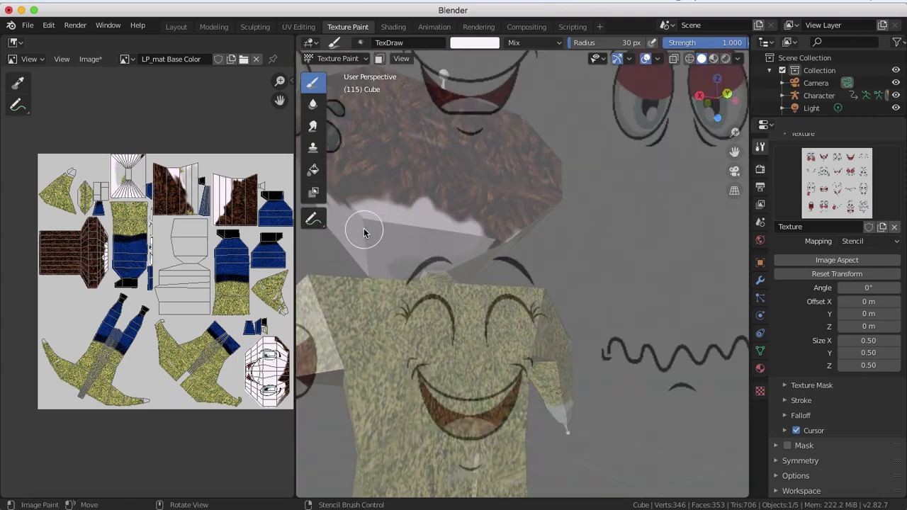
{"action": "middle_click_drag", "start_coordinate": [409, 233], "coordinate": [370, 235]}
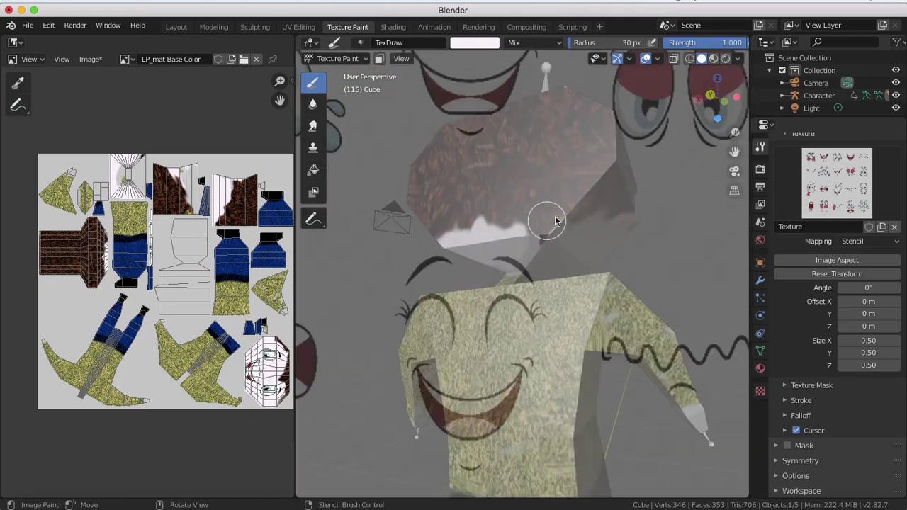
Paint pale skin along the hair edge behind the character's right cheek and over the upper part of that cheek.
{"action": "mouse_move", "coordinate": [546, 216]}
{"action": "middle_mouse_down"}
{"action": "mouse_move", "coordinate": [486, 226]}
{"action": "mouse_move", "coordinate": [488, 217]}
{"action": "mouse_move", "coordinate": [643, 236]}
{"action": "mouse_move", "coordinate": [642, 196]}
{"action": "mouse_move", "coordinate": [643, 204]}
{"action": "mouse_move", "coordinate": [662, 174]}
{"action": "mouse_move", "coordinate": [684, 181]}
{"action": "middle_mouse_up"}
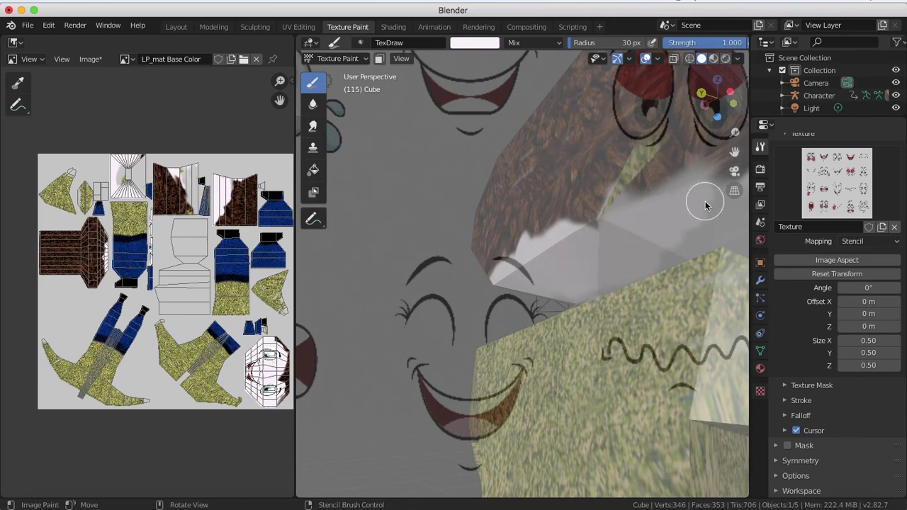
{"action": "middle_click_drag", "start_coordinate": [699, 197], "coordinate": [398, 217]}
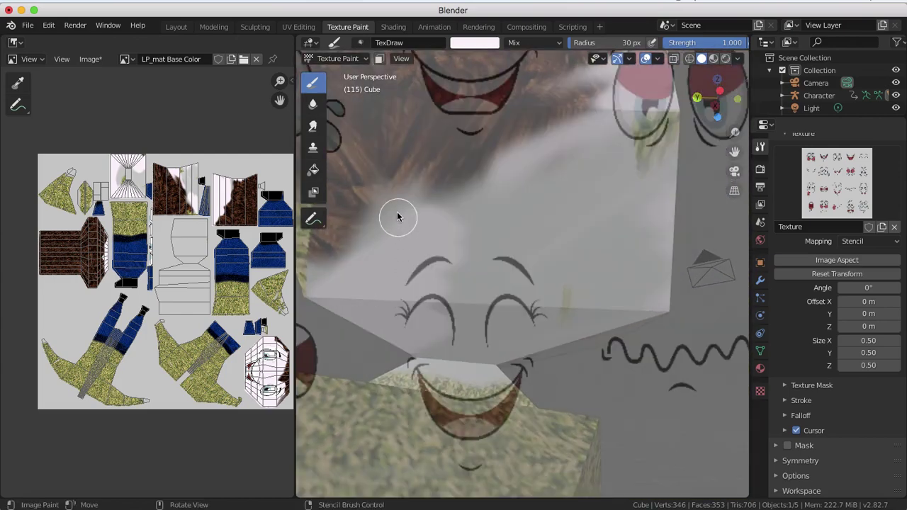
{"action": "mouse_move", "coordinate": [367, 252]}
{"action": "left_mouse_down"}
{"action": "mouse_move", "coordinate": [397, 182]}
{"action": "mouse_move", "coordinate": [430, 188]}
{"action": "mouse_move", "coordinate": [504, 163]}
{"action": "mouse_move", "coordinate": [361, 230]}
{"action": "left_mouse_up"}
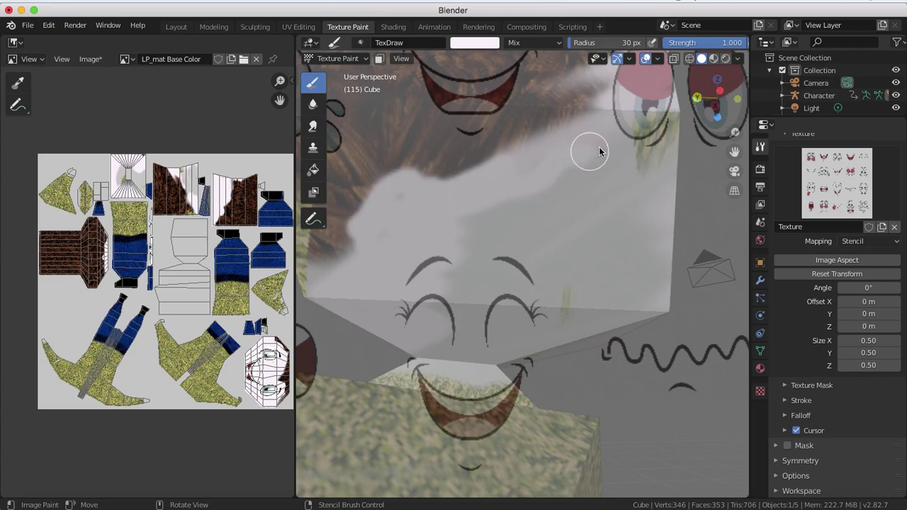
{"action": "middle_click_drag", "start_coordinate": [618, 179], "coordinate": [533, 217]}
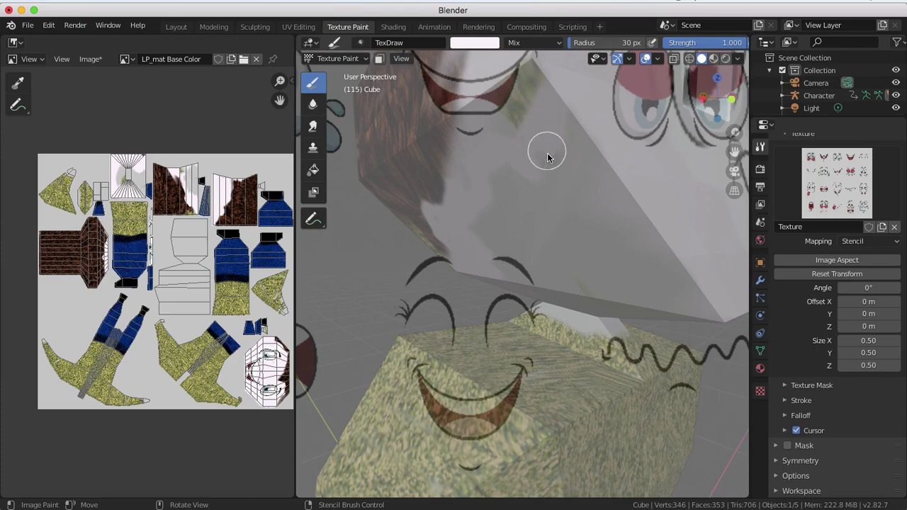
{"action": "middle_click_drag", "start_coordinate": [545, 145], "coordinate": [570, 154]}
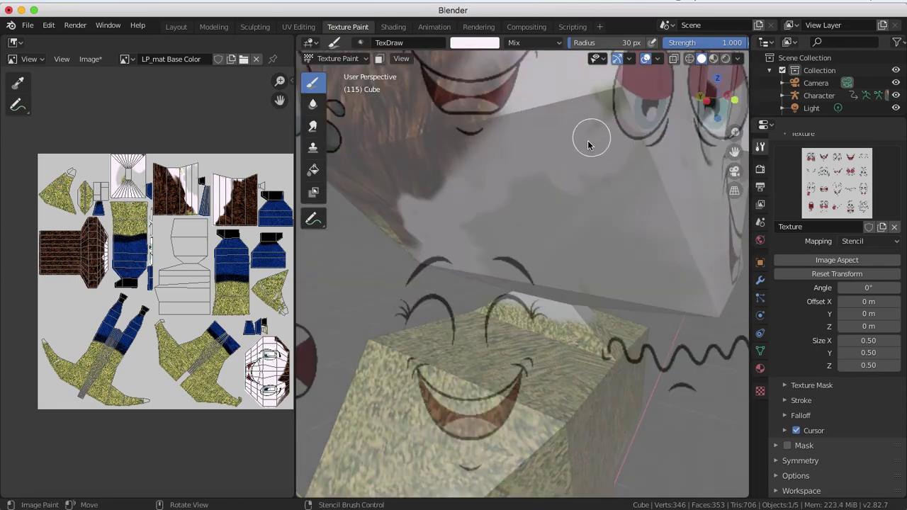
{"action": "middle_click_drag", "start_coordinate": [588, 145], "coordinate": [568, 156]}
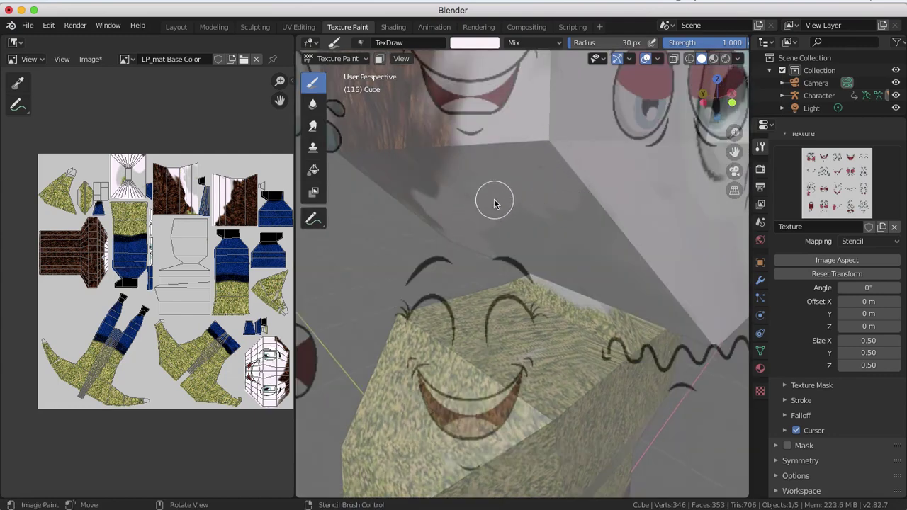
{"action": "middle_click_drag", "start_coordinate": [495, 204], "coordinate": [543, 141]}
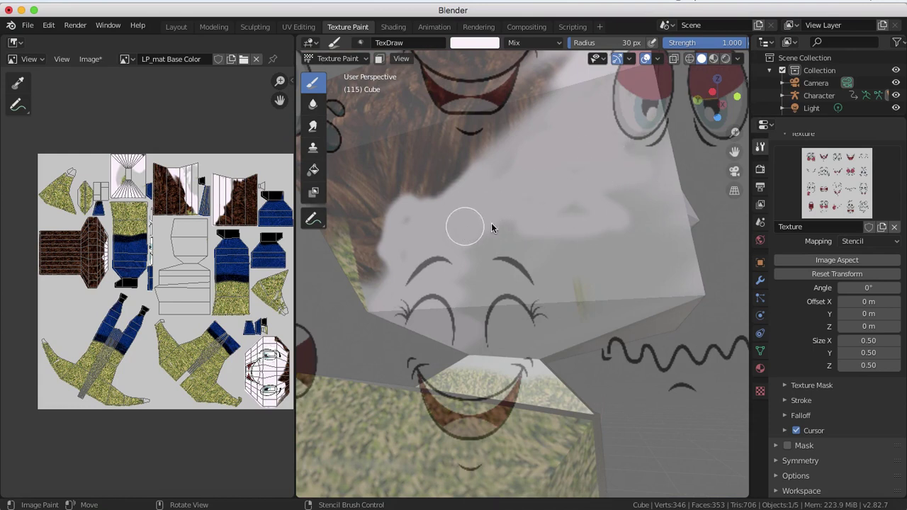
Cover the rest of the right cheek down to the jaw edge in the pale color, moving the stencil clear of it.
{"action": "mouse_move", "coordinate": [603, 240]}
{"action": "left_mouse_down"}
{"action": "mouse_move", "coordinate": [547, 237]}
{"action": "mouse_move", "coordinate": [452, 264]}
{"action": "mouse_move", "coordinate": [476, 278]}
{"action": "left_mouse_up"}
{"action": "mouse_move", "coordinate": [565, 229]}
{"action": "middle_mouse_down"}
{"action": "mouse_move", "coordinate": [535, 223]}
{"action": "mouse_move", "coordinate": [558, 239]}
{"action": "middle_mouse_up"}
{"action": "middle_click_drag", "start_coordinate": [632, 246], "coordinate": [607, 235]}
{"action": "right_click_drag", "start_coordinate": [609, 234], "coordinate": [460, 269]}
{"action": "mouse_move", "coordinate": [401, 262]}
{"action": "left_mouse_down"}
{"action": "mouse_move", "coordinate": [451, 259]}
{"action": "mouse_move", "coordinate": [527, 278]}
{"action": "mouse_move", "coordinate": [509, 287]}
{"action": "left_mouse_up"}
{"action": "right_click_drag", "start_coordinate": [508, 287], "coordinate": [682, 307]}
{"action": "mouse_move", "coordinate": [683, 307]}
{"action": "left_mouse_down"}
{"action": "mouse_move", "coordinate": [562, 293]}
{"action": "mouse_move", "coordinate": [658, 247]}
{"action": "left_mouse_up"}
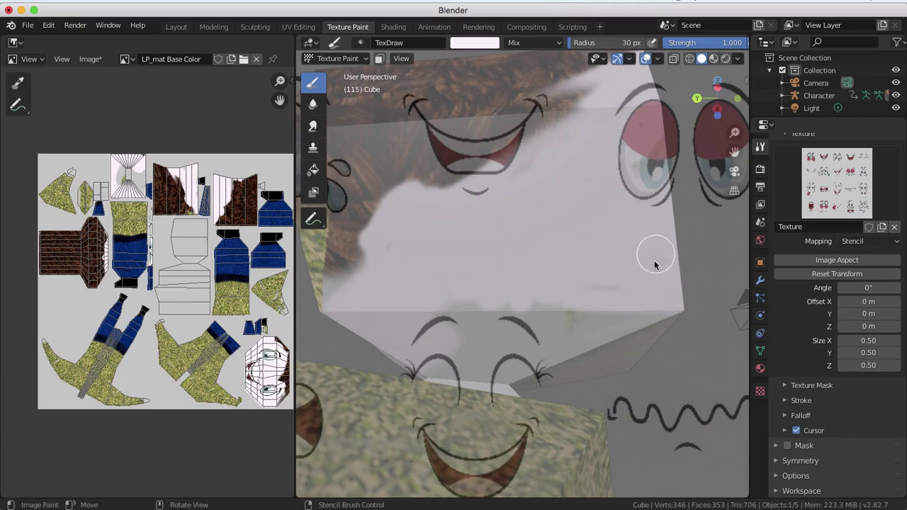
Paint the underside of the jaw on the character's right side pale, shifting the stencil's blank areas over it.
{"action": "right_click_drag", "start_coordinate": [655, 253], "coordinate": [580, 321]}
{"action": "middle_click_drag", "start_coordinate": [580, 322], "coordinate": [503, 329]}
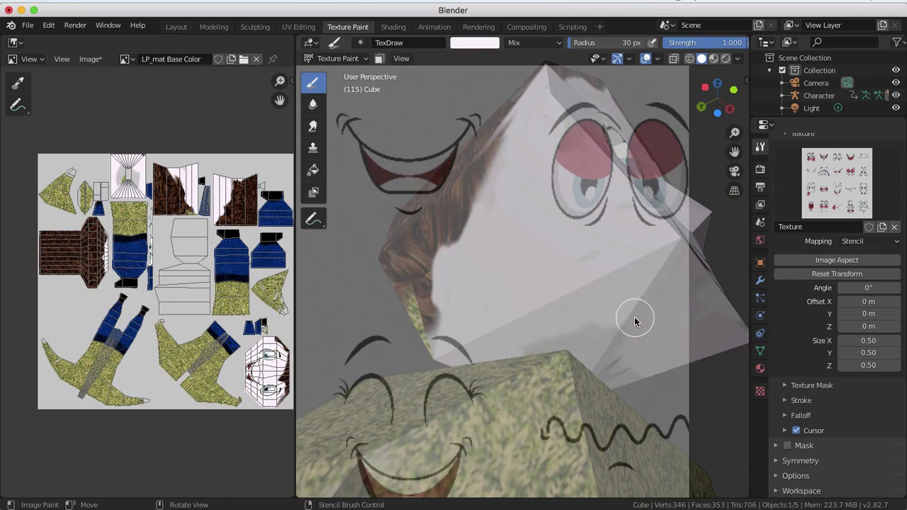
{"action": "right_click_drag", "start_coordinate": [635, 318], "coordinate": [613, 304]}
{"action": "middle_click_drag", "start_coordinate": [614, 304], "coordinate": [544, 323]}
{"action": "right_click_drag", "start_coordinate": [584, 319], "coordinate": [668, 320]}
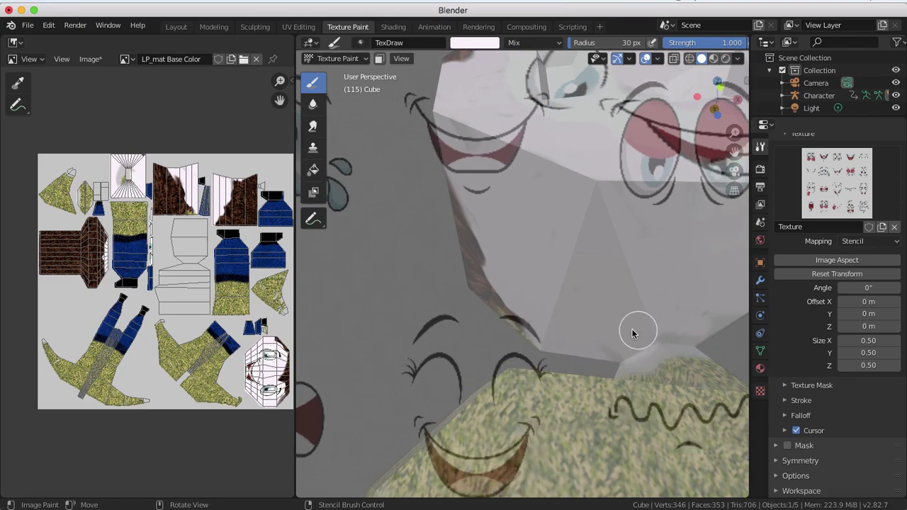
Paint the underside of the jaw where it meets the neck pale, shifting the stencil's blank areas over it.
{"action": "mouse_move", "coordinate": [623, 335]}
{"action": "middle_mouse_down"}
{"action": "mouse_move", "coordinate": [557, 356]}
{"action": "mouse_move", "coordinate": [600, 353]}
{"action": "middle_mouse_up"}
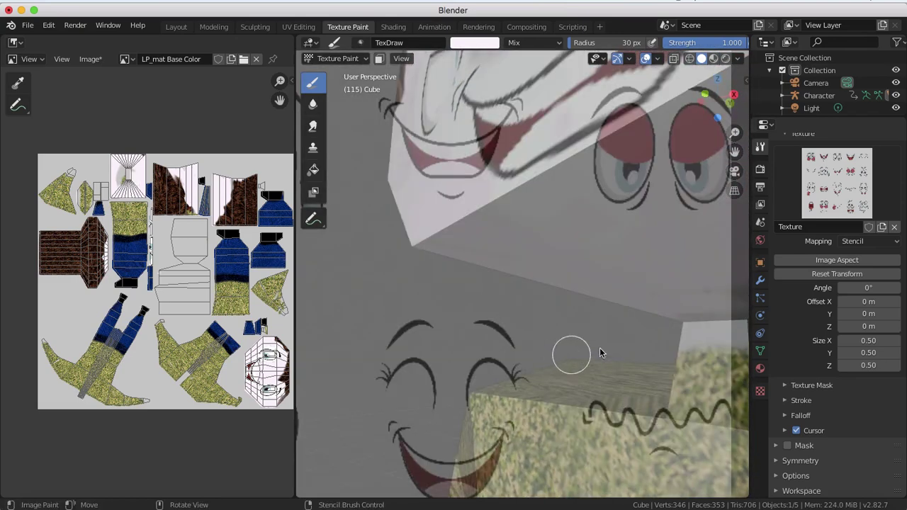
{"action": "right_click_drag", "start_coordinate": [636, 333], "coordinate": [734, 329]}
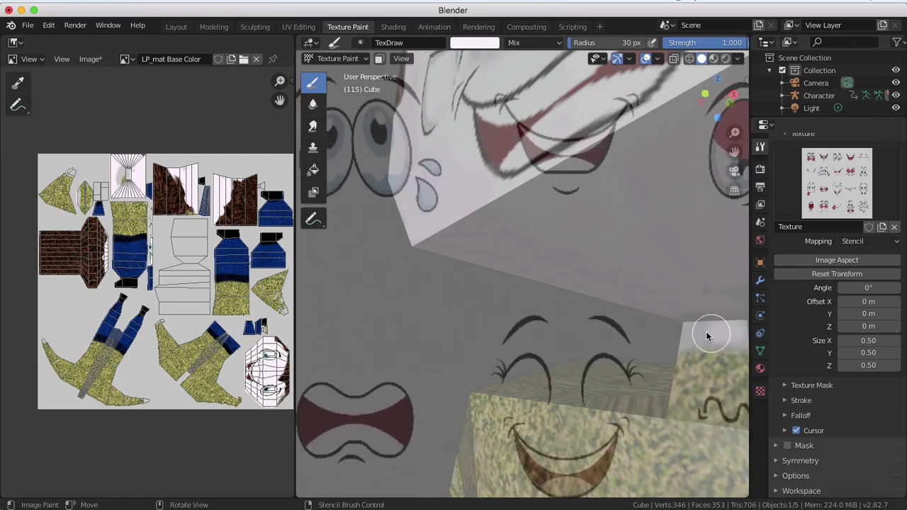
{"action": "middle_click_drag", "start_coordinate": [715, 306], "coordinate": [623, 309]}
{"action": "left_click_drag", "start_coordinate": [673, 264], "coordinate": [571, 274]}
{"action": "left_click_drag", "start_coordinate": [679, 248], "coordinate": [485, 262]}
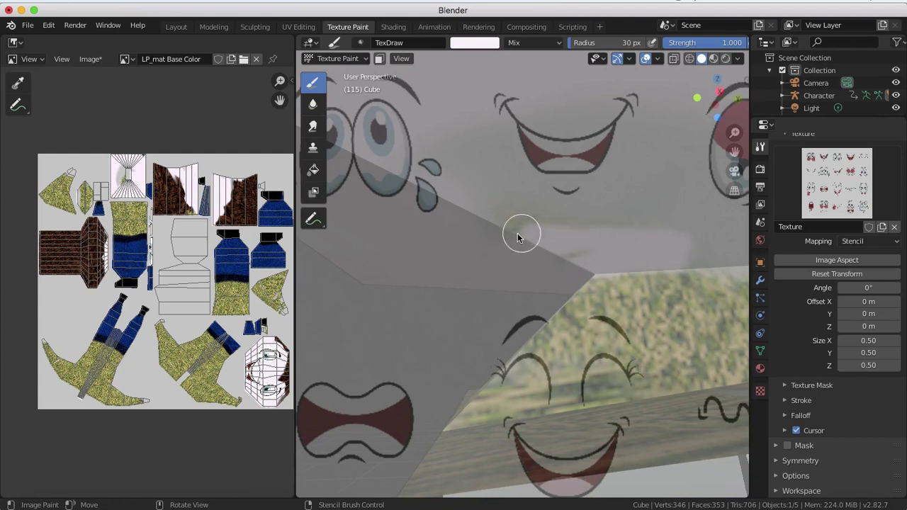
{"action": "left_click_drag", "start_coordinate": [540, 217], "coordinate": [617, 222]}
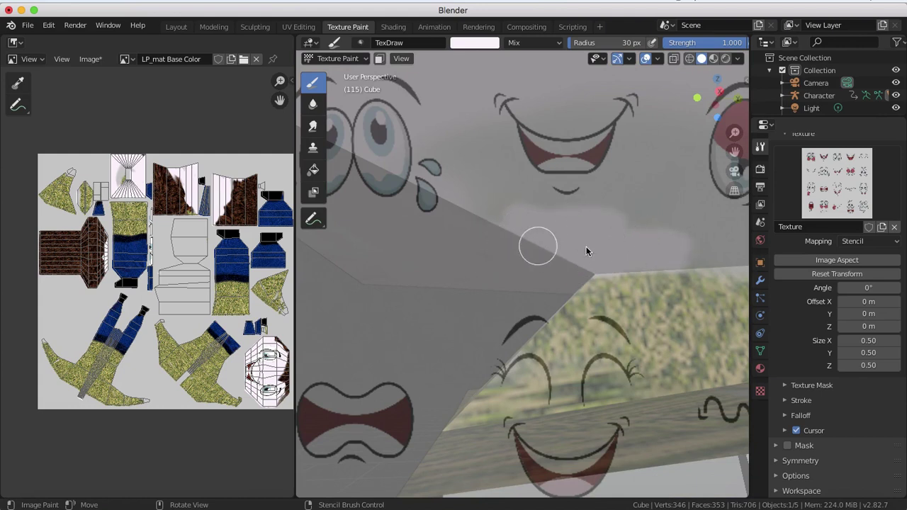
{"action": "left_click_drag", "start_coordinate": [732, 264], "coordinate": [581, 281]}
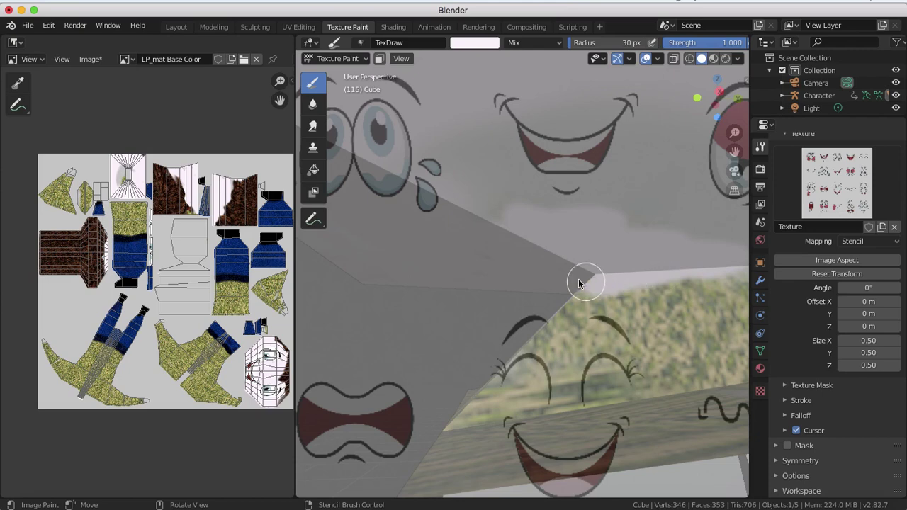
{"action": "scroll", "coordinate": [630, 242], "scroll_direction": "down", "scroll_amount": 4}
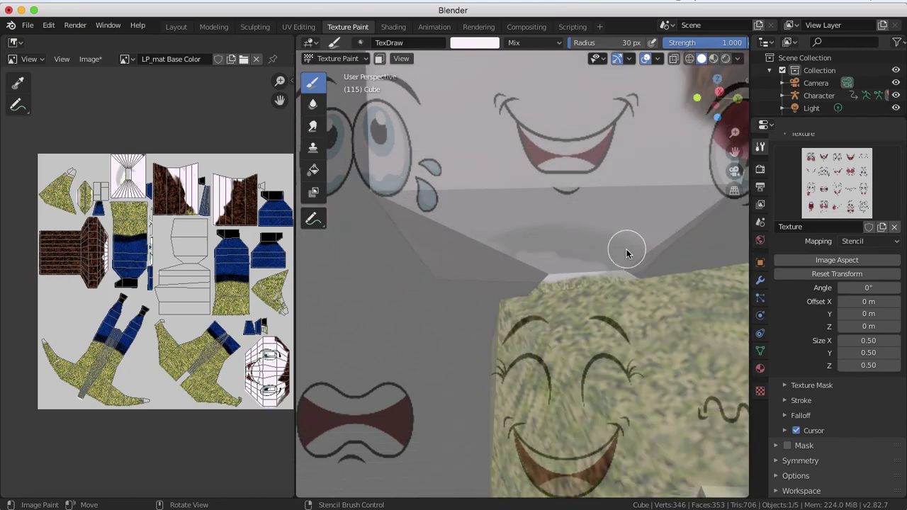
{"action": "left_click_drag", "start_coordinate": [640, 238], "coordinate": [490, 253]}
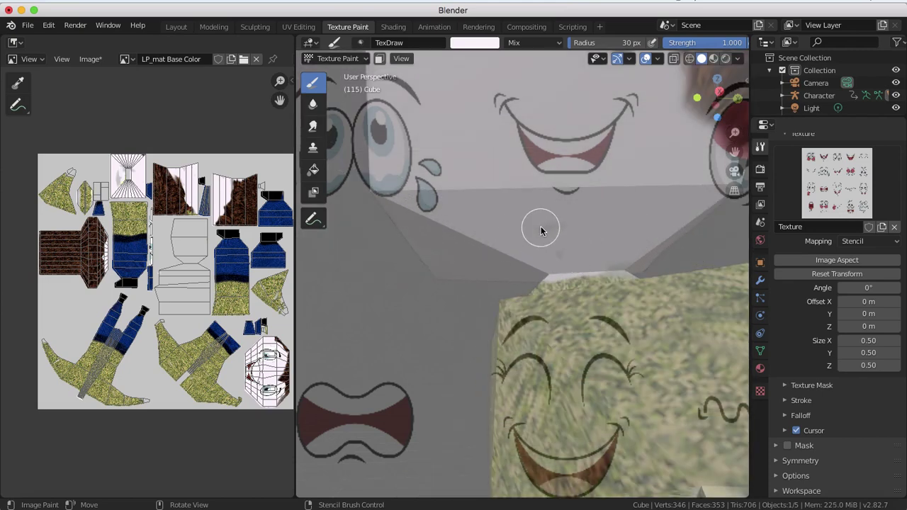
Reposition the stencil around the neck and paint the top edge of the neck beneath the jaw pale.
{"action": "middle_click_drag", "start_coordinate": [462, 254], "coordinate": [506, 243]}
{"action": "mouse_move", "coordinate": [510, 208]}
{"action": "right_mouse_down"}
{"action": "mouse_move", "coordinate": [491, 191]}
{"action": "mouse_move", "coordinate": [559, 210]}
{"action": "mouse_move", "coordinate": [517, 223]}
{"action": "right_mouse_up"}
{"action": "mouse_move", "coordinate": [517, 222]}
{"action": "middle_mouse_down"}
{"action": "mouse_move", "coordinate": [572, 251]}
{"action": "mouse_move", "coordinate": [493, 277]}
{"action": "mouse_move", "coordinate": [506, 237]}
{"action": "mouse_move", "coordinate": [475, 274]}
{"action": "mouse_move", "coordinate": [555, 271]}
{"action": "middle_mouse_up"}
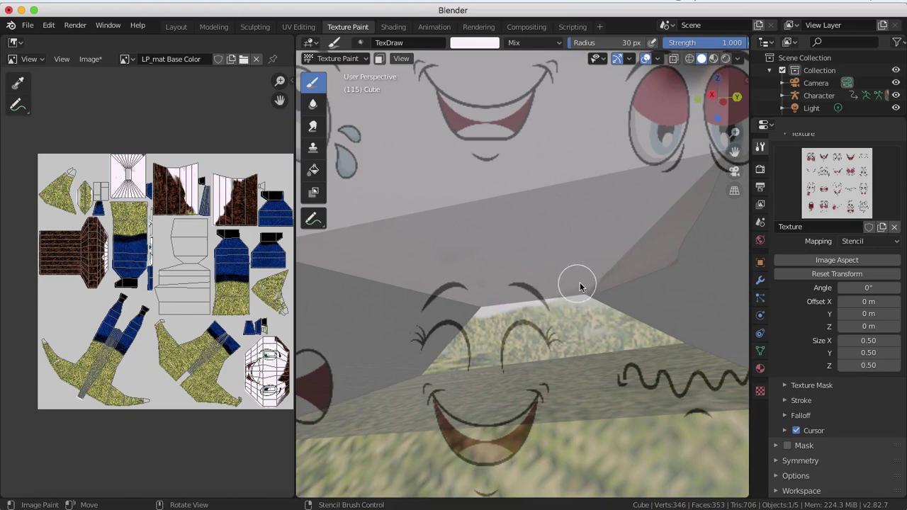
{"action": "right_click_drag", "start_coordinate": [580, 286], "coordinate": [596, 340]}
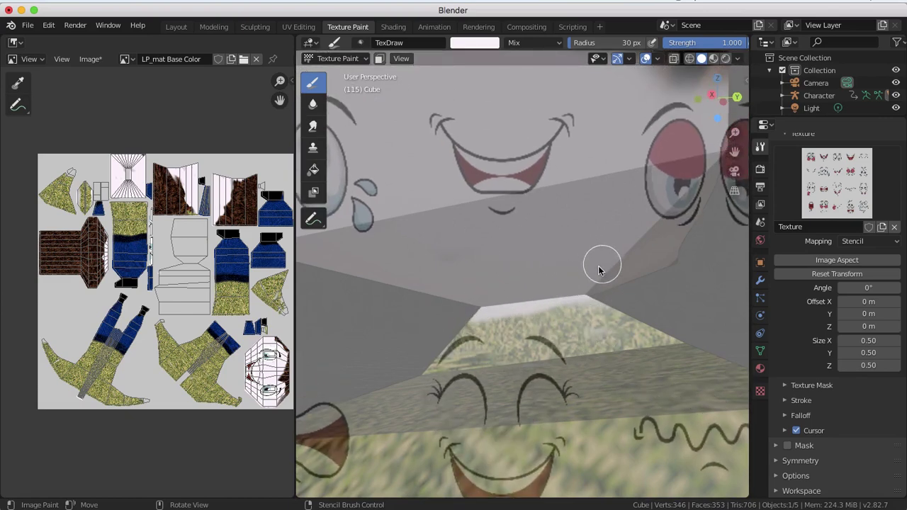
{"action": "middle_click_drag", "start_coordinate": [602, 266], "coordinate": [587, 263]}
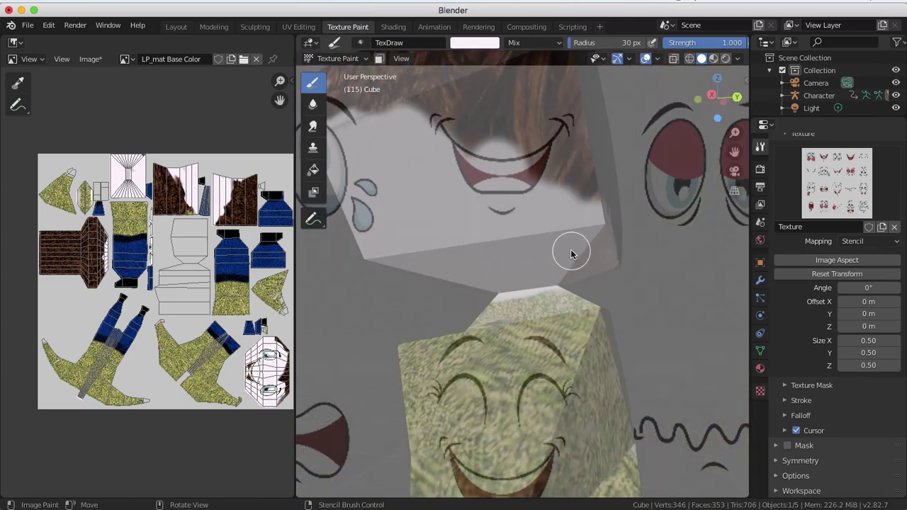
{"action": "mouse_move", "coordinate": [571, 249]}
{"action": "middle_mouse_down"}
{"action": "mouse_move", "coordinate": [492, 242]}
{"action": "mouse_move", "coordinate": [489, 251]}
{"action": "mouse_move", "coordinate": [503, 248]}
{"action": "mouse_move", "coordinate": [492, 263]}
{"action": "middle_mouse_up"}
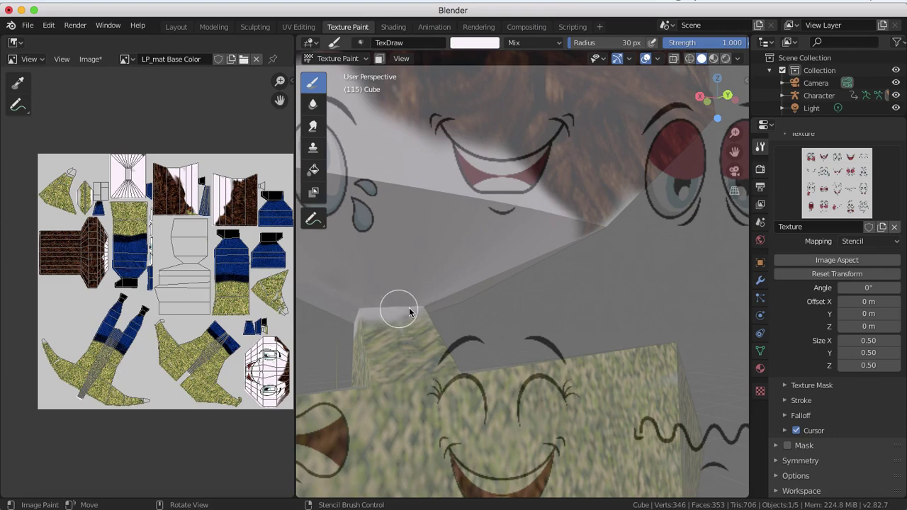
{"action": "left_click_drag", "start_coordinate": [412, 310], "coordinate": [355, 319]}
Move the face stencil off the character so the whole painted figure is unobstructed.
{"action": "middle_click_drag", "start_coordinate": [461, 297], "coordinate": [371, 322]}
{"action": "scroll", "coordinate": [473, 323], "scroll_direction": "down", "scroll_amount": 4}
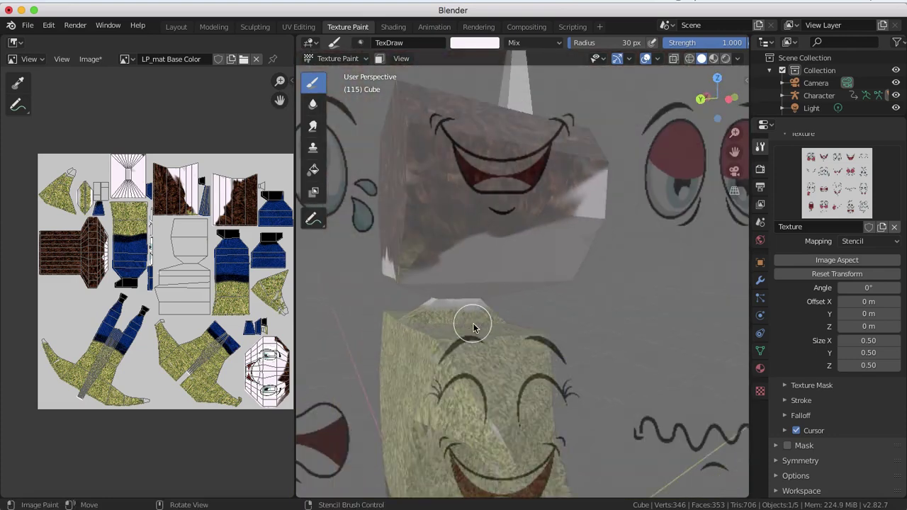
{"action": "middle_click_drag", "start_coordinate": [513, 318], "coordinate": [397, 295]}
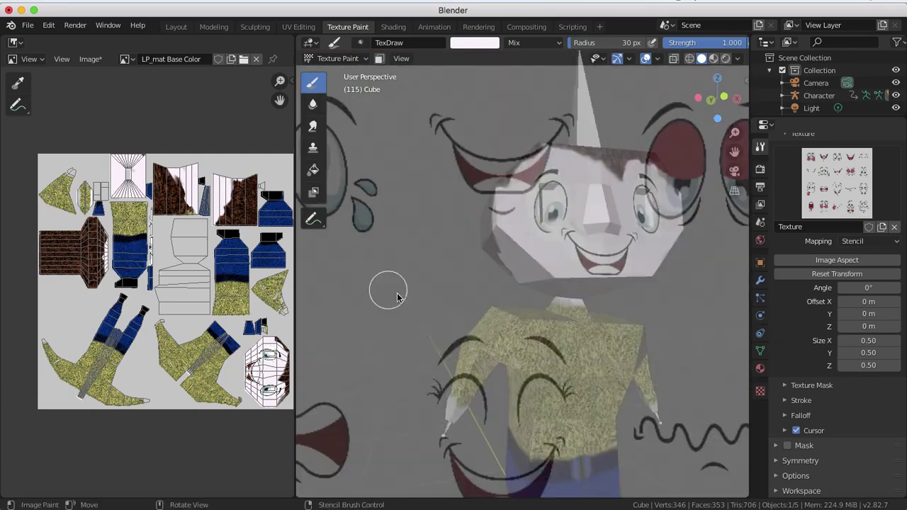
{"action": "scroll", "coordinate": [398, 296], "scroll_direction": "down", "scroll_amount": 2}
{"action": "middle_click_drag", "start_coordinate": [514, 316], "coordinate": [644, 348]}
{"action": "scroll", "coordinate": [646, 301], "scroll_direction": "up", "scroll_amount": 2}
{"action": "scroll", "coordinate": [647, 305], "scroll_direction": "up", "scroll_amount": 2}
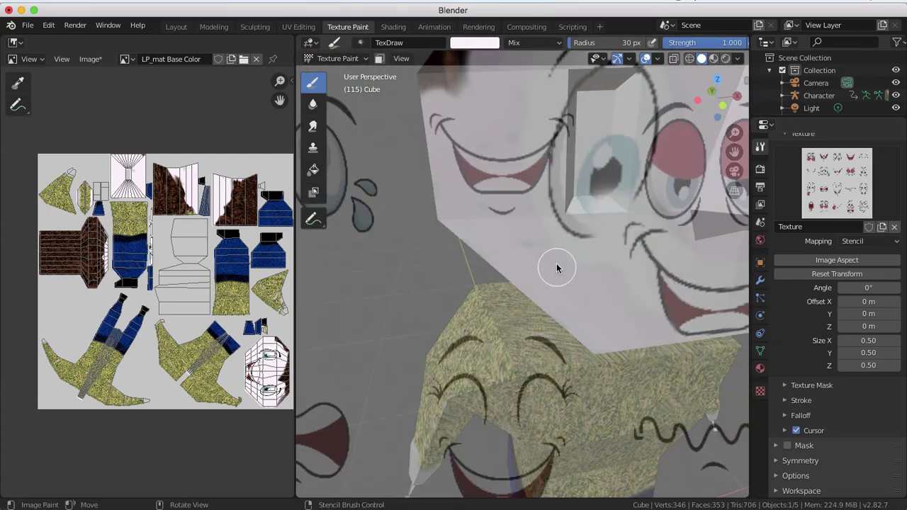
{"action": "mouse_move", "coordinate": [574, 320]}
{"action": "right_mouse_down"}
{"action": "mouse_move", "coordinate": [569, 146]}
{"action": "mouse_move", "coordinate": [482, 124]}
{"action": "mouse_move", "coordinate": [503, 142]}
{"action": "mouse_move", "coordinate": [475, 144]}
{"action": "mouse_move", "coordinate": [517, 247]}
{"action": "mouse_move", "coordinate": [533, 245]}
{"action": "mouse_move", "coordinate": [515, 222]}
{"action": "right_mouse_up"}
{"action": "scroll", "coordinate": [533, 249], "scroll_direction": "down", "scroll_amount": 9}
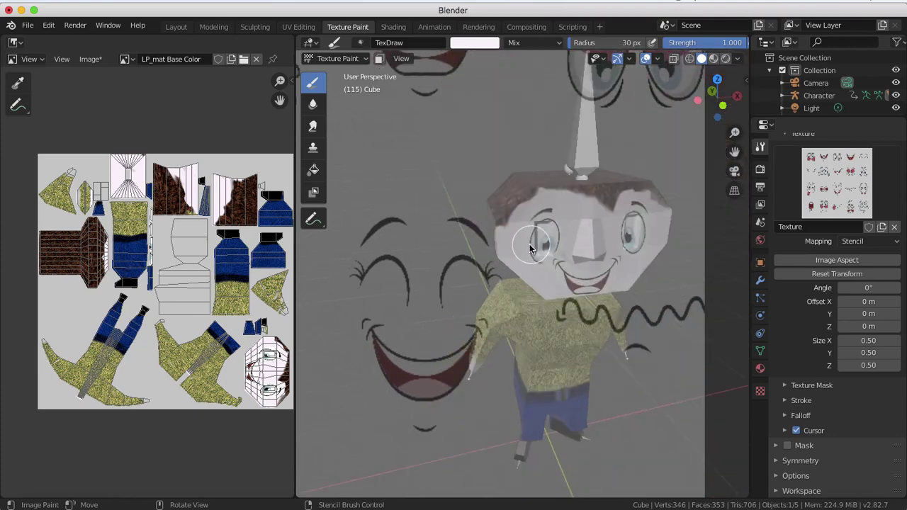
{"action": "right_click_drag", "start_coordinate": [655, 261], "coordinate": [592, 229]}
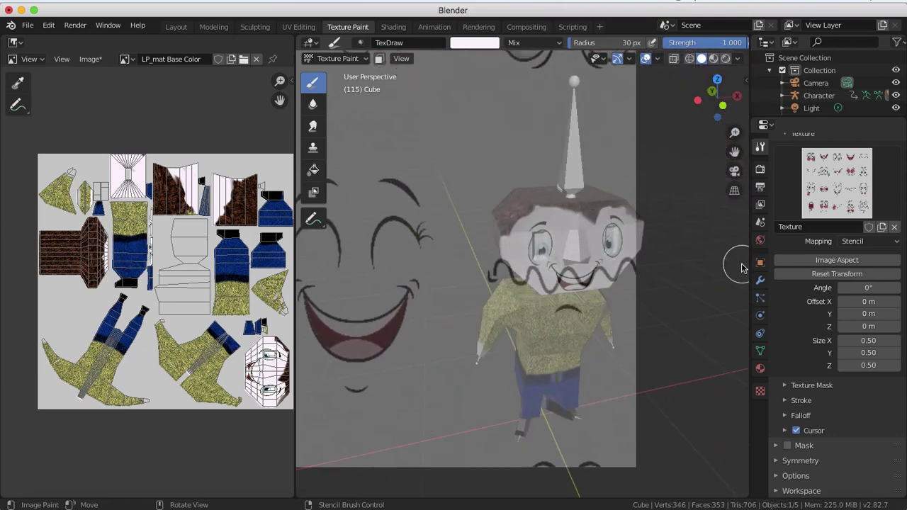
{"action": "right_click_drag", "start_coordinate": [742, 265], "coordinate": [605, 338]}
{"action": "mouse_move", "coordinate": [604, 339]}
{"action": "middle_mouse_down"}
{"action": "mouse_move", "coordinate": [545, 309]}
{"action": "mouse_move", "coordinate": [511, 260]}
{"action": "mouse_move", "coordinate": [563, 263]}
{"action": "mouse_move", "coordinate": [627, 309]}
{"action": "mouse_move", "coordinate": [626, 318]}
{"action": "mouse_move", "coordinate": [641, 320]}
{"action": "middle_mouse_up"}
{"action": "right_click_drag", "start_coordinate": [641, 320], "coordinate": [652, 321]}
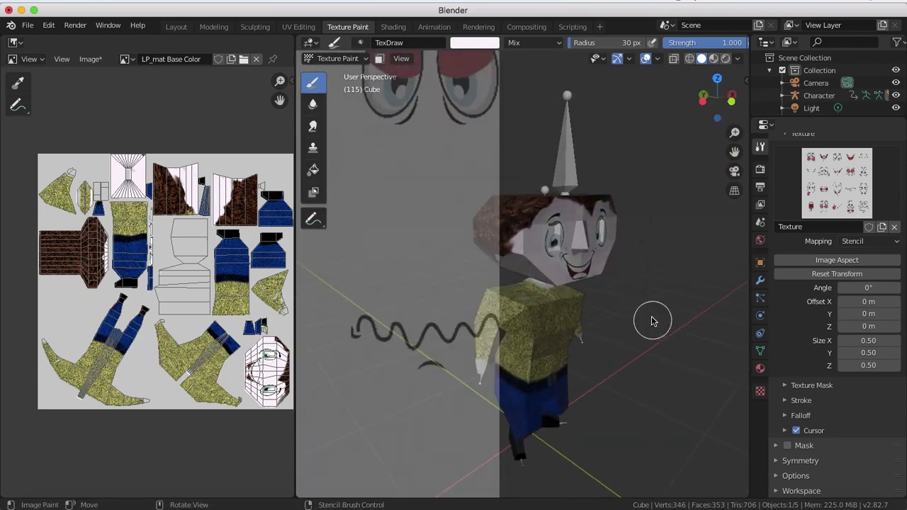
Switch the brush texture's image to hair.jpg.
{"action": "left_click", "coordinate": [760, 392]}
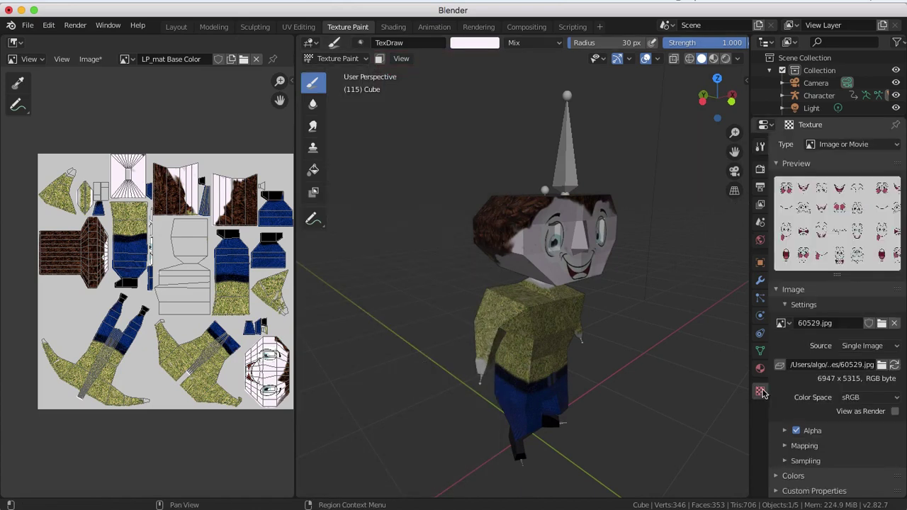
{"action": "left_click", "coordinate": [895, 146]}
{"action": "left_click", "coordinate": [898, 148]}
{"action": "left_click", "coordinate": [898, 147]}
{"action": "left_click", "coordinate": [760, 368]}
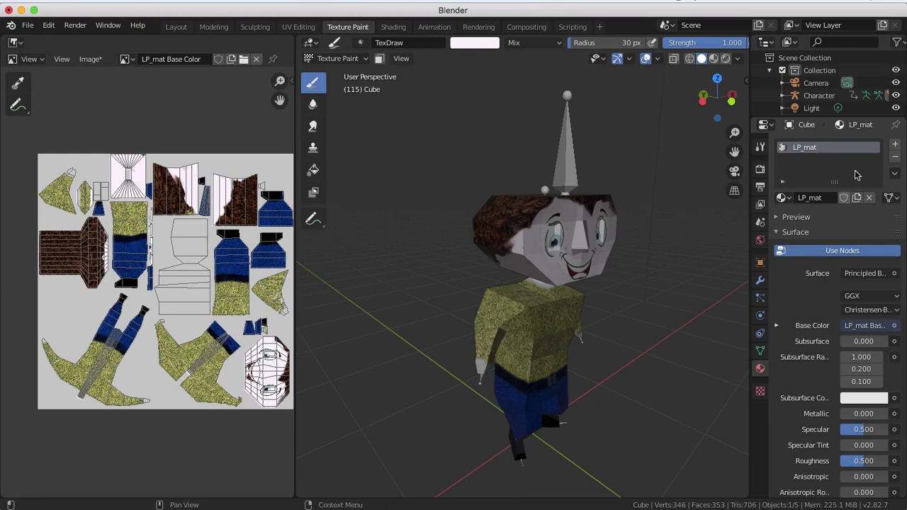
{"action": "left_click", "coordinate": [759, 393]}
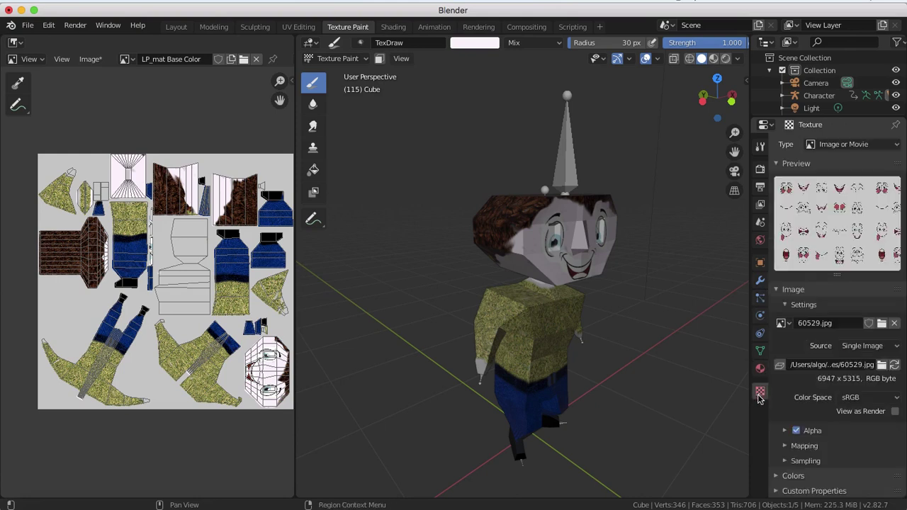
{"action": "left_click", "coordinate": [784, 324]}
{"action": "left_click", "coordinate": [695, 366]}
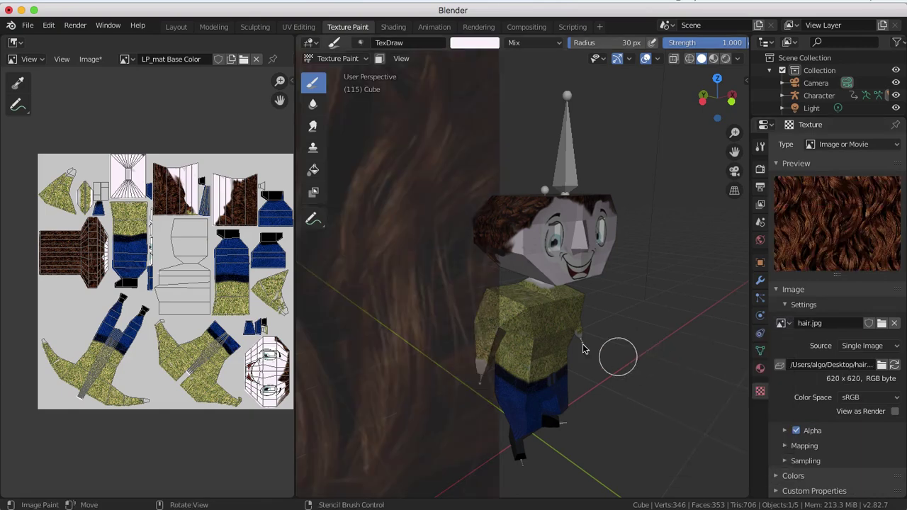
Set the hair stencil texture's size to 6 on X, Y and Z.
{"action": "scroll", "coordinate": [546, 300], "scroll_direction": "down", "scroll_amount": 3}
{"action": "middle_click_drag", "start_coordinate": [546, 308], "coordinate": [688, 308]}
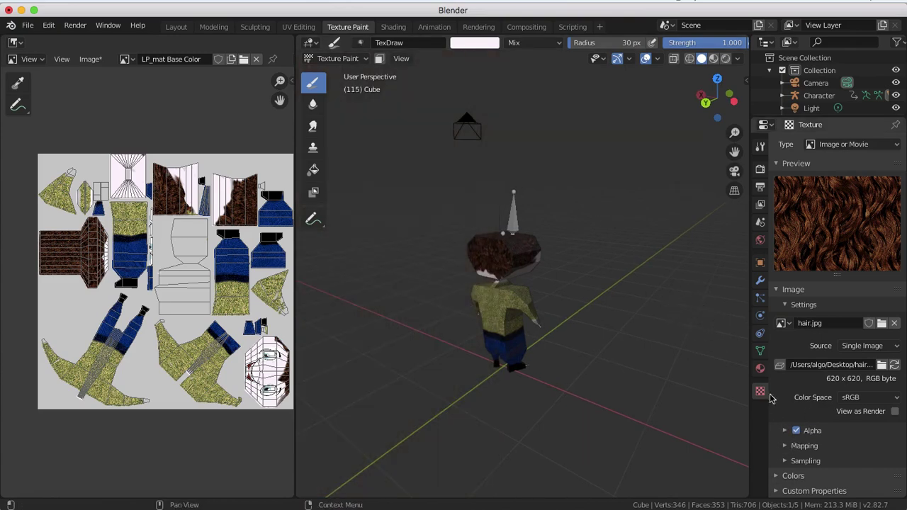
{"action": "left_click", "coordinate": [762, 148]}
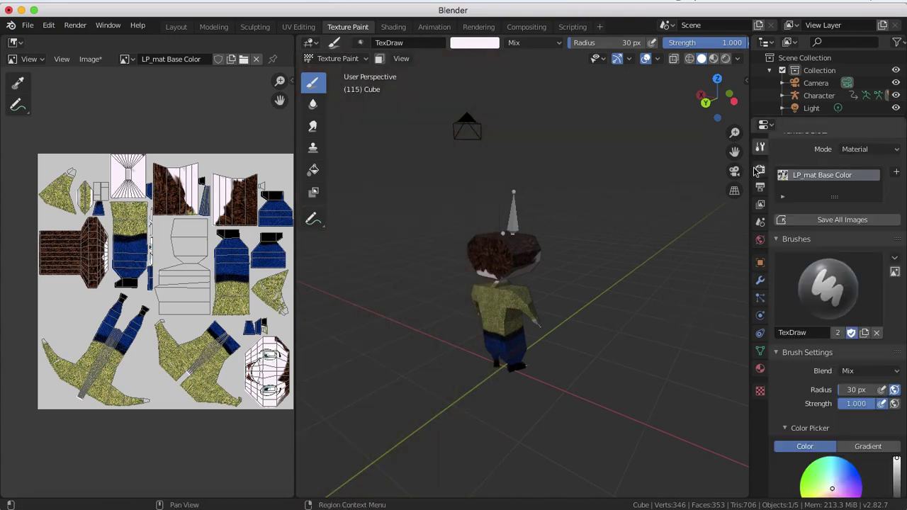
{"action": "scroll", "coordinate": [786, 371], "scroll_direction": "down", "scroll_amount": 10}
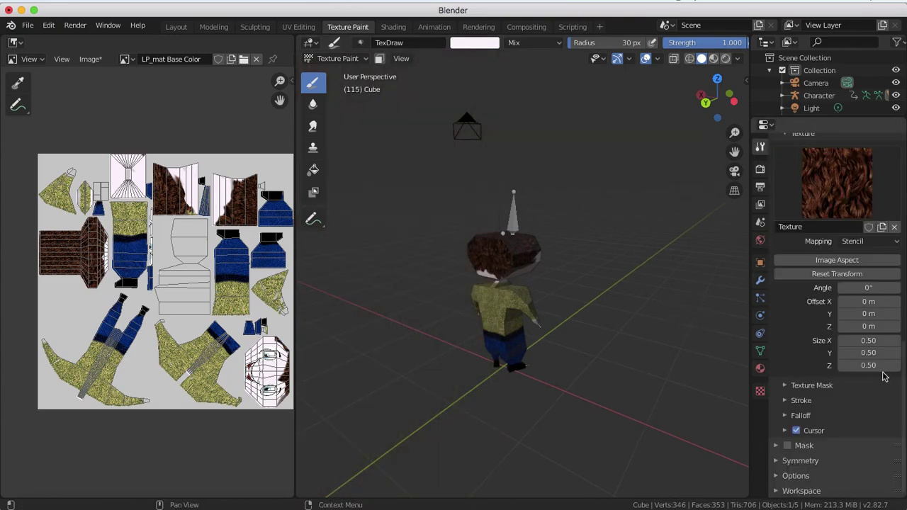
{"action": "left_click", "coordinate": [882, 341]}
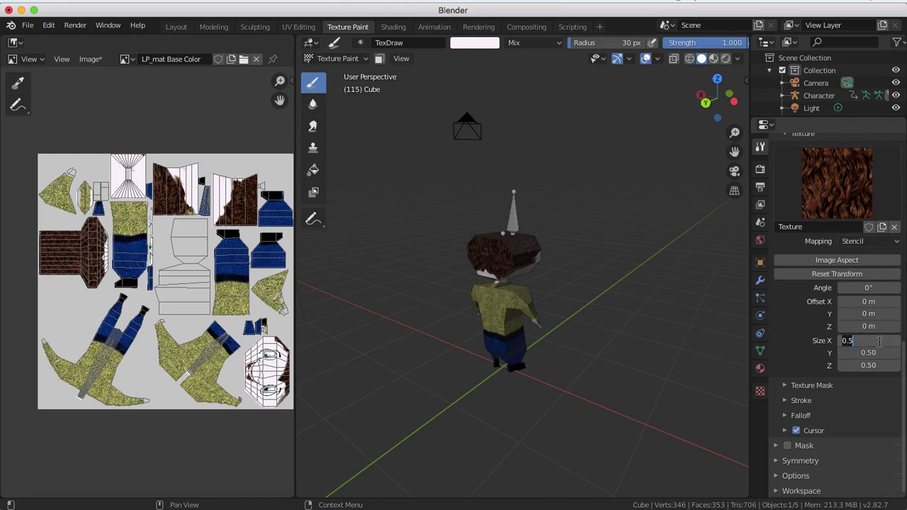
{"action": "type", "text": "6"}
{"action": "left_click", "coordinate": [881, 349]}
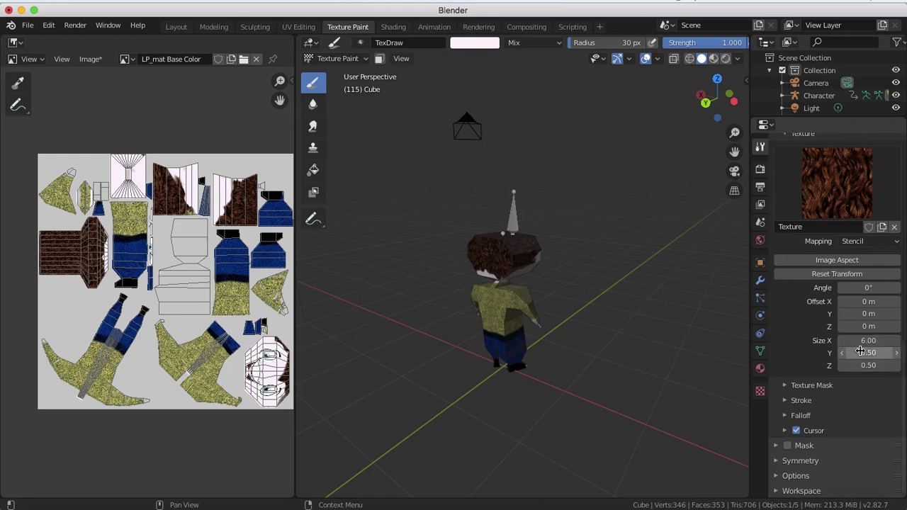
{"action": "left_click", "coordinate": [861, 352]}
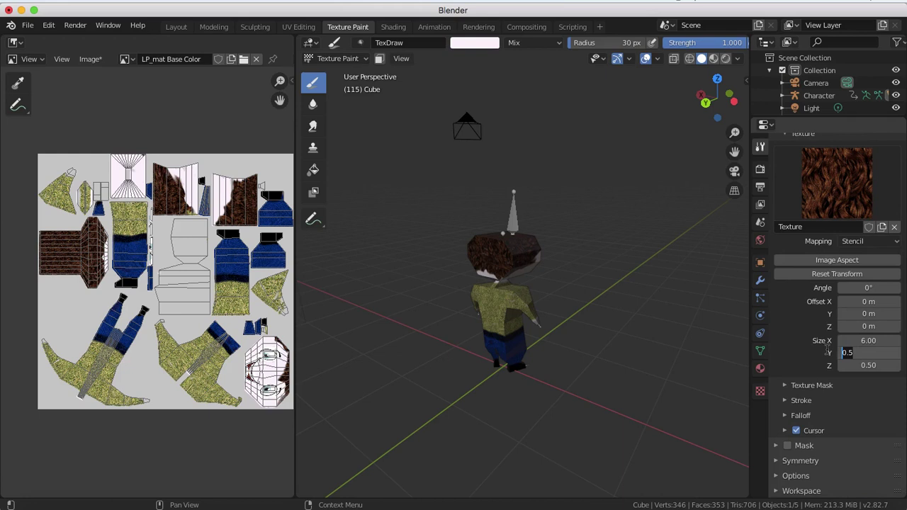
{"action": "left_click", "coordinate": [884, 371]}
{"action": "left_click", "coordinate": [883, 367]}
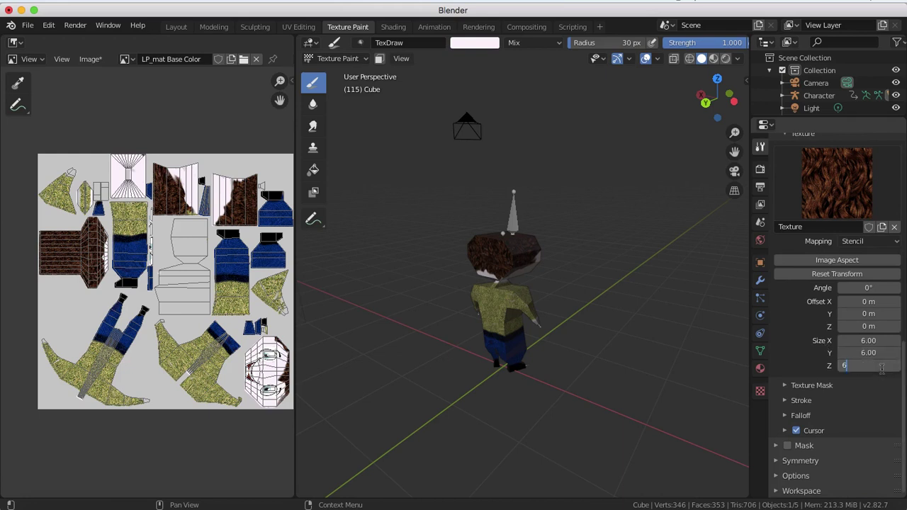
{"action": "type", "text": "6"}
{"action": "key", "text": "Return"}
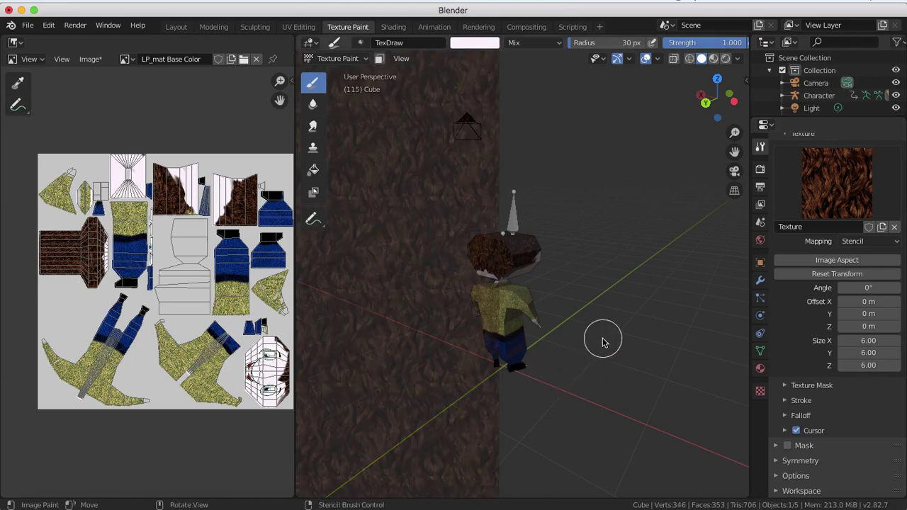
Shift the hair stencil over the stray green patch on the right side of the character's head and paint it with hair.
{"action": "scroll", "coordinate": [567, 304], "scroll_direction": "up", "scroll_amount": 5}
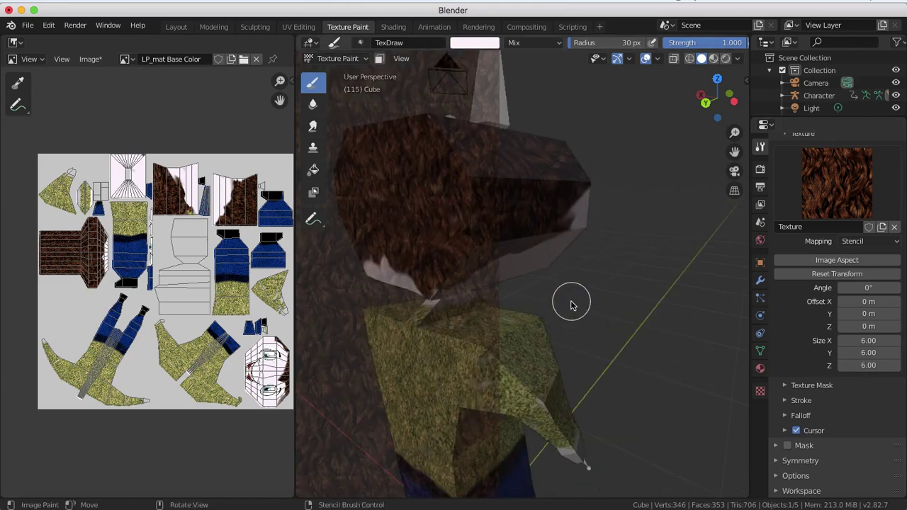
{"action": "middle_click_drag", "start_coordinate": [561, 309], "coordinate": [535, 271]}
{"action": "scroll", "coordinate": [486, 257], "scroll_direction": "up", "scroll_amount": 3}
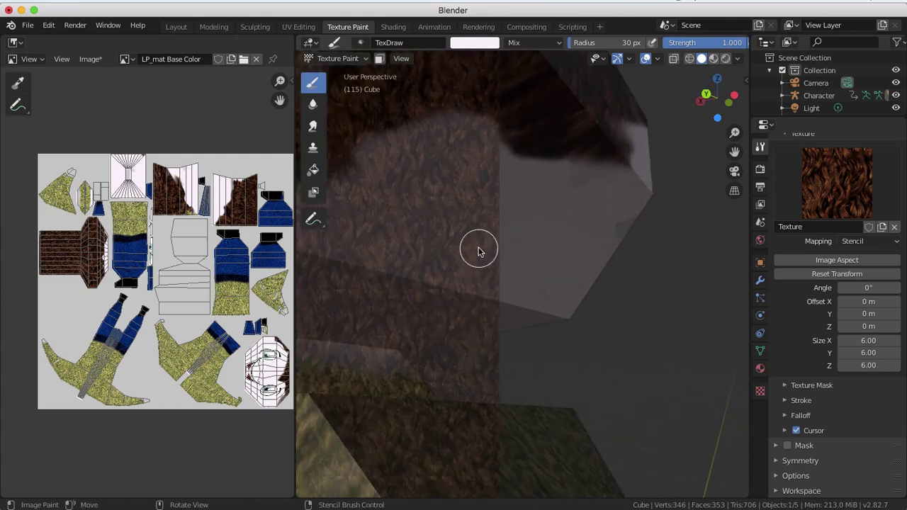
{"action": "middle_click_drag", "start_coordinate": [478, 247], "coordinate": [574, 223]}
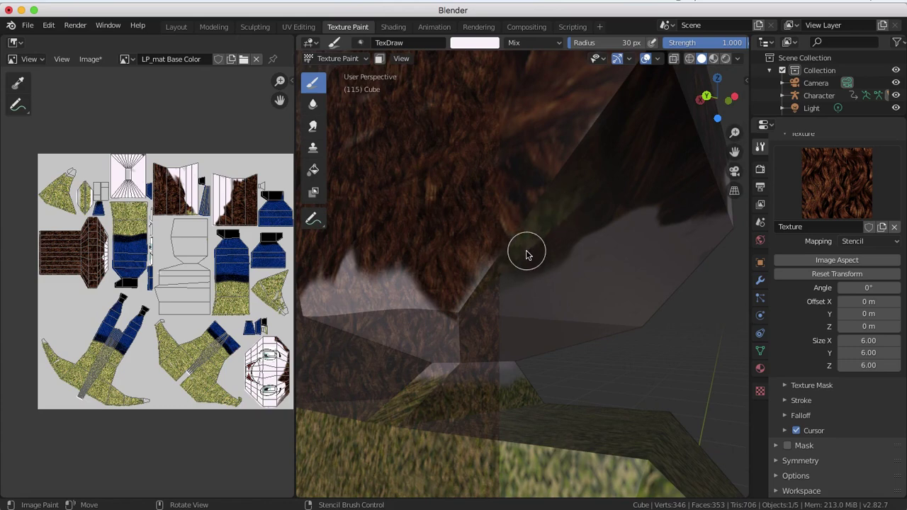
{"action": "middle_click_drag", "start_coordinate": [535, 251], "coordinate": [514, 241]}
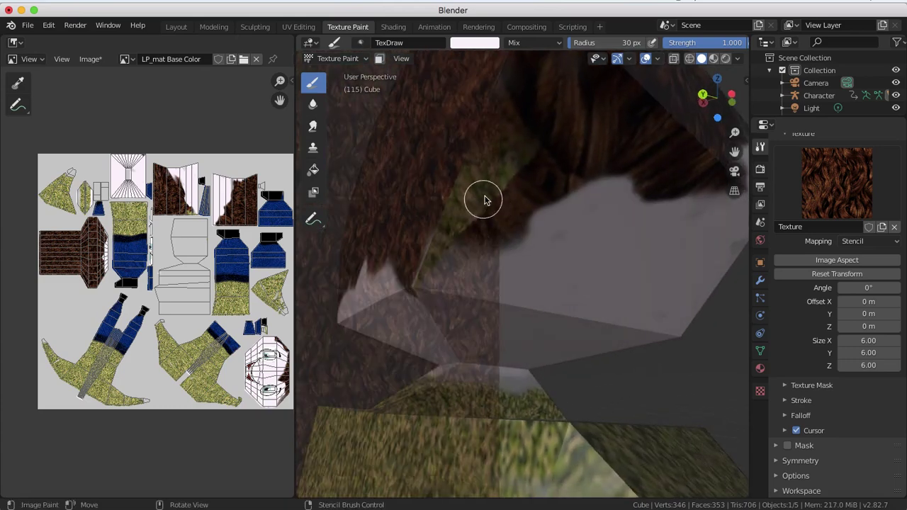
{"action": "right_click_drag", "start_coordinate": [444, 201], "coordinate": [494, 188]}
{"action": "mouse_move", "coordinate": [494, 189]}
{"action": "left_mouse_down"}
{"action": "mouse_move", "coordinate": [458, 231]}
{"action": "mouse_move", "coordinate": [504, 166]}
{"action": "left_mouse_up"}
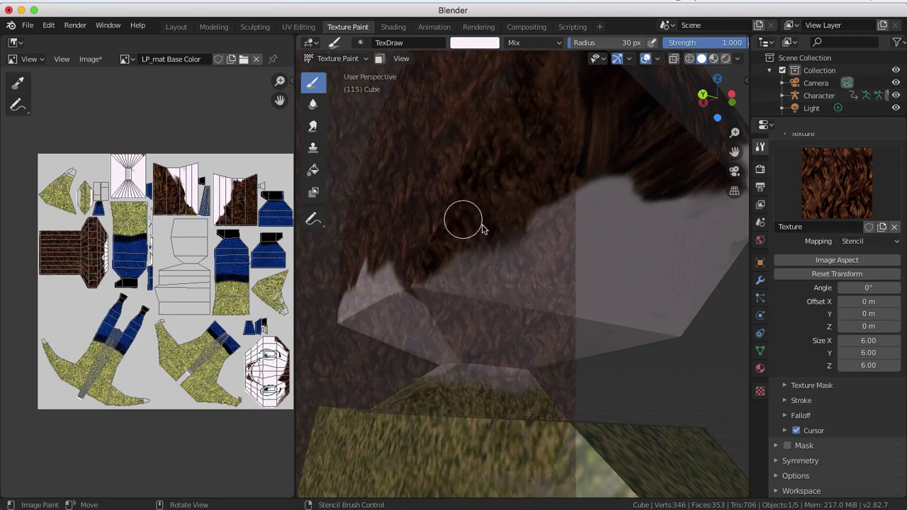
{"action": "middle_click_drag", "start_coordinate": [3, 204], "coordinate": [16, 207]}
{"action": "middle_click_drag", "start_coordinate": [335, 242], "coordinate": [456, 308]}
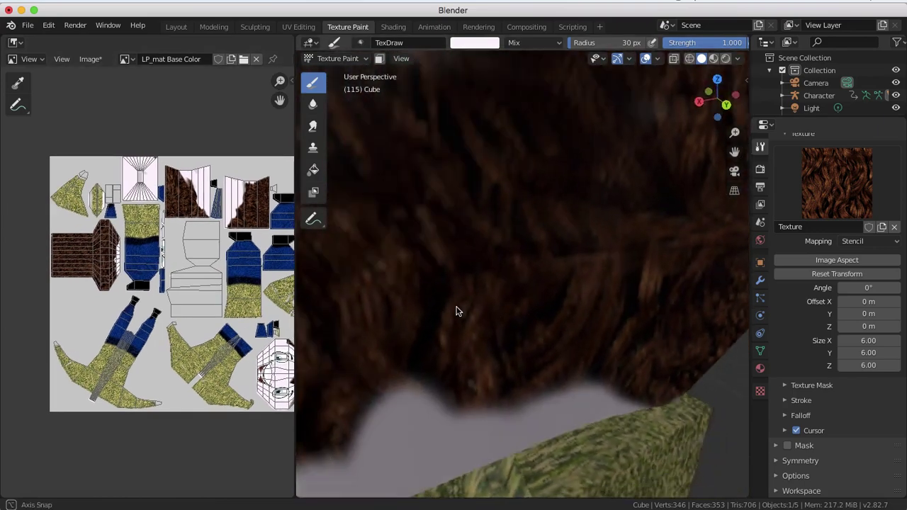
Save the project to the Desktop as LP.blend, overwriting the existing file.
{"action": "scroll", "coordinate": [475, 316], "scroll_direction": "down", "scroll_amount": 5}
{"action": "middle_click_drag", "start_coordinate": [395, 195], "coordinate": [605, 158]}
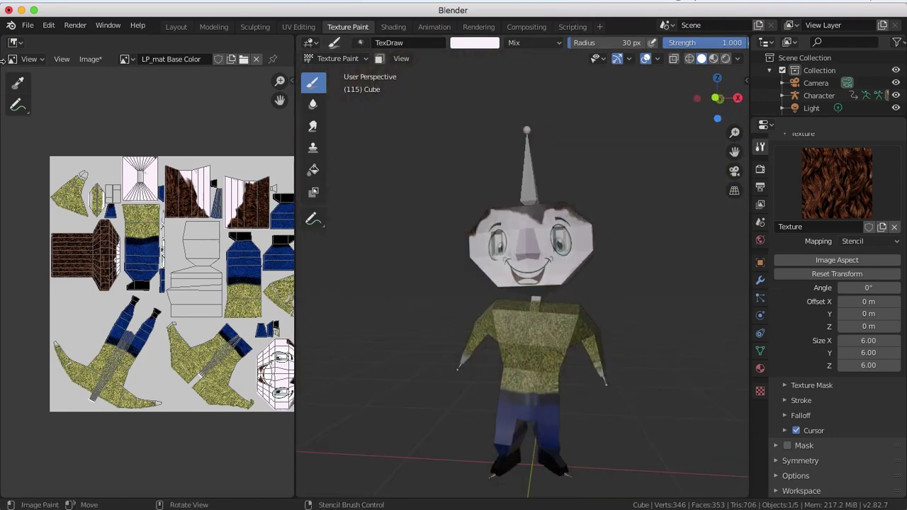
{"action": "left_click", "coordinate": [28, 27]}
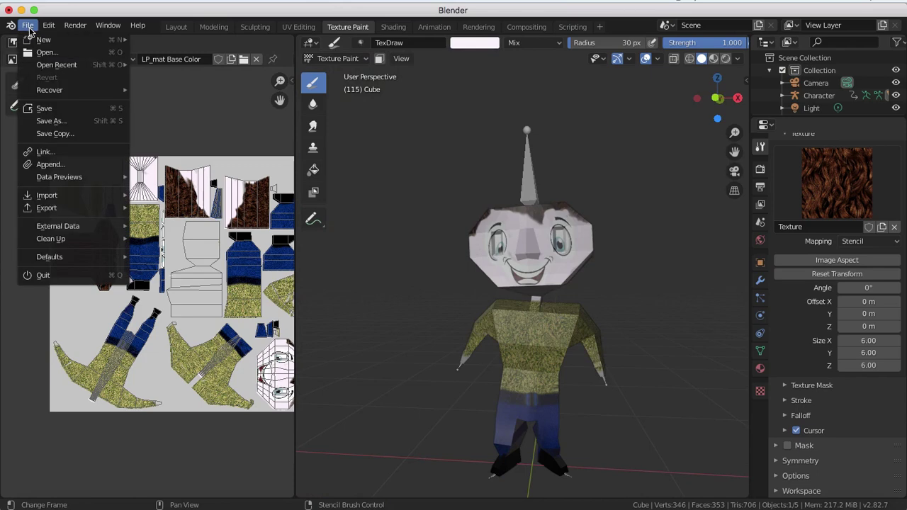
{"action": "left_click", "coordinate": [53, 121]}
{"action": "left_click", "coordinate": [363, 443]}
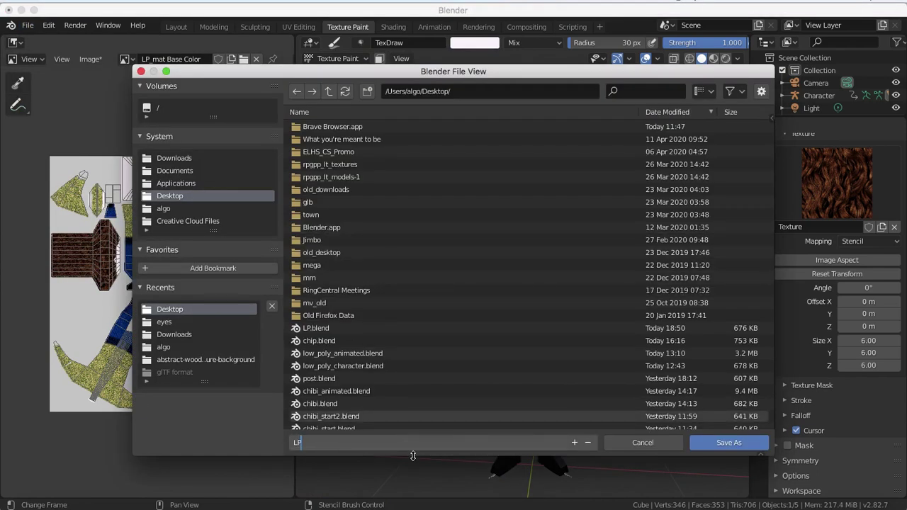
{"action": "type", "text": "LP"}
{"action": "key", "text": "Return"}
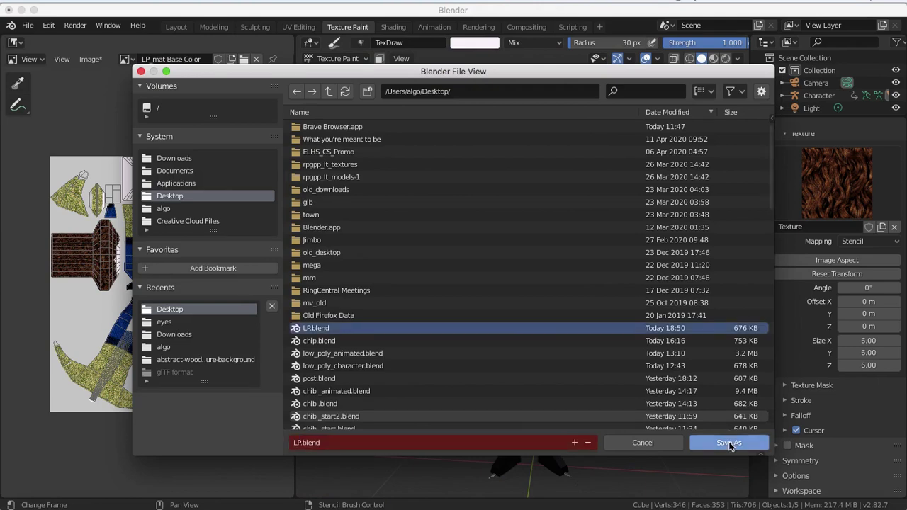
{"action": "left_click", "coordinate": [730, 443]}
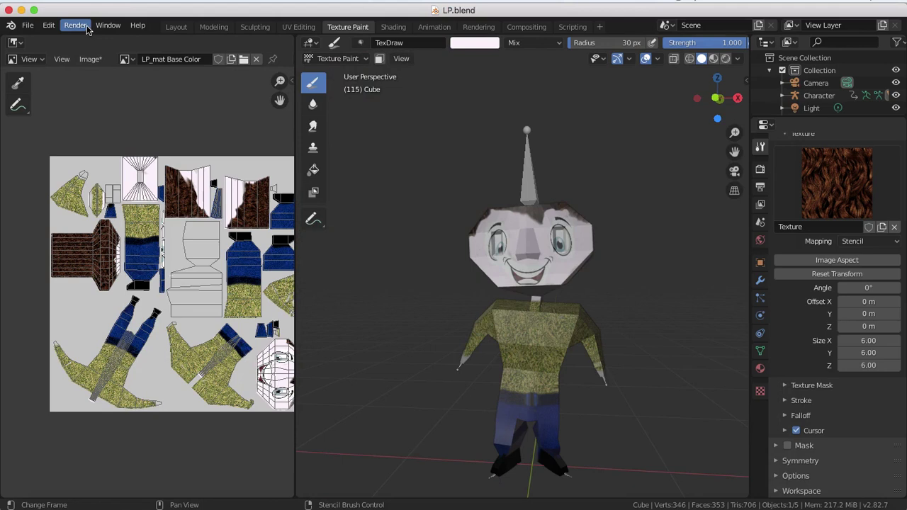
Export the character to the Desktop as a binary glTF 2.0 file named LP, replacing the earlier LP.glb.
{"action": "left_click", "coordinate": [27, 26]}
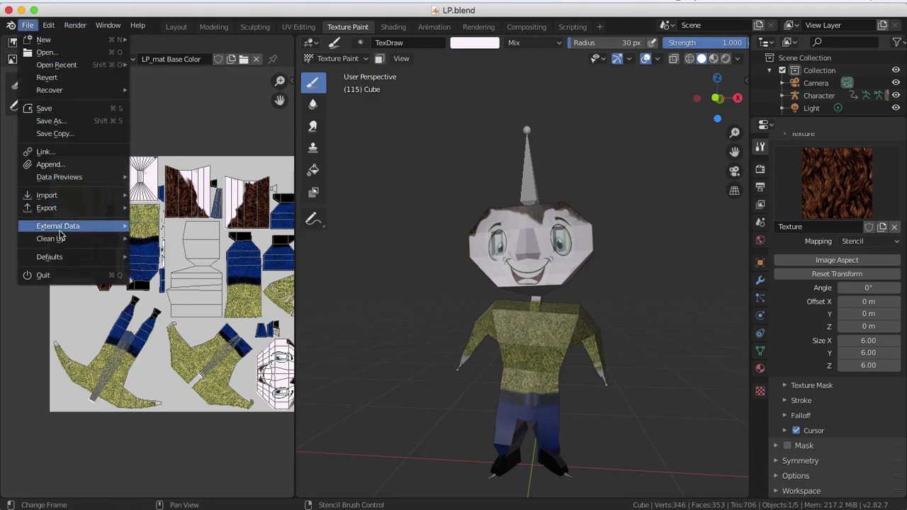
{"action": "mouse_move", "coordinate": [67, 207]}
{"action": "left_click", "coordinate": [177, 295]}
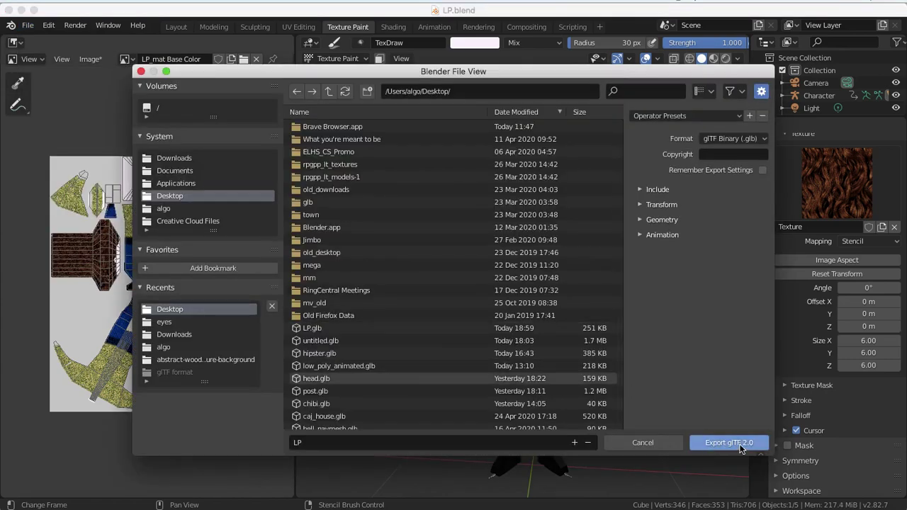
{"action": "left_click", "coordinate": [730, 443]}
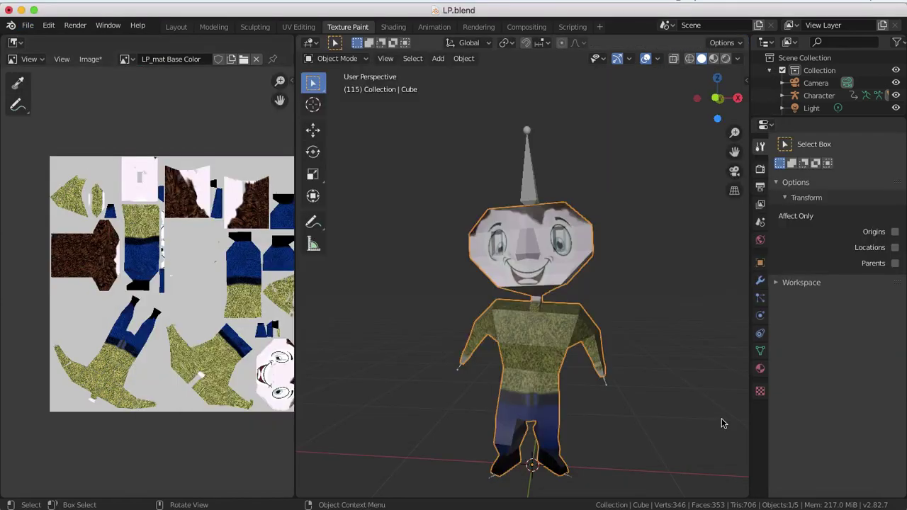
Switch to the glTF Viewer in the browser, reload it to clear the old model, and upload LP.glb from the Desktop.
{"action": "key", "text": "super+Tab"}
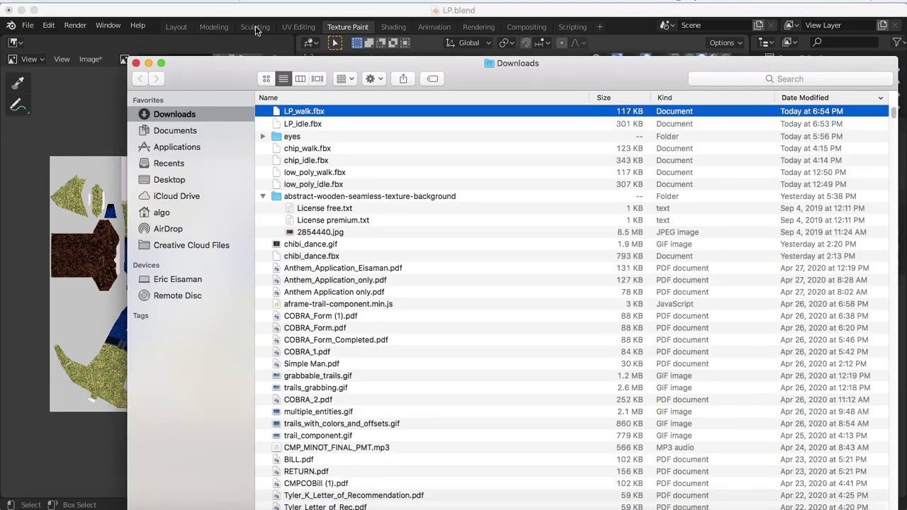
{"action": "left_click", "coordinate": [670, 498]}
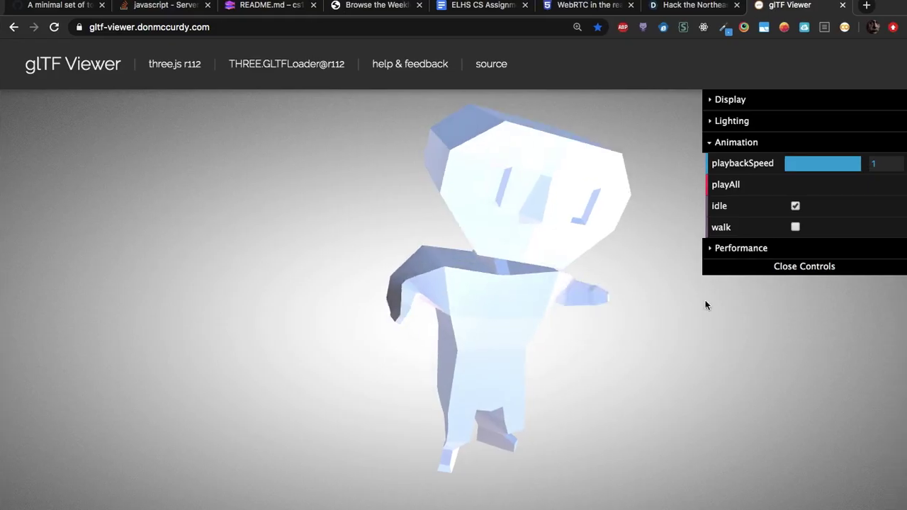
{"action": "left_click", "coordinate": [53, 28]}
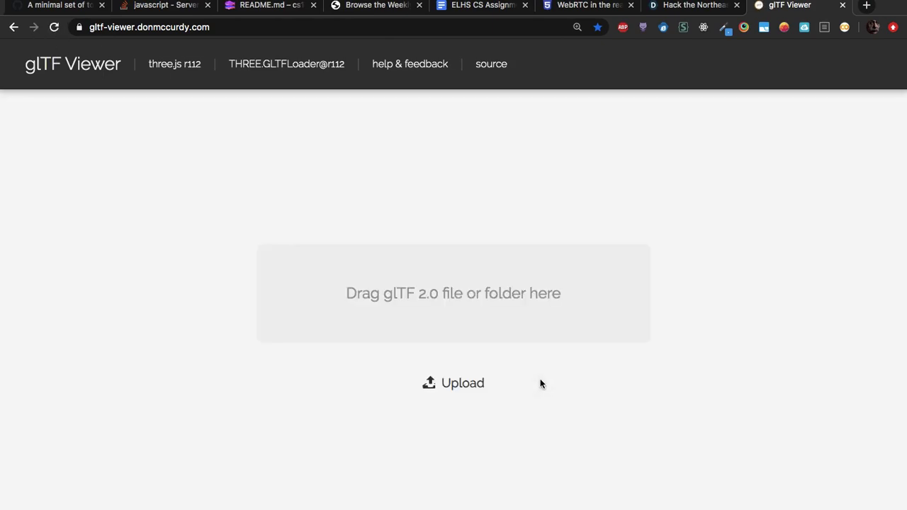
{"action": "left_click", "coordinate": [468, 390]}
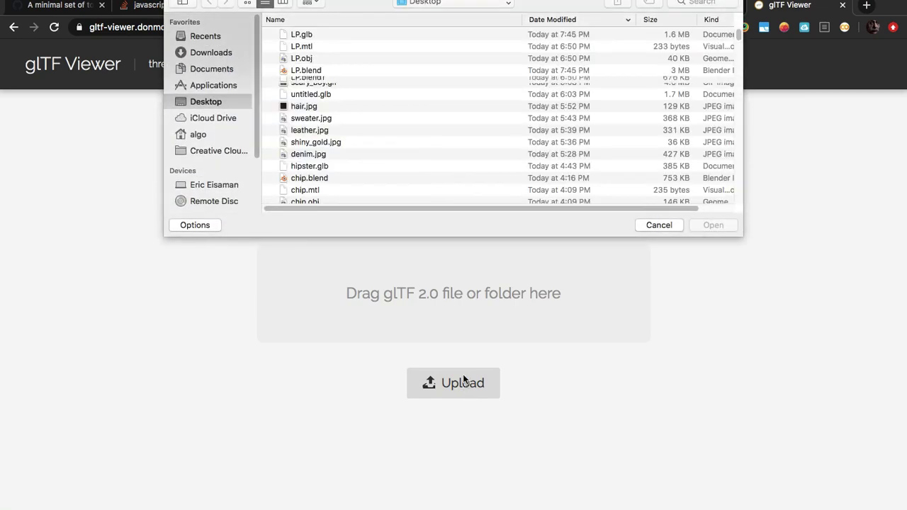
{"action": "double_click", "coordinate": [292, 35]}
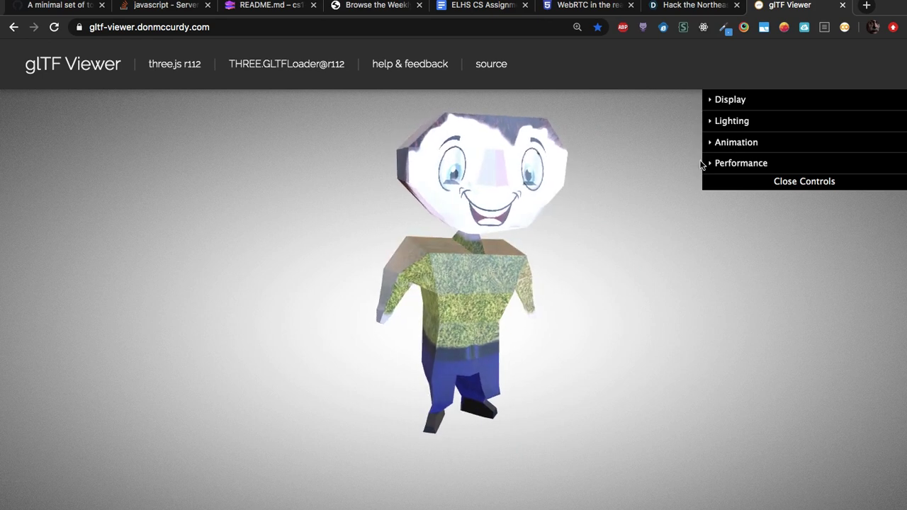
Darken the viewer's first background color, bgColor1, to grey #828080 in the display settings.
{"action": "left_click", "coordinate": [715, 101]}
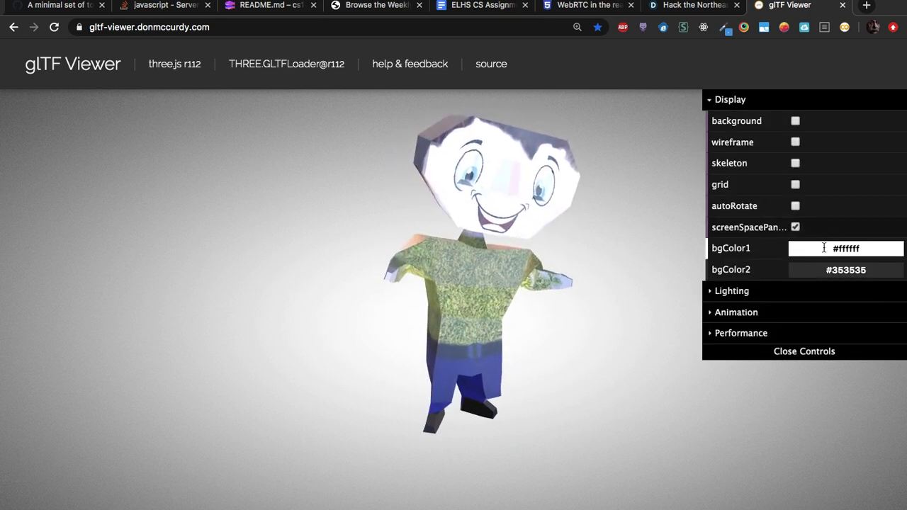
{"action": "left_click", "coordinate": [797, 249]}
{"action": "left_click_drag", "start_coordinate": [786, 261], "coordinate": [784, 294]}
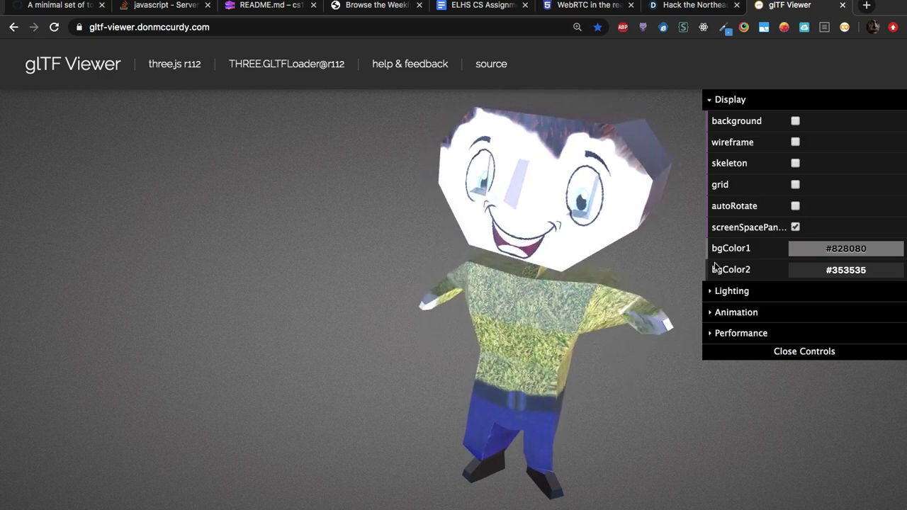
{"action": "left_click", "coordinate": [719, 100]}
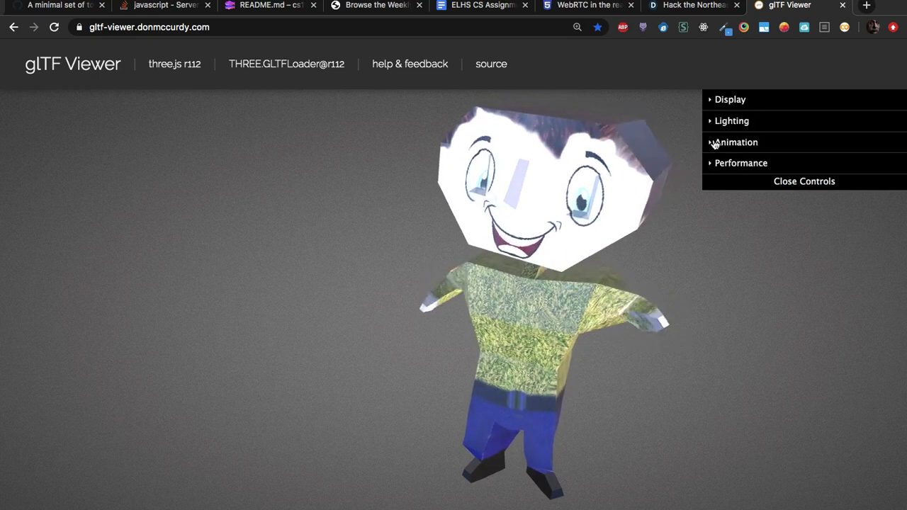
Enable the character's walk animation and disable idle so only the walk cycle plays.
{"action": "left_click", "coordinate": [714, 142]}
{"action": "left_click", "coordinate": [795, 227]}
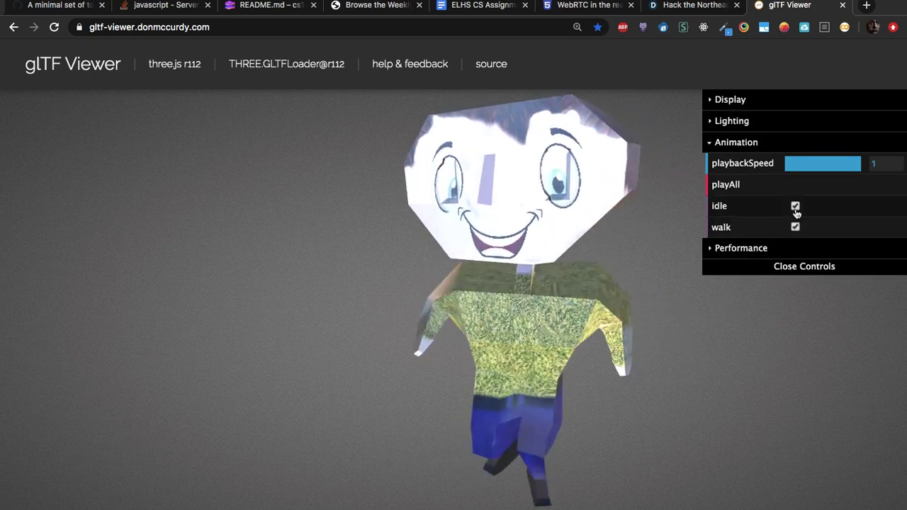
{"action": "left_click", "coordinate": [795, 206]}
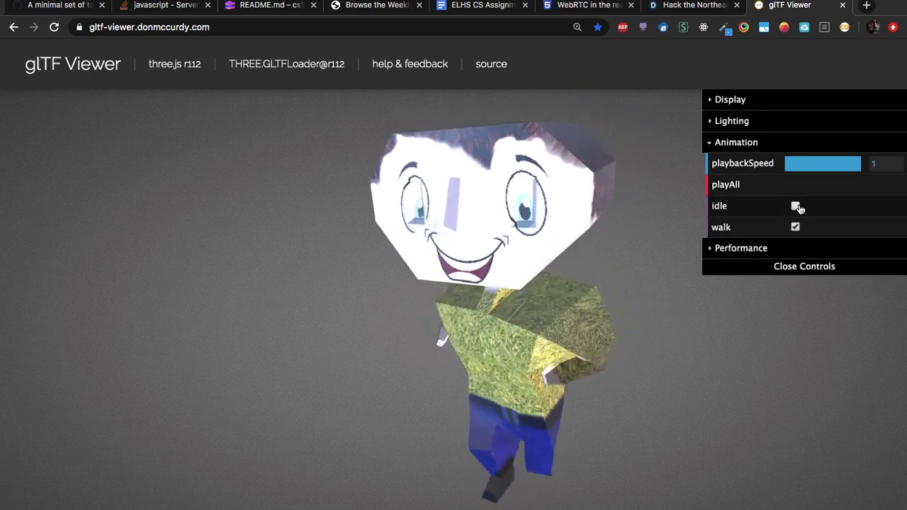